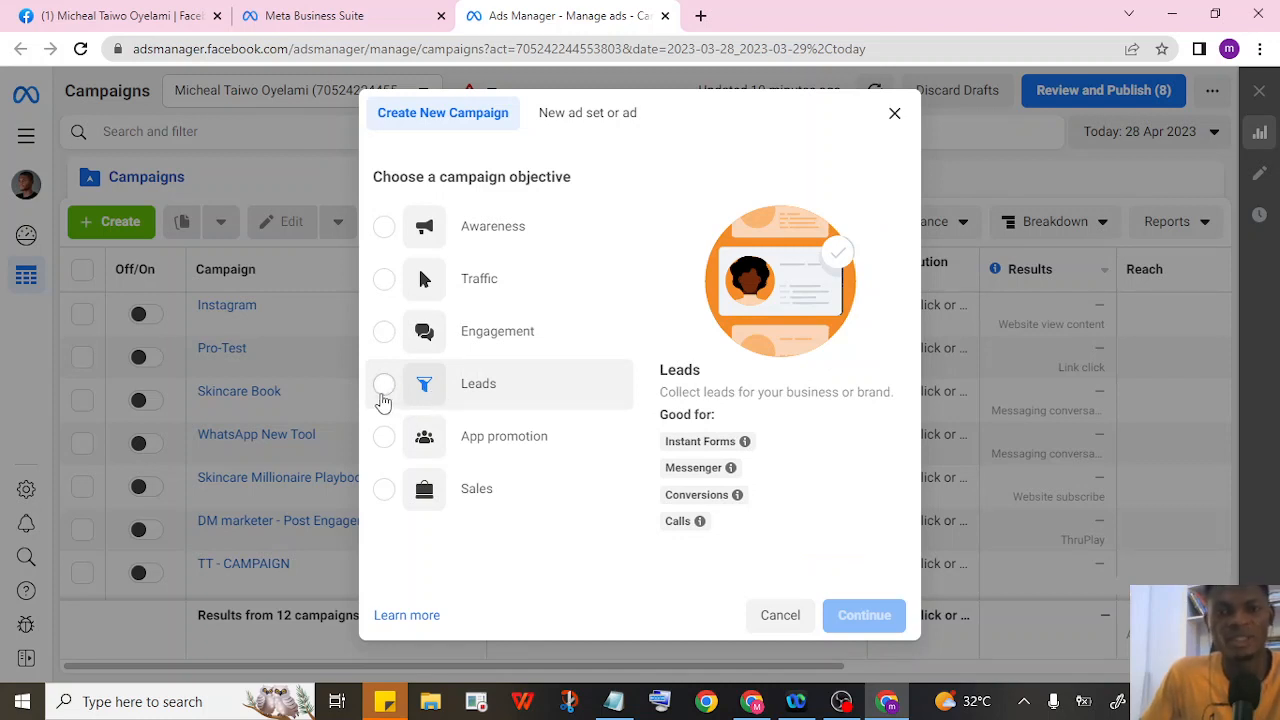
# Start a new campaign with the Leads objective using the manual leads campaign setup.
pyautogui.click(381, 396)
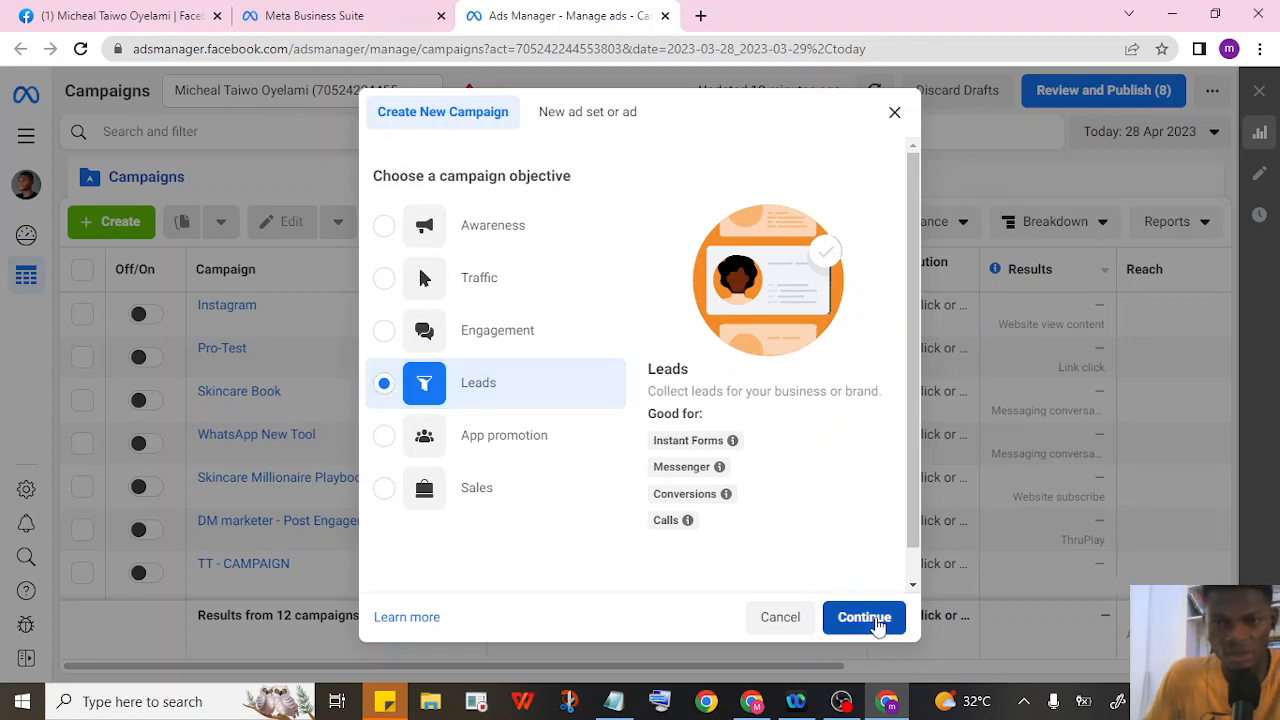
pyautogui.click(872, 619)
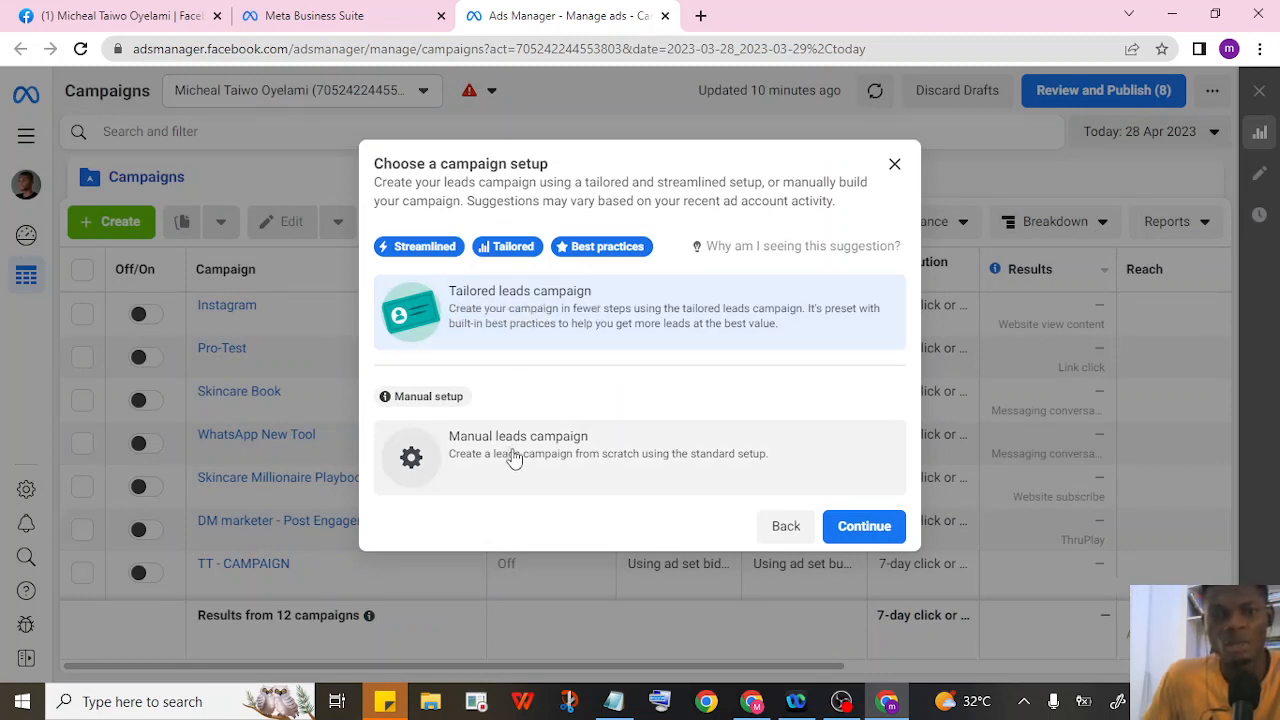
pyautogui.click(666, 465)
pyautogui.click(864, 528)
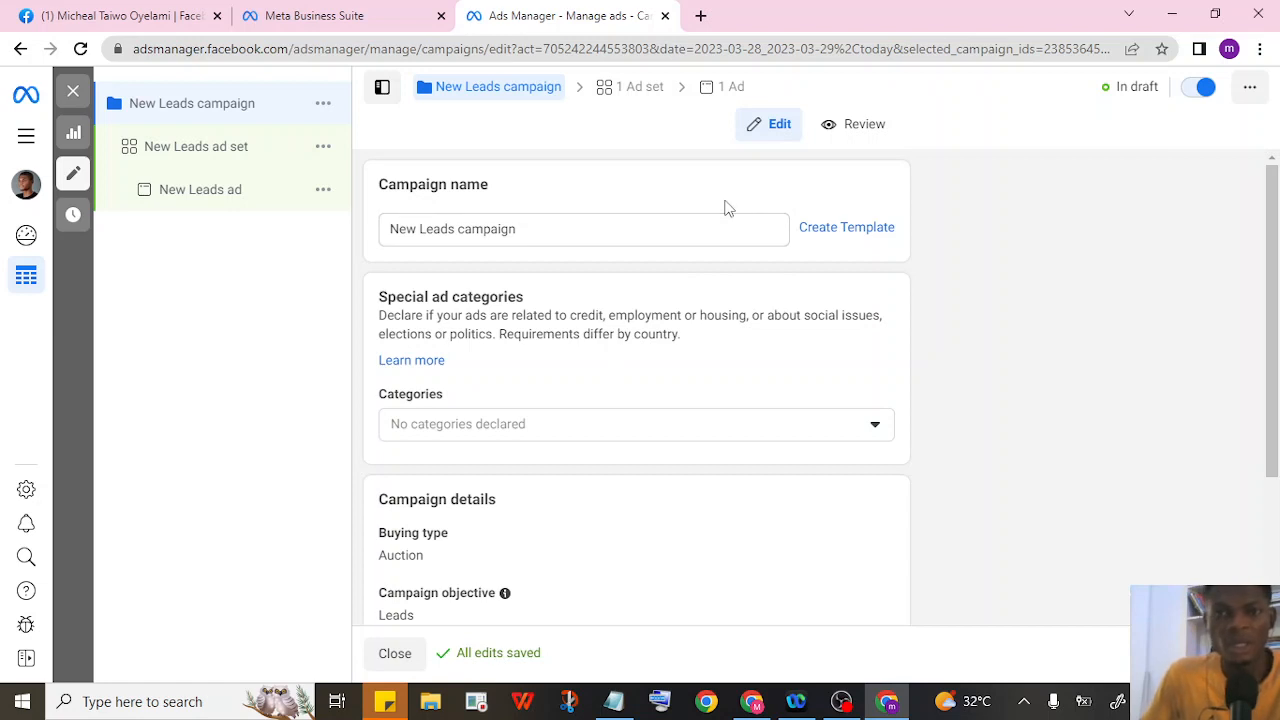
# Rename the new campaign as "EBOOK - LEAD".
pyautogui.moveTo(537, 228); pyautogui.dragTo(393, 226)
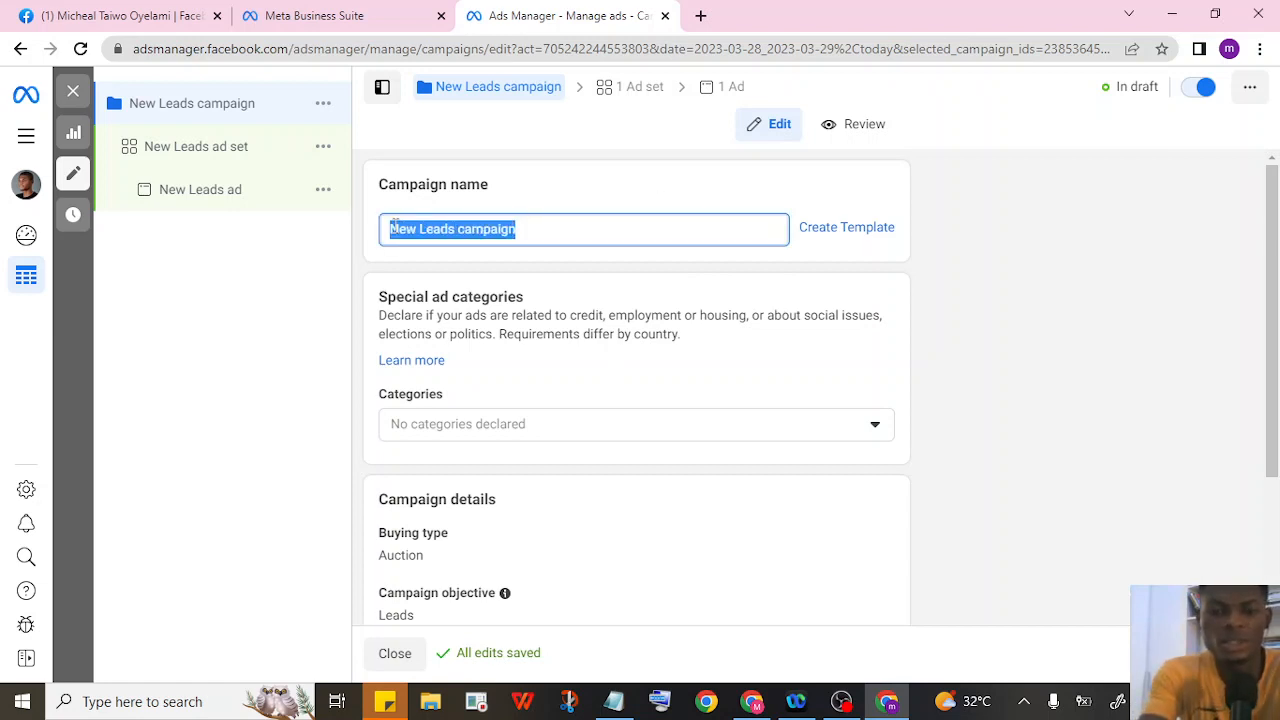
pyautogui.write('FB')
pyautogui.write('OOK')
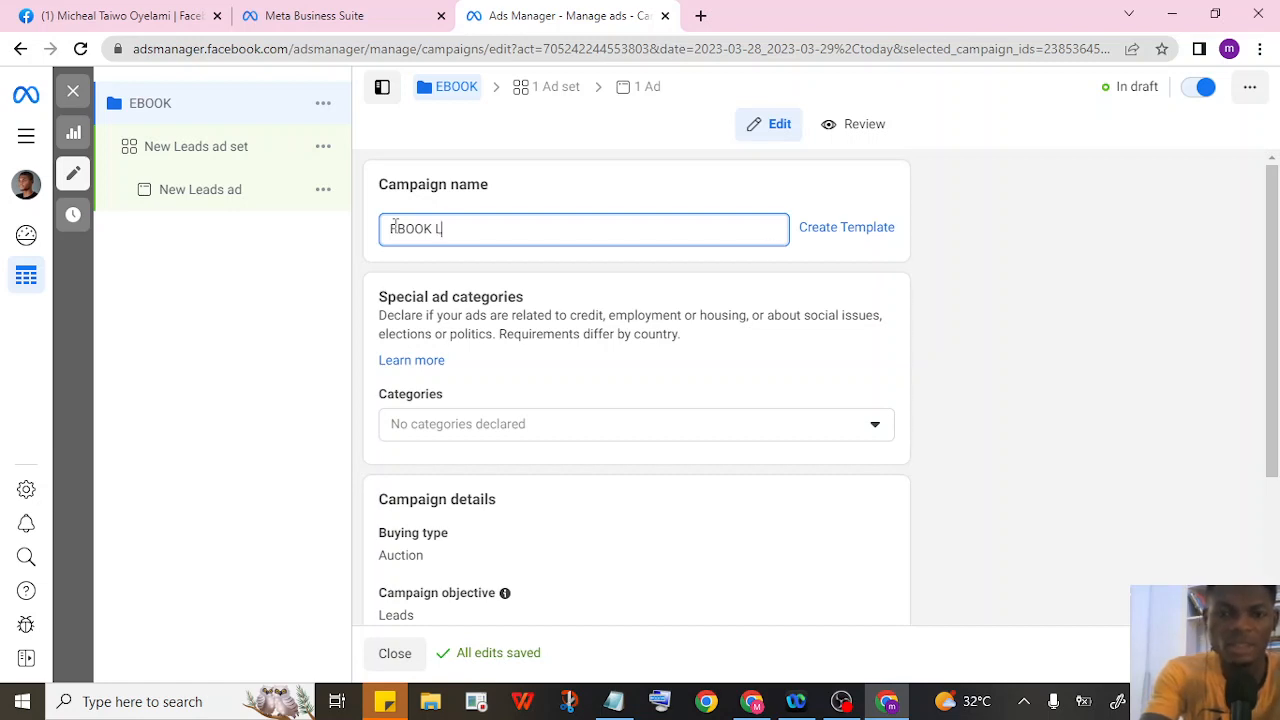
pyautogui.write('LEAD')
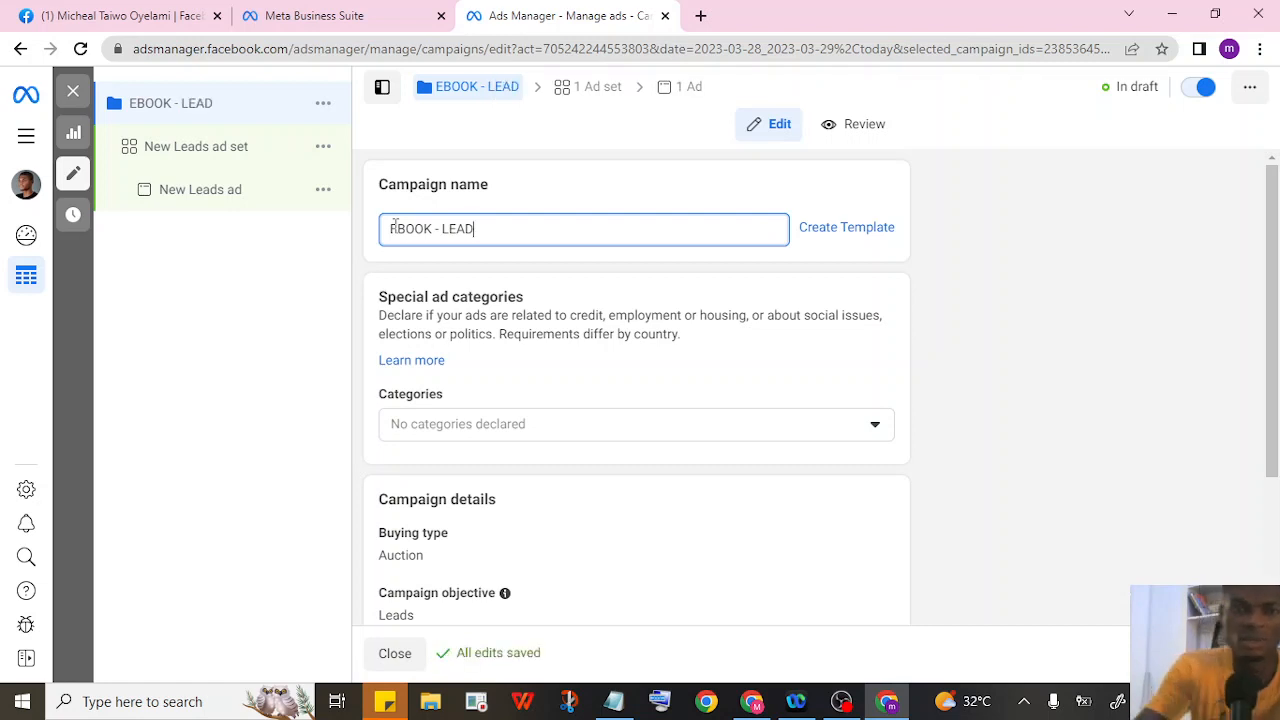
# Copy the campaign name and reuse it to rename the ad set as "EBOOK - LEAD - ad set".
pyautogui.moveTo(576, 222); pyautogui.dragTo(385, 229)
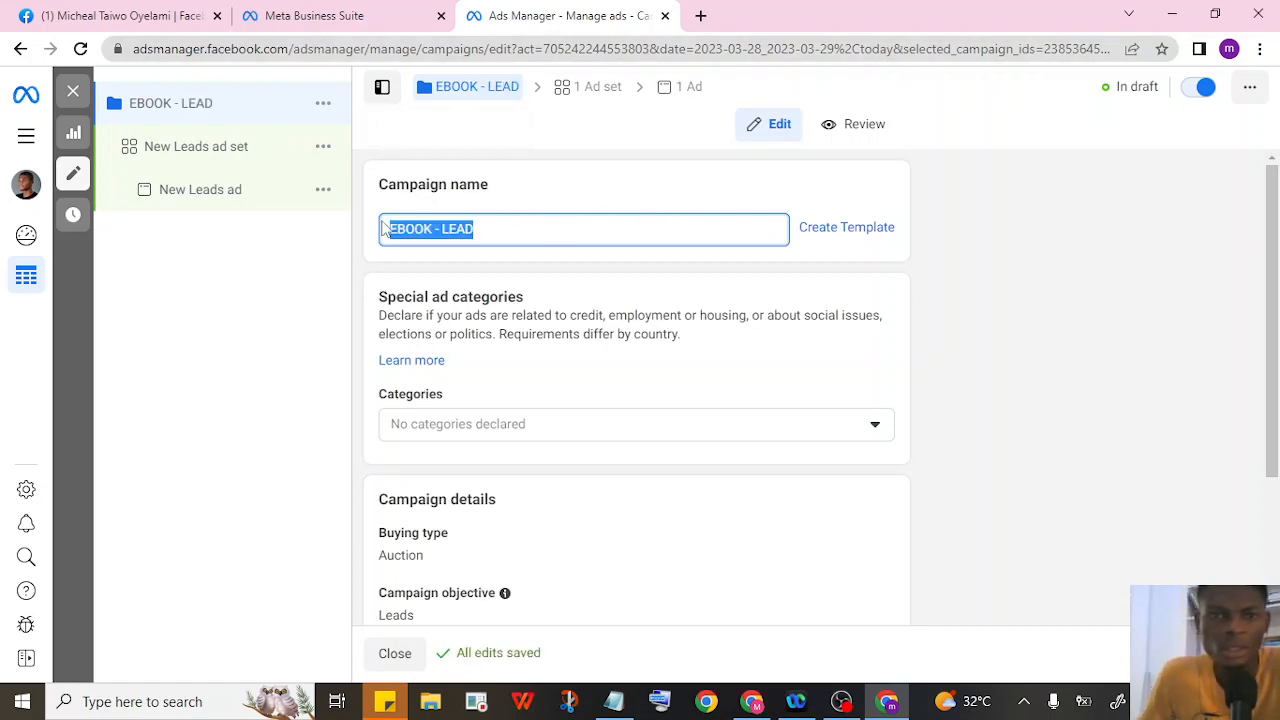
pyautogui.rightClick(421, 227)
pyautogui.click(468, 300)
pyautogui.scroll(-1, 437, 397)
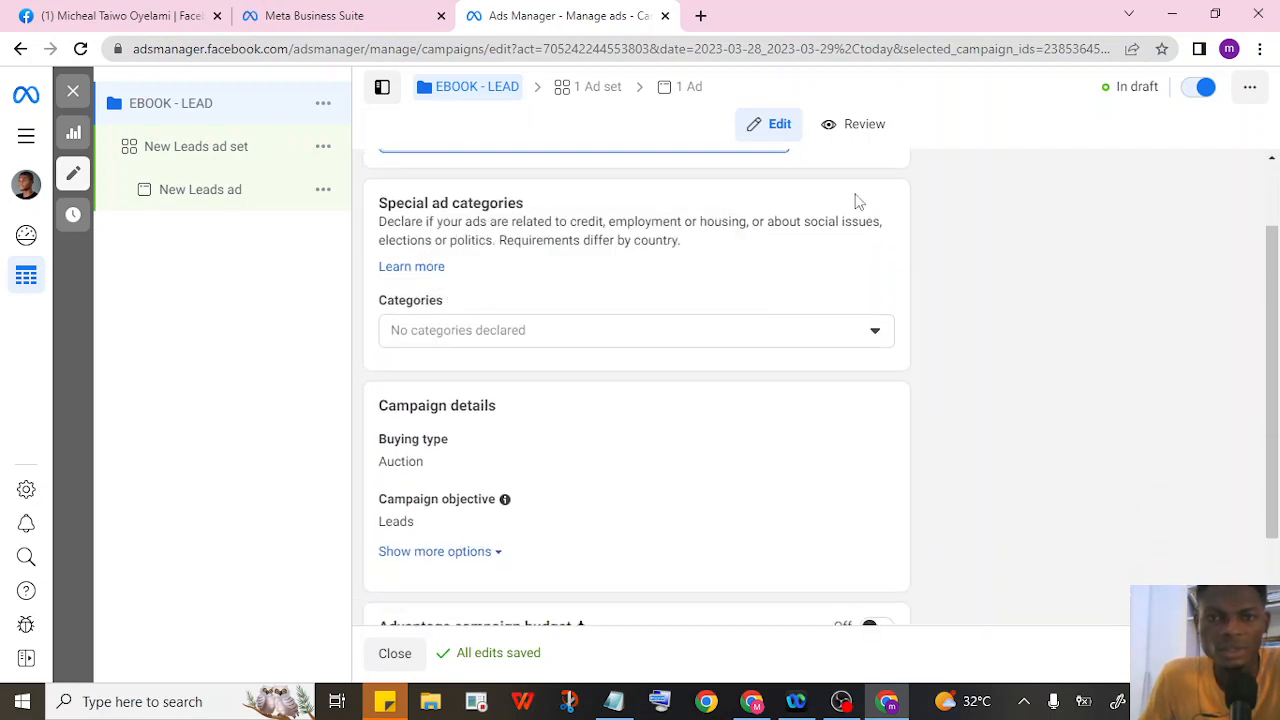
pyautogui.click(607, 101)
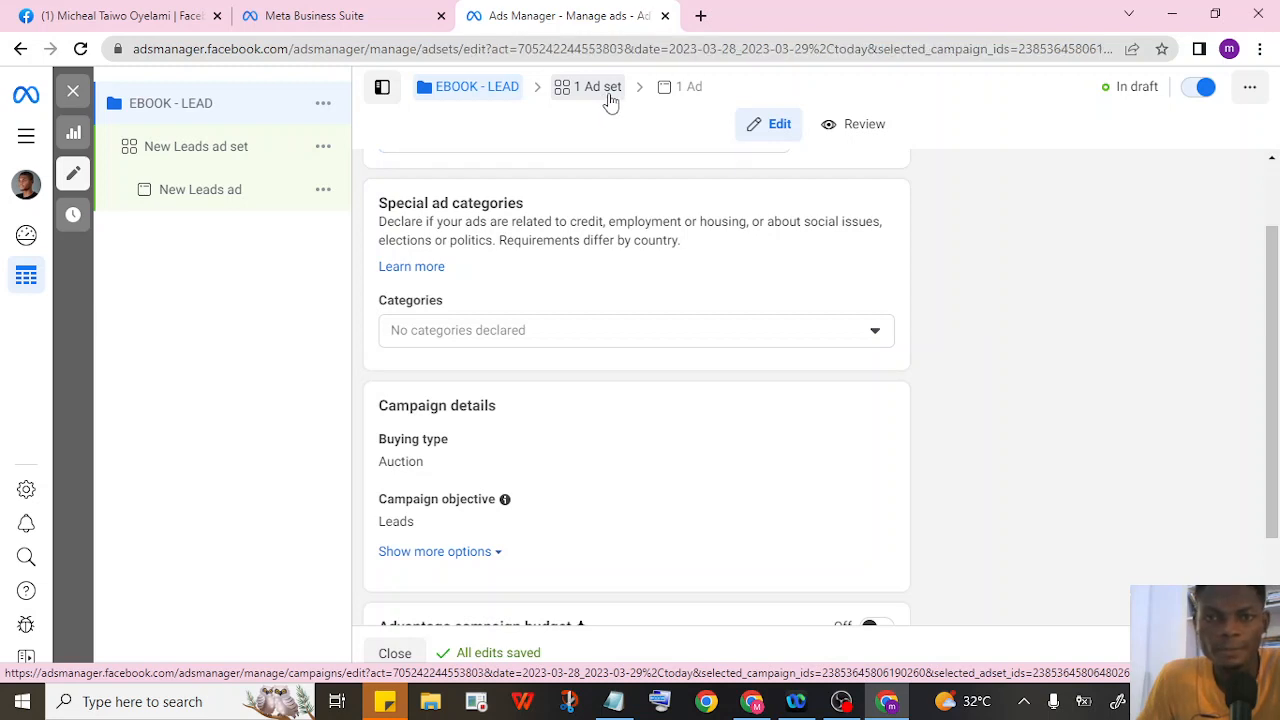
pyautogui.click(480, 227)
pyautogui.moveTo(466, 228); pyautogui.dragTo(357, 237)
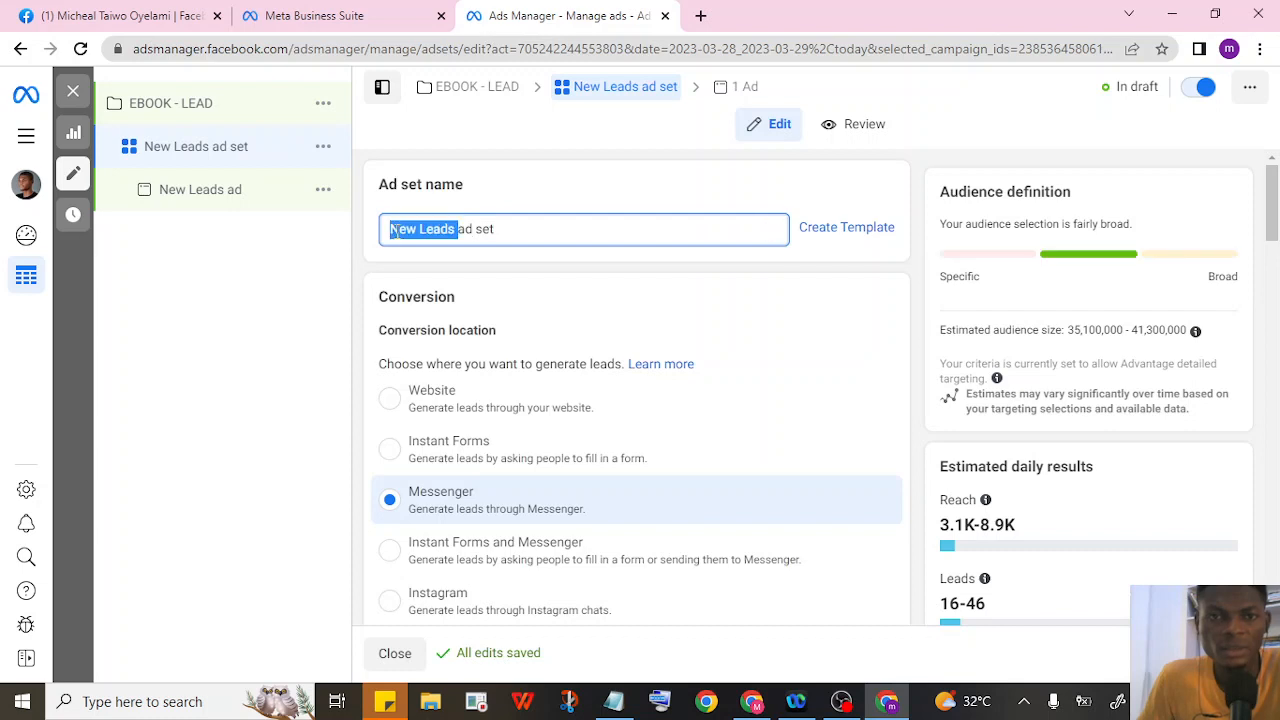
pyautogui.rightClick(395, 230)
pyautogui.click(440, 323)
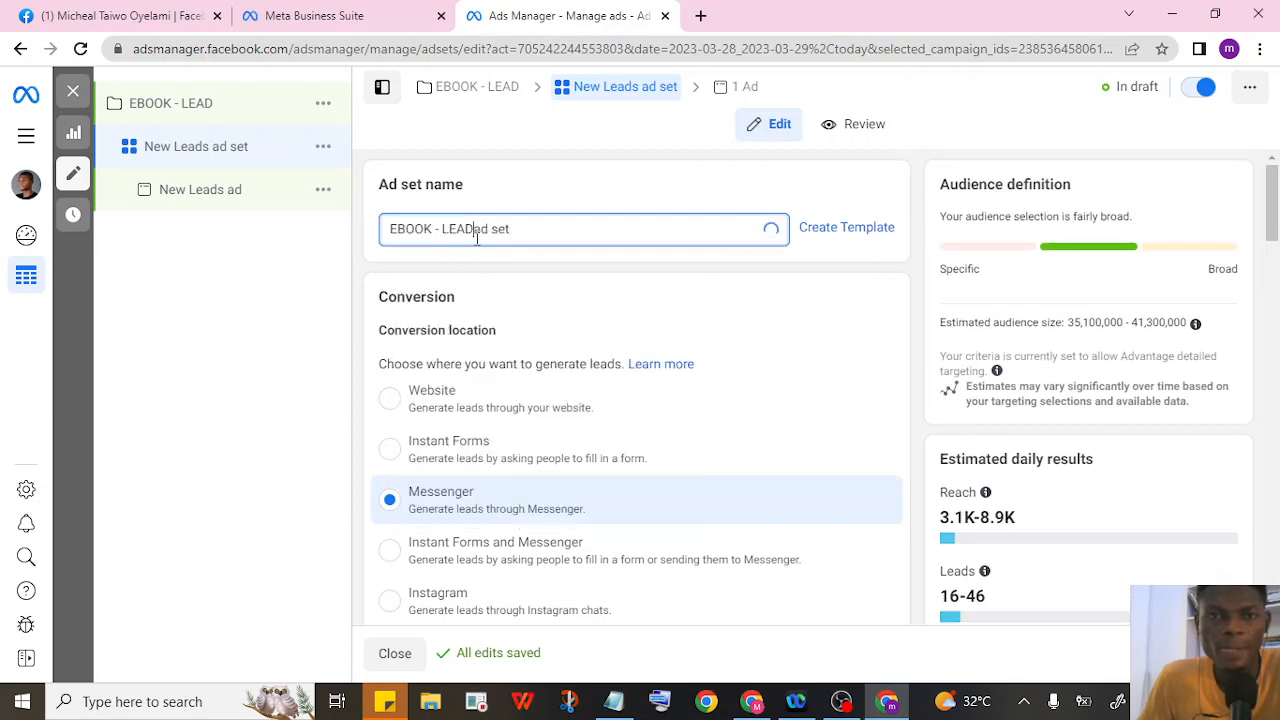
pyautogui.write('-')
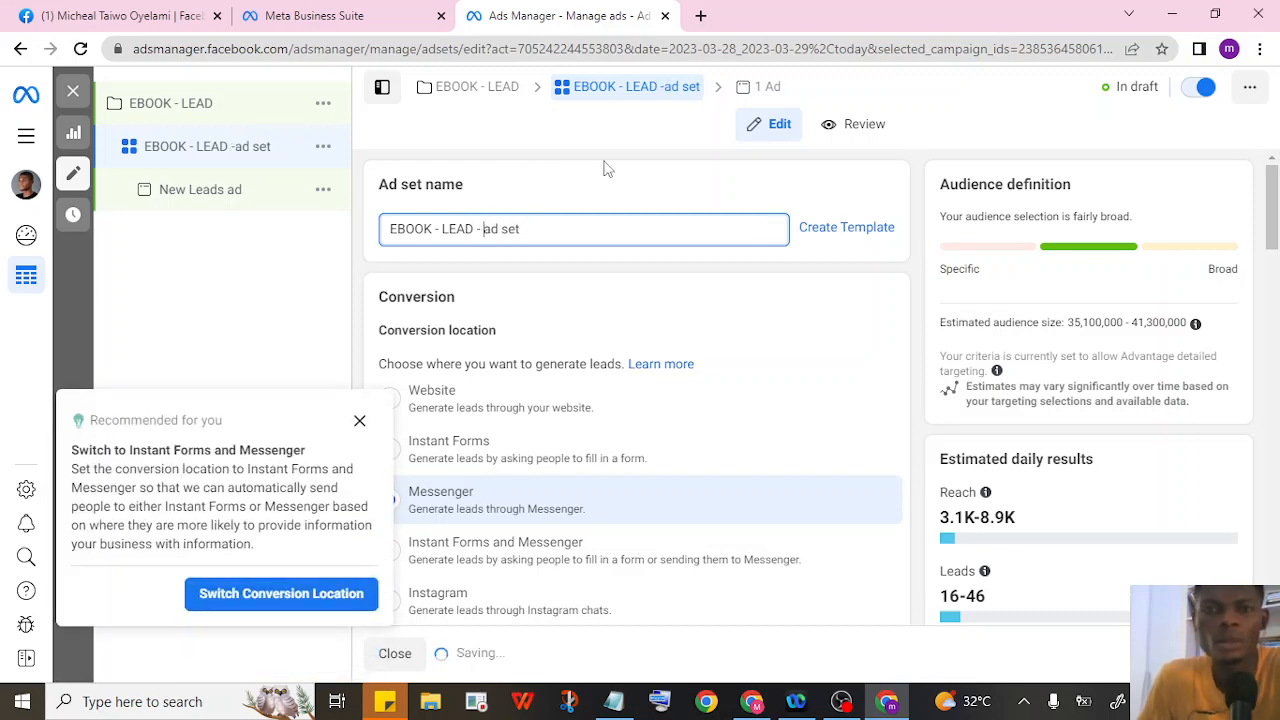
# Rename the ad as "EBOOK - LEAD - ad", reusing the copied campaign name.
pyautogui.click(746, 93)
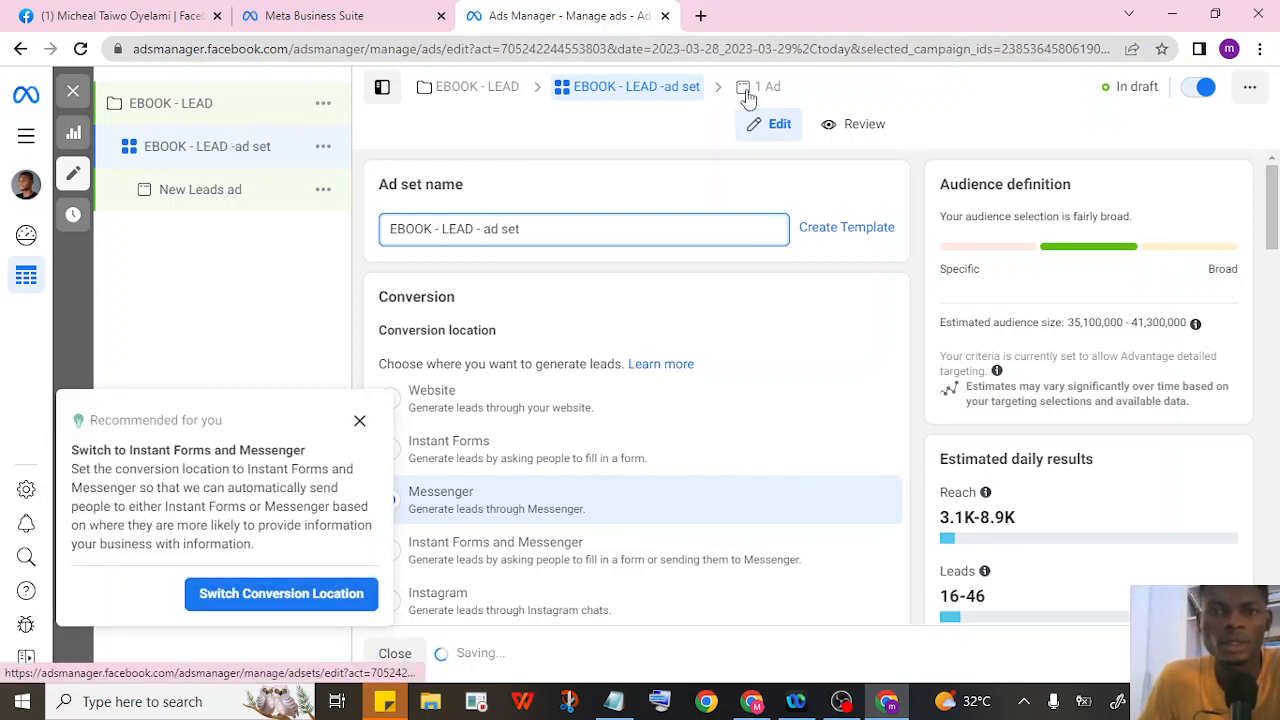
pyautogui.click(450, 229)
pyautogui.moveTo(455, 229); pyautogui.dragTo(400, 230)
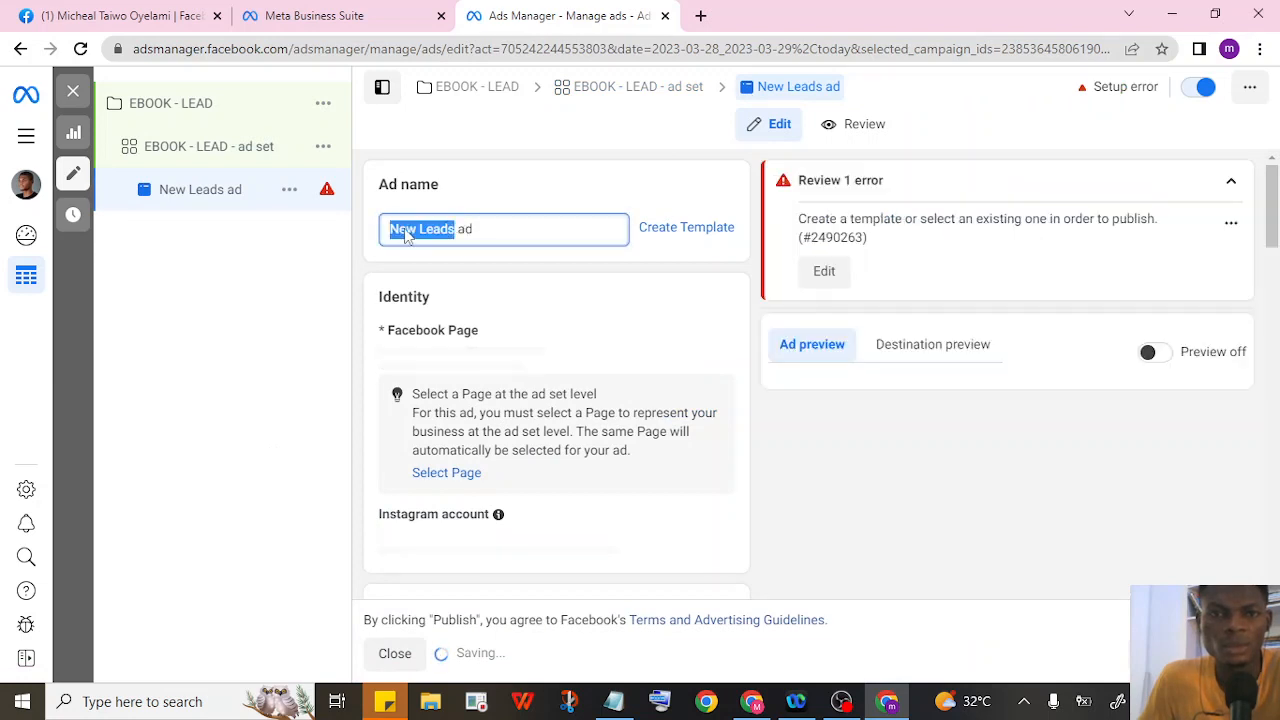
pyautogui.rightClick(405, 233)
pyautogui.click(450, 321)
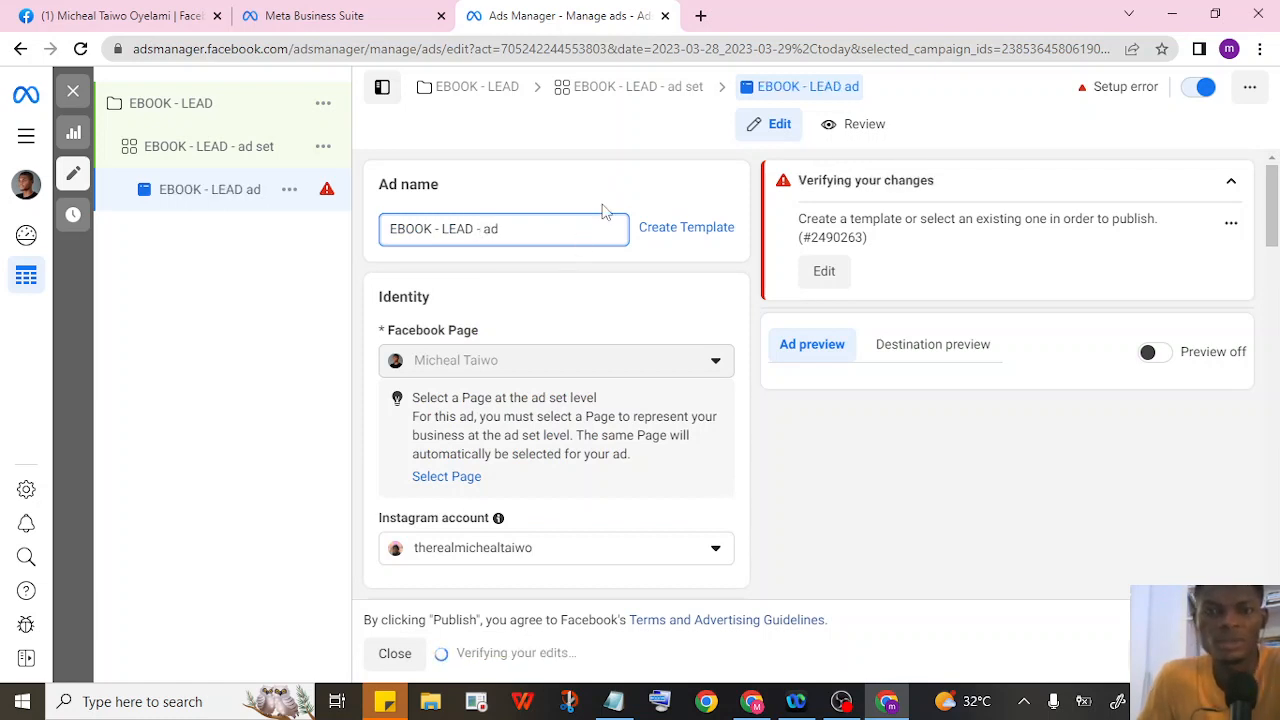
# Return to the campaign level and review its special ad categories, campaign details and Advantage campaign budget settings.
pyautogui.click(621, 97)
pyautogui.click(485, 92)
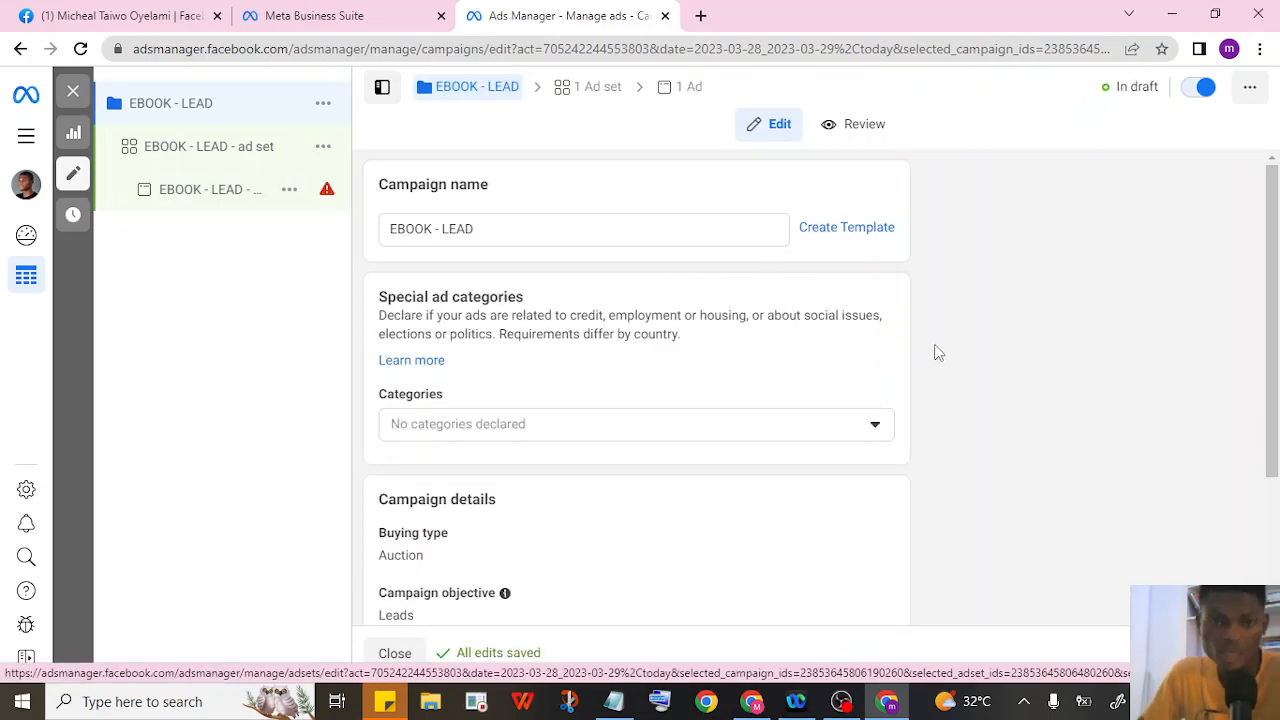
pyautogui.scroll(-2, 933, 355)
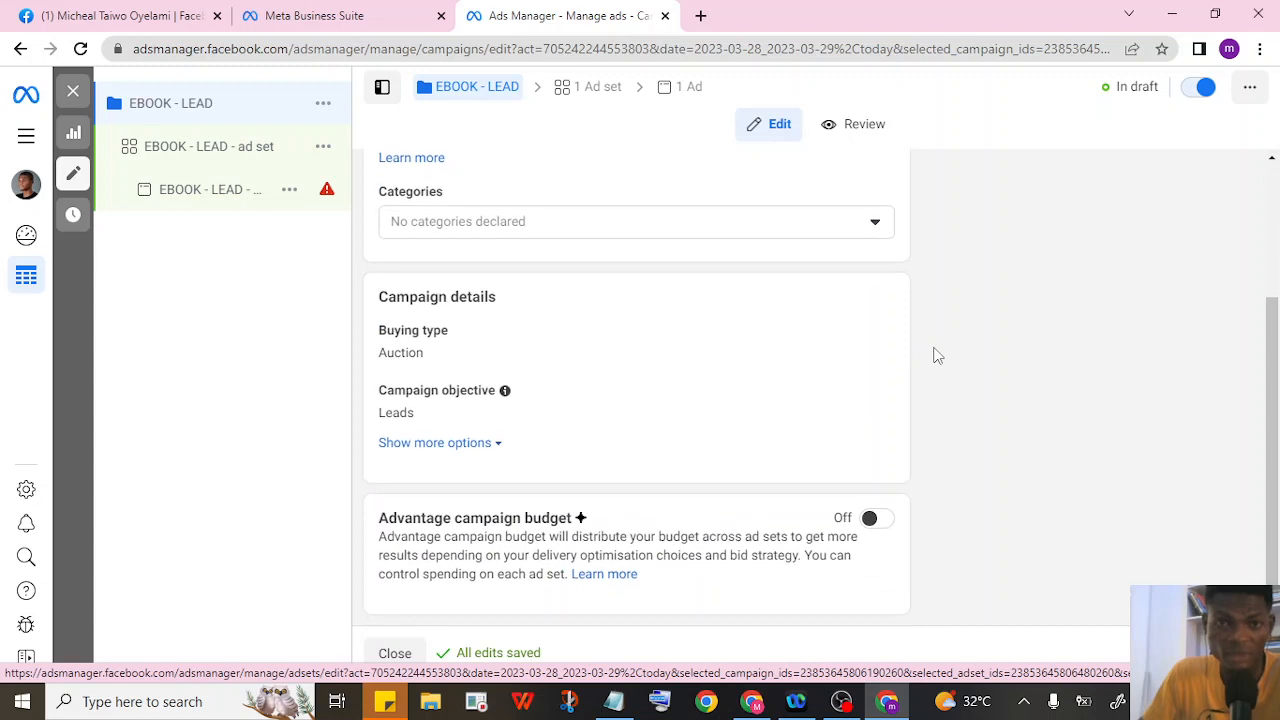
pyautogui.scroll(2, 937, 356)
pyautogui.scroll(-3, 931, 356)
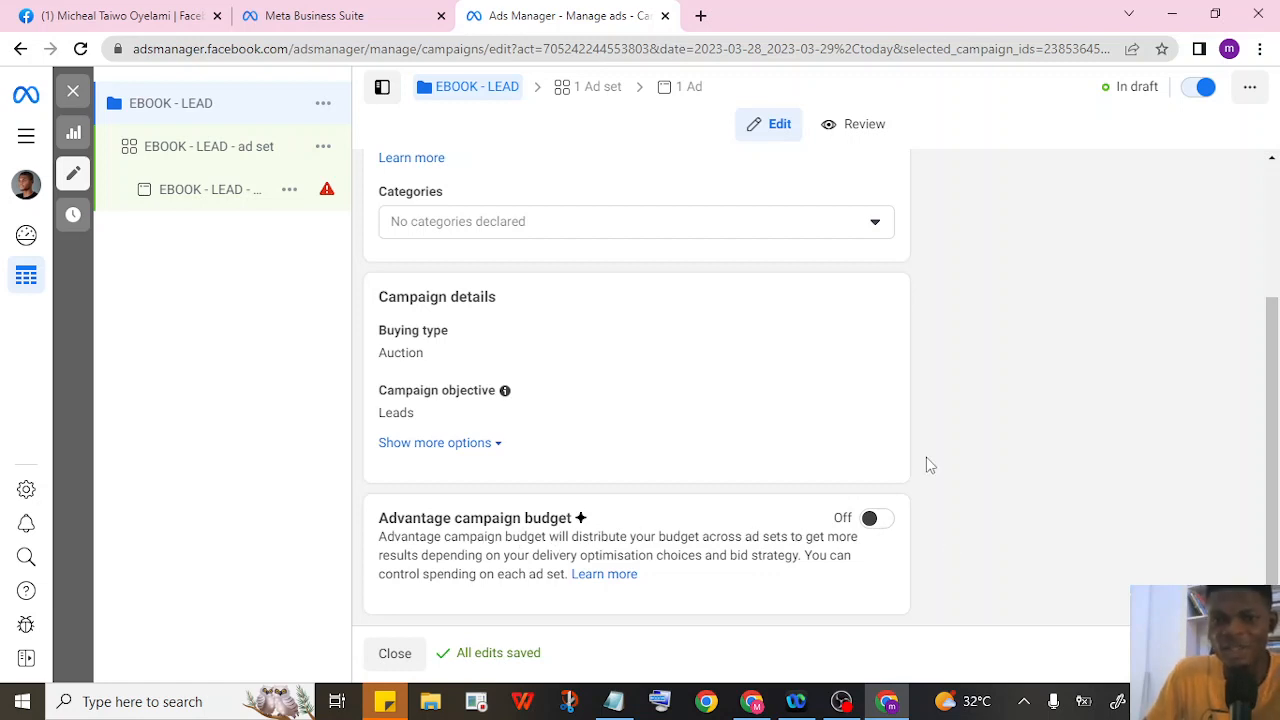
pyautogui.scroll(2, 886, 451)
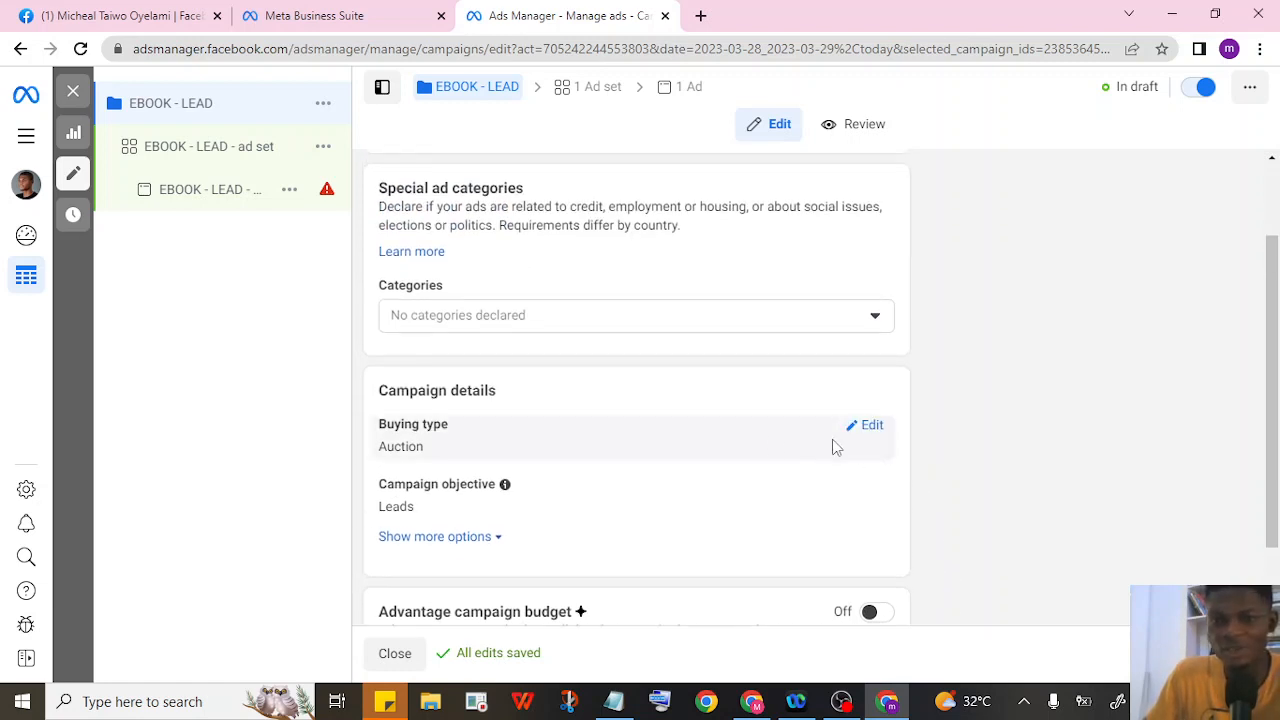
pyautogui.scroll(-2, 771, 443)
# Continue to the ad set and set its conversion location to Website.
pyautogui.click(1206, 653)
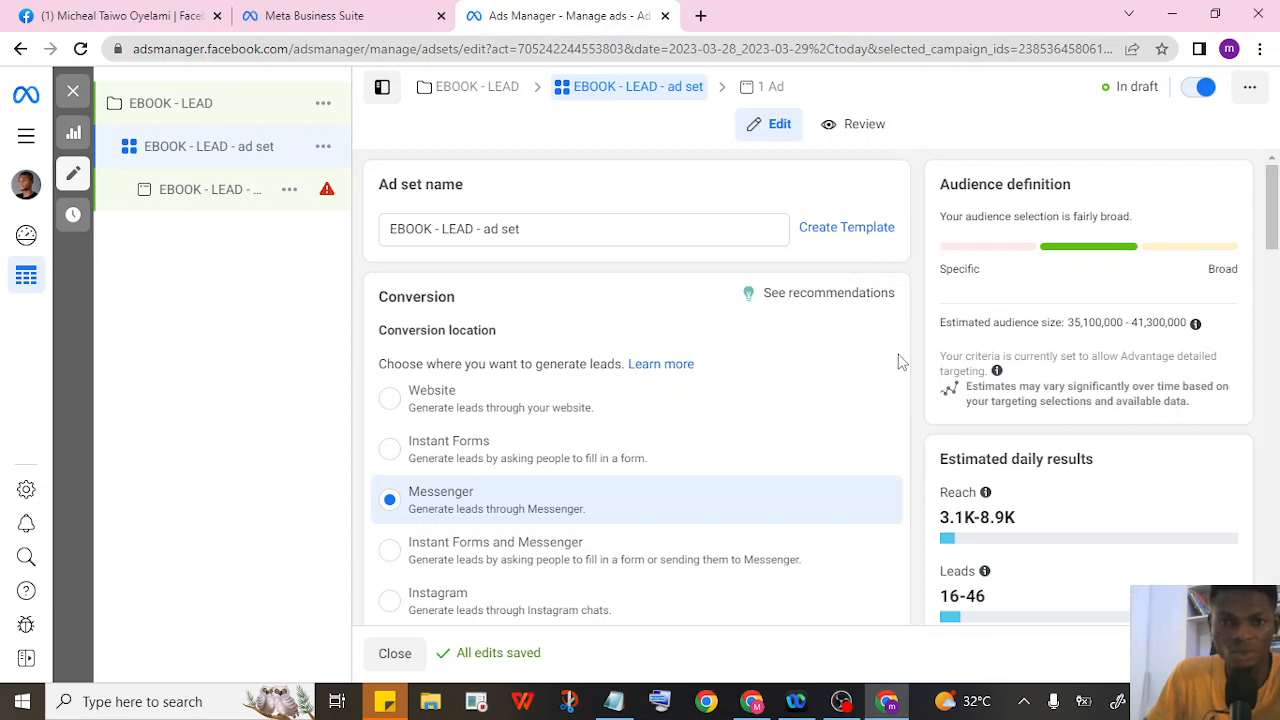
pyautogui.scroll(-1, 900, 362)
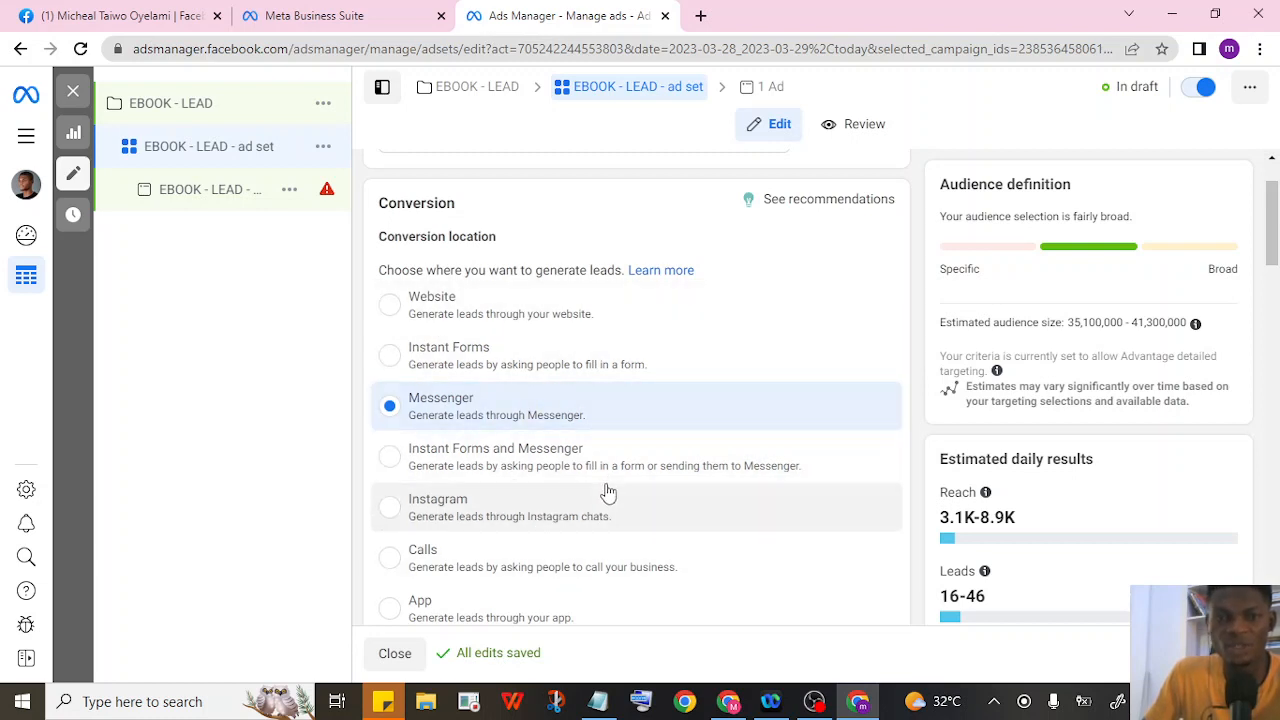
pyautogui.click(392, 308)
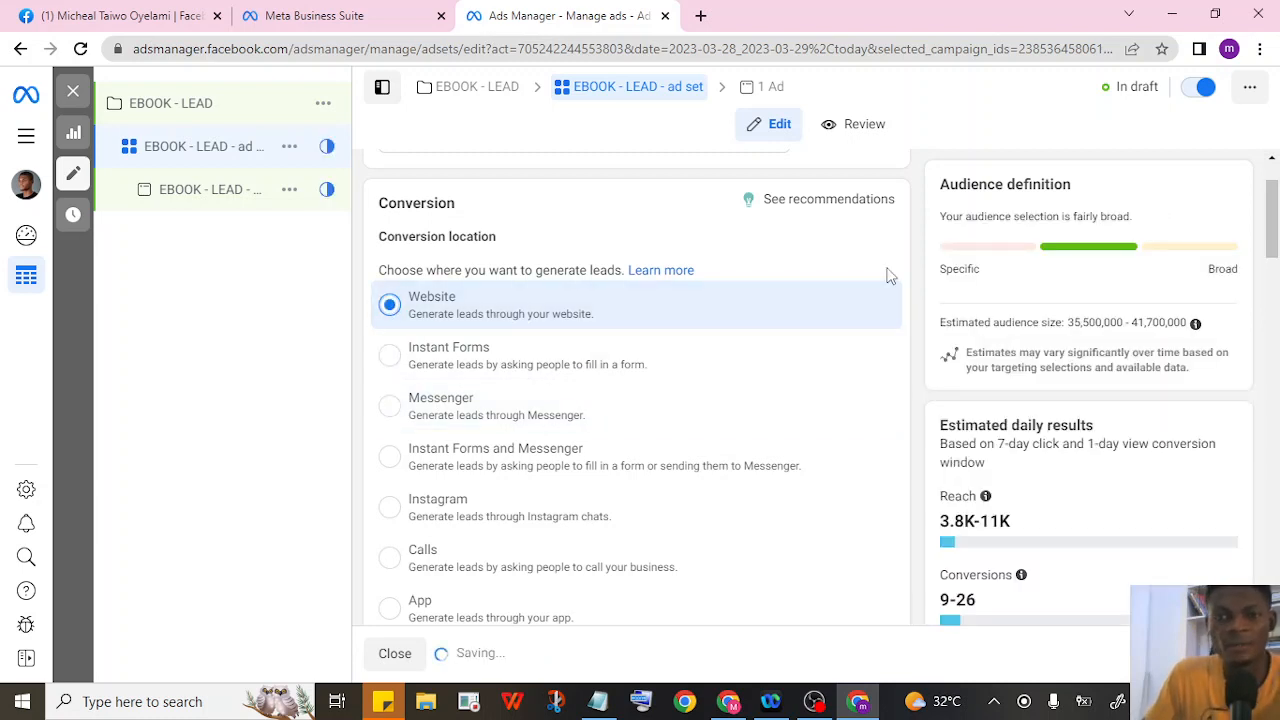
# Choose Lead as the ad set's conversion event and dismiss the conversion optimisation notice.
pyautogui.scroll(-1, 895, 342)
pyautogui.scroll(-4, 895, 342)
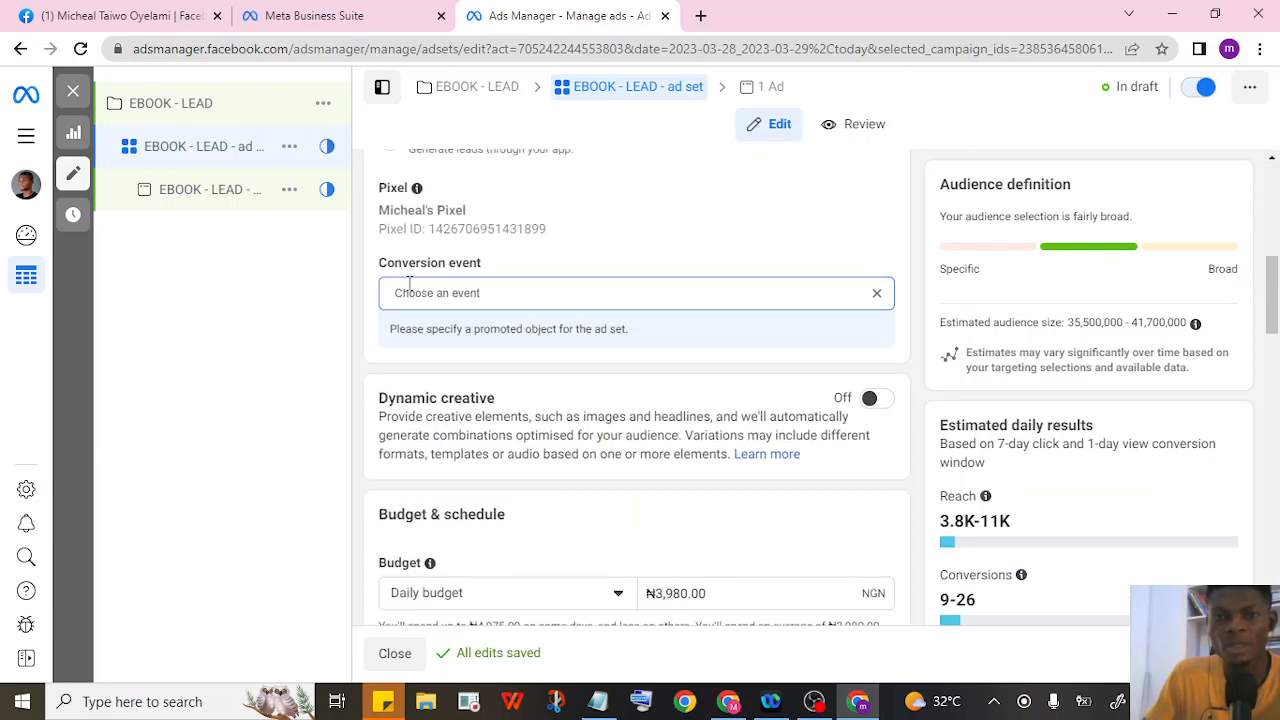
pyautogui.click(466, 292)
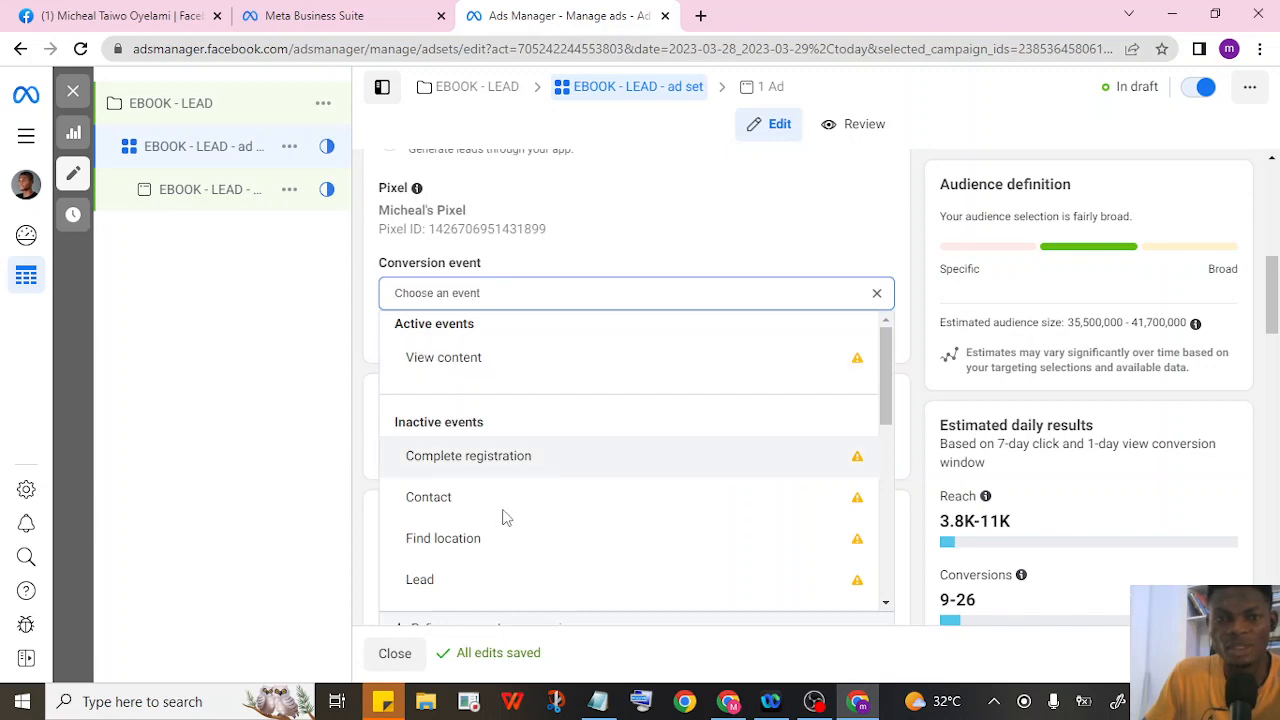
pyautogui.scroll(-1, 481, 560)
pyautogui.click(466, 492)
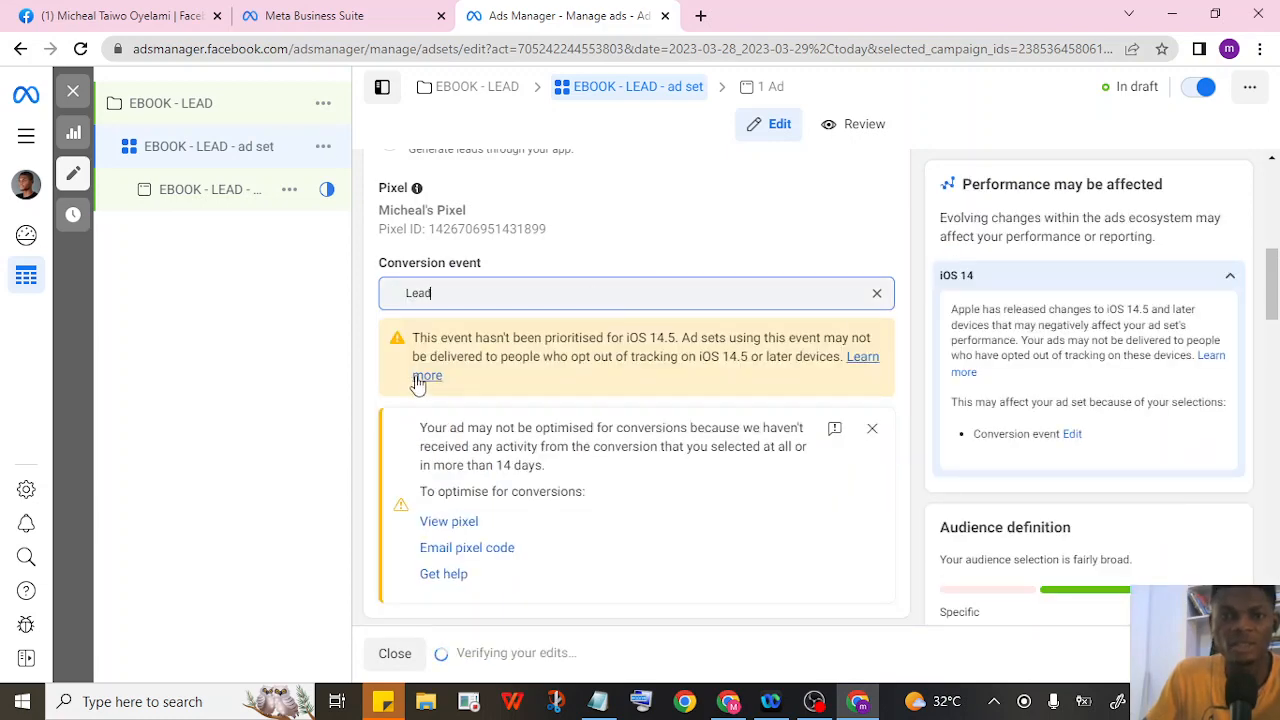
pyautogui.click(872, 428)
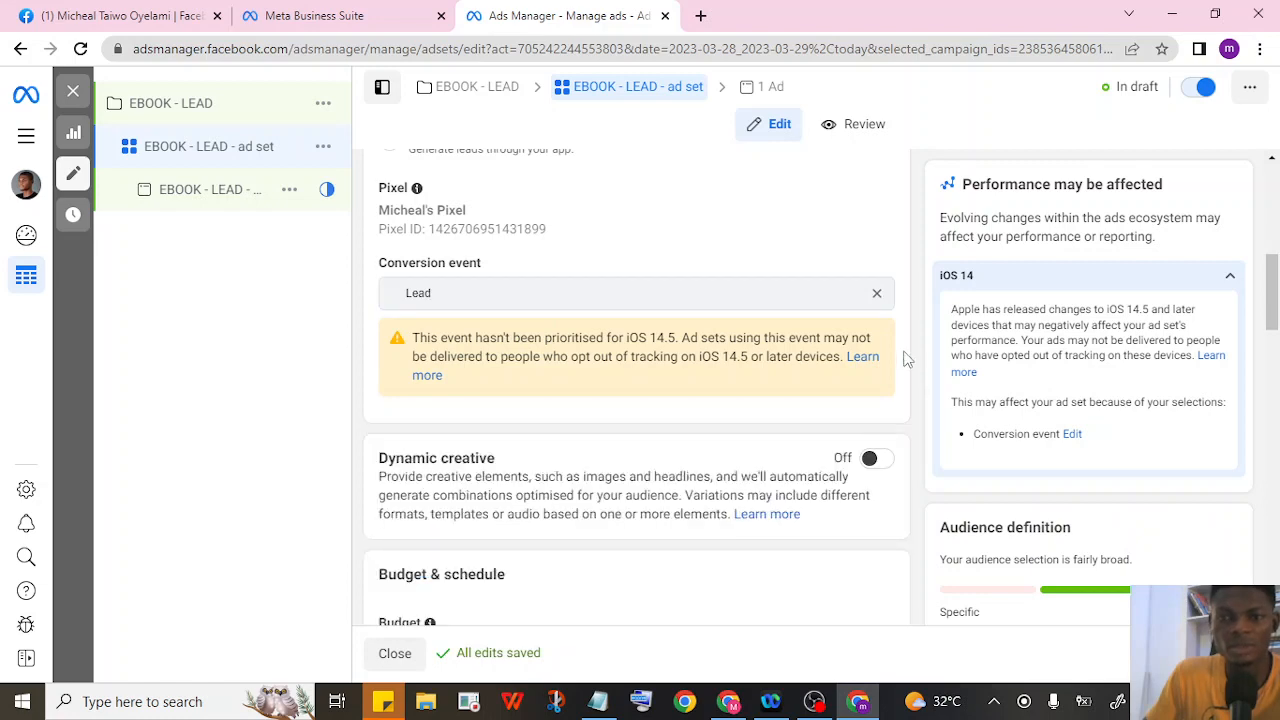
# Set the ad set's daily budget to ₦5,000.00.
pyautogui.scroll(-3, 905, 360)
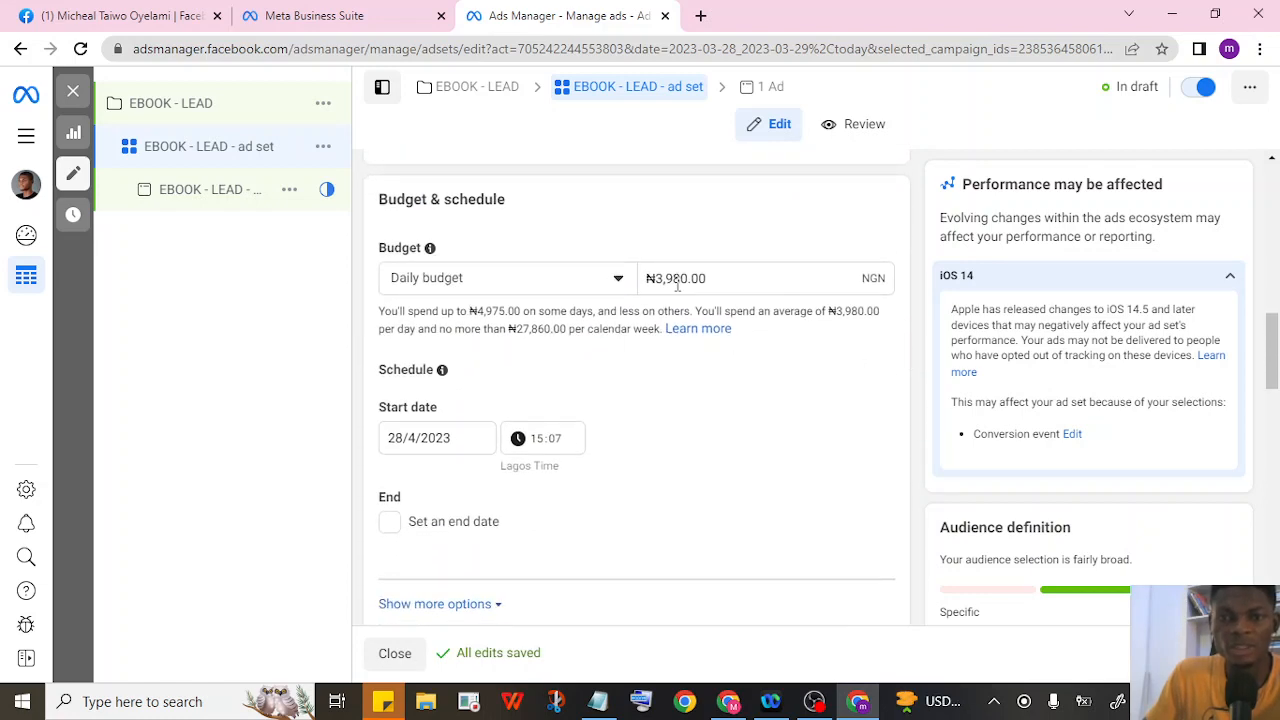
pyautogui.moveTo(682, 280); pyautogui.dragTo(657, 278)
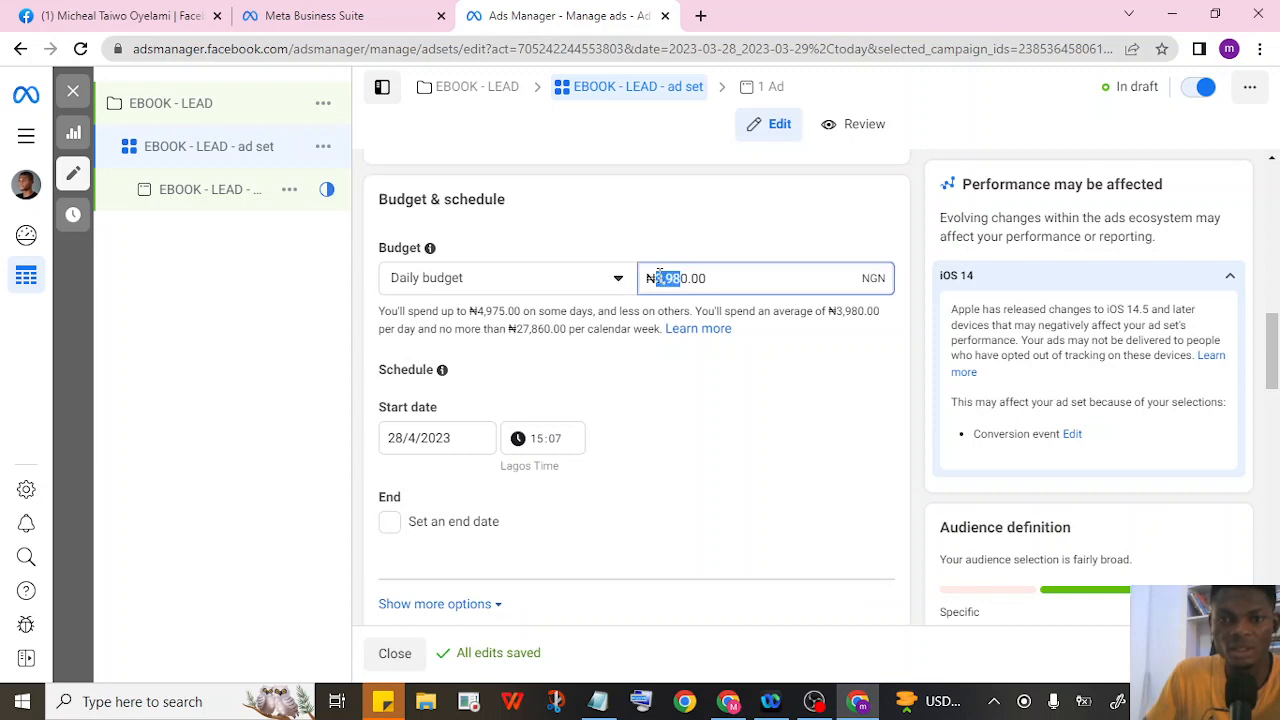
pyautogui.write('500')
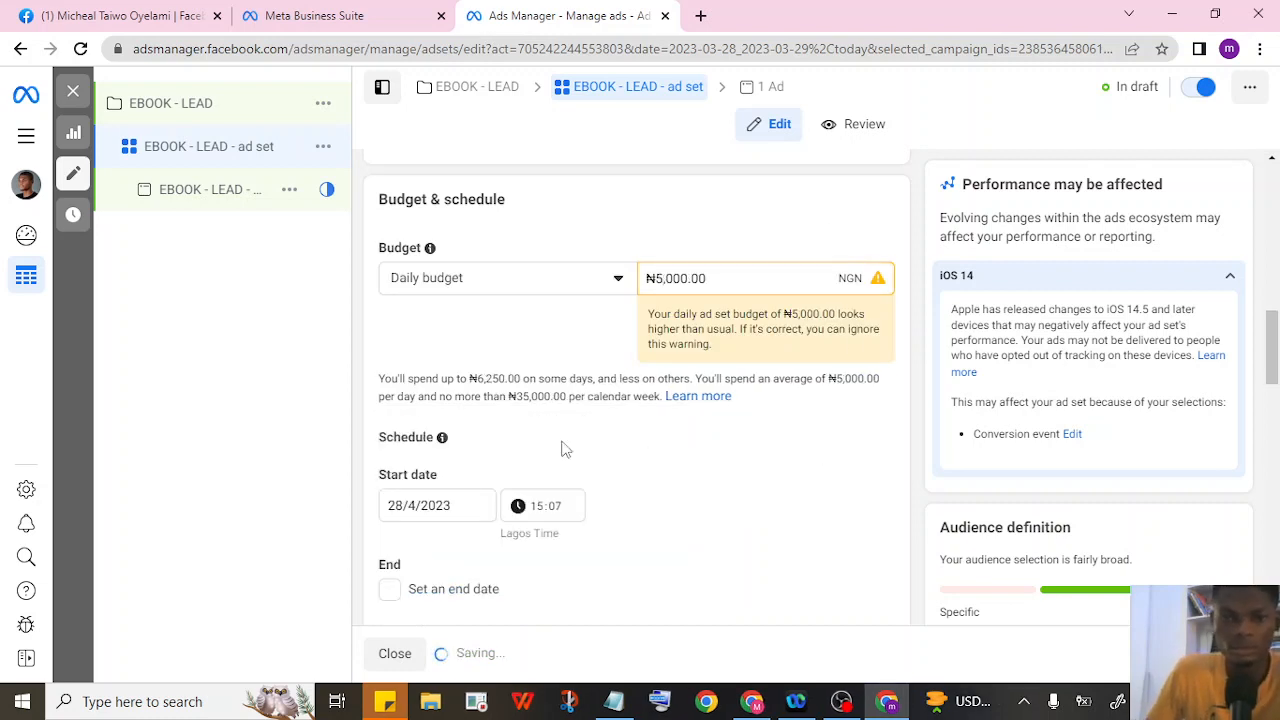
# Examine the ad set's schedule and audience options, including custom audiences, locations, age, gender and detailed targeting.
pyautogui.scroll(-1, 740, 397)
pyautogui.scroll(-5, 741, 397)
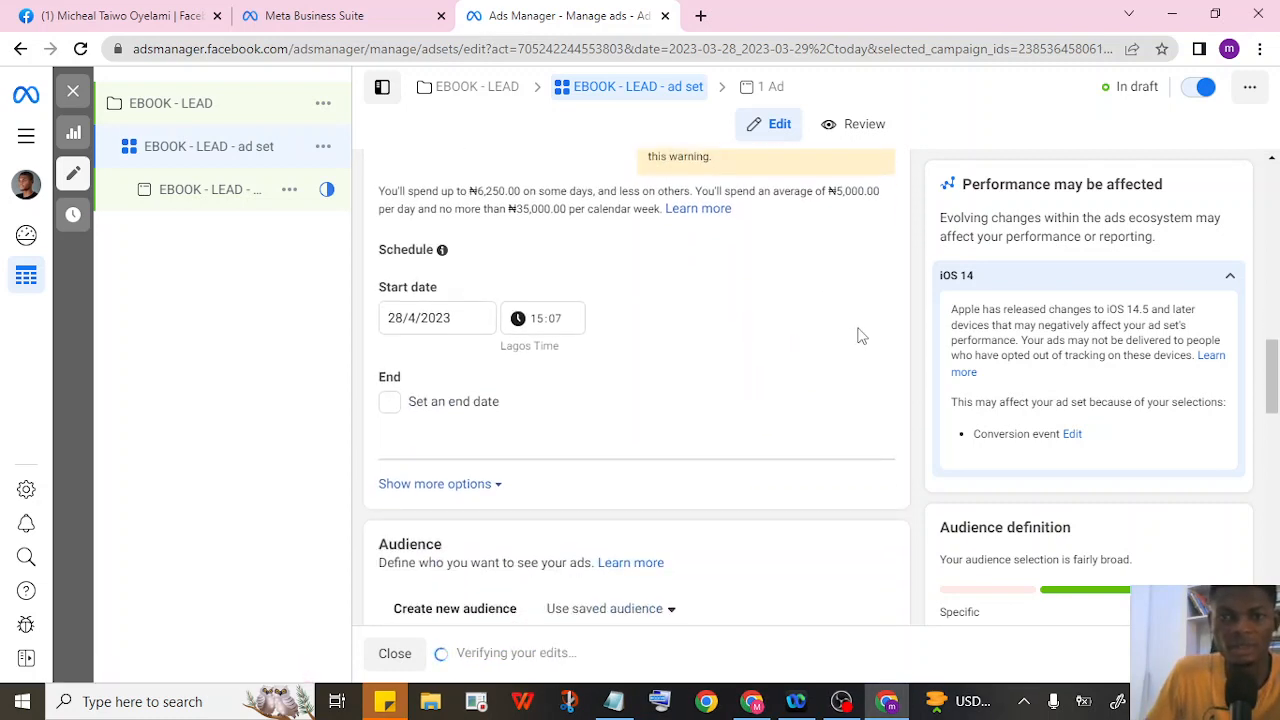
pyautogui.scroll(-1, 517, 354)
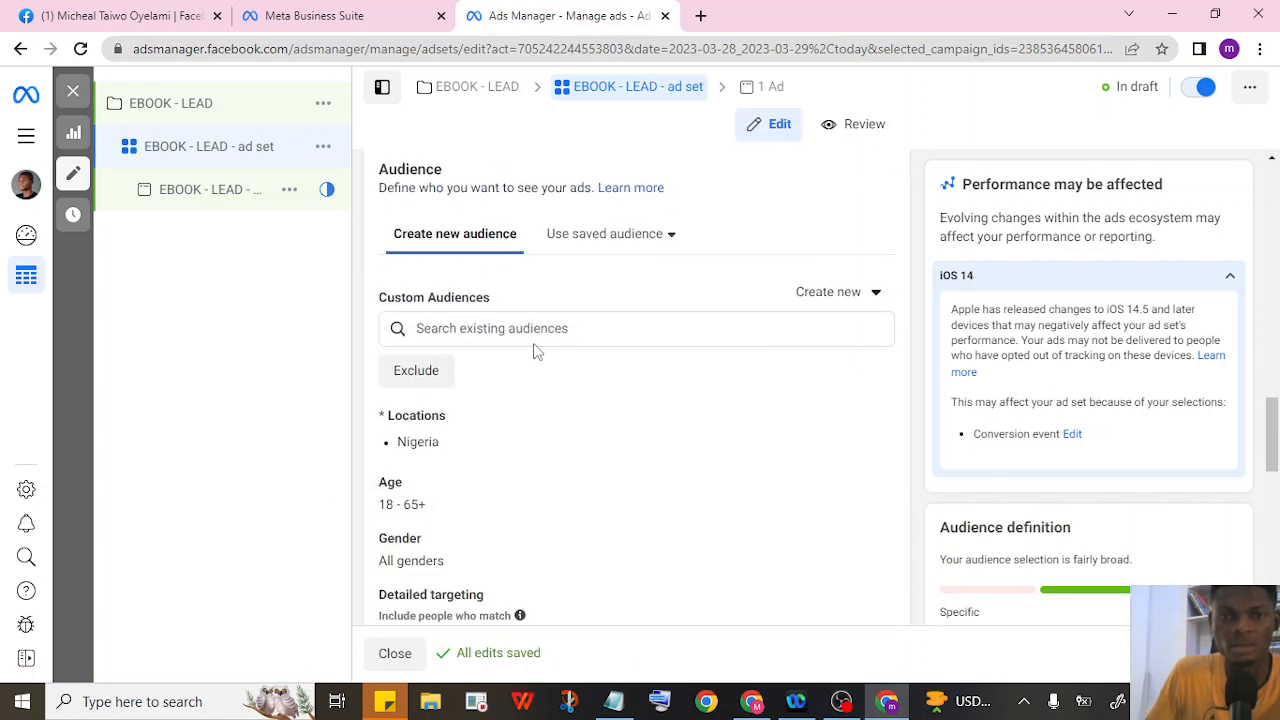
pyautogui.scroll(1, 705, 308)
pyautogui.scroll(-1, 522, 354)
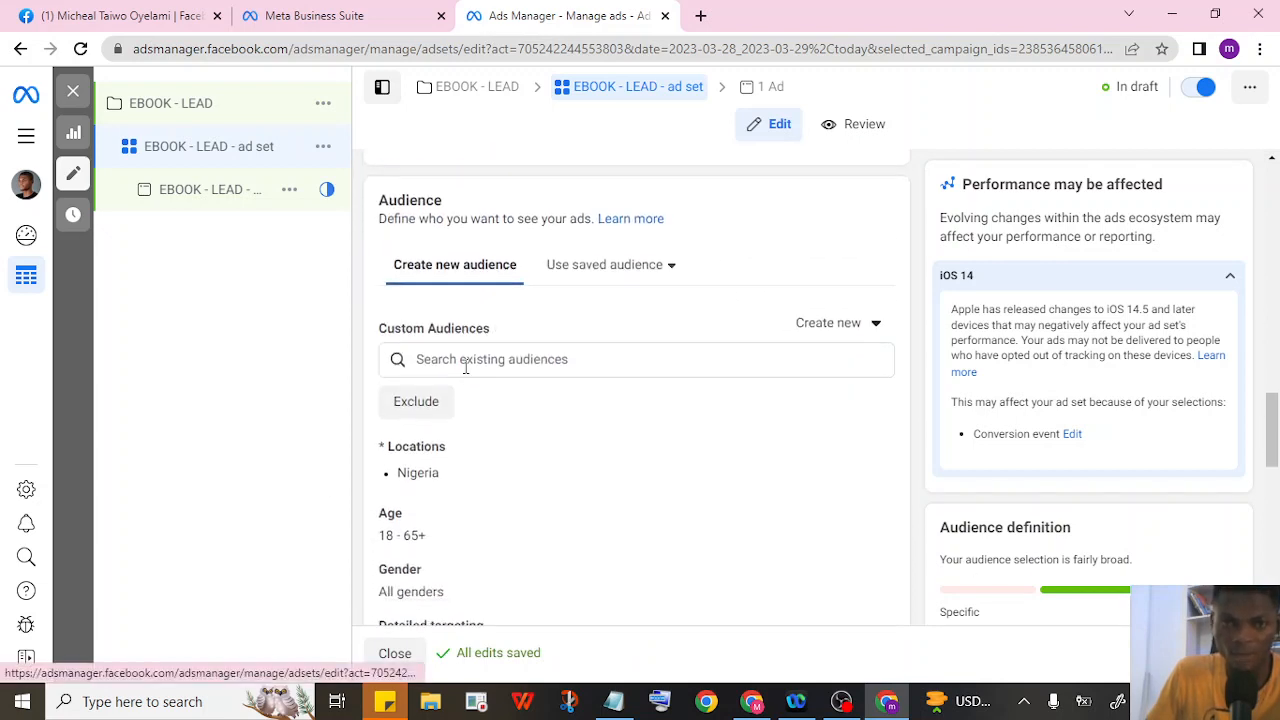
pyautogui.scroll(-1, 500, 370)
pyautogui.scroll(1, 548, 355)
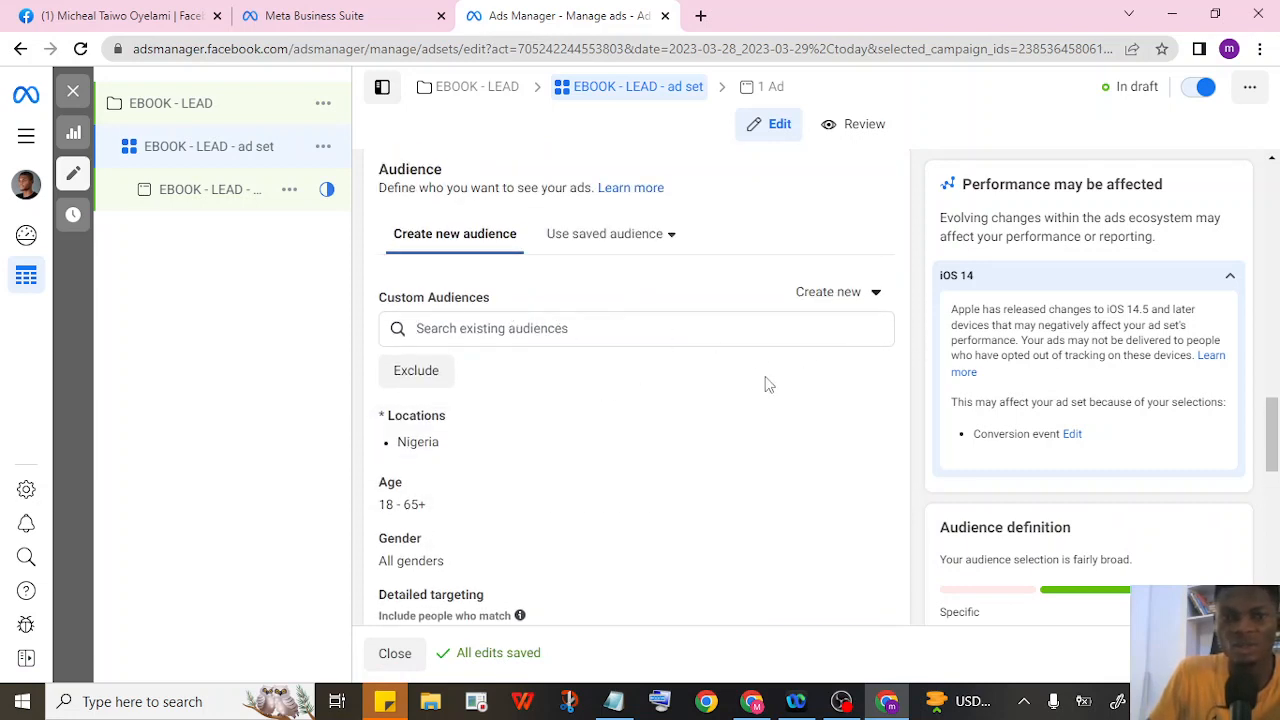
pyautogui.moveTo(560, 417)
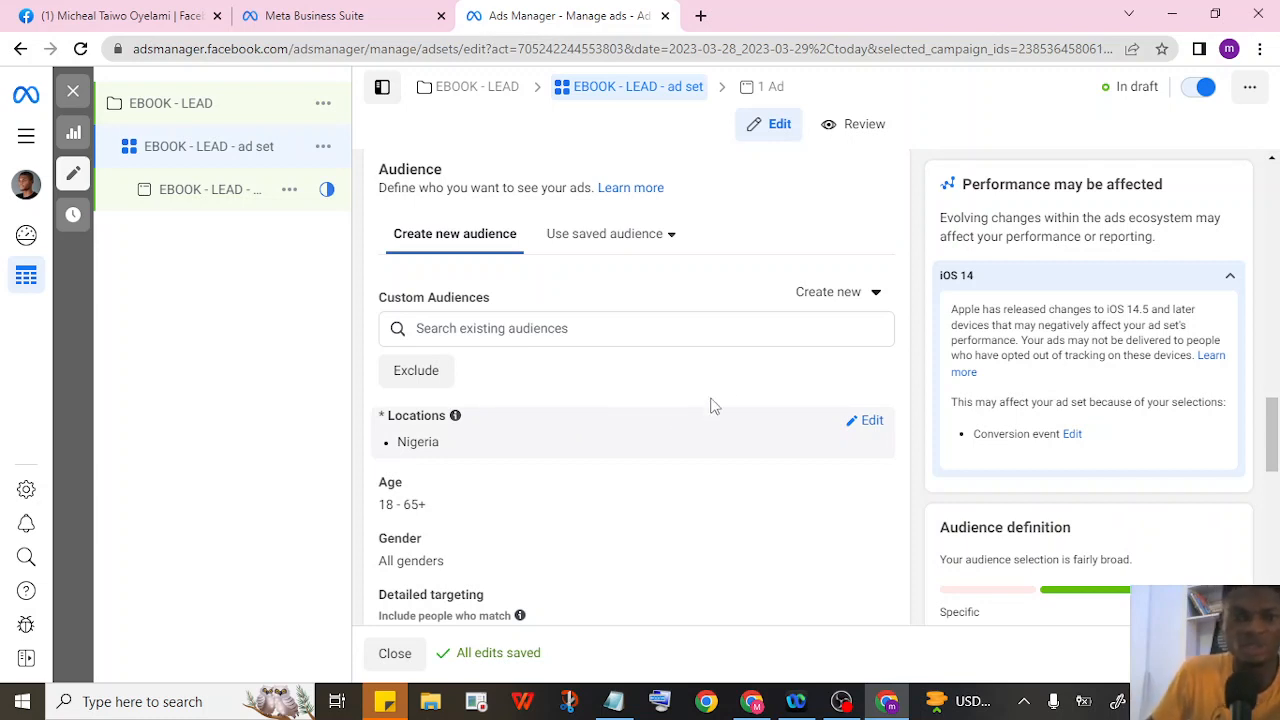
pyautogui.scroll(-1, 571, 386)
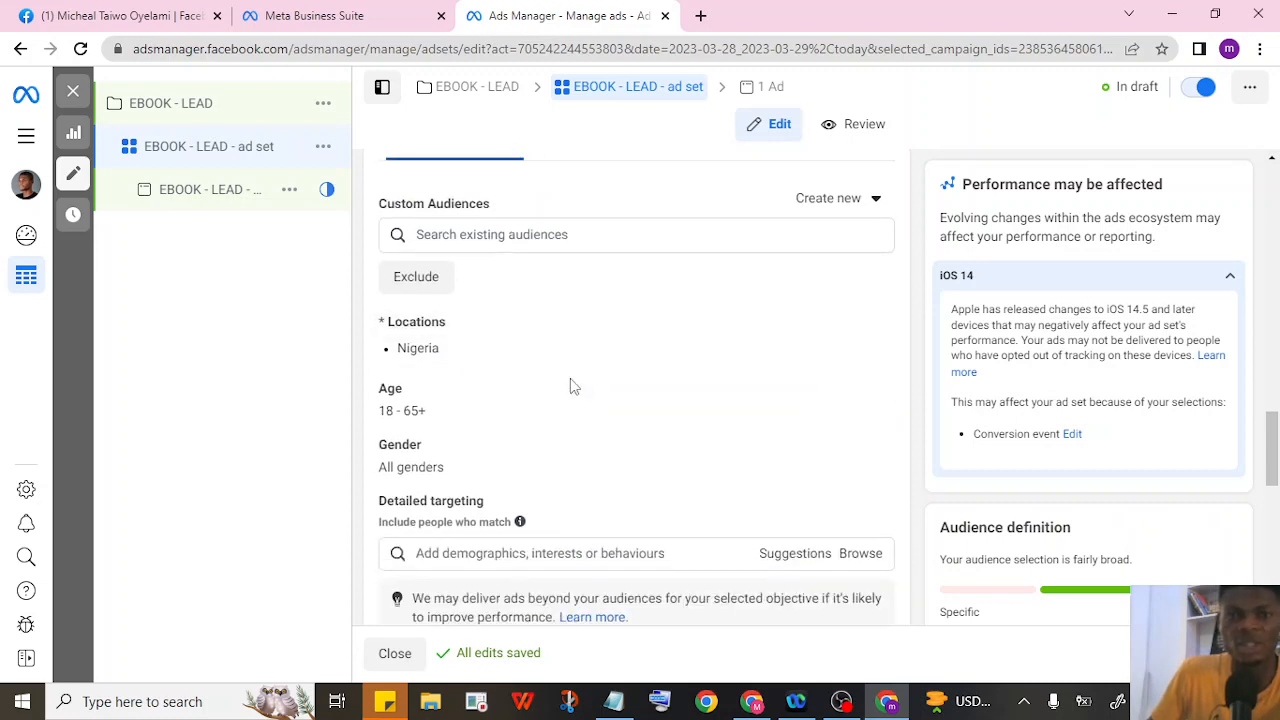
# Change the ad set's location targeting for Nigeria to People living in this location.
pyautogui.click(873, 333)
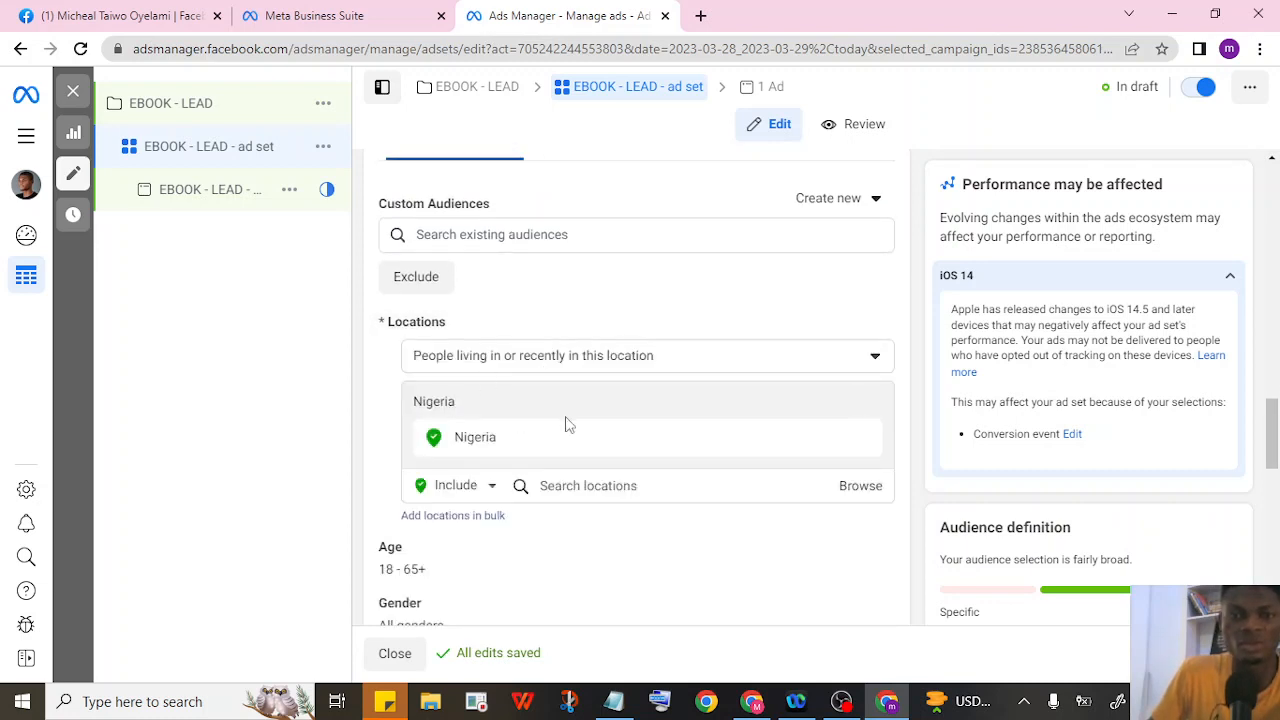
pyautogui.click(680, 365)
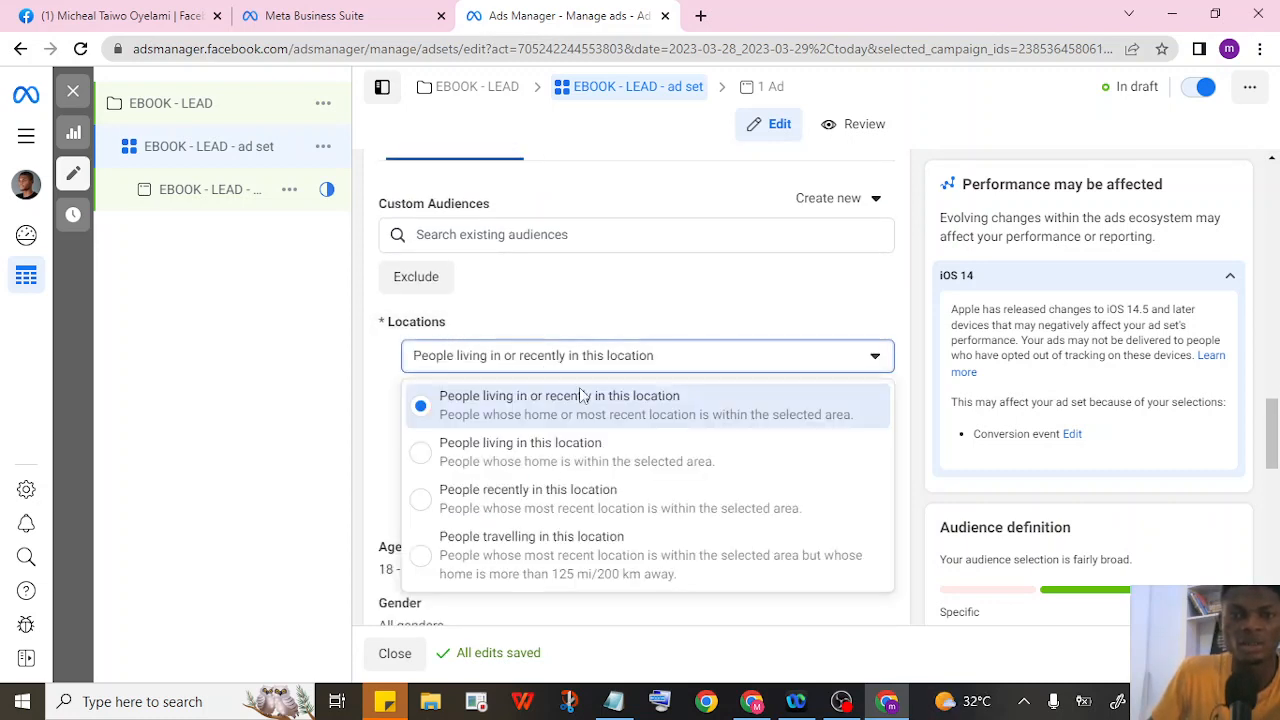
pyautogui.click(488, 443)
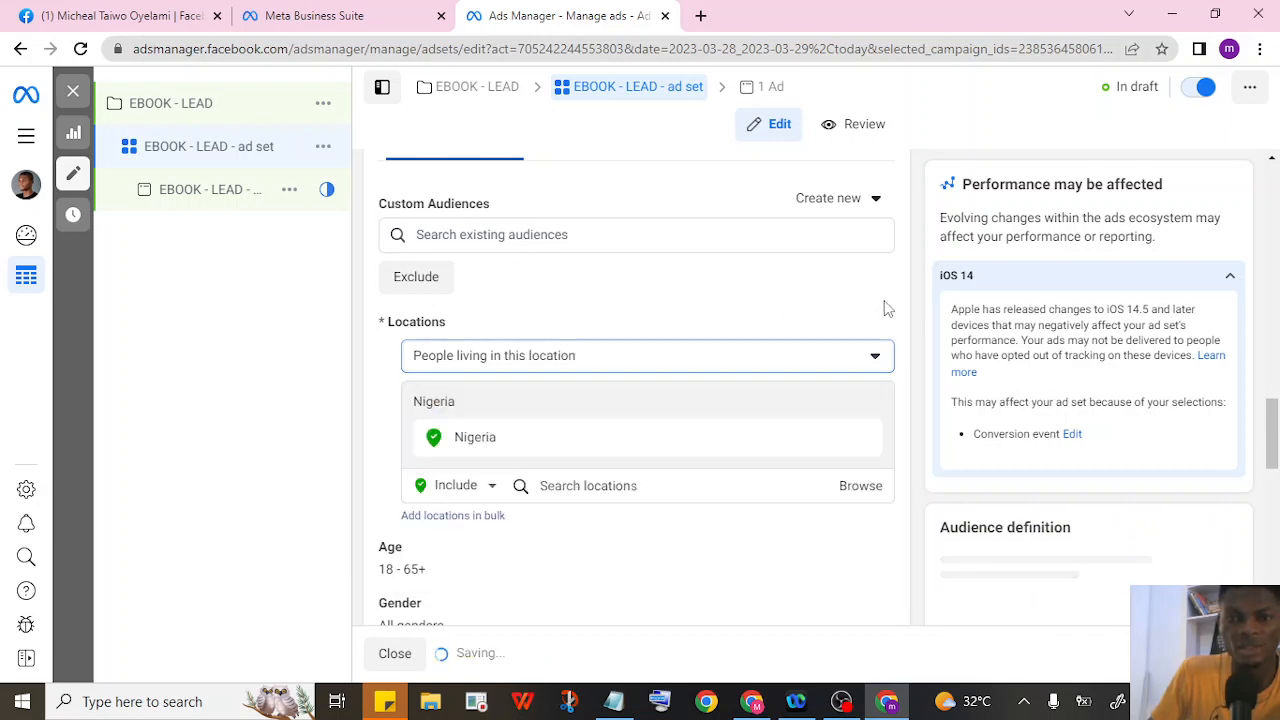
pyautogui.click(605, 370)
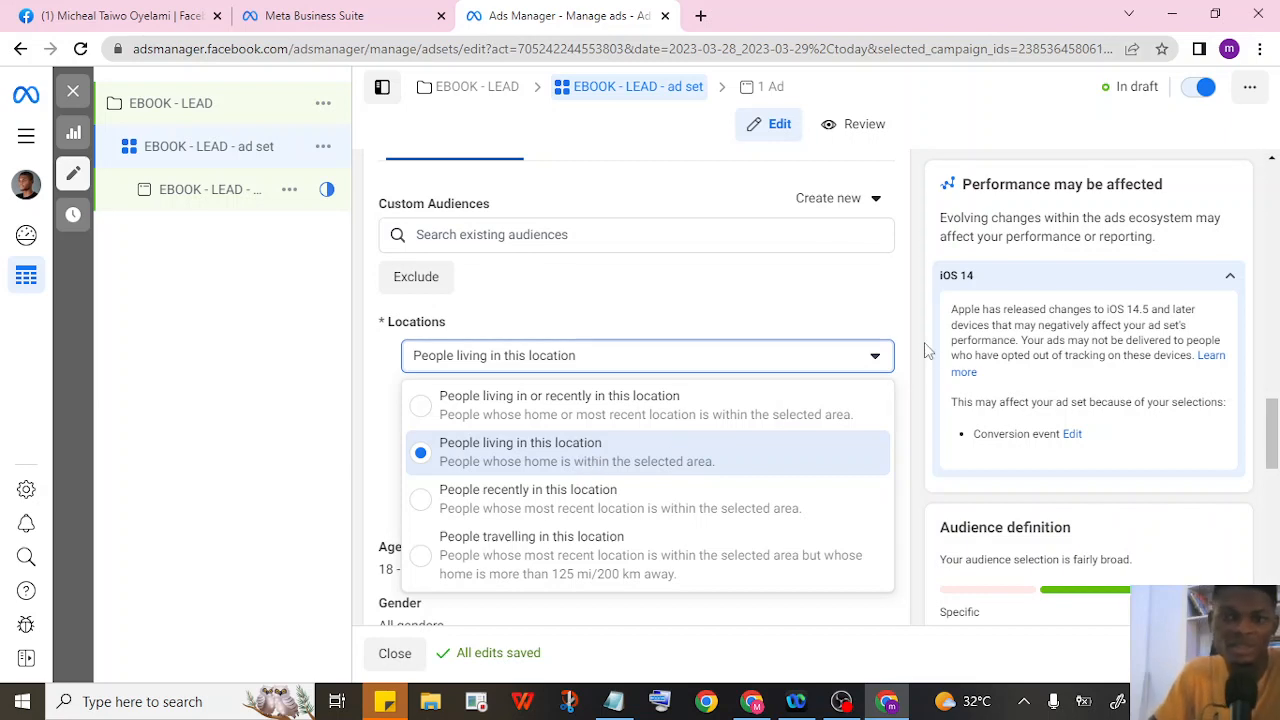
pyautogui.click(903, 322)
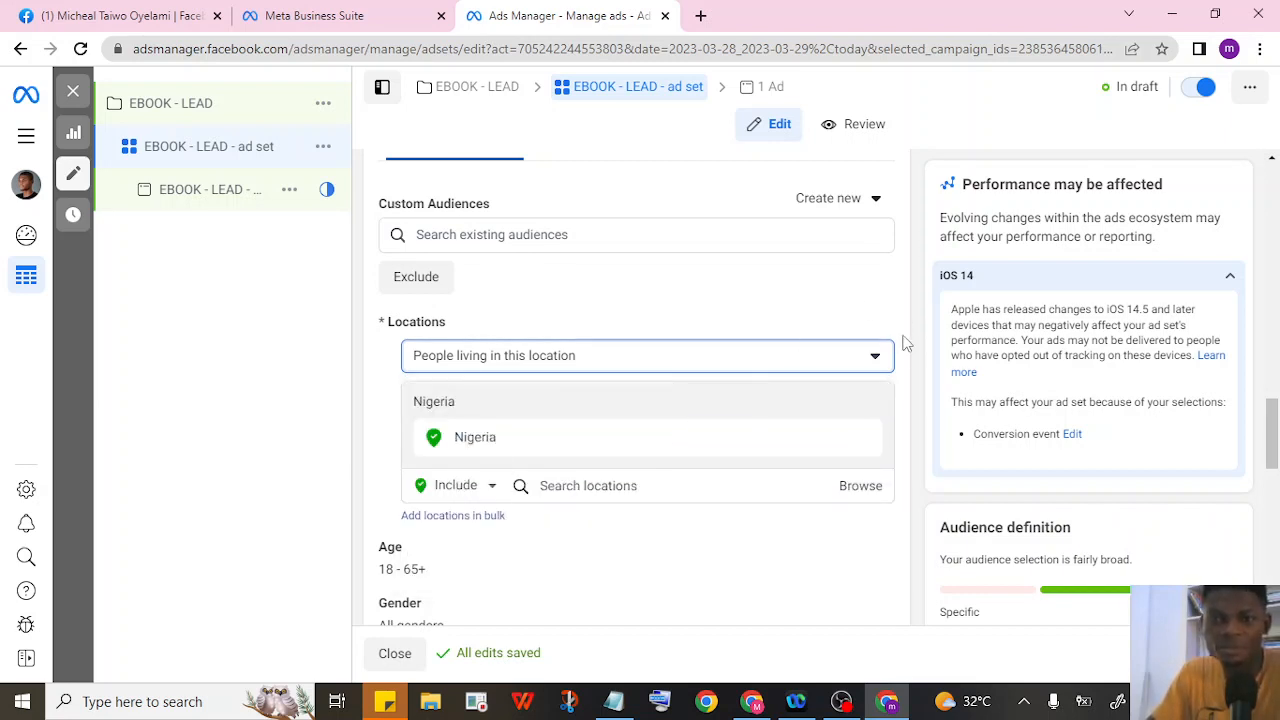
# Set the audience's age range to a minimum of 25 and keep the maximum at 65+.
pyautogui.scroll(-3, 900, 340)
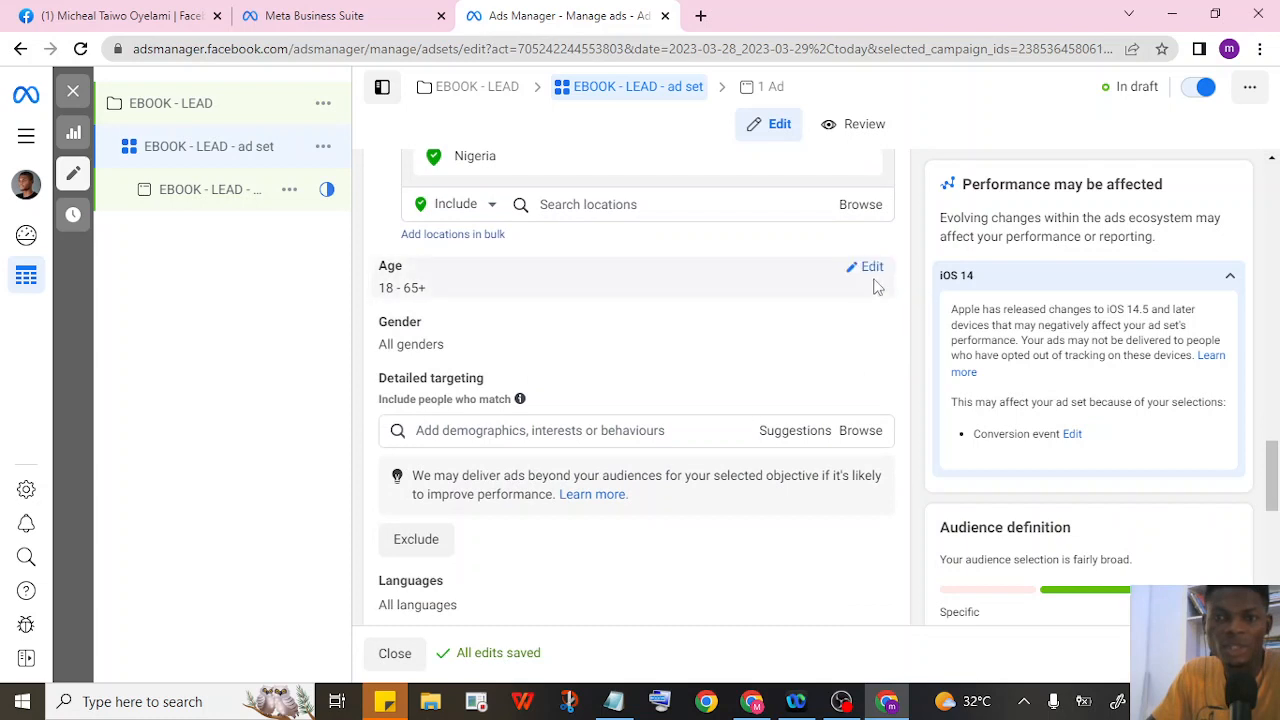
pyautogui.click(870, 276)
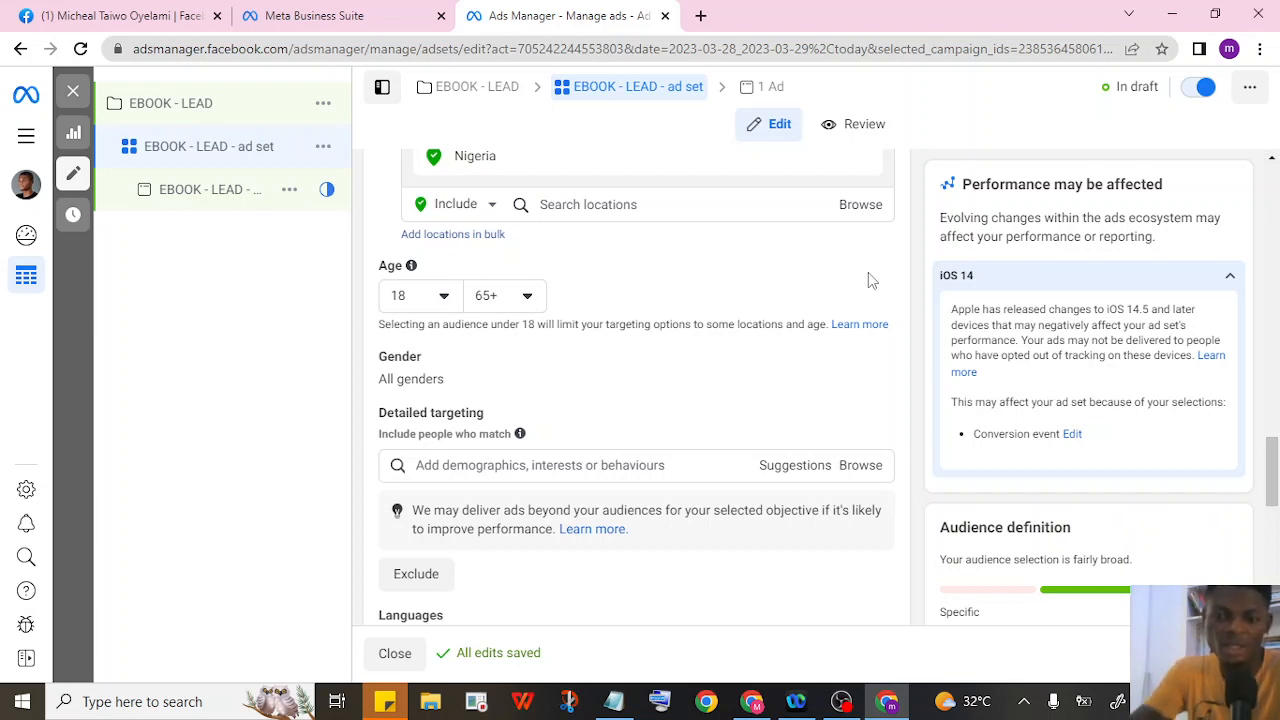
pyautogui.press('XF86AudioLowerVolume')
pyautogui.press('XF86AudioLowerVolume')
pyautogui.press('XF86AudioLowerVolume')
pyautogui.press('XF86AudioLowerVolume')
pyautogui.press('XF86AudioLowerVolume')
pyautogui.press('XF86AudioLowerVolume')
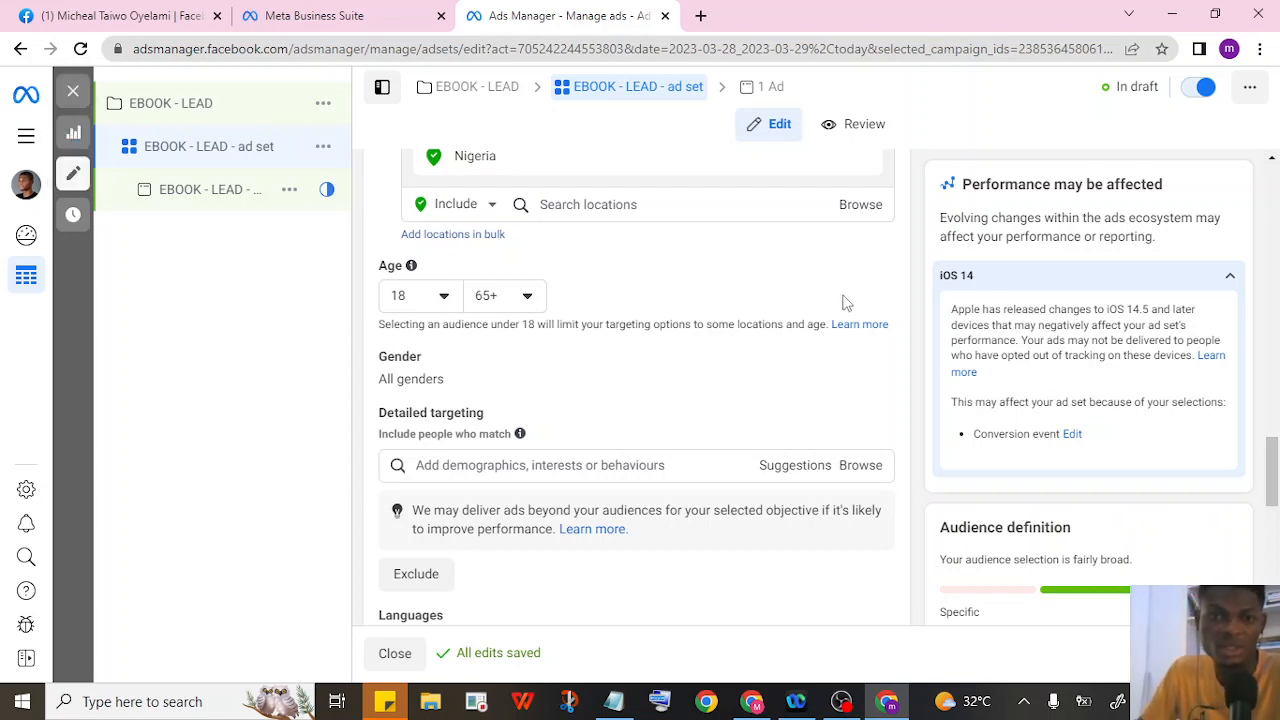
pyautogui.click(443, 296)
pyautogui.scroll(-5, 440, 460)
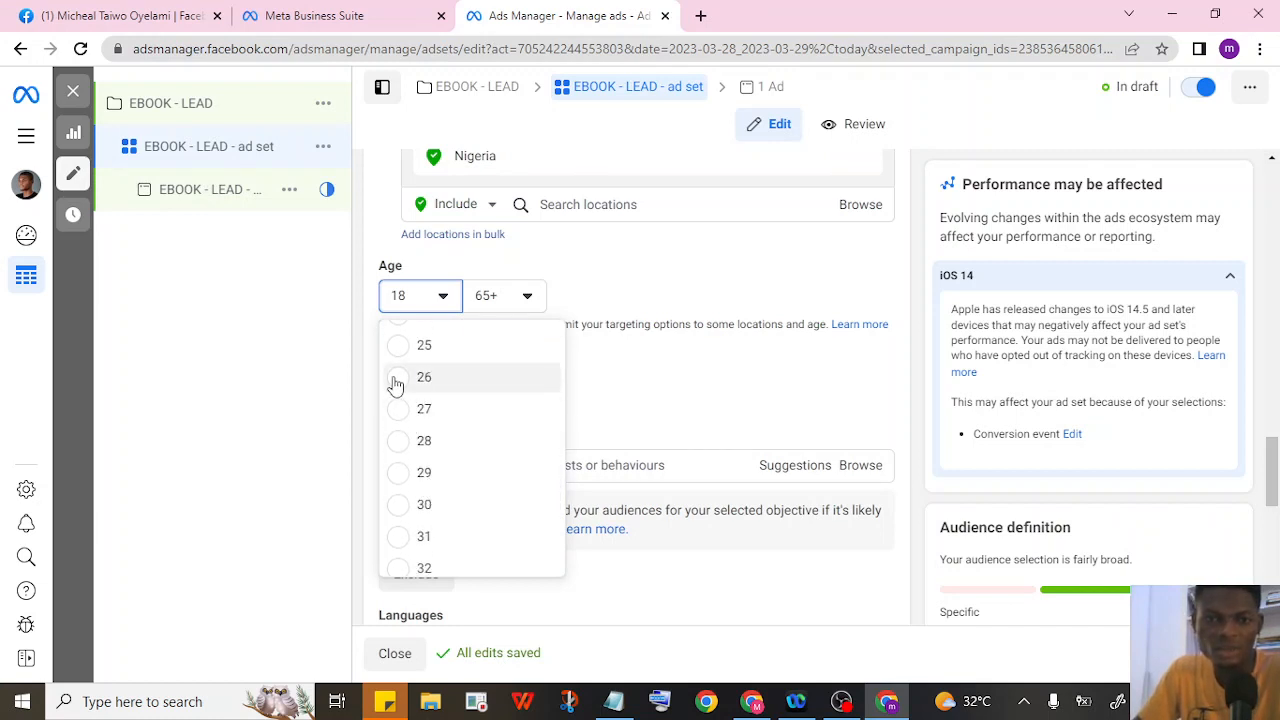
pyautogui.click(398, 347)
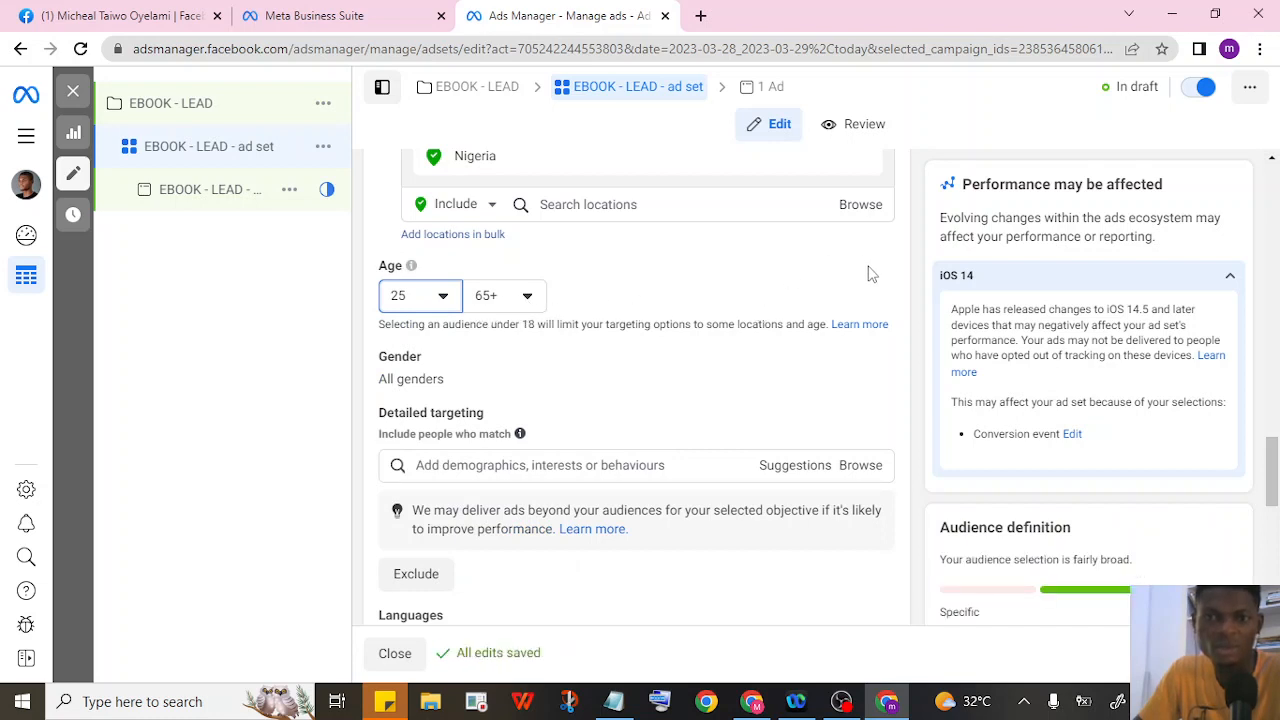
pyautogui.click(528, 302)
pyautogui.scroll(10, 535, 440)
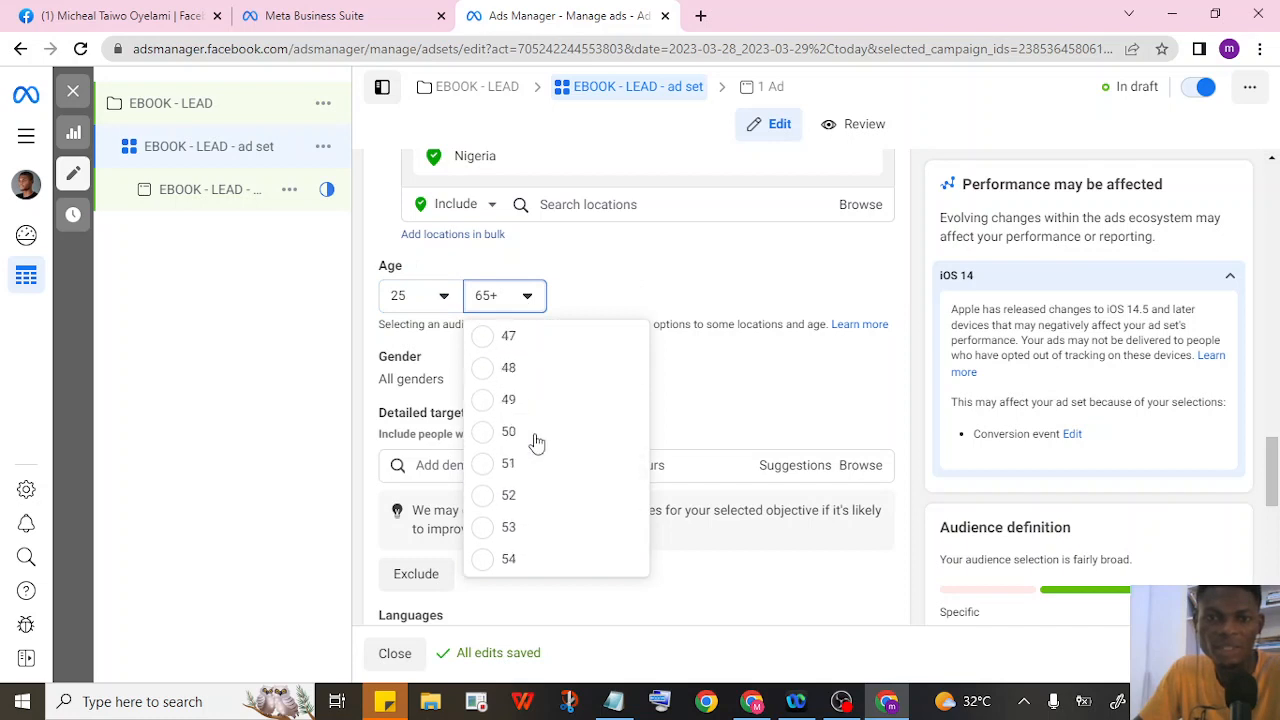
pyautogui.scroll(-4, 537, 442)
pyautogui.scroll(-3, 537, 442)
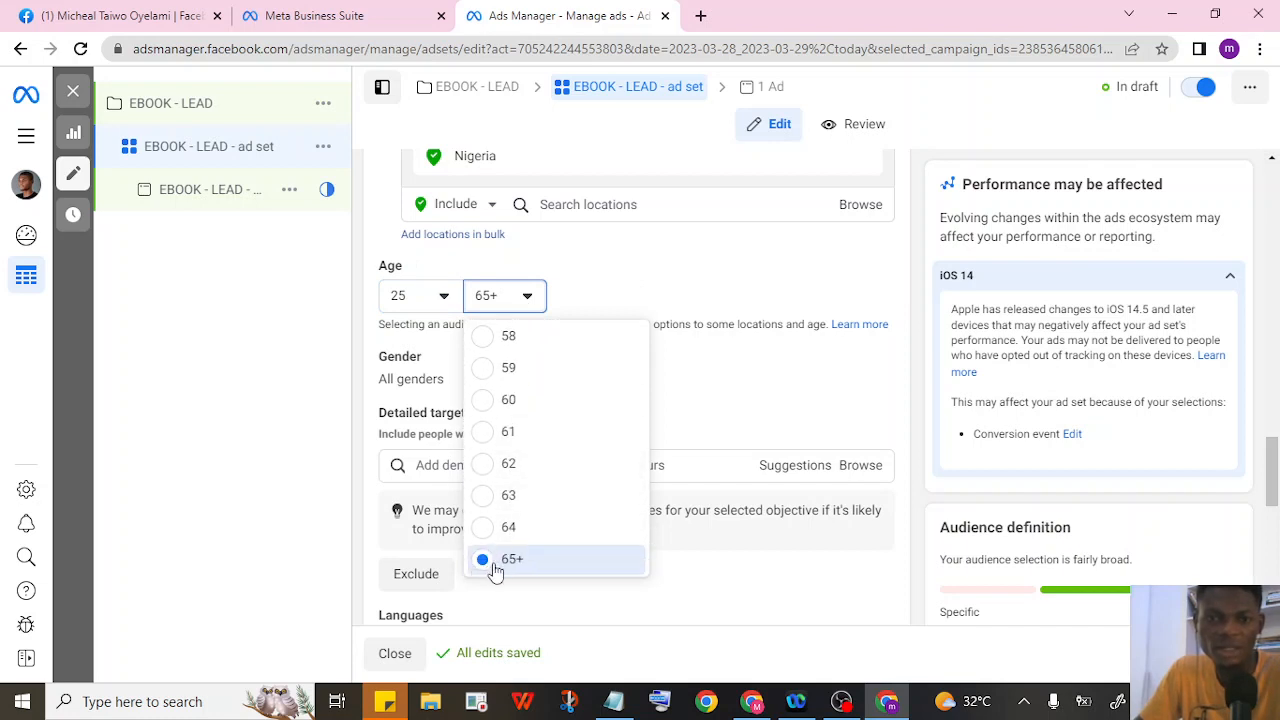
pyautogui.click(667, 288)
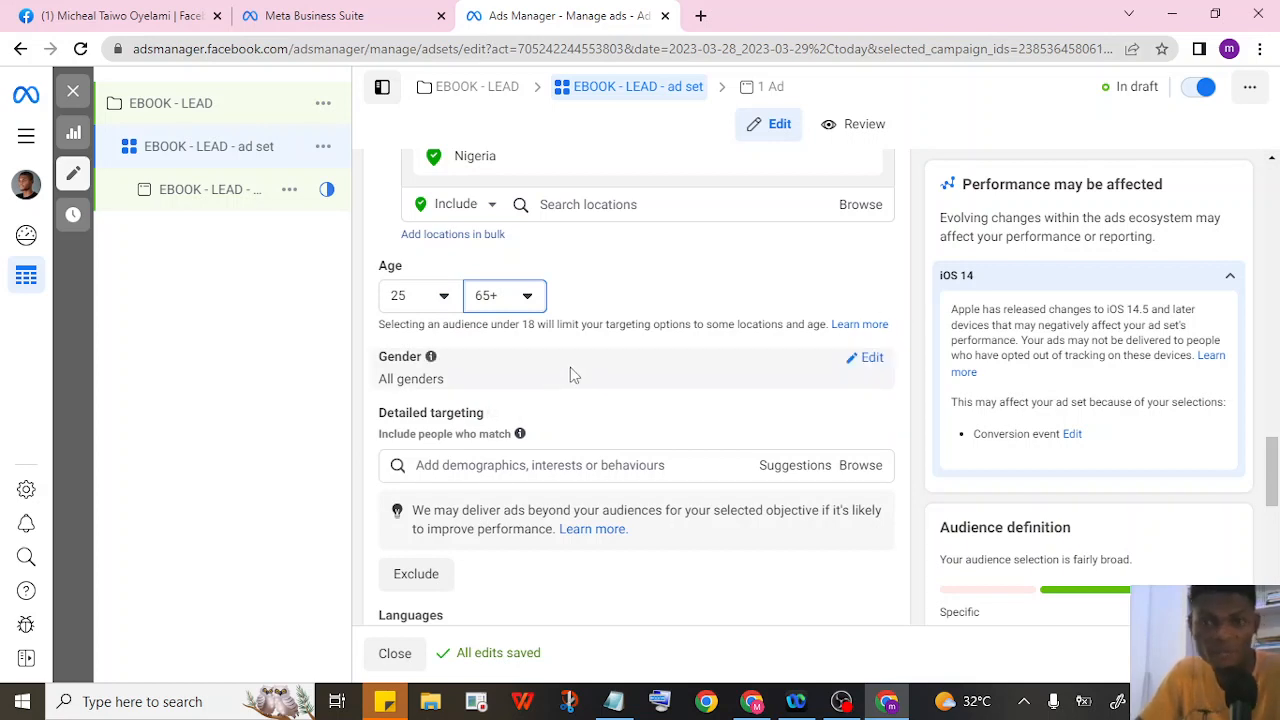
# Open the audience's gender options and browse the detailed targeting categories.
pyautogui.click(875, 366)
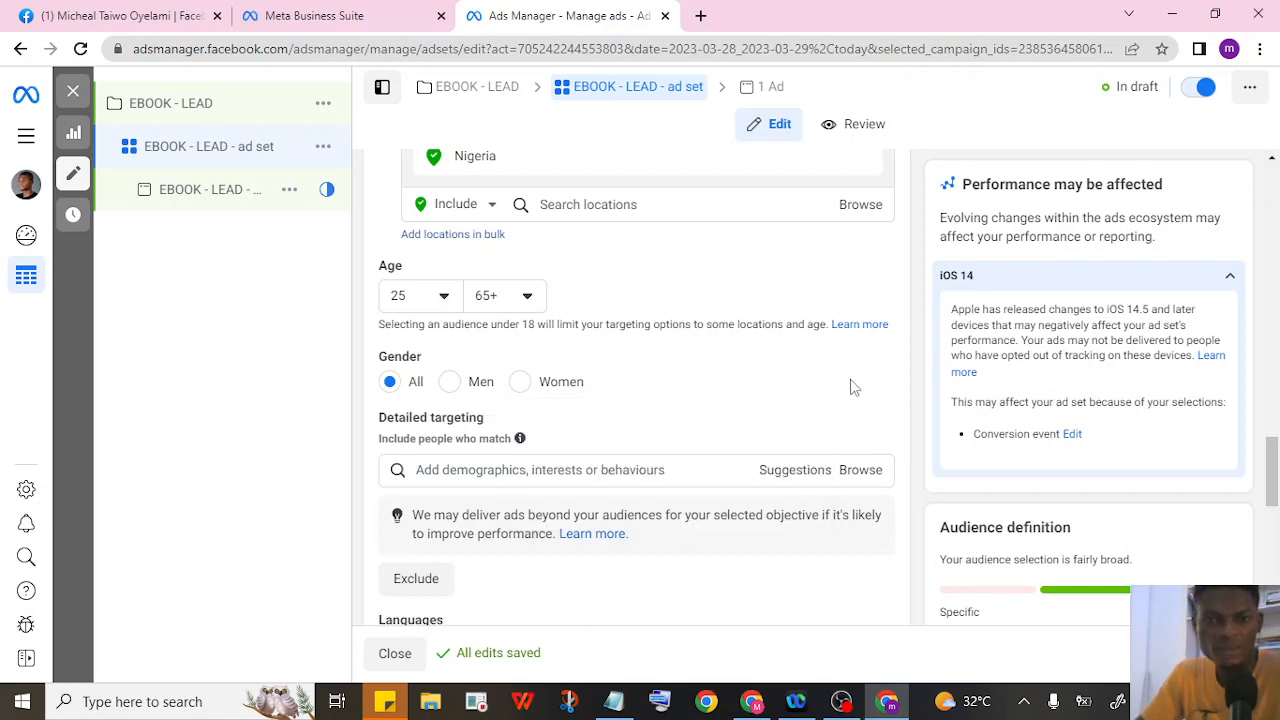
pyautogui.scroll(-1, 845, 388)
pyautogui.click(595, 376)
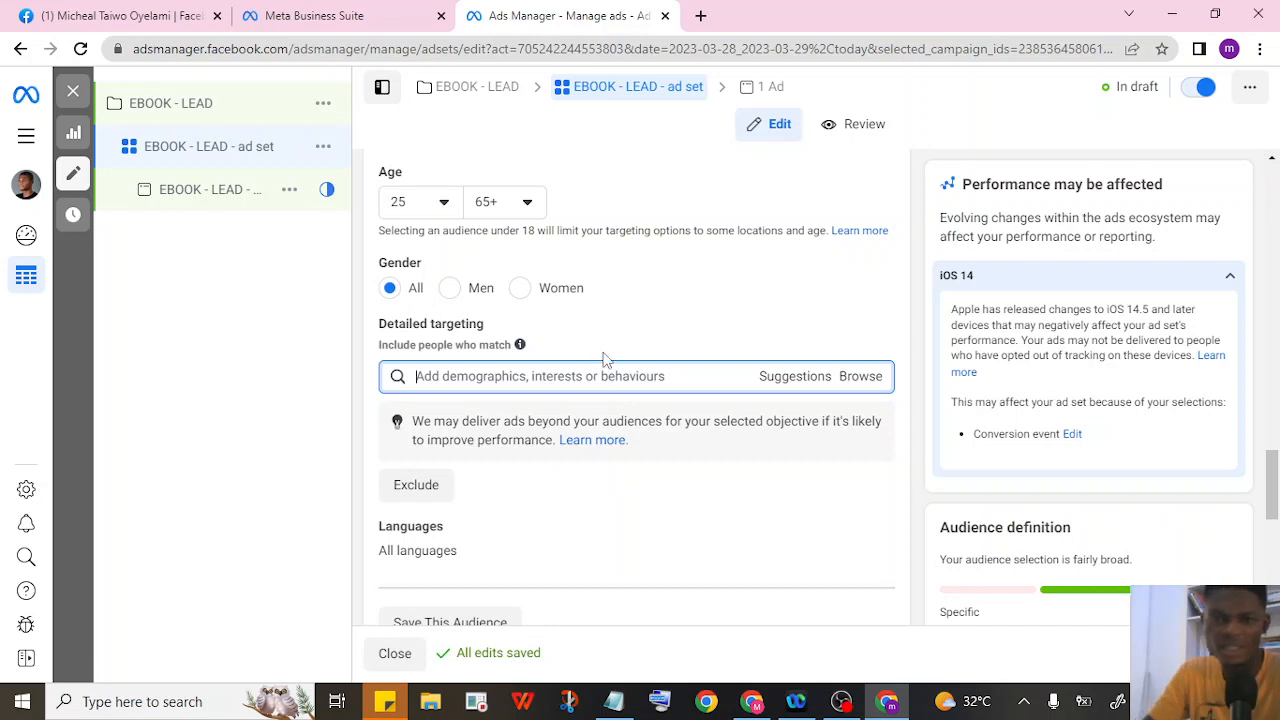
pyautogui.click(862, 378)
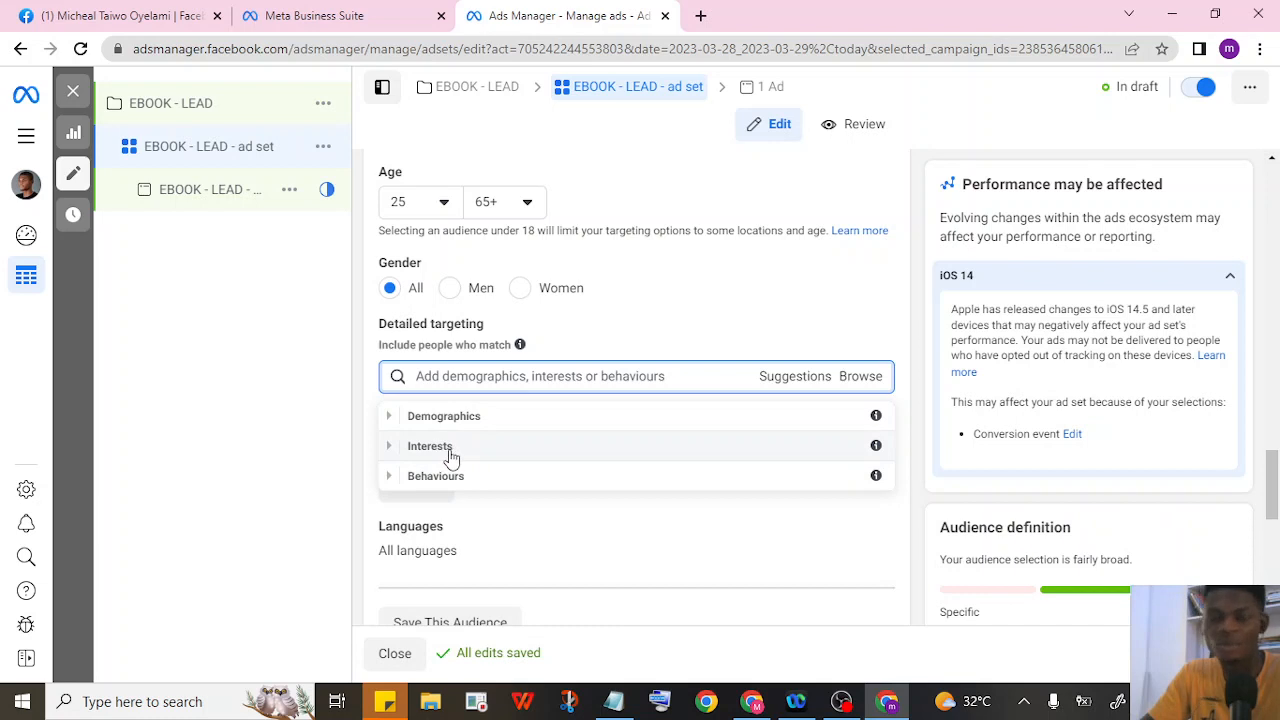
# Search detailed targeting for "Page admin" and add the Facebook Page admins behaviour.
pyautogui.click(555, 375)
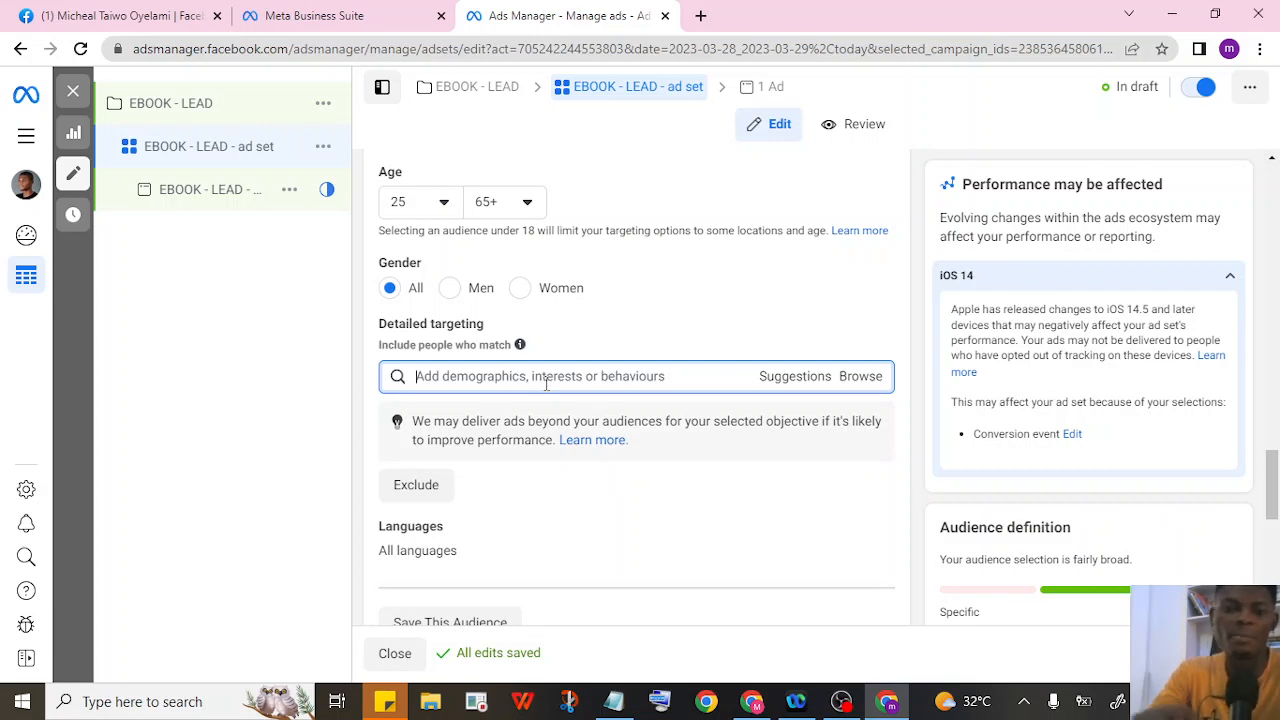
pyautogui.write('D')
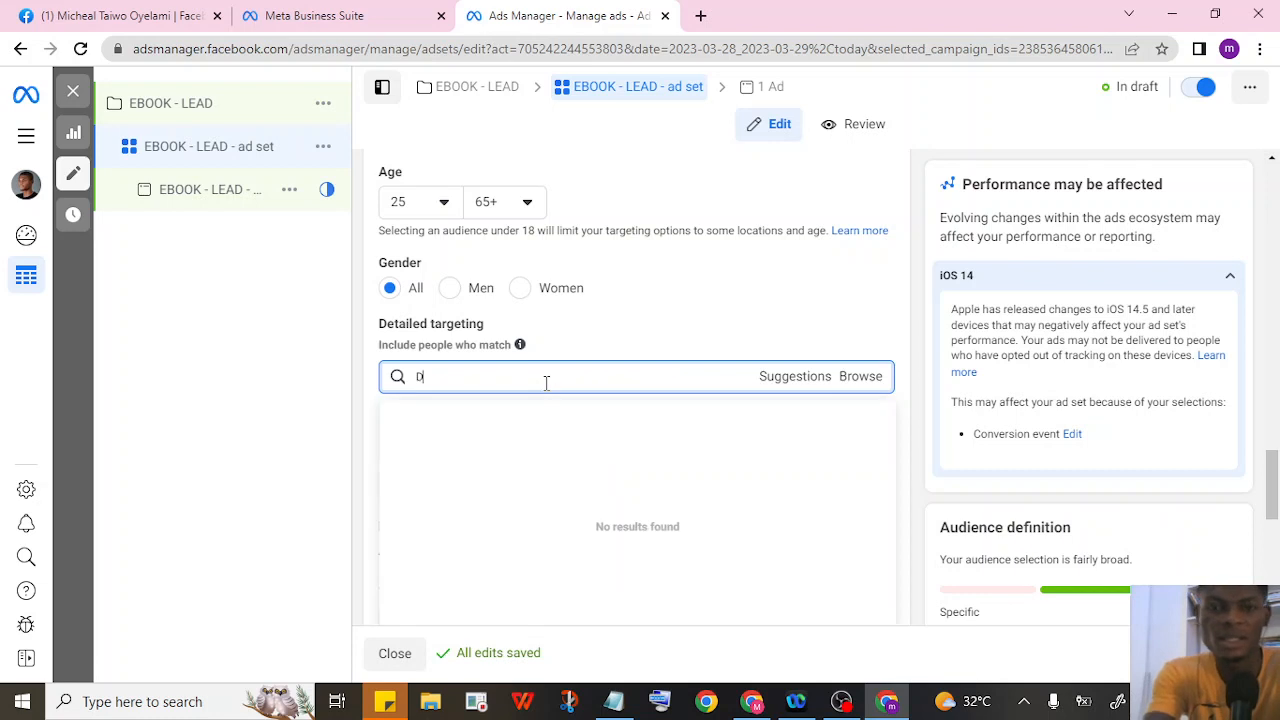
pyautogui.press('BackSpace')
pyautogui.write('B')
pyautogui.press('BackSpace')
pyautogui.write('P')
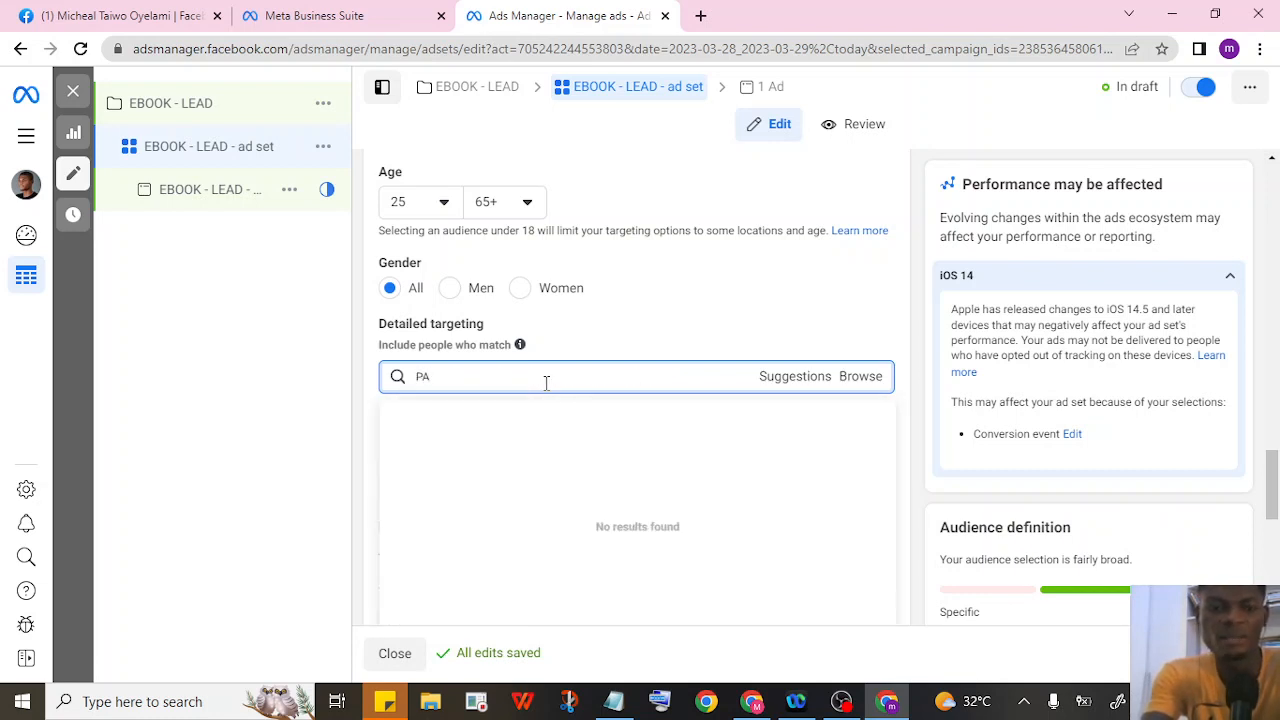
pyautogui.write('age admin')
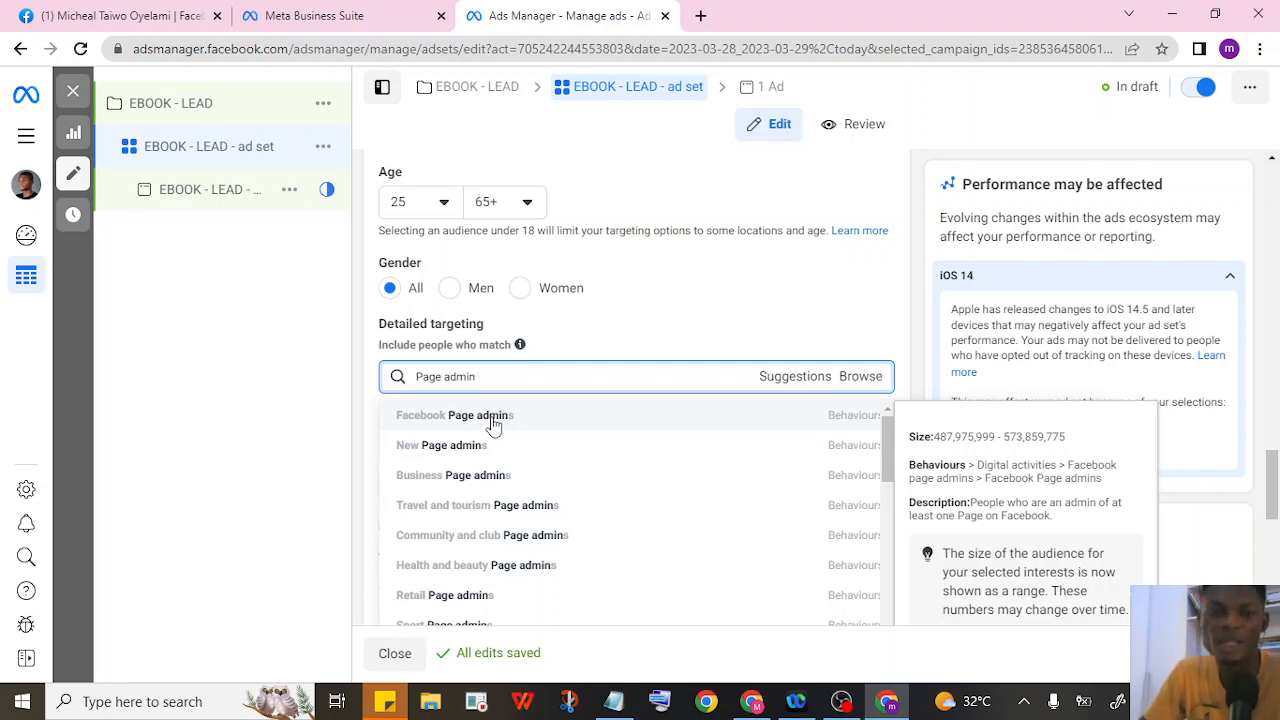
pyautogui.click(476, 430)
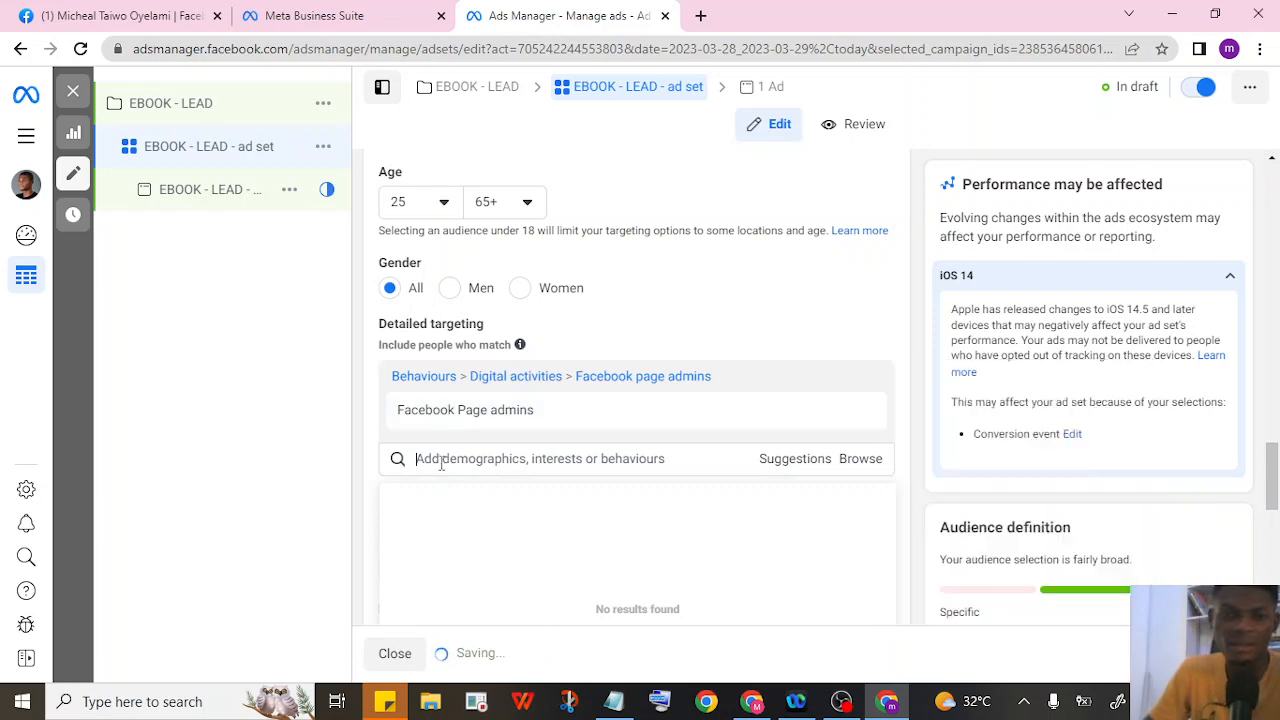
# Search detailed targeting for "page admin" again and add the New Page admins behaviour.
pyautogui.write('page ')
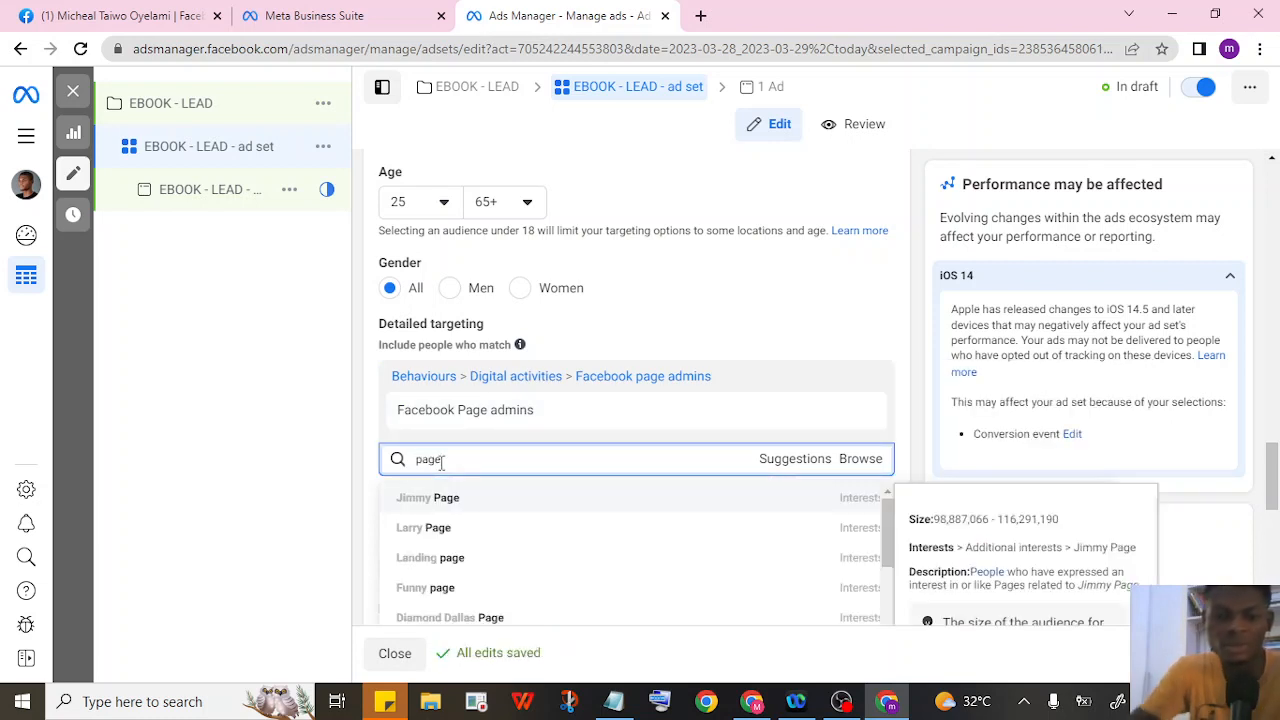
pyautogui.write('ad')
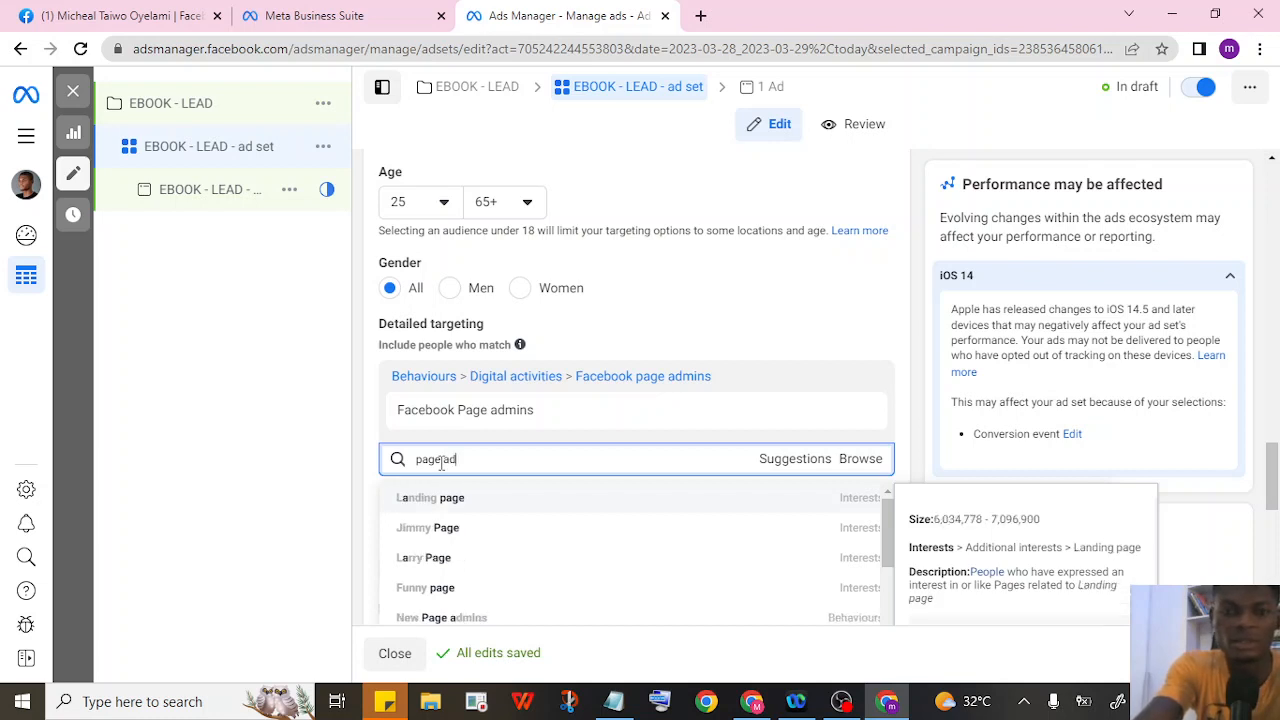
pyautogui.write('min')
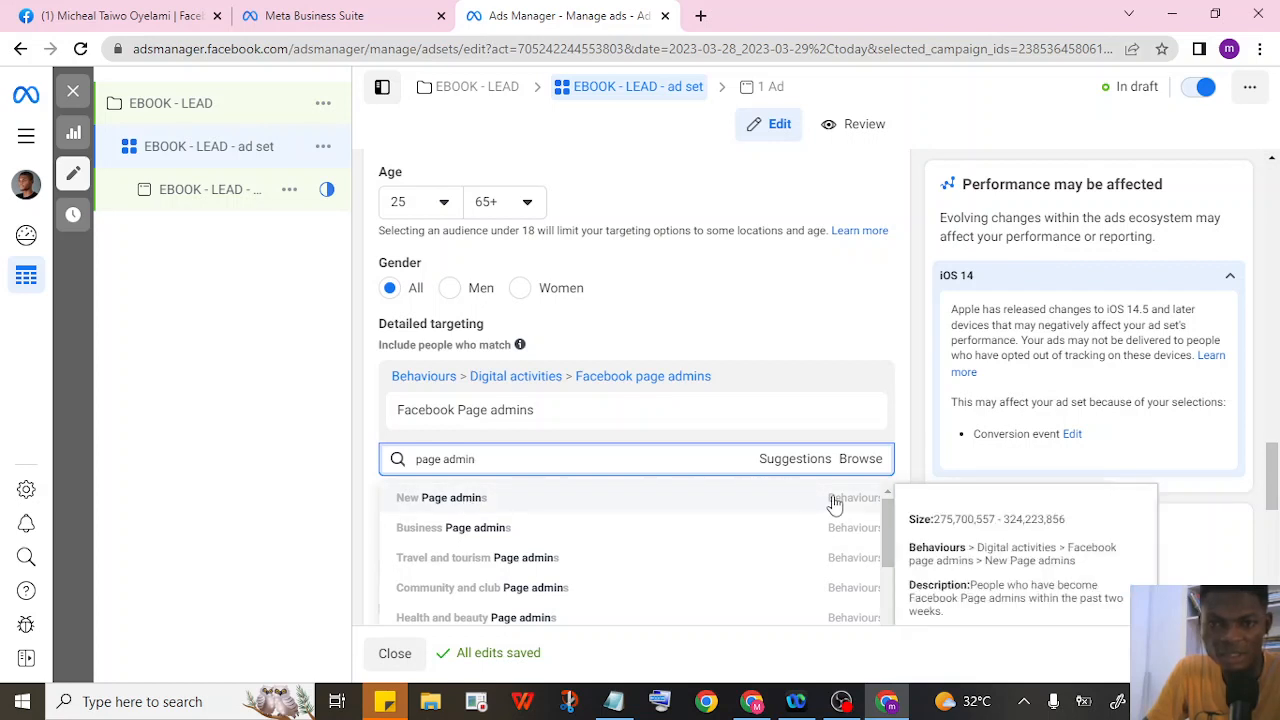
pyautogui.click(494, 498)
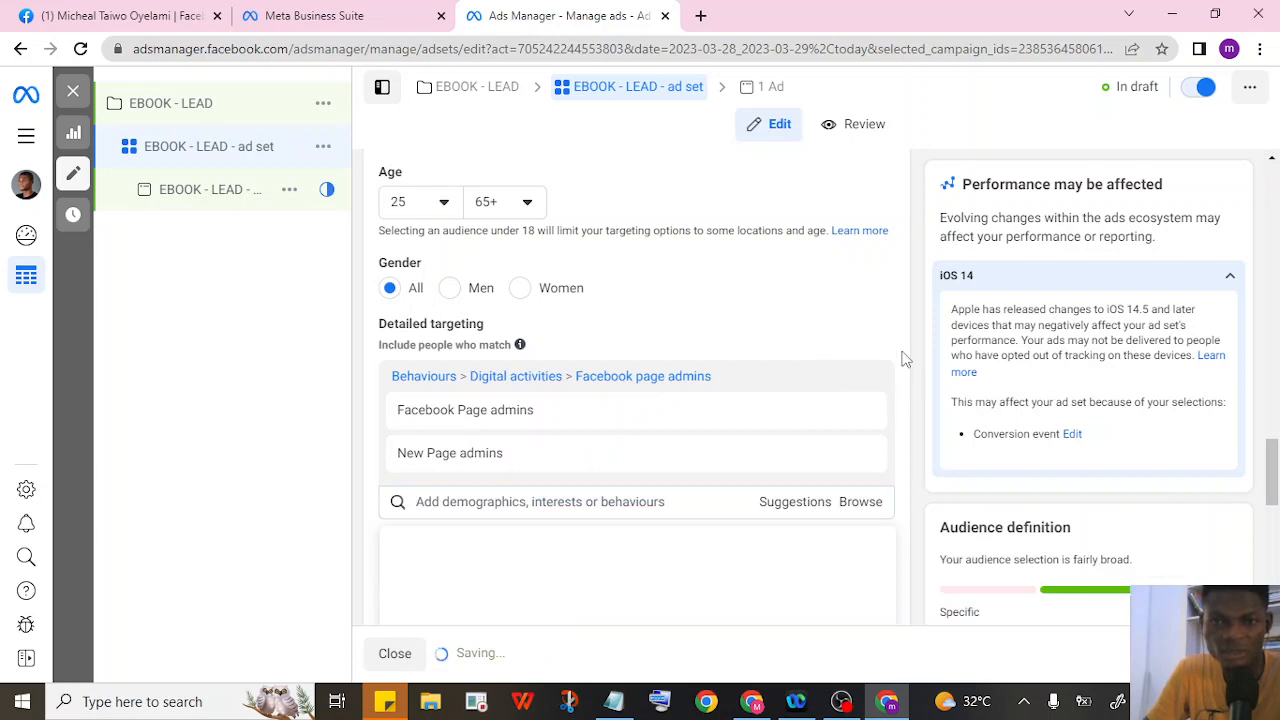
# Search detailed targeting for "digital marketing" and add the Digital marketing (marketing) interest.
pyautogui.scroll(-1, 905, 358)
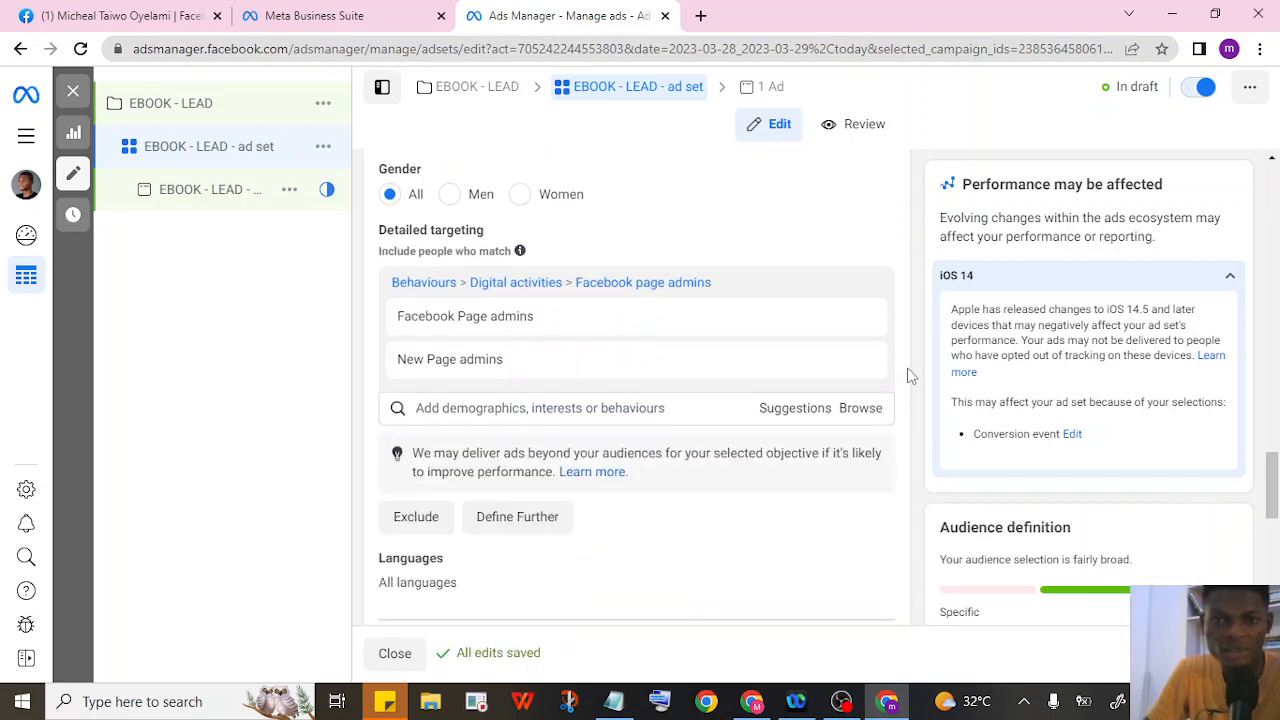
pyautogui.click(566, 410)
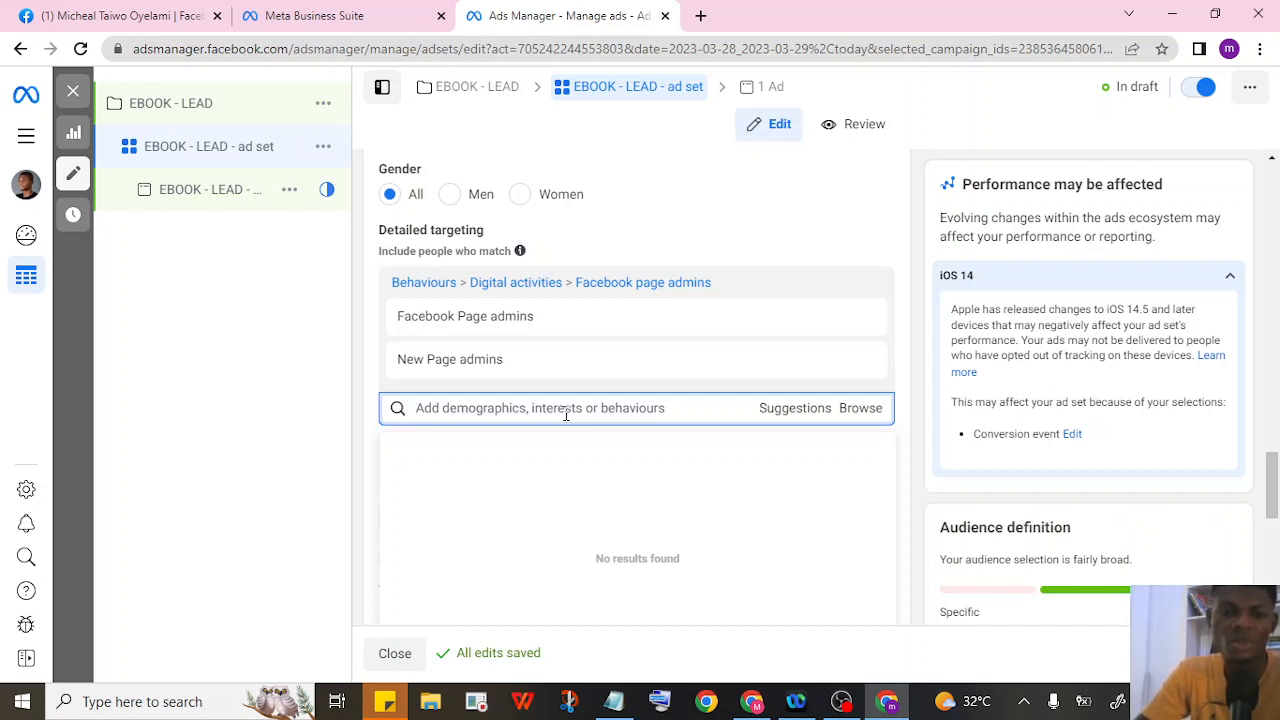
pyautogui.write('digi')
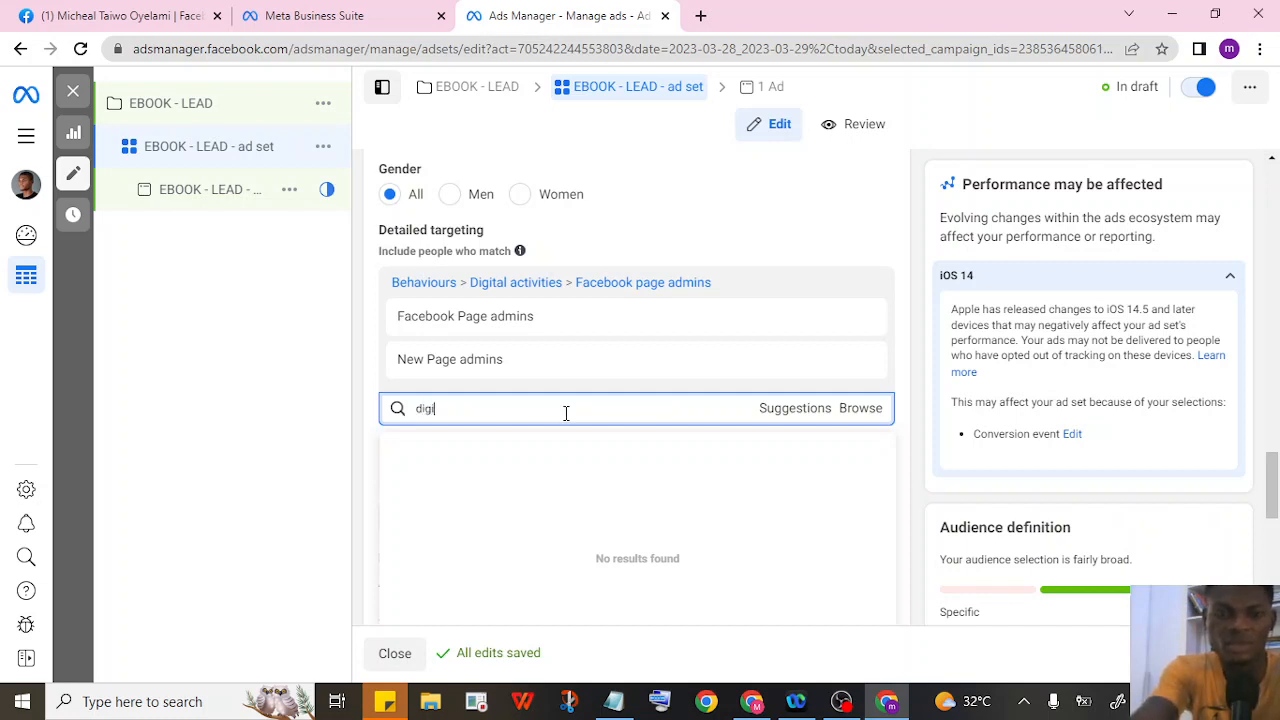
pyautogui.write('tia')
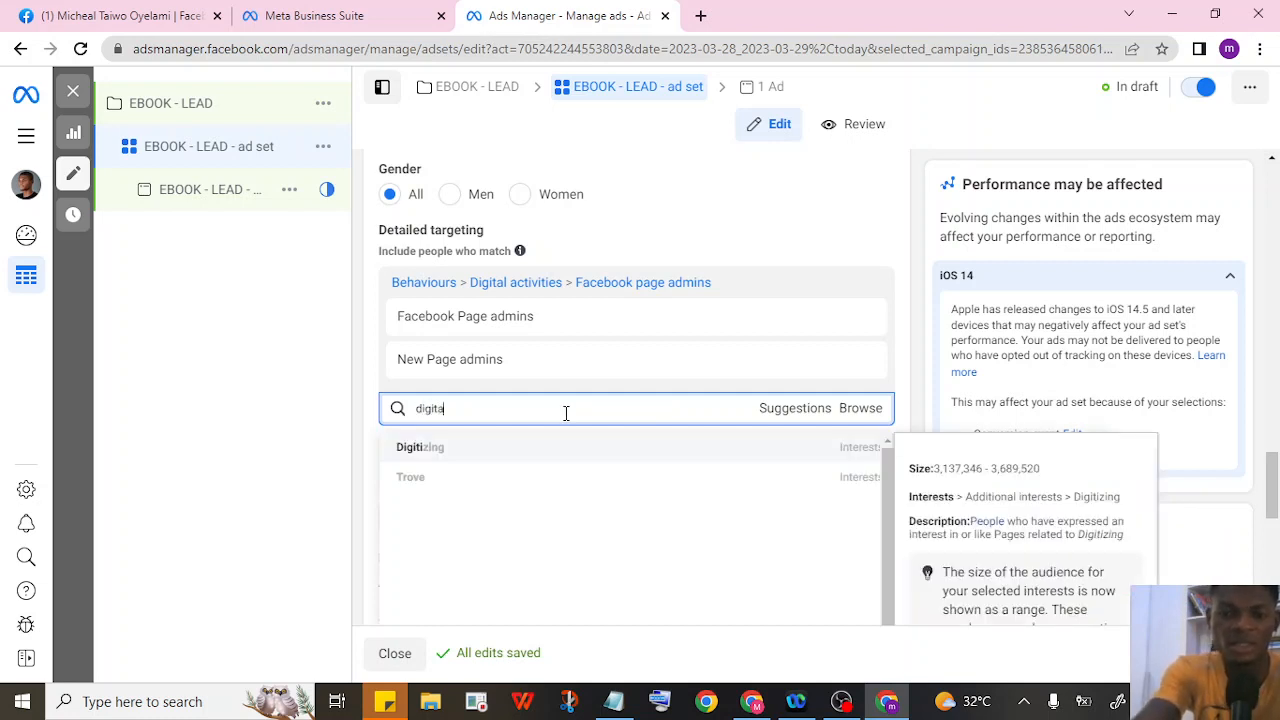
pyautogui.write('l marketing')
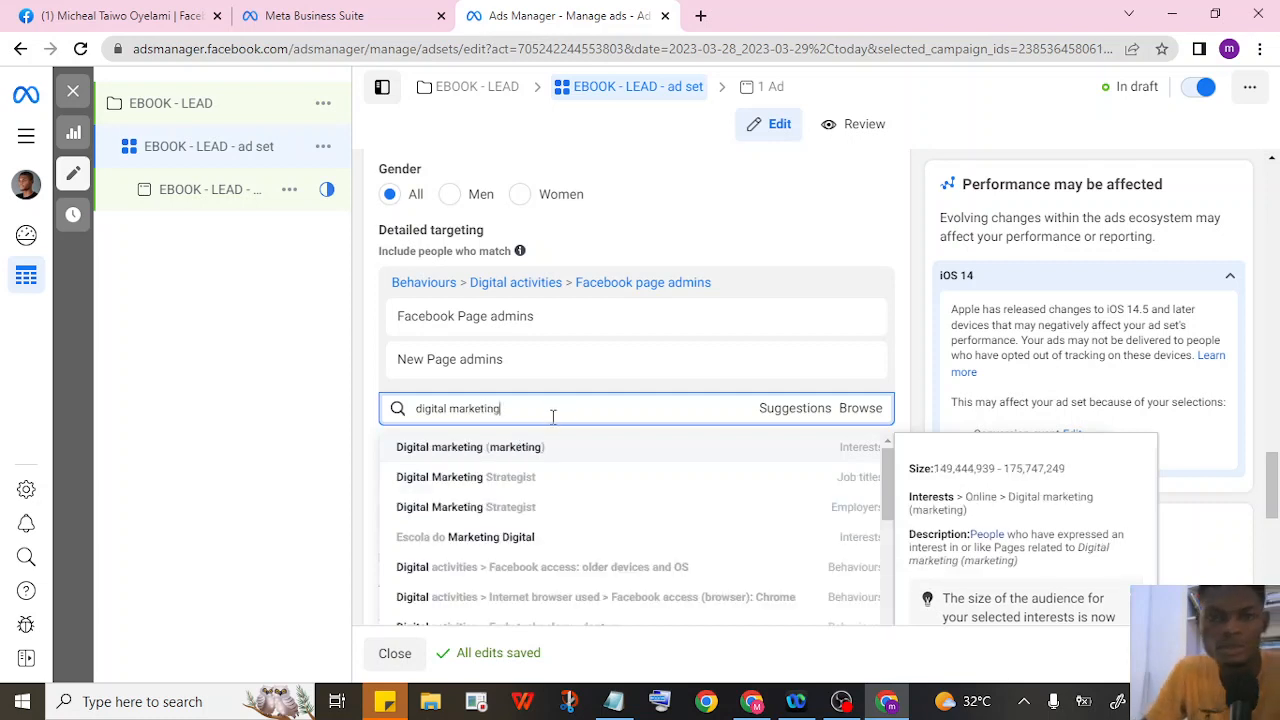
pyautogui.click(452, 452)
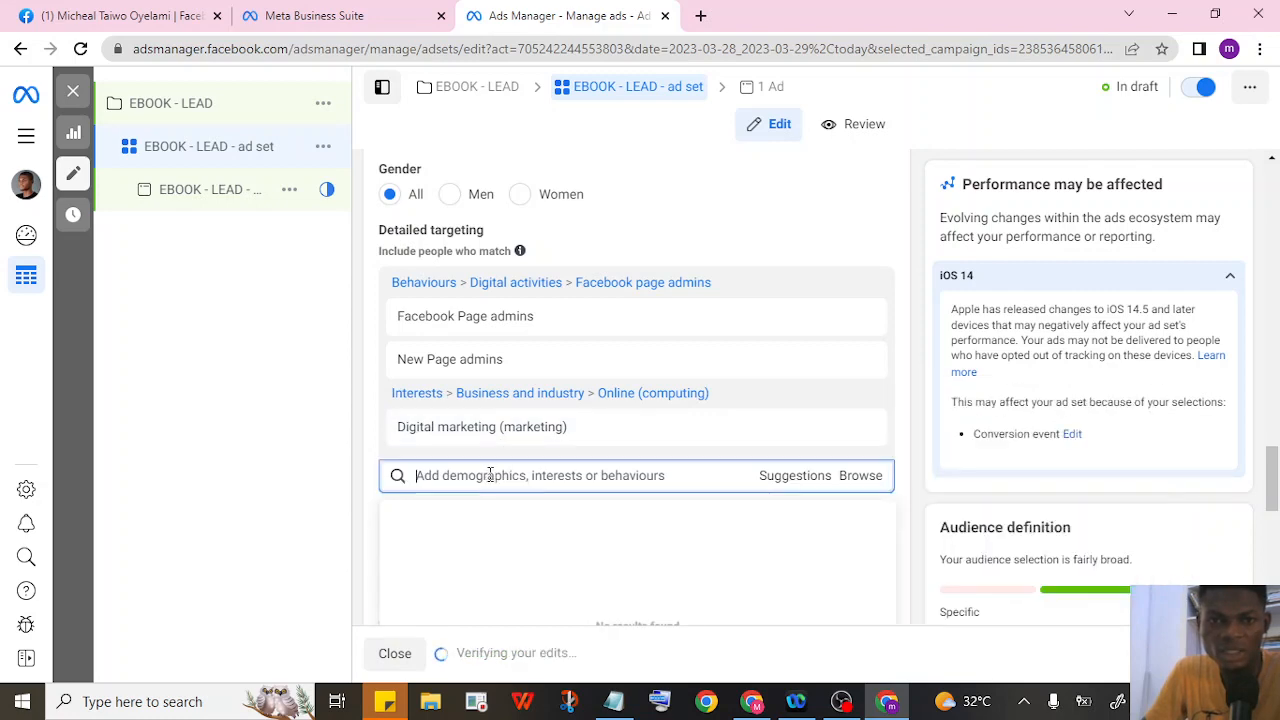
pyautogui.click(904, 256)
# Search the ad set's detailed targeting for "affilate marketing" and look over the suggested options.
pyautogui.scroll(-4, 910, 280)
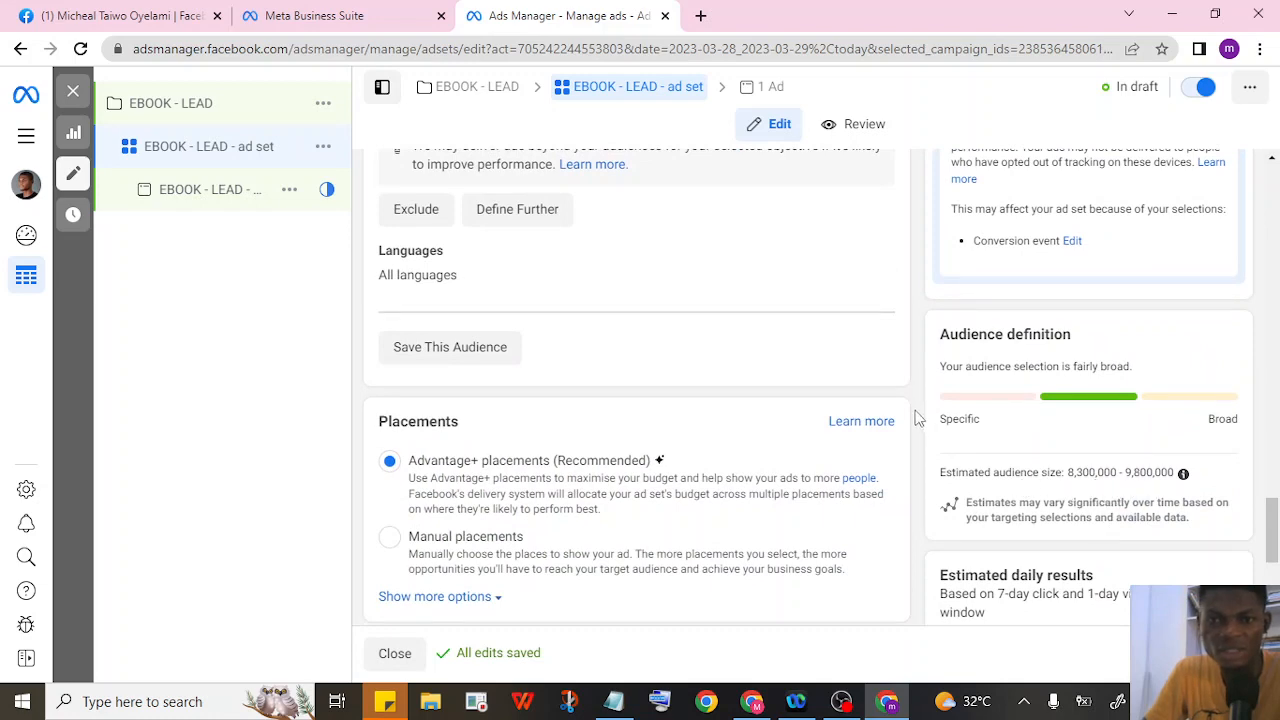
pyautogui.scroll(2, 900, 485)
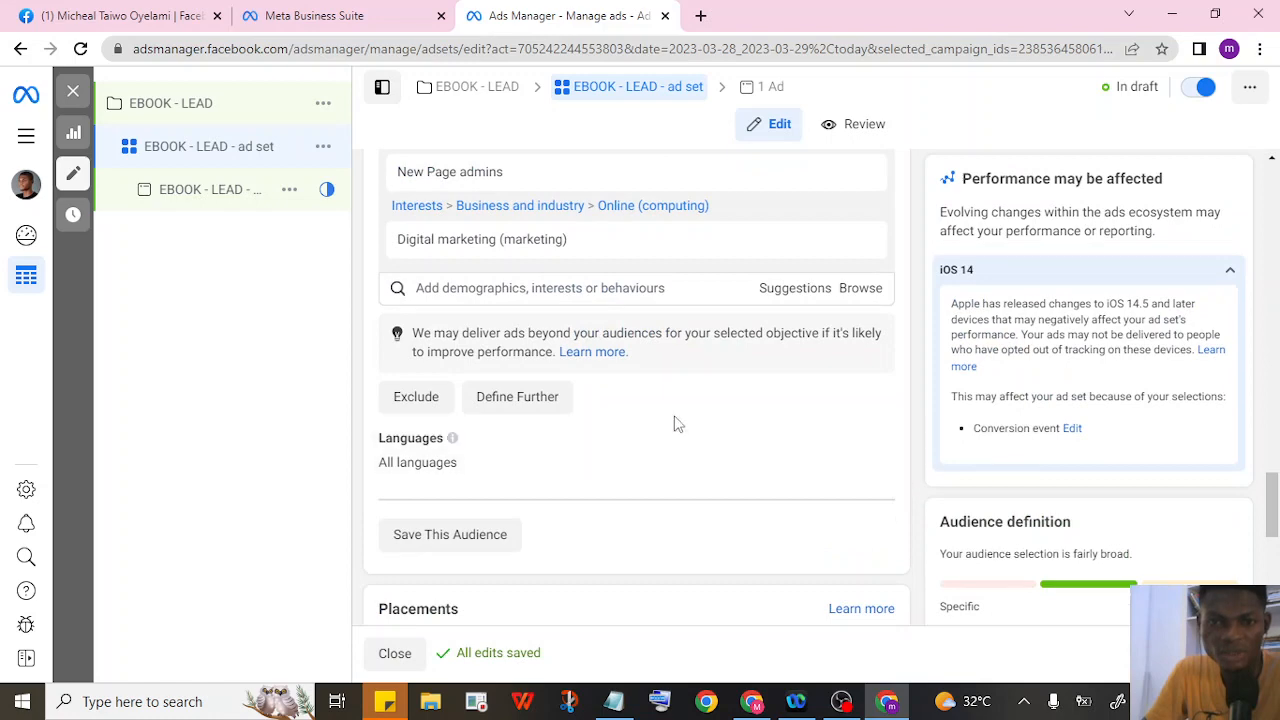
pyautogui.scroll(1, 817, 434)
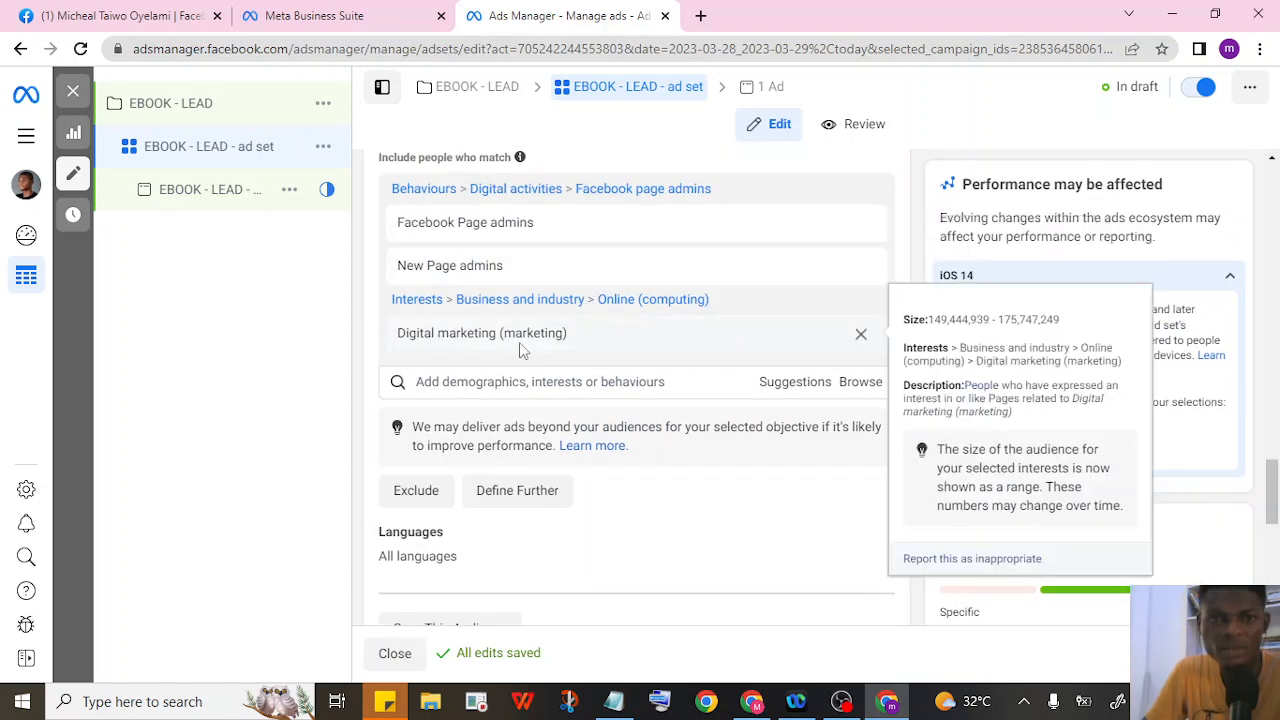
pyautogui.click(506, 390)
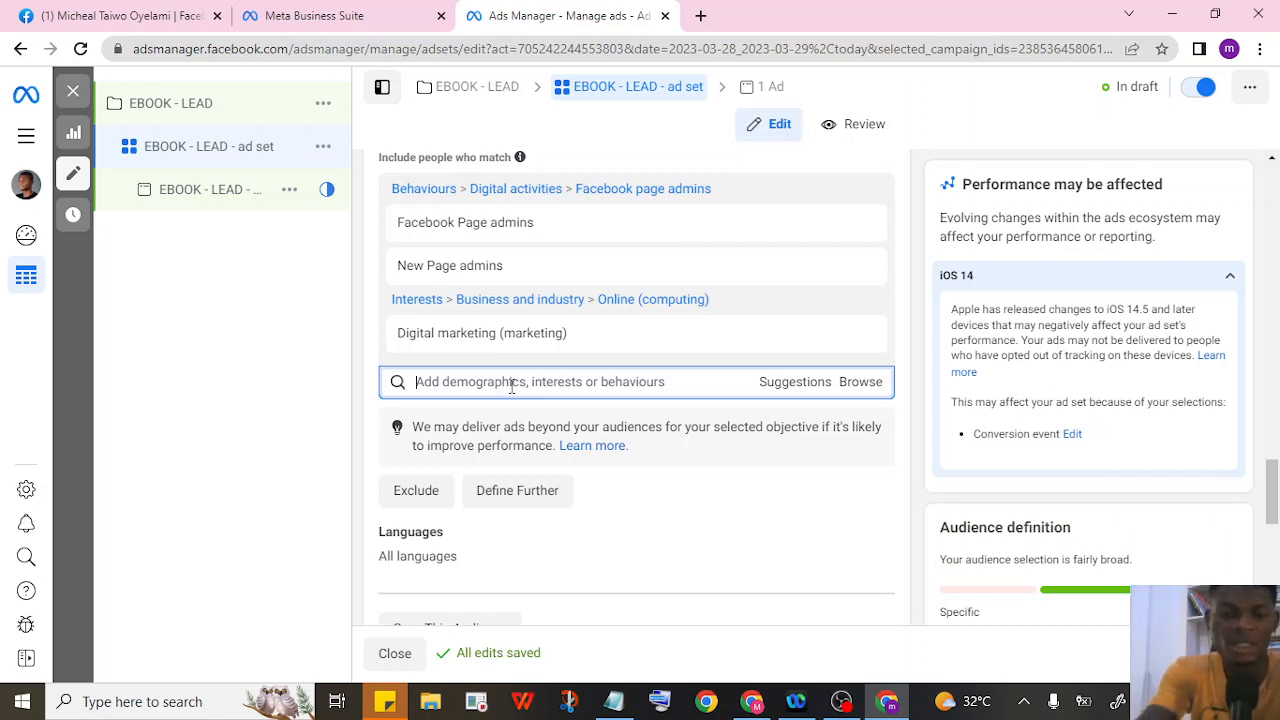
pyautogui.write('af')
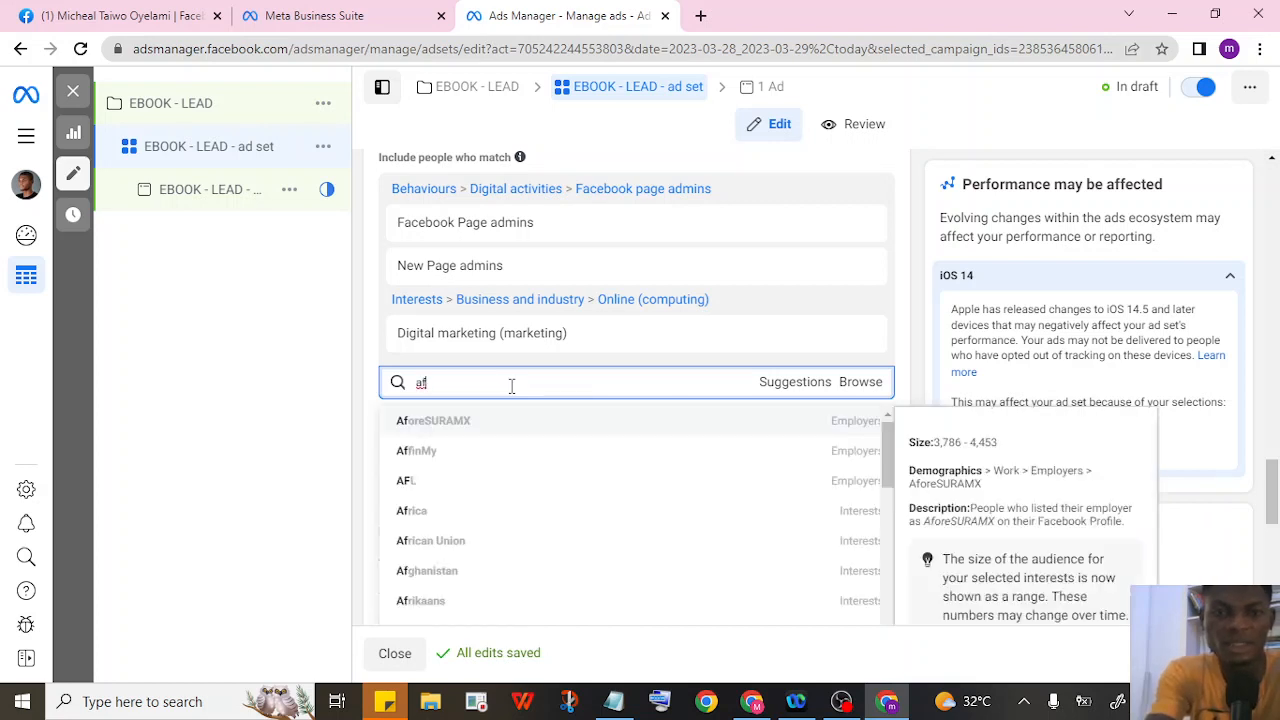
pyautogui.write('filat')
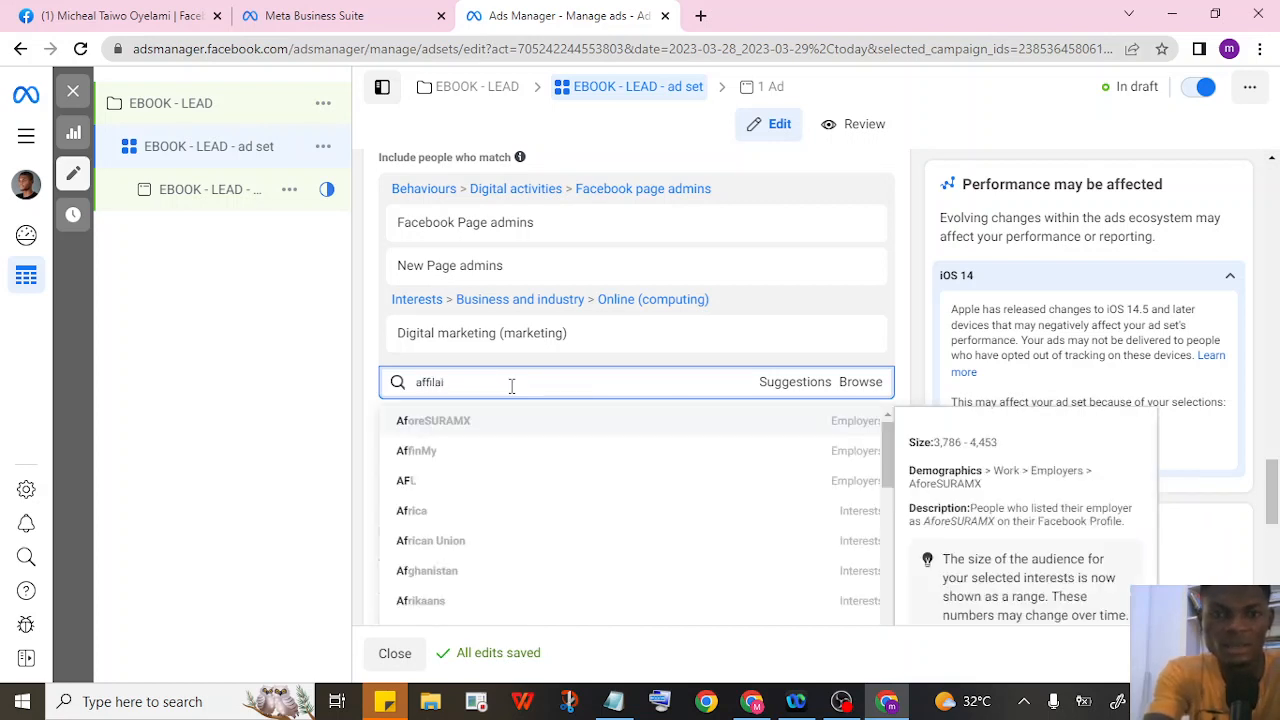
pyautogui.write('e marketing')
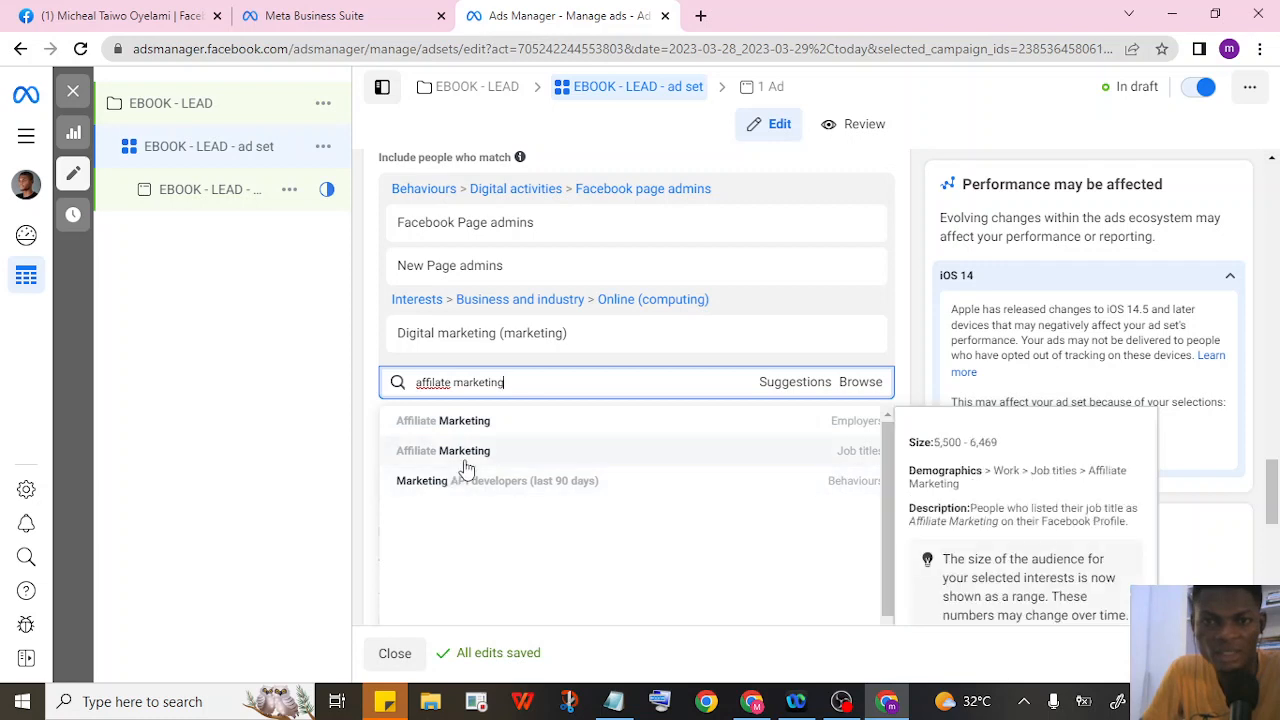
pyautogui.tripleClick(436, 386)
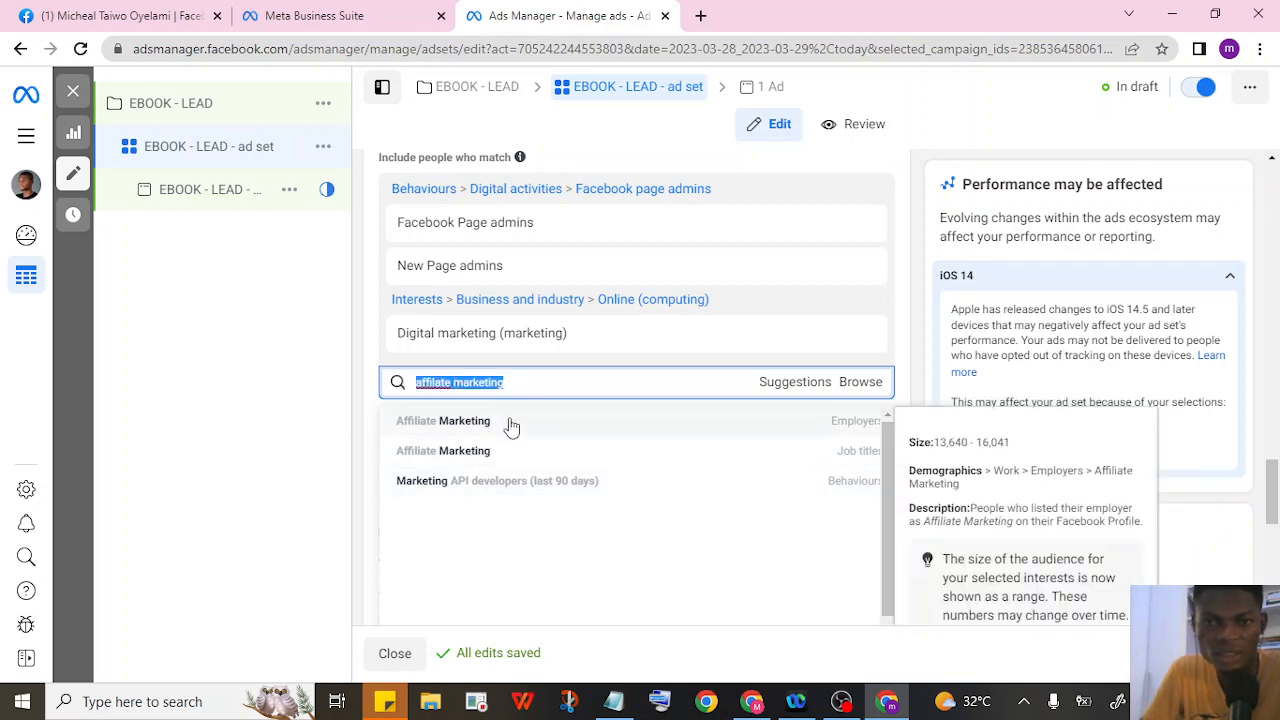
pyautogui.click(523, 382)
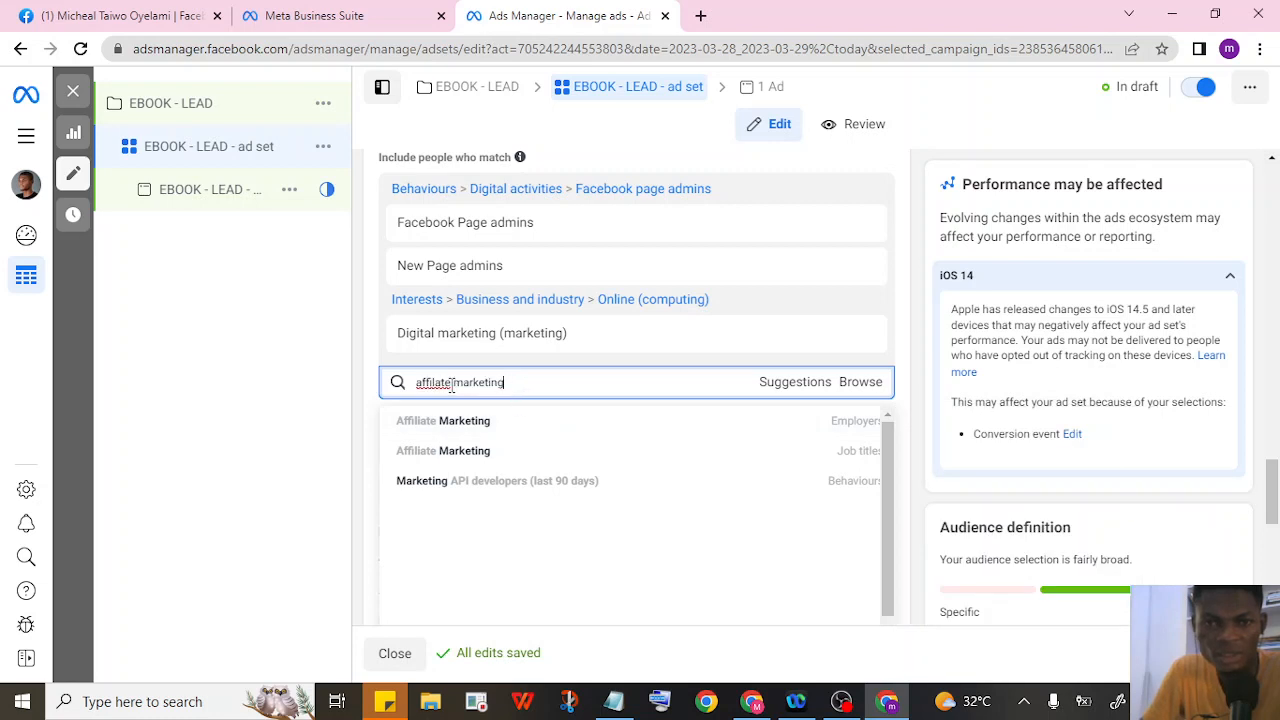
pyautogui.tripleClick(527, 385)
pyautogui.click(528, 383)
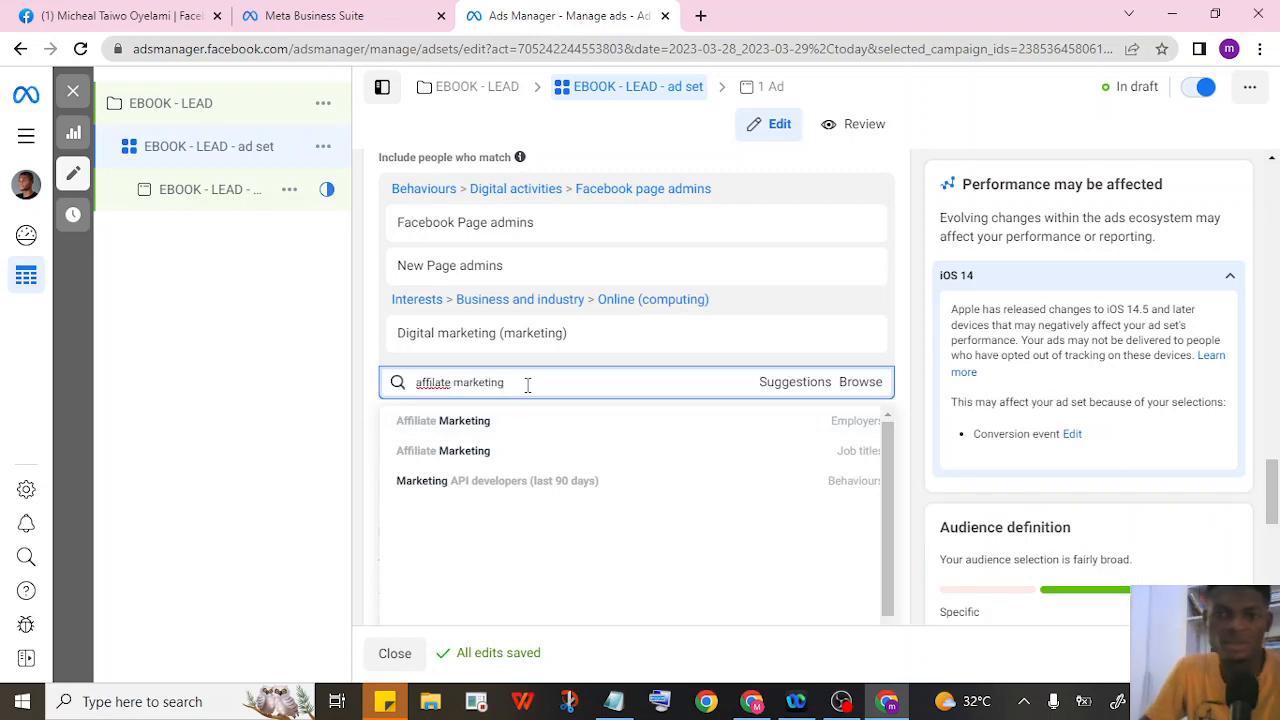
# Shorten the detailed targeting search to "affilate" and add the Affiliate Marketing job title.
pyautogui.press('BackSpace')
pyautogui.press('BackSpace')
pyautogui.press('BackSpace')
pyautogui.press('BackSpace')
pyautogui.press('BackSpace')
pyautogui.press('BackSpace')
pyautogui.press('BackSpace')
pyautogui.press('BackSpace')
pyautogui.press('BackSpace')
pyautogui.press('BackSpace')
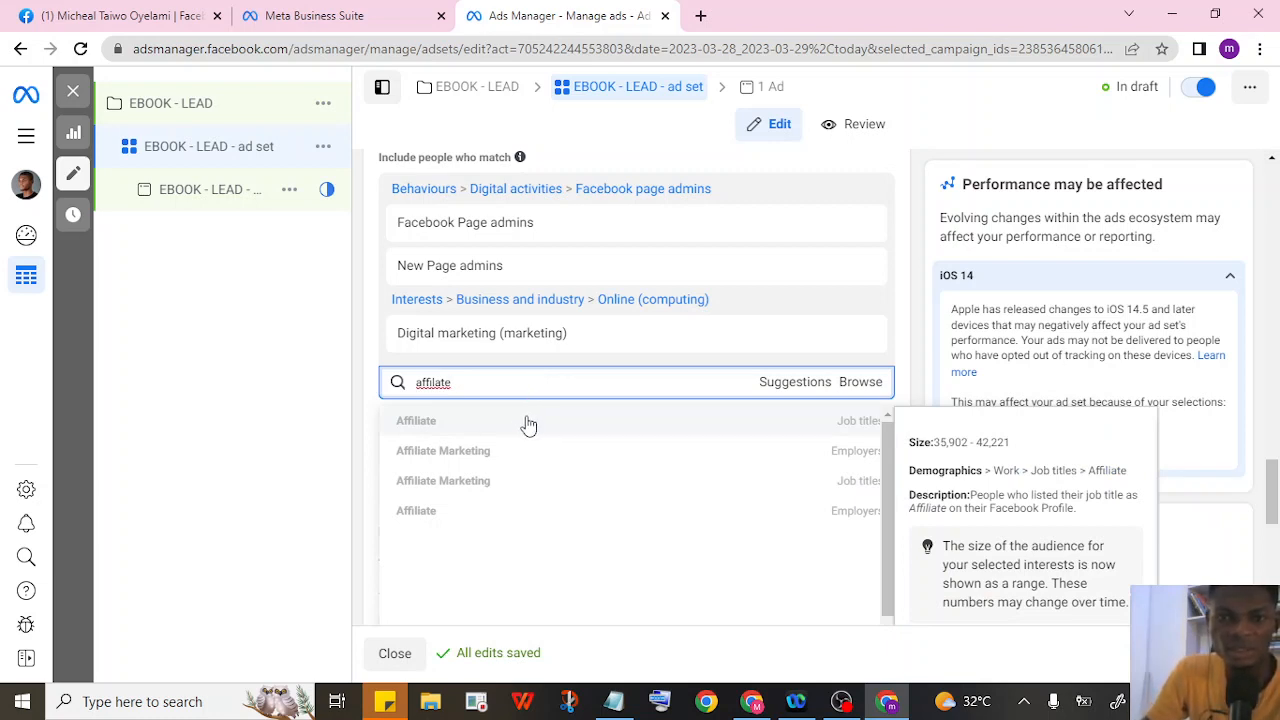
pyautogui.click(490, 484)
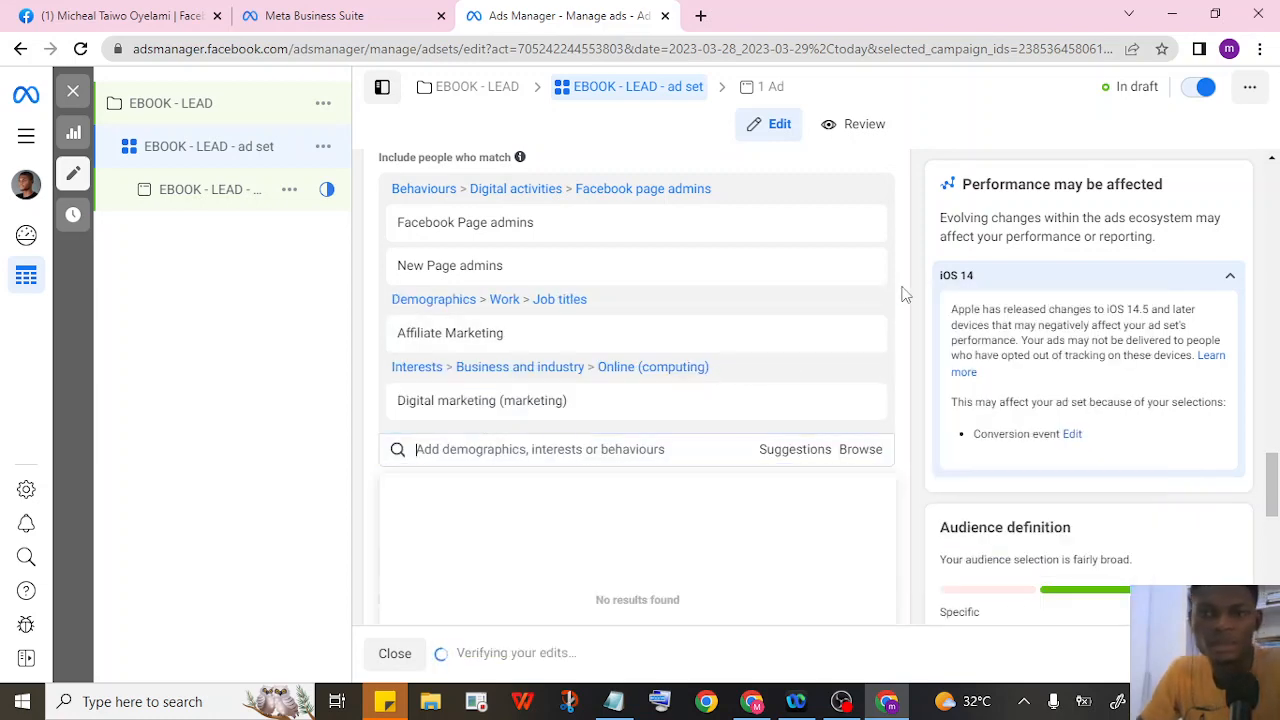
# Search detailed targeting for "network marketing" and add the Network Marketing Pro - Eric Worre interest.
pyautogui.click(461, 451)
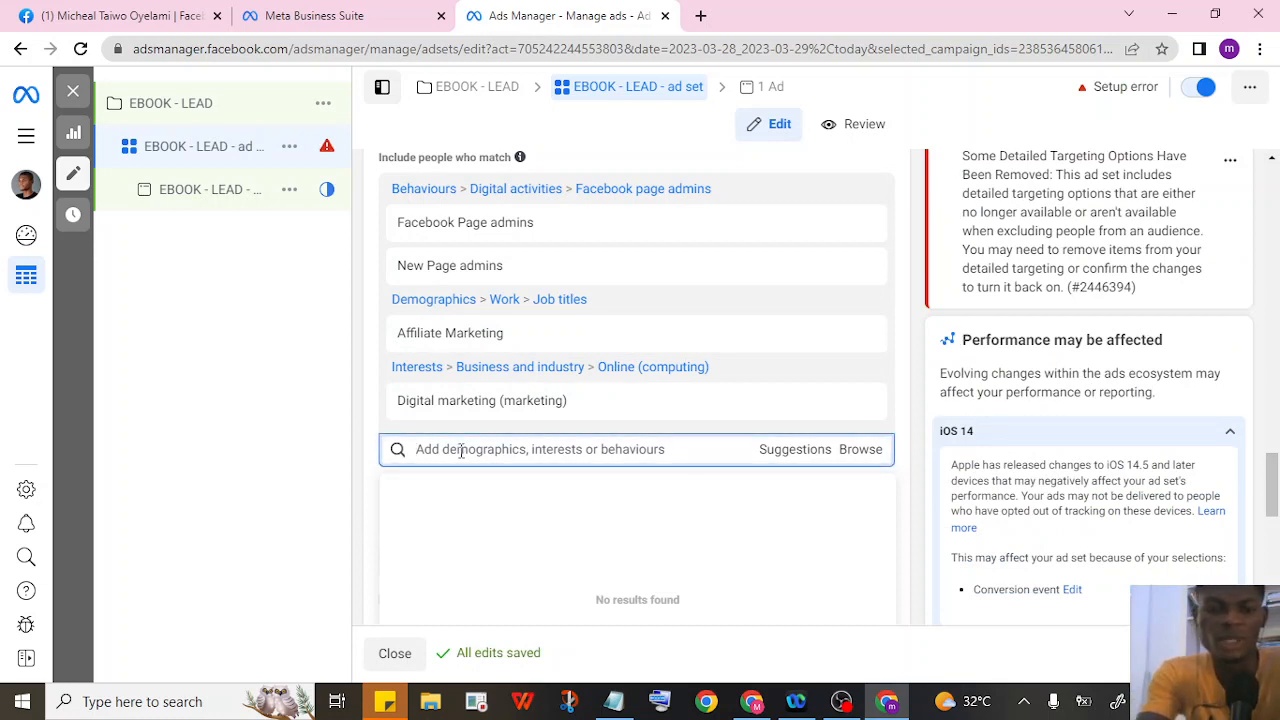
pyautogui.write('netw')
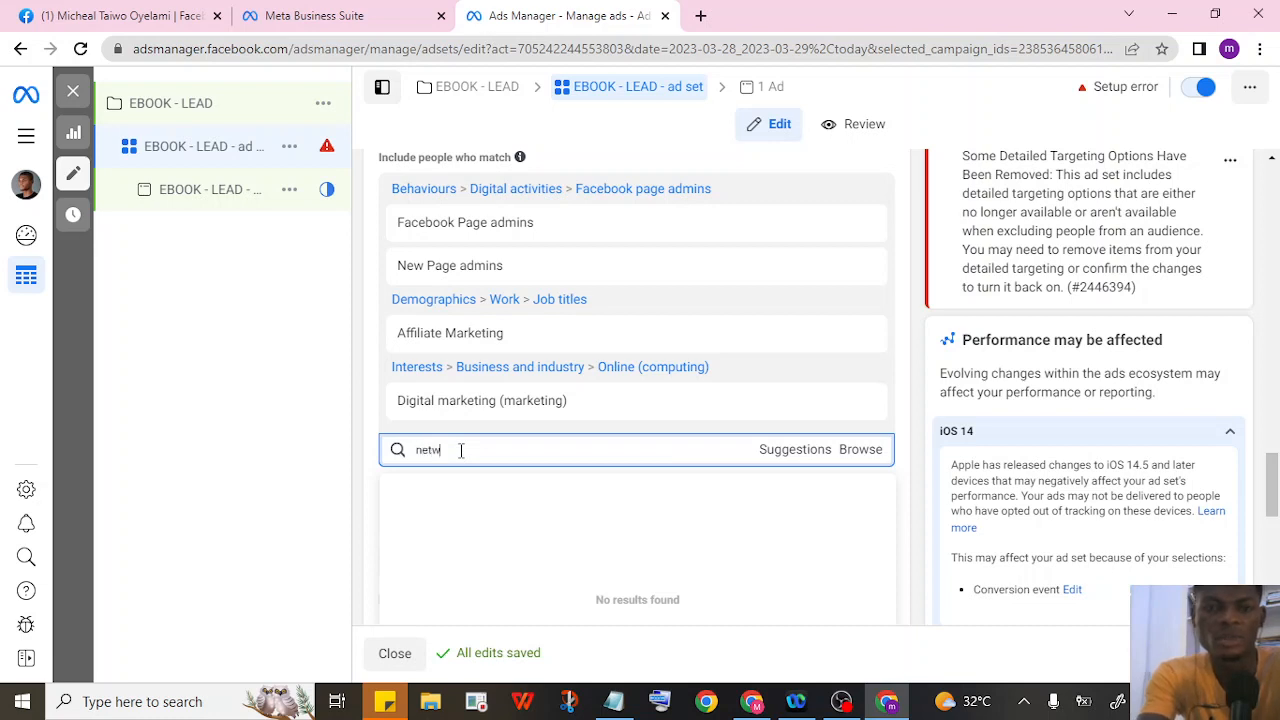
pyautogui.write('ork marketing')
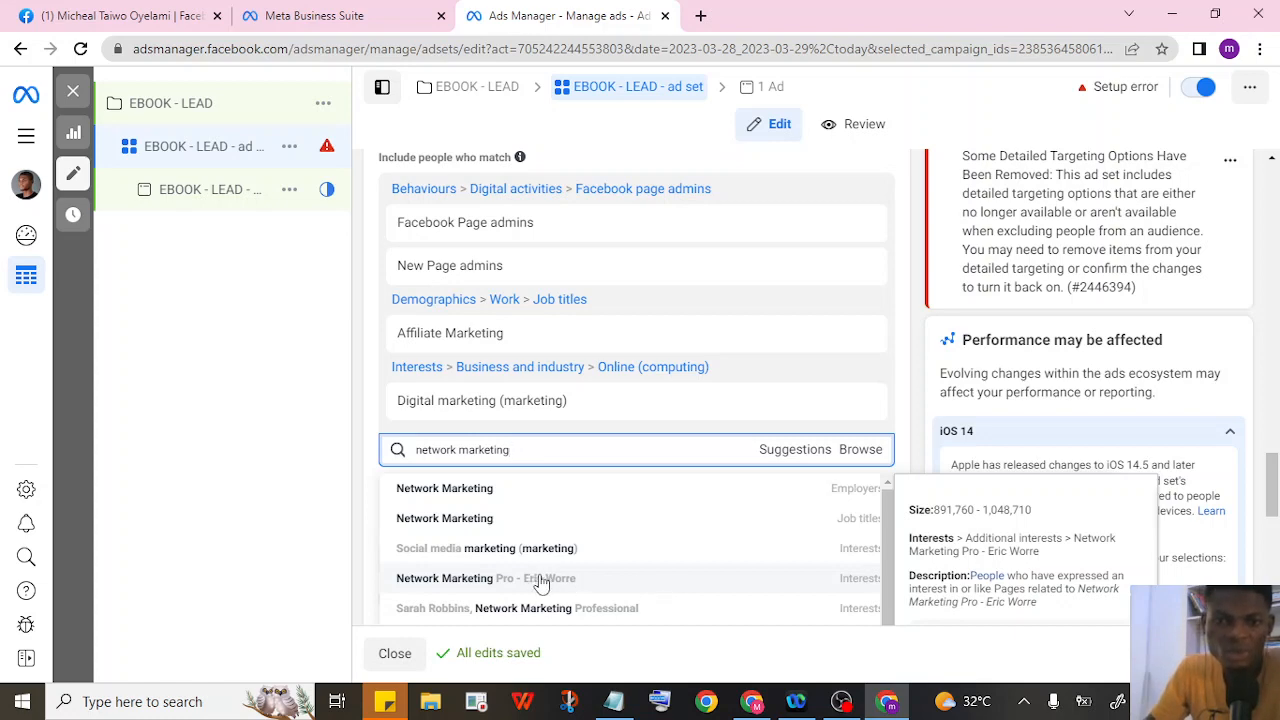
pyautogui.click(488, 578)
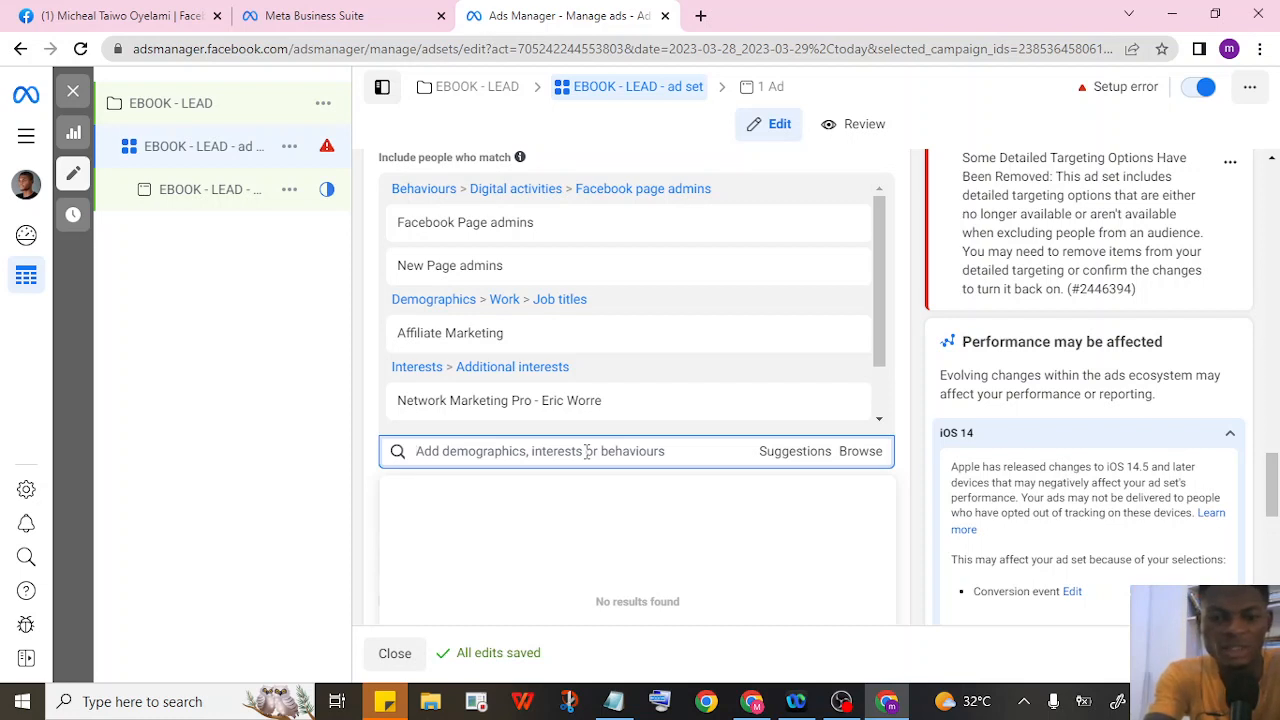
# Search detailed targeting for "network marketing" again and add the Sarah Robbins, Network Marketing Professional interest.
pyautogui.write('netw')
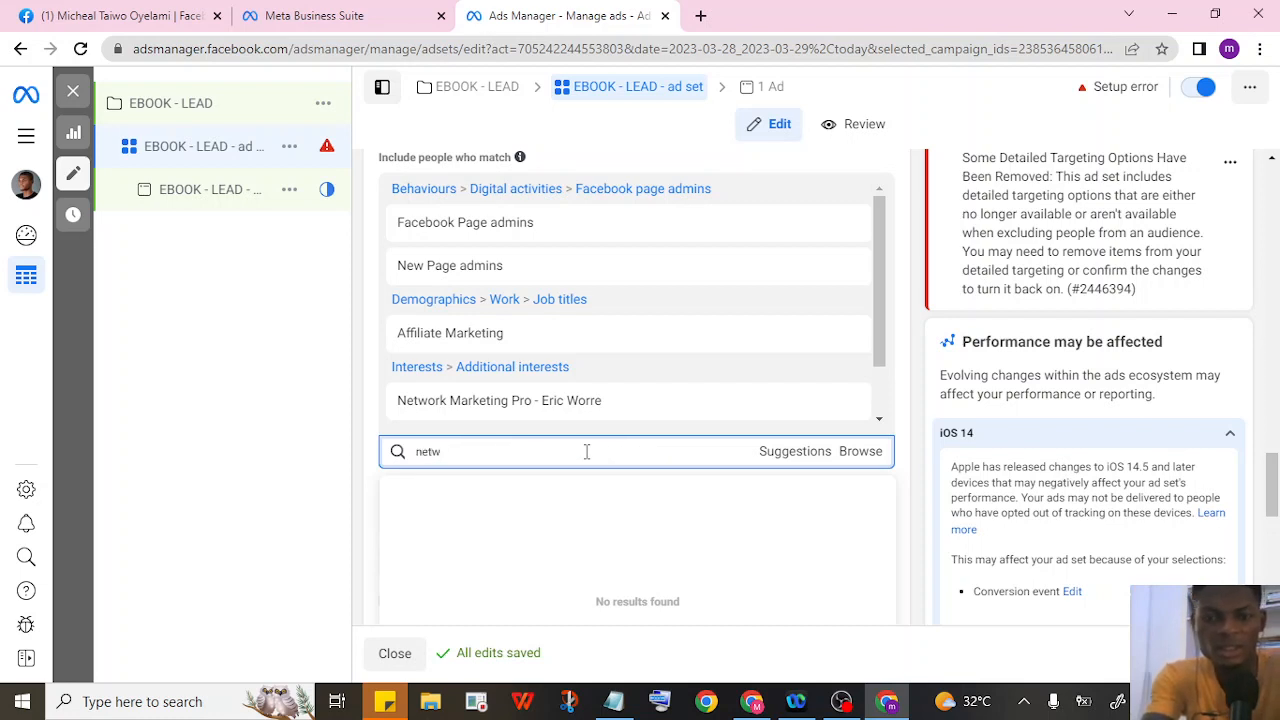
pyautogui.write('ork')
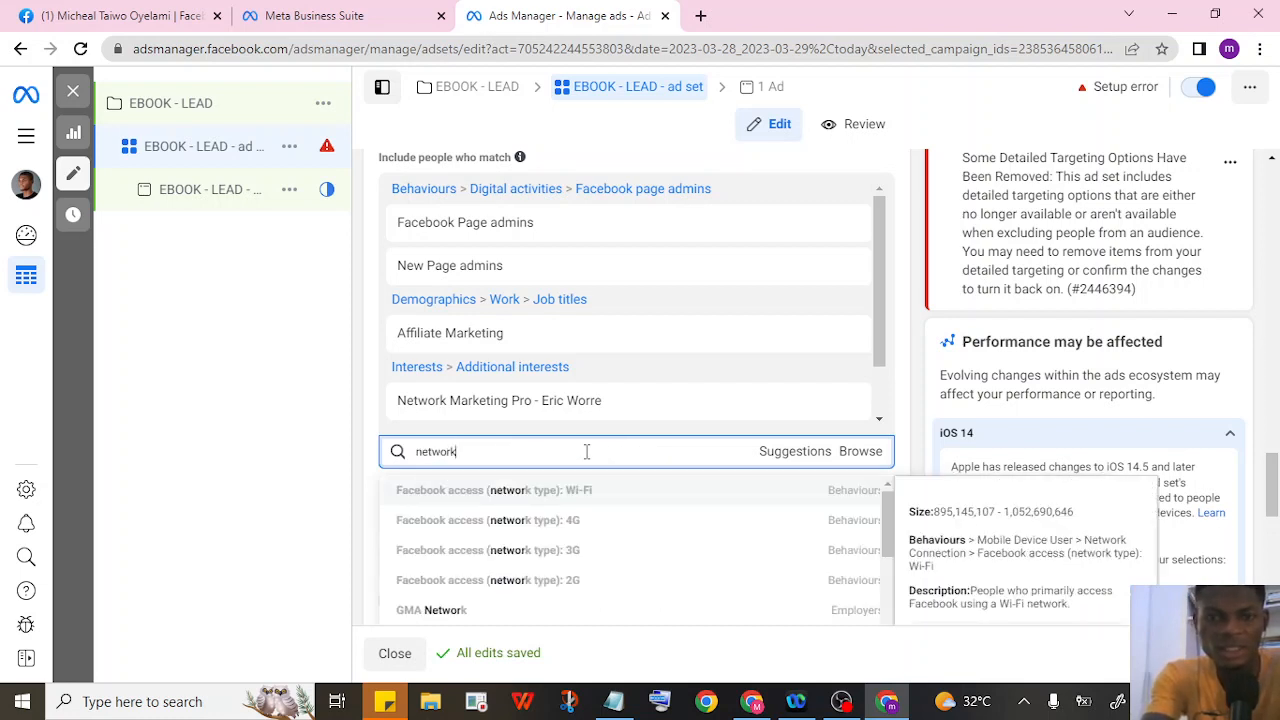
pyautogui.write(' marketing')
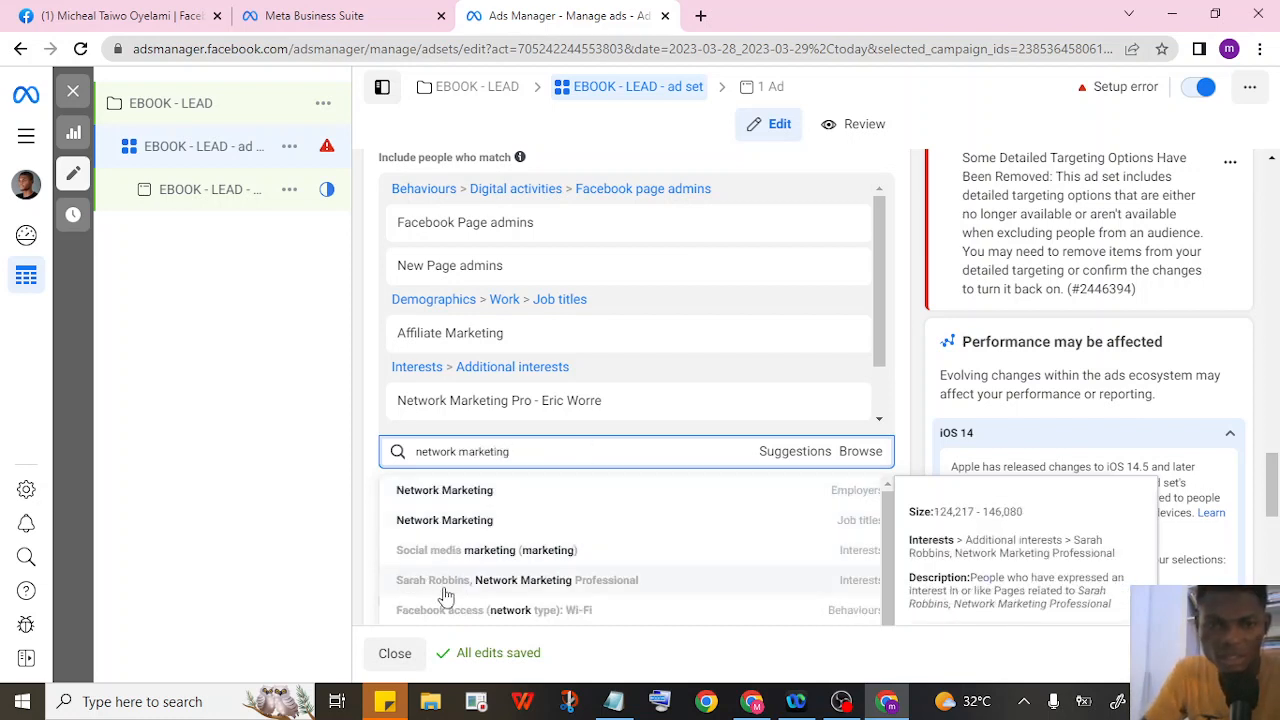
pyautogui.click(510, 585)
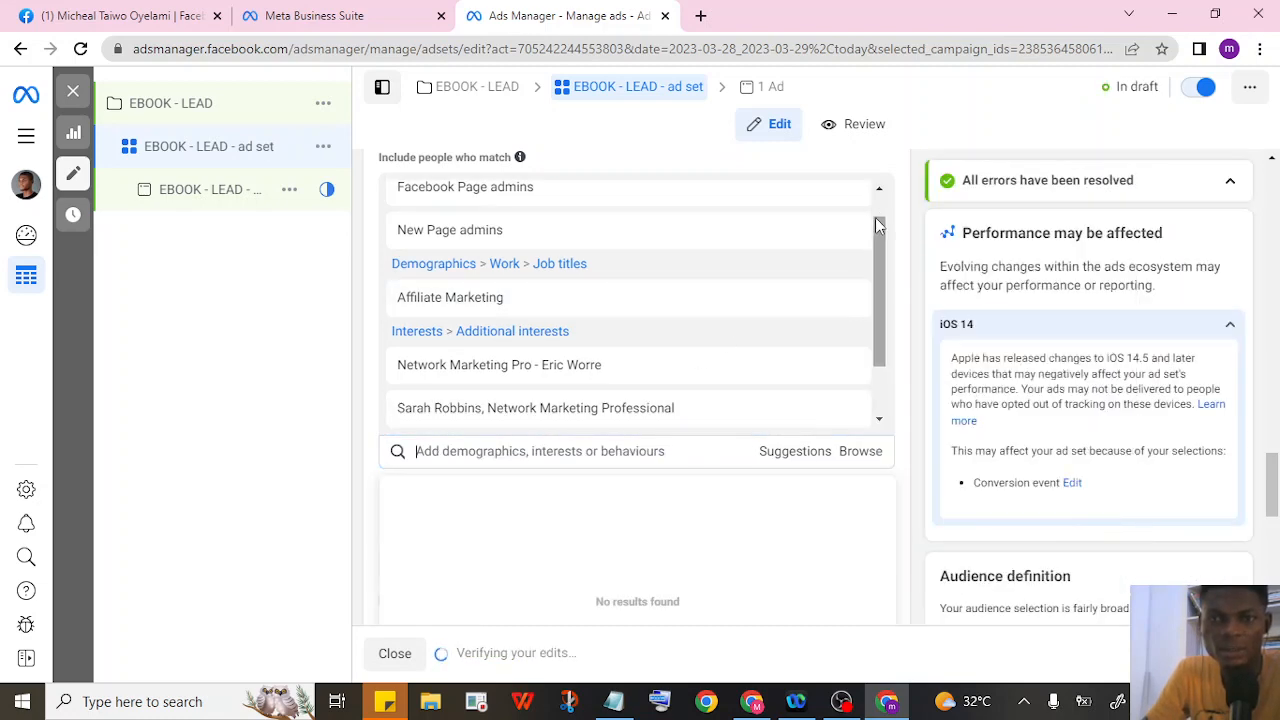
# Close the targeting suggestions and review the full list of included behaviours, job titles and interests.
pyautogui.scroll(-2, 876, 219)
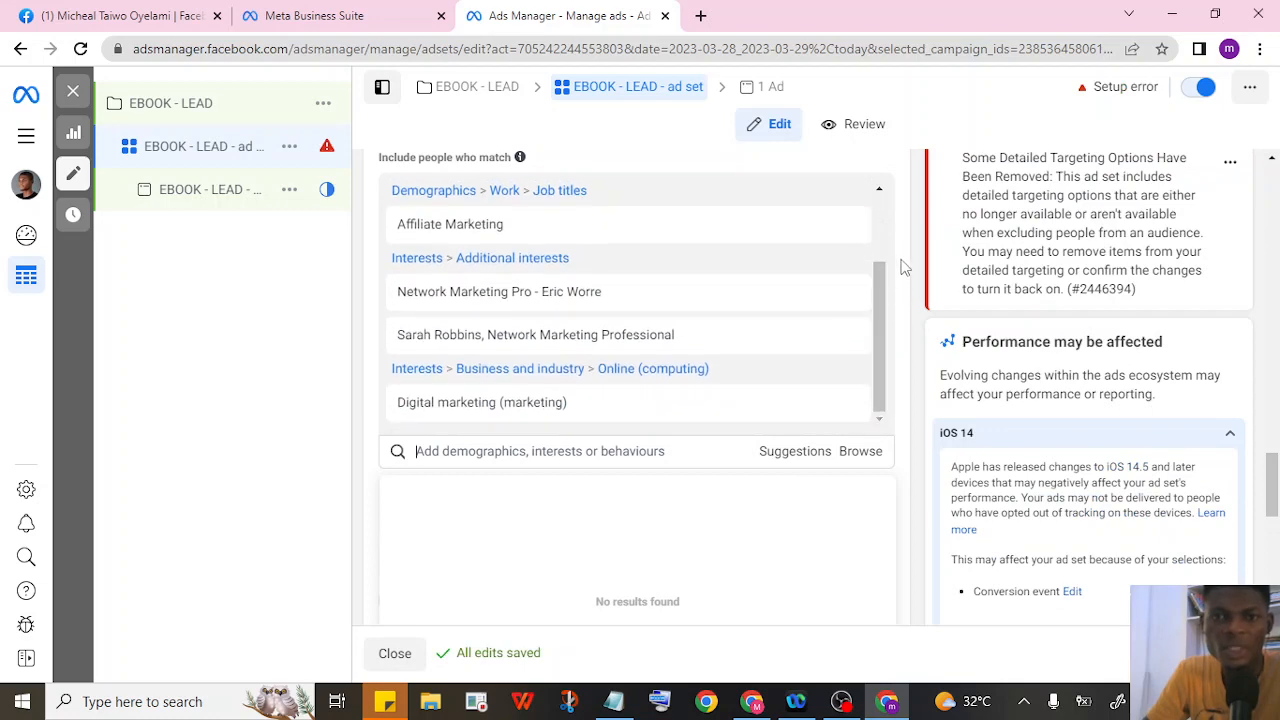
pyautogui.click(905, 259)
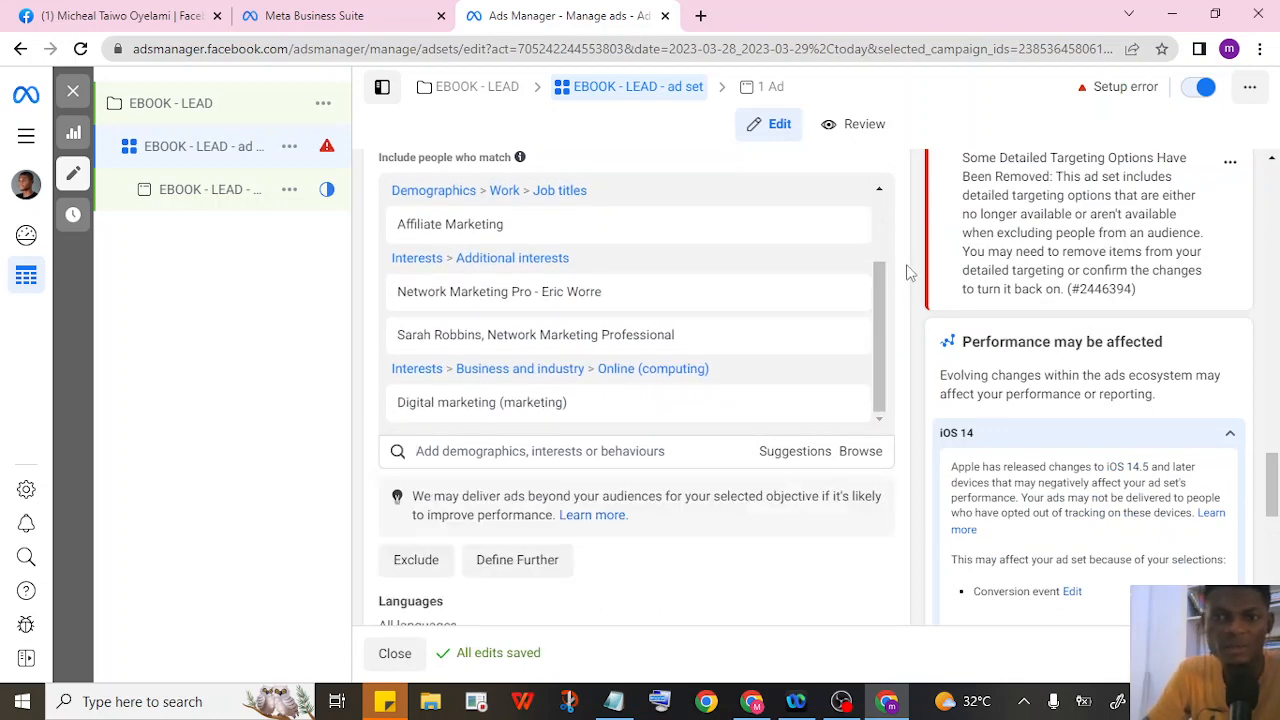
pyautogui.scroll(1, 906, 266)
pyautogui.moveTo(808, 344)
pyautogui.scroll(-1, 794, 335)
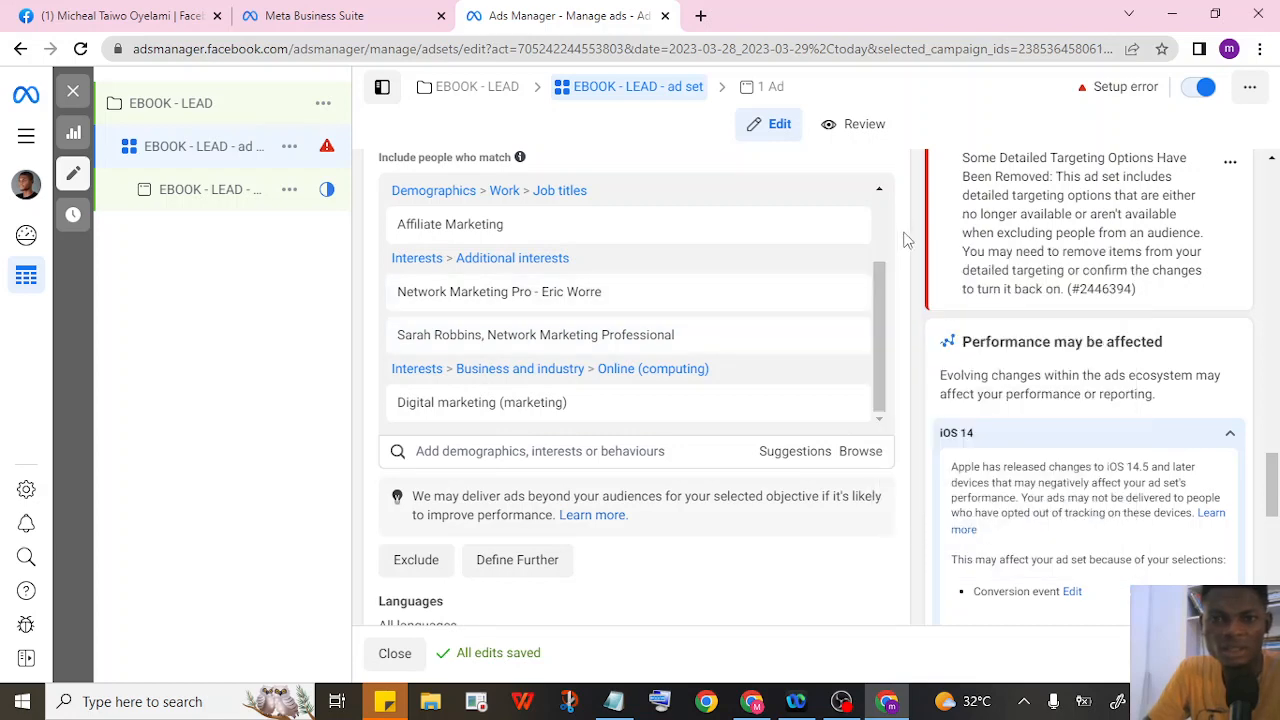
pyautogui.scroll(-1, 856, 275)
pyautogui.moveTo(873, 253)
pyautogui.scroll(1, 863, 267)
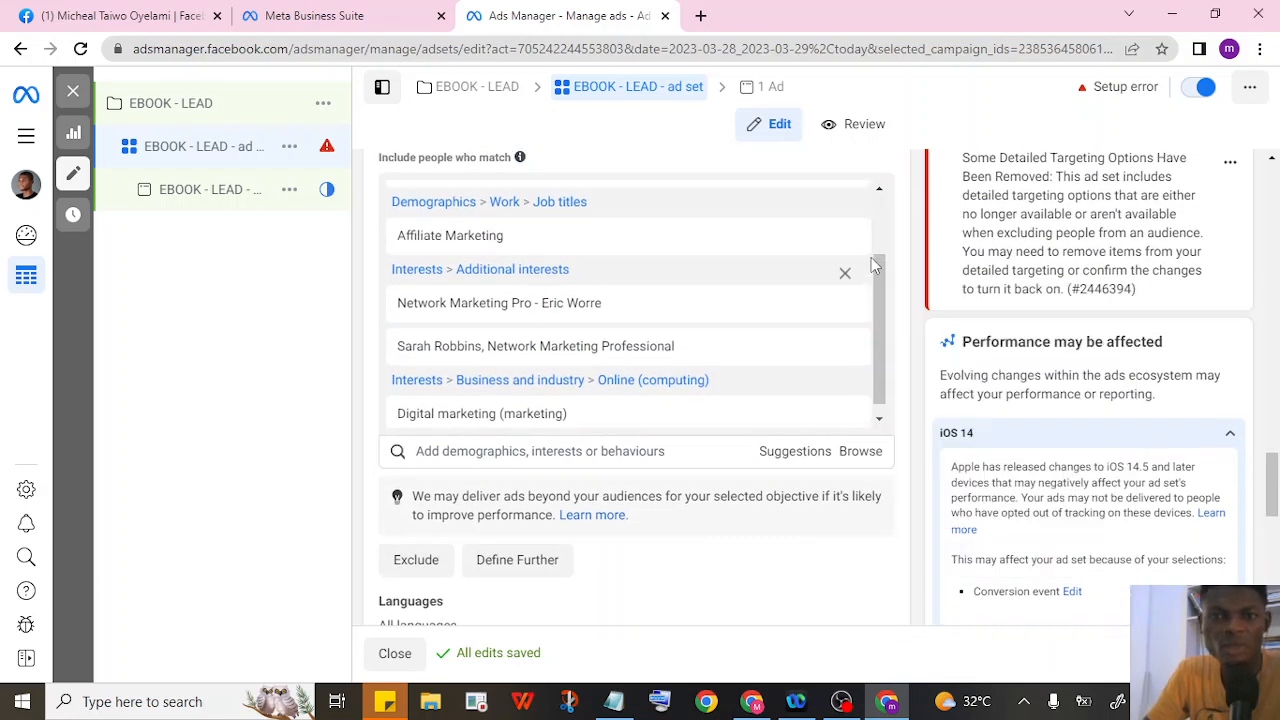
pyautogui.scroll(1, 648, 325)
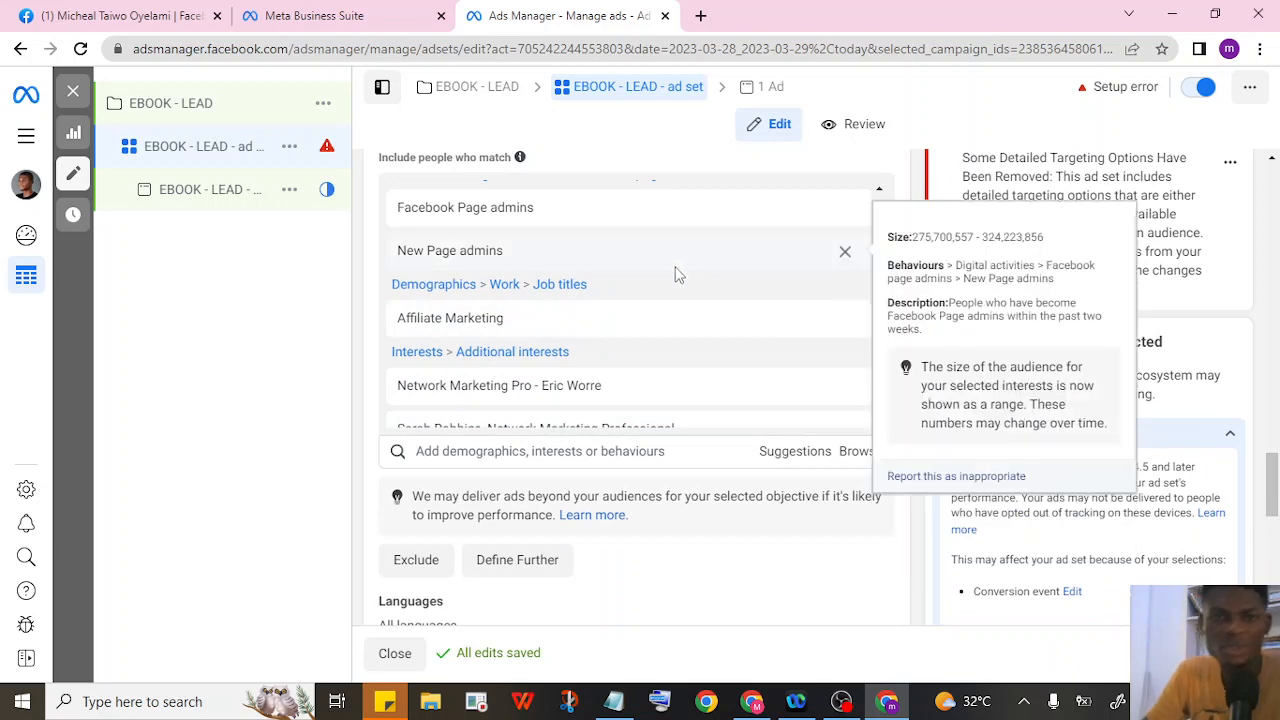
pyautogui.scroll(-1, 605, 320)
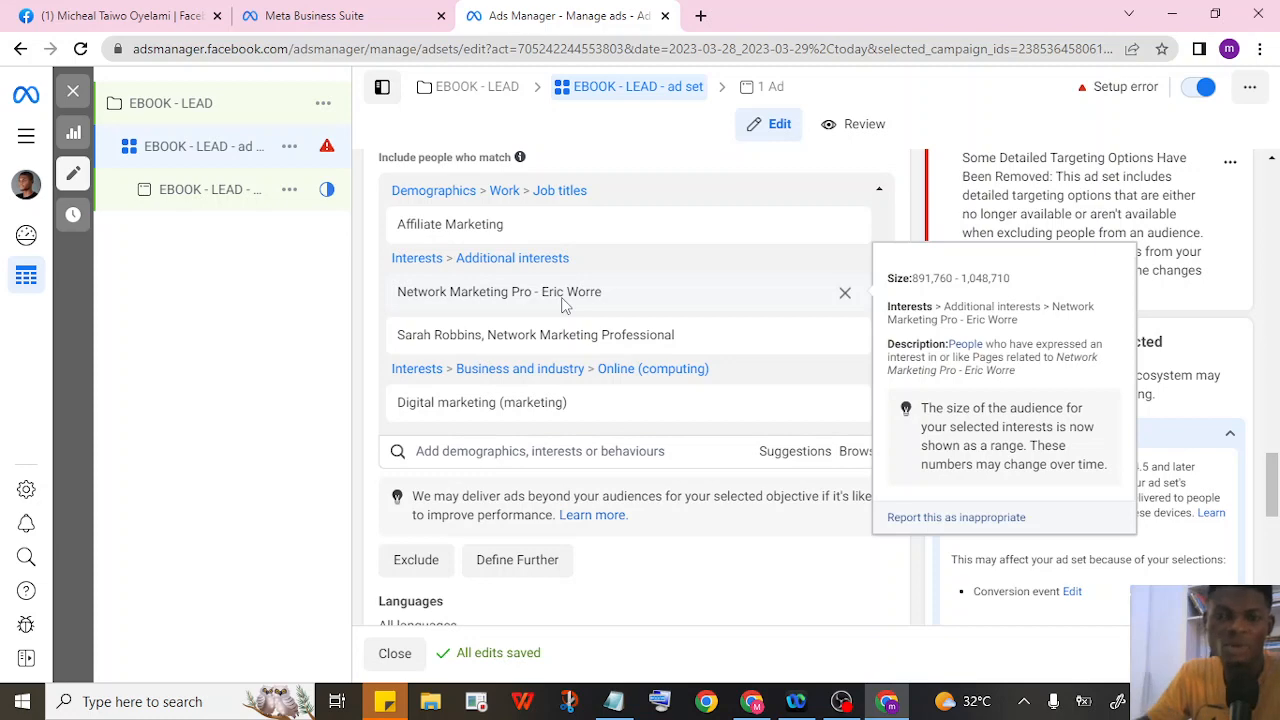
pyautogui.moveTo(528, 408)
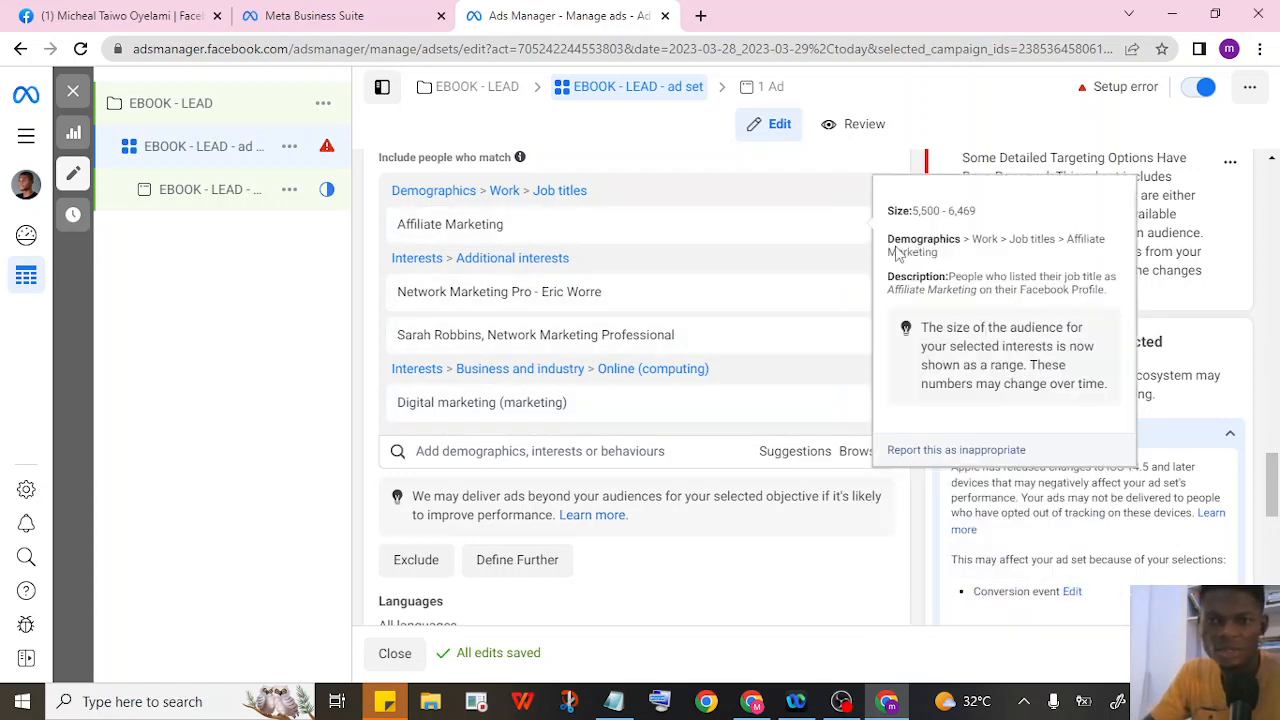
# Switch the ad set's placements from Advantage+ to Manual placements.
pyautogui.scroll(-4, 886, 295)
pyautogui.scroll(-1, 886, 300)
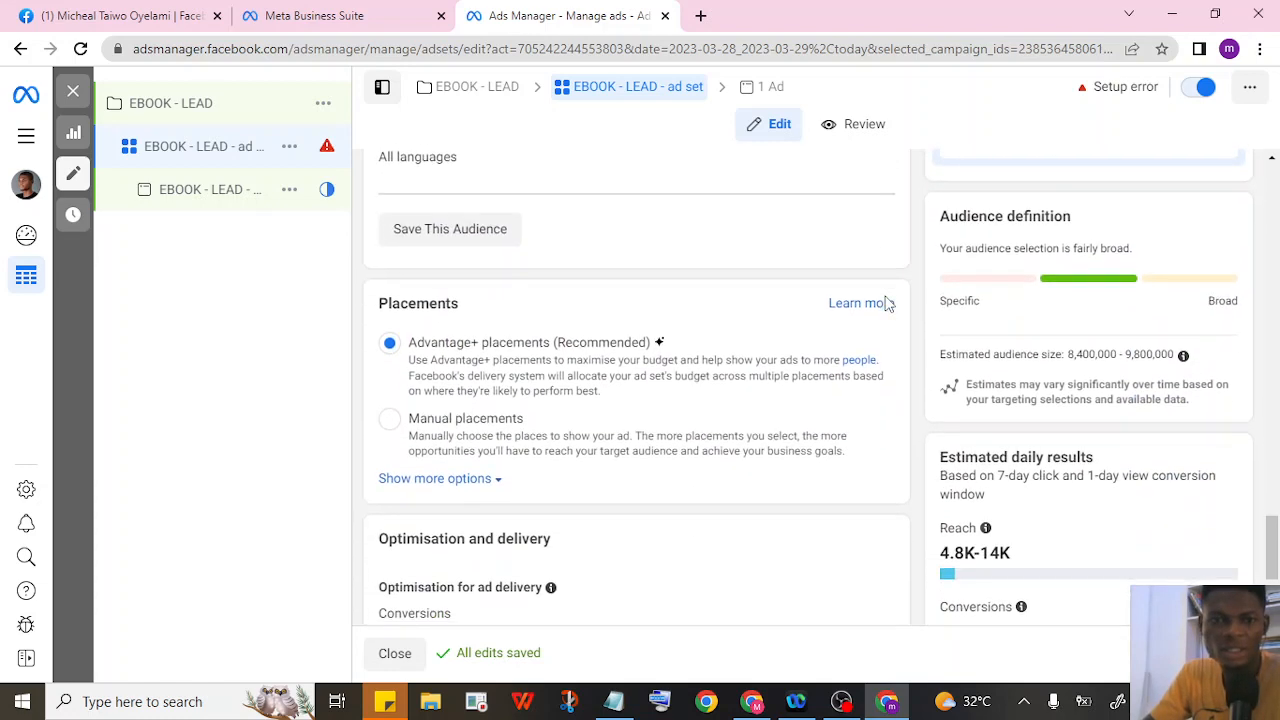
pyautogui.click(390, 422)
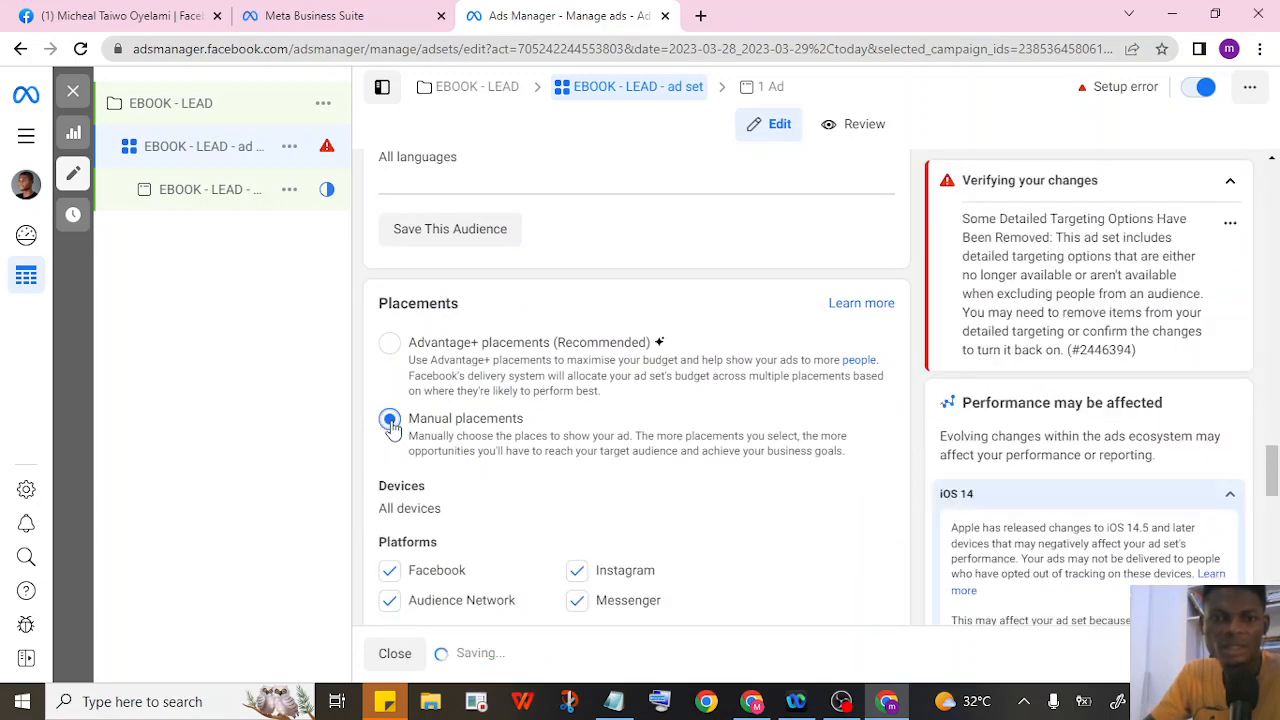
pyautogui.scroll(2, 672, 374)
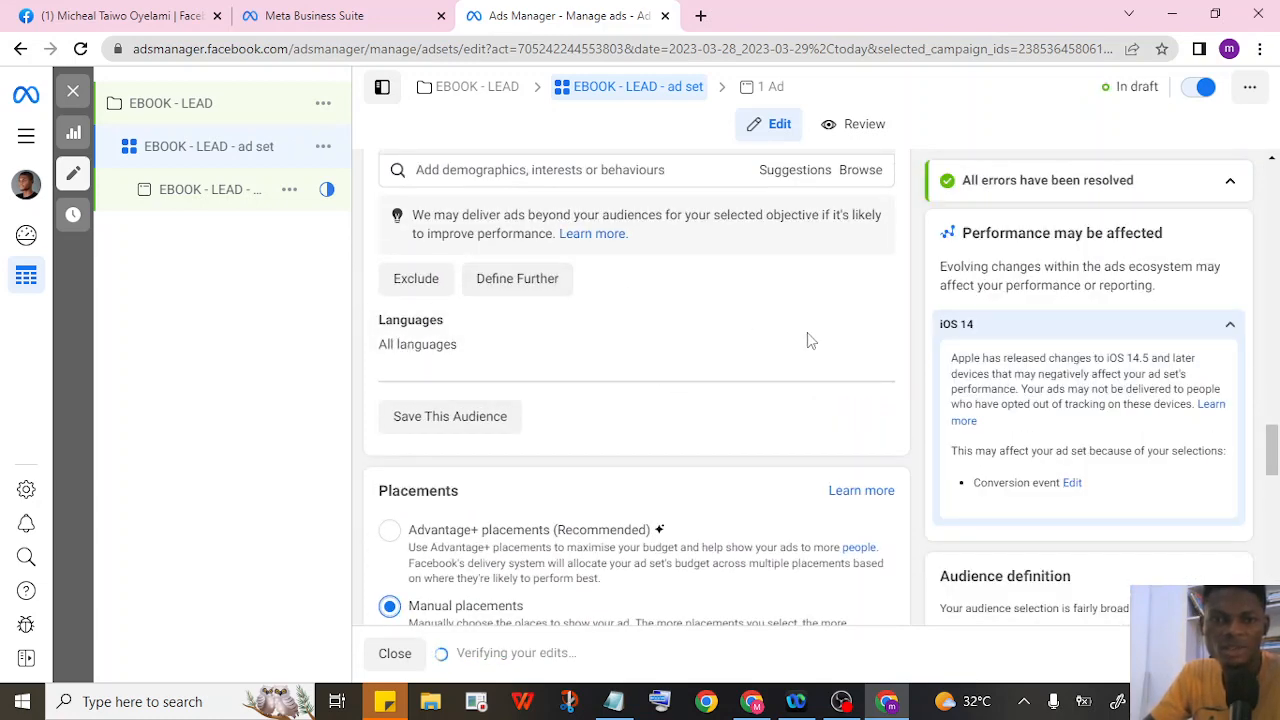
pyautogui.scroll(-3, 657, 386)
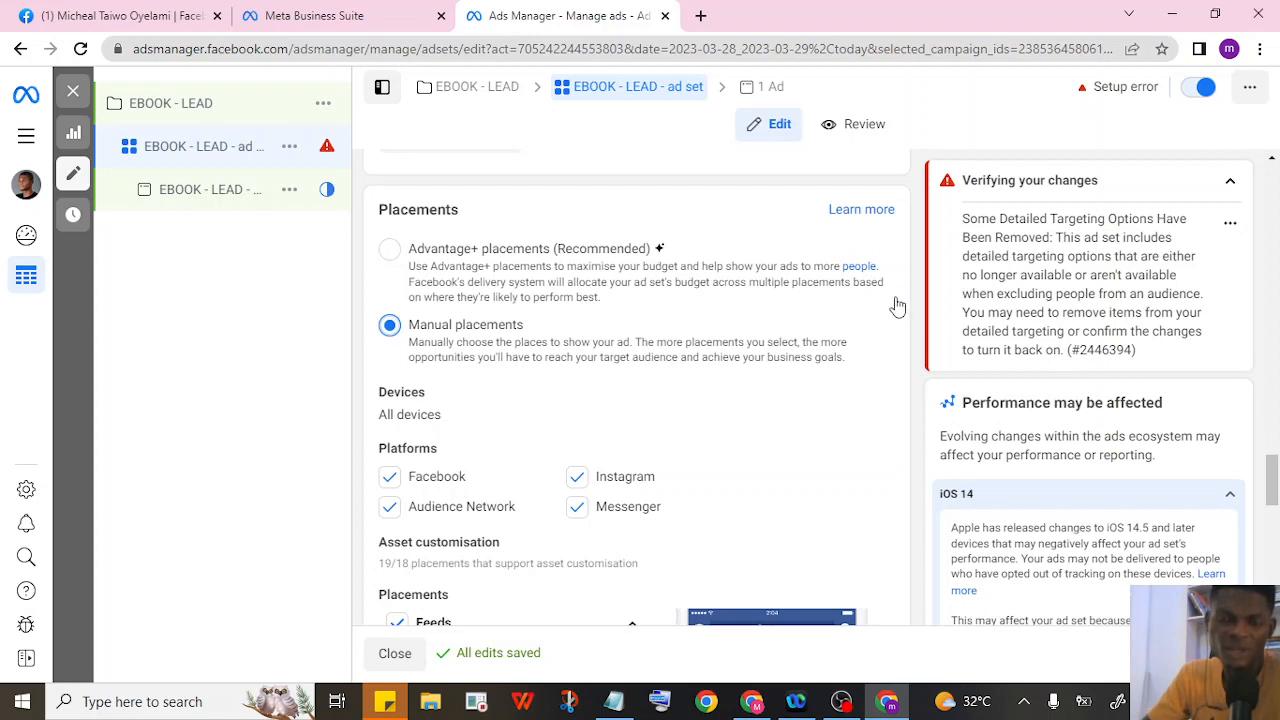
# Restrict the manual placements' devices to Mobile by excluding Desktop.
pyautogui.scroll(-1, 893, 305)
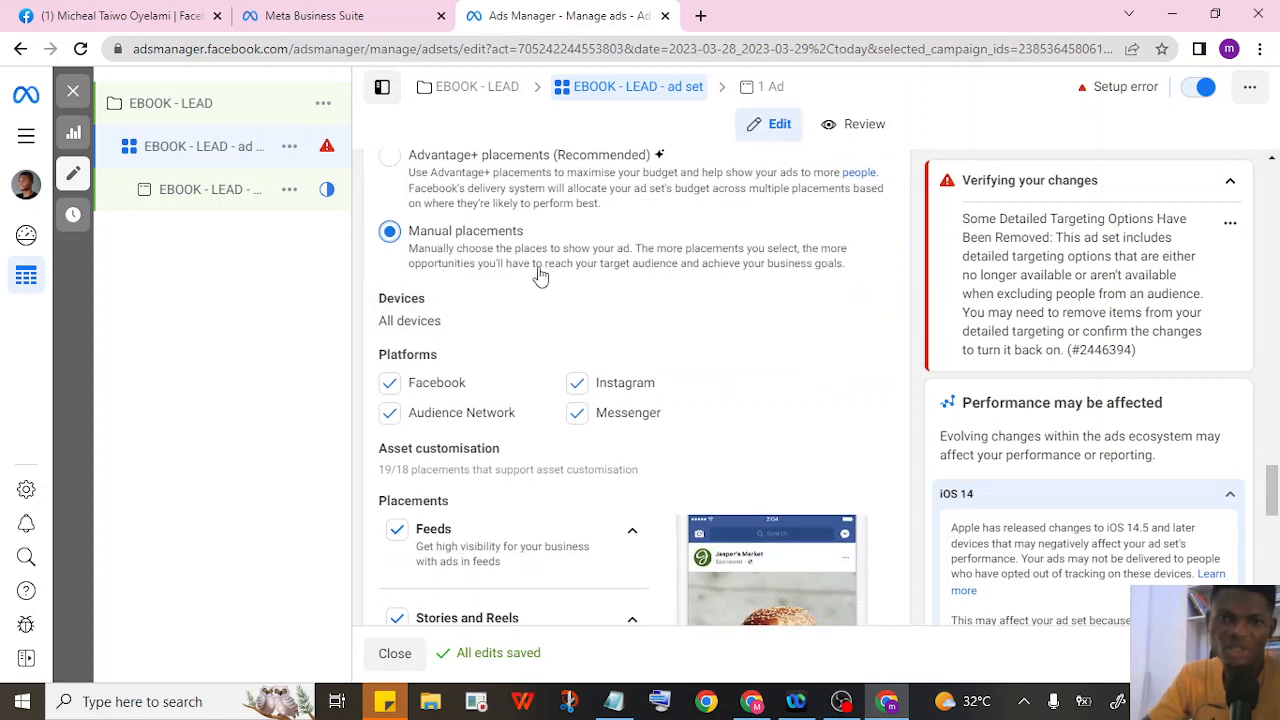
pyautogui.moveTo(789, 331)
pyautogui.click(868, 301)
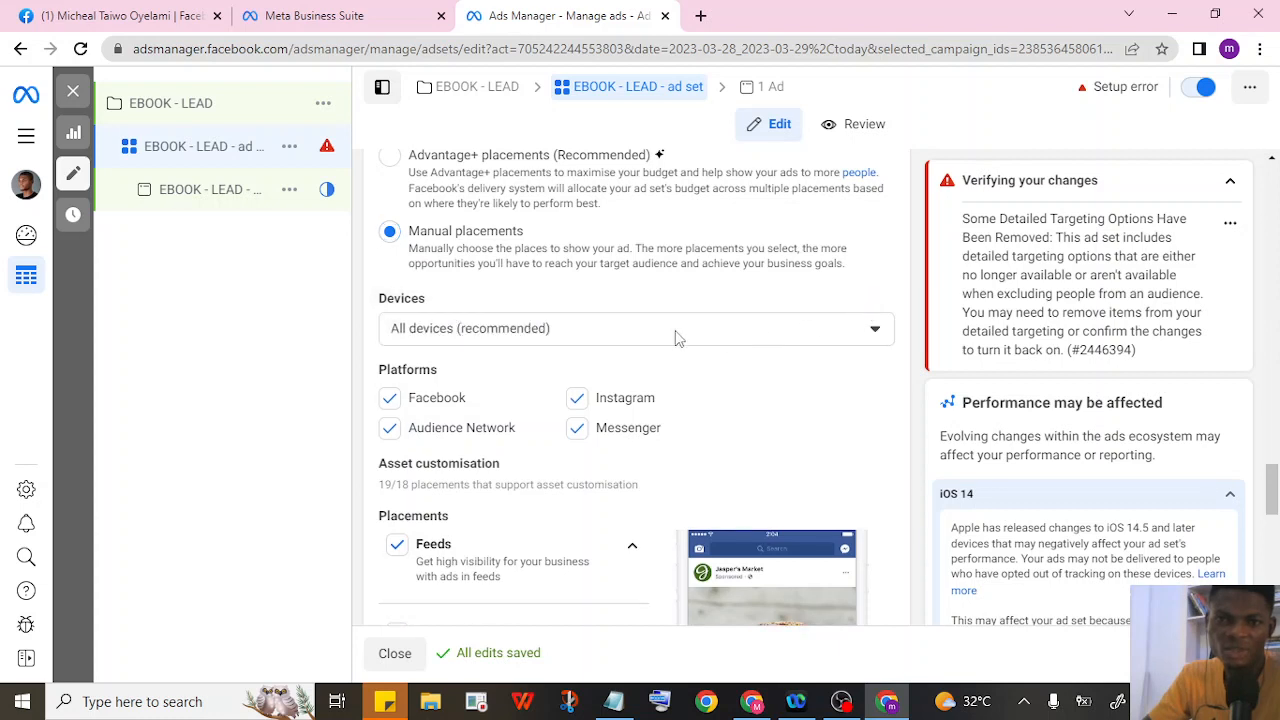
pyautogui.click(722, 334)
pyautogui.click(398, 404)
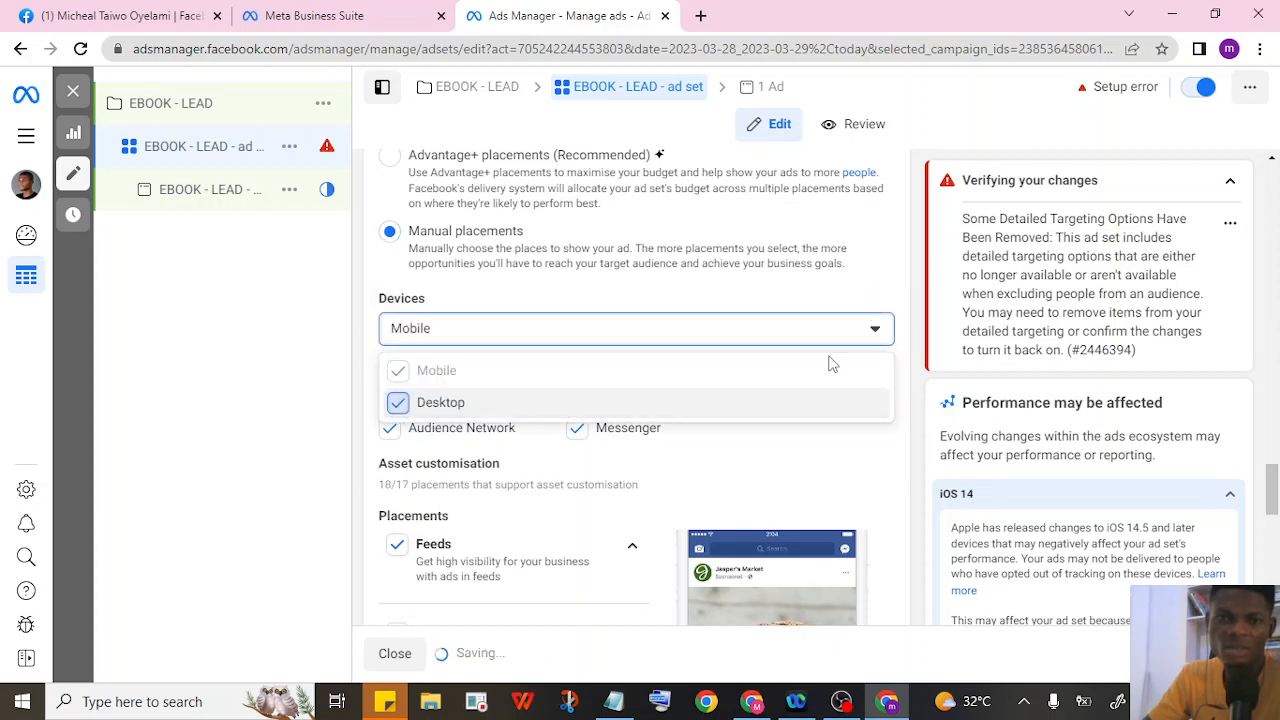
pyautogui.click(900, 290)
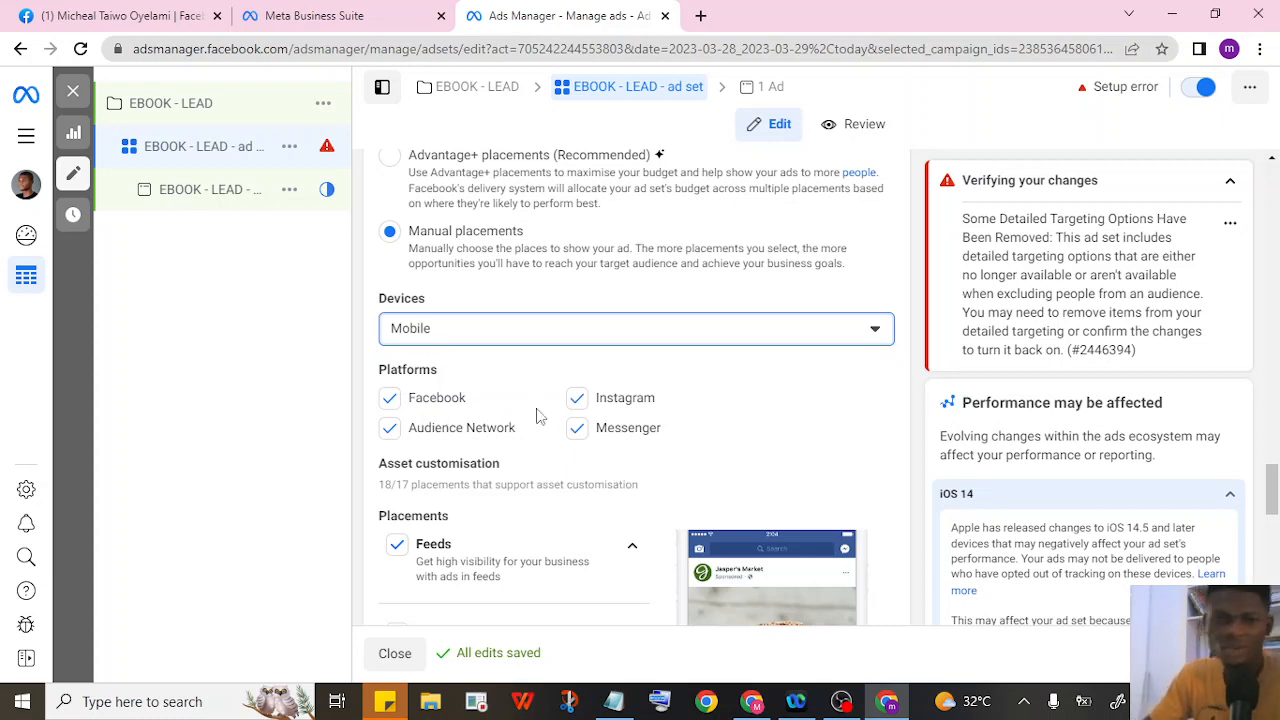
# Exclude Messenger from the manual placement platforms, keeping Facebook, Instagram and Audience Network selected.
pyautogui.click(577, 398)
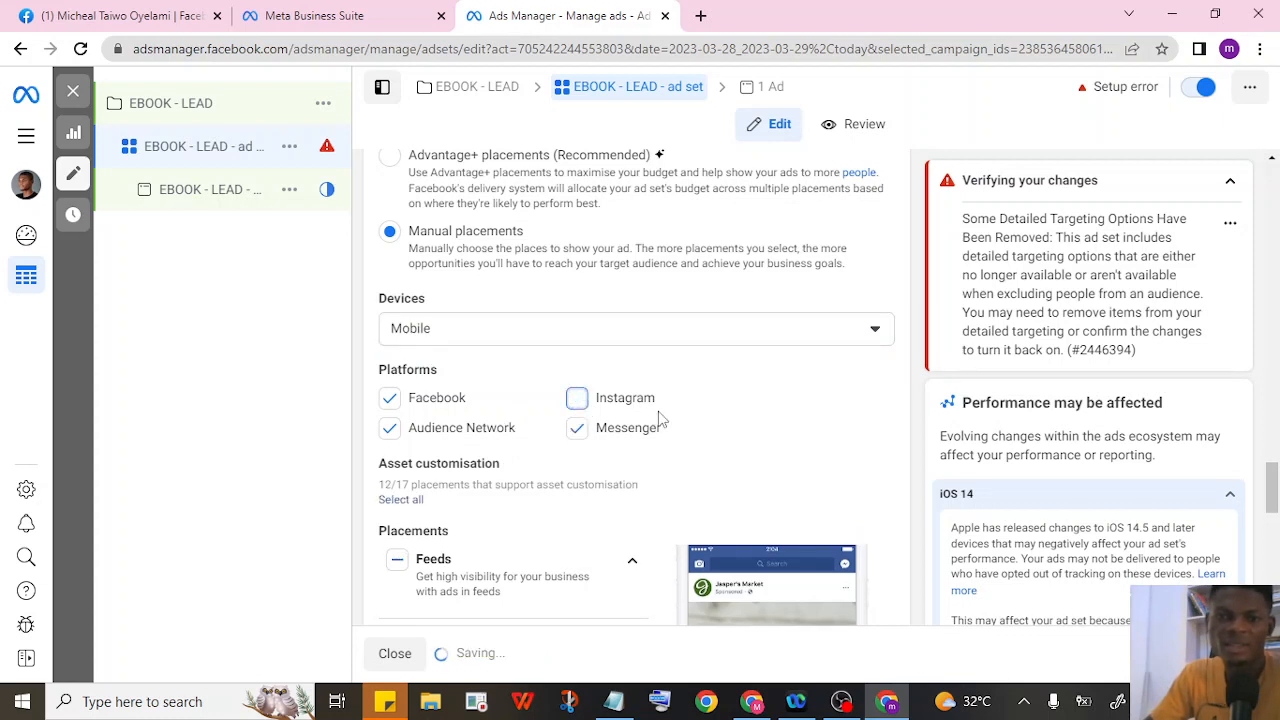
pyautogui.click(577, 428)
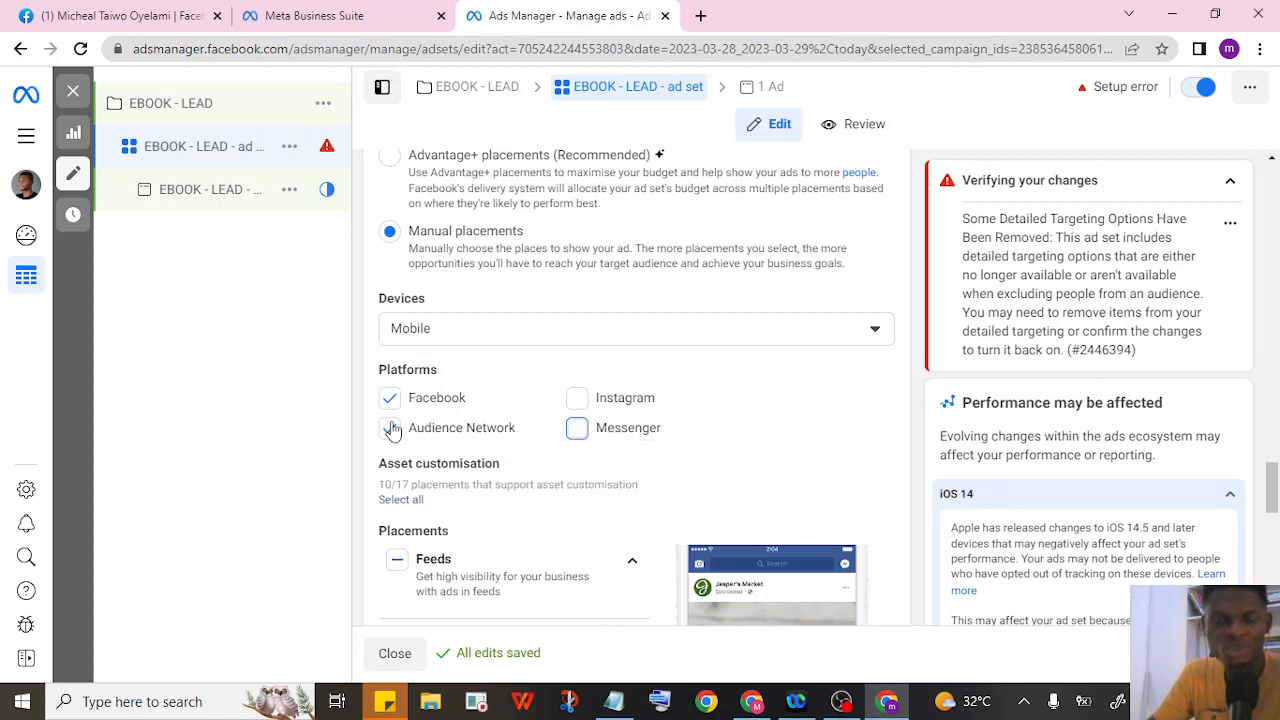
pyautogui.click(577, 398)
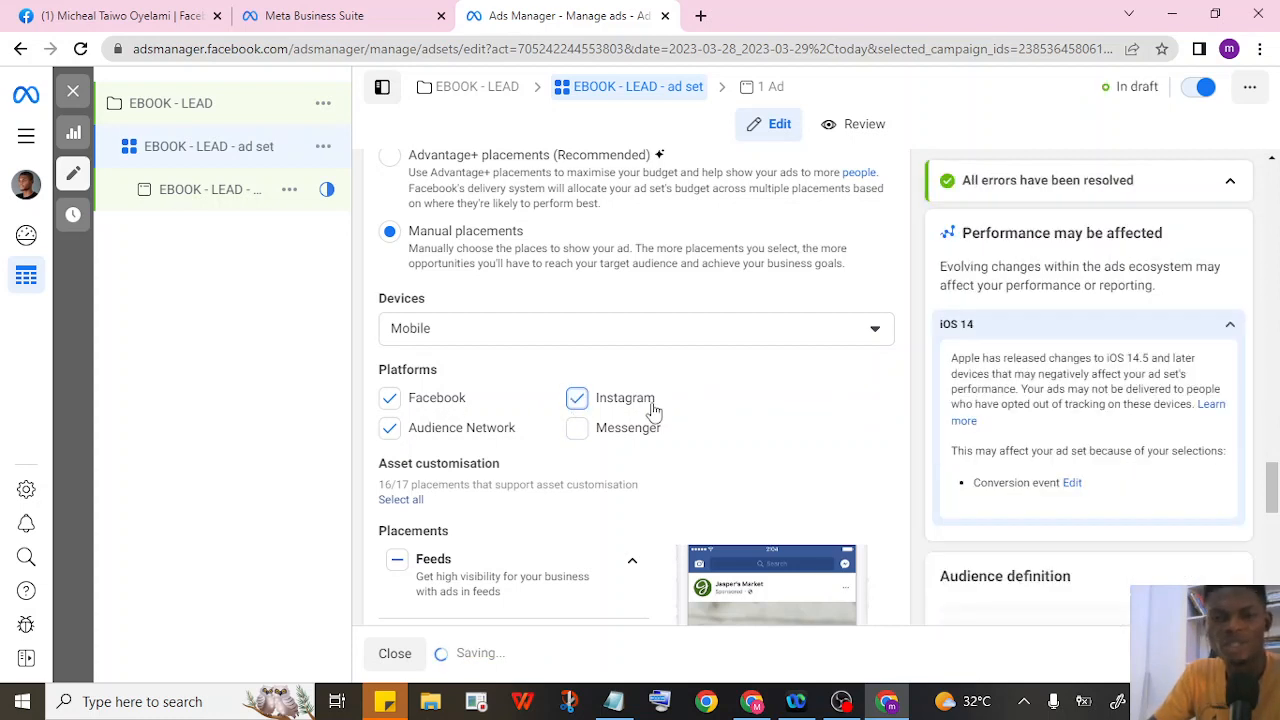
pyautogui.click(579, 402)
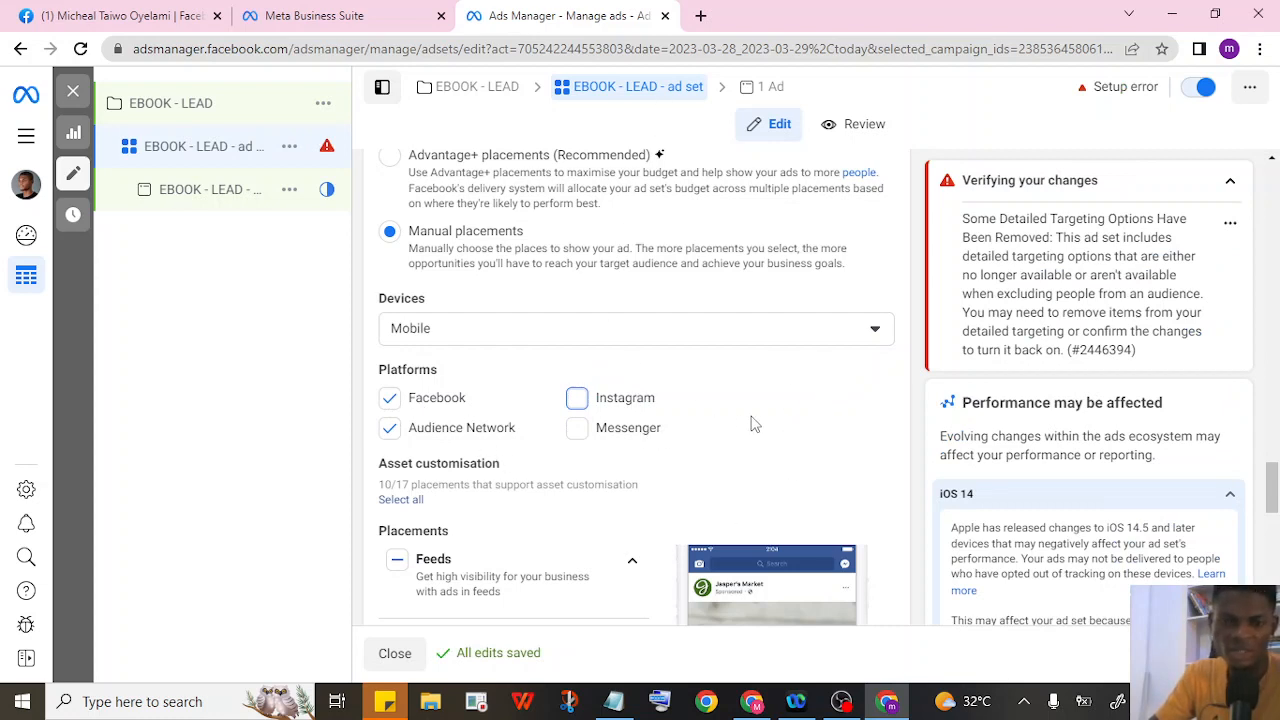
pyautogui.click(635, 399)
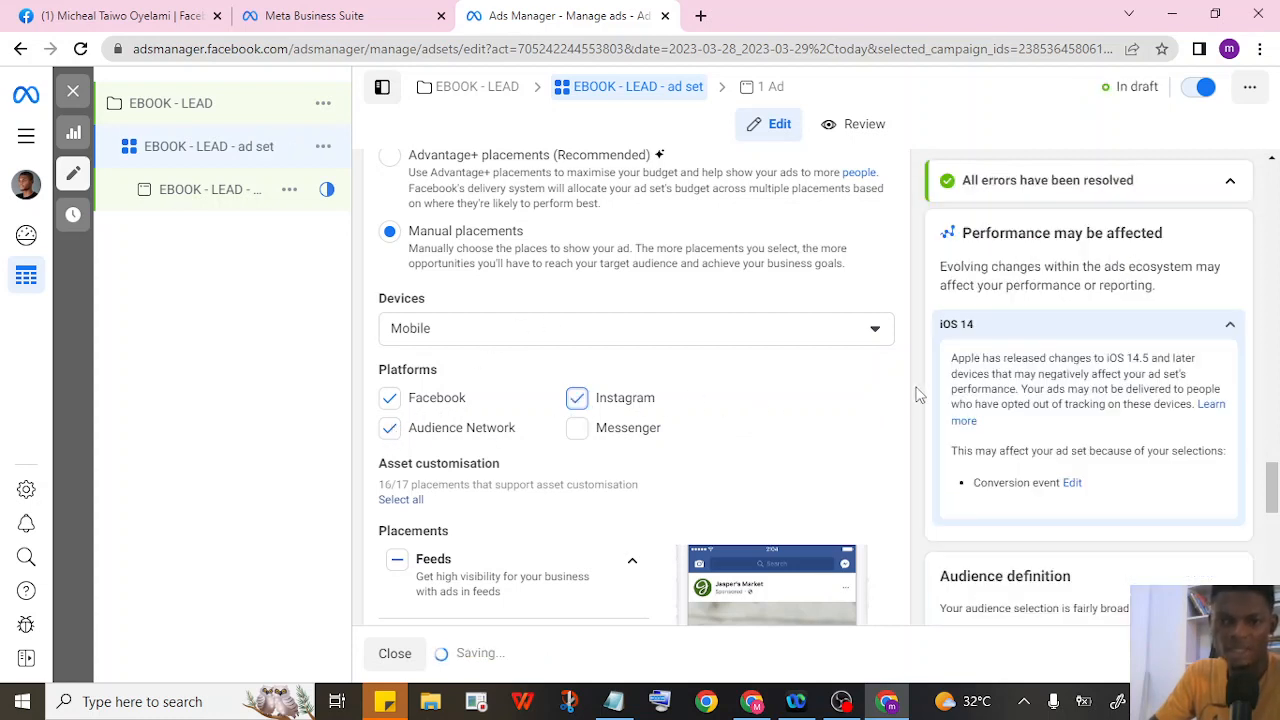
pyautogui.click(576, 430)
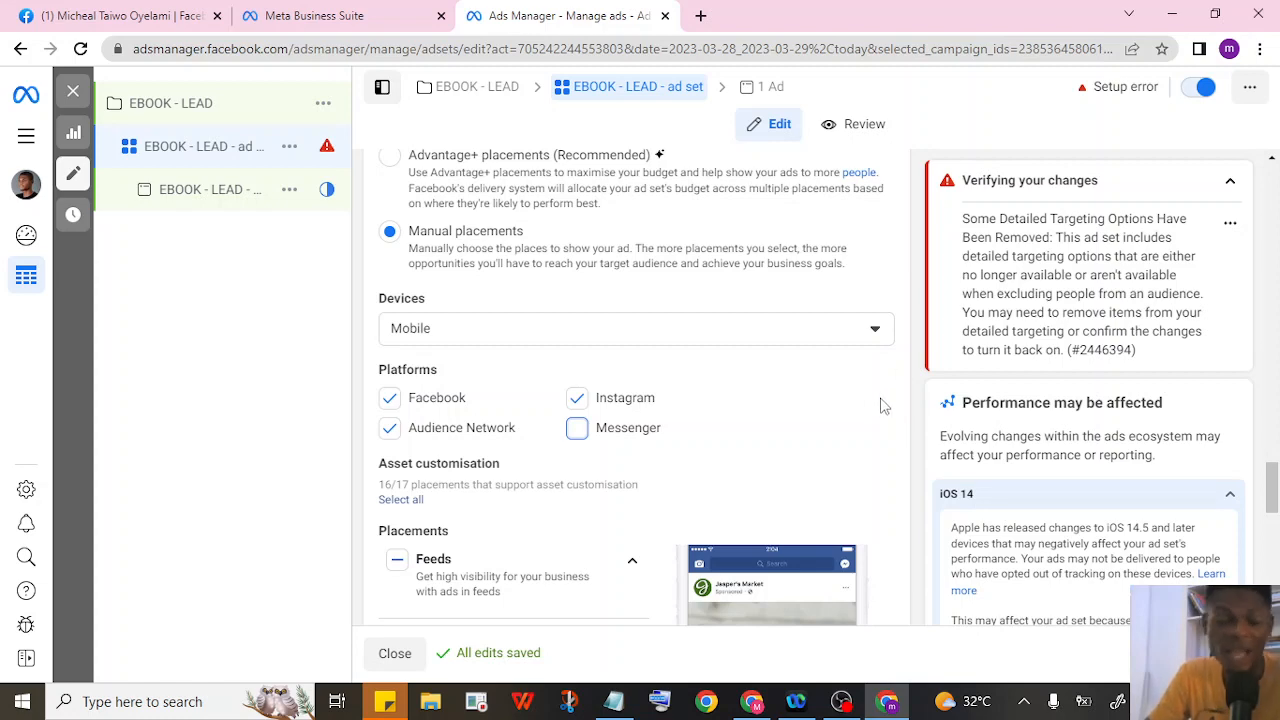
pyautogui.scroll(-3, 884, 405)
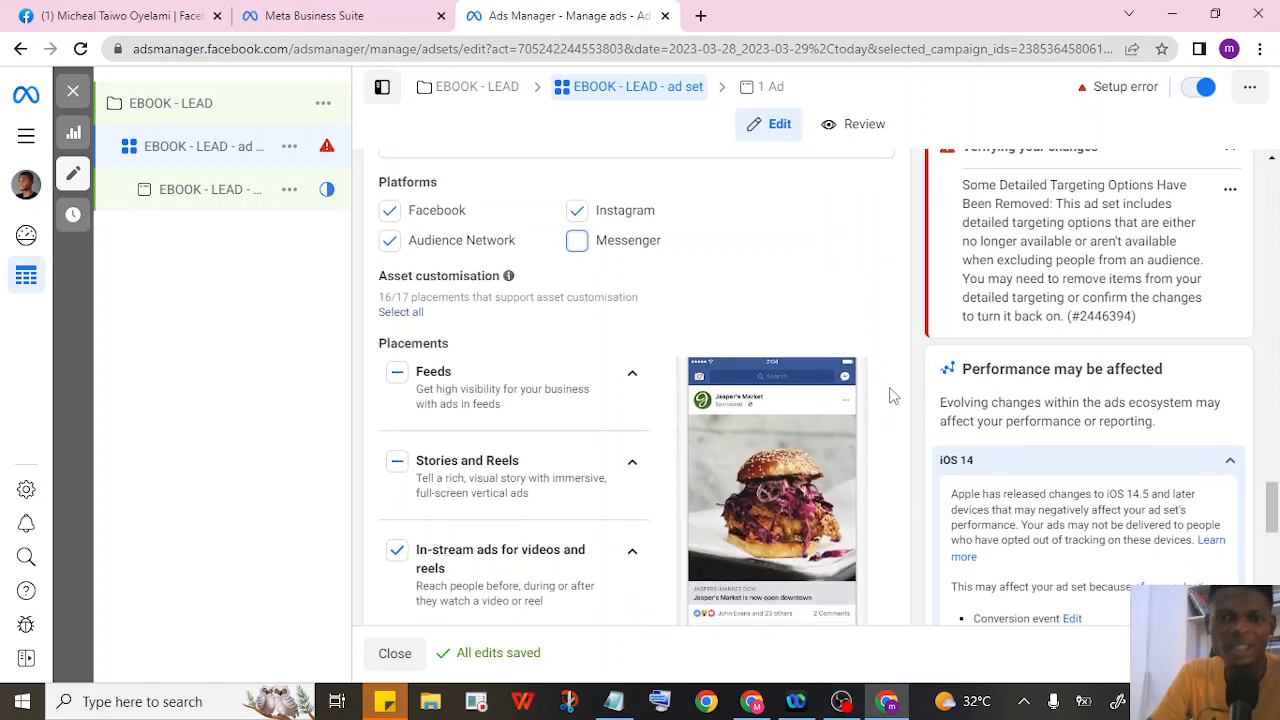
pyautogui.scroll(2, 471, 334)
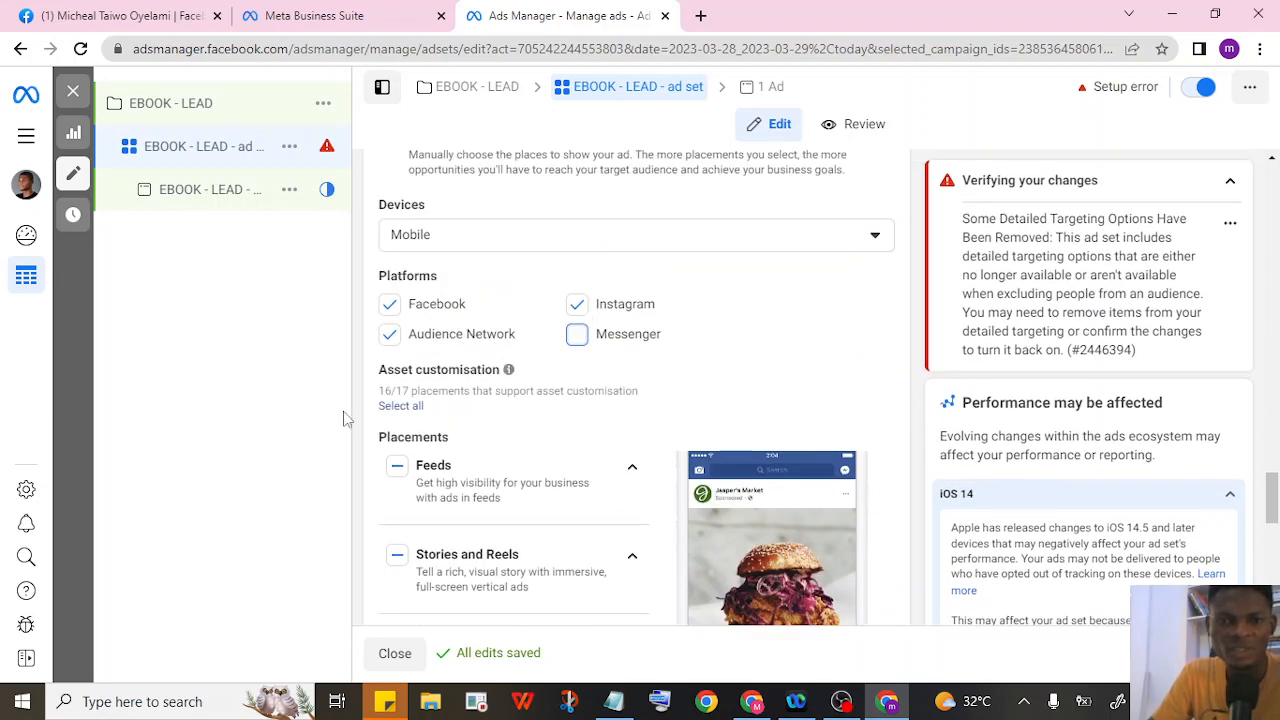
# Move on to the EBOOK - LEAD ad and check the Facebook Page chosen as its identity.
pyautogui.scroll(-8, 855, 414)
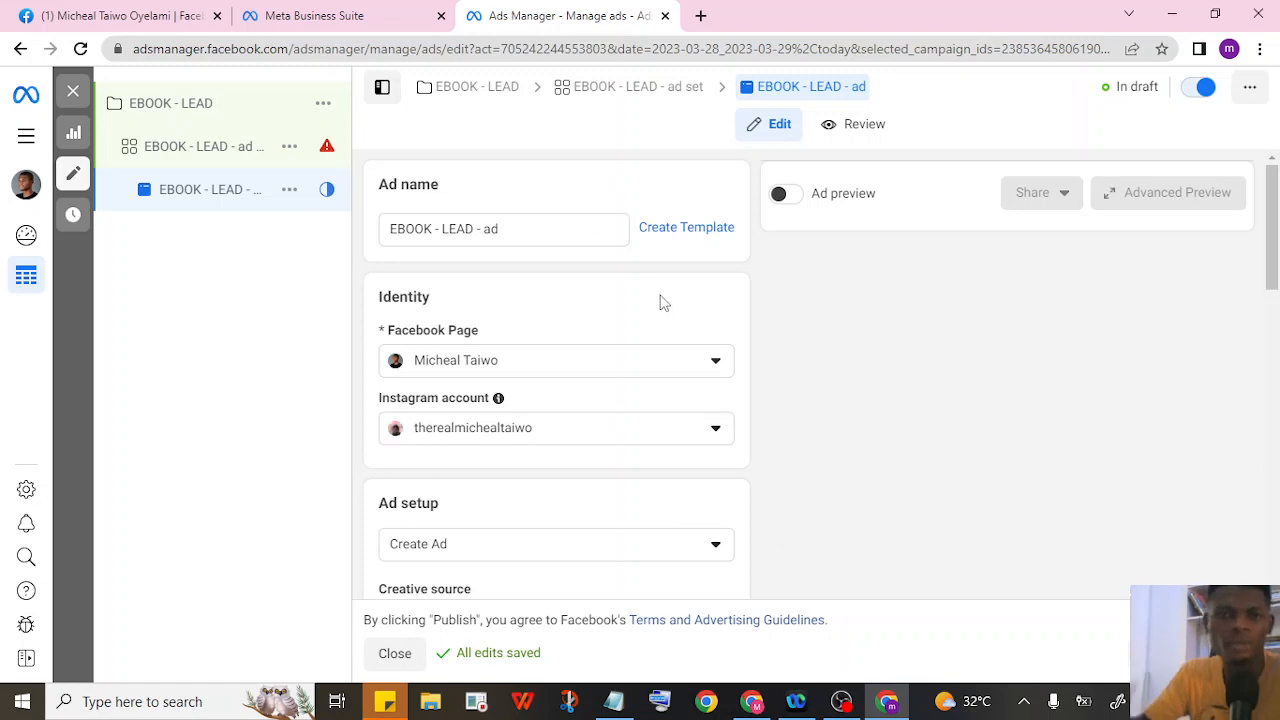
pyautogui.click(610, 357)
pyautogui.click(610, 357)
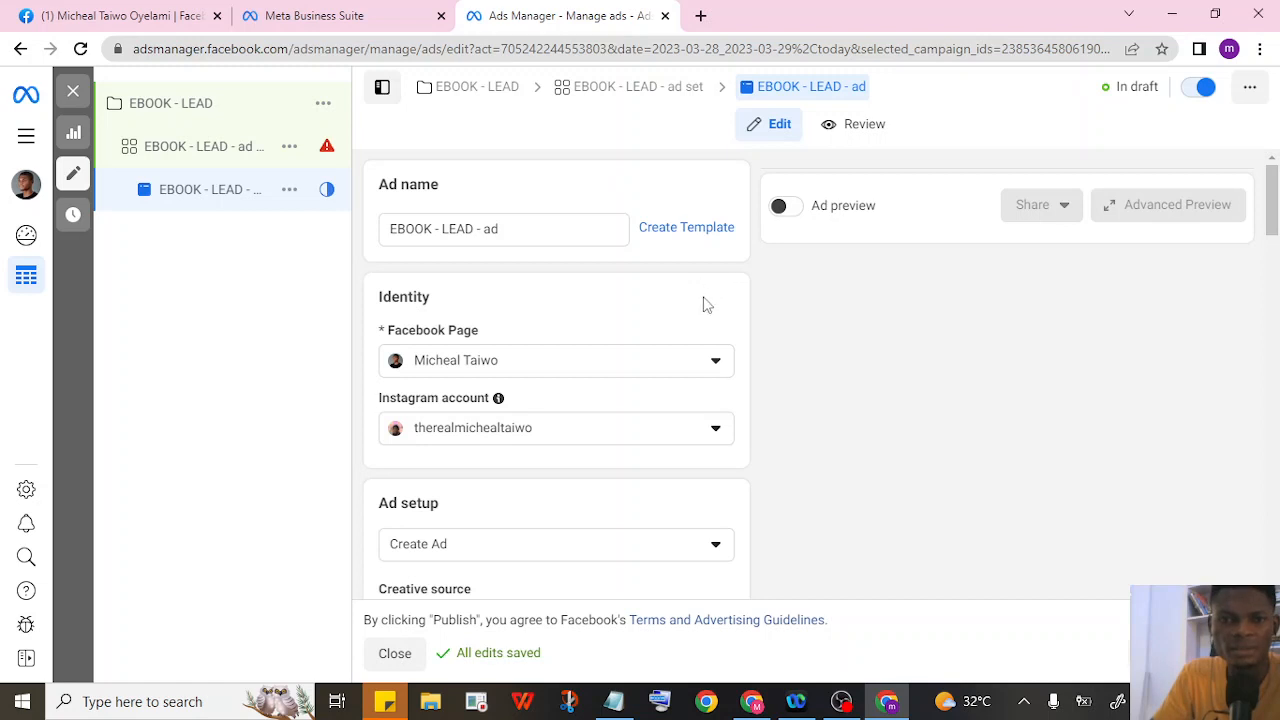
# Look over the ad's setup and its Ad creative fields for media, primary text, headline and description.
pyautogui.scroll(-2, 705, 303)
pyautogui.scroll(2, 737, 310)
pyautogui.scroll(-5, 730, 300)
pyautogui.scroll(-3, 728, 300)
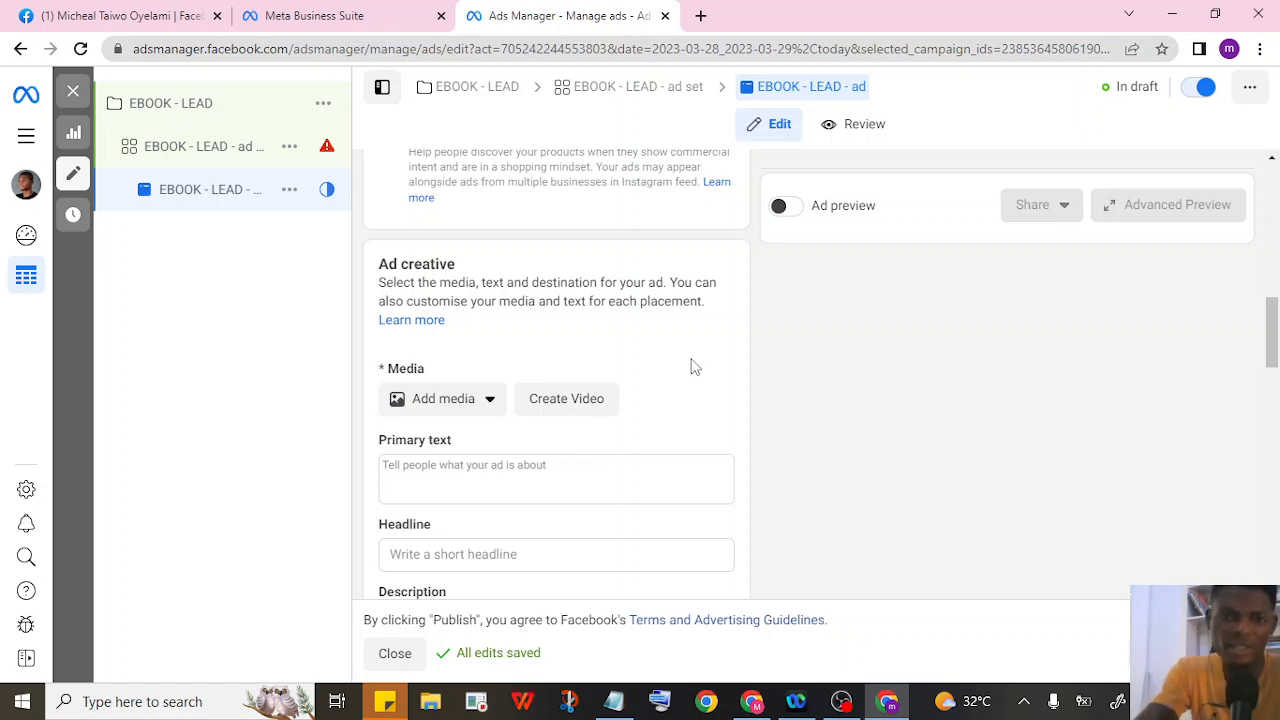
pyautogui.click(501, 472)
pyautogui.scroll(-2, 682, 410)
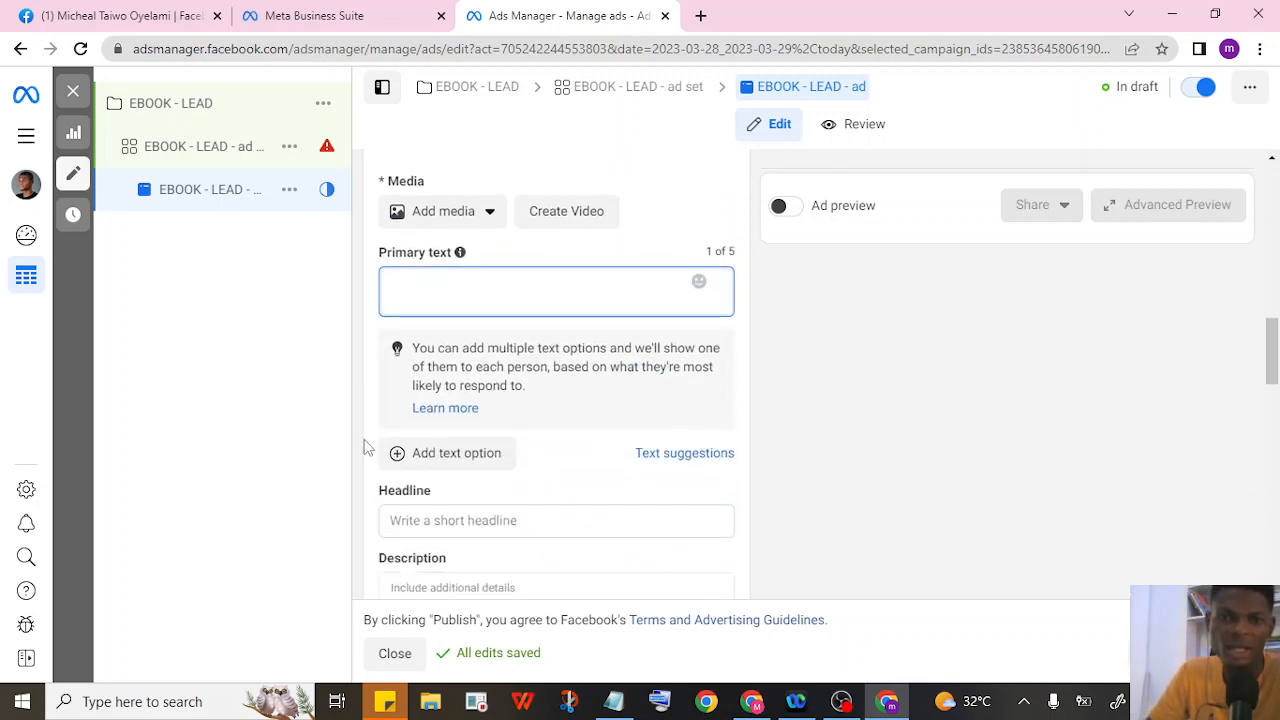
pyautogui.scroll(-1, 365, 447)
pyautogui.click(511, 428)
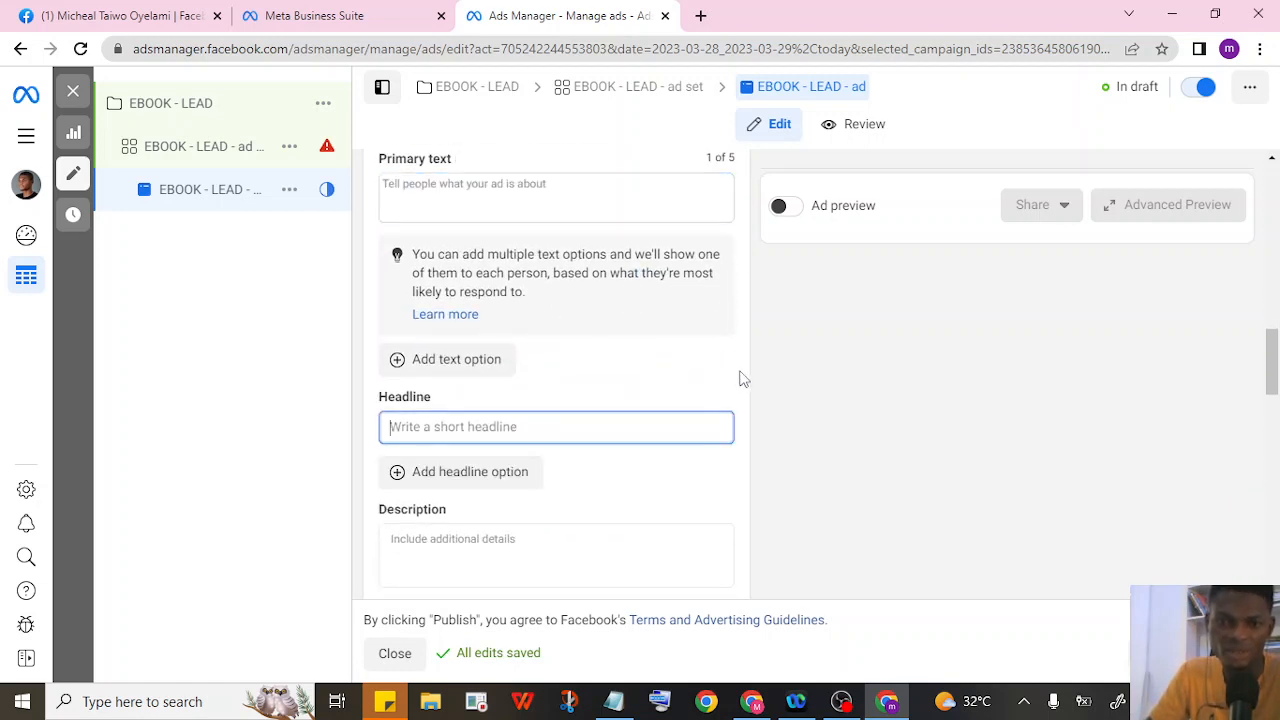
pyautogui.scroll(2, 740, 377)
pyautogui.scroll(-2, 740, 377)
pyautogui.scroll(2, 737, 374)
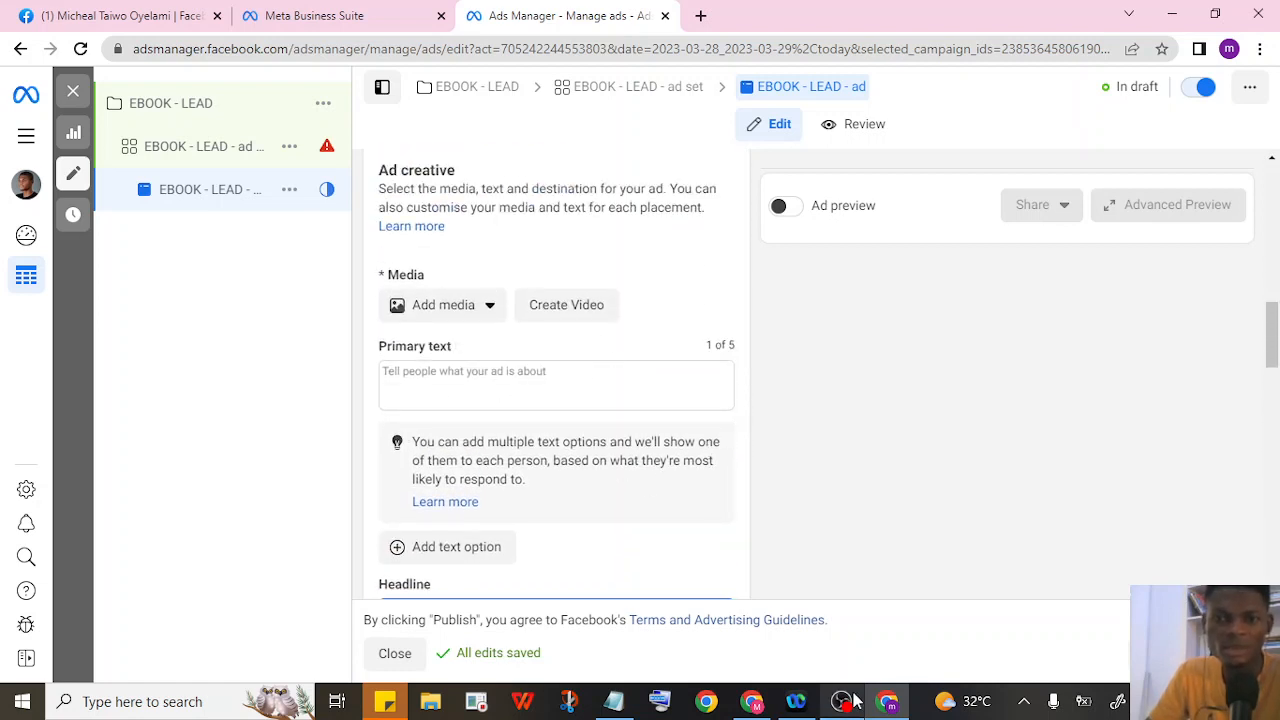
# Switch to ChatGPT in the other browser window, open the "Traffic Ebook Ad." conversation and reload it.
pyautogui.moveTo(755, 706)
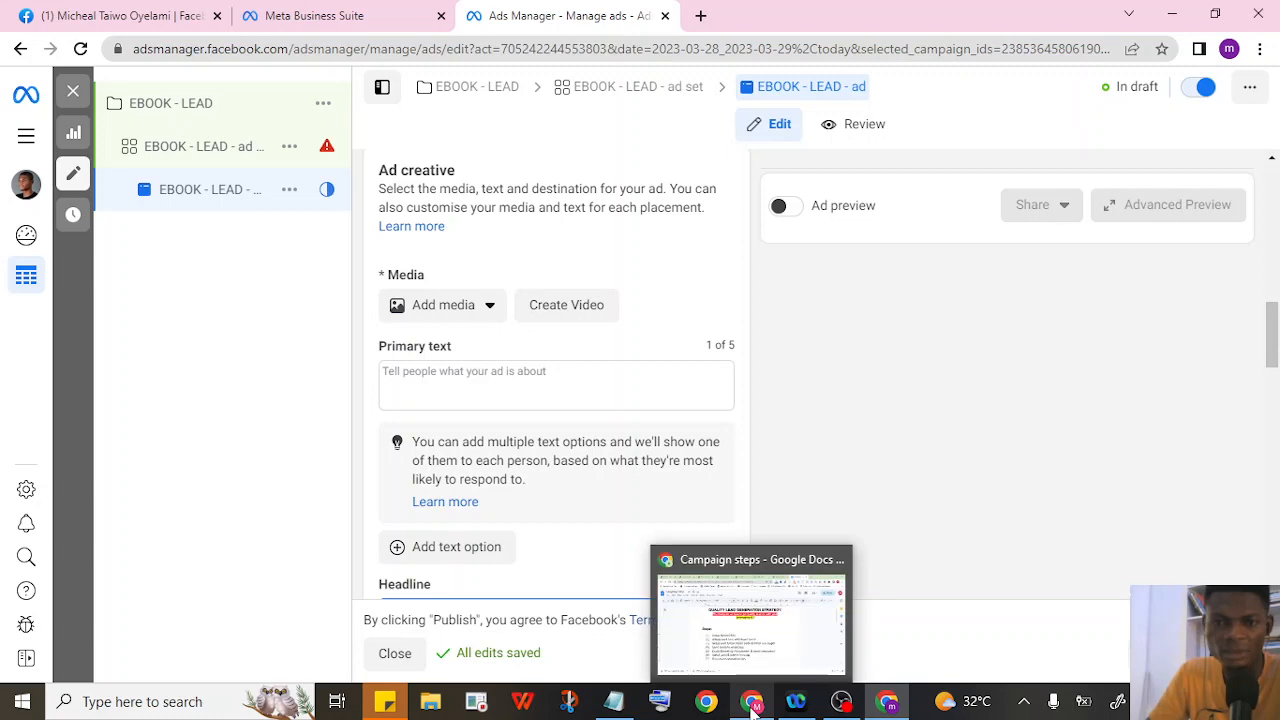
pyautogui.click(752, 665)
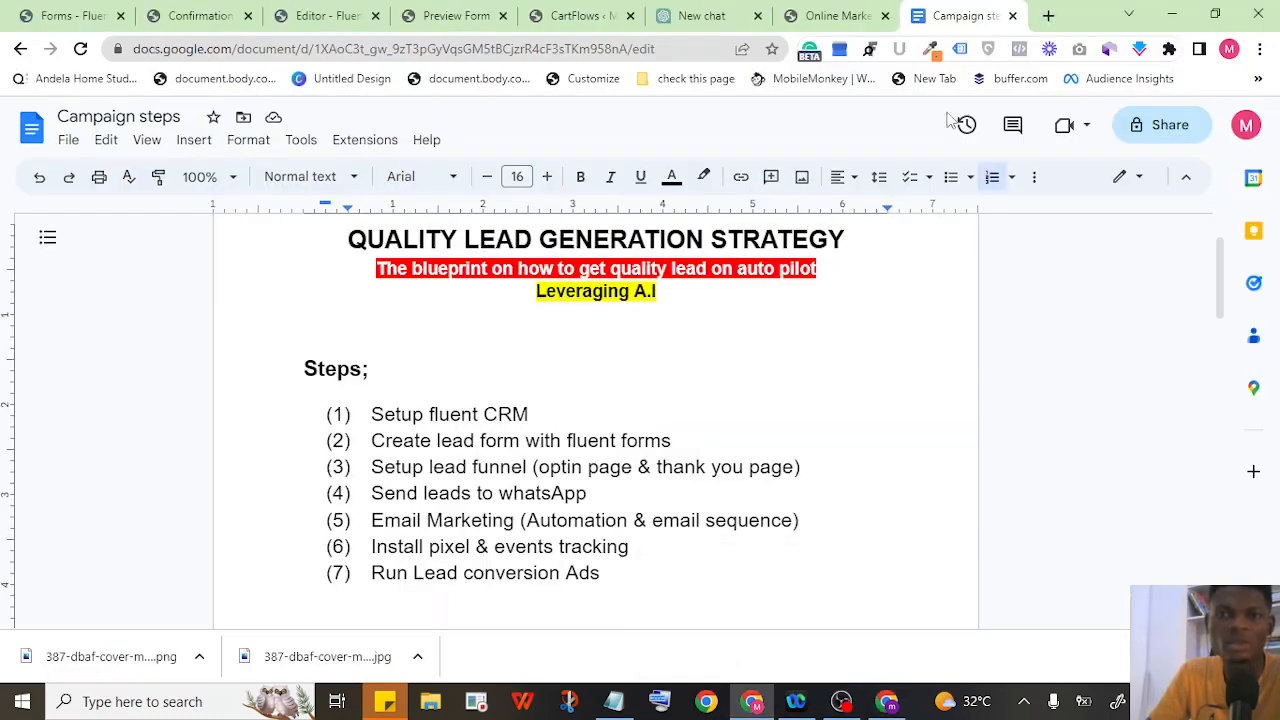
pyautogui.click(704, 13)
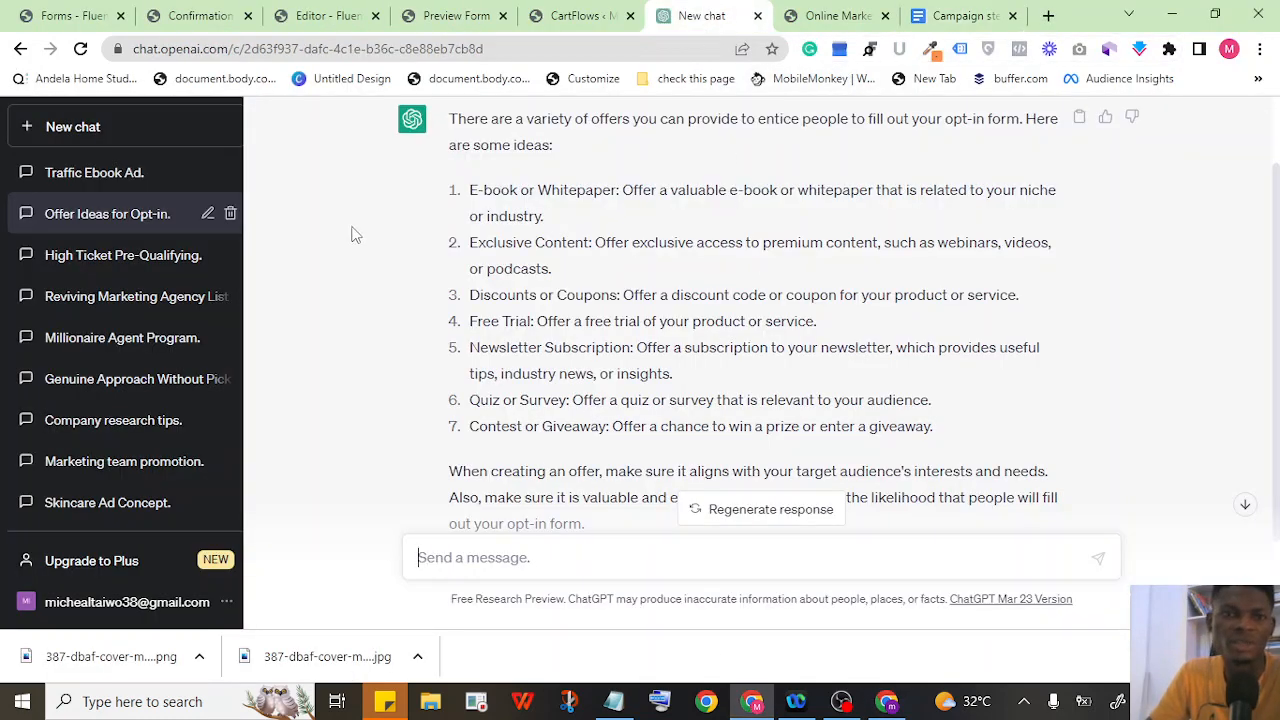
pyautogui.click(115, 178)
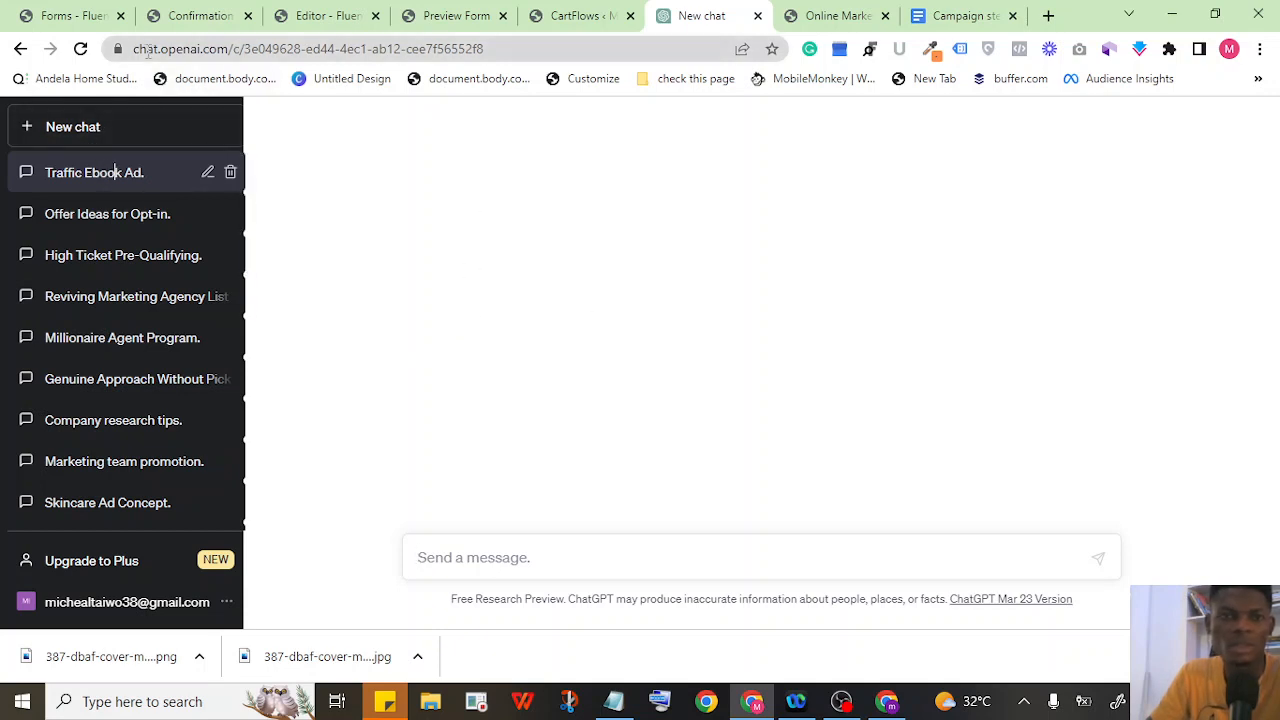
pyautogui.click(81, 49)
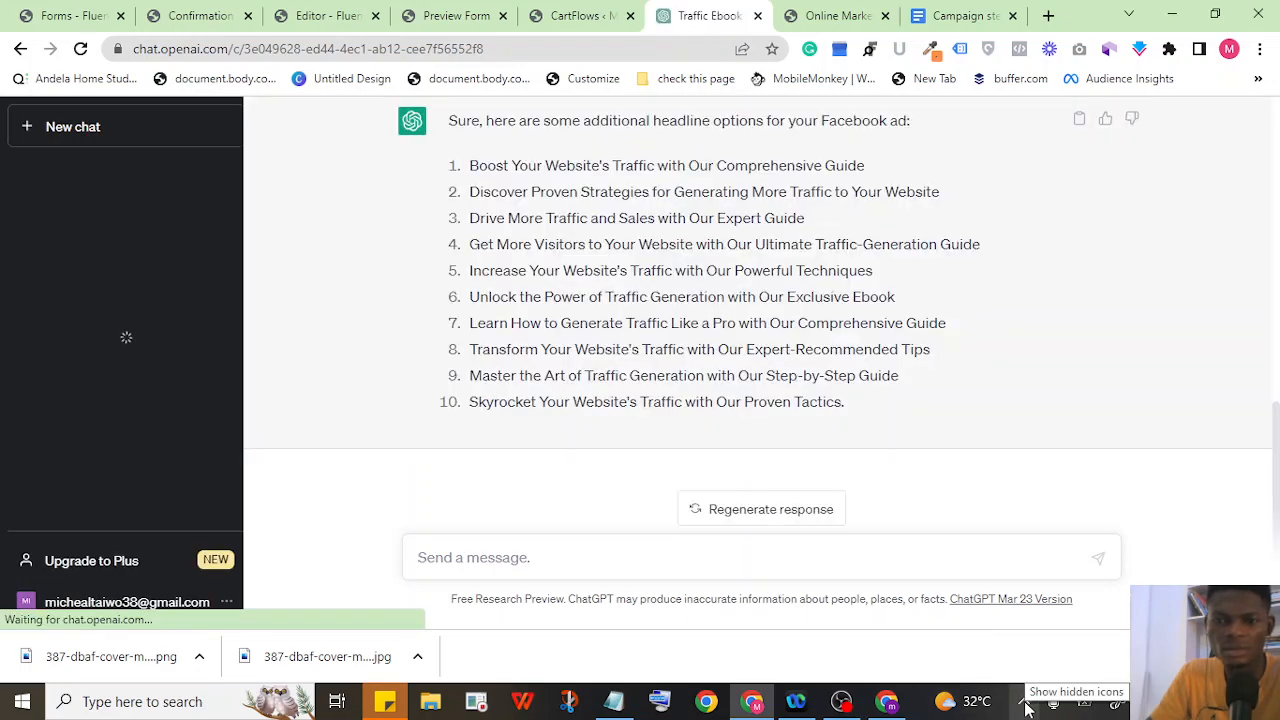
# Read through the conversation's prompts, the generated Facebook ad copy and the headline suggestions.
pyautogui.scroll(10, 537, 290)
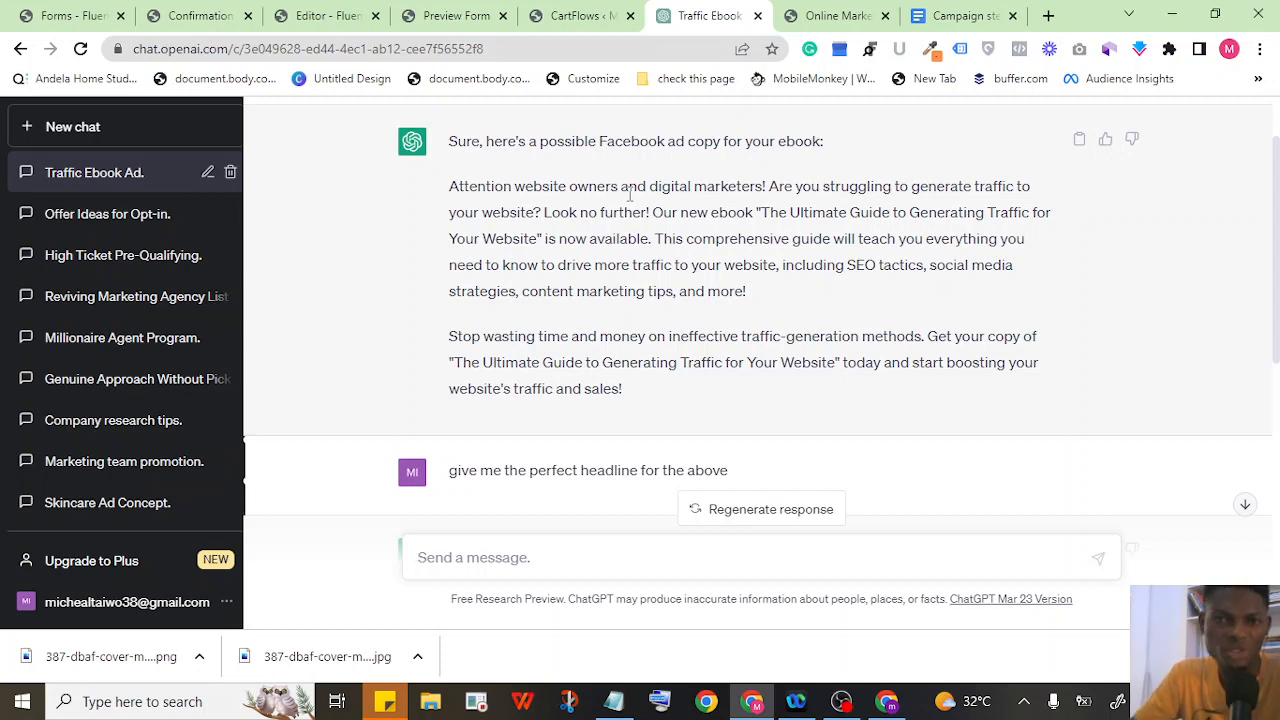
pyautogui.scroll(1, 520, 205)
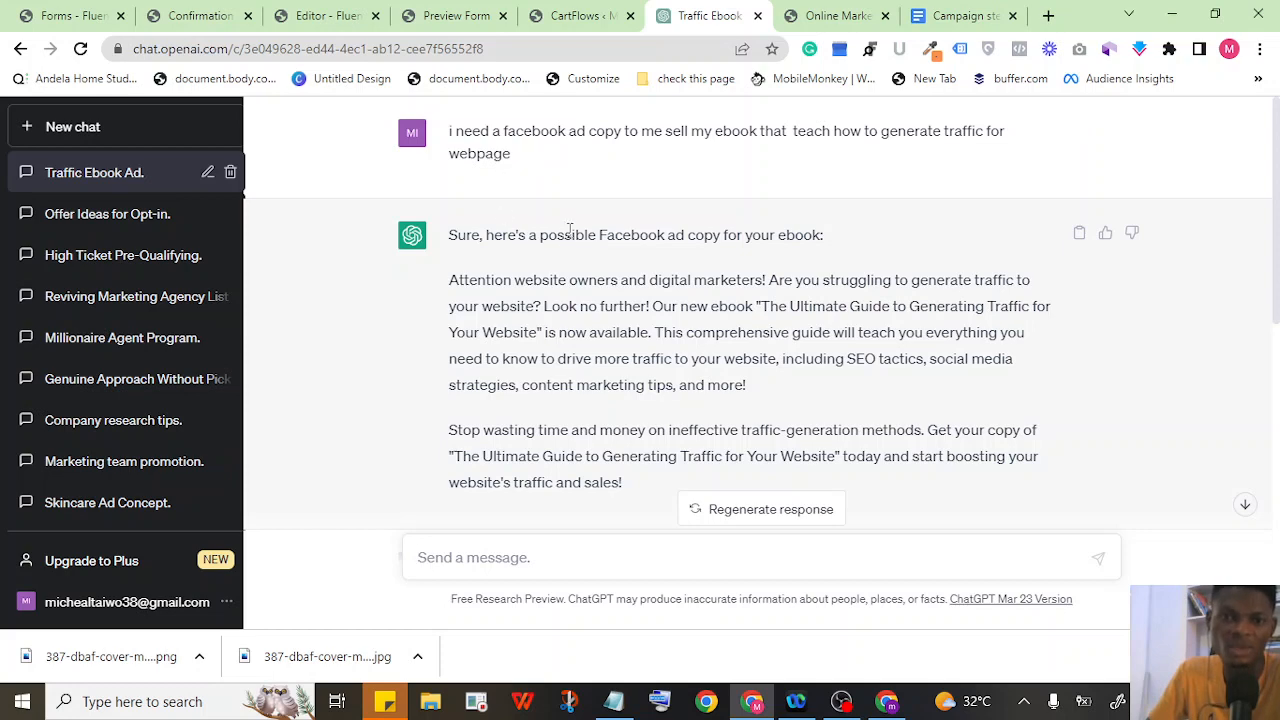
pyautogui.scroll(-1, 562, 256)
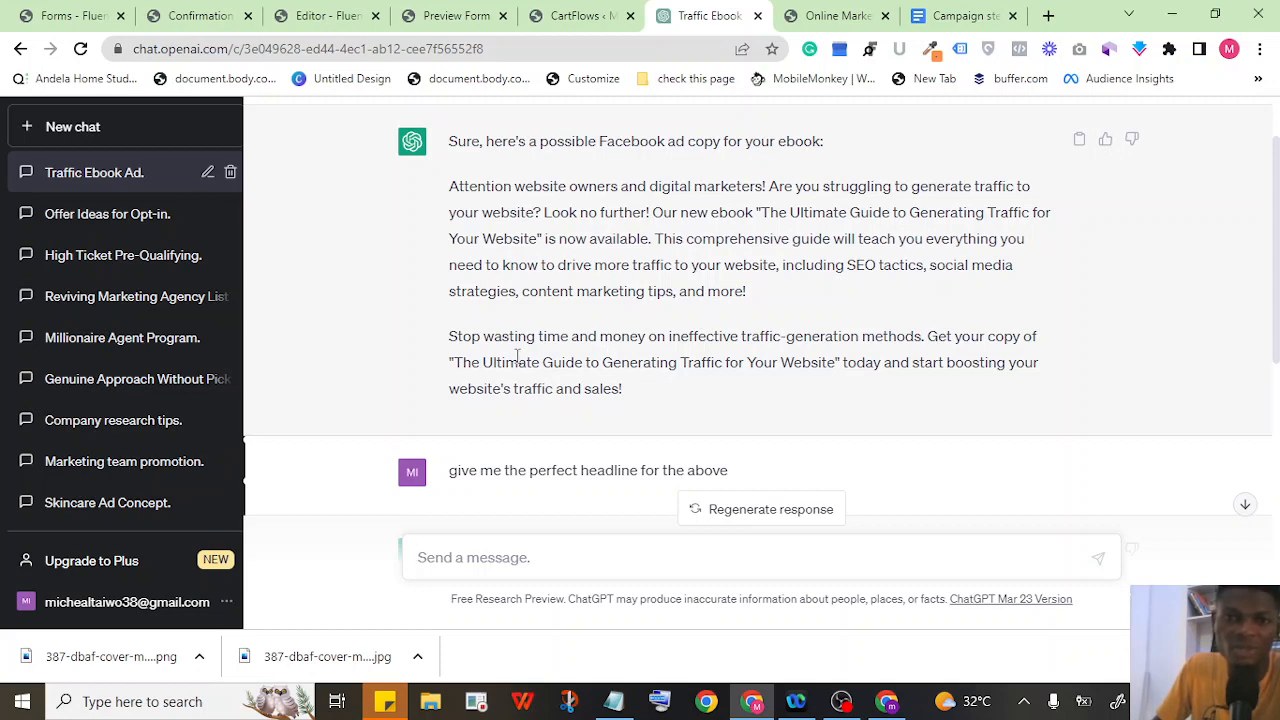
pyautogui.scroll(-3, 552, 334)
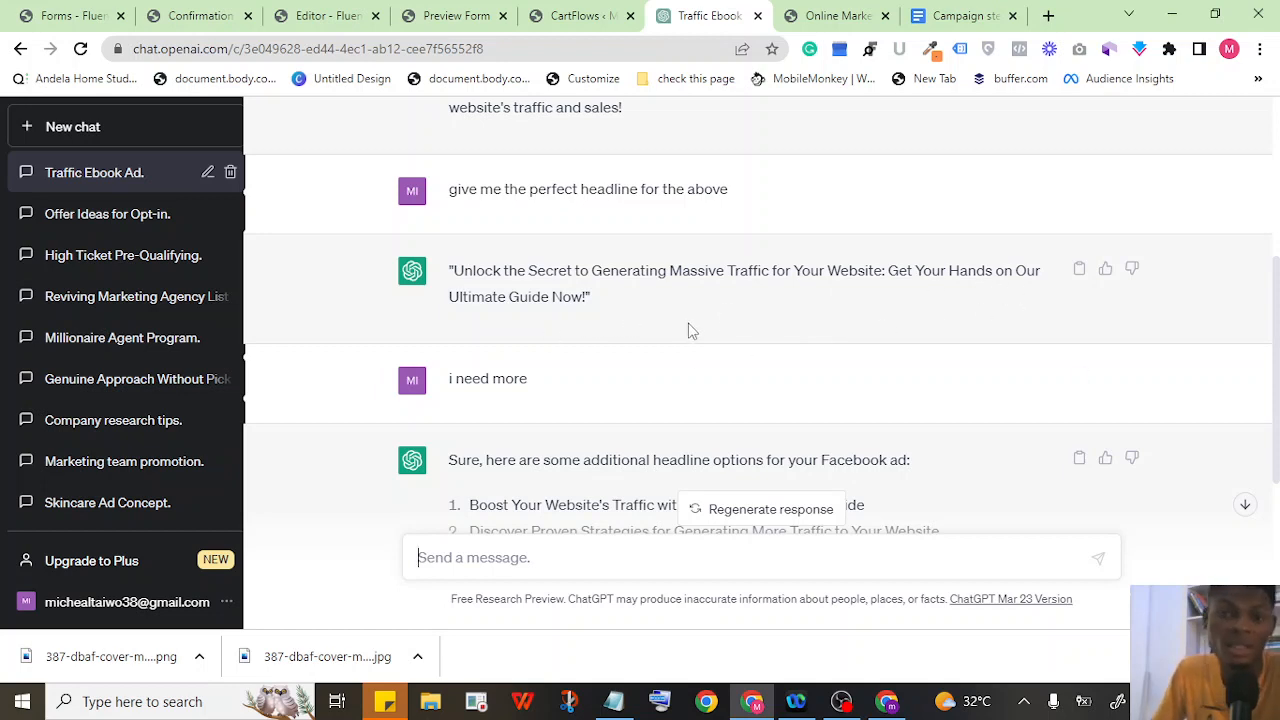
pyautogui.scroll(-1, 590, 330)
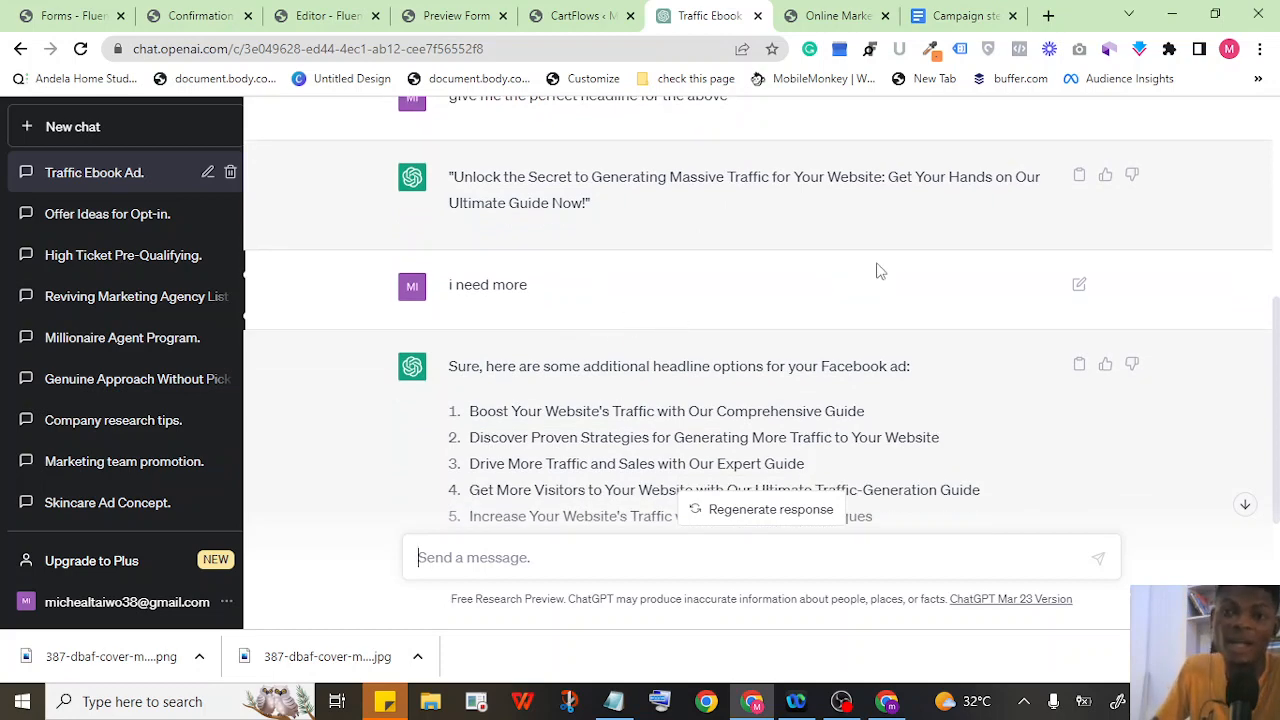
pyautogui.scroll(-1, 880, 271)
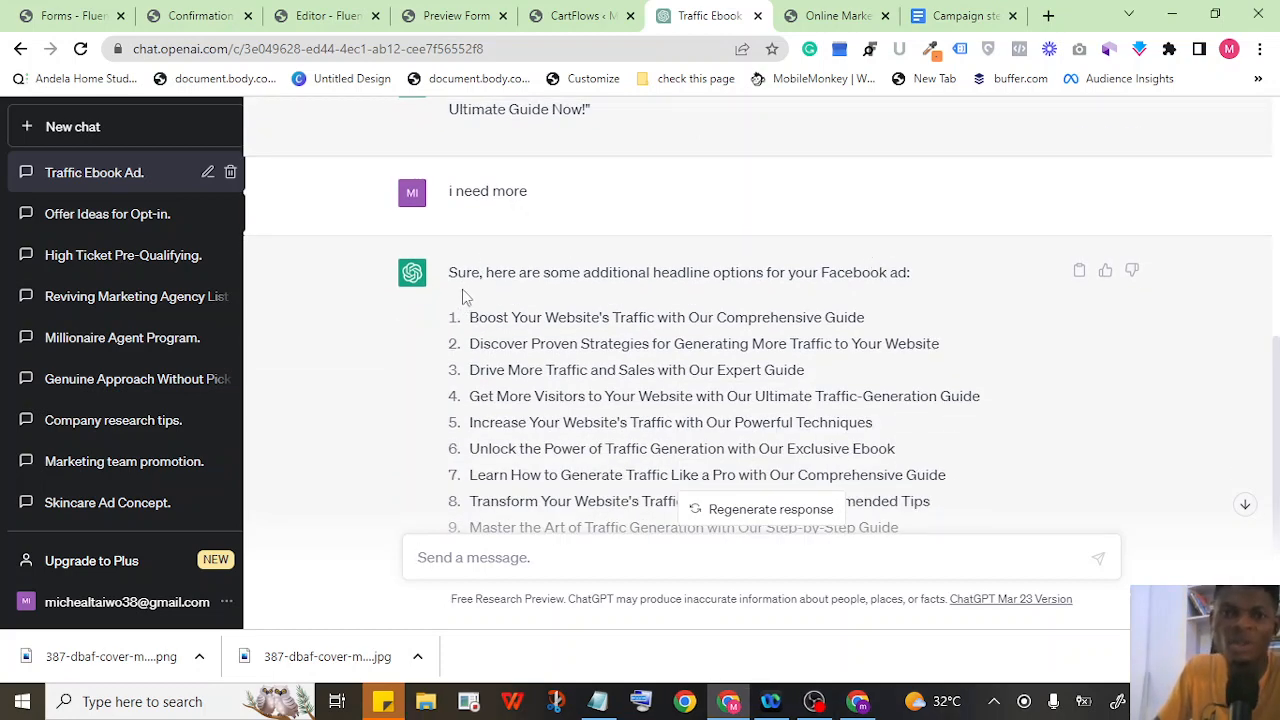
pyautogui.scroll(-1, 535, 214)
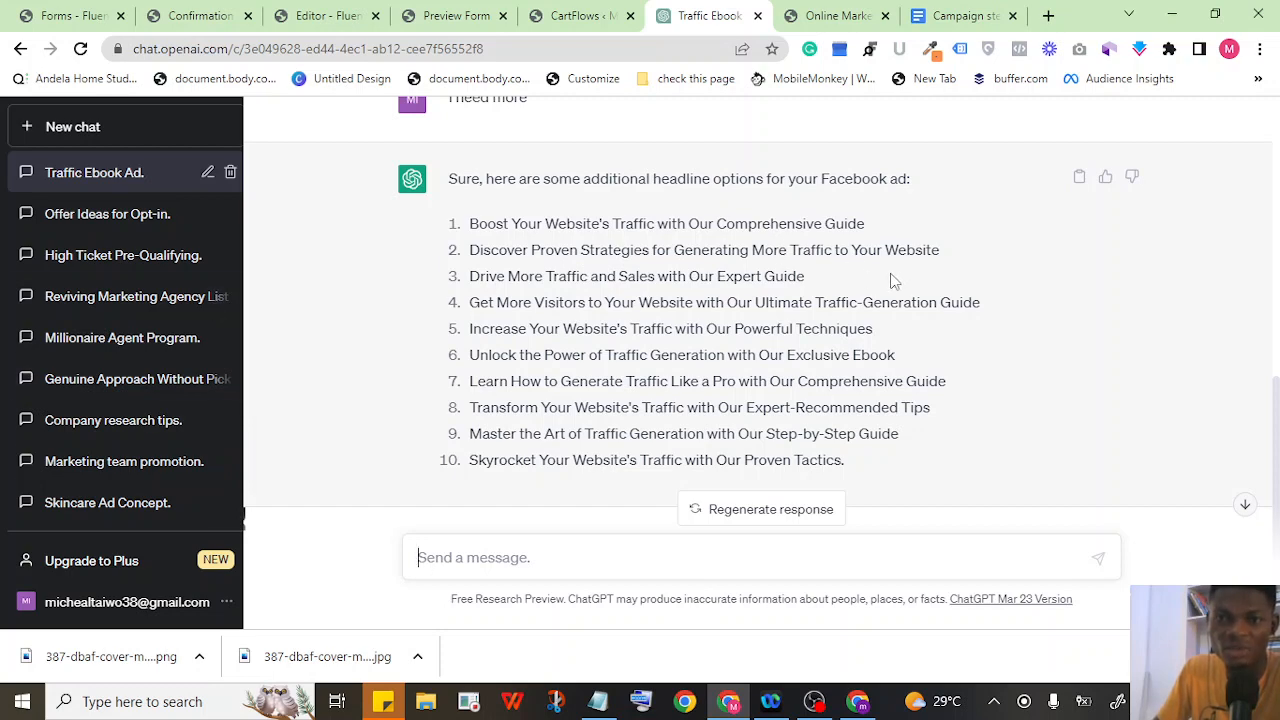
pyautogui.scroll(-1, 600, 275)
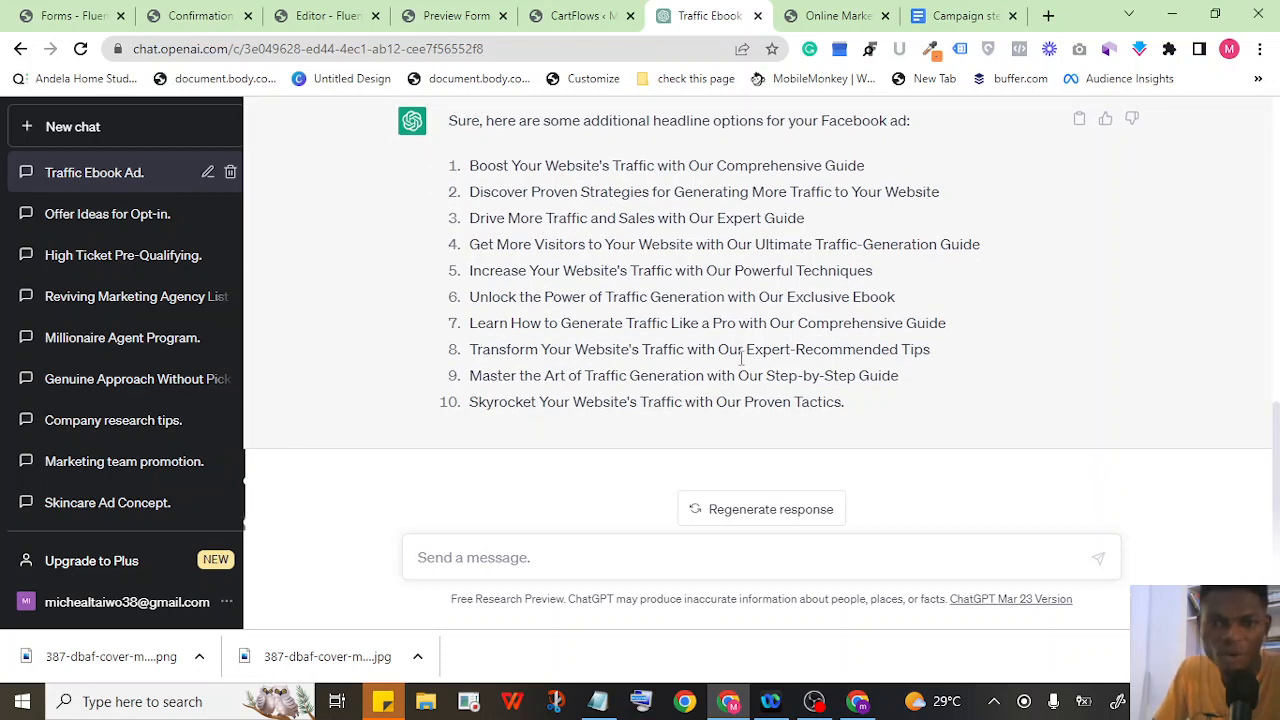
pyautogui.scroll(3, 514, 371)
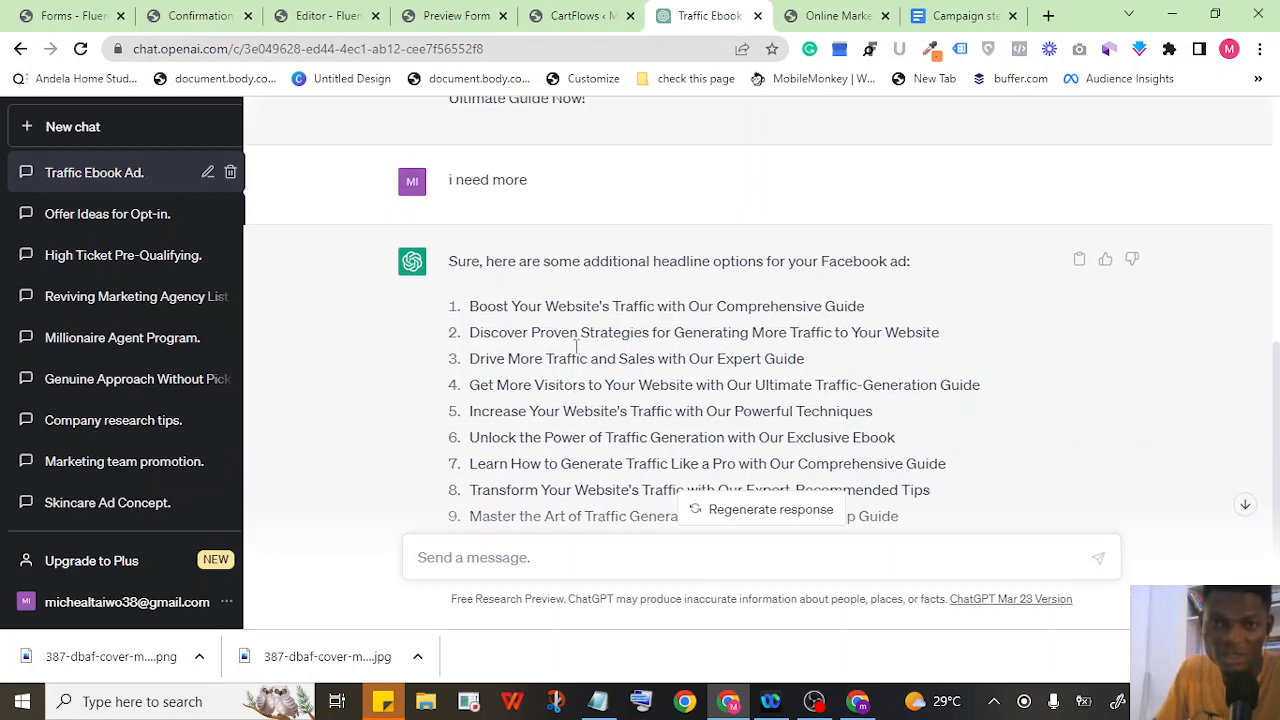
pyautogui.scroll(5, 576, 347)
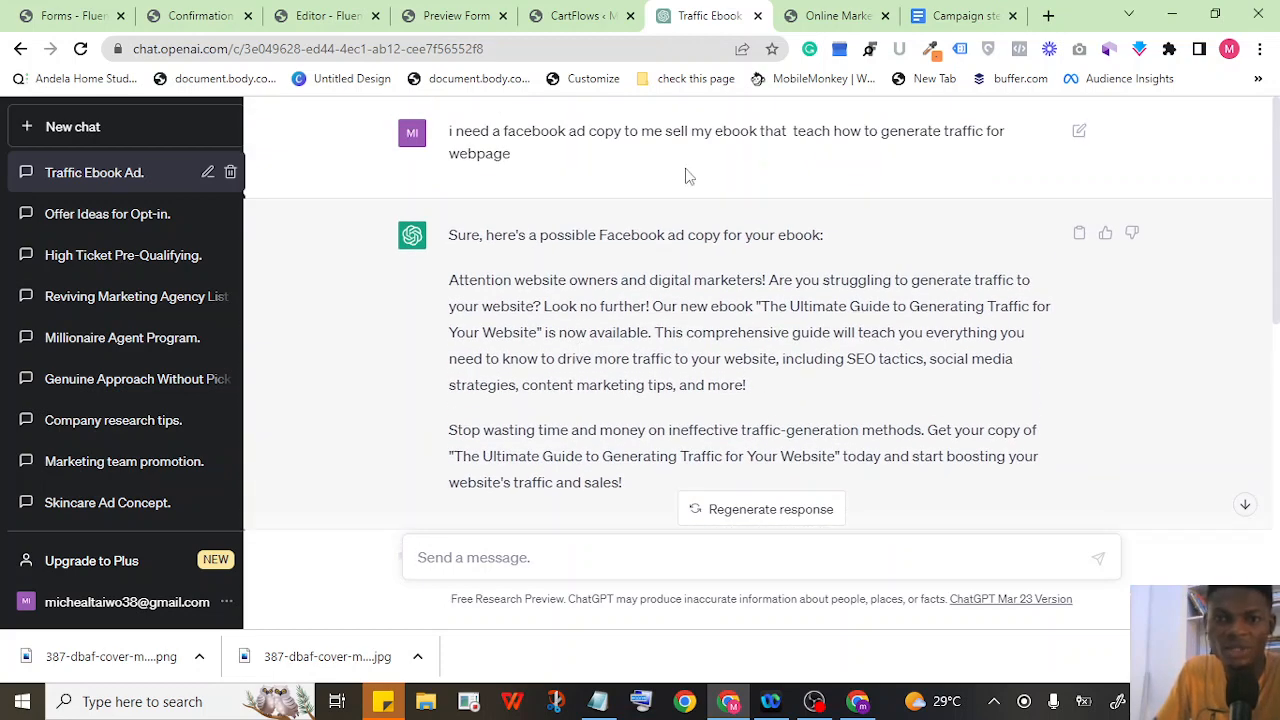
# Copy both paragraphs of the generated ad copy, from "Attention website owners" through "traffic and sales!".
pyautogui.scroll(-1, 496, 268)
pyautogui.moveTo(449, 186); pyautogui.dragTo(641, 394)
pyautogui.rightClick(541, 226)
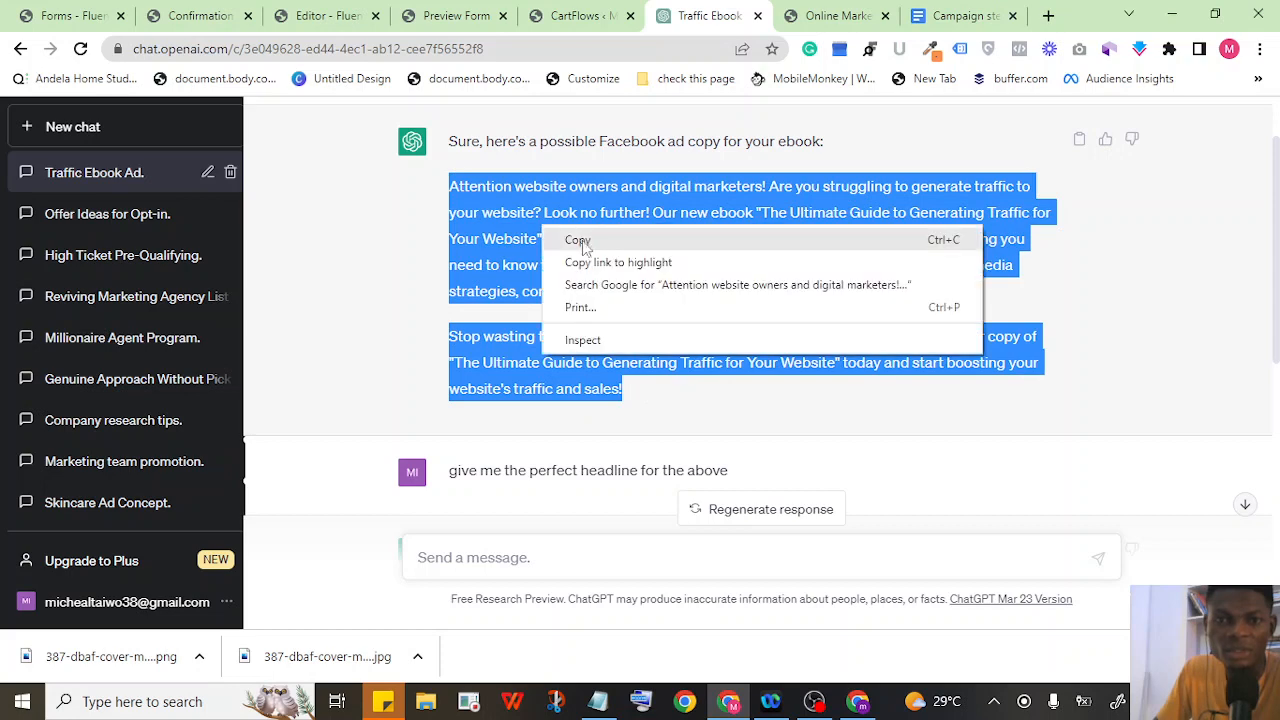
pyautogui.click(592, 248)
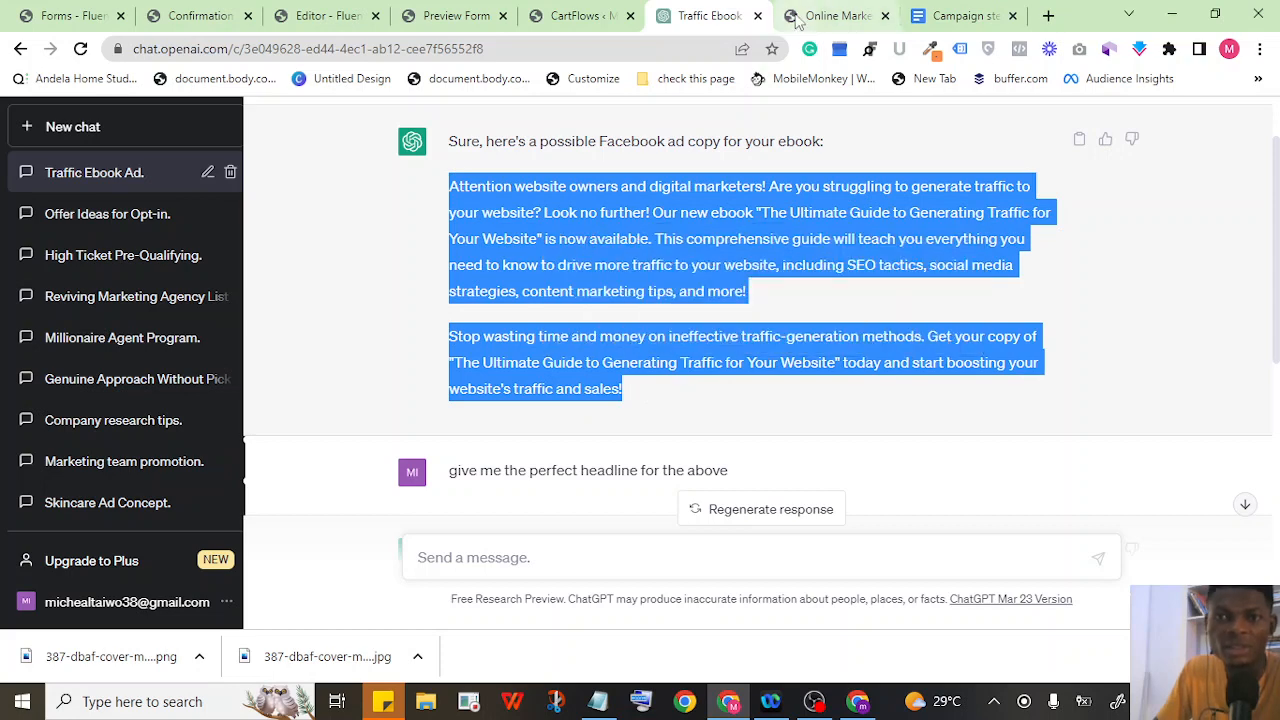
# Switch back to Ads Manager and paste the copied ebook ad copy as the ad's primary text.
pyautogui.click(858, 701)
pyautogui.click(440, 376)
pyautogui.rightClick(432, 380)
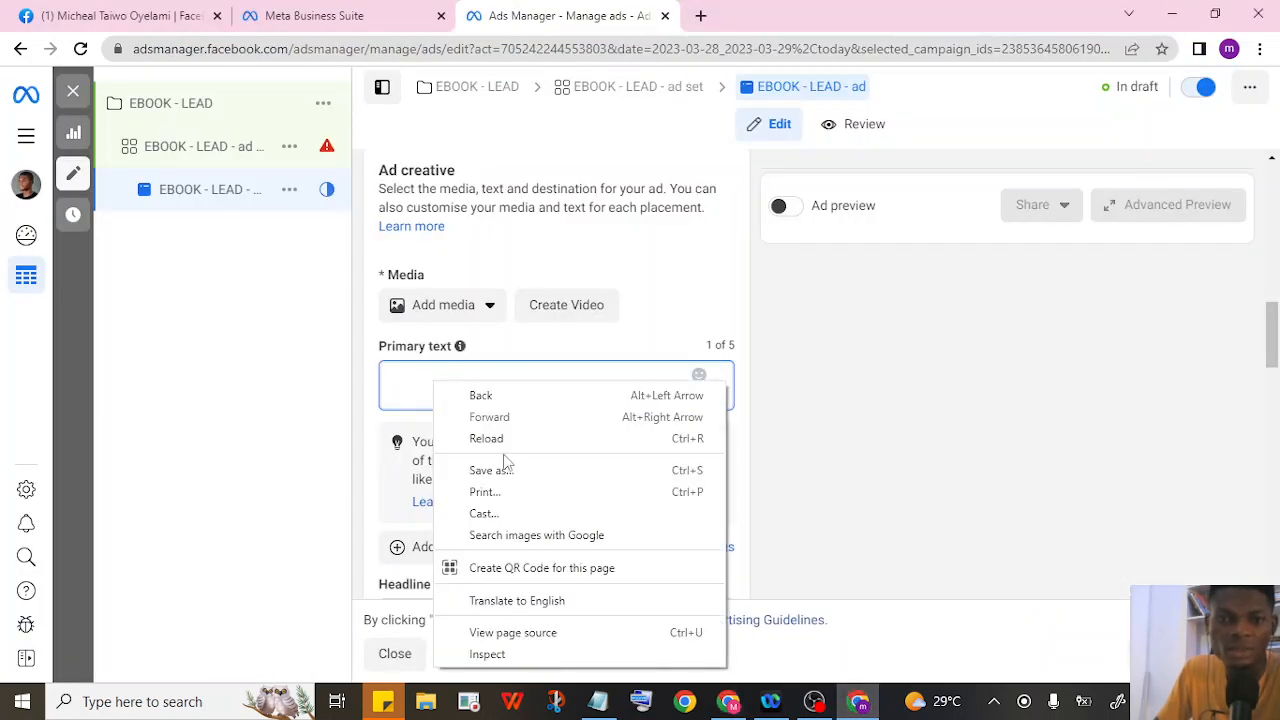
pyautogui.click(395, 373)
pyautogui.rightClick(395, 373)
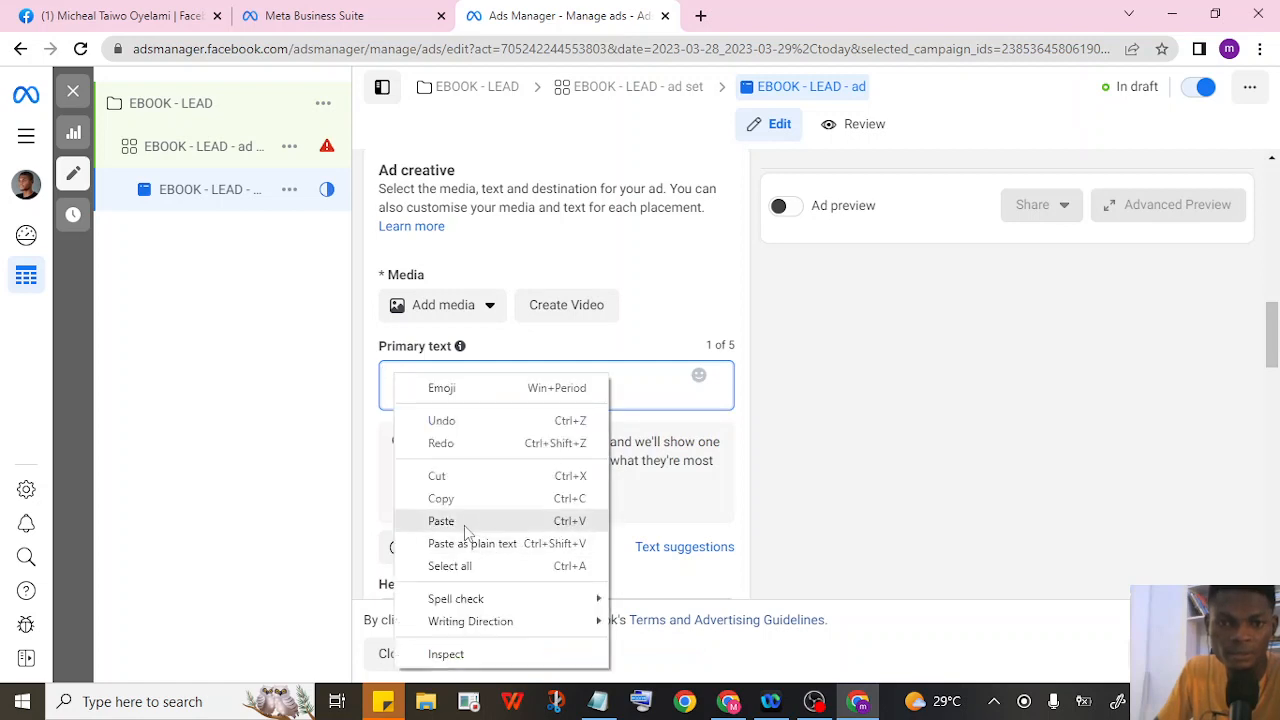
pyautogui.click(545, 520)
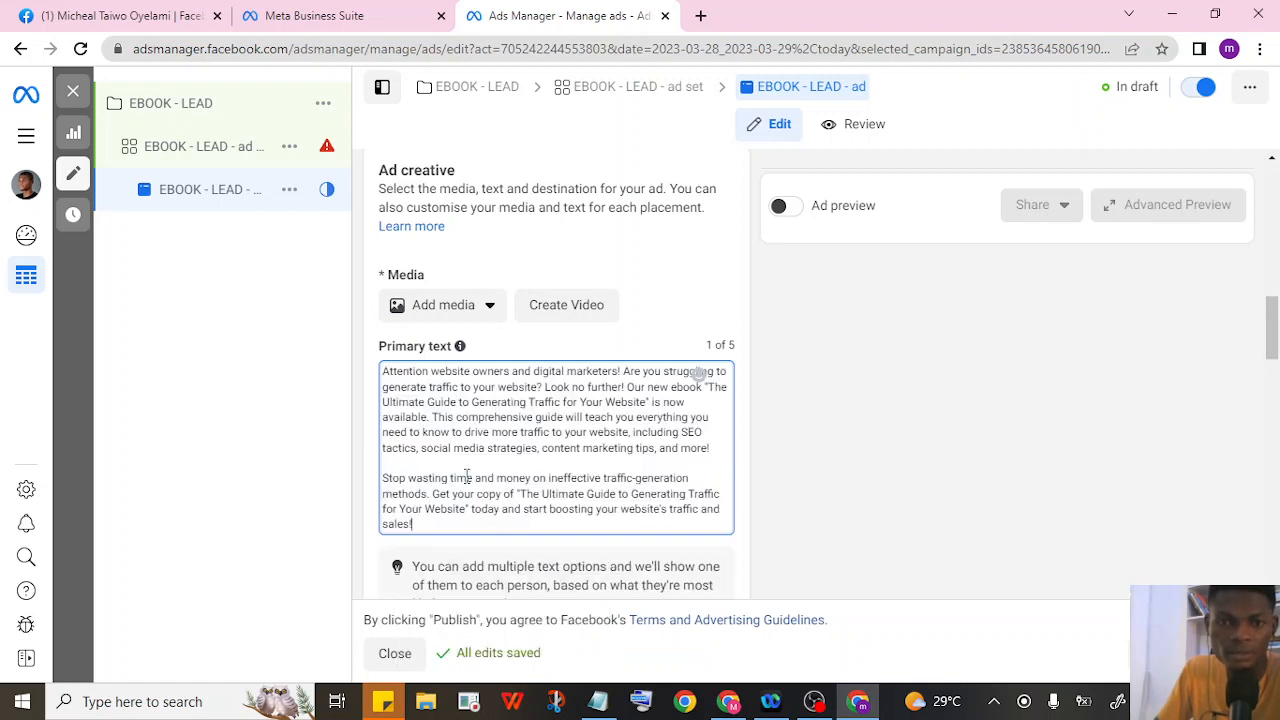
# Split the primary text's opening so "Are you struggling" and "Look no further!" each begin a new paragraph after a blank line.
pyautogui.moveTo(622, 372); pyautogui.dragTo(627, 374)
pyautogui.click(623, 374)
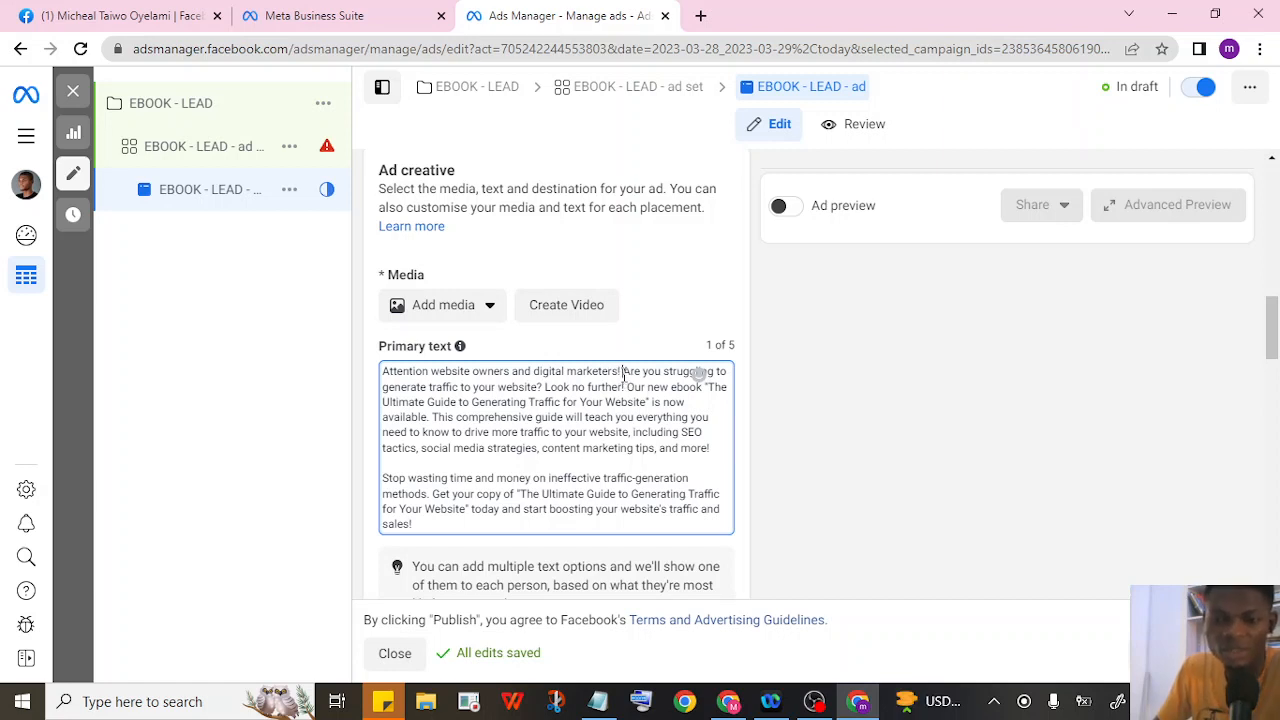
pyautogui.press('Return')
pyautogui.press('Return')
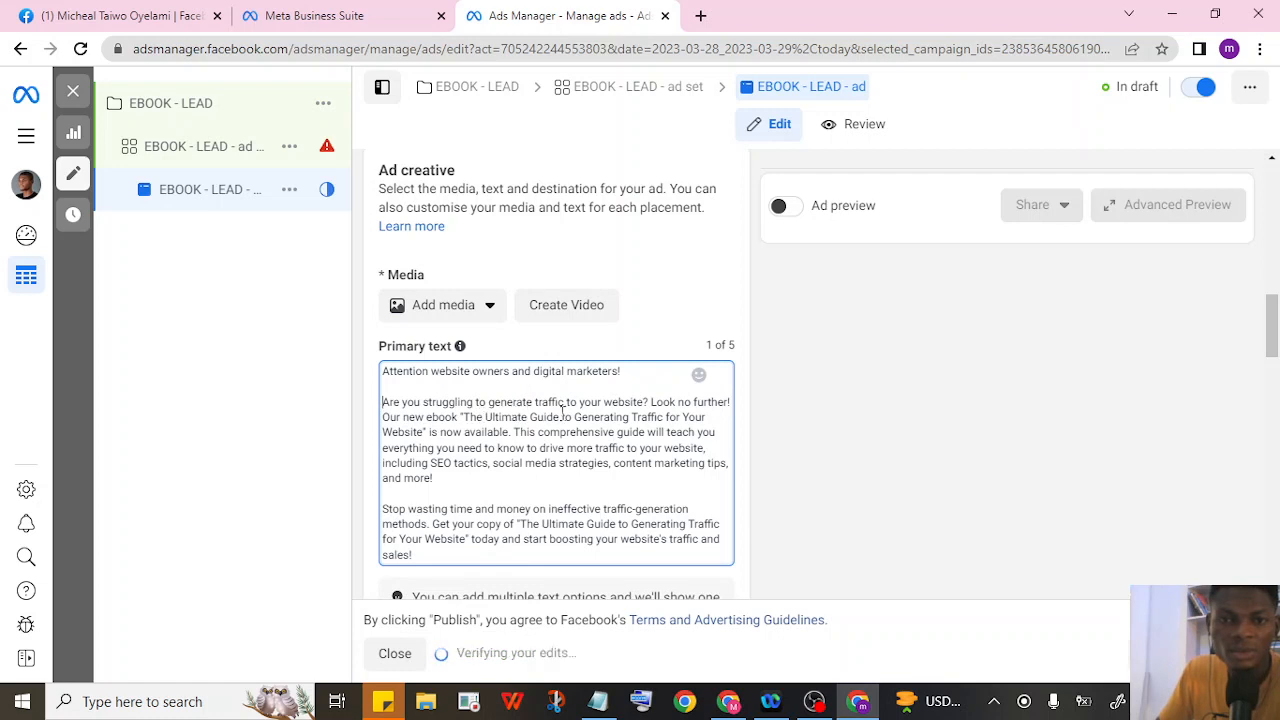
pyautogui.press('Return')
pyautogui.press('Return')
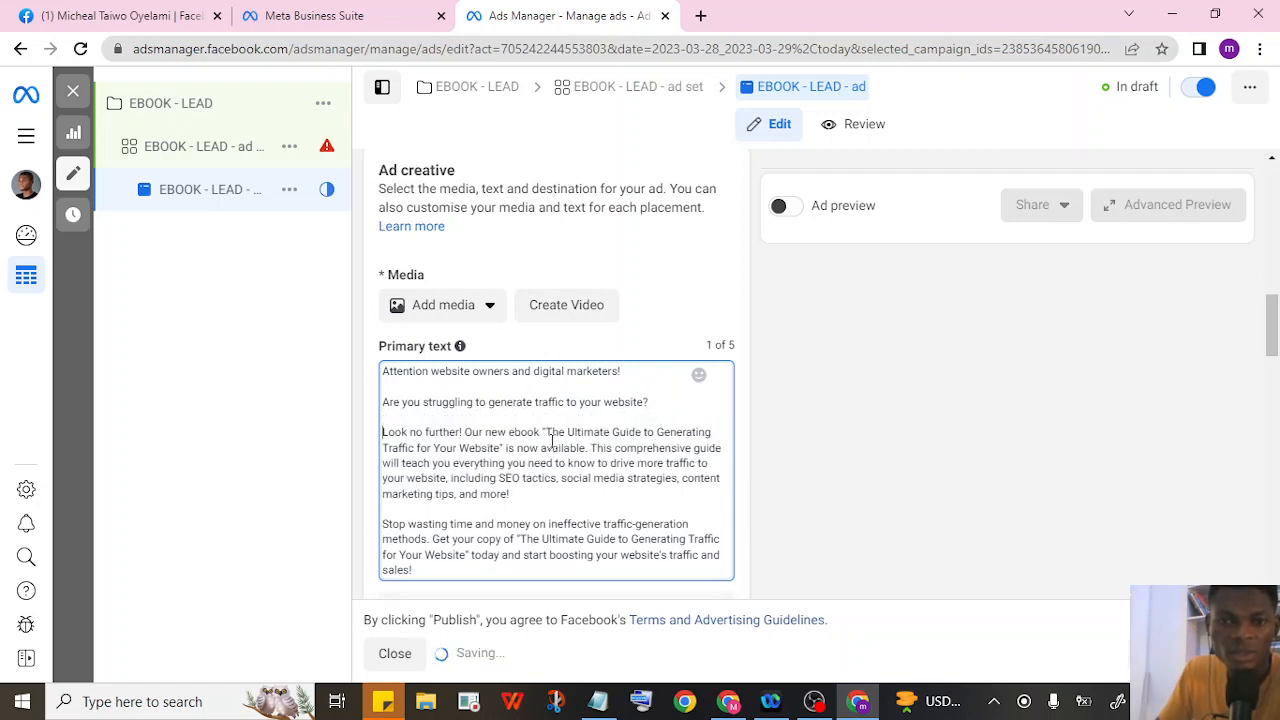
# Put the quoted ebook title on its own line in the primary text, with a blank line before "is now available.".
pyautogui.press('Return')
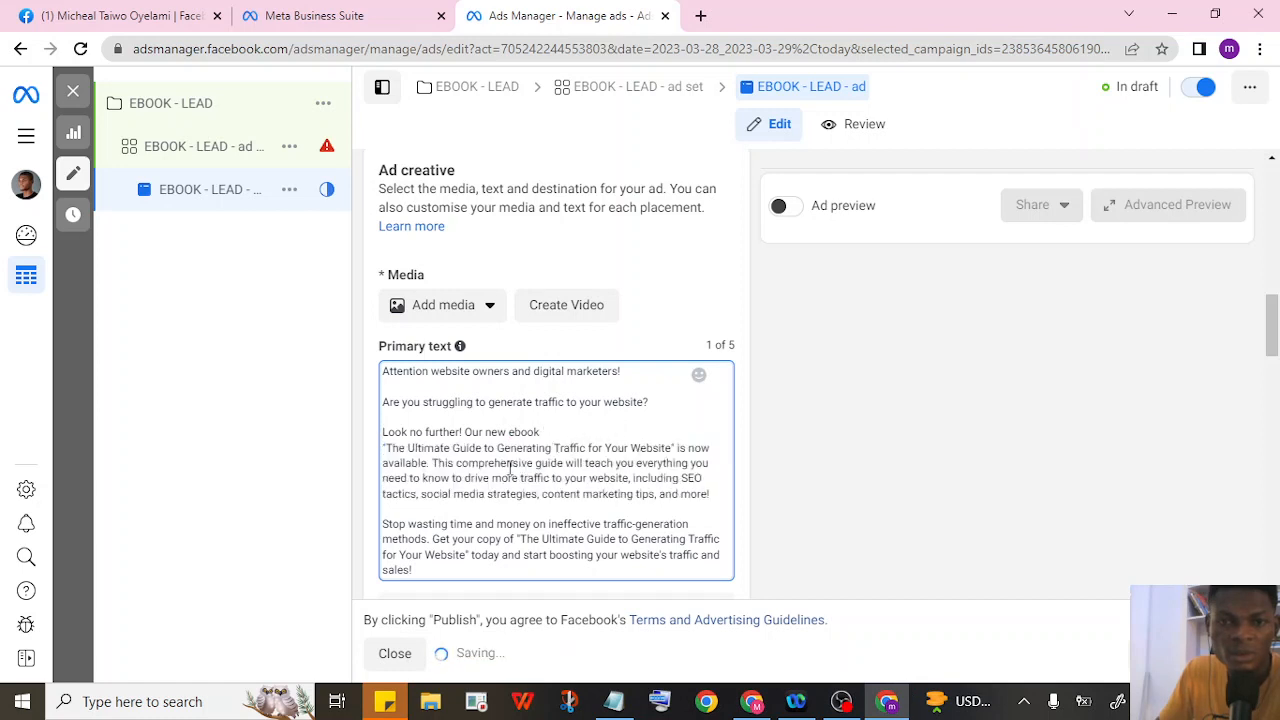
pyautogui.press('Return')
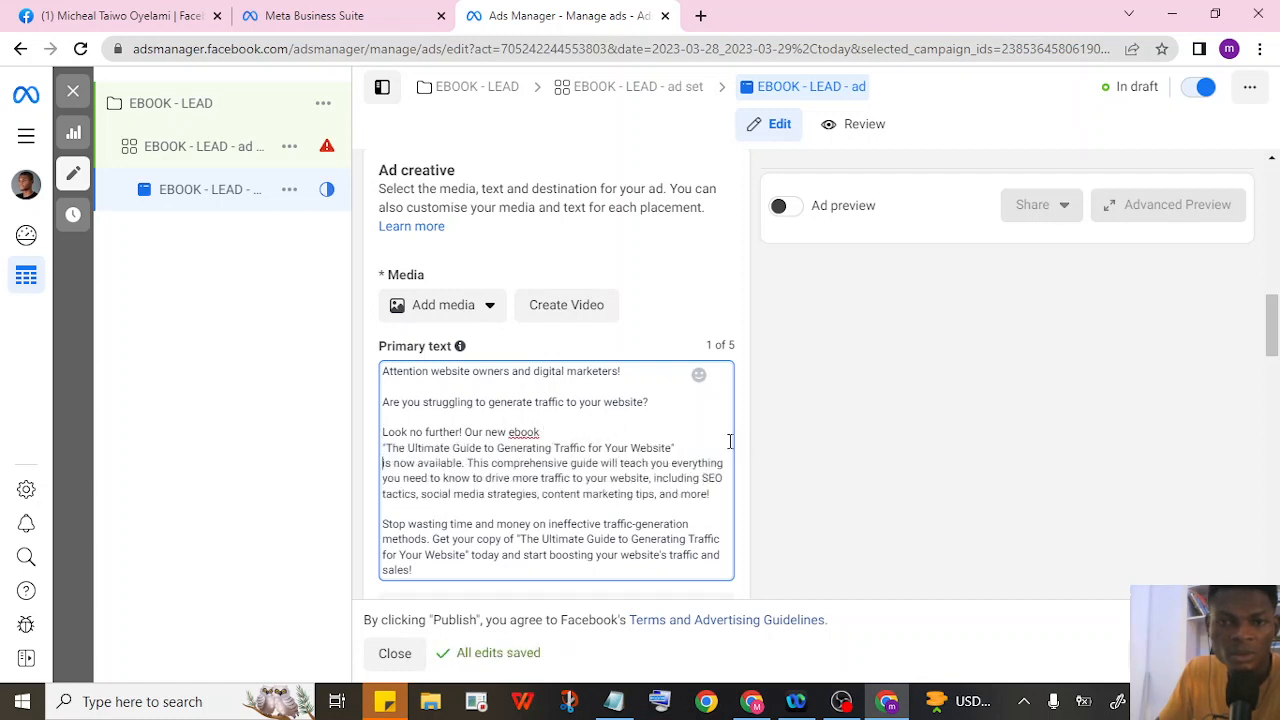
pyautogui.press('Return')
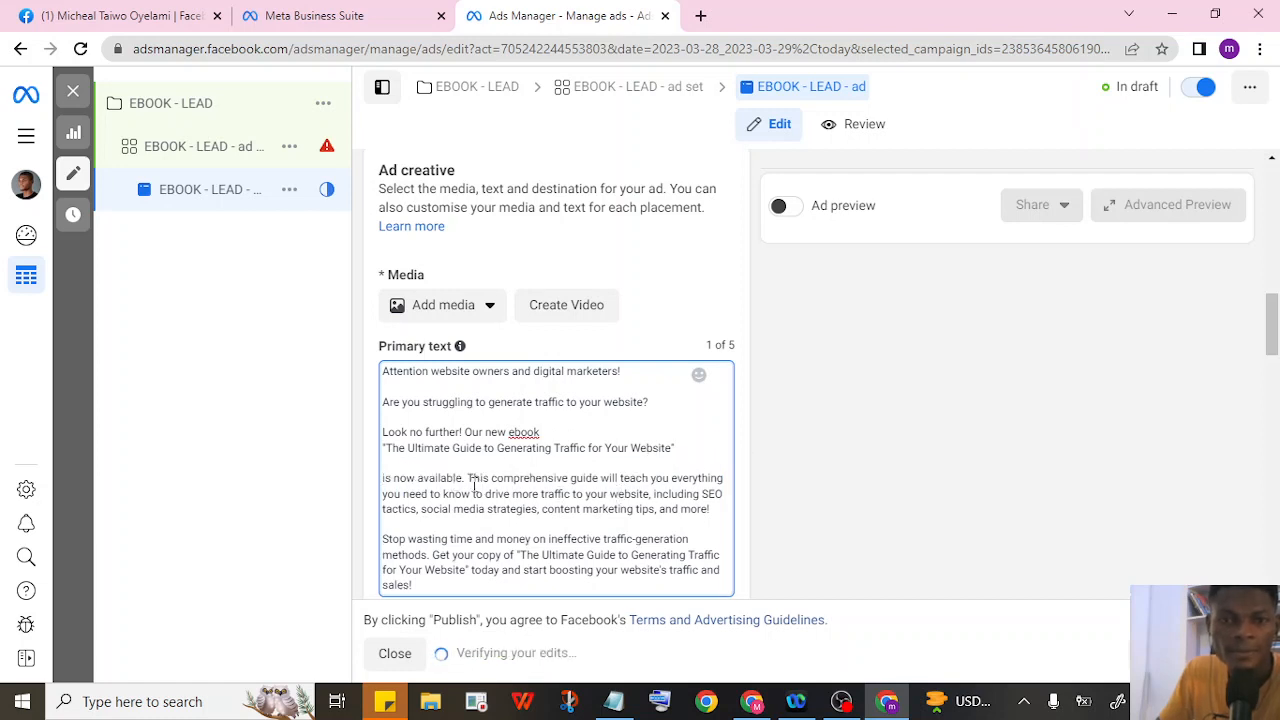
# Start new paragraphs at "This comprehensive guide" and "Get your copy of" in the primary text, each preceded by a blank line.
pyautogui.click(470, 480)
pyautogui.press('Return')
pyautogui.press('Return')
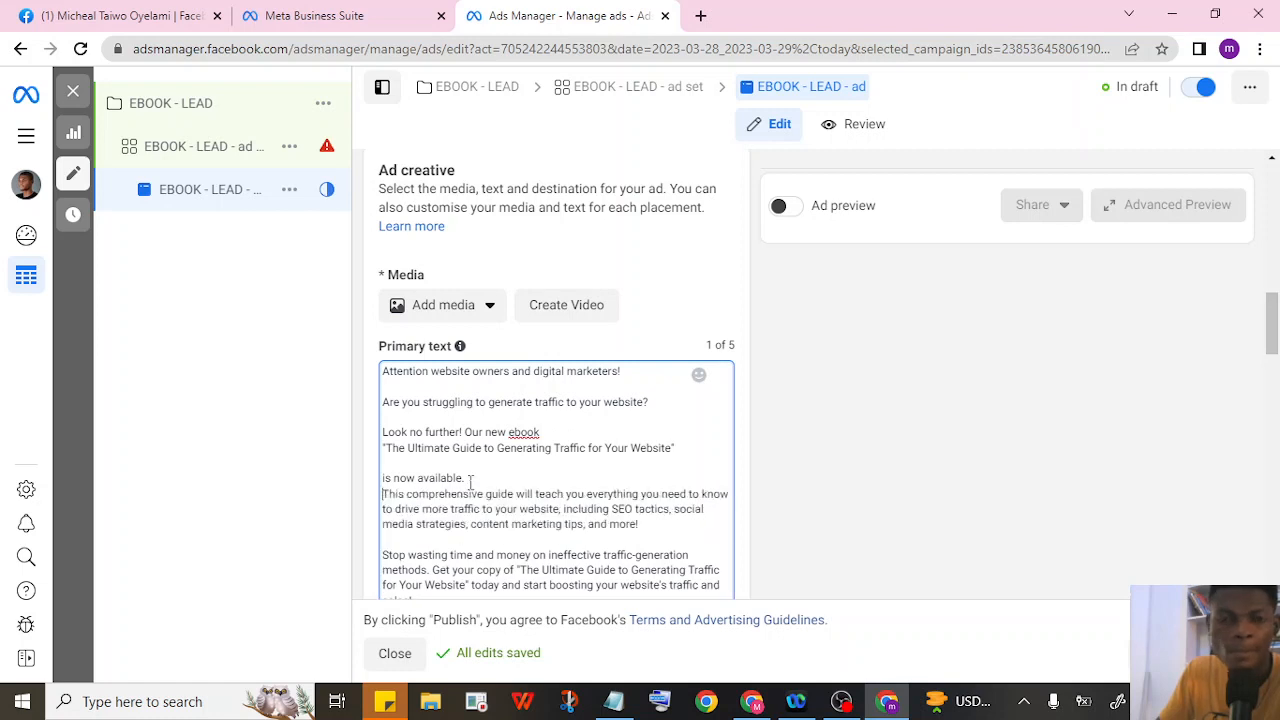
pyautogui.scroll(-1, 574, 477)
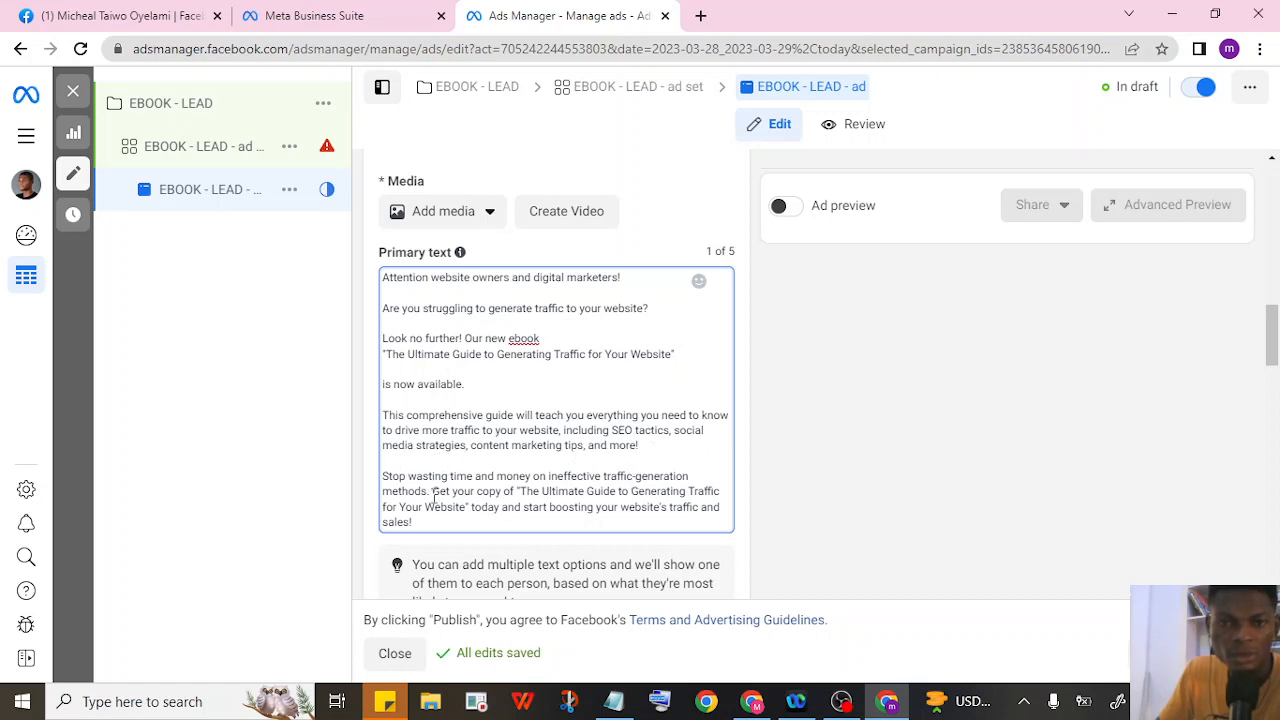
pyautogui.press('Return')
pyautogui.press('Return')
pyautogui.scroll(-2, 563, 477)
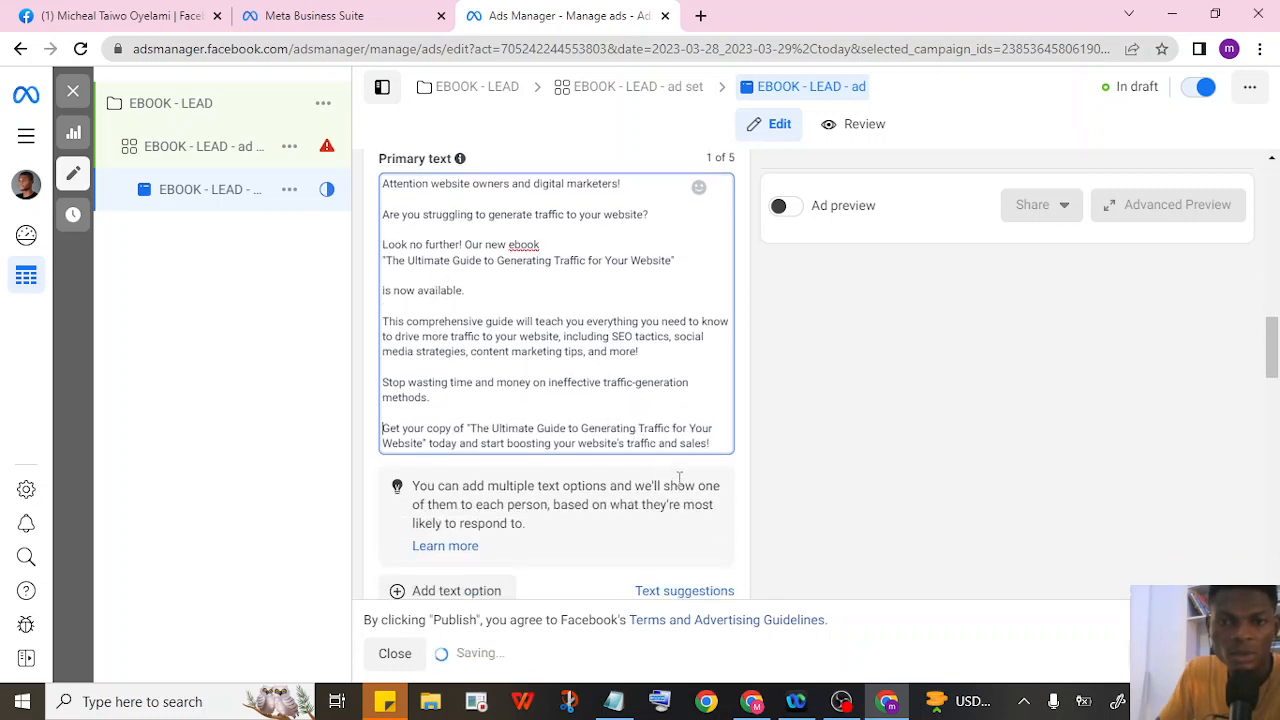
pyautogui.click(728, 441)
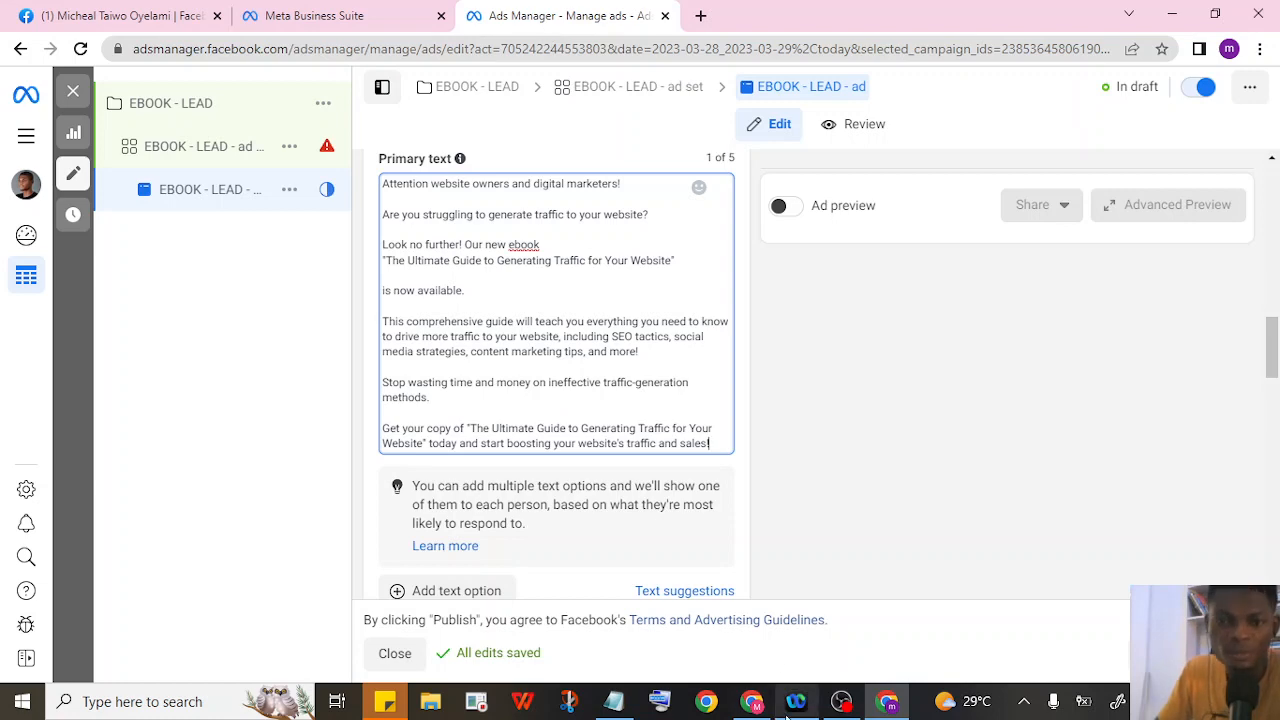
# Switch to the ChatGPT window and copy the tenth headline option, "Skyrocket Your Website's Traffic with Our Proven Tactics.".
pyautogui.moveTo(752, 701)
pyautogui.click(775, 655)
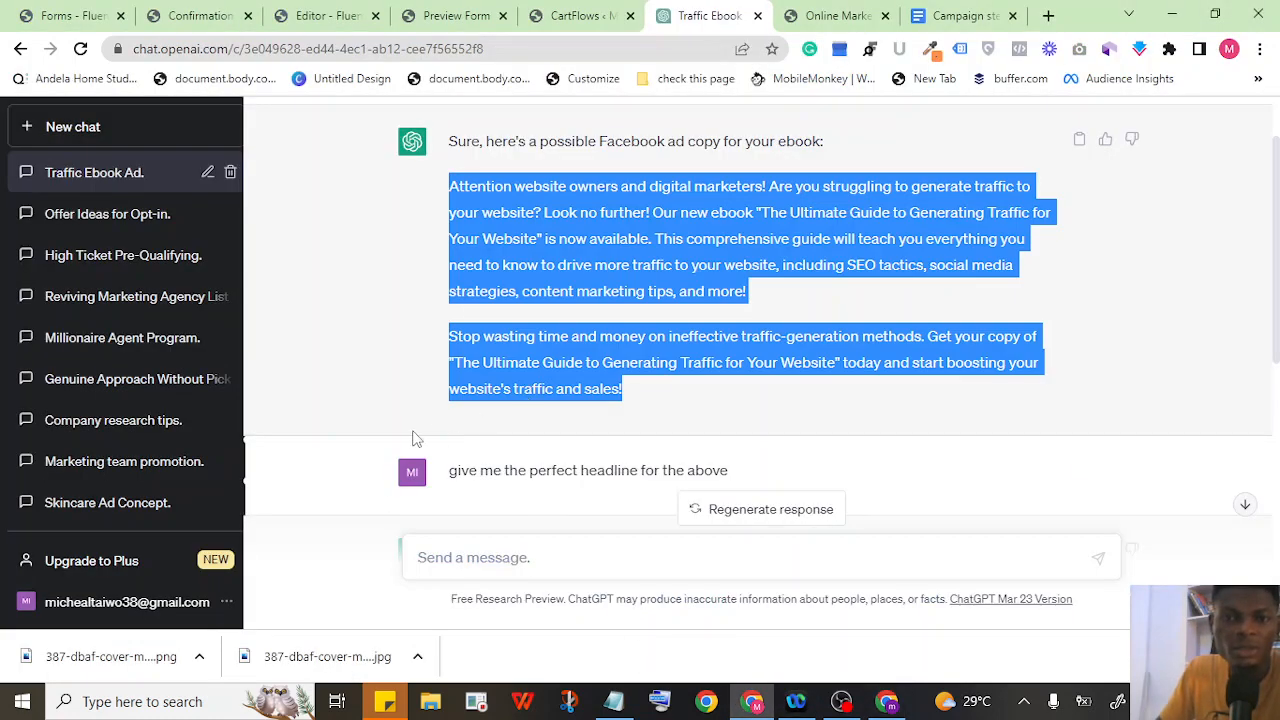
pyautogui.scroll(-4, 435, 430)
pyautogui.scroll(-1, 485, 288)
pyautogui.scroll(-3, 485, 288)
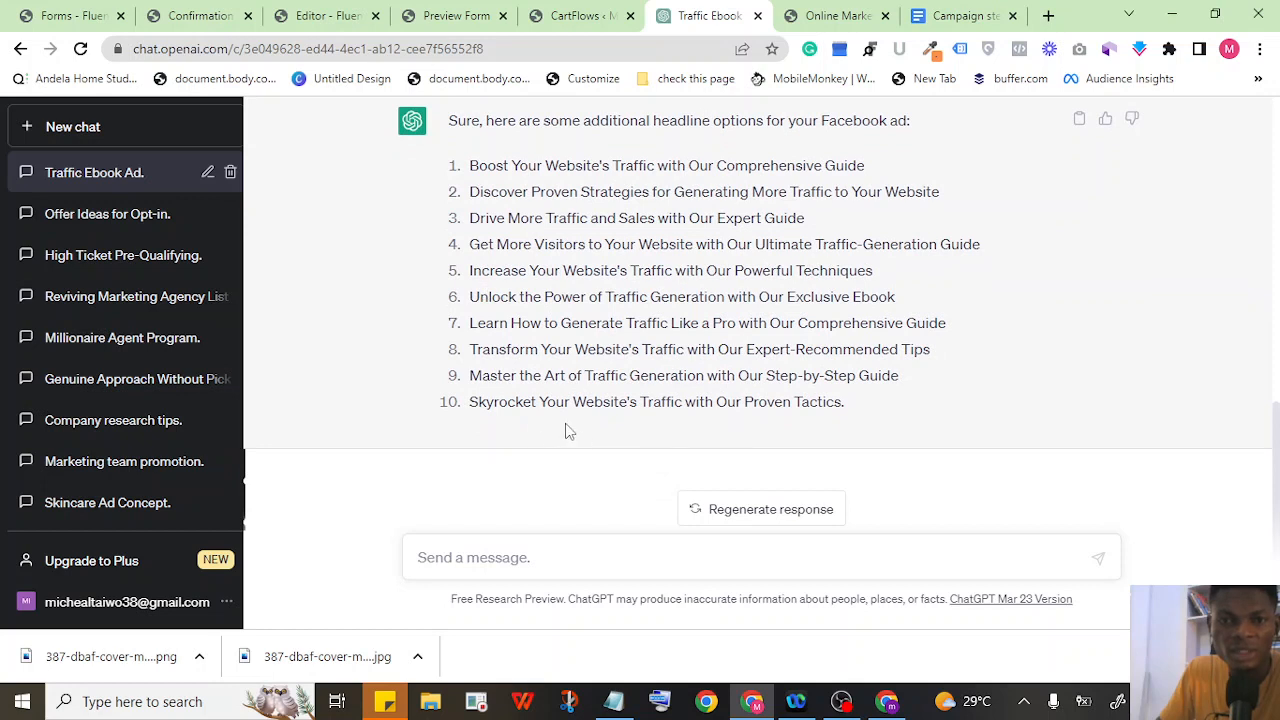
pyautogui.moveTo(848, 402); pyautogui.dragTo(478, 404)
pyautogui.rightClick(530, 421)
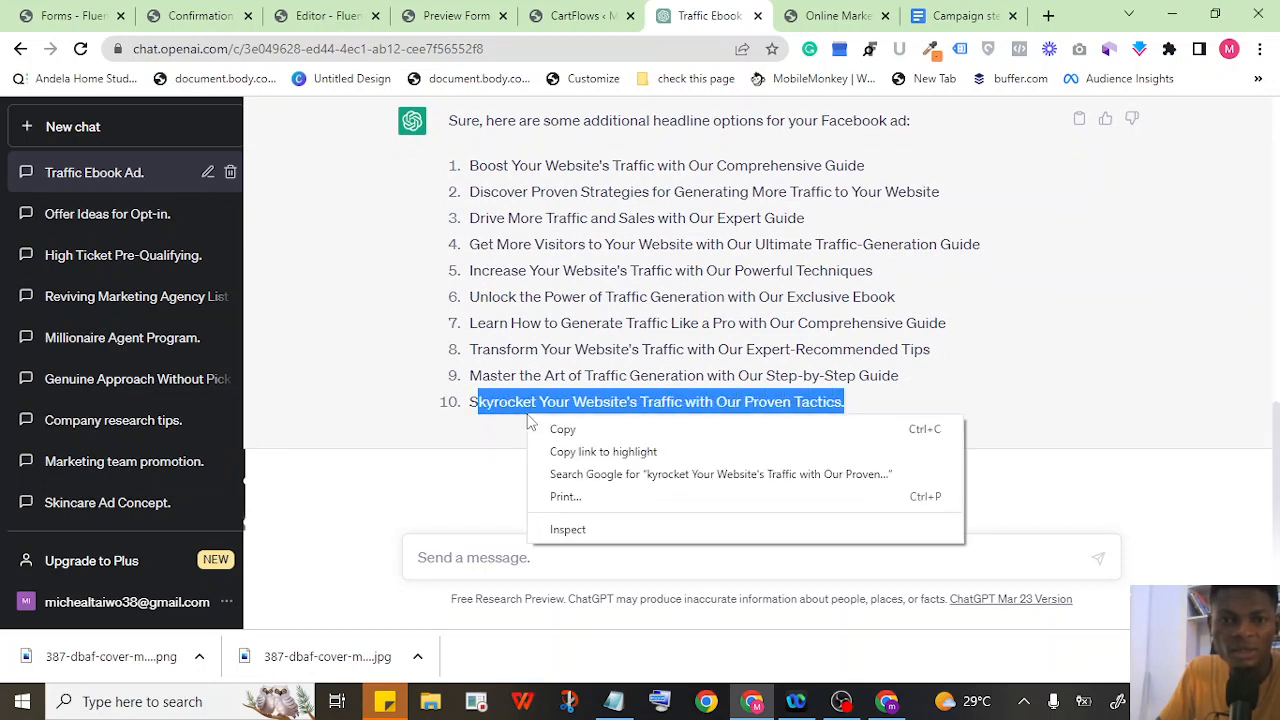
pyautogui.click(474, 408)
pyautogui.moveTo(848, 404); pyautogui.dragTo(468, 404)
pyautogui.rightClick(474, 406)
pyautogui.click(537, 420)
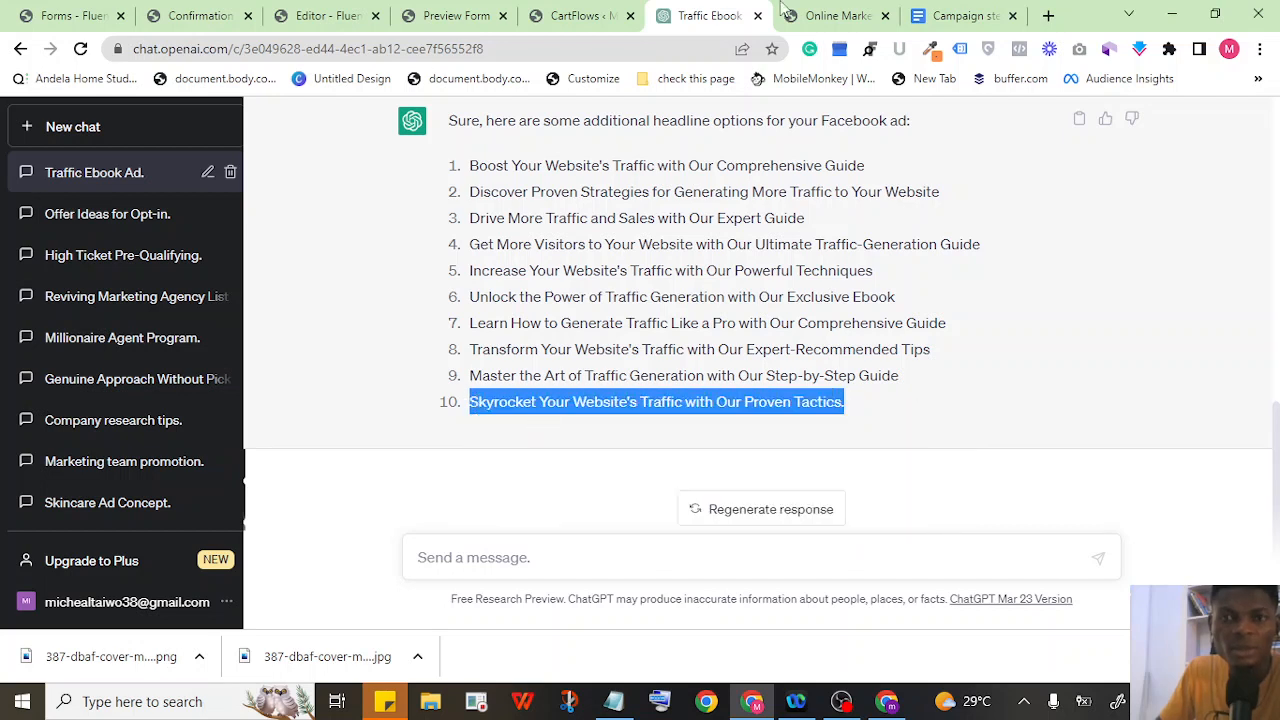
# Switch back to Ads Manager and paste the copied "Skyrocket Your Website's Traffic with Our Proven Tactics." as the ad's headline.
pyautogui.click(886, 702)
pyautogui.scroll(-1, 496, 485)
pyautogui.scroll(-2, 496, 485)
pyautogui.click(452, 378)
pyautogui.rightClick(448, 378)
pyautogui.click(490, 524)
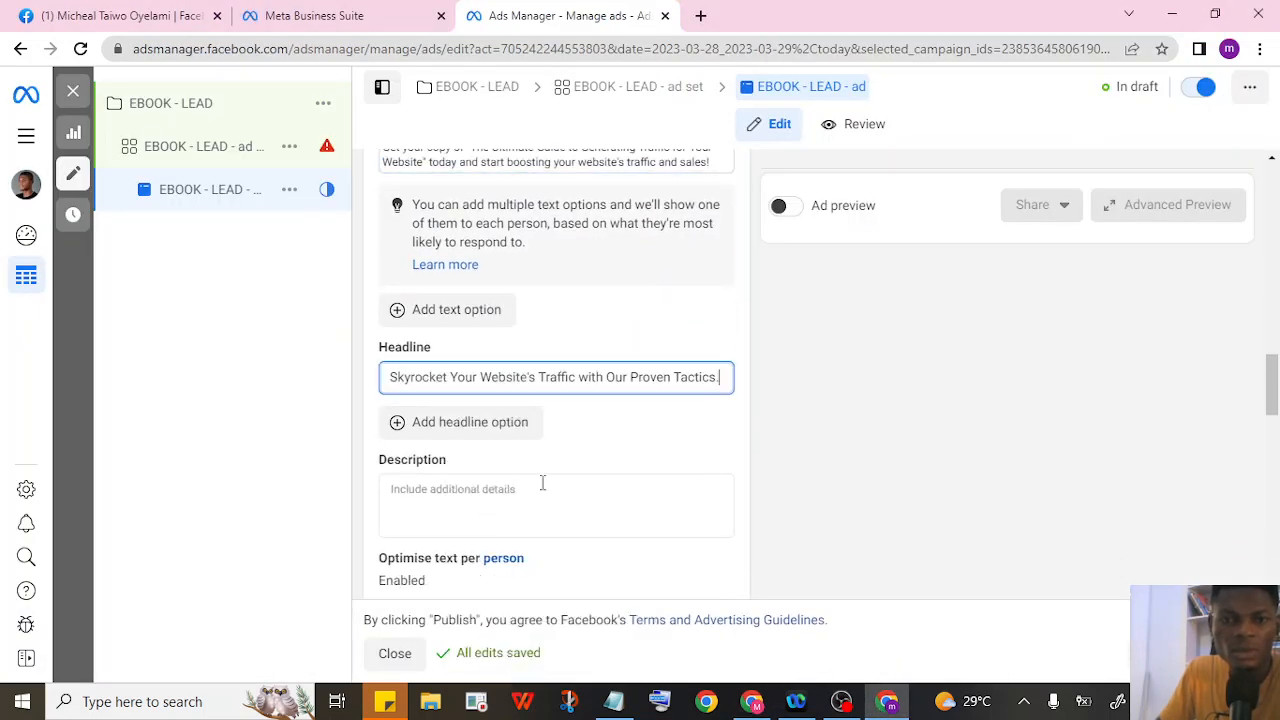
pyautogui.click(746, 346)
pyautogui.scroll(5, 717, 346)
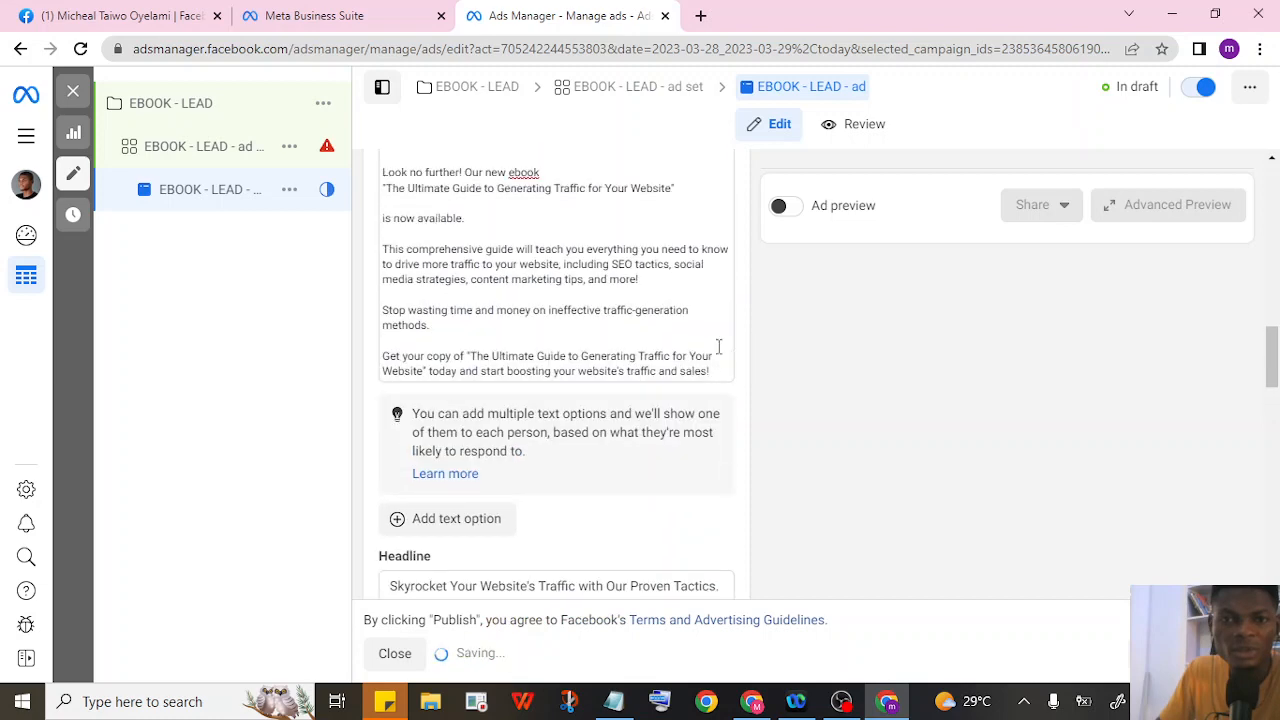
pyautogui.scroll(10, 541, 405)
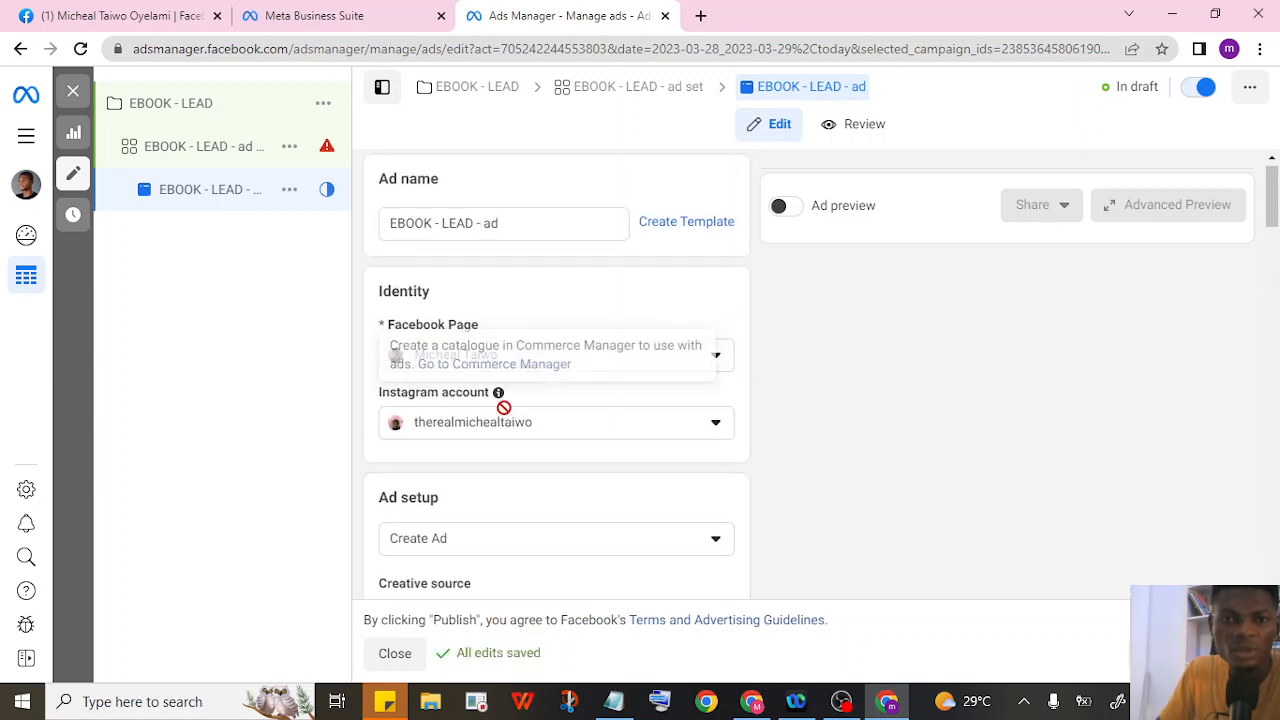
pyautogui.scroll(-5, 617, 451)
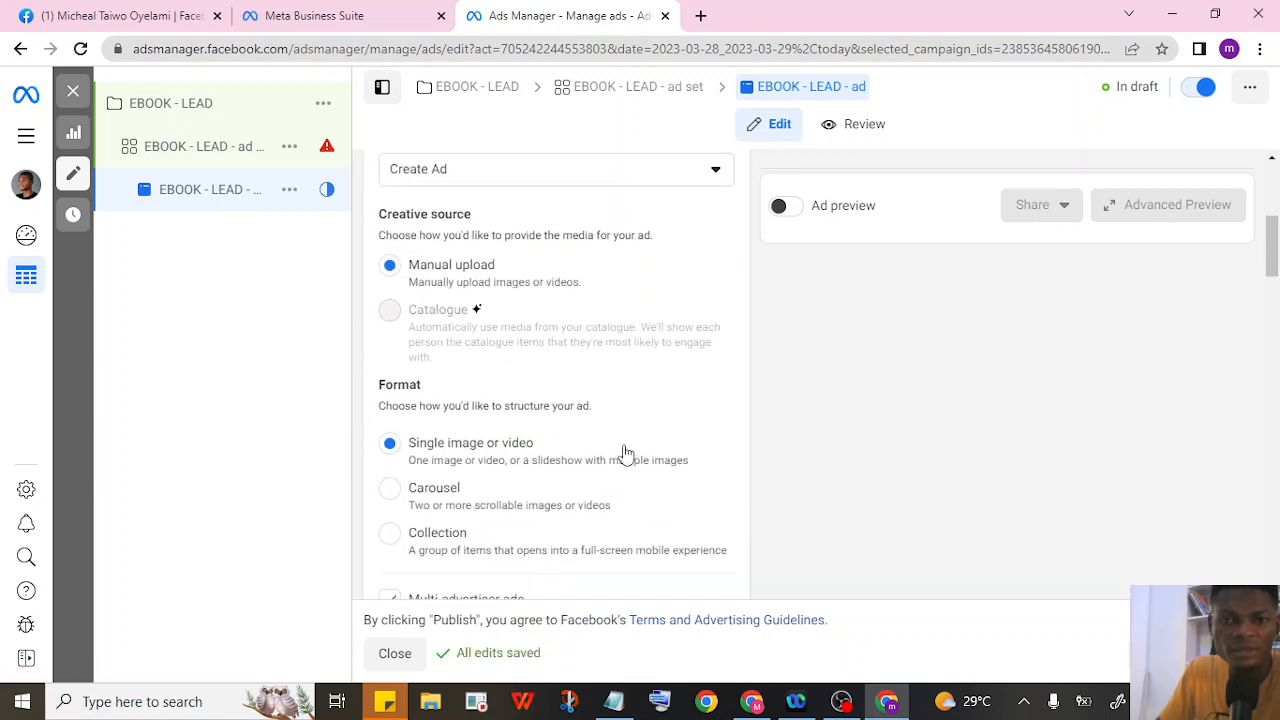
pyautogui.scroll(-3, 625, 454)
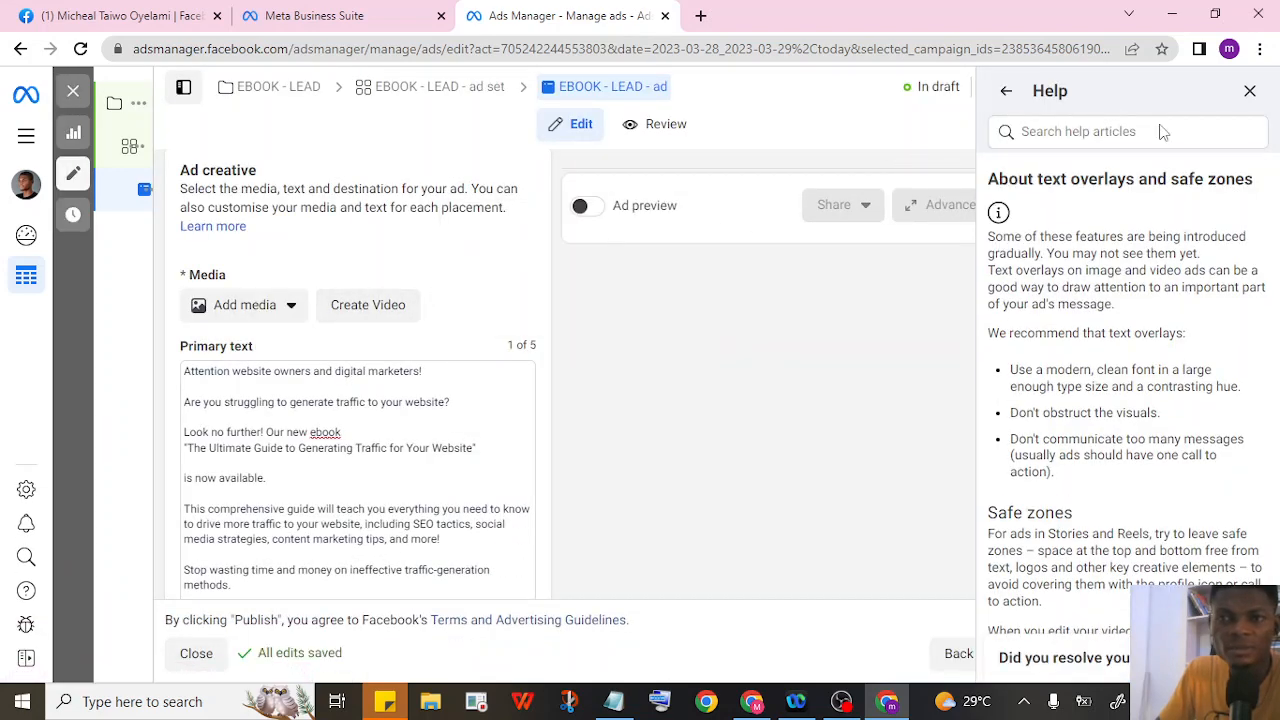
pyautogui.click(1250, 92)
pyautogui.click(488, 308)
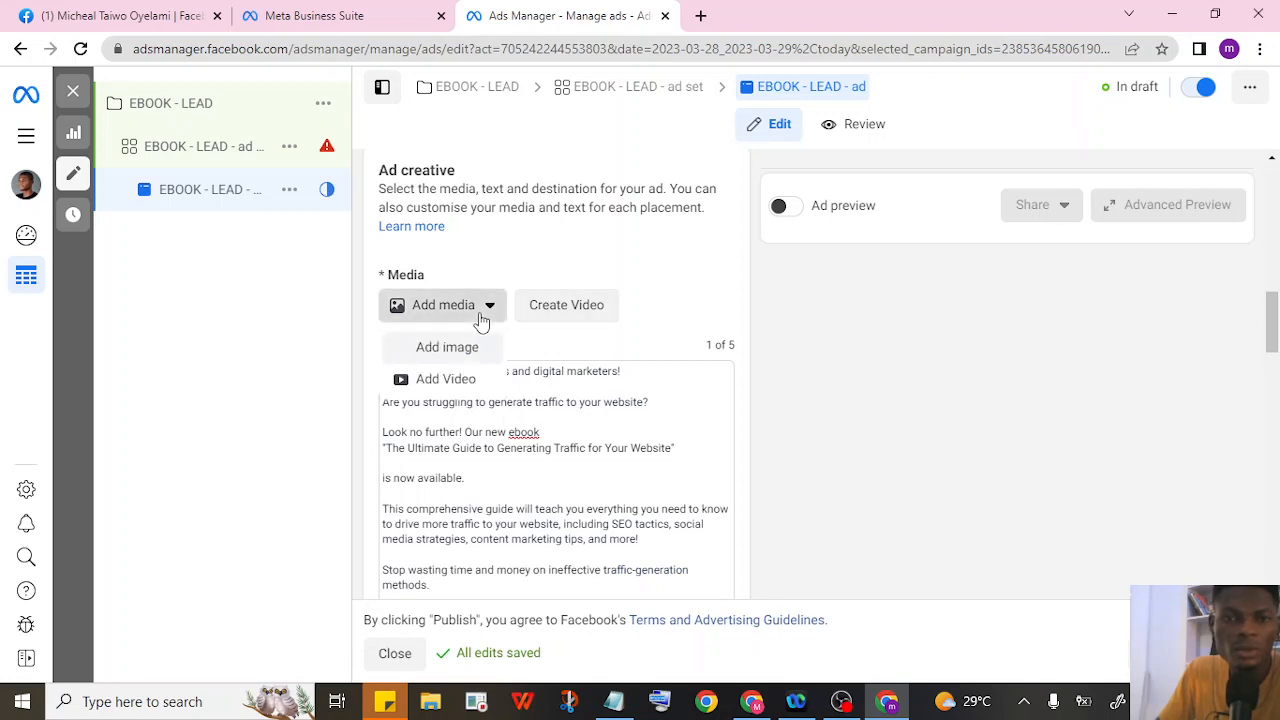
pyautogui.click(449, 348)
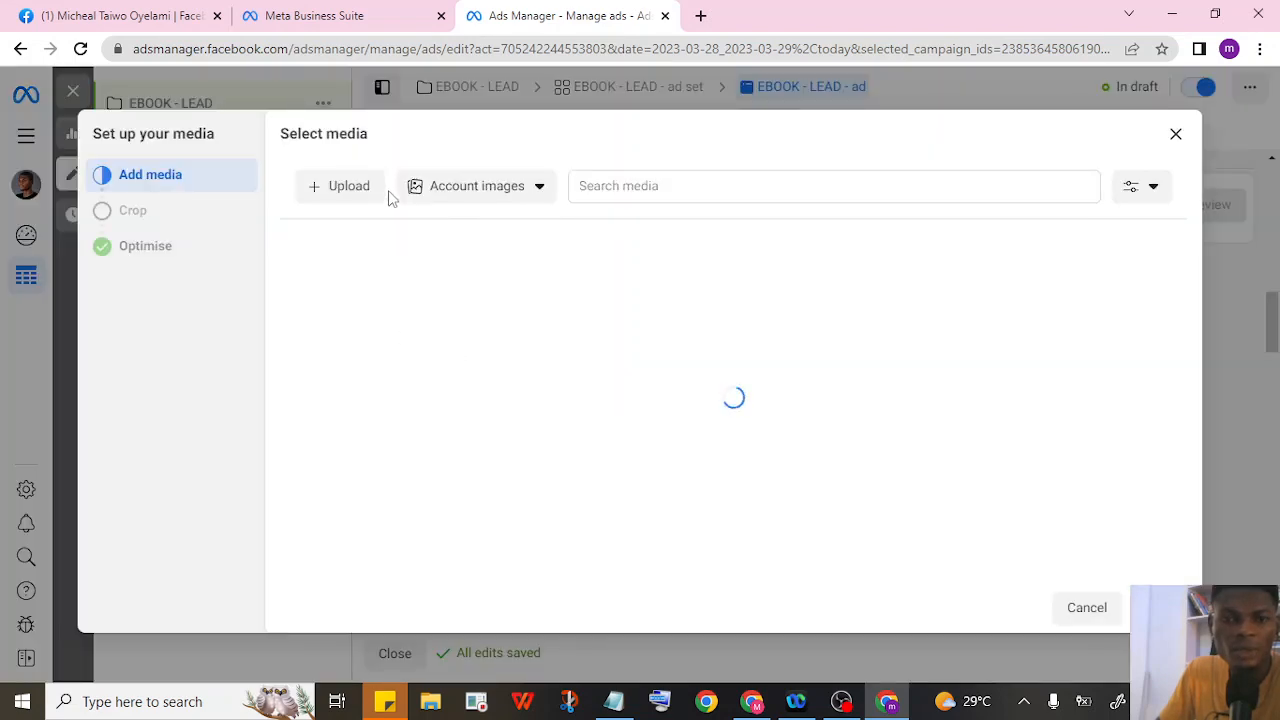
pyautogui.click(348, 187)
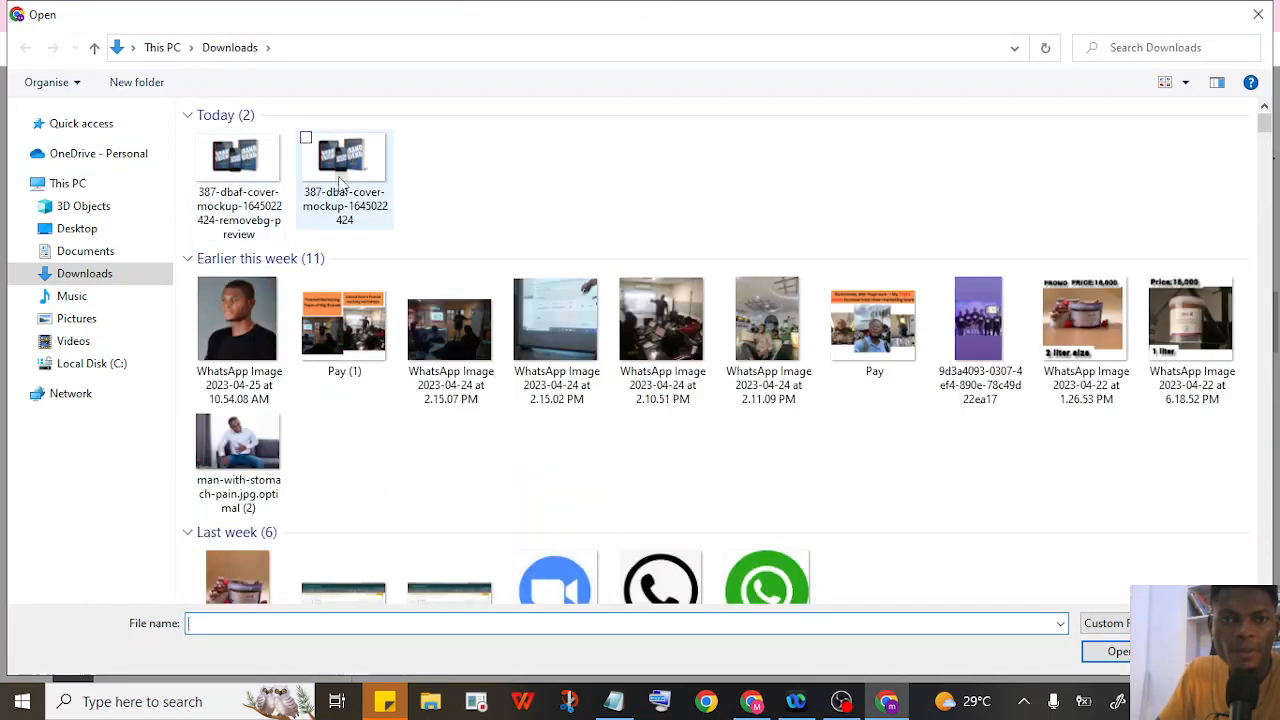
pyautogui.click(238, 170)
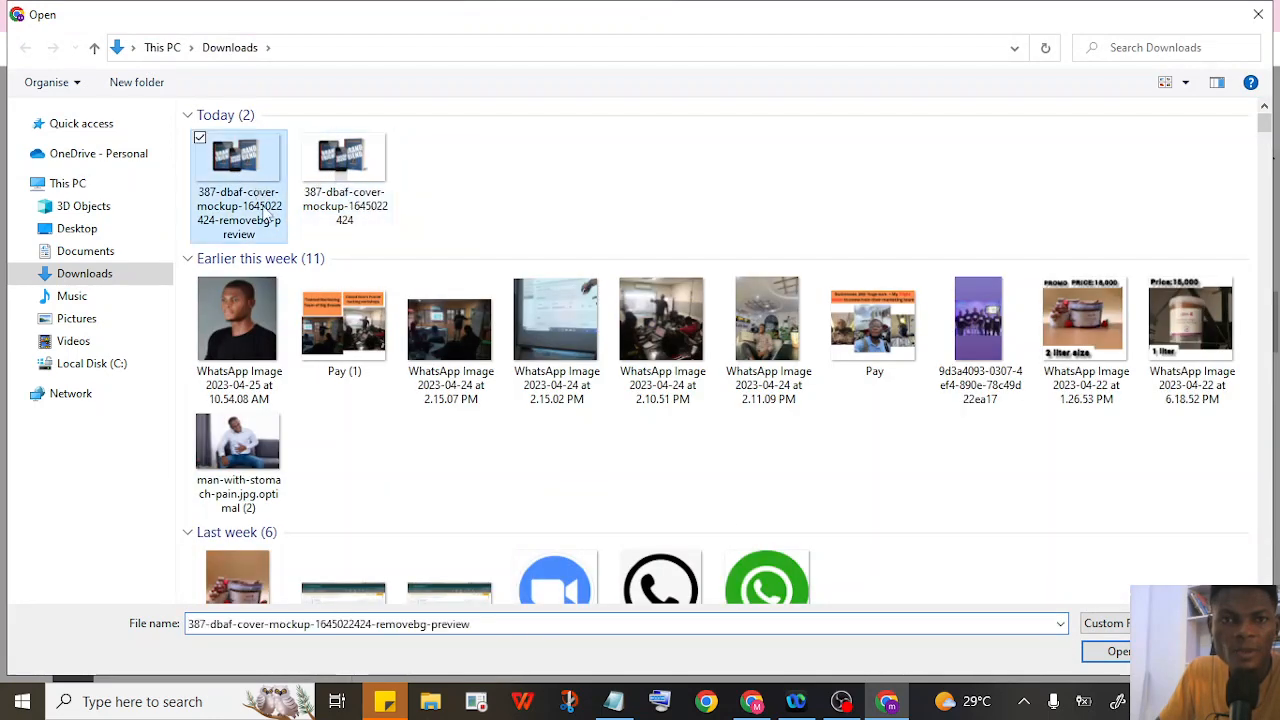
pyautogui.click(1115, 651)
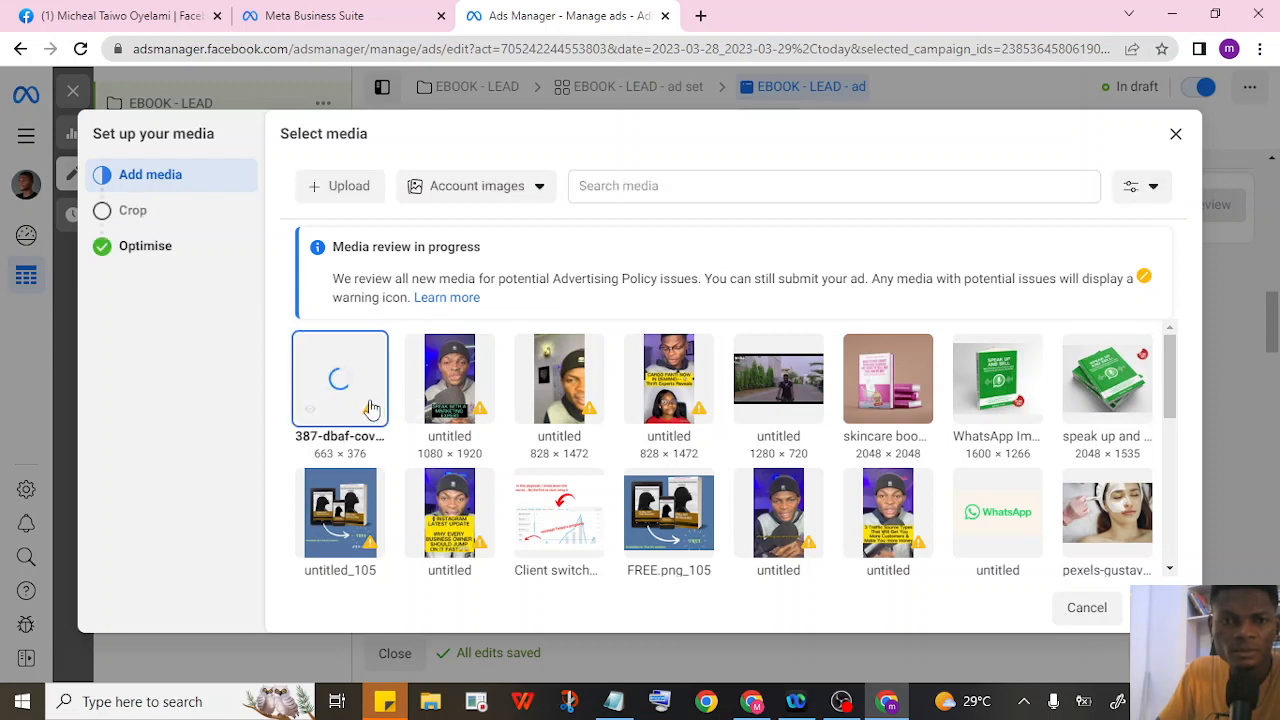
pyautogui.moveTo(370, 420)
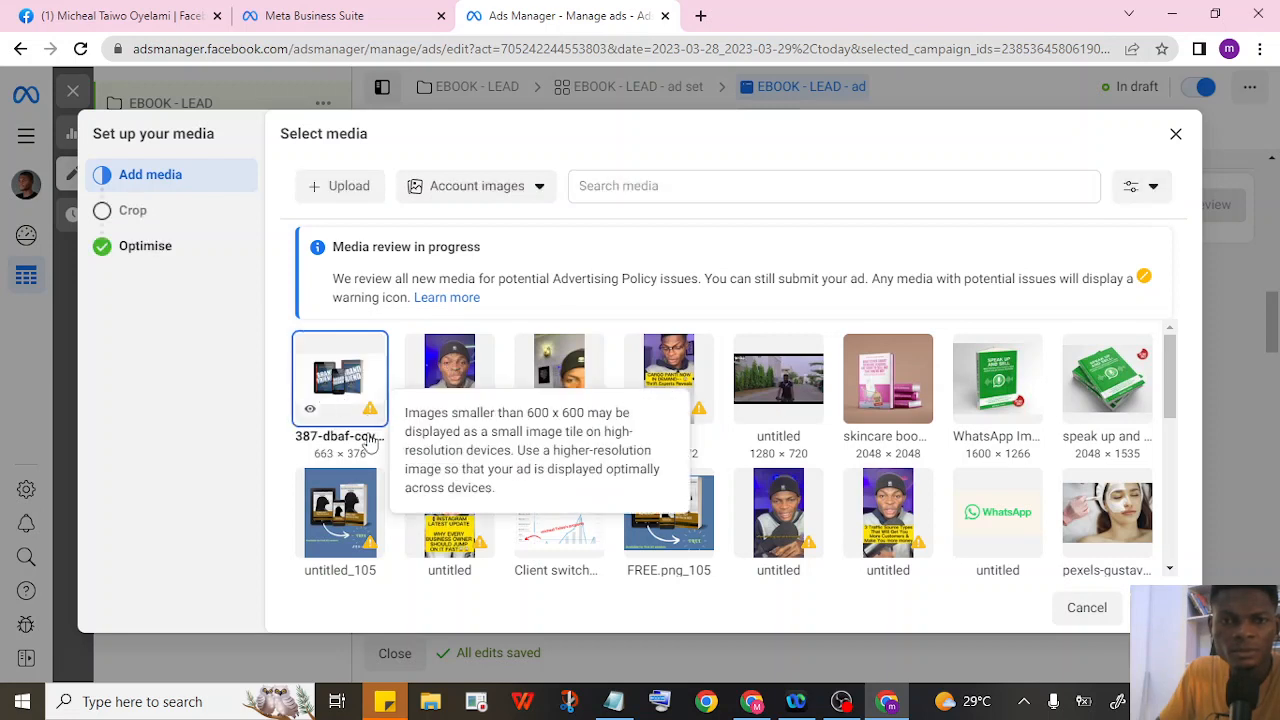
# Keep the original crops for all placements, turn on all Advantage+ creative optimisations and finish the media setup.
pyautogui.click(1156, 607)
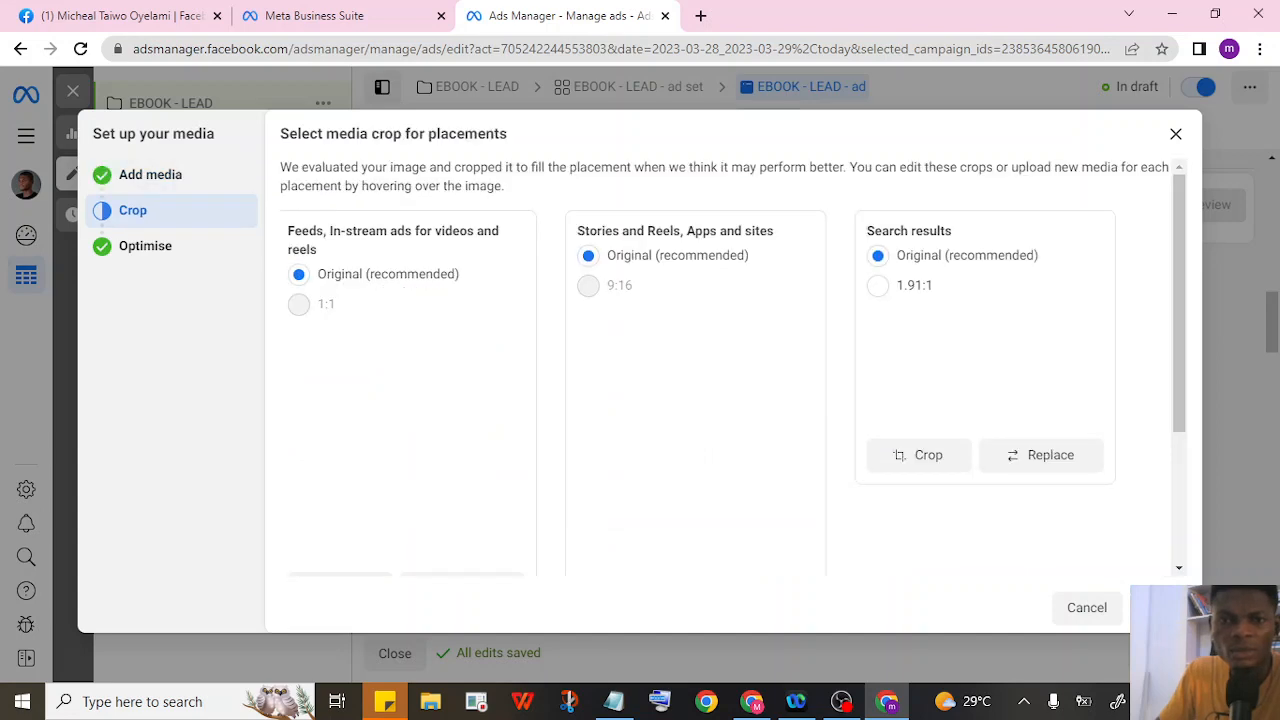
pyautogui.click(1160, 607)
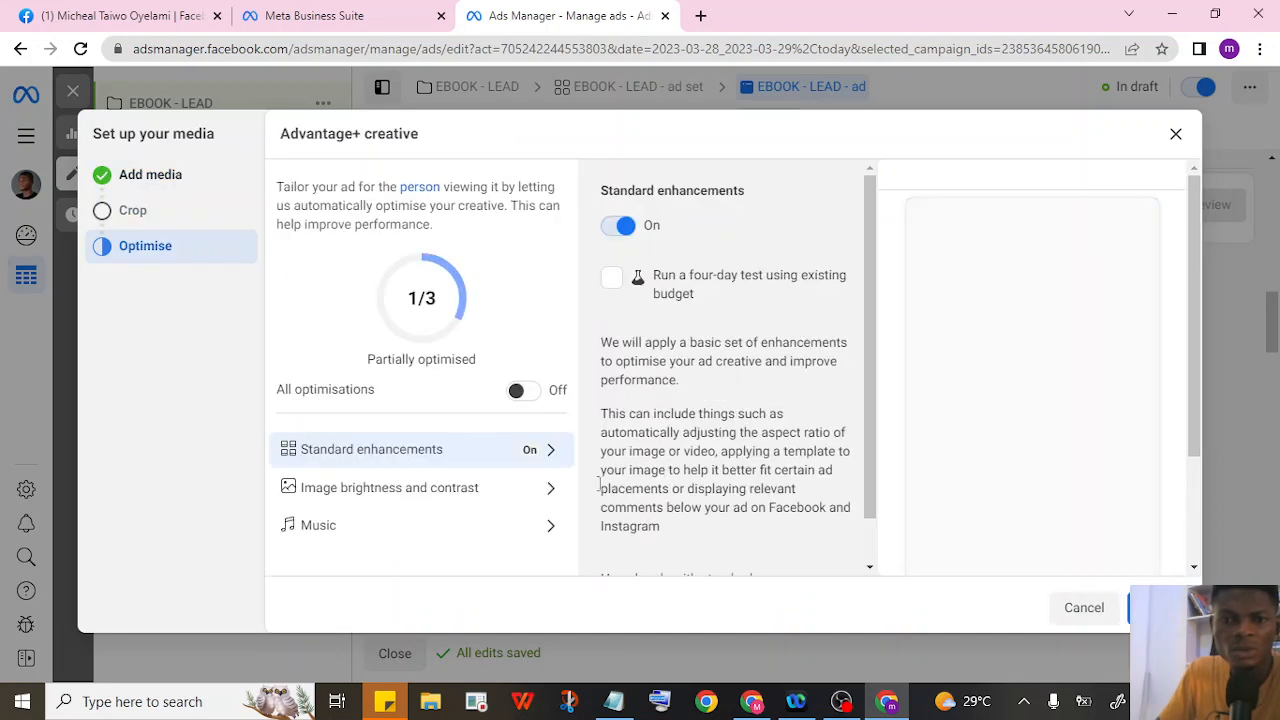
pyautogui.click(527, 392)
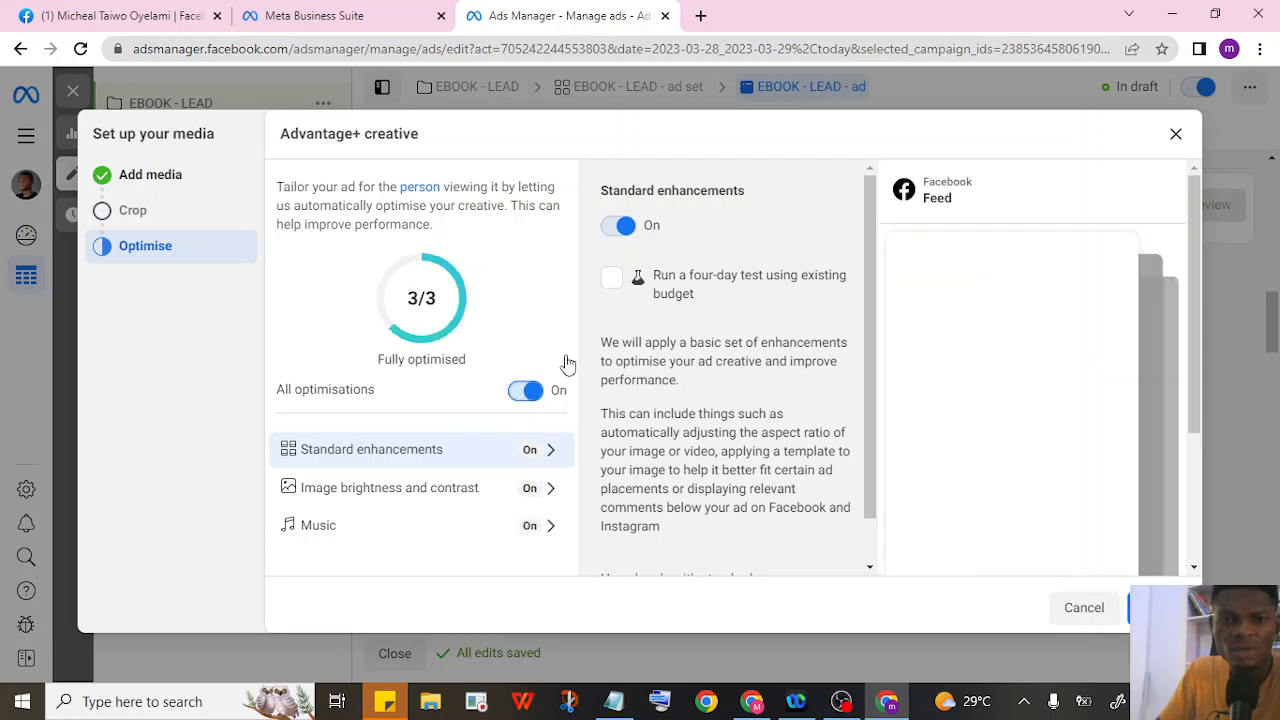
pyautogui.scroll(-3, 1150, 470)
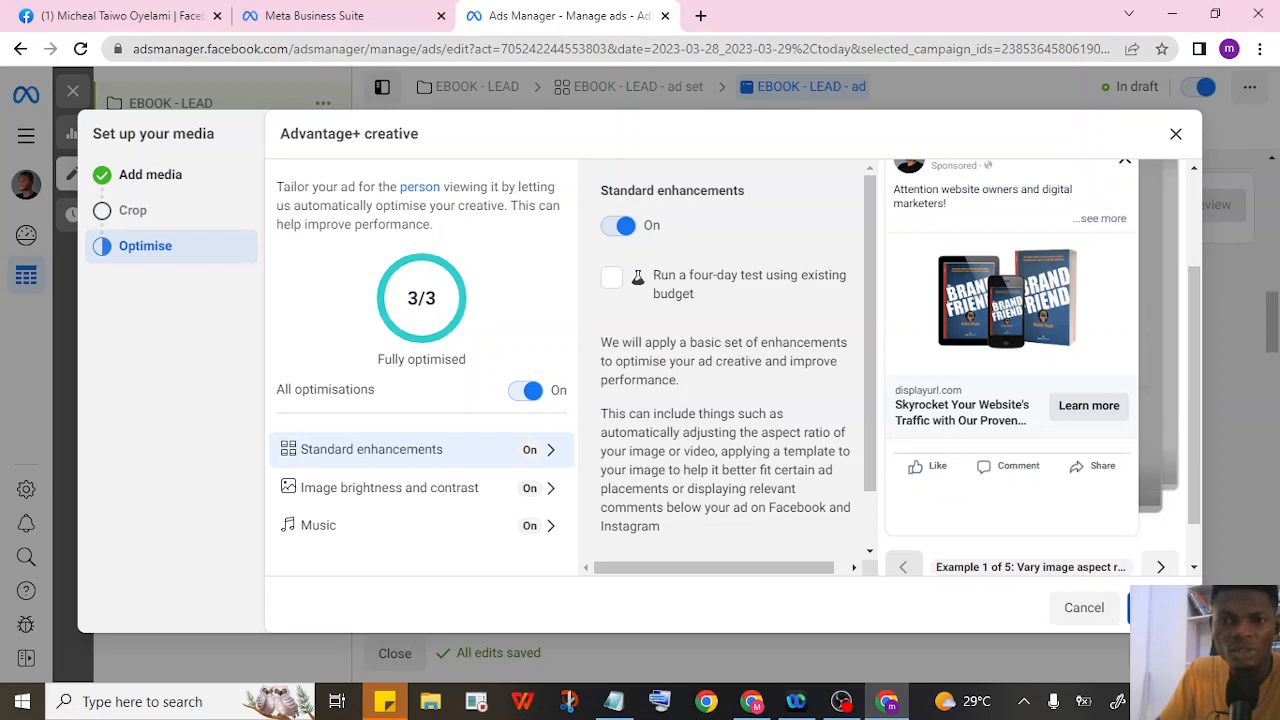
pyautogui.click(1150, 607)
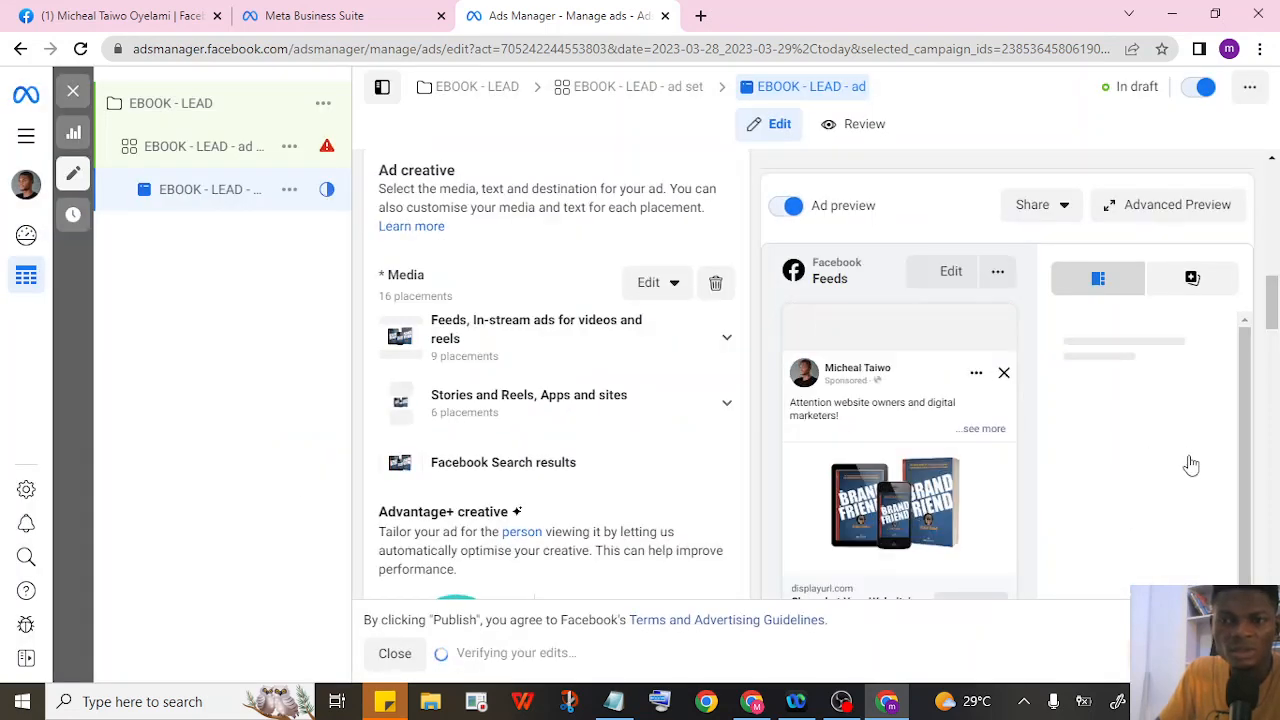
# Review the ad preview together with the ad's tracking, destination, headline and call-to-action settings.
pyautogui.scroll(-10, 924, 481)
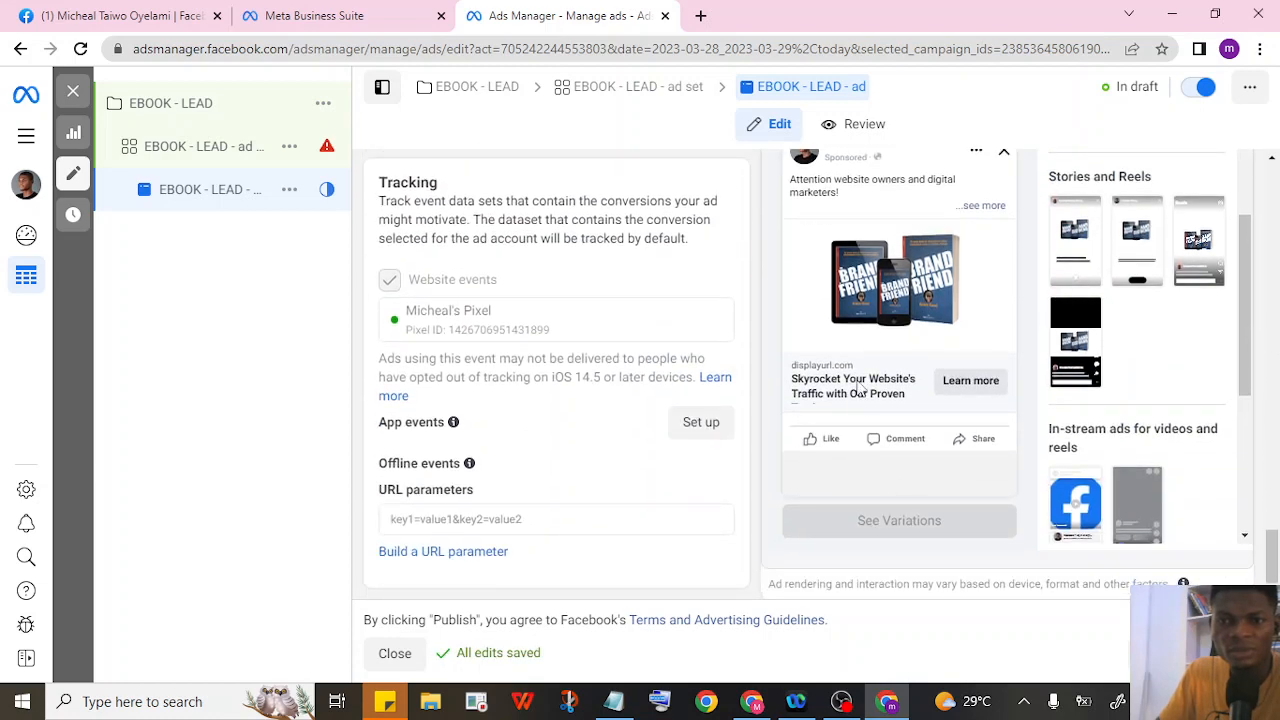
pyautogui.scroll(1, 858, 388)
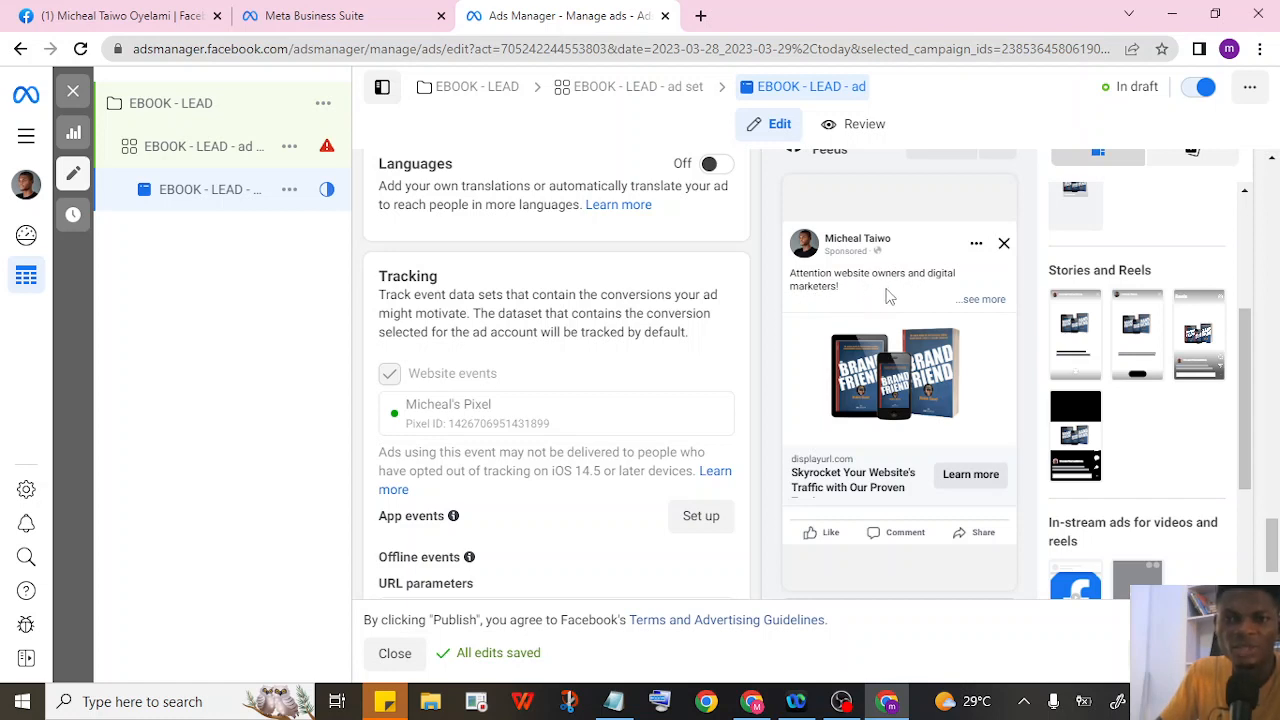
pyautogui.scroll(-1, 918, 424)
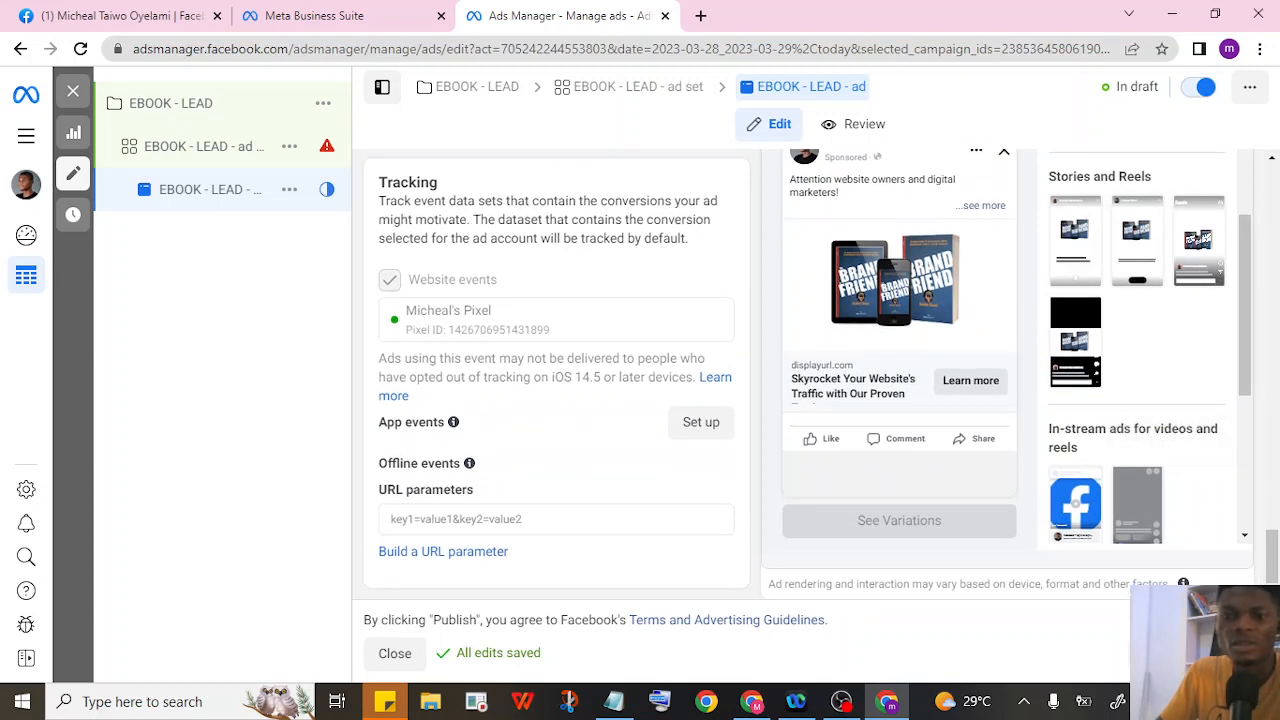
pyautogui.scroll(8, 570, 287)
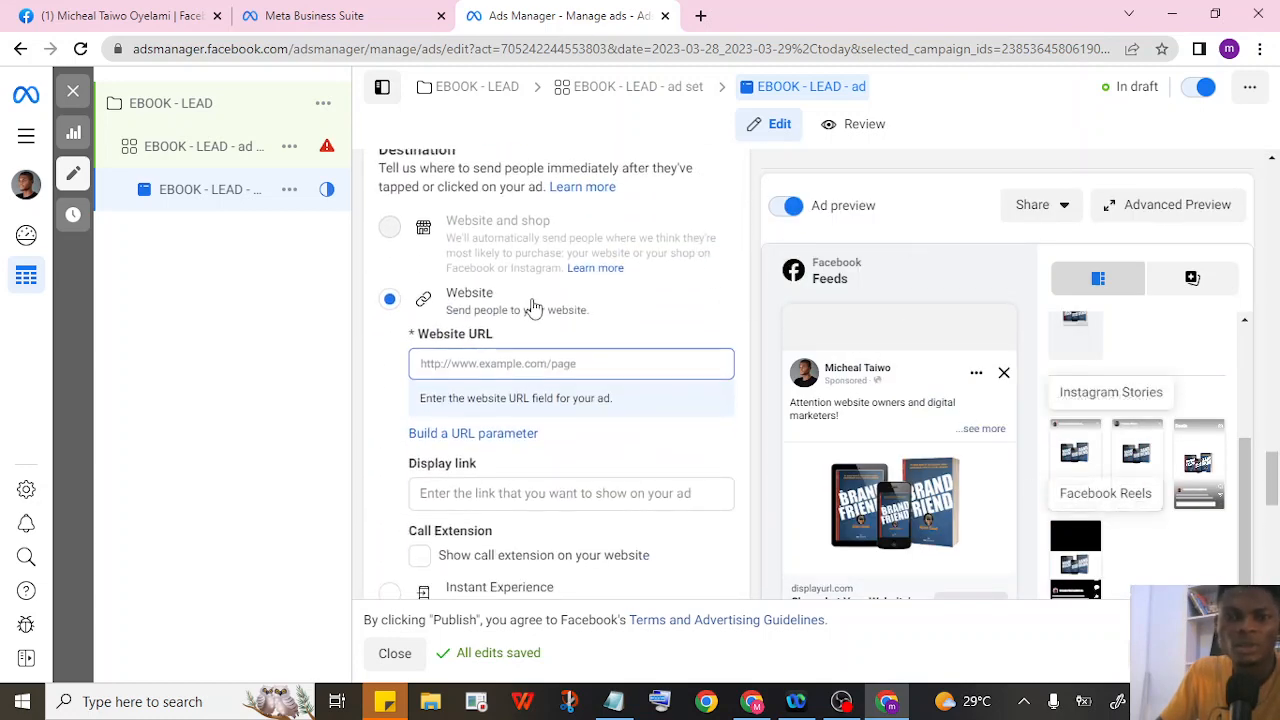
pyautogui.scroll(1, 521, 263)
pyautogui.scroll(5, 521, 263)
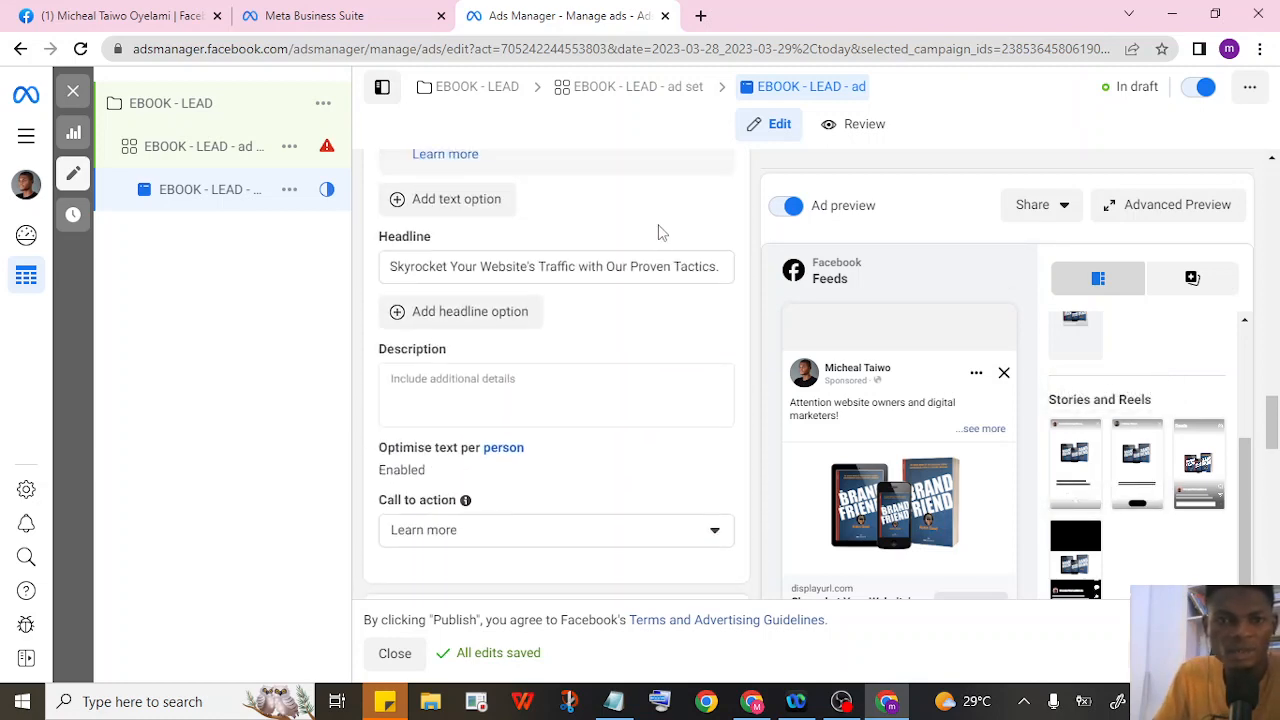
# Enter "10 FREE COPIE FOR GRAB" as the ad's description.
pyautogui.scroll(-2, 634, 280)
pyautogui.click(510, 389)
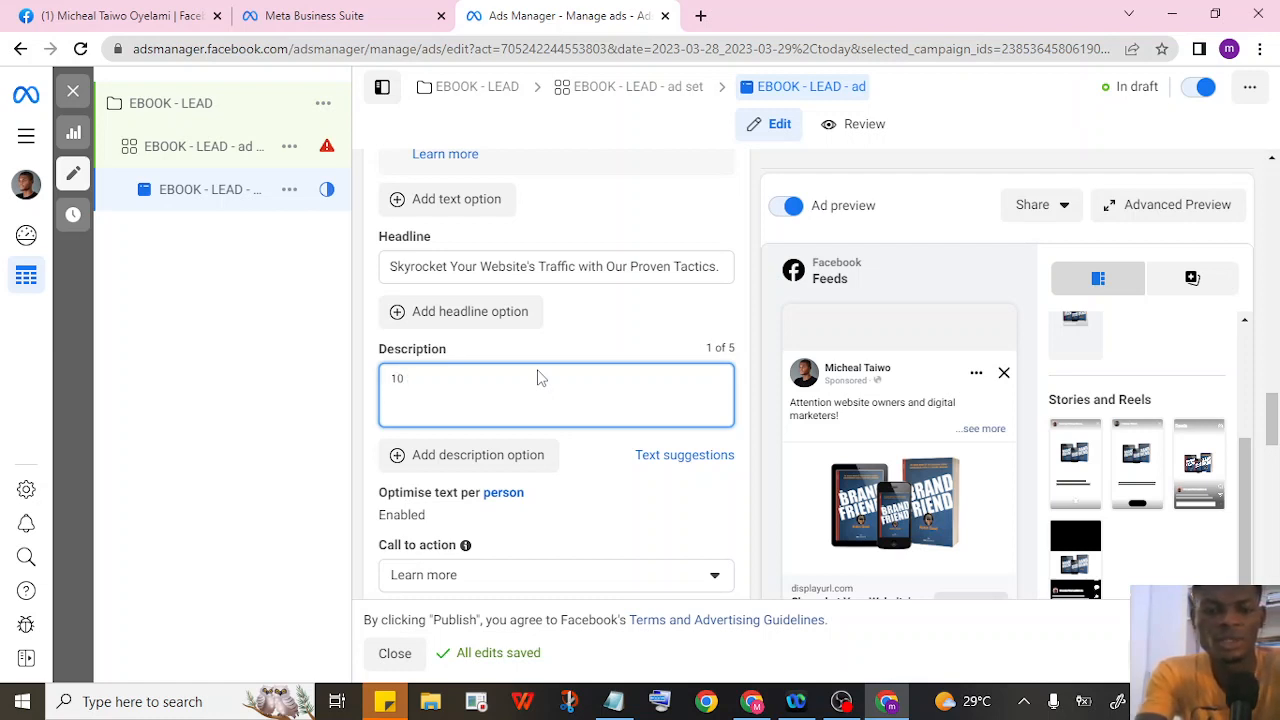
pyautogui.write('F')
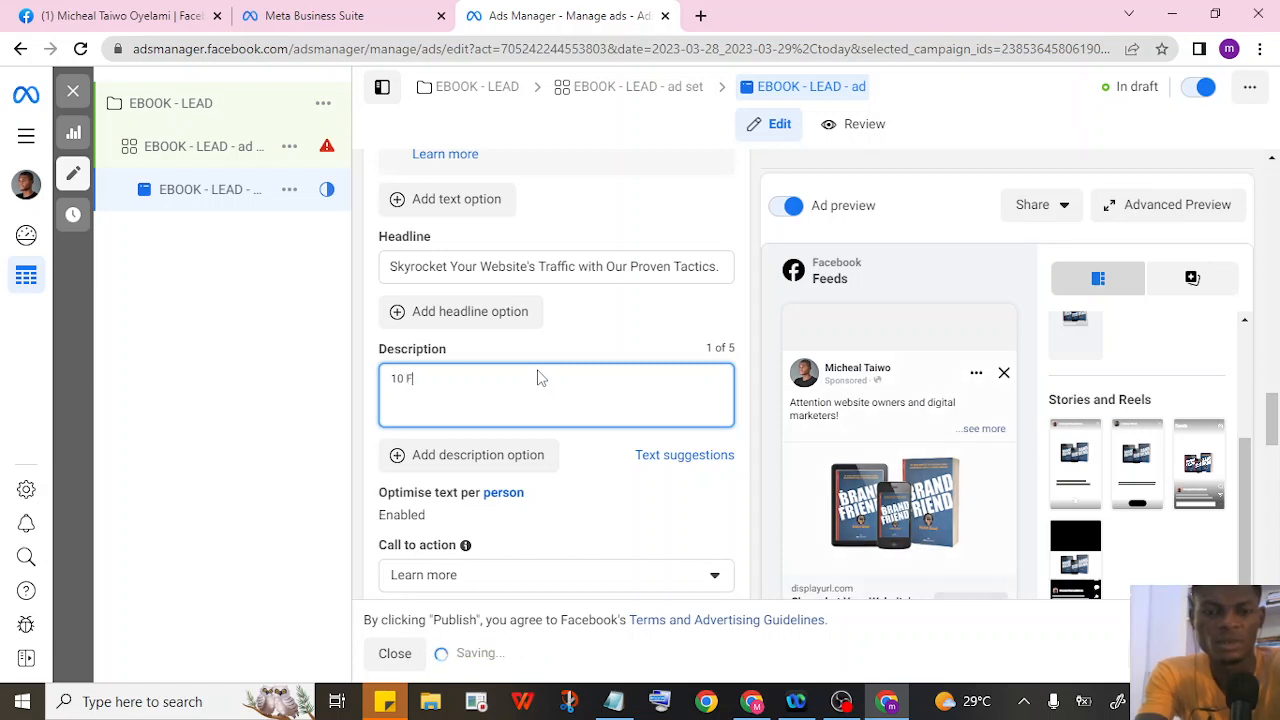
pyautogui.write('REE COP')
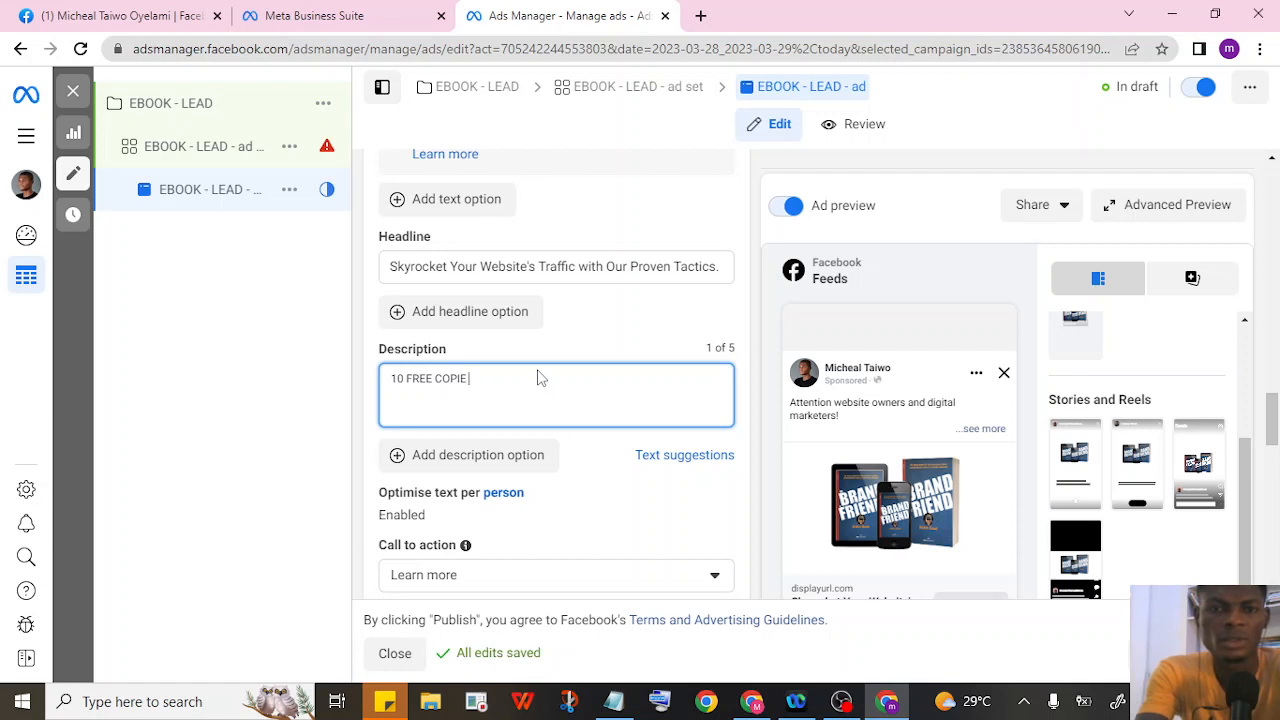
pyautogui.write('IE')
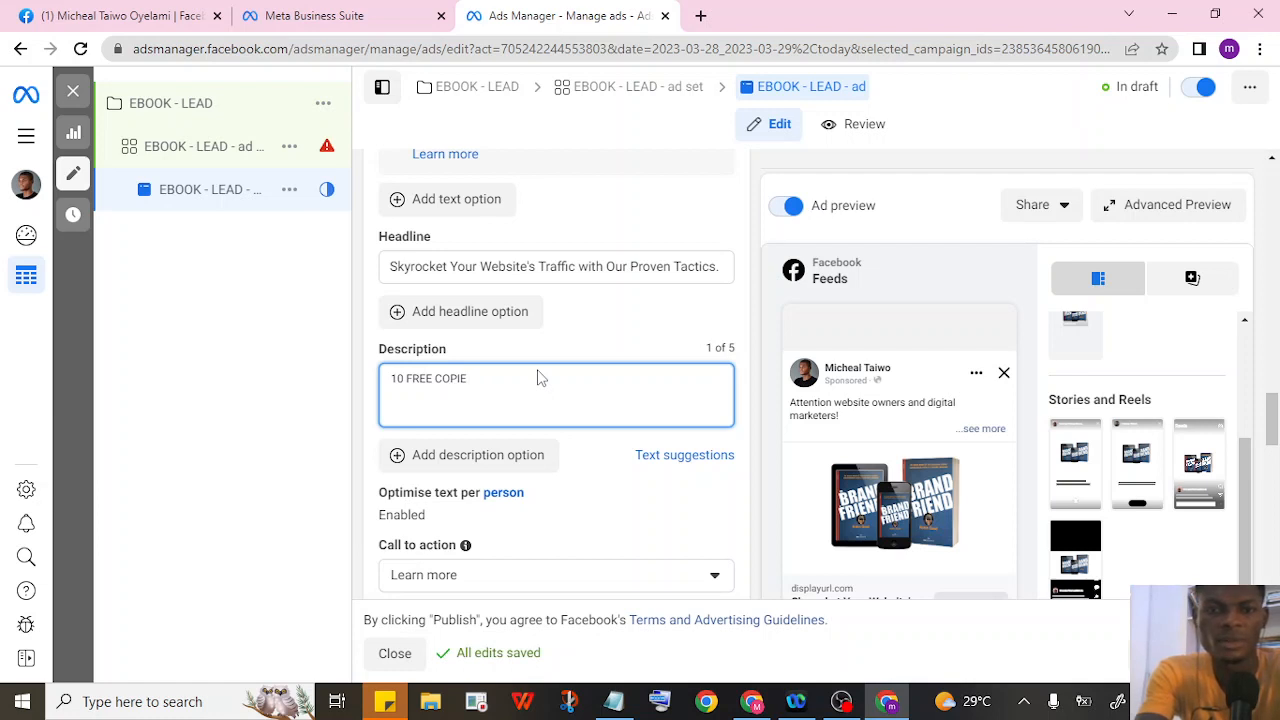
pyautogui.write(' FOR G')
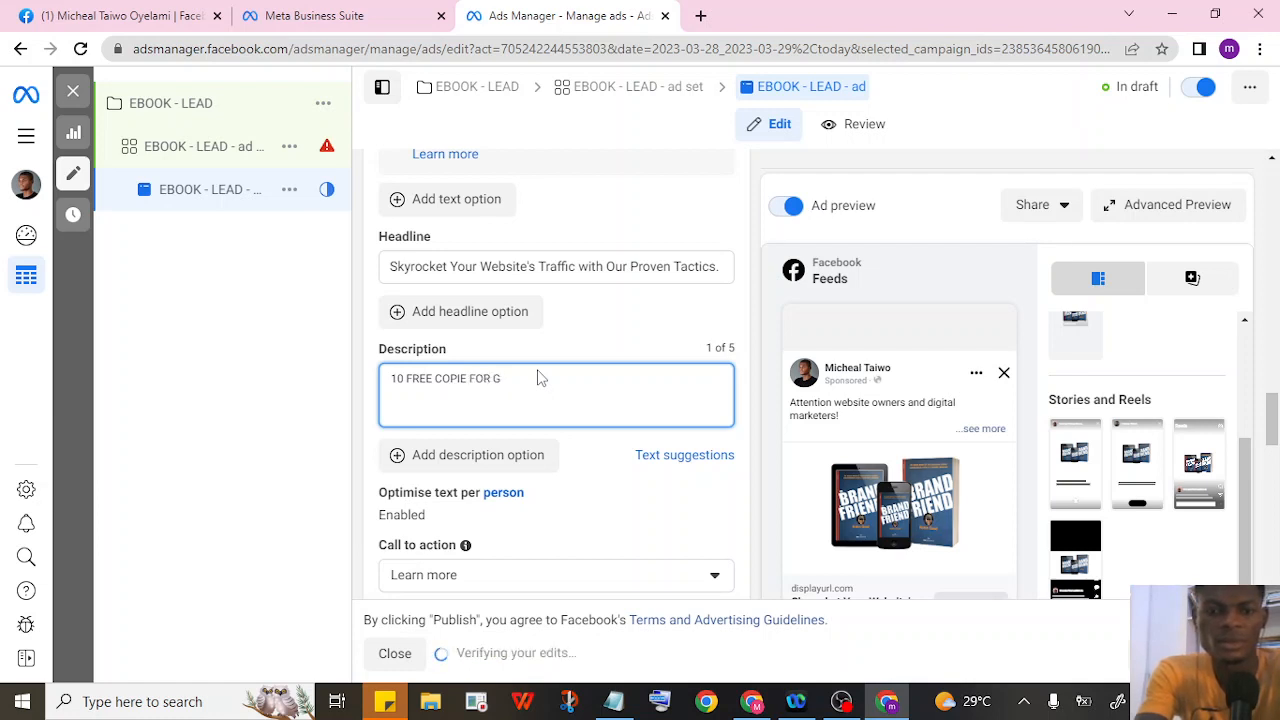
pyautogui.write('RAB')
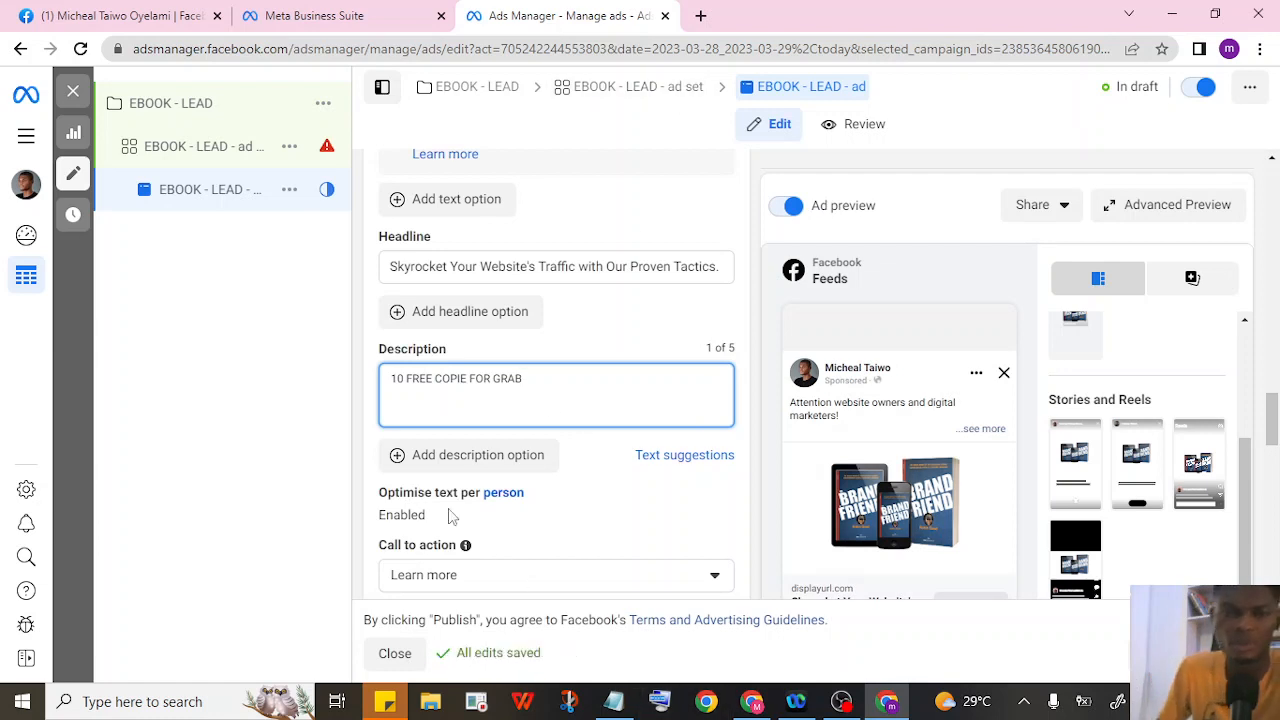
pyautogui.click(742, 395)
# Change the ad's call to action to Download.
pyautogui.scroll(-3, 745, 378)
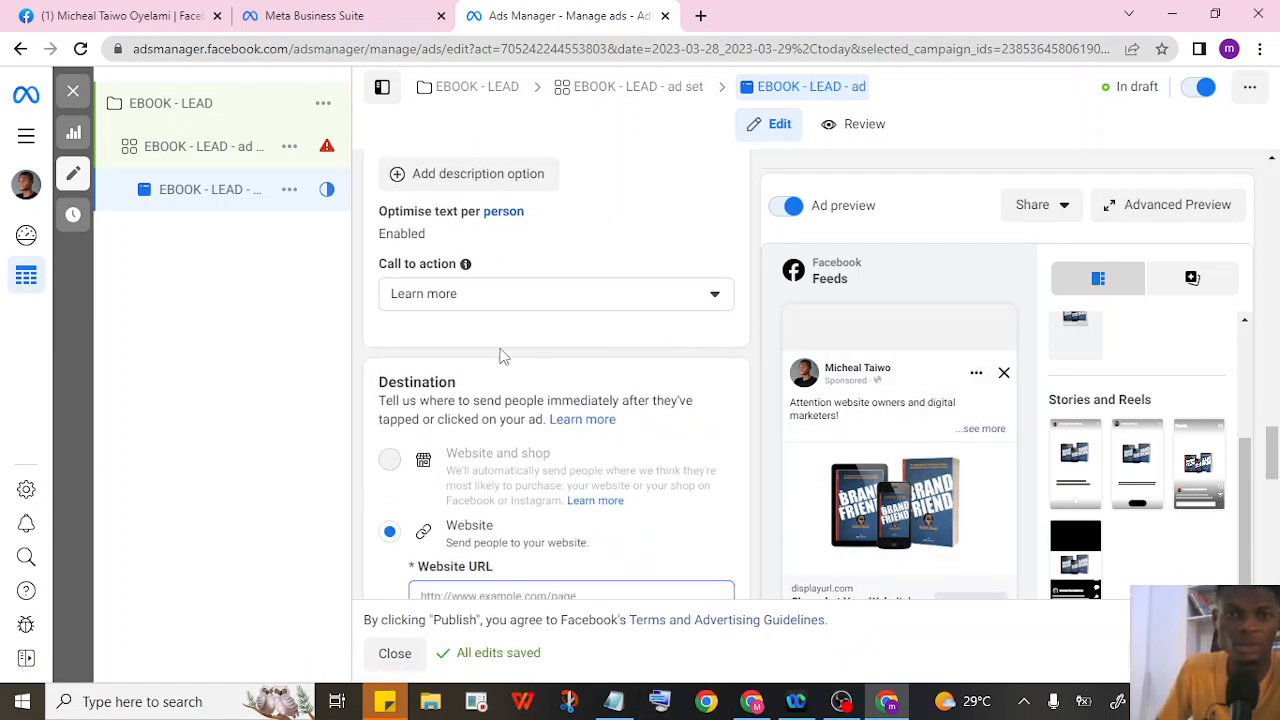
pyautogui.click(714, 295)
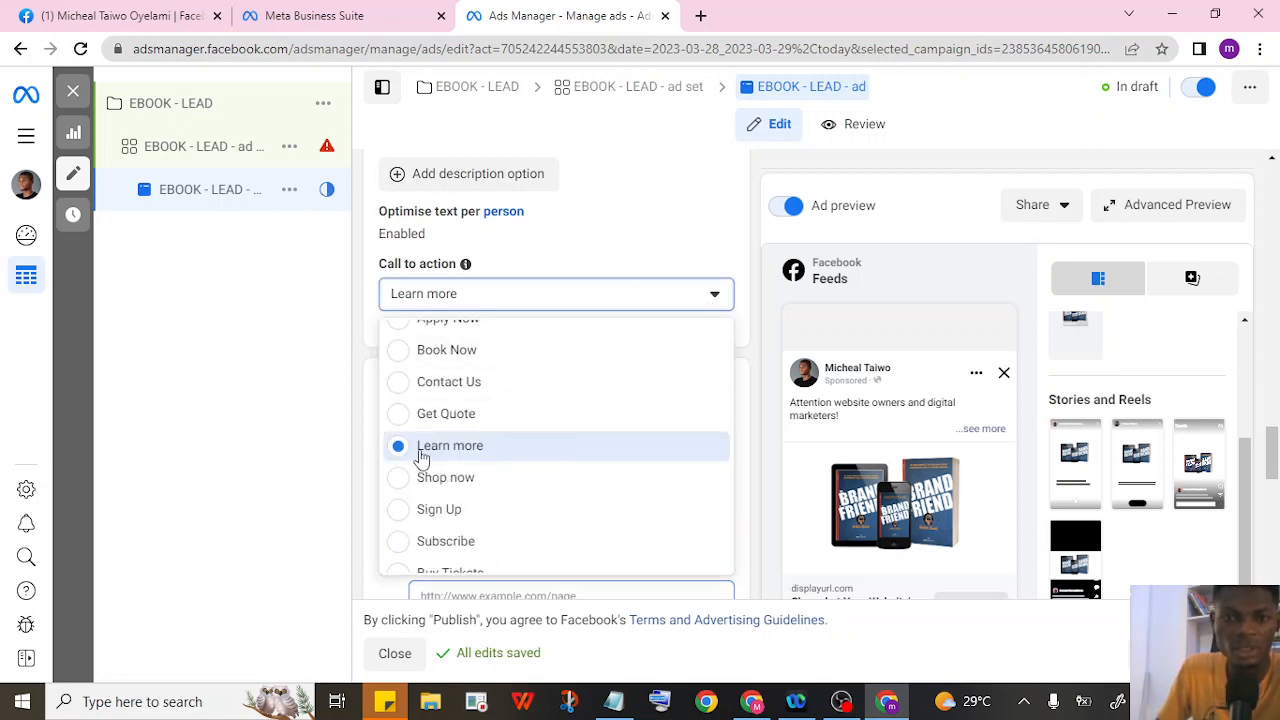
pyautogui.scroll(2, 403, 416)
pyautogui.scroll(2, 410, 432)
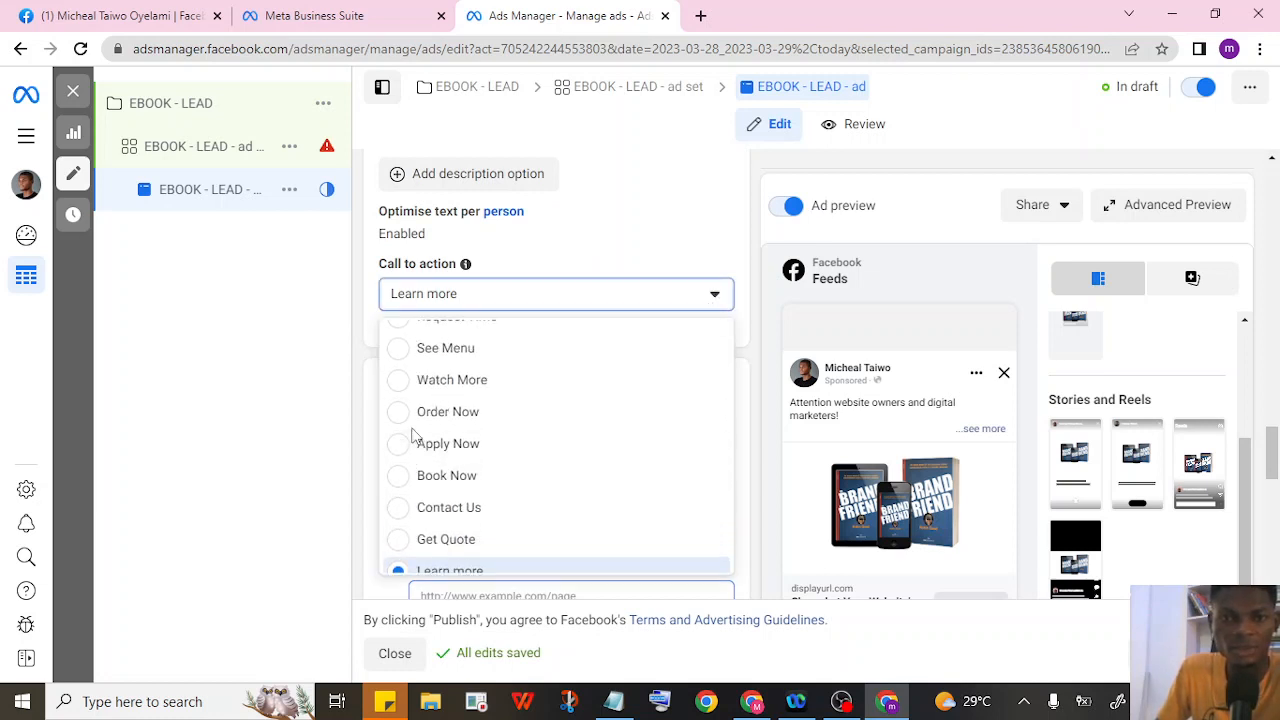
pyautogui.scroll(1, 405, 410)
pyautogui.scroll(-3, 425, 400)
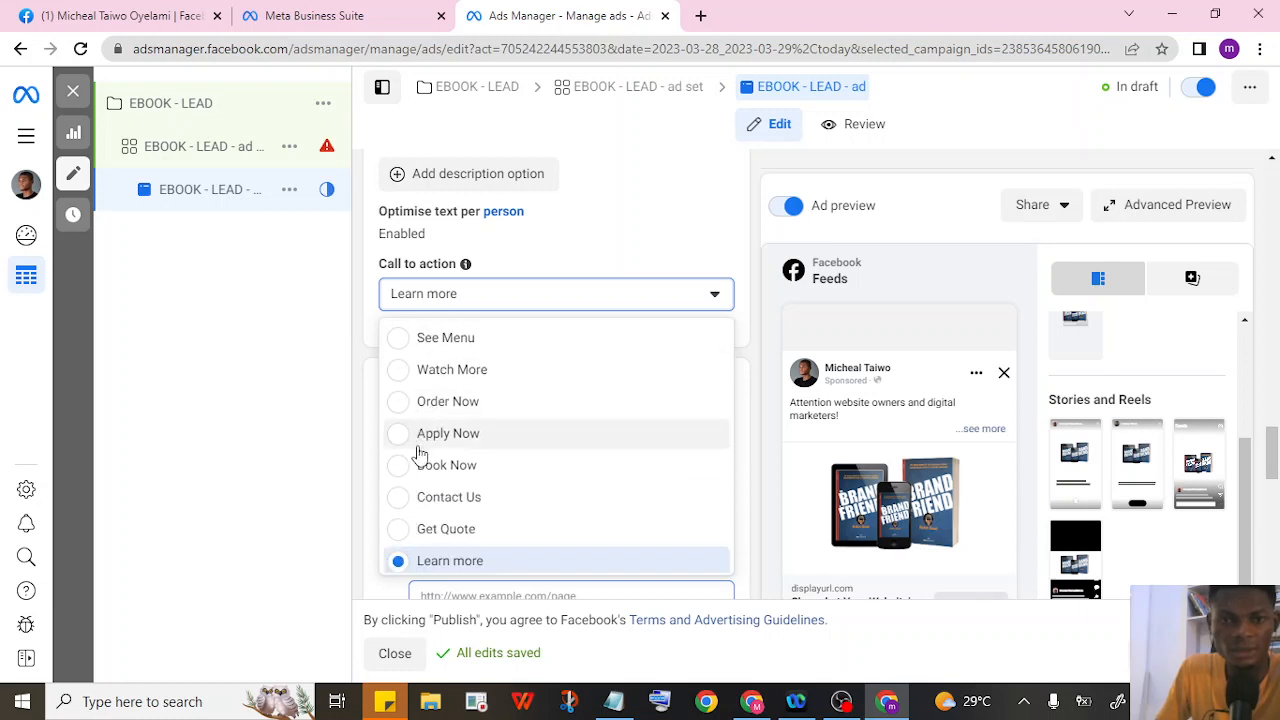
pyautogui.scroll(-5, 418, 460)
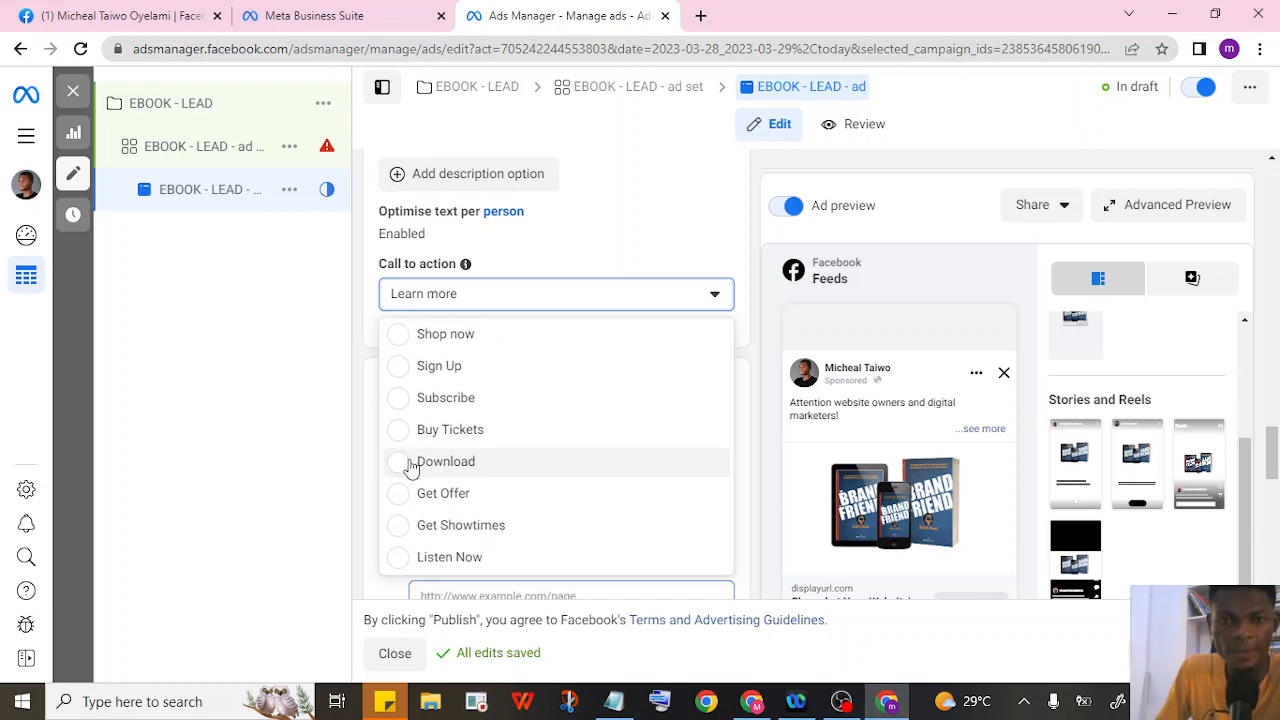
pyautogui.click(404, 468)
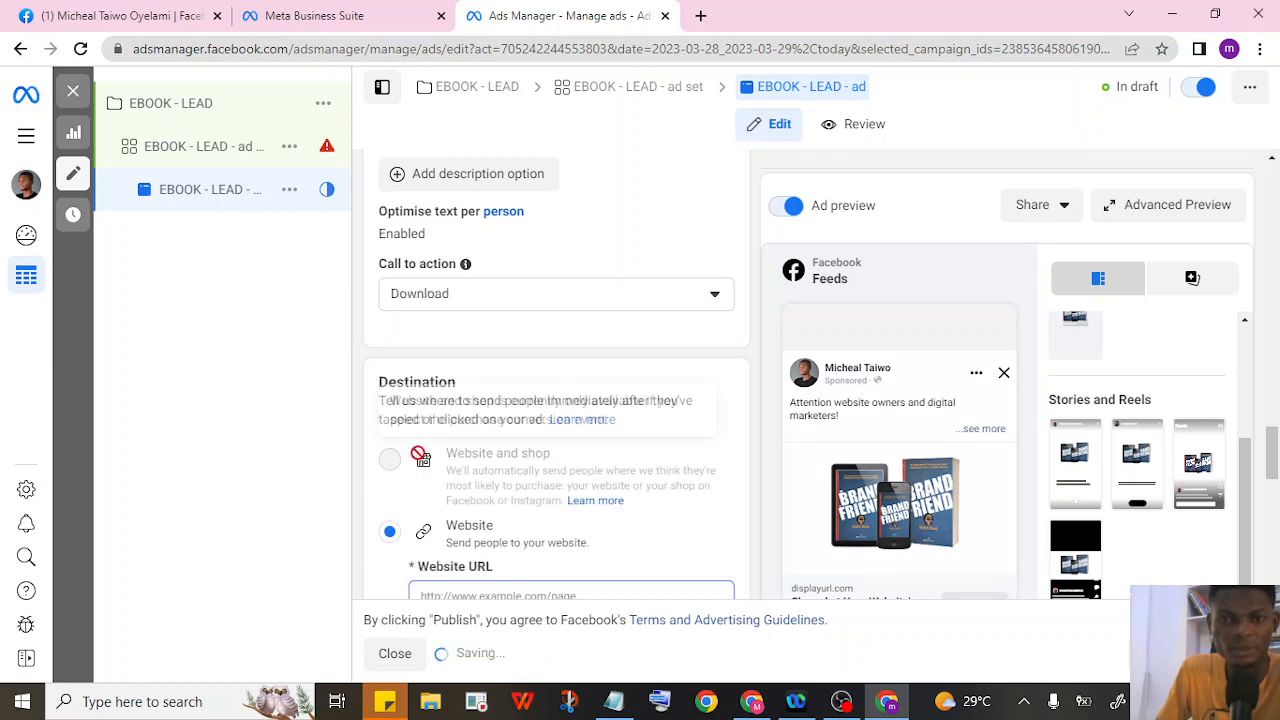
# Go to the ad's empty Website URL field, then switch to the other Chrome window and show the online marketing ebook opt-in page.
pyautogui.scroll(-1, 733, 281)
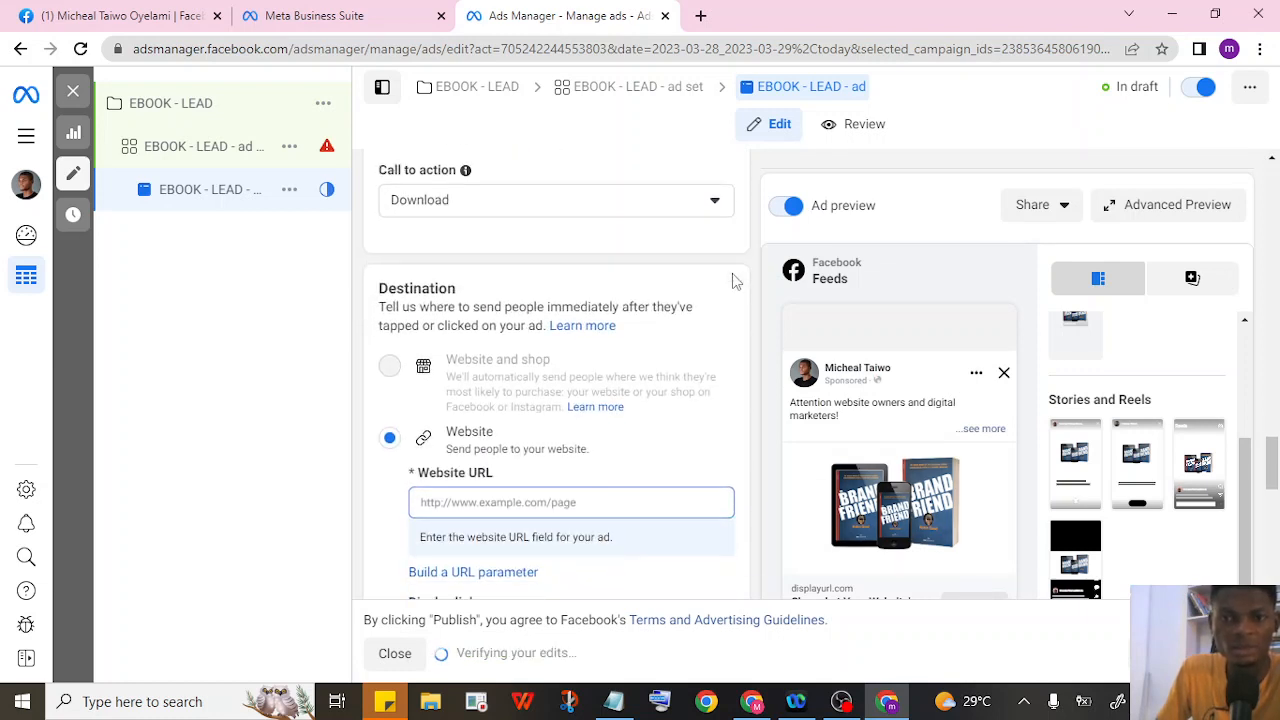
pyautogui.scroll(-2, 728, 293)
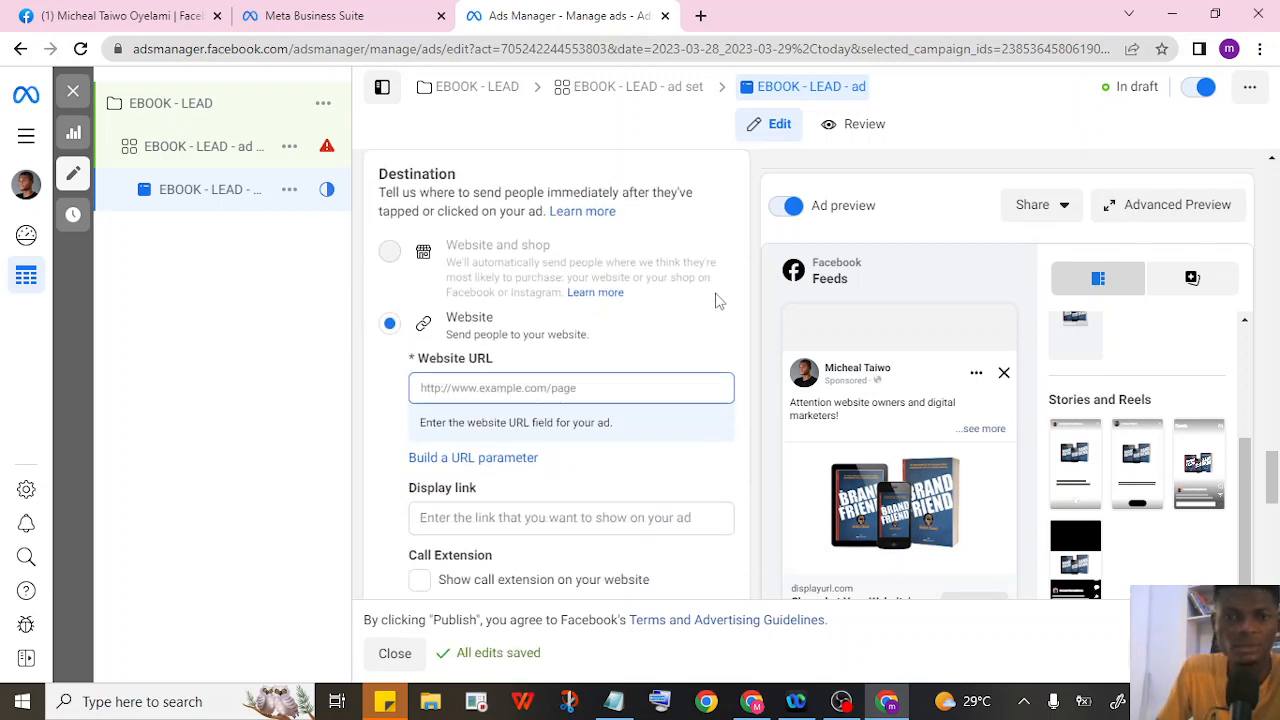
pyautogui.click(519, 313)
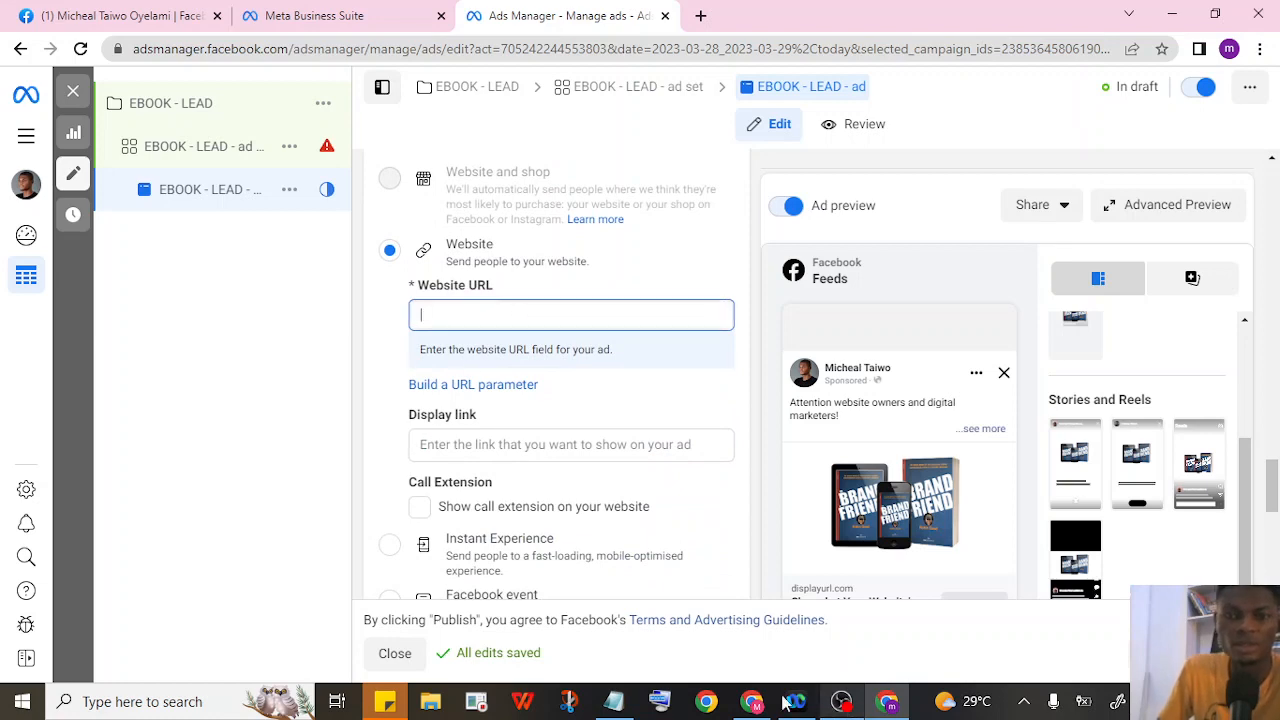
pyautogui.moveTo(751, 701)
pyautogui.click(759, 652)
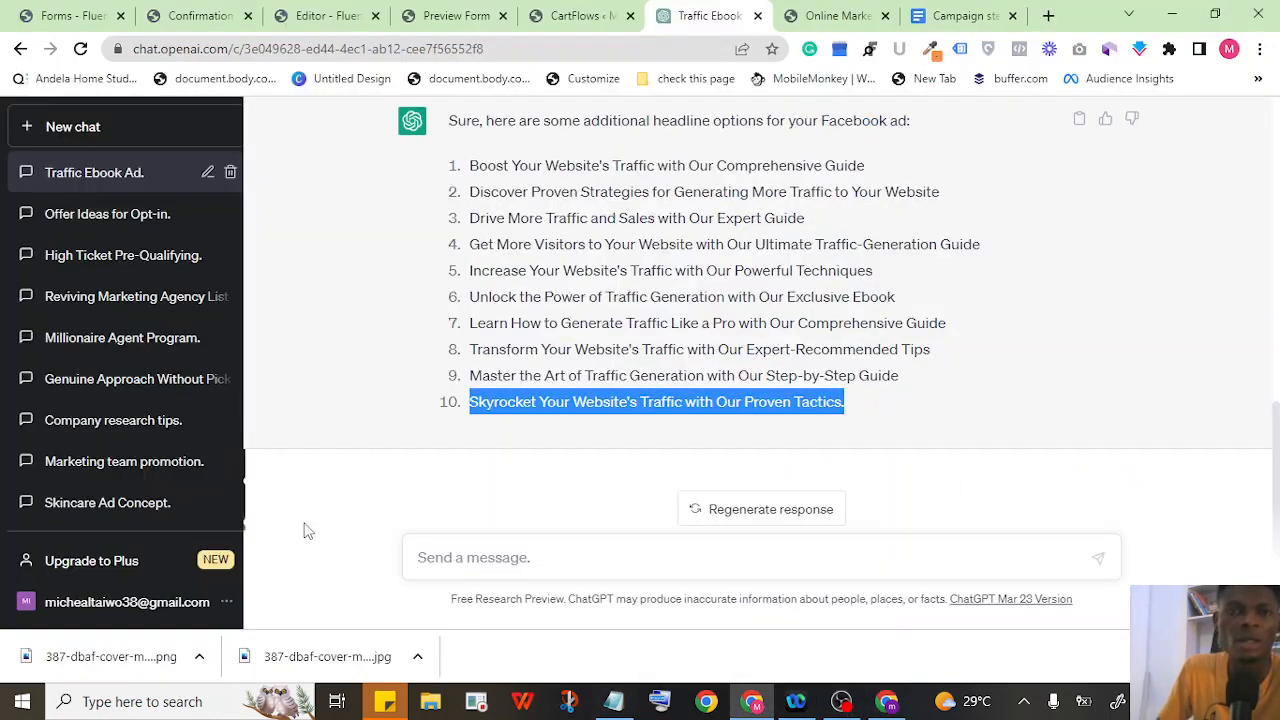
pyautogui.click(838, 15)
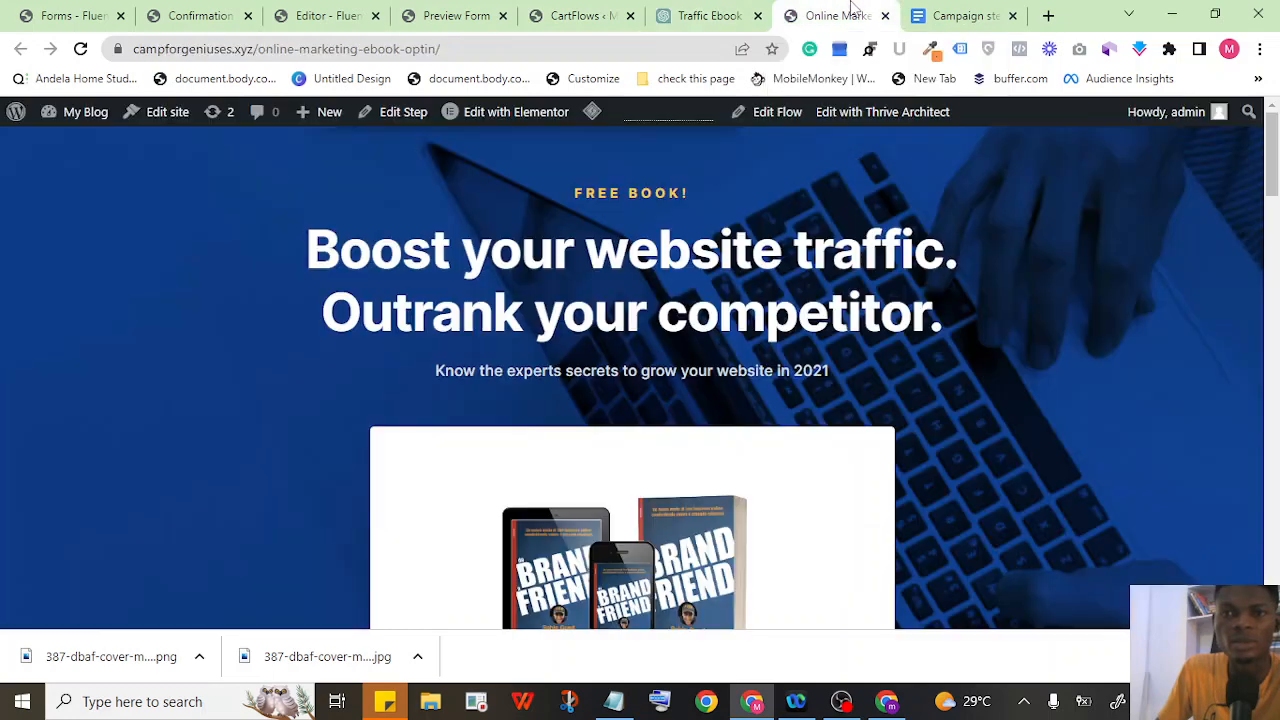
# Examine the ebook landing page's headline, cover image, opt-in form, contents section, author details and testimonials.
pyautogui.scroll(-5, 303, 281)
pyautogui.scroll(-10, 300, 277)
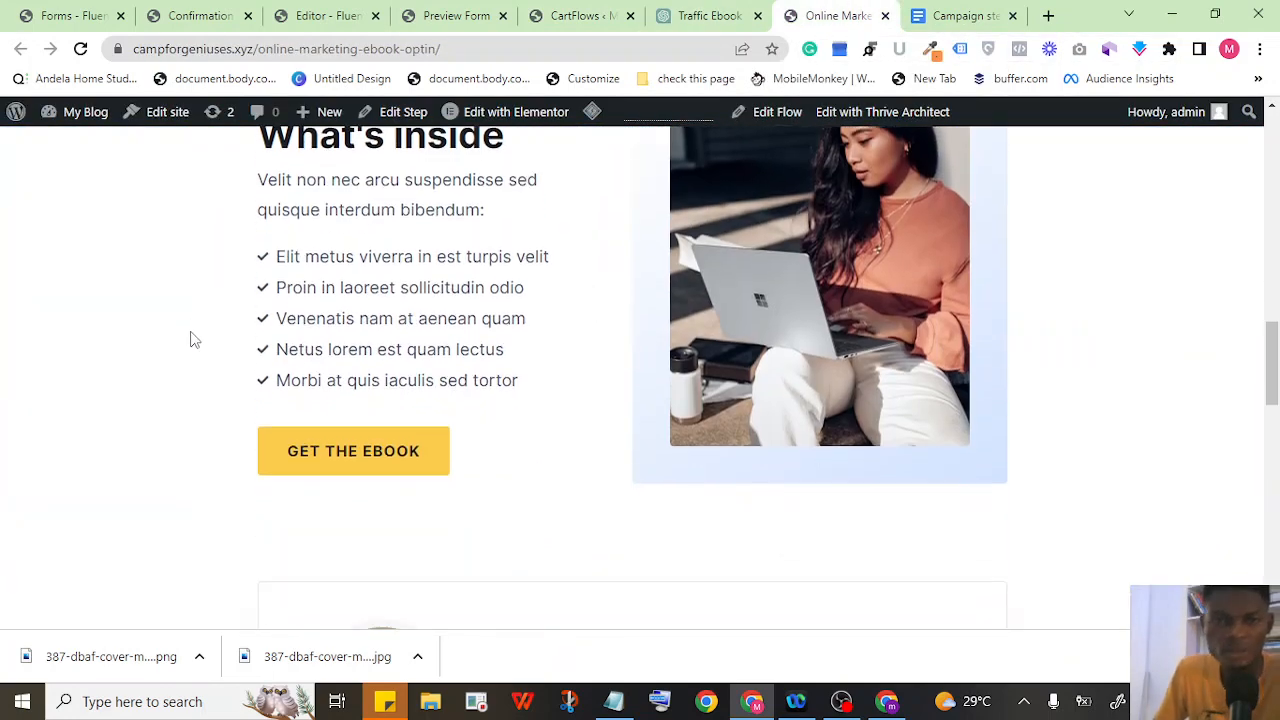
pyautogui.scroll(8, 206, 346)
pyautogui.scroll(8, 157, 352)
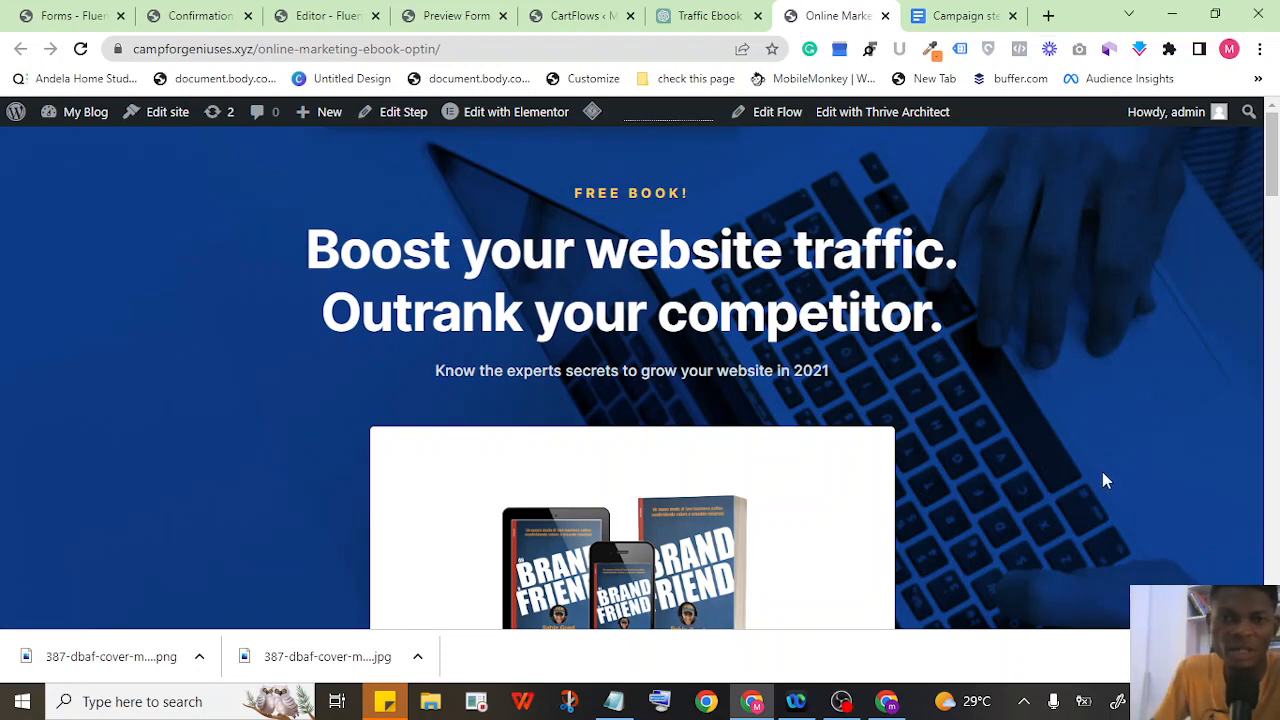
pyautogui.scroll(-5, 287, 321)
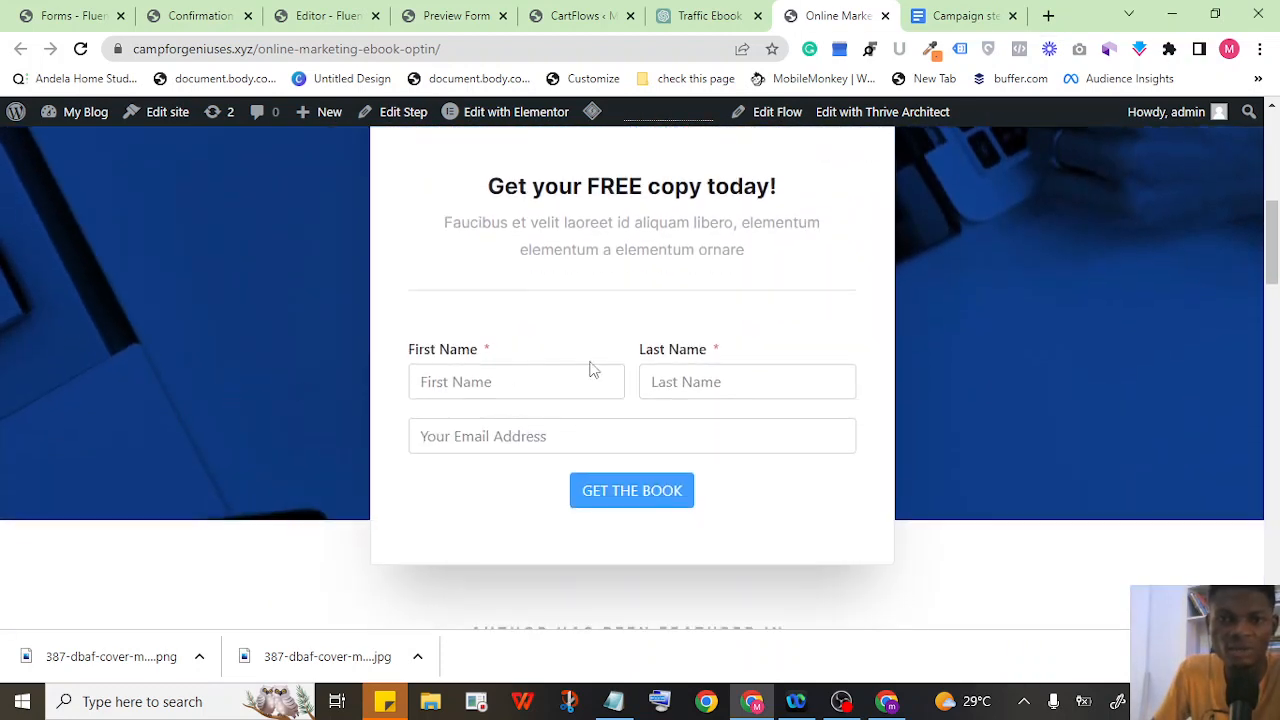
pyautogui.scroll(-1, 507, 358)
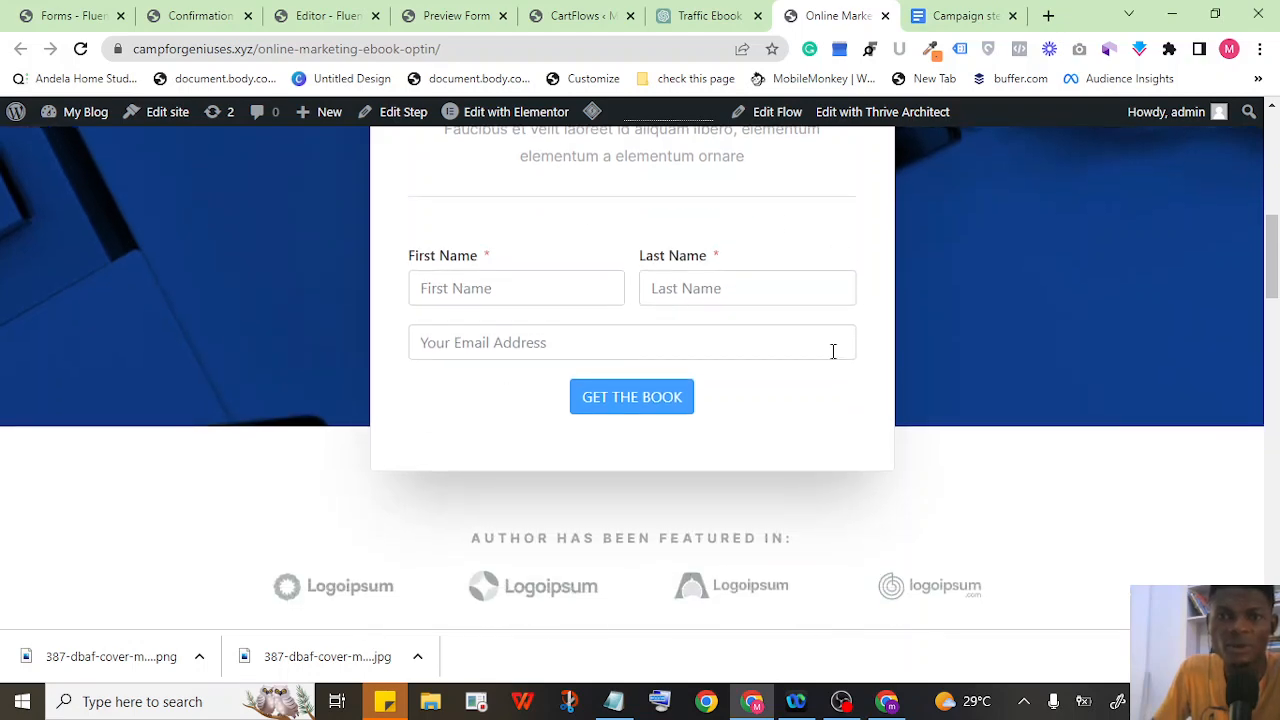
pyautogui.scroll(-2, 709, 291)
pyautogui.scroll(3, 786, 286)
pyautogui.scroll(-2, 297, 343)
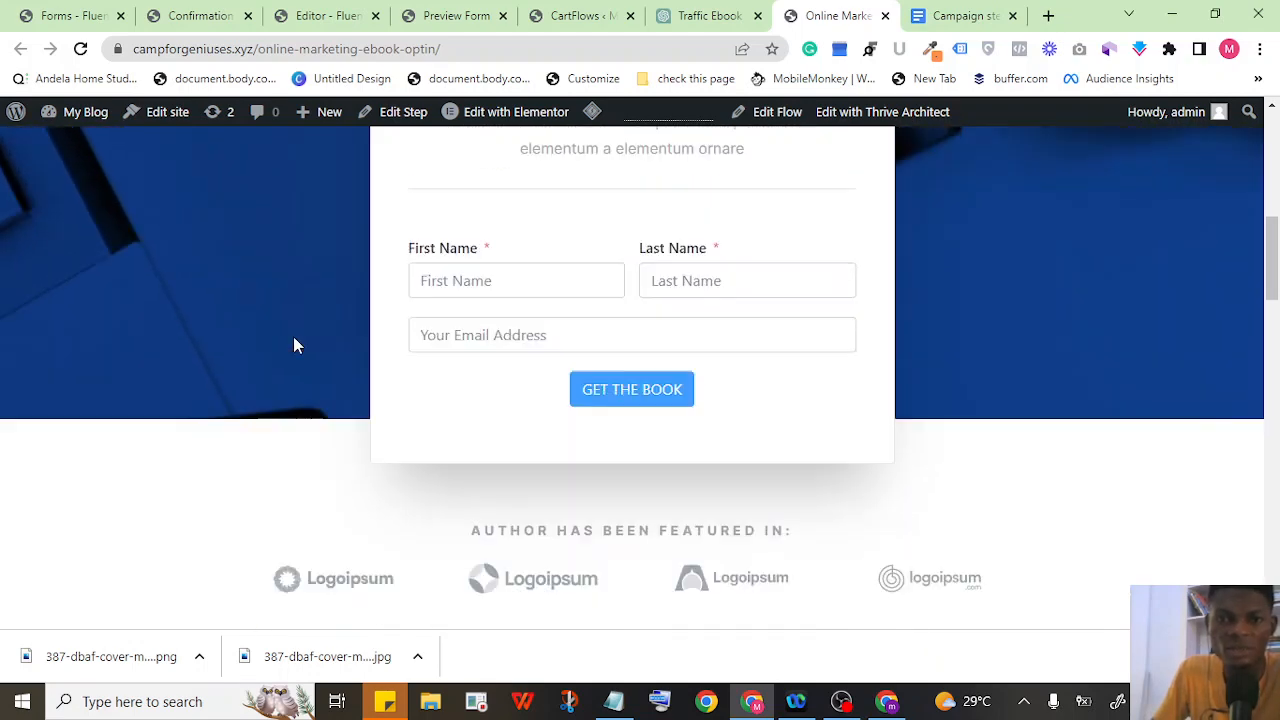
pyautogui.scroll(7, 250, 353)
pyautogui.scroll(-15, 724, 209)
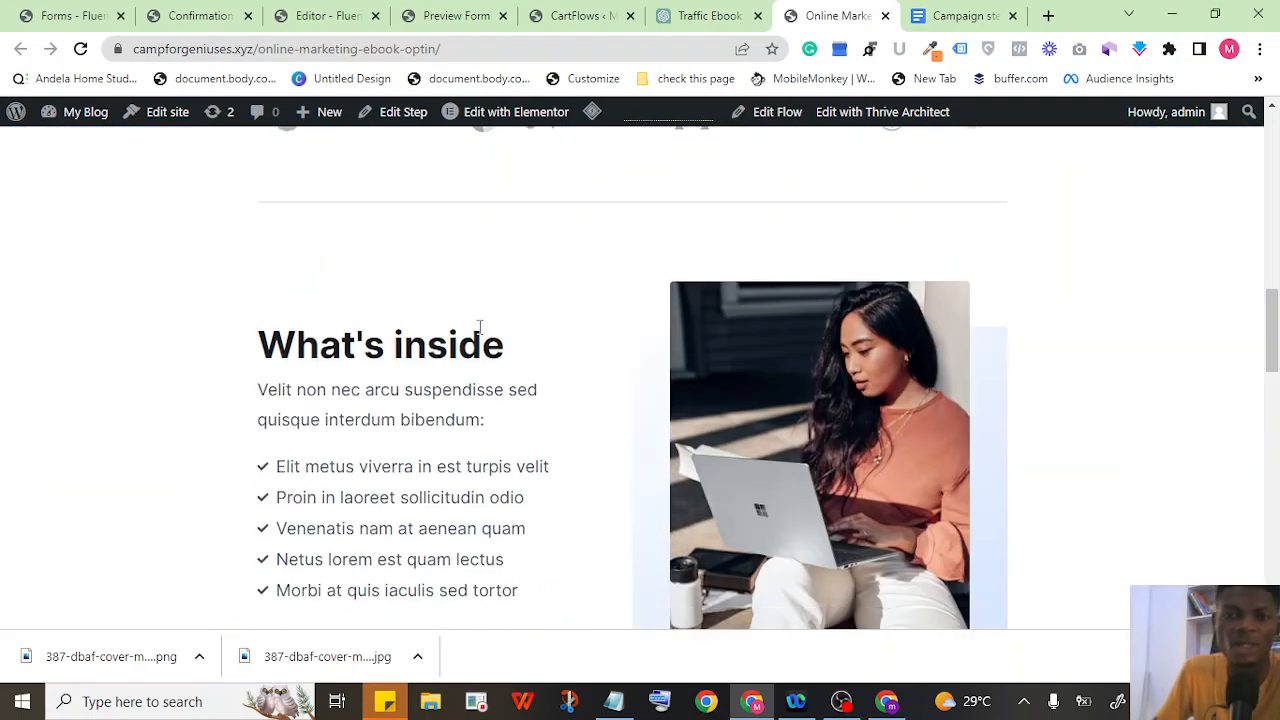
pyautogui.scroll(10, 405, 320)
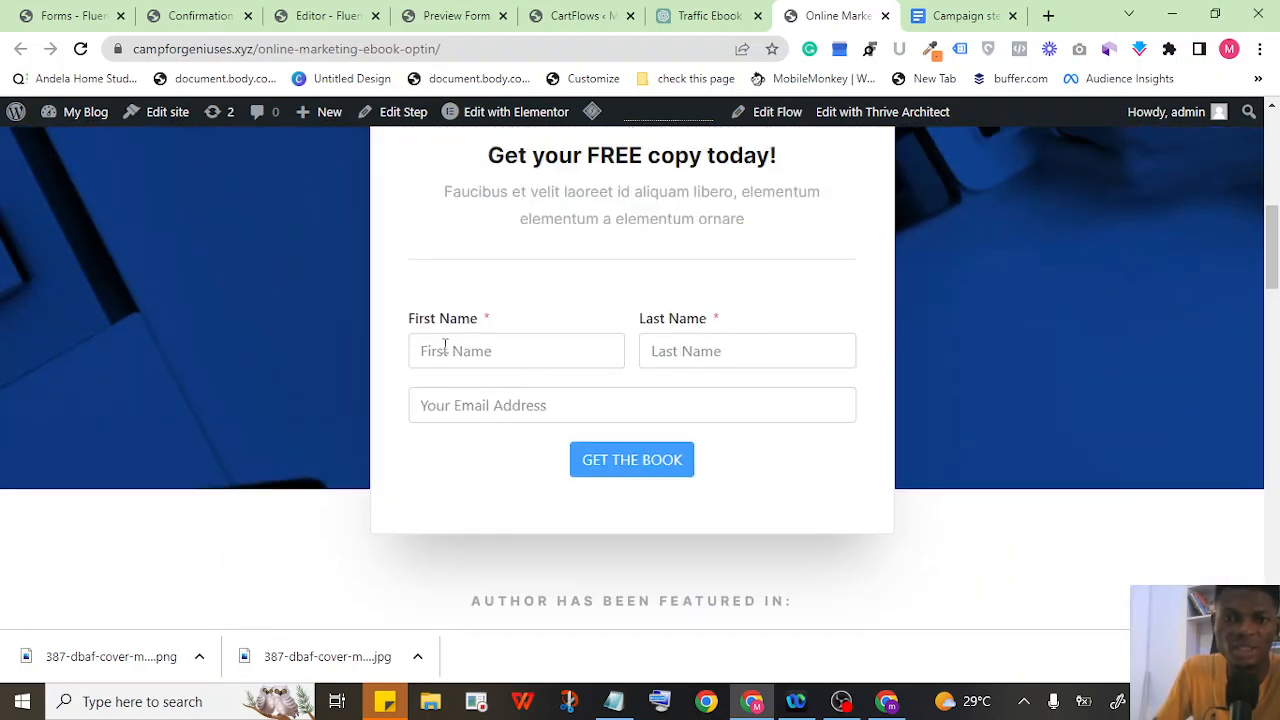
pyautogui.scroll(5, 329, 386)
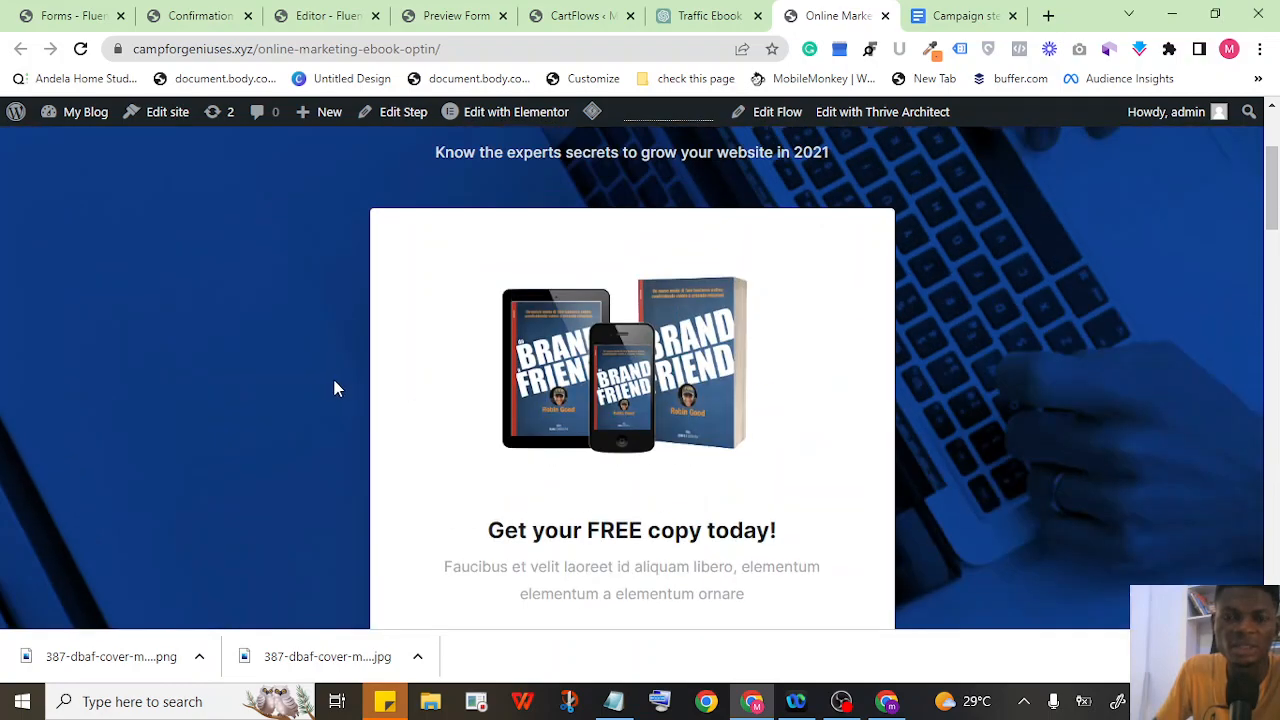
pyautogui.scroll(-8, 1088, 289)
pyautogui.scroll(-10, 364, 318)
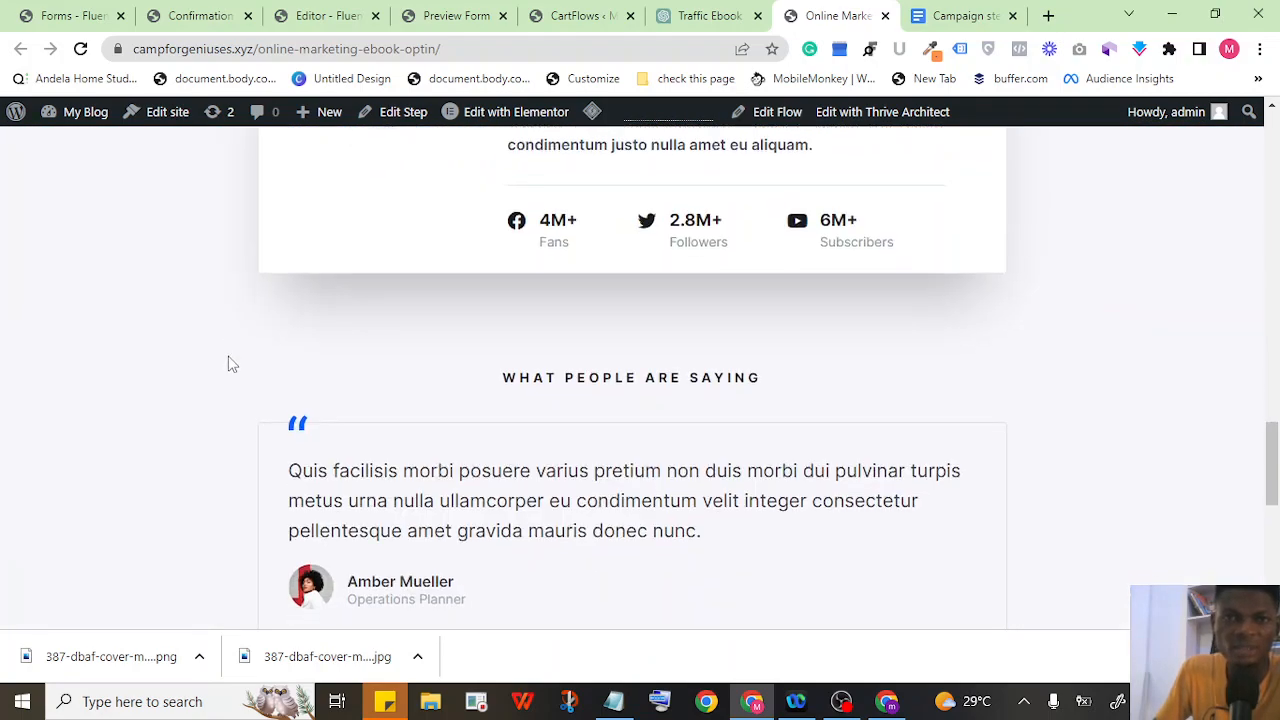
pyautogui.scroll(15, 354, 372)
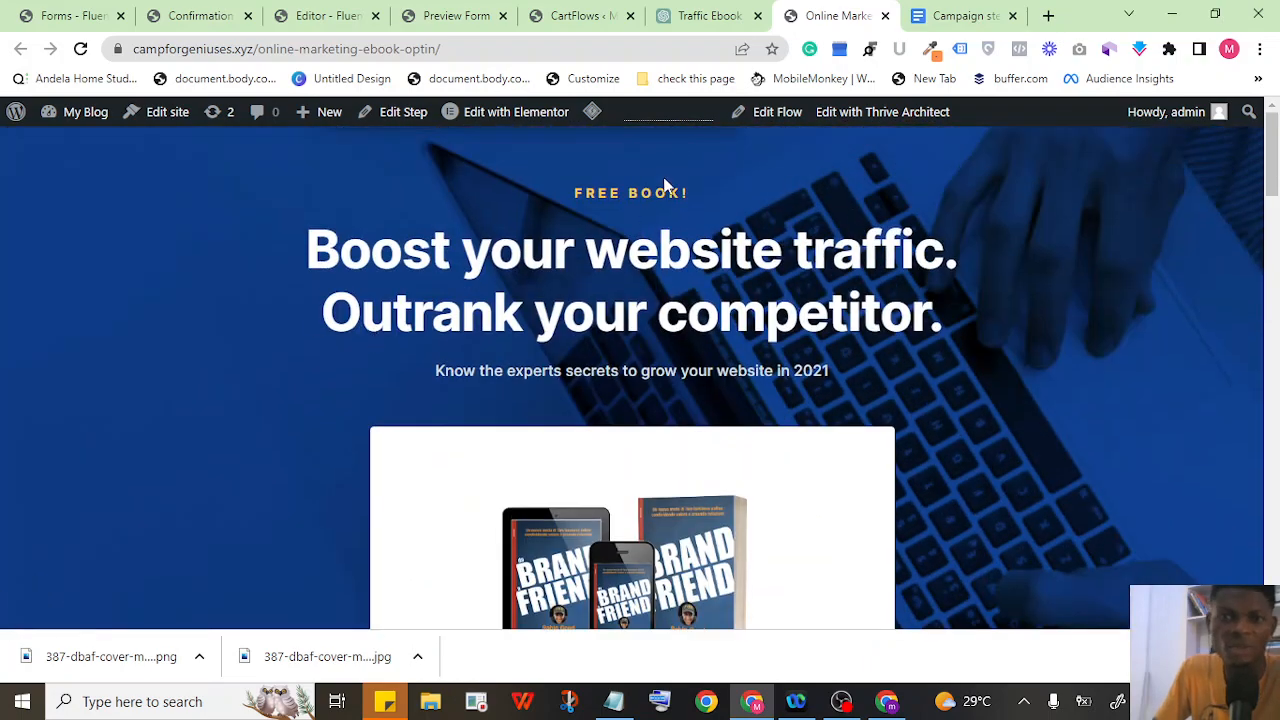
pyautogui.scroll(-10, 83, 380)
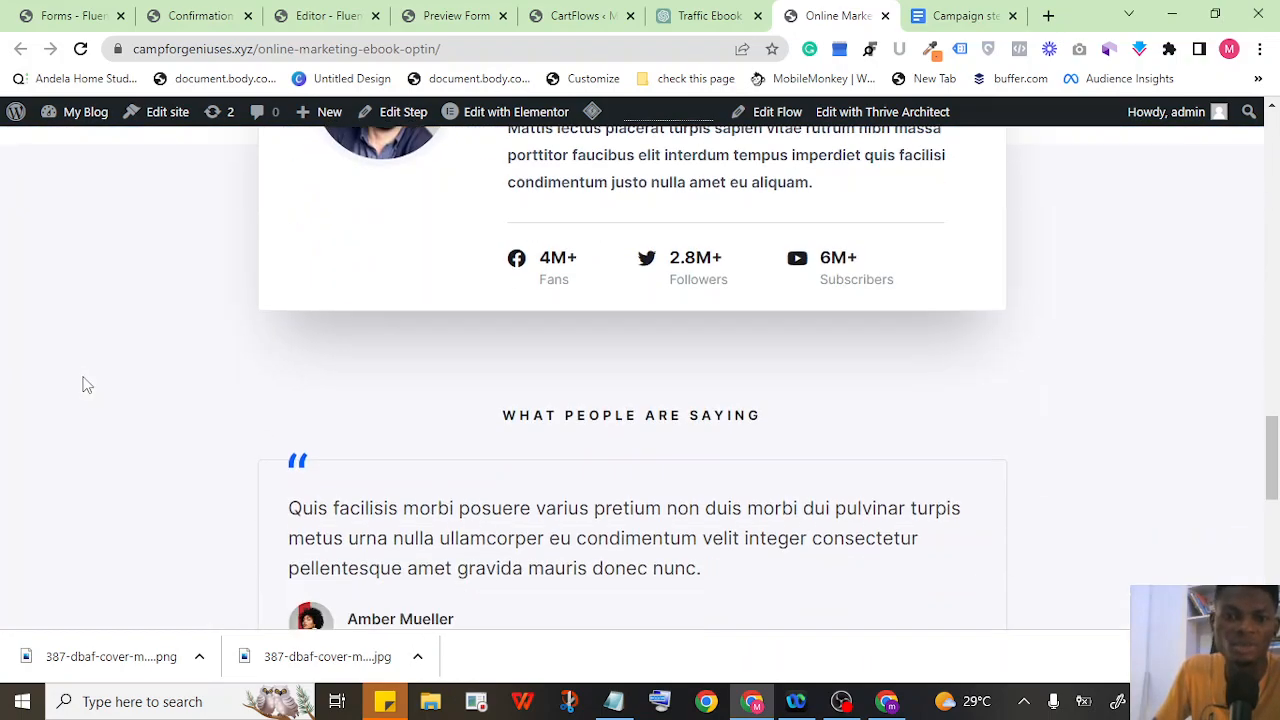
pyautogui.scroll(-5, 85, 383)
pyautogui.scroll(10, 329, 391)
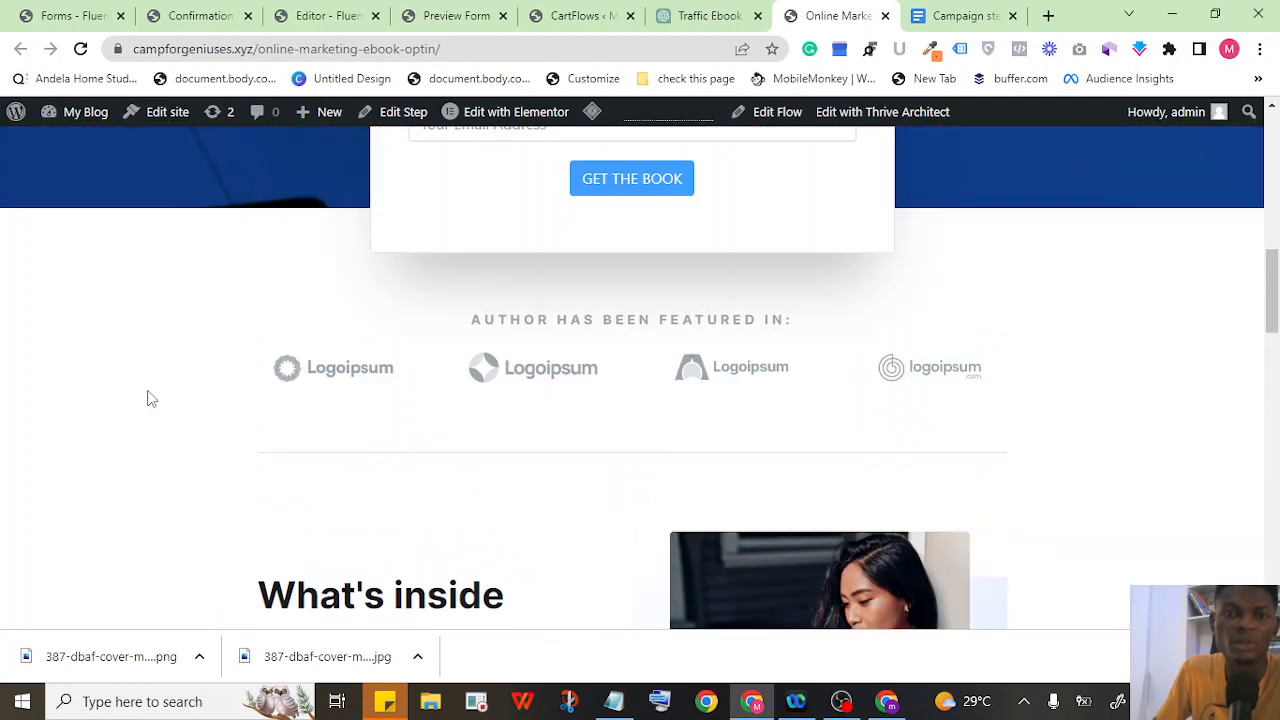
pyautogui.scroll(10, 151, 398)
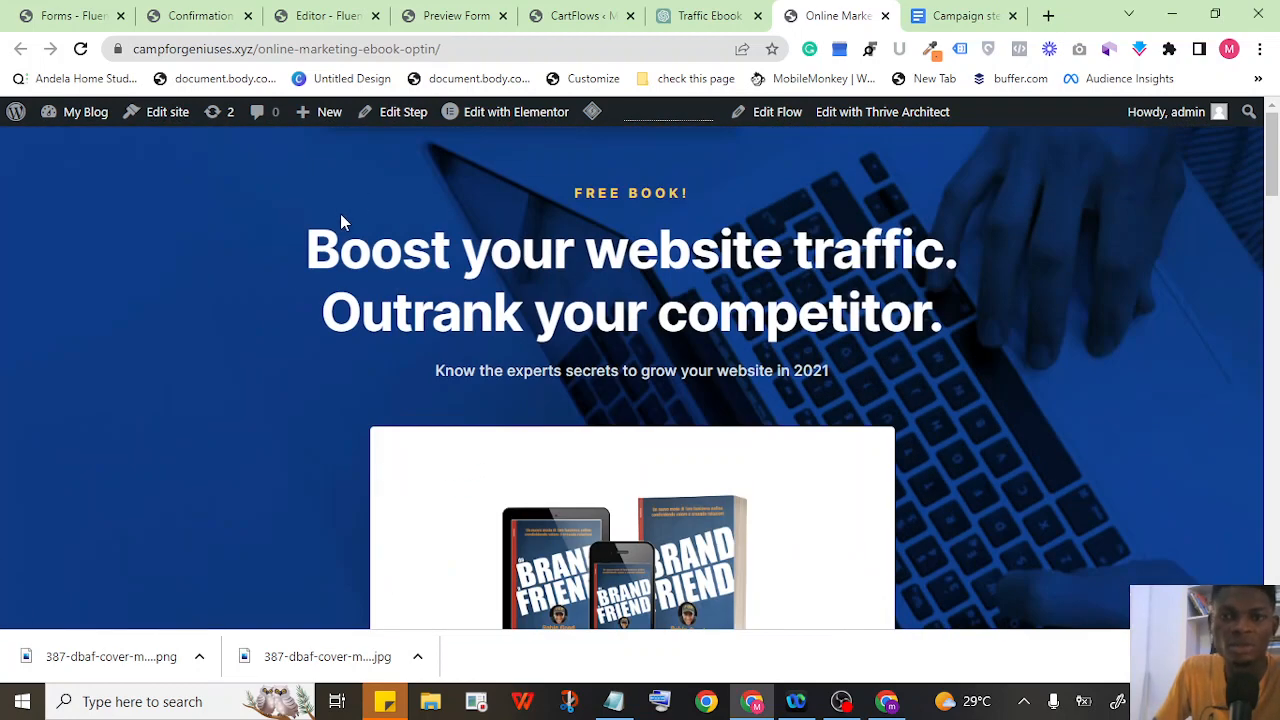
pyautogui.click(518, 46)
pyautogui.click(522, 46)
pyautogui.moveTo(496, 47); pyautogui.dragTo(87, 48)
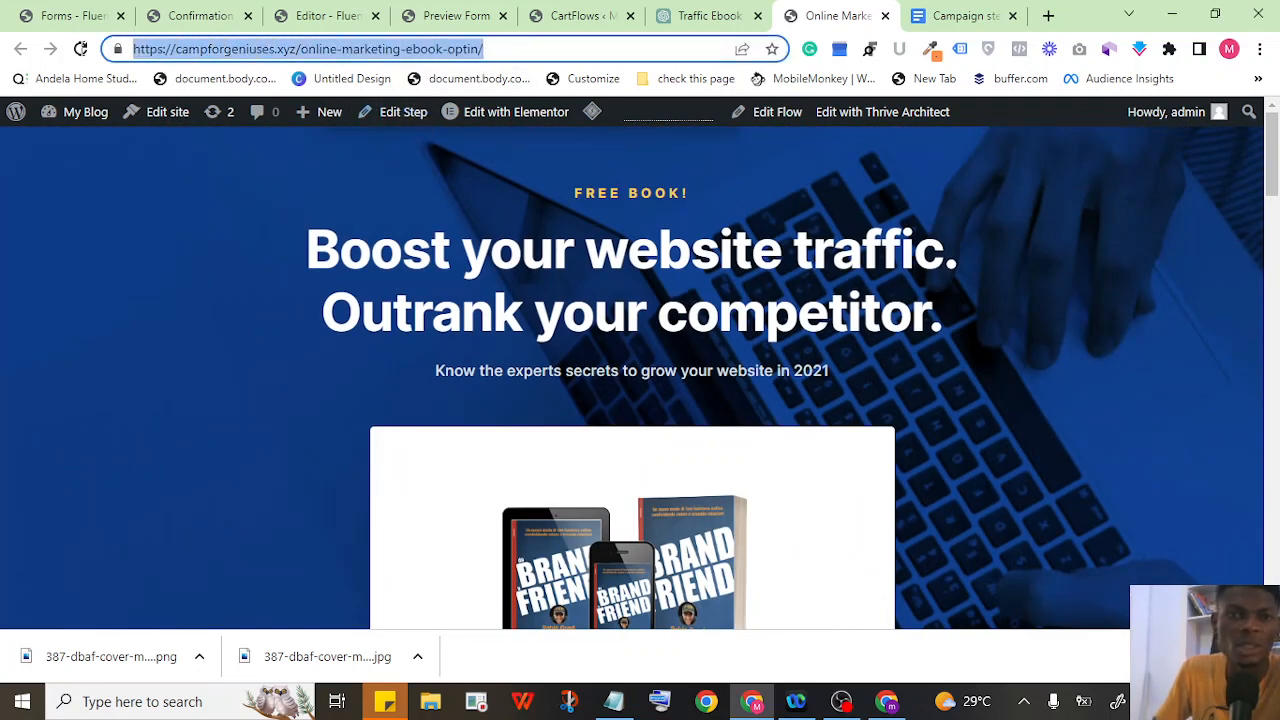
pyautogui.rightClick(182, 48)
pyautogui.click(236, 174)
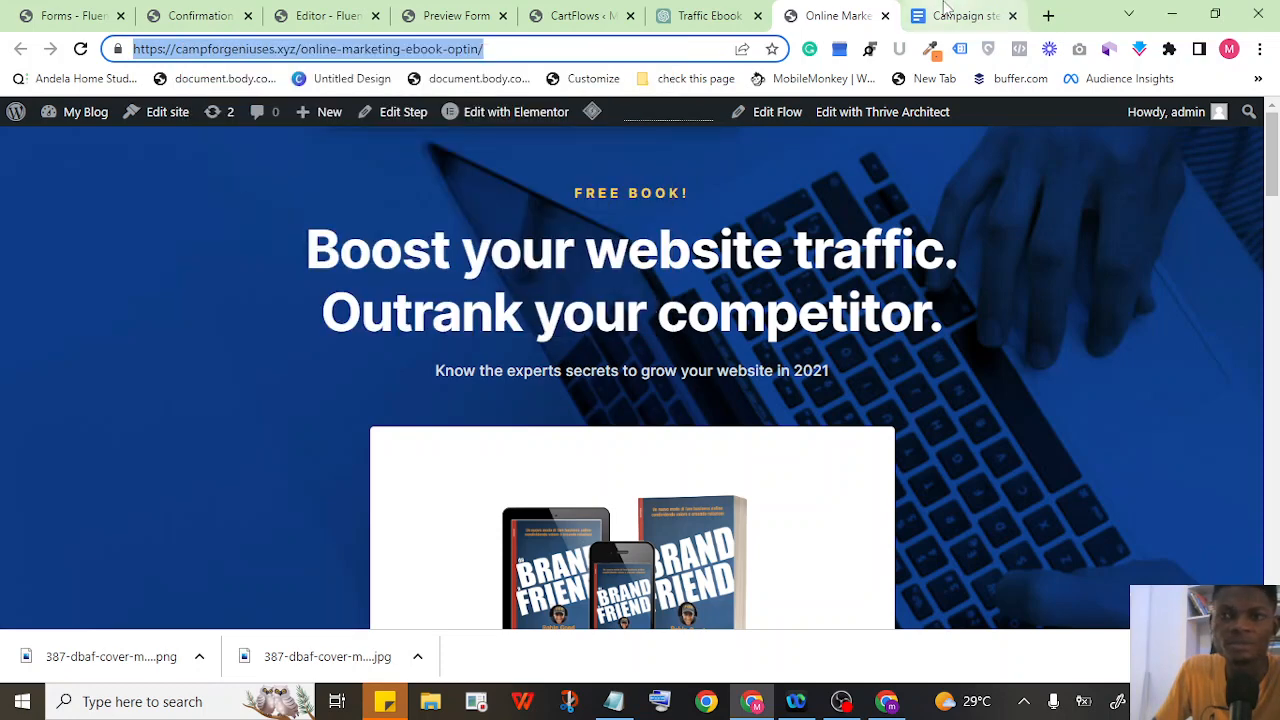
pyautogui.click(890, 625)
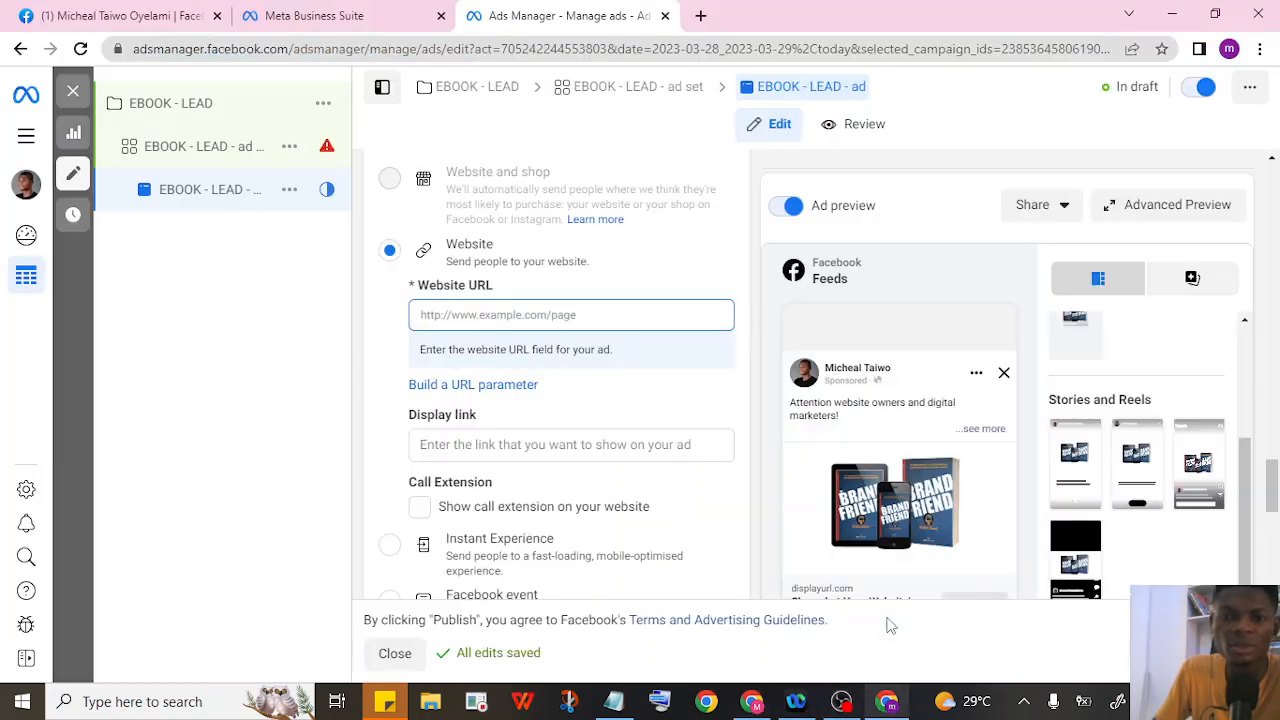
pyautogui.rightClick(438, 312)
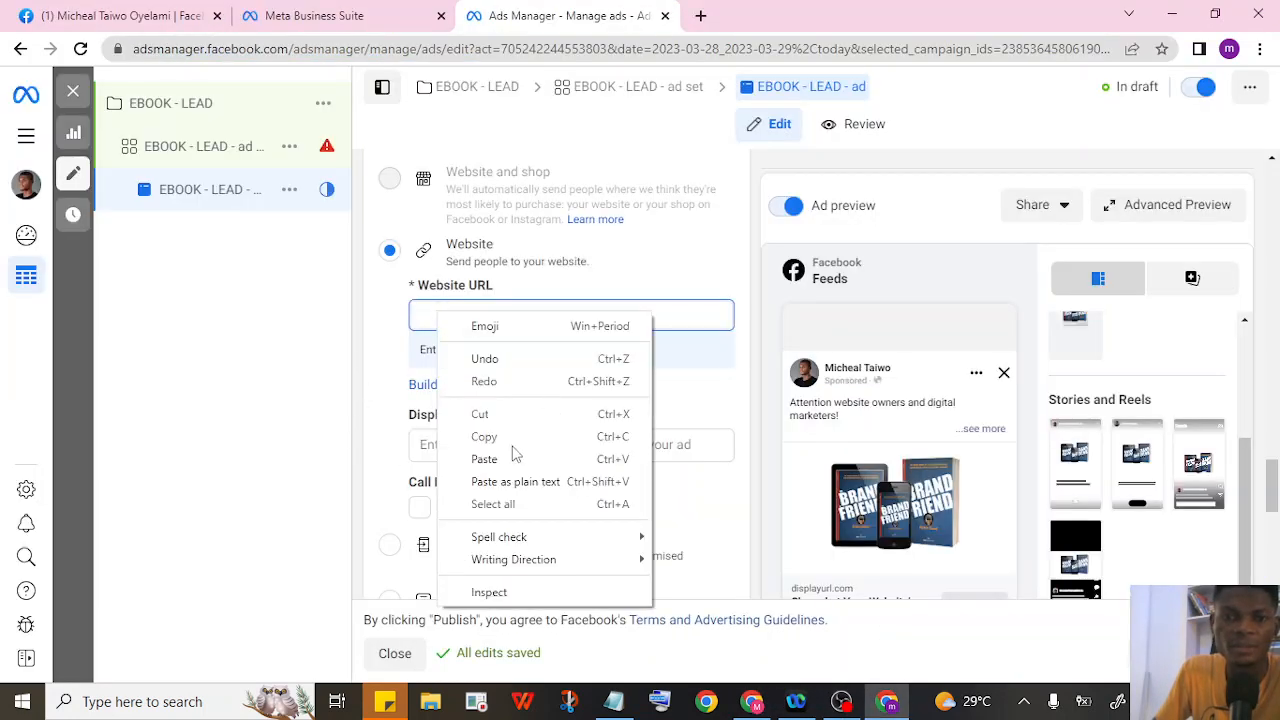
pyautogui.click(480, 457)
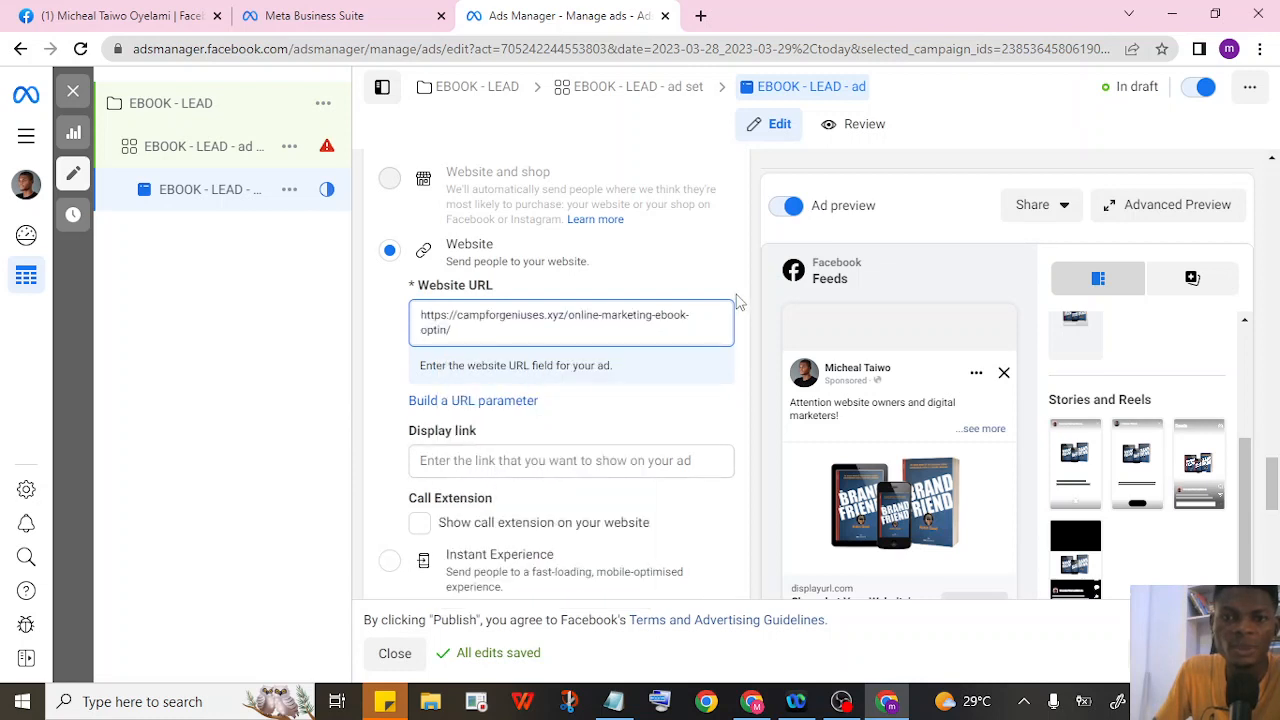
# Commit the entered website URL and review the ad's format, destination and tracking settings.
pyautogui.click(737, 302)
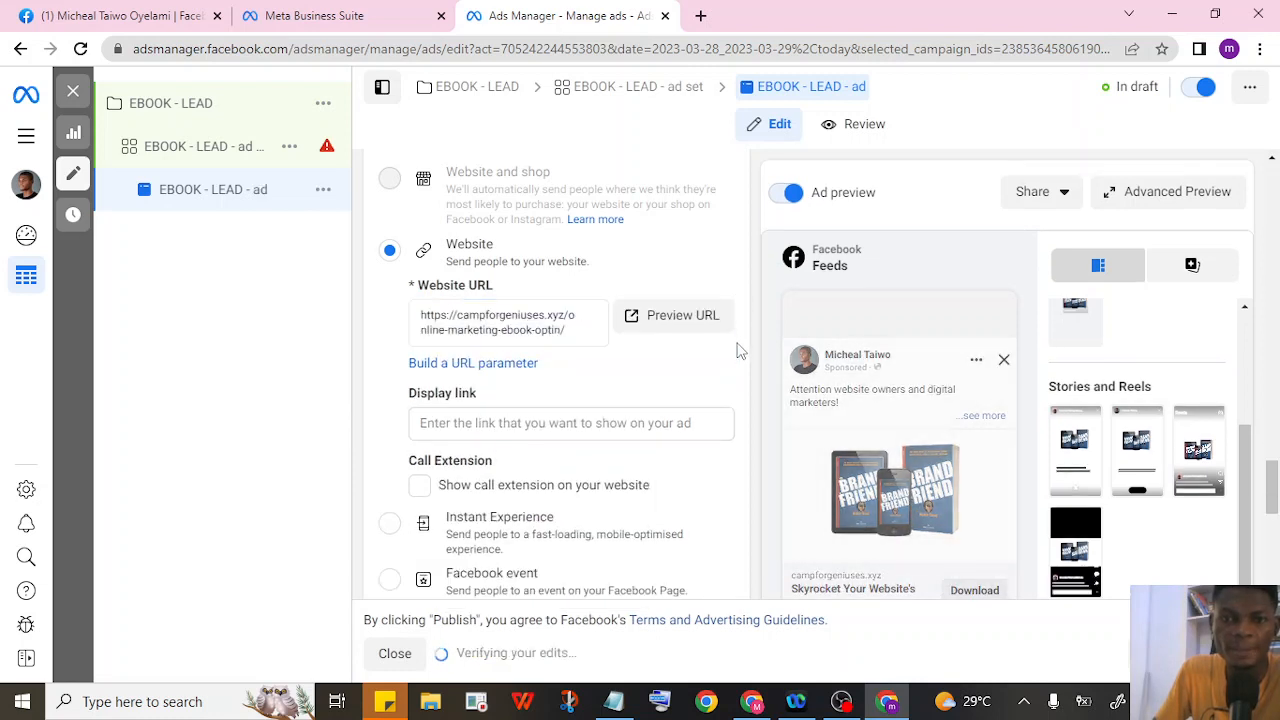
pyautogui.scroll(3, 737, 350)
pyautogui.scroll(-2, 737, 350)
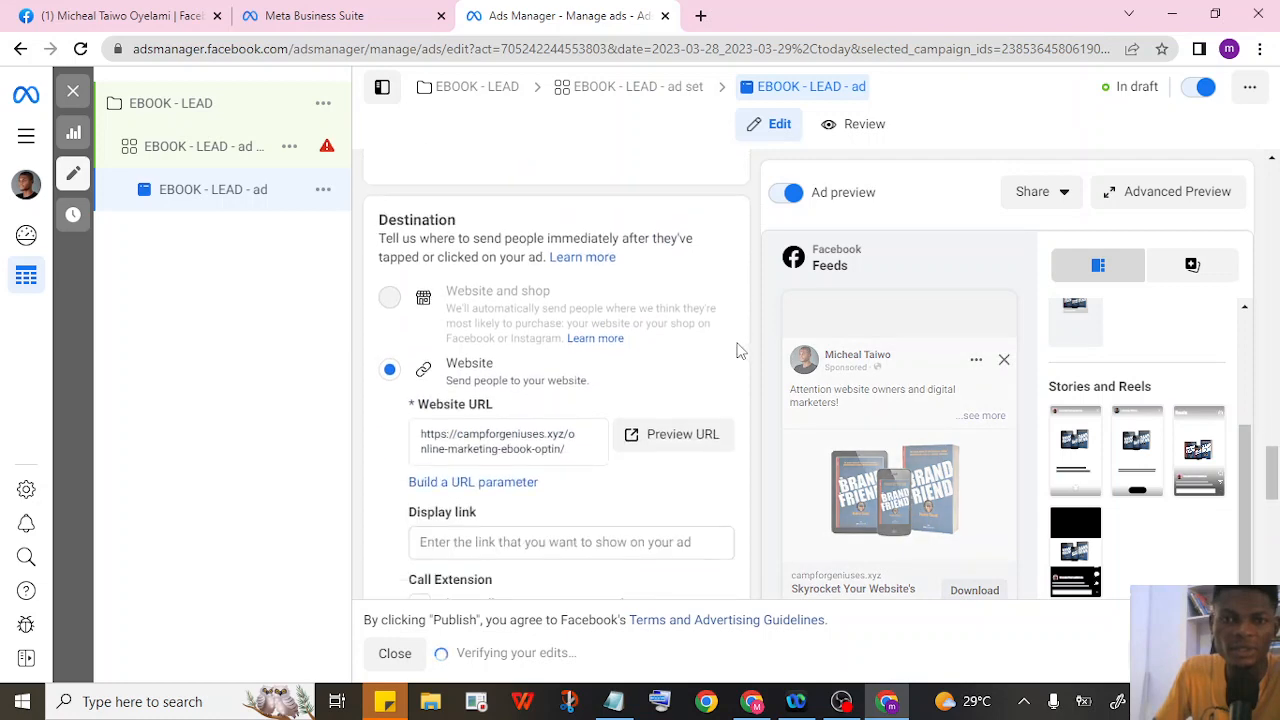
pyautogui.scroll(-8, 737, 350)
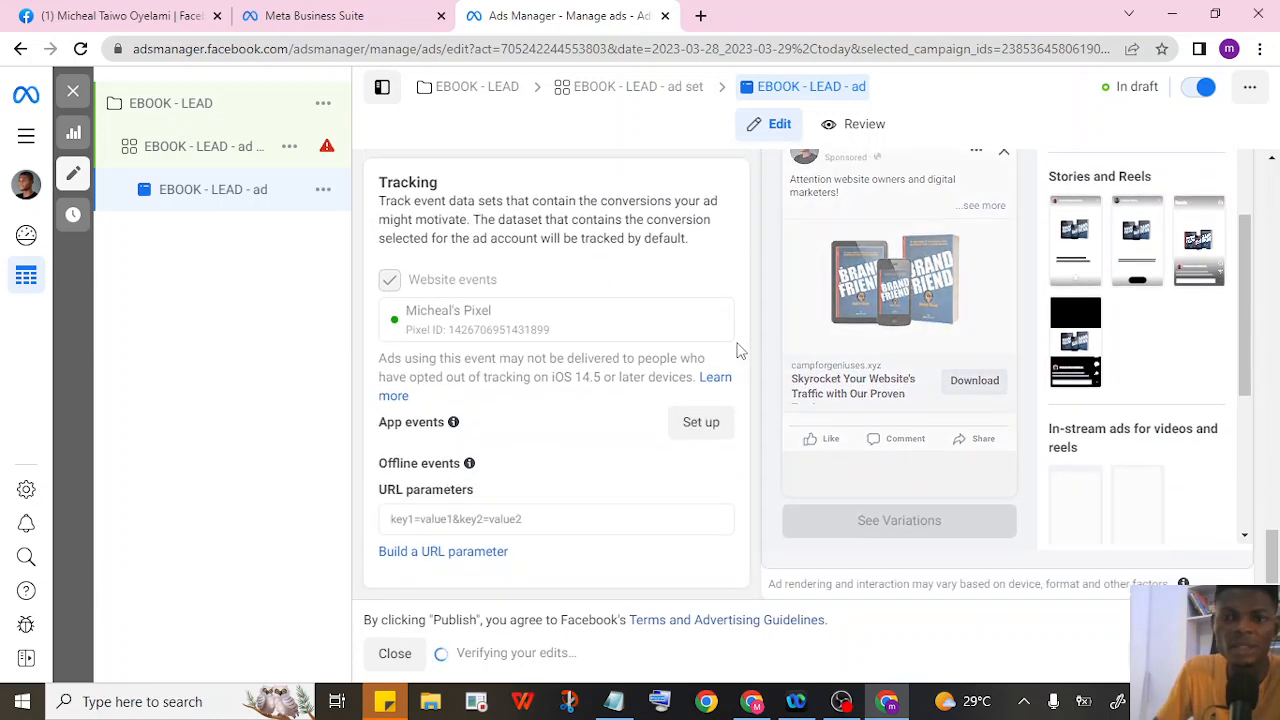
pyautogui.scroll(10, 740, 350)
pyautogui.scroll(10, 740, 350)
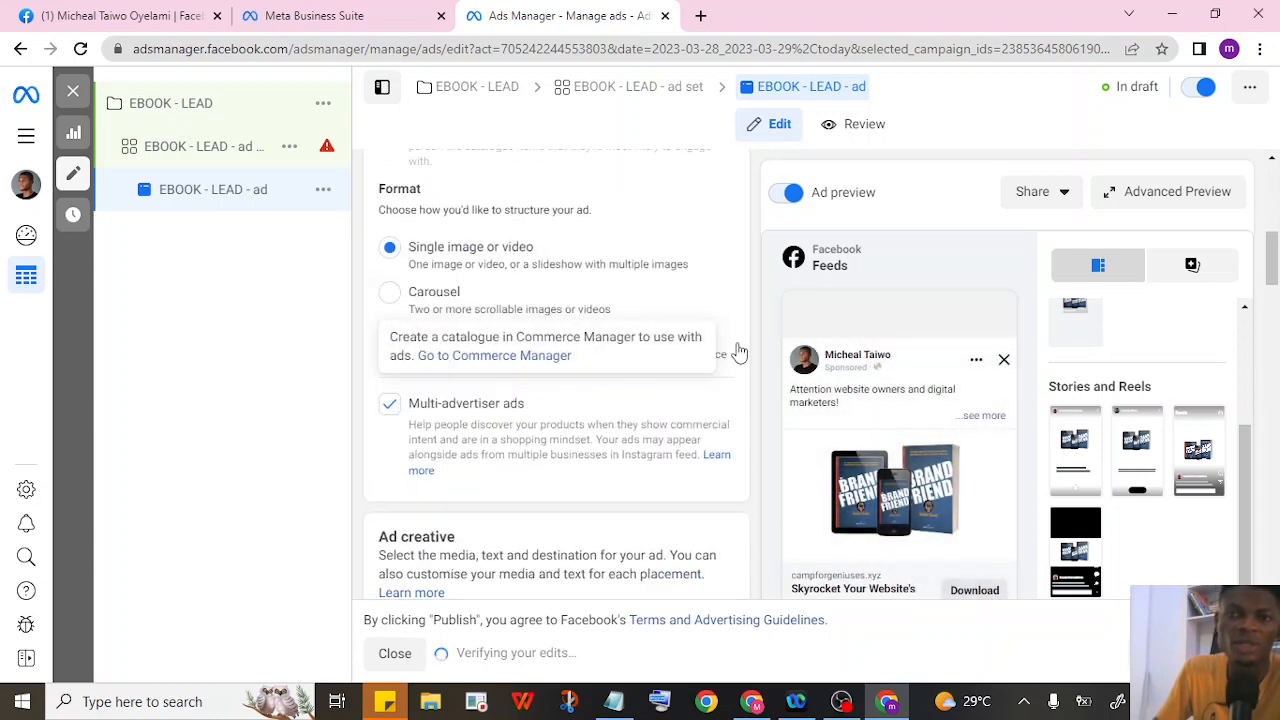
pyautogui.scroll(-10, 740, 350)
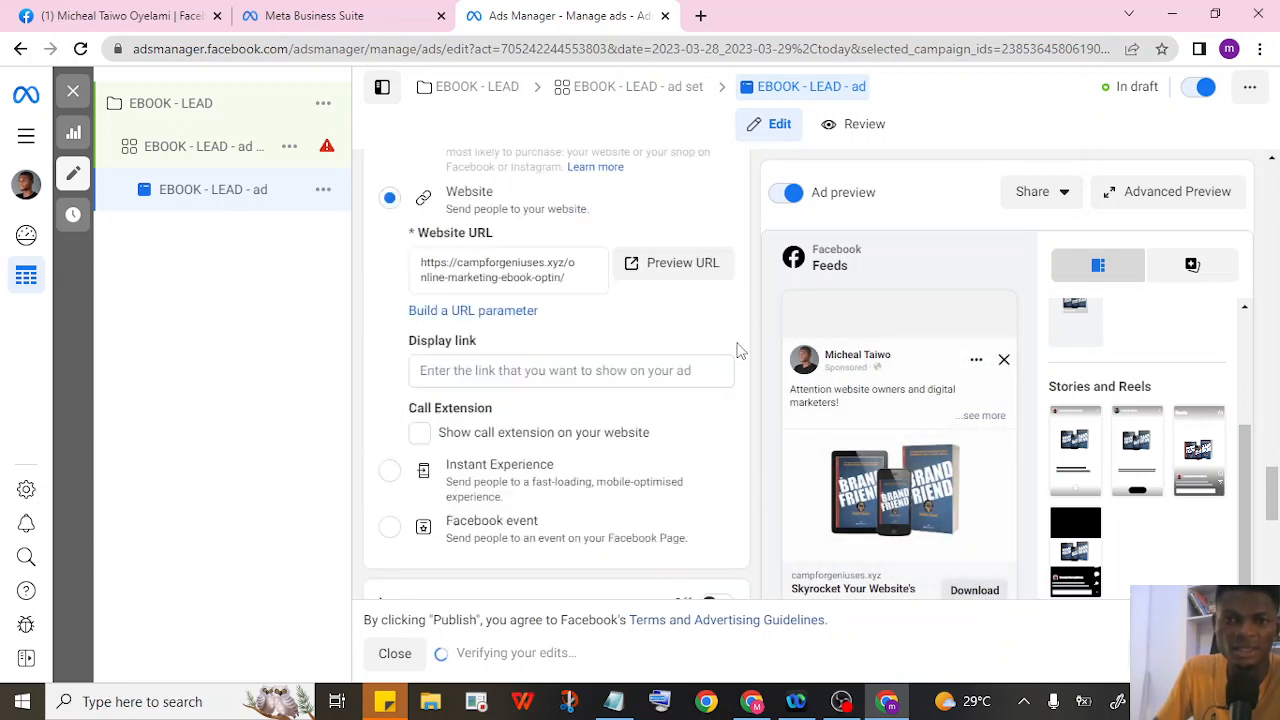
pyautogui.scroll(-5, 740, 350)
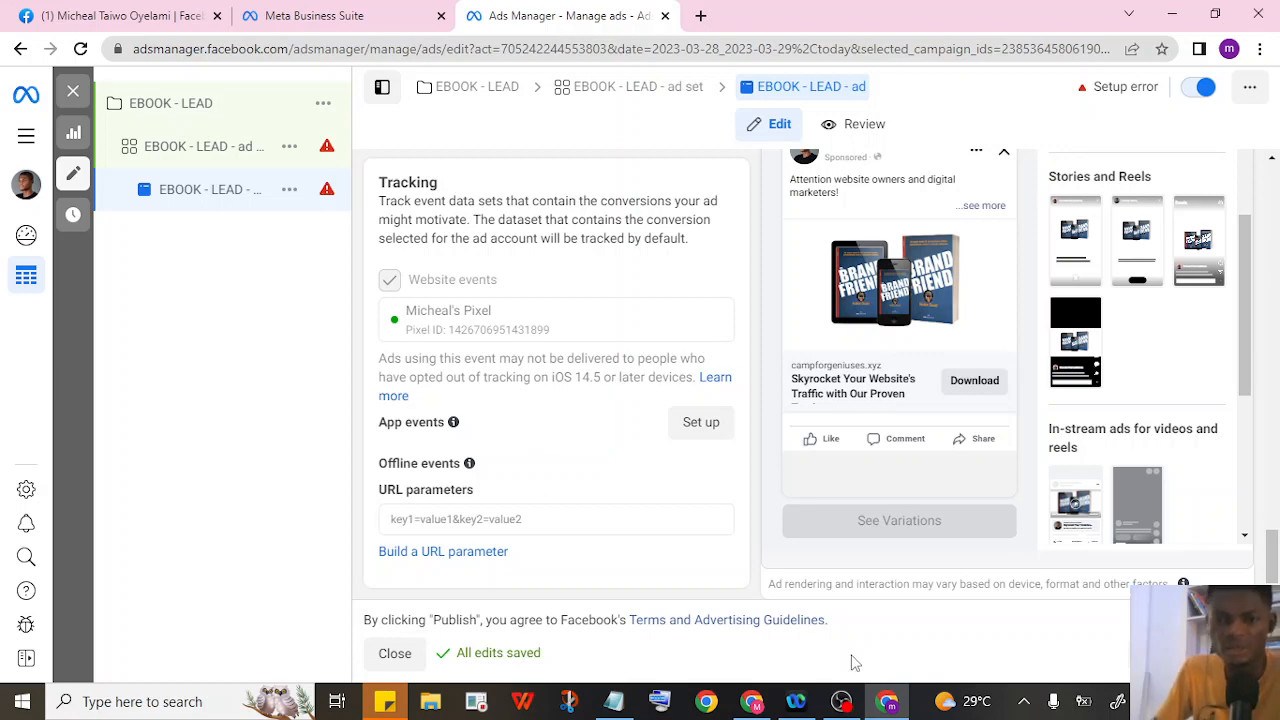
# Review the ebook opt-in page's headline, sign-up form, contents section and testimonials in the other Chrome window, and return to Ads Manager.
pyautogui.moveTo(755, 707)
pyautogui.click(745, 620)
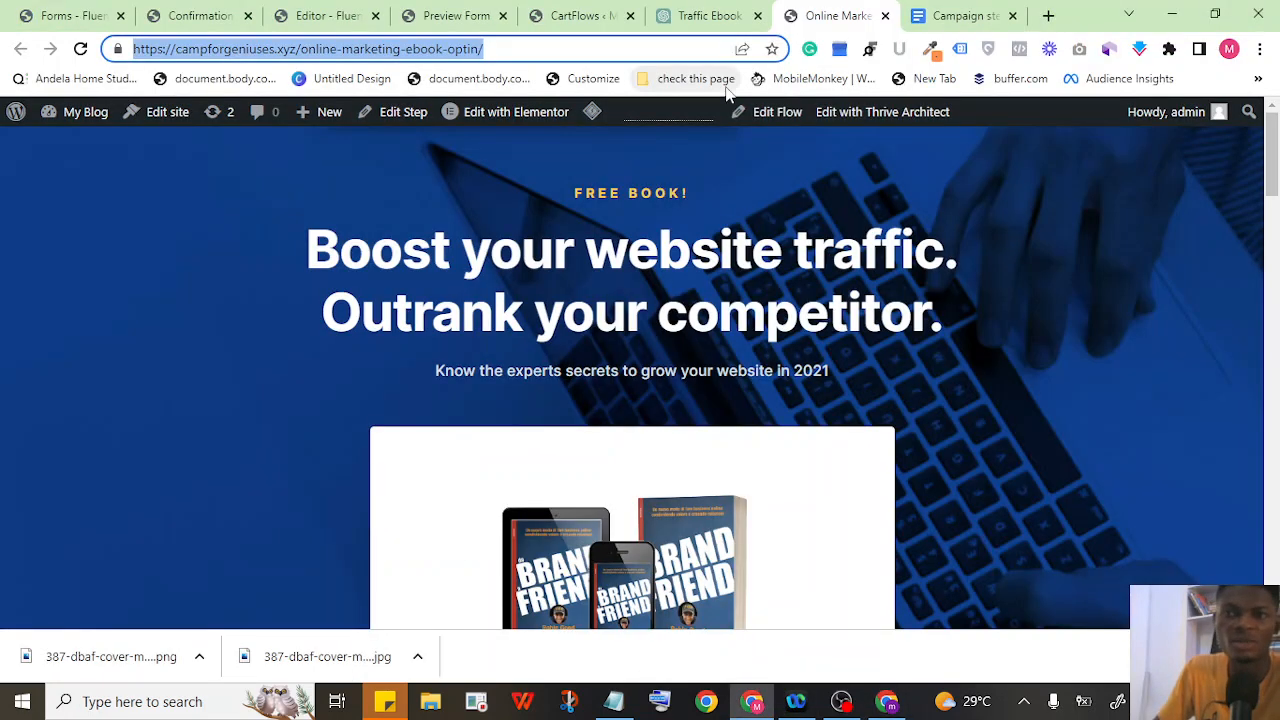
pyautogui.click(283, 257)
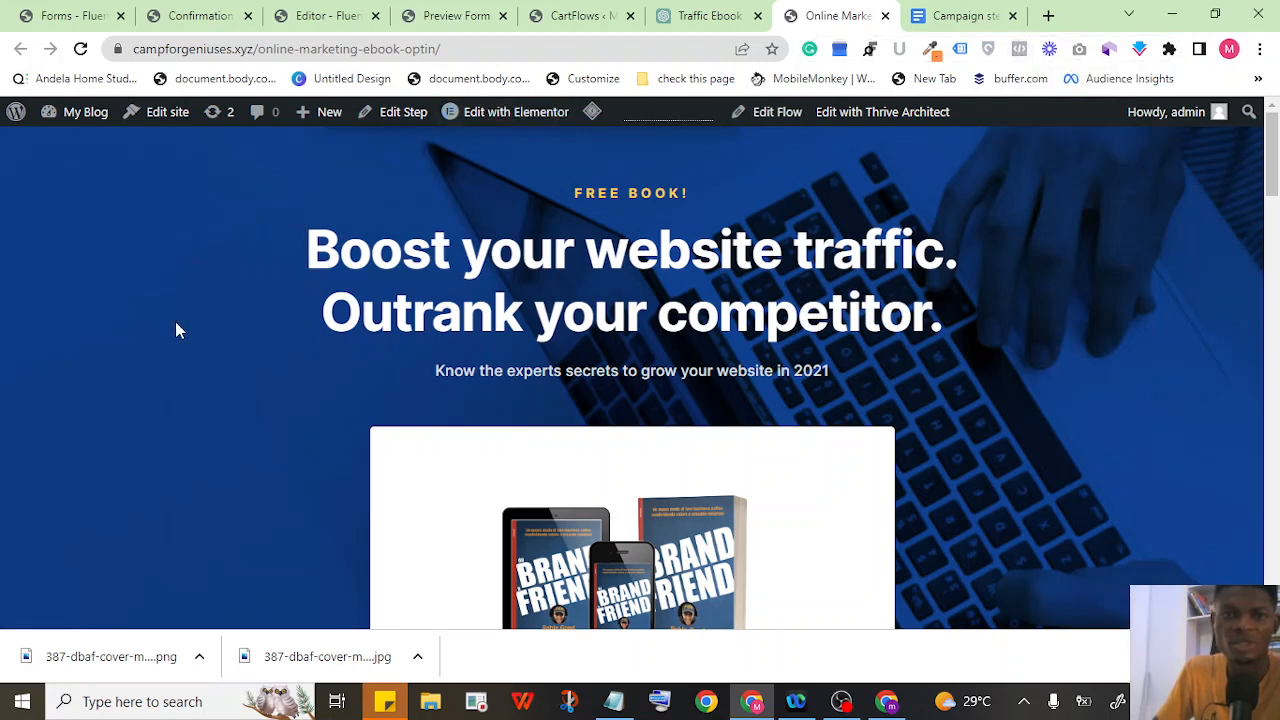
pyautogui.scroll(-10, 200, 331)
pyautogui.scroll(-10, 257, 380)
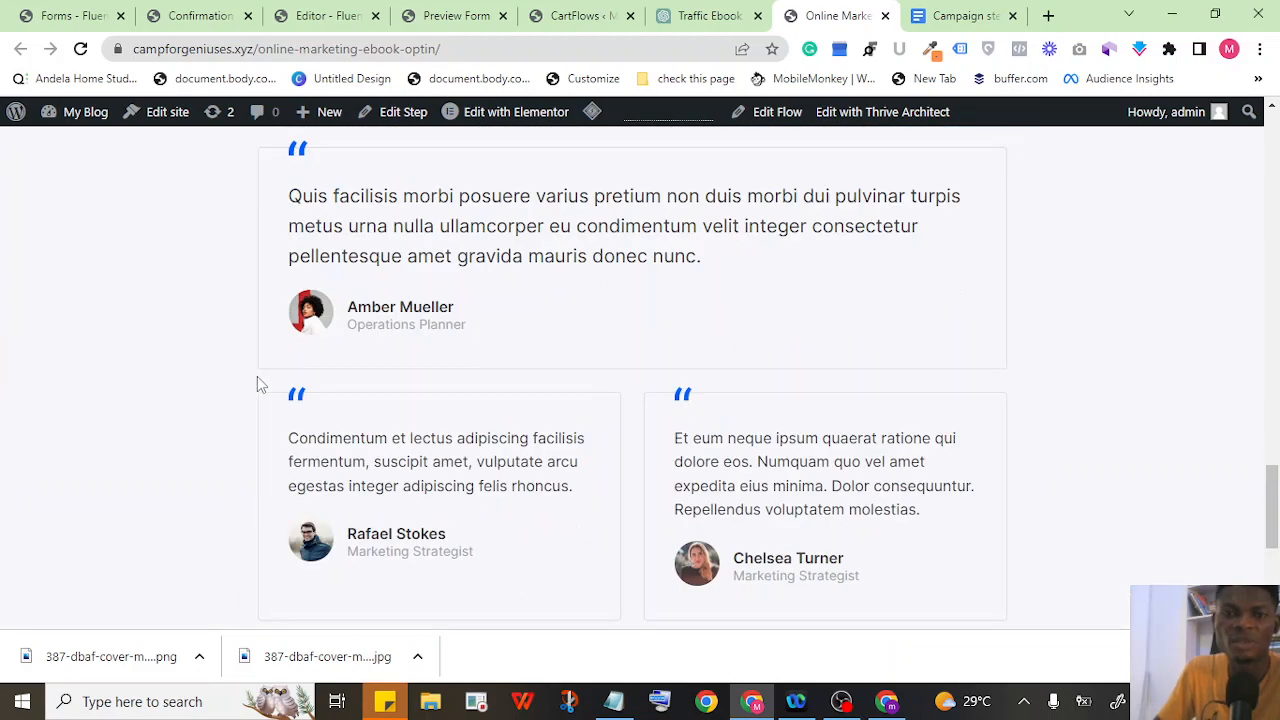
pyautogui.scroll(15, 1001, 298)
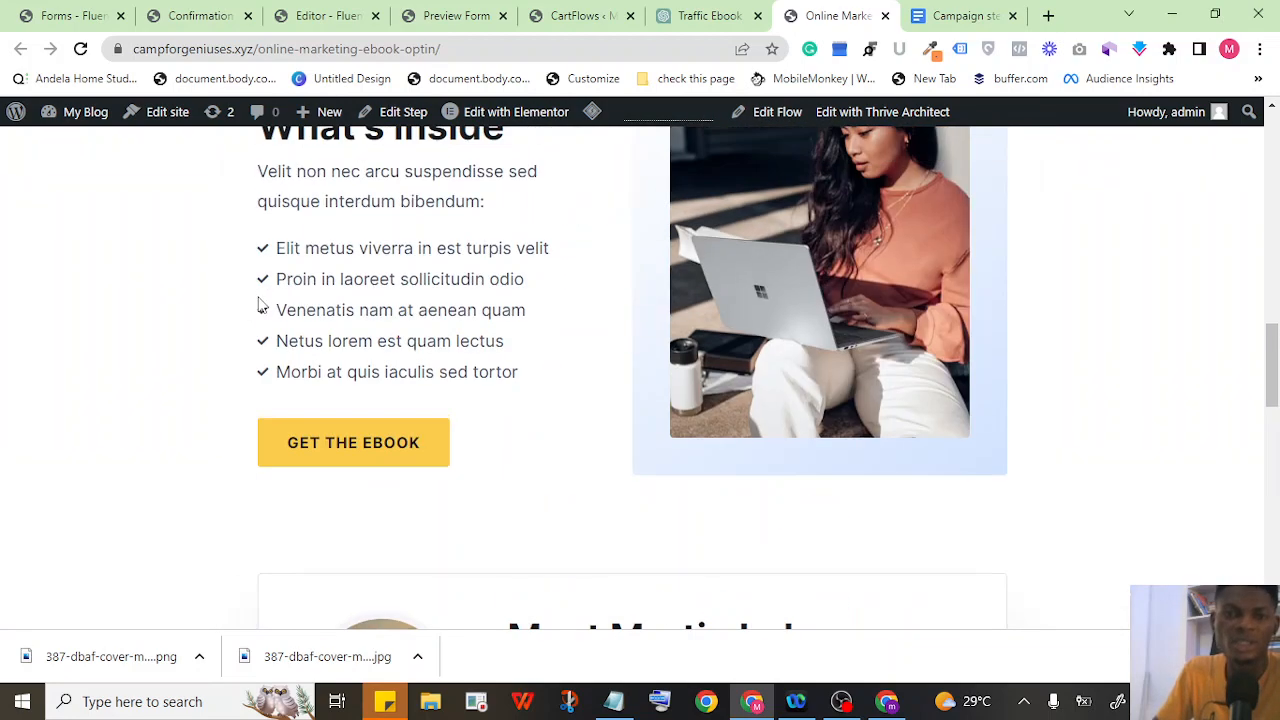
pyautogui.scroll(1, 281, 302)
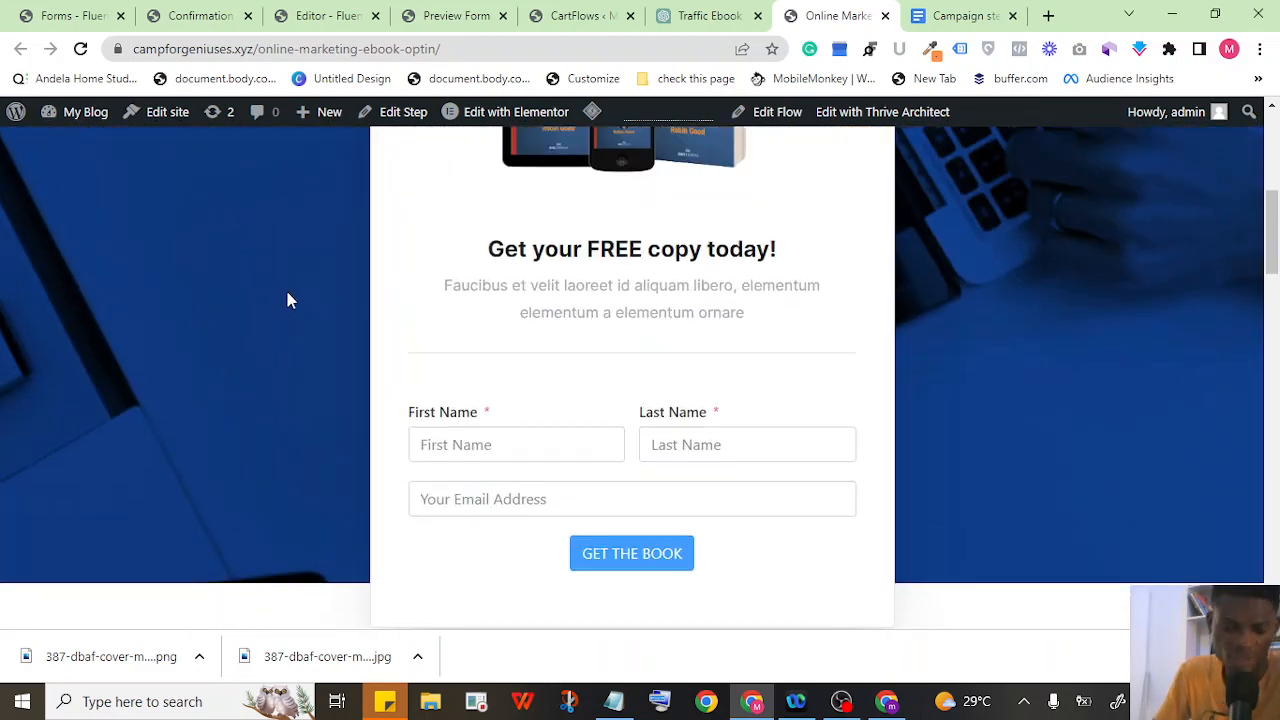
pyautogui.scroll(4, 287, 299)
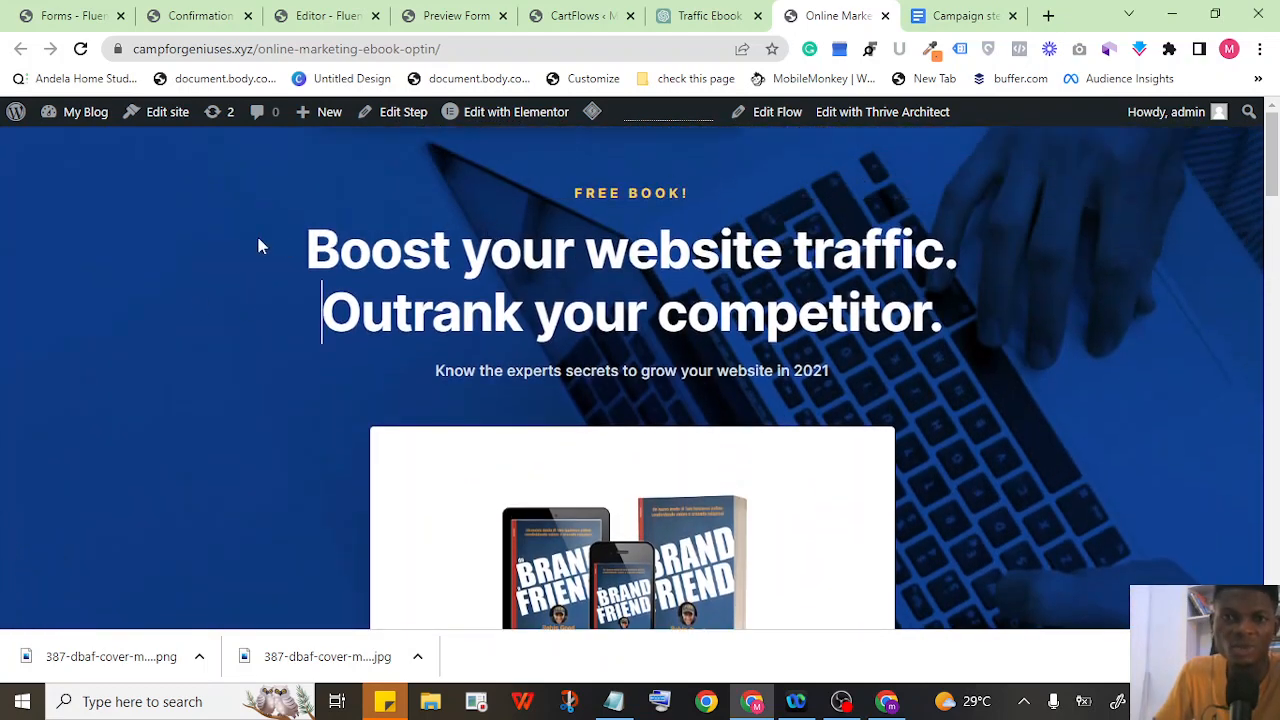
pyautogui.scroll(-2, 213, 233)
pyautogui.scroll(2, 213, 232)
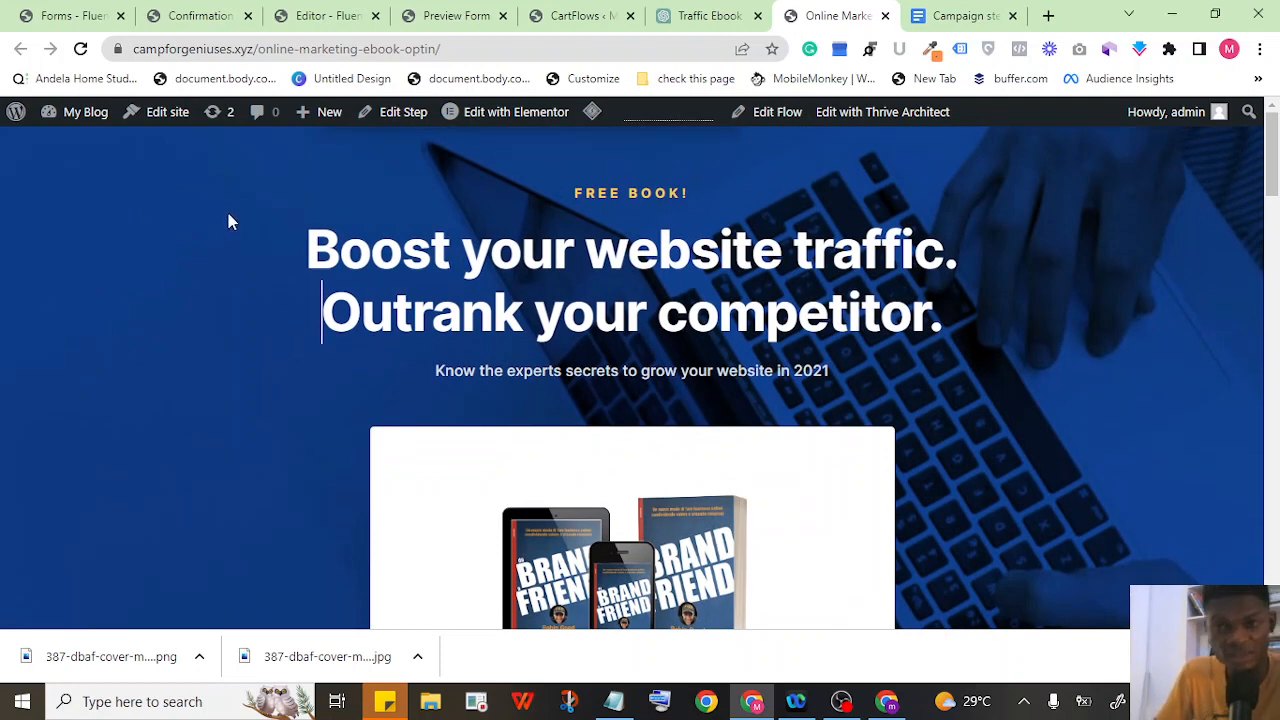
pyautogui.scroll(-2, 228, 213)
pyautogui.scroll(2, 229, 213)
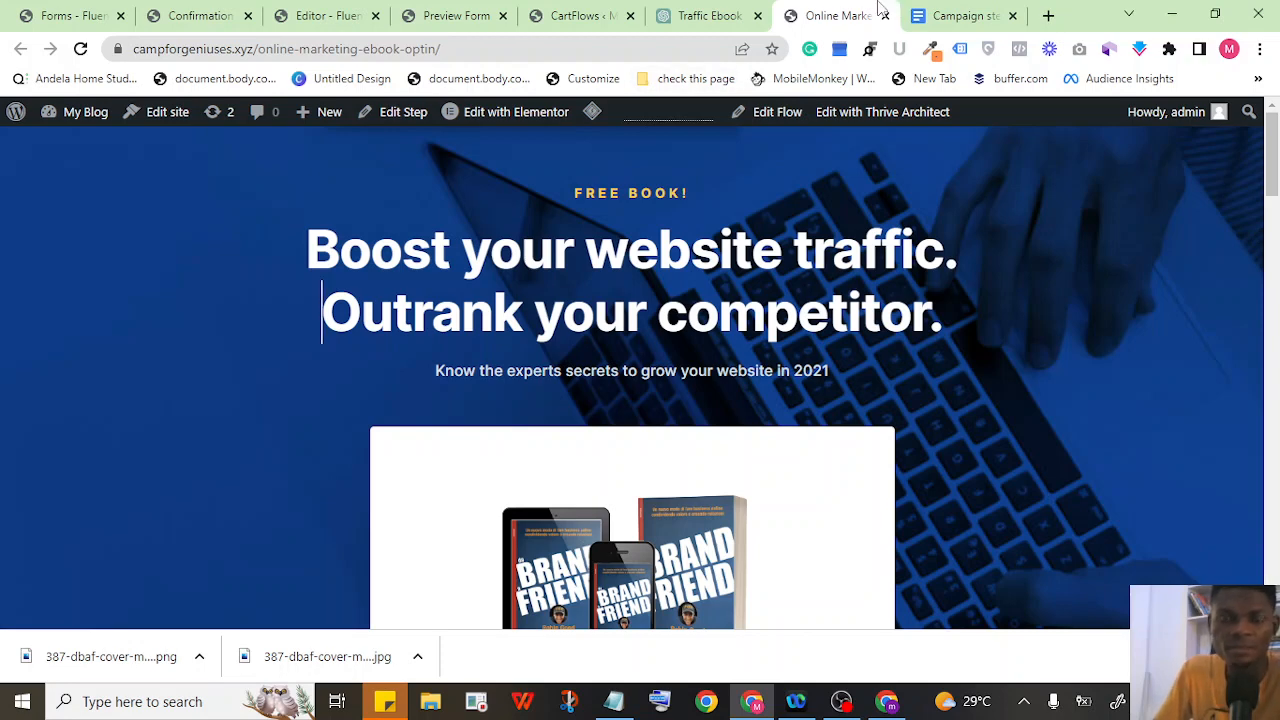
pyautogui.moveTo(887, 700)
pyautogui.click(887, 642)
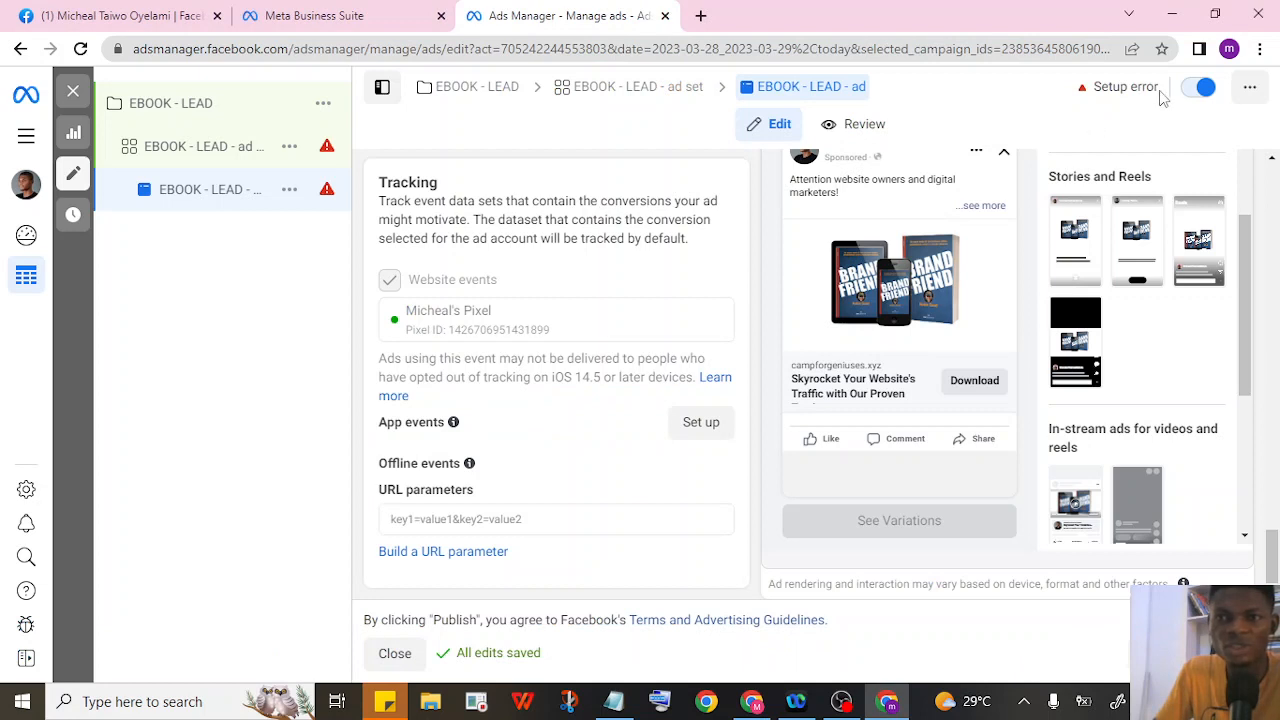
# Open the EBOOK - LEAD ad set flagged with an error and dismiss its conversion optimisation warning.
pyautogui.moveTo(327, 190)
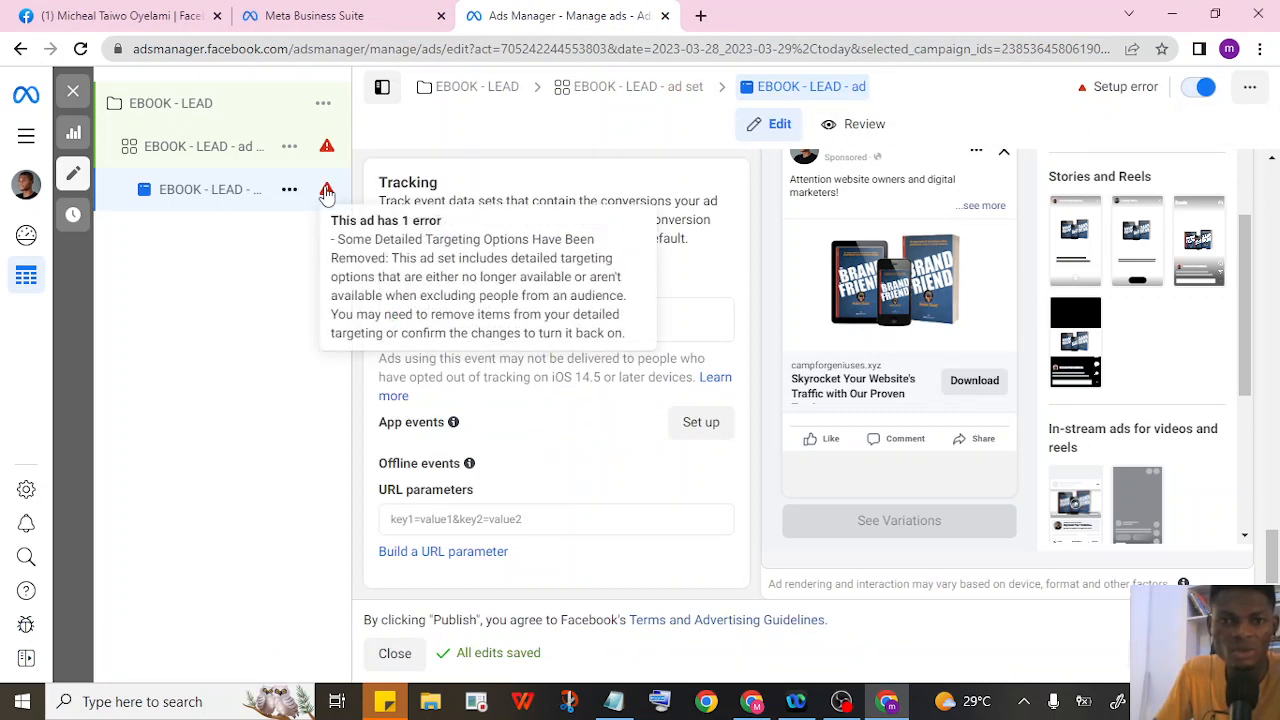
pyautogui.click(327, 153)
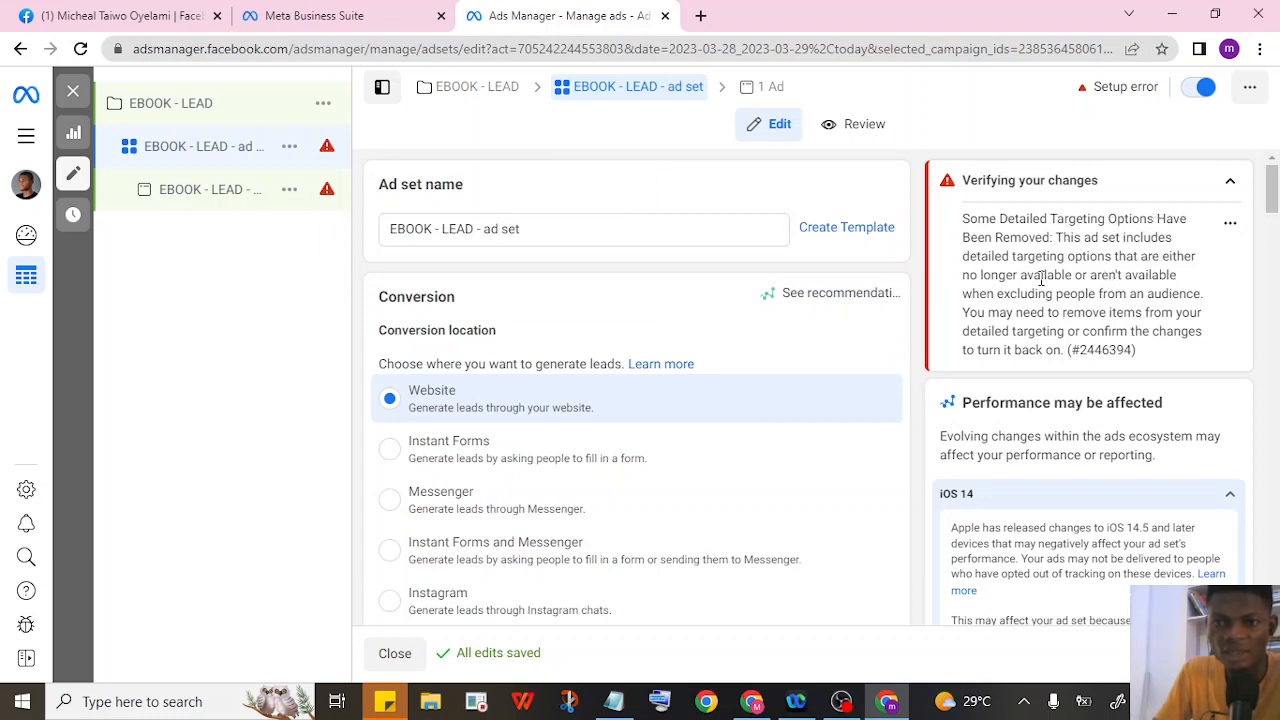
pyautogui.scroll(-7, 826, 363)
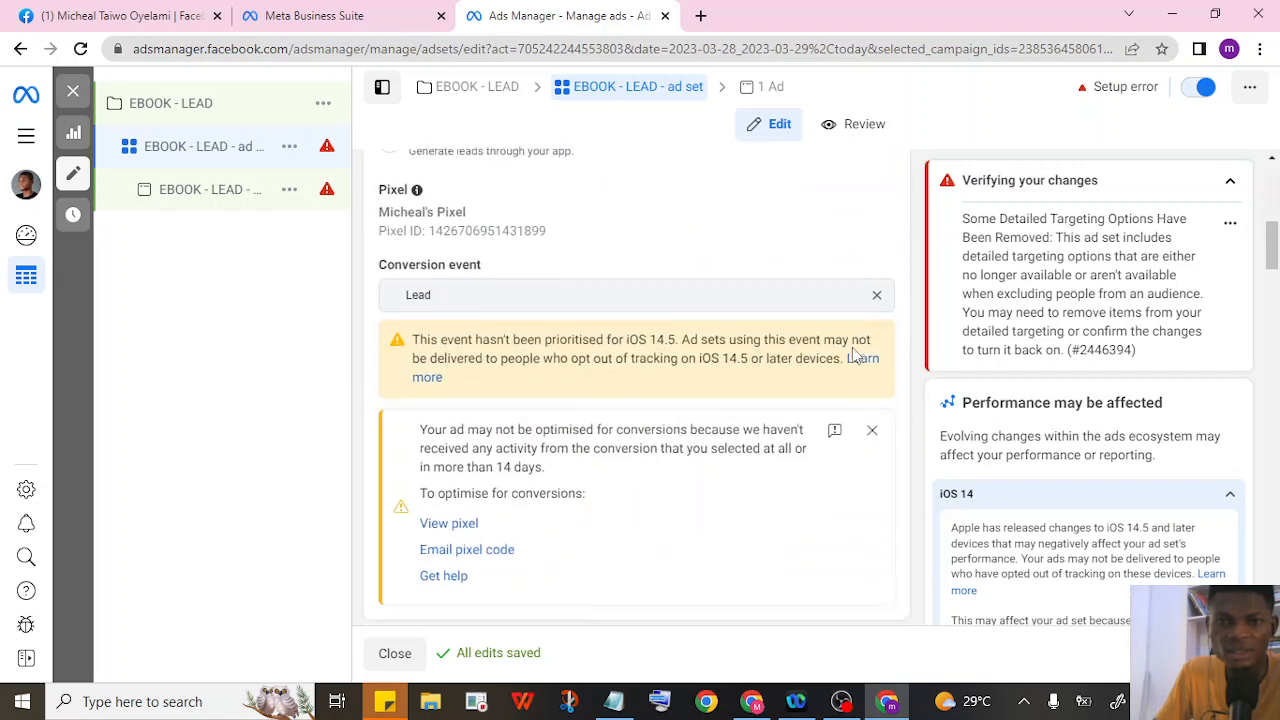
pyautogui.click(872, 336)
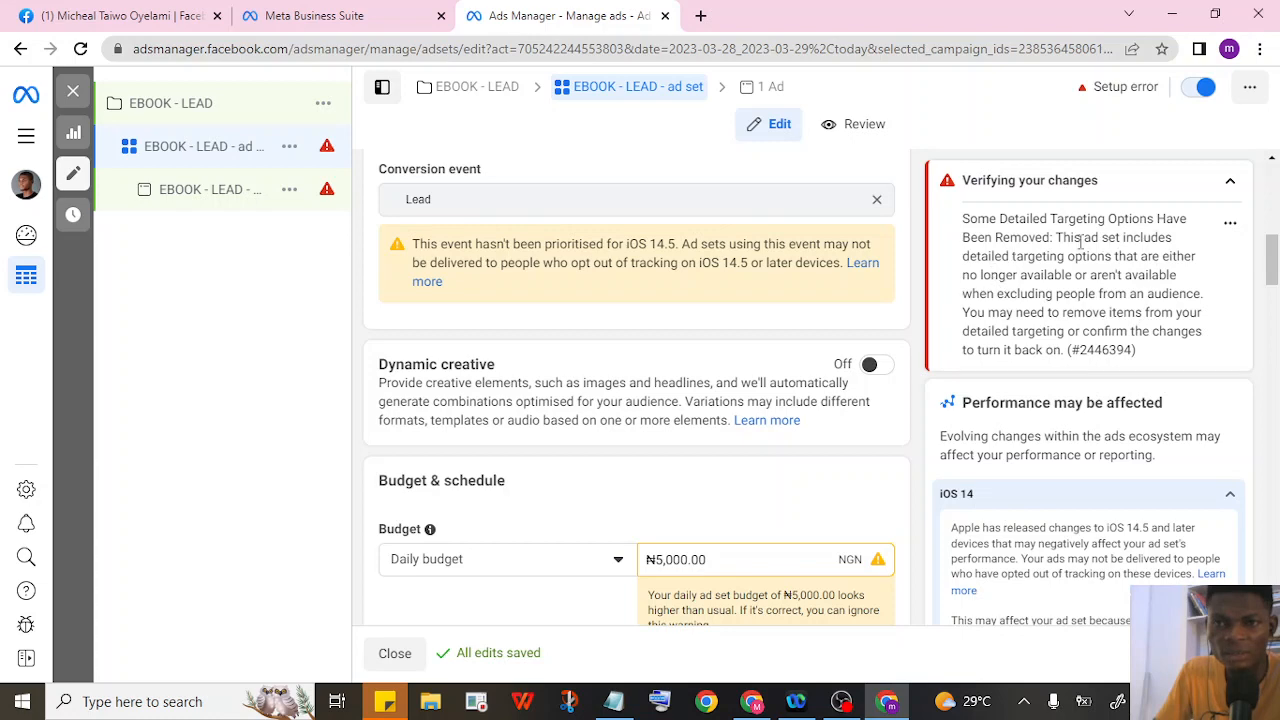
# Remove both network marketing entries under Additional interests from the ad set's detailed targeting.
pyautogui.scroll(-3, 877, 385)
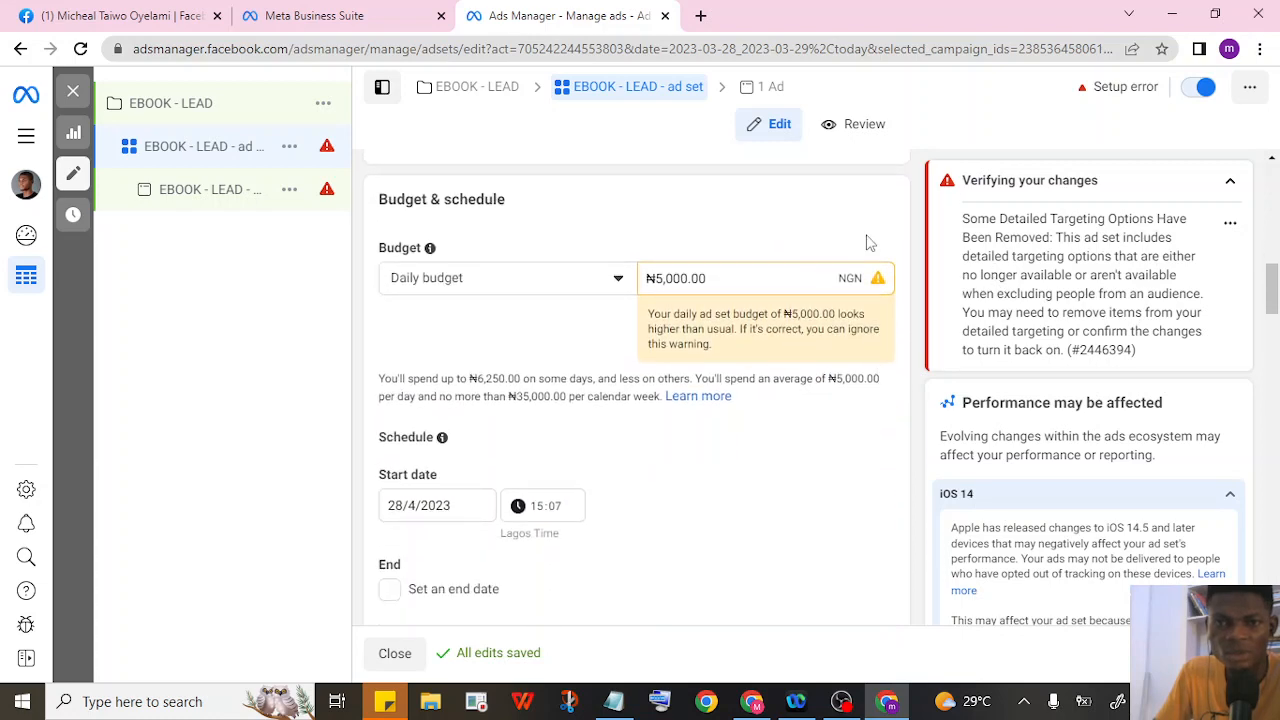
pyautogui.scroll(-10, 872, 381)
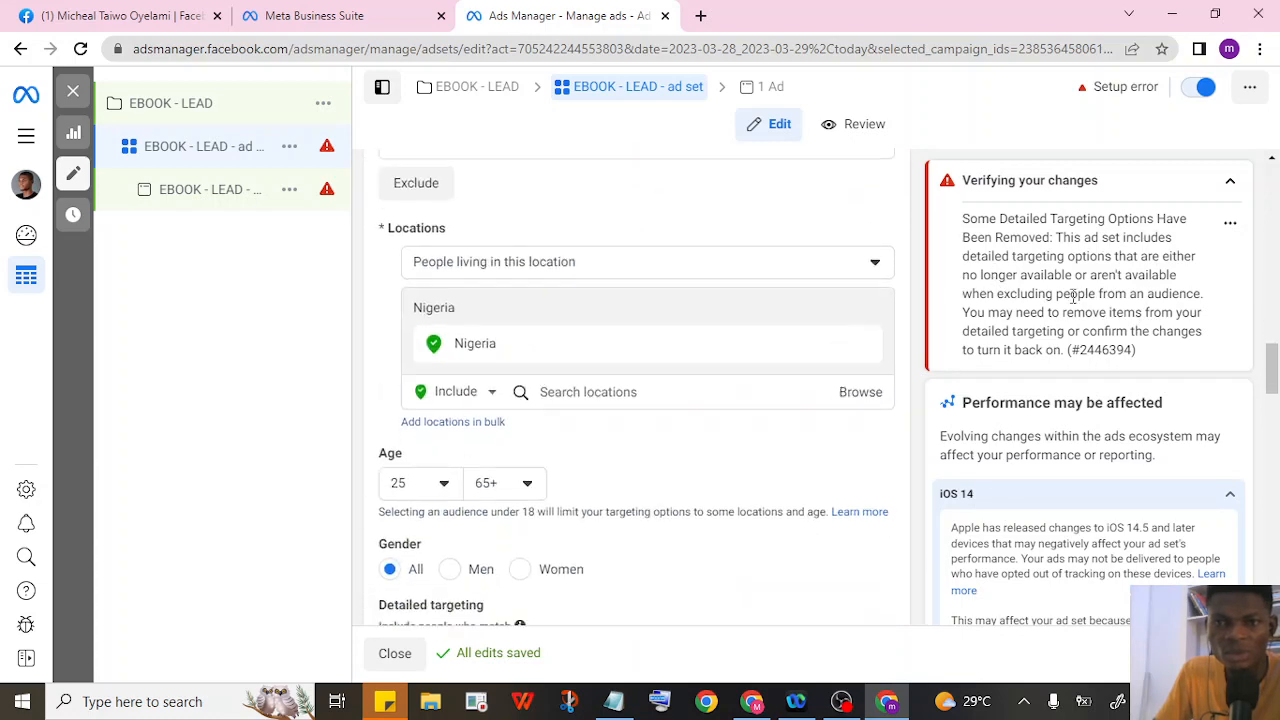
pyautogui.scroll(-3, 894, 343)
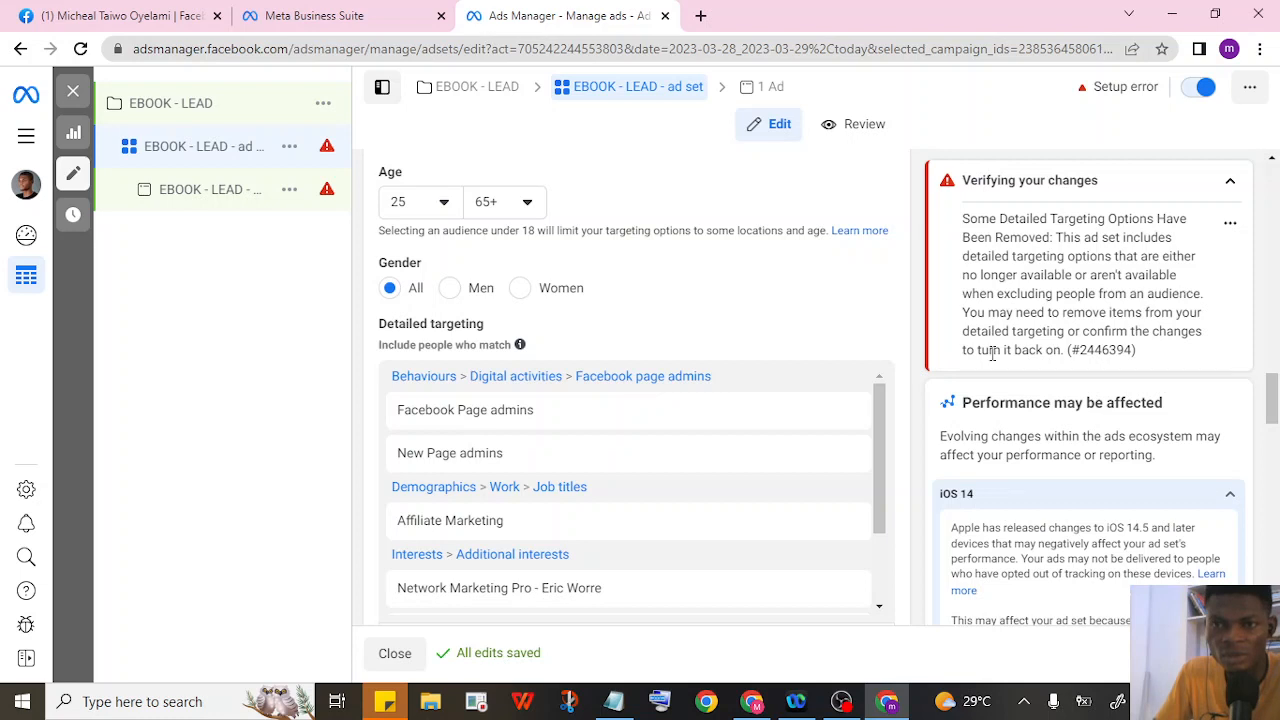
pyautogui.scroll(-3, 880, 420)
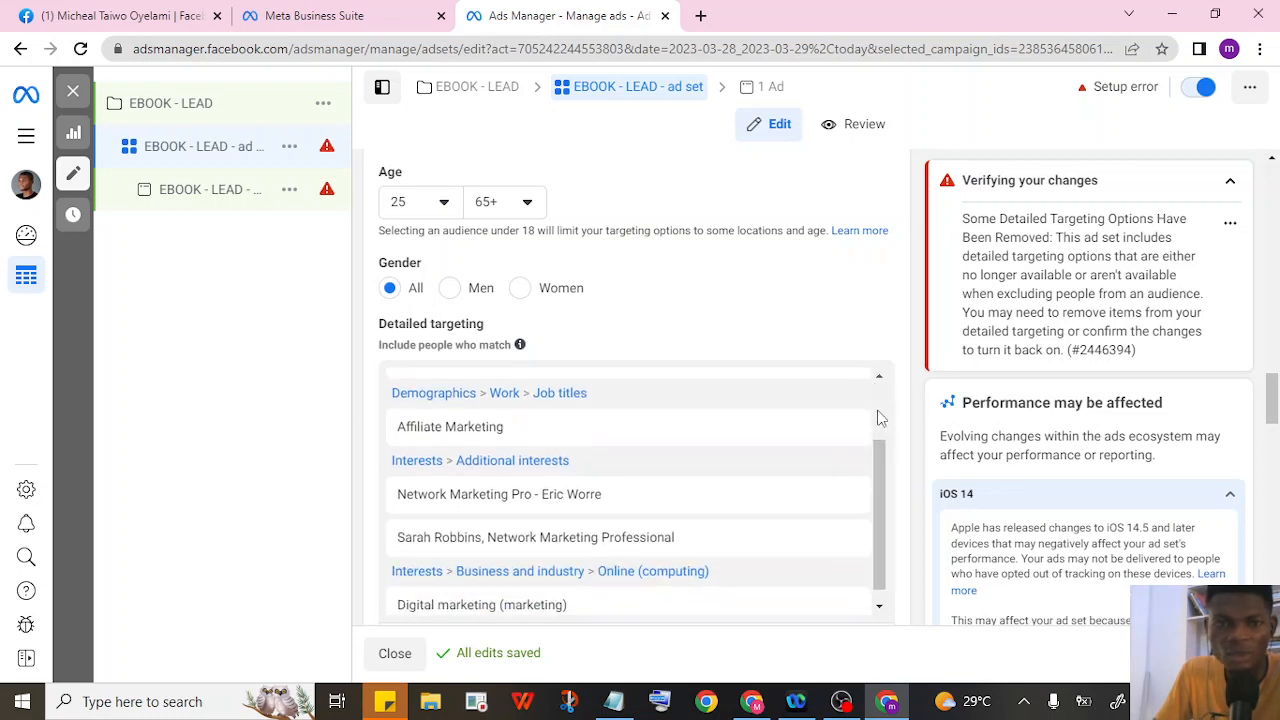
pyautogui.scroll(1, 831, 450)
pyautogui.scroll(-1, 831, 450)
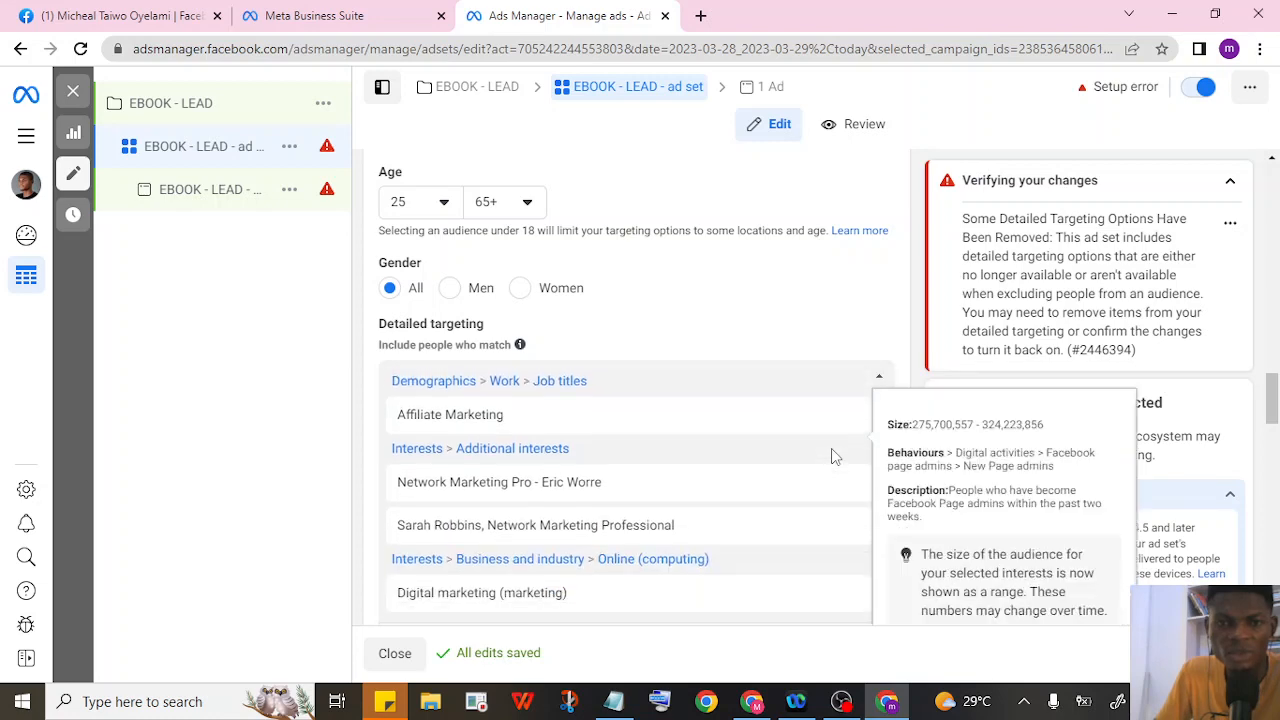
pyautogui.moveTo(826, 491)
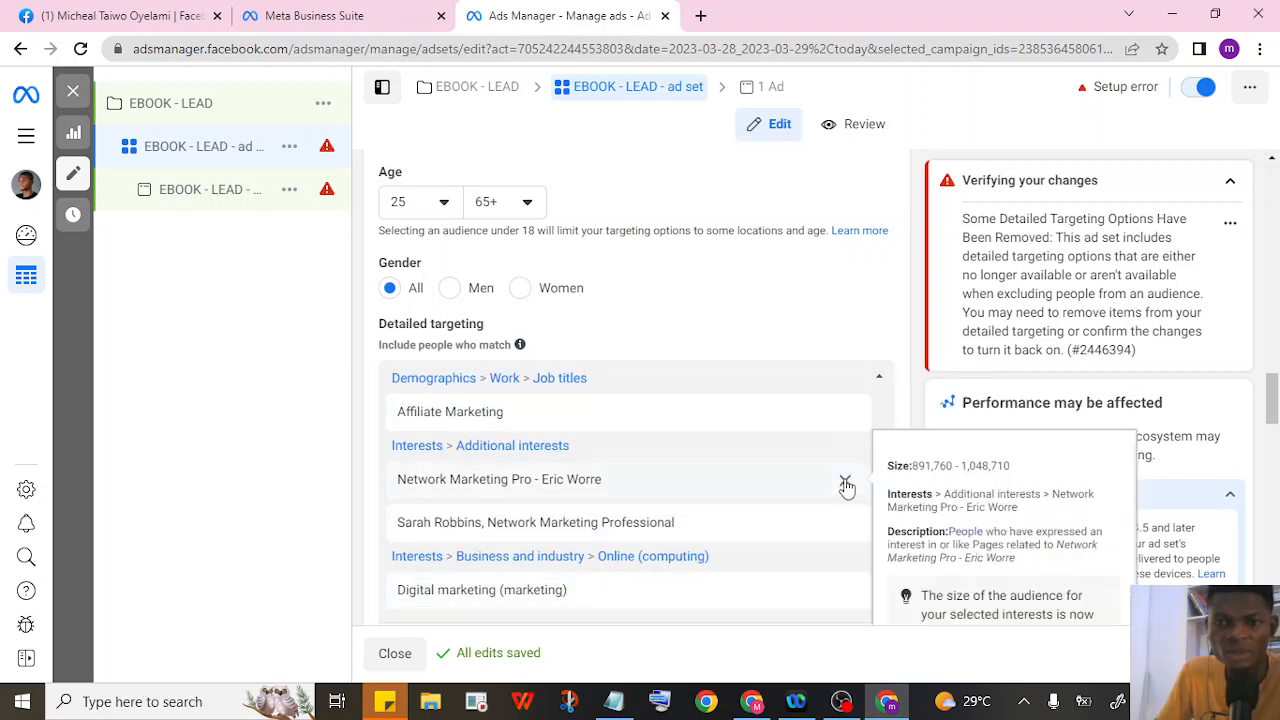
pyautogui.click(845, 485)
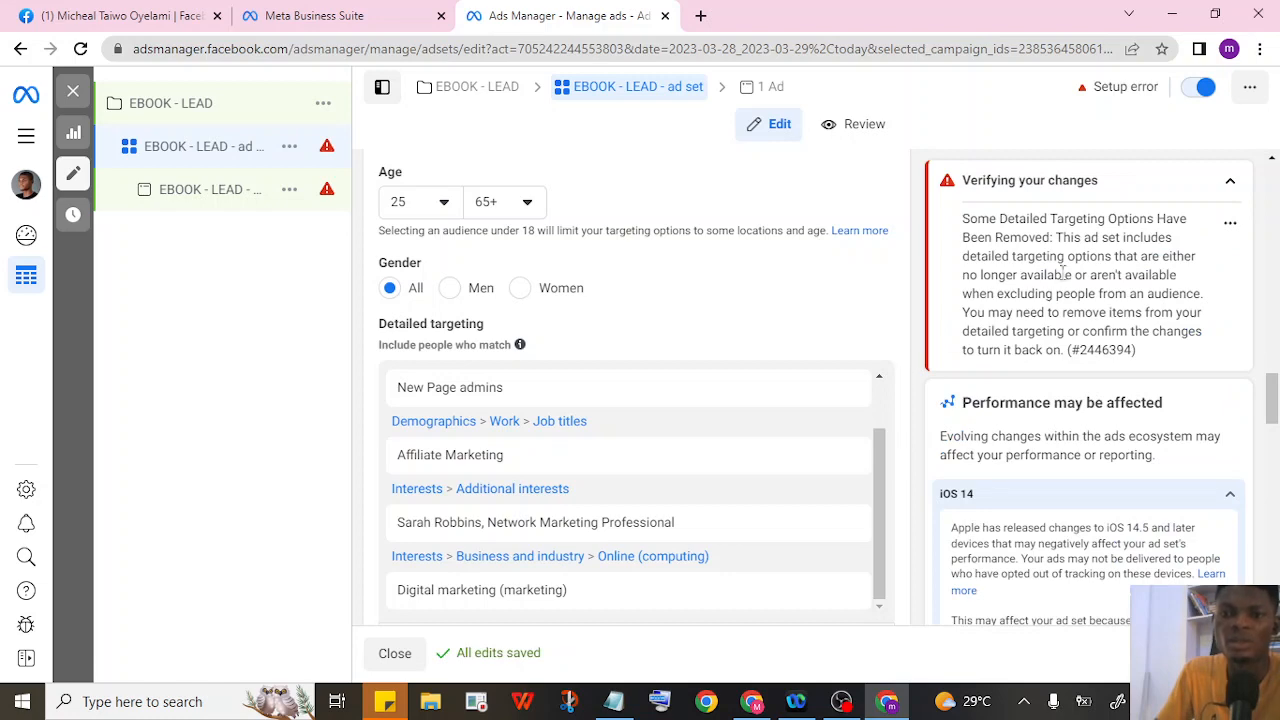
pyautogui.click(845, 527)
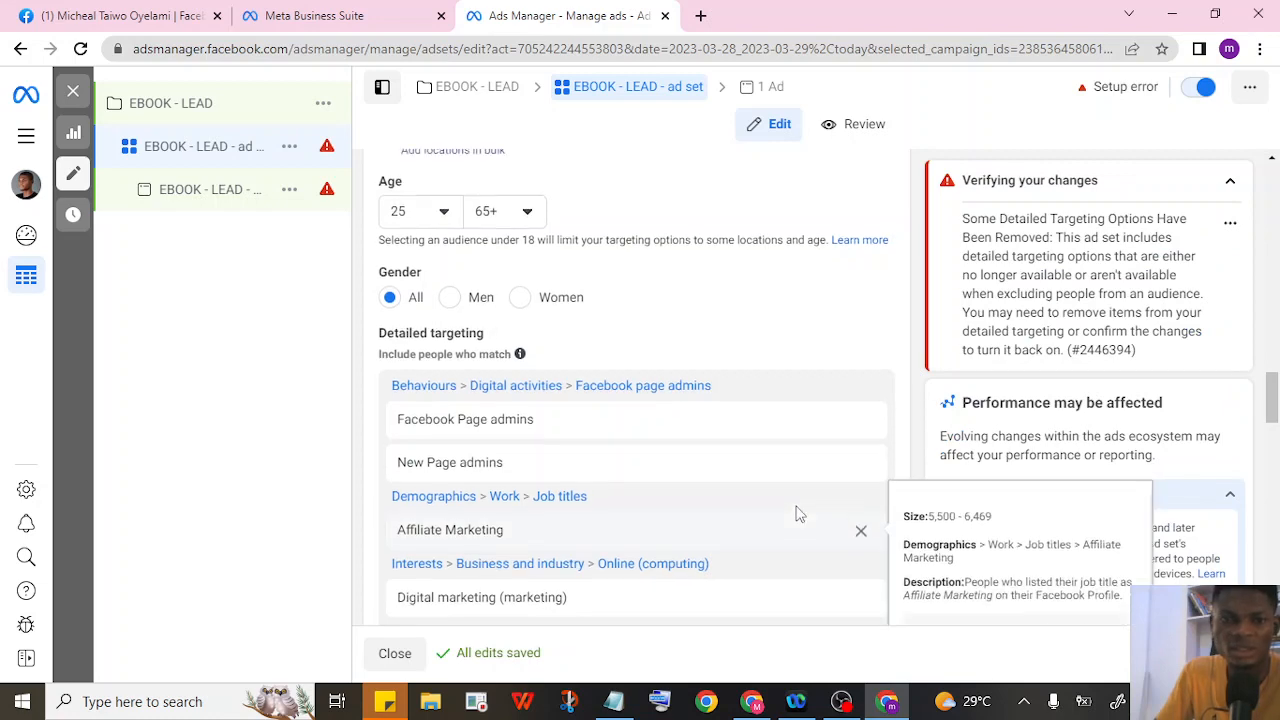
pyautogui.scroll(1, 794, 514)
pyautogui.scroll(-5, 829, 486)
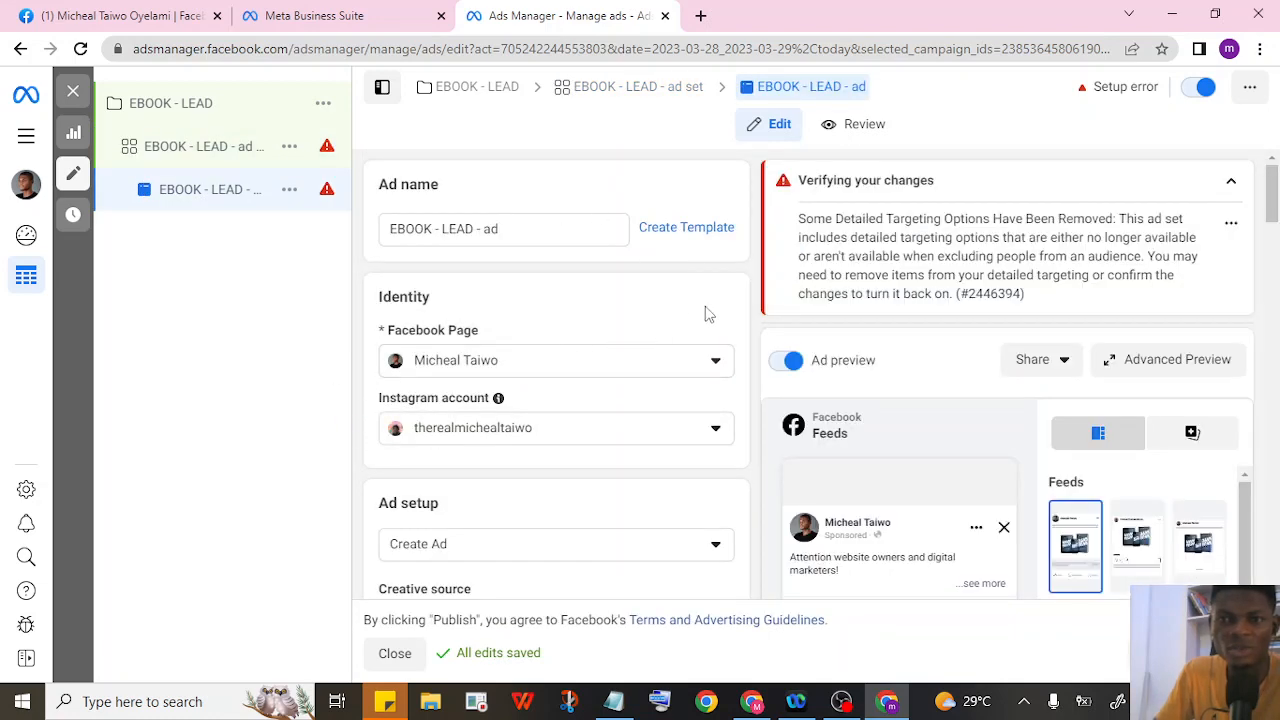
# Look over the EBOOK - LEAD ad's settings and preview, and try to publish the campaign with its ad set and ad.
pyautogui.scroll(-8, 761, 515)
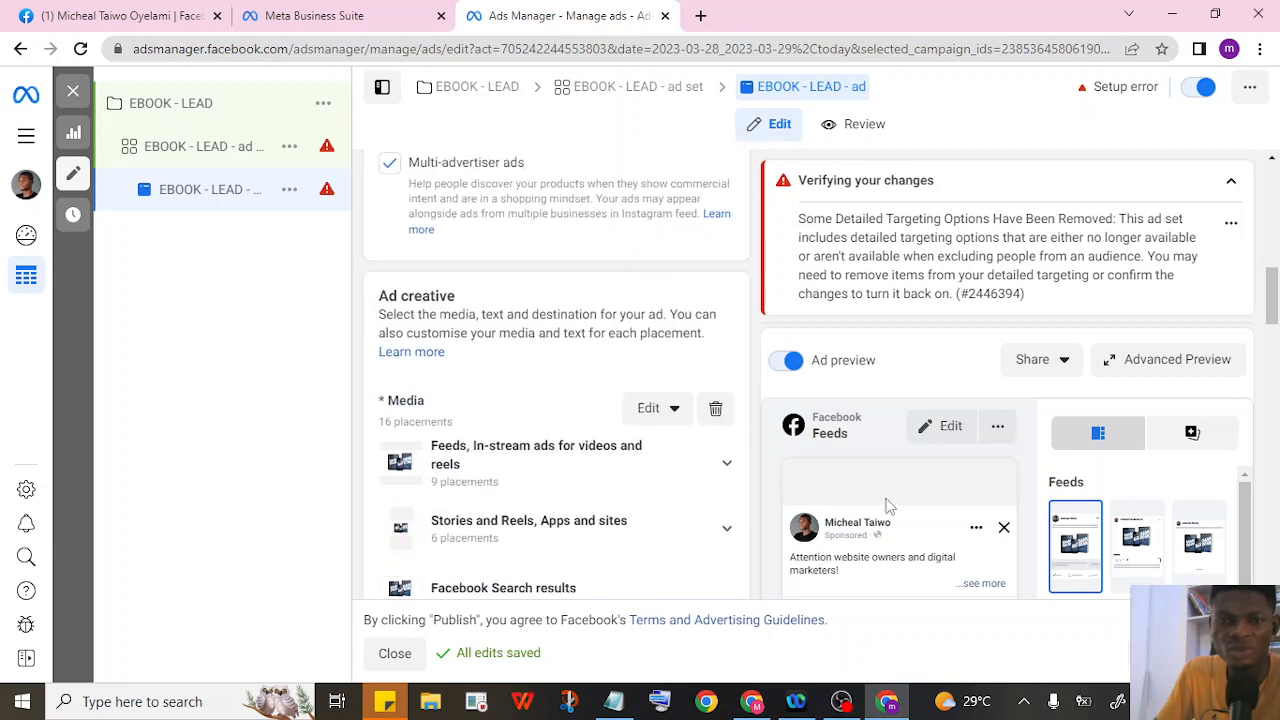
pyautogui.scroll(-10, 761, 510)
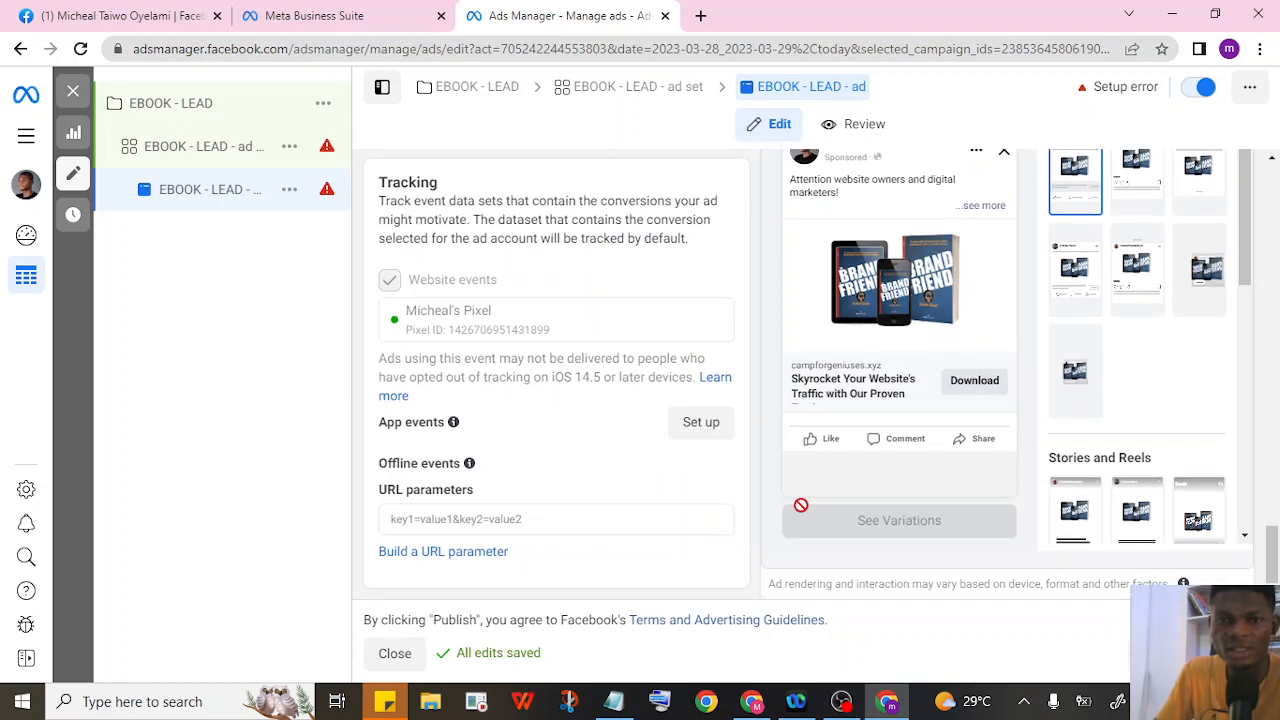
pyautogui.scroll(-2, 1137, 345)
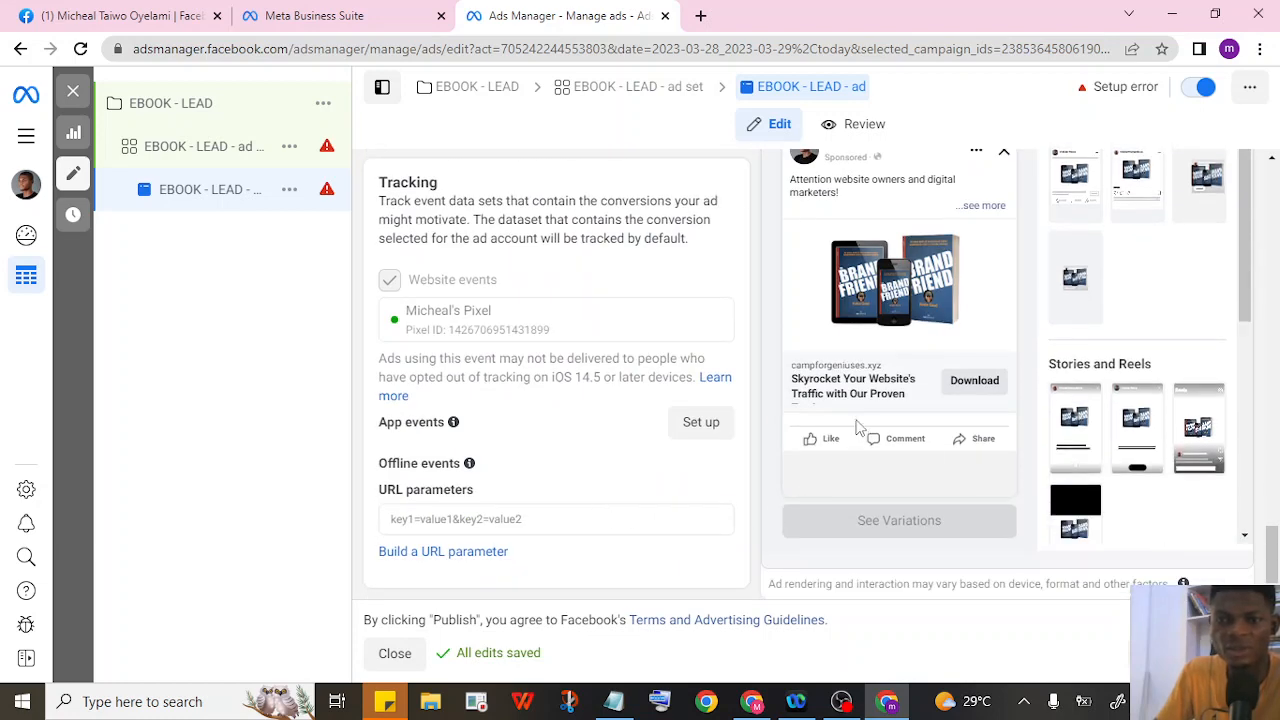
pyautogui.scroll(3, 760, 426)
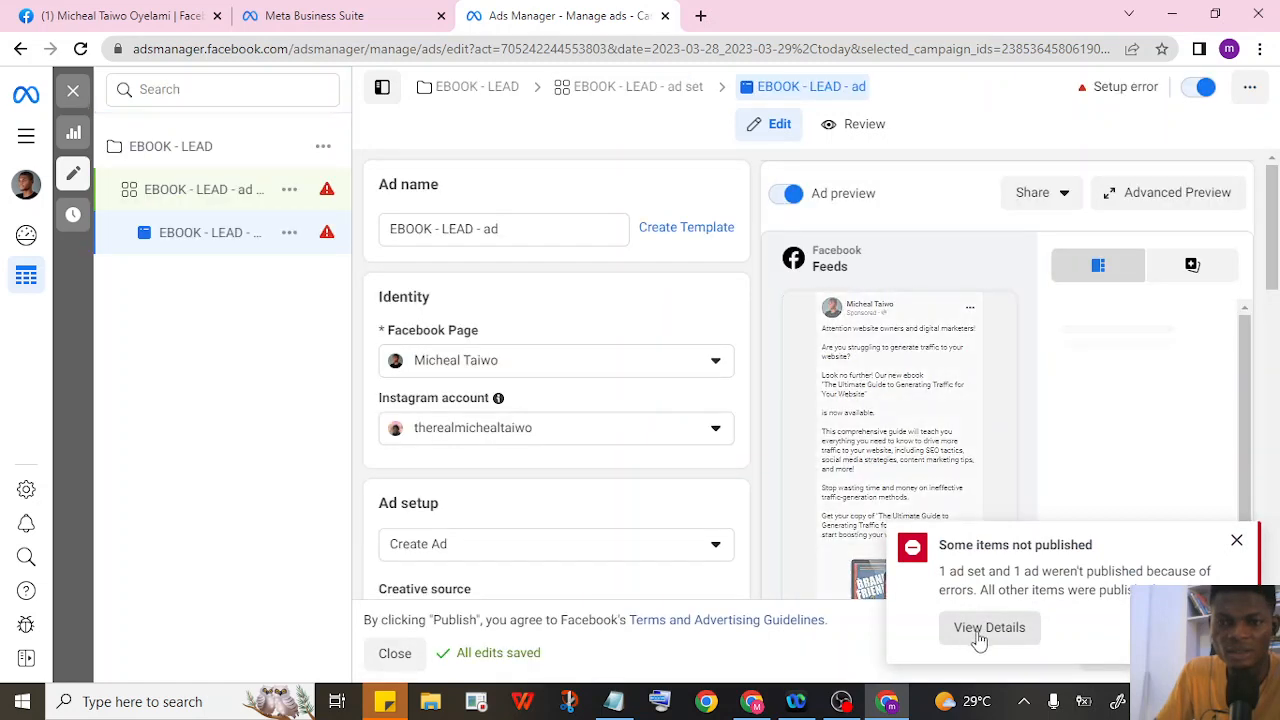
# Open the ad set from the publishing error details and remove New Page admins, Facebook Page admins and Affiliate Marketing from its detailed targeting.
pyautogui.click(976, 630)
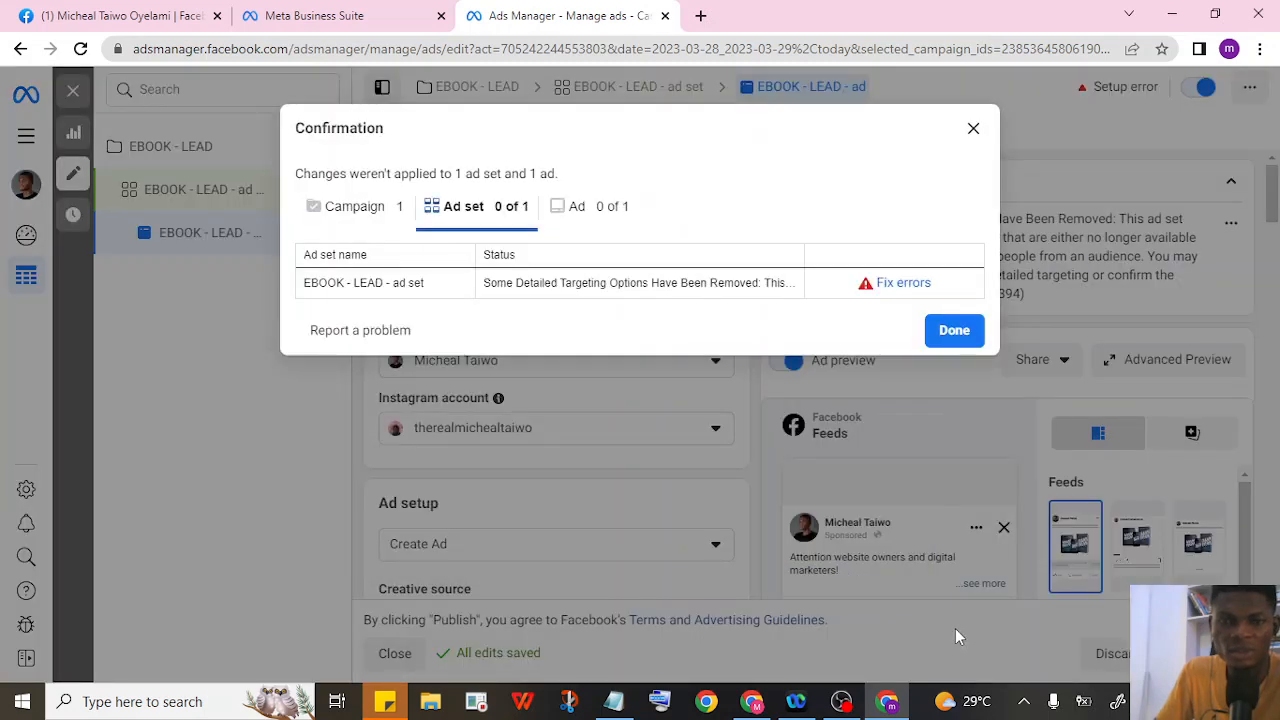
pyautogui.click(885, 288)
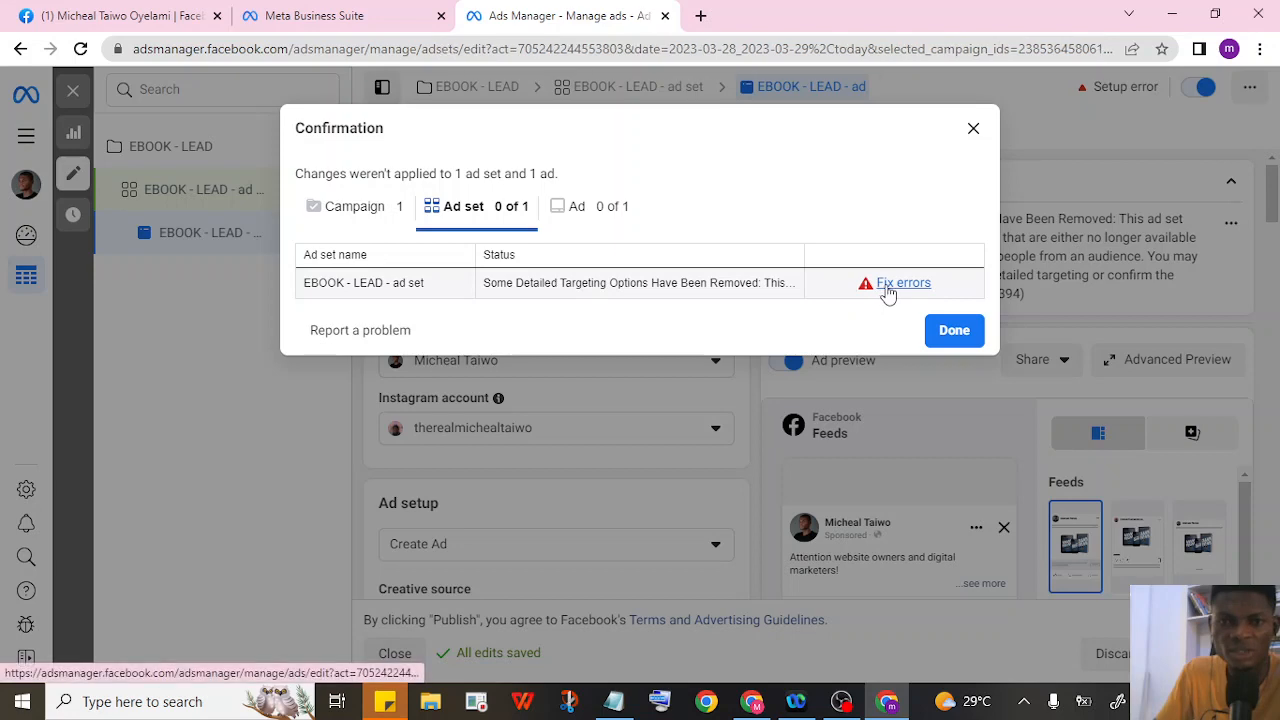
pyautogui.scroll(-10, 834, 426)
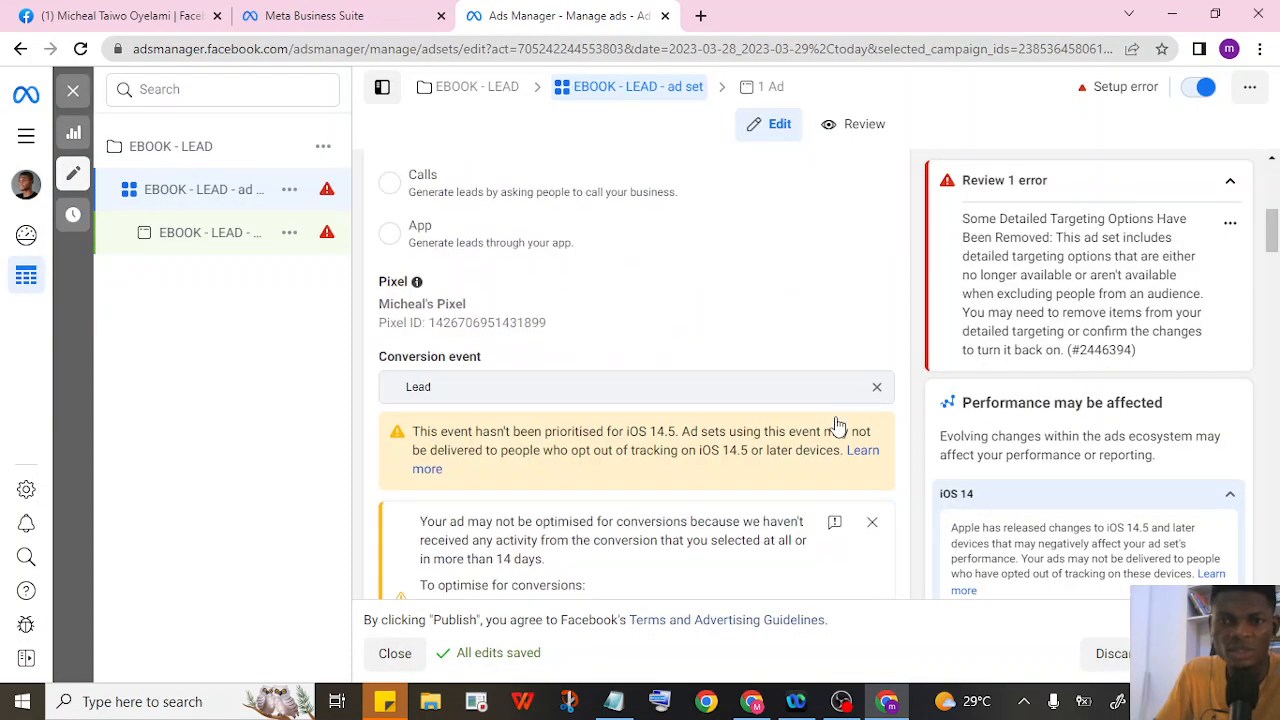
pyautogui.scroll(-10, 838, 424)
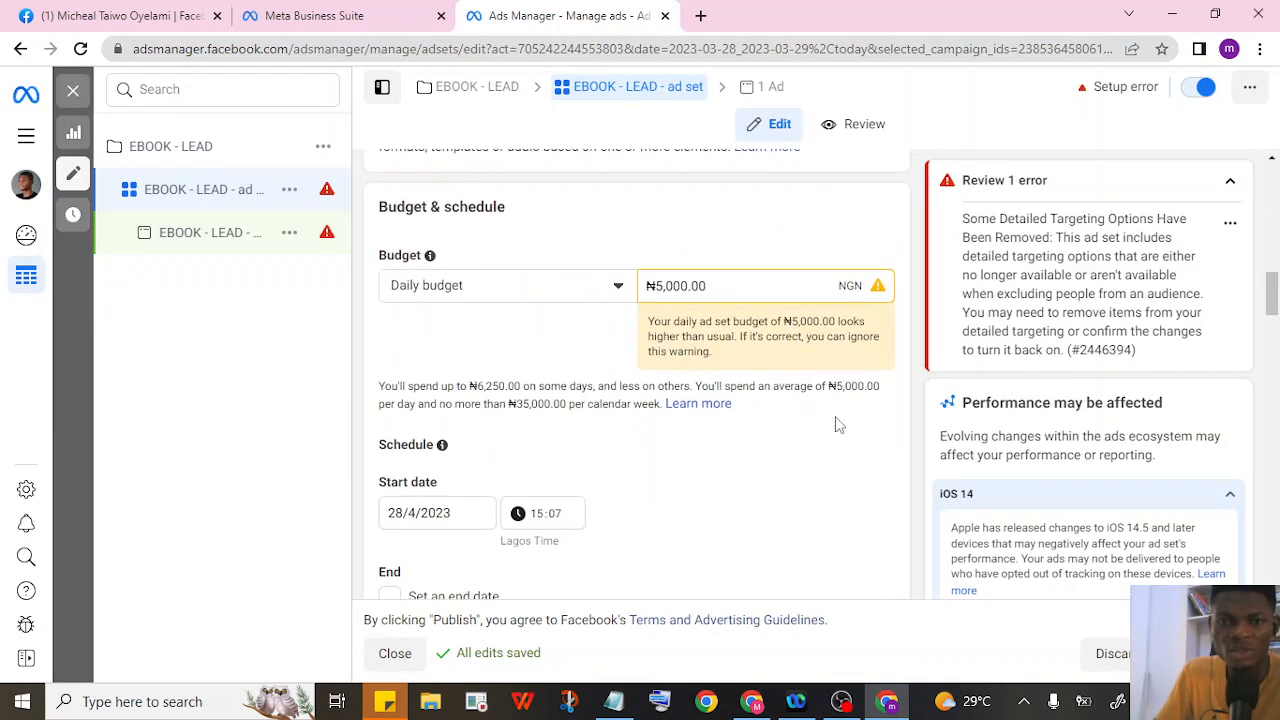
pyautogui.scroll(-5, 838, 425)
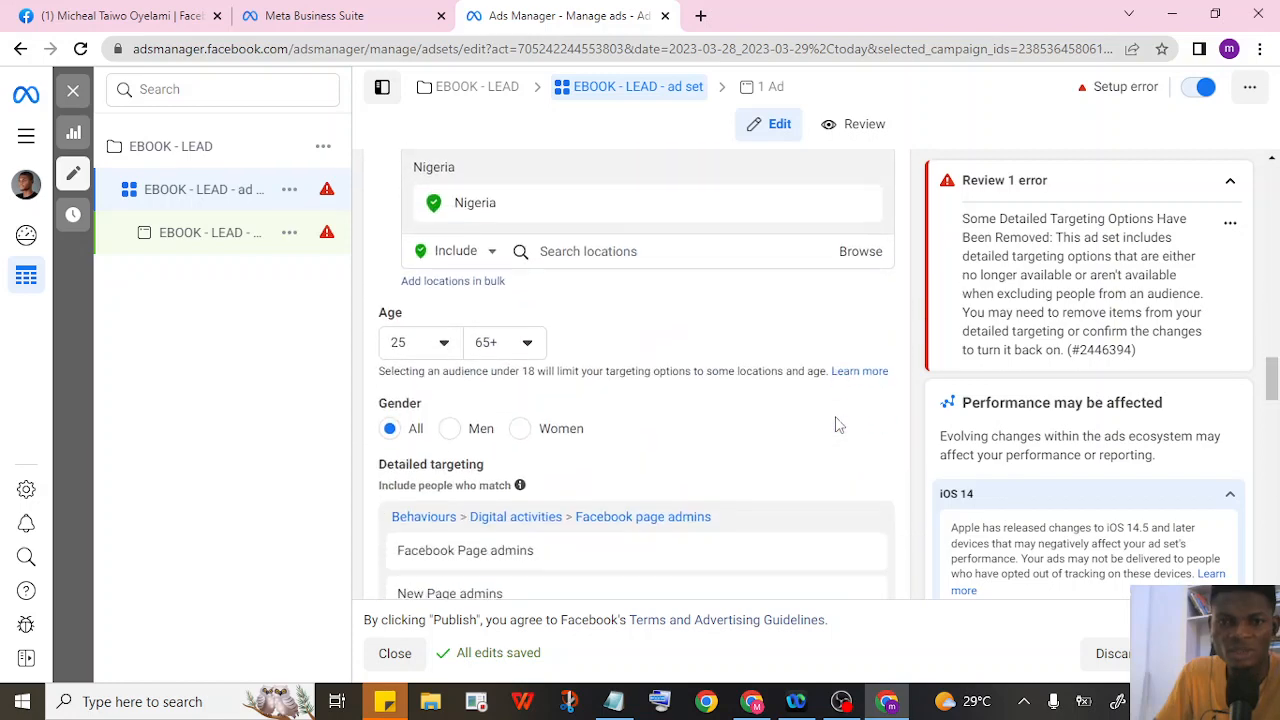
pyautogui.moveTo(743, 345)
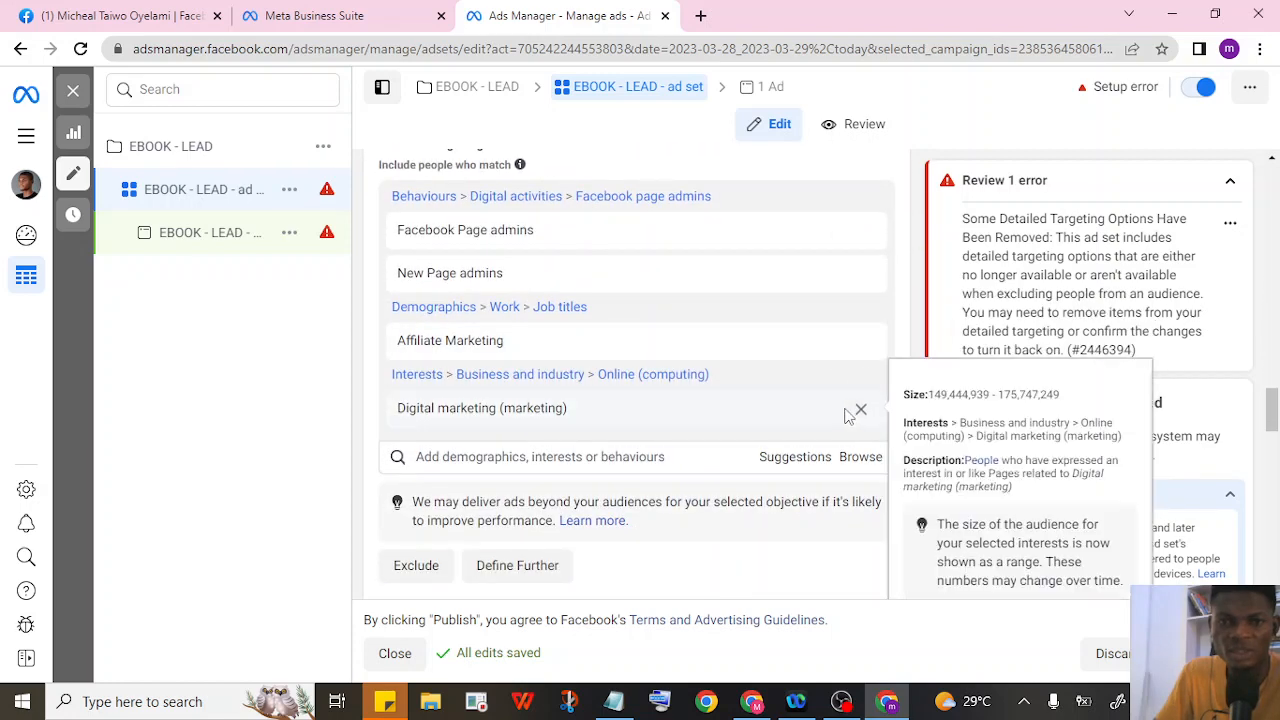
pyautogui.scroll(1, 850, 400)
pyautogui.moveTo(831, 327)
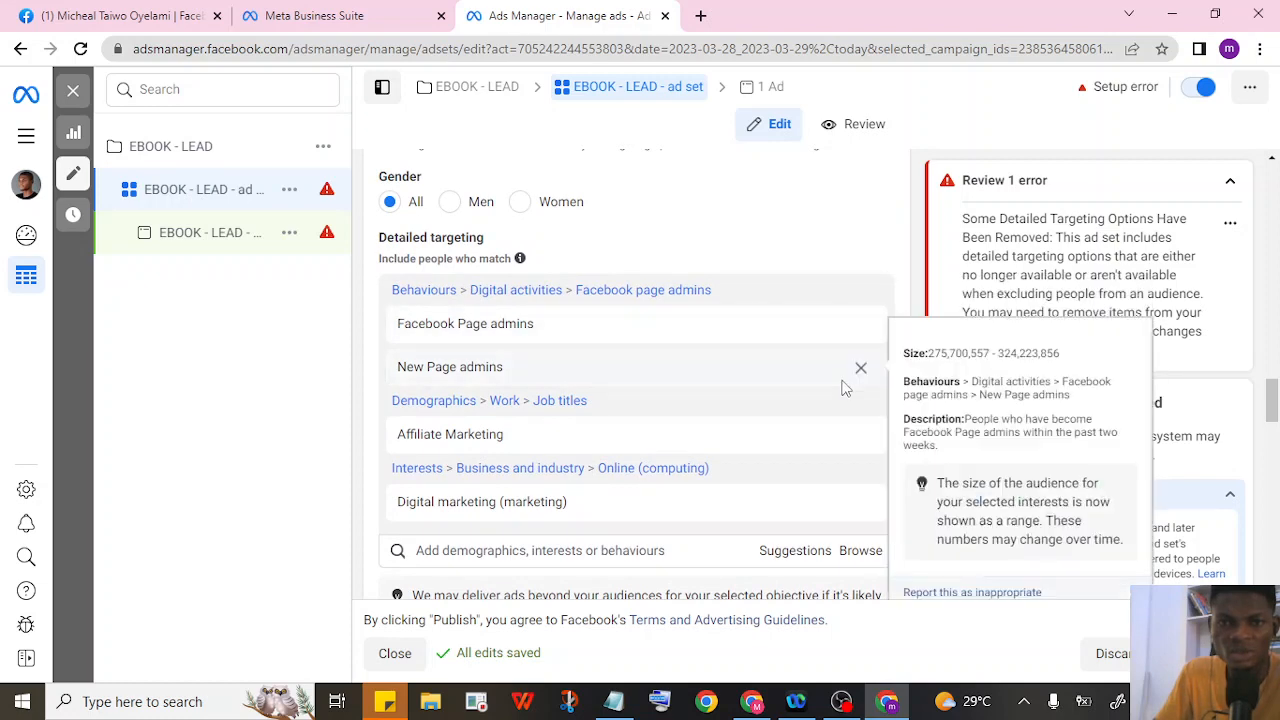
pyautogui.click(860, 372)
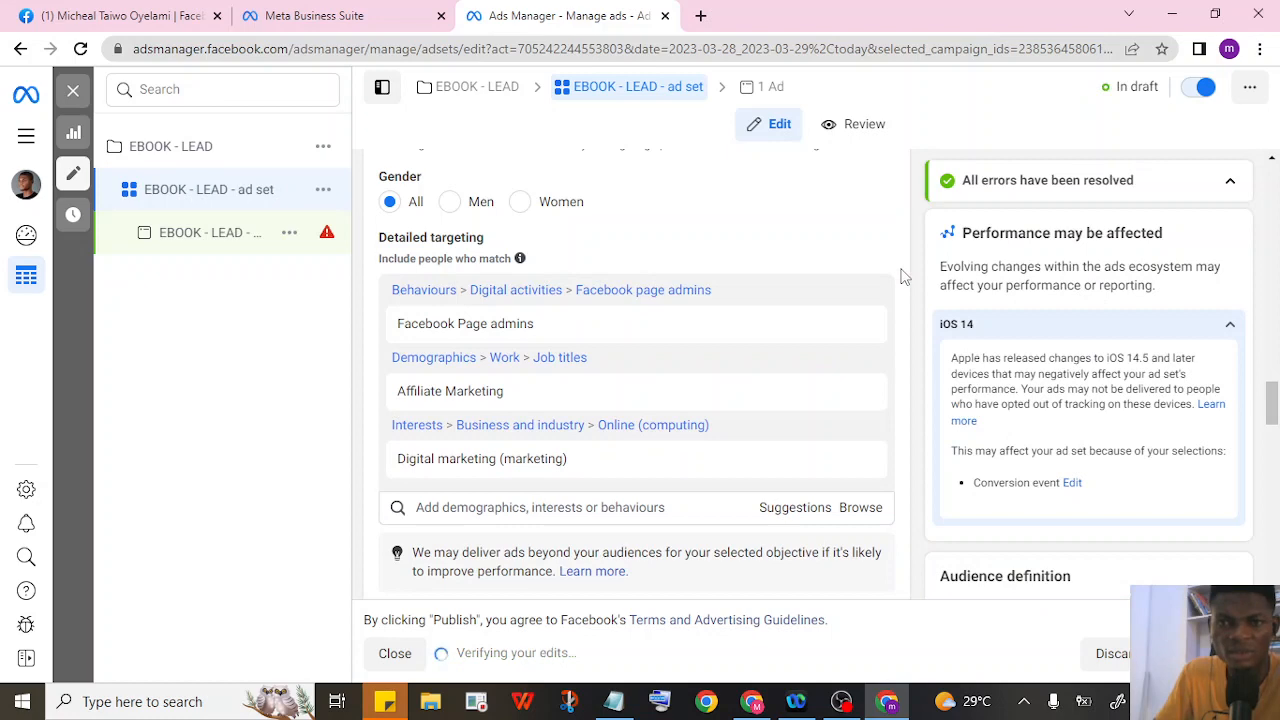
pyautogui.click(861, 325)
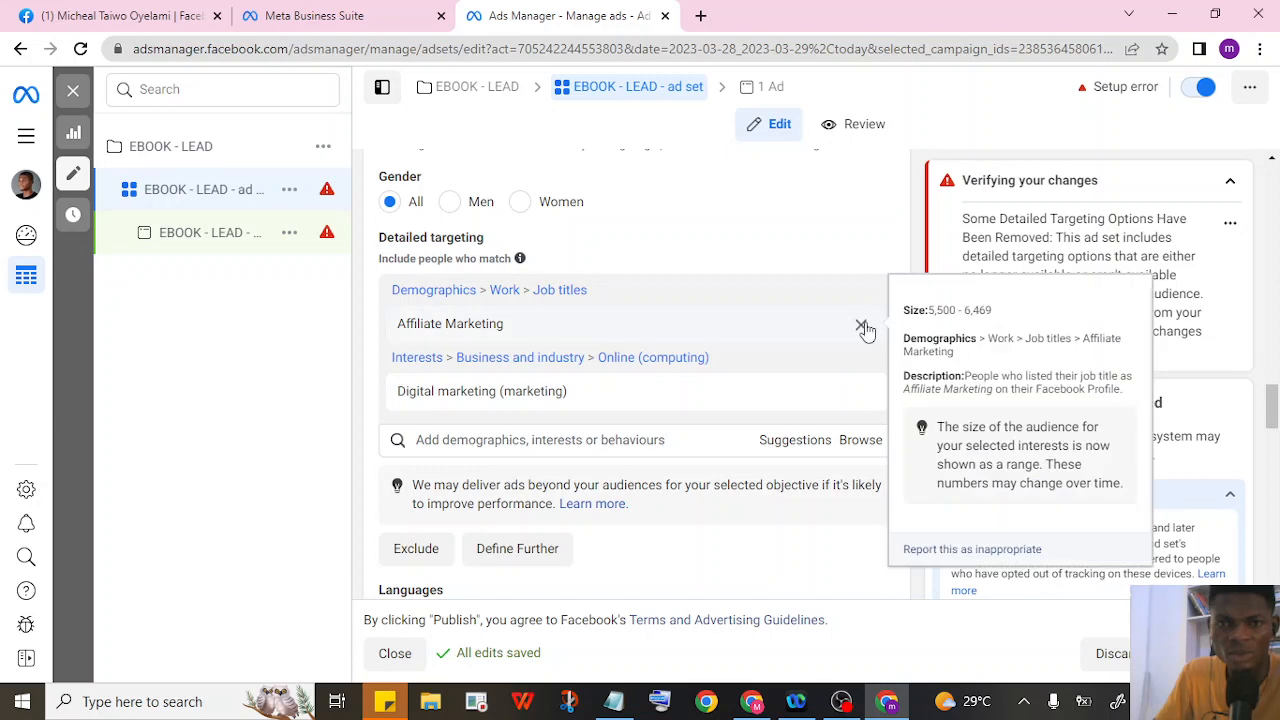
pyautogui.click(864, 323)
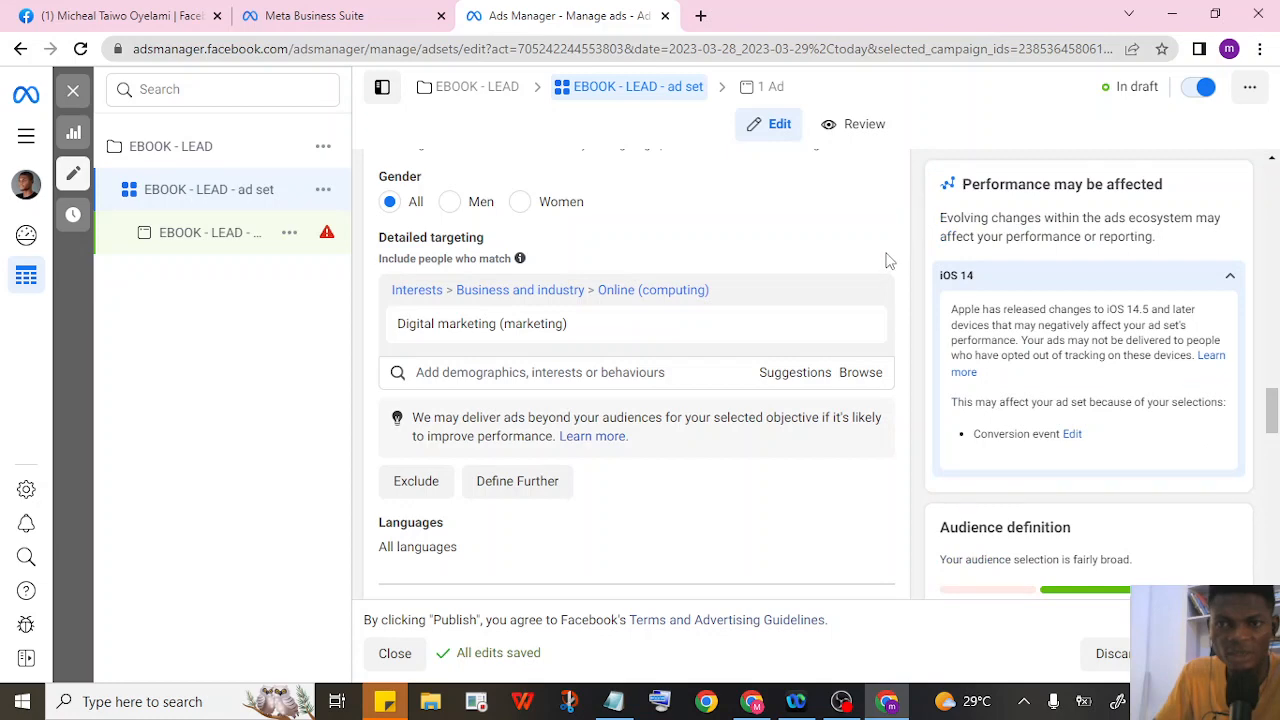
# Publish the corrected ad set with its ad, and open the EBOOK - LEAD ad for review.
pyautogui.moveTo(617, 311)
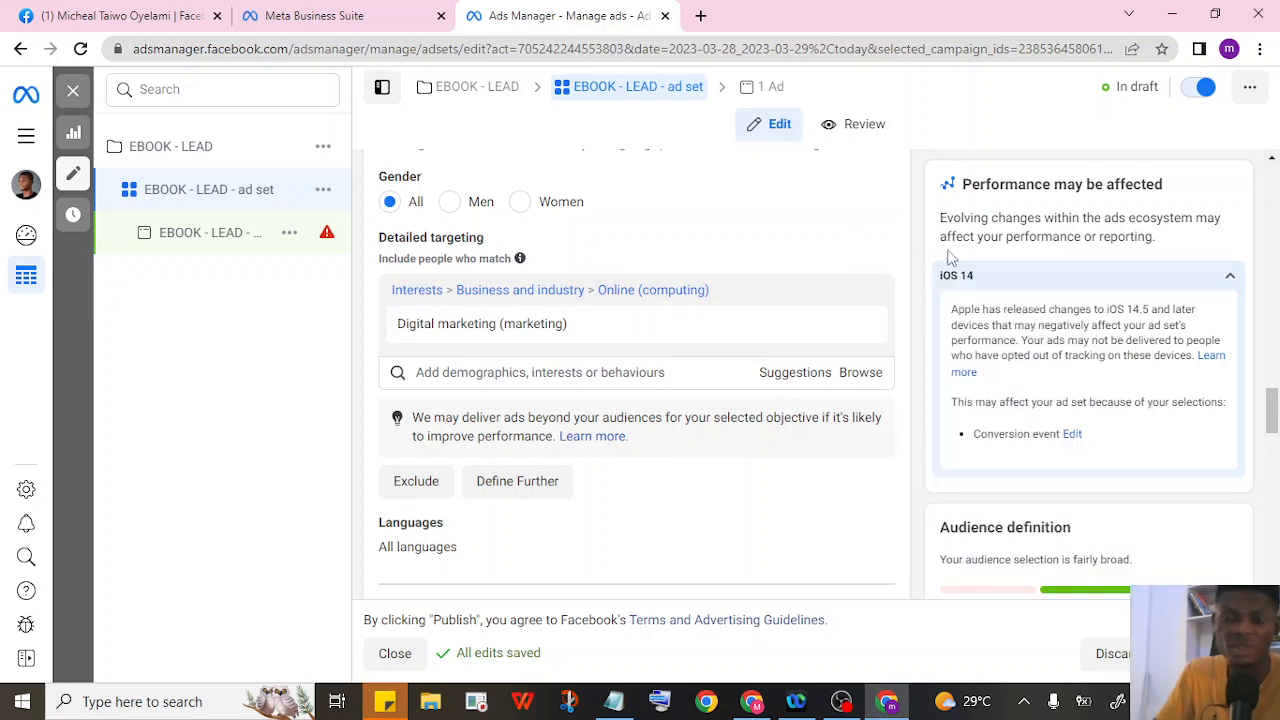
pyautogui.scroll(-4, 700, 380)
pyautogui.scroll(2, 634, 471)
pyautogui.scroll(-3, 834, 380)
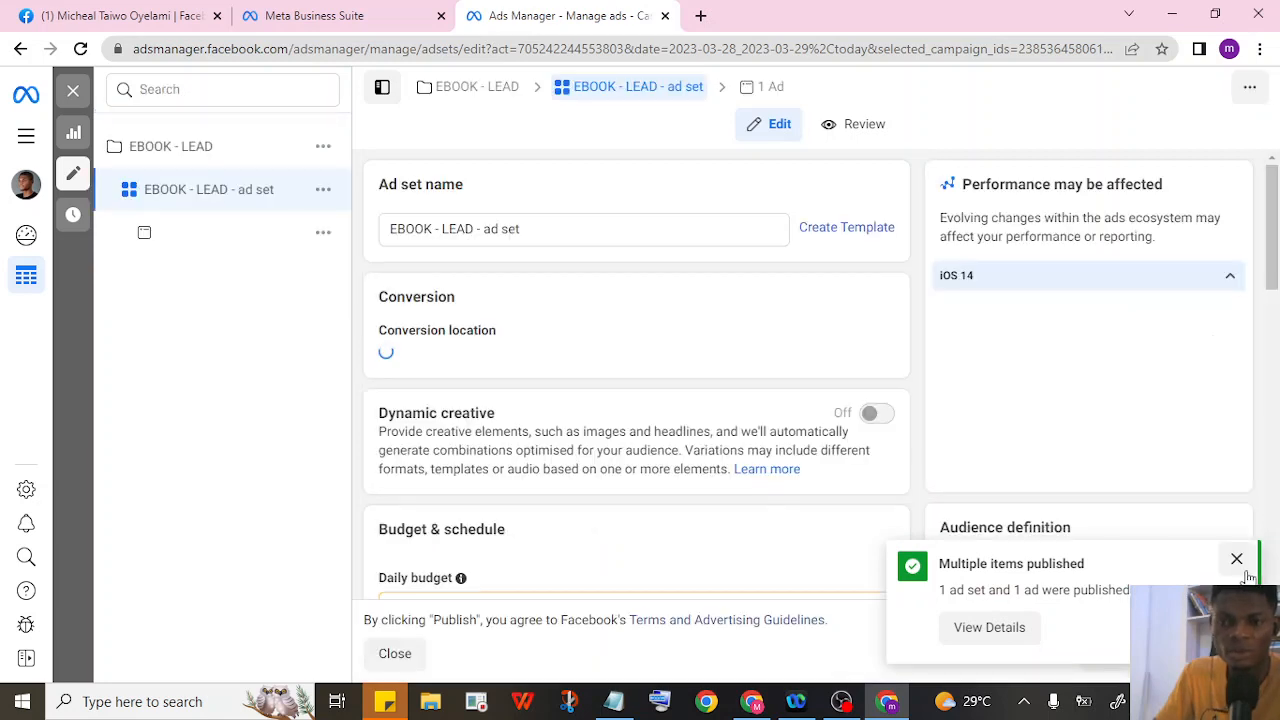
pyautogui.click(770, 98)
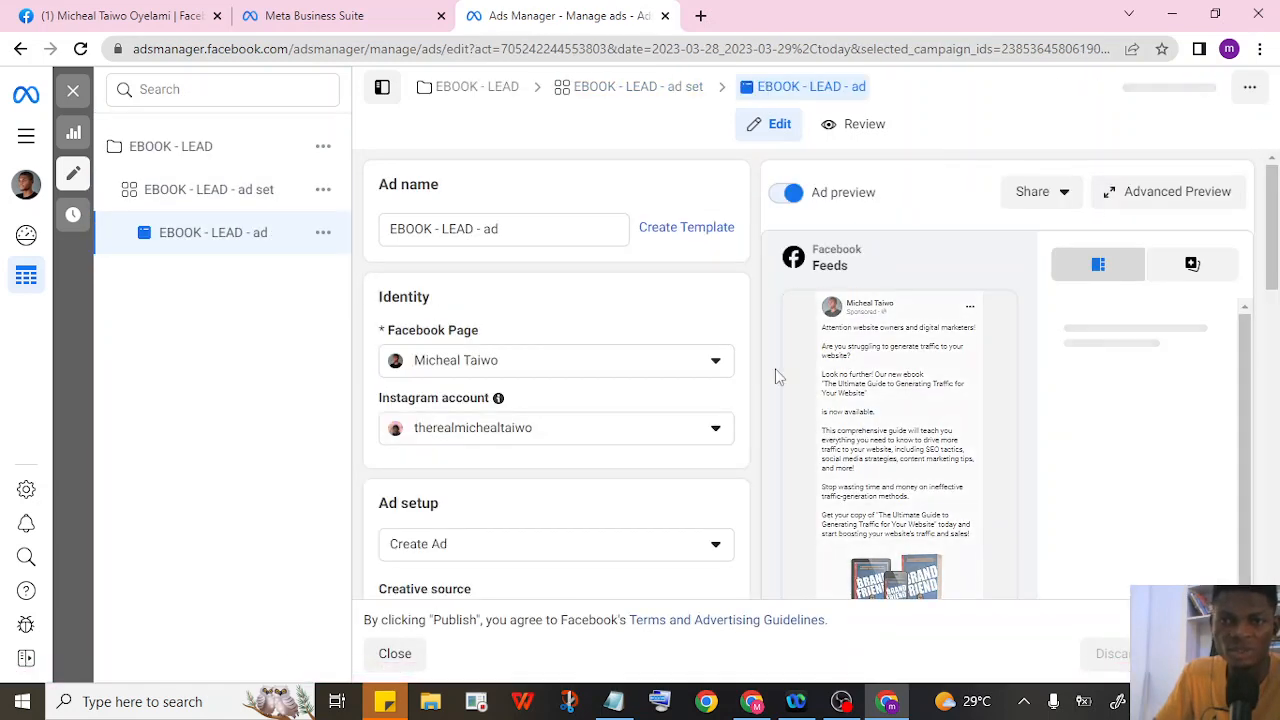
pyautogui.scroll(-4, 556, 380)
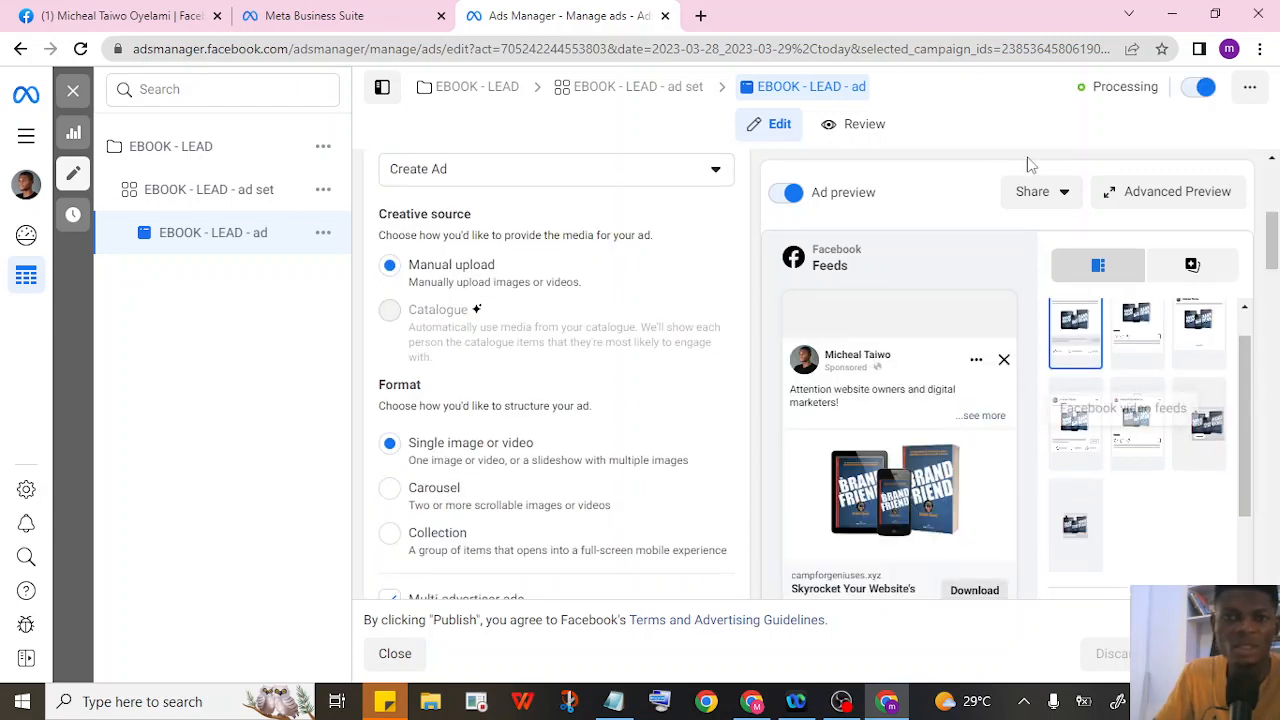
# Leave the editor to turn off the EBOOK - LEAD ad in the ads list, and return to the campaigns list.
pyautogui.click(73, 90)
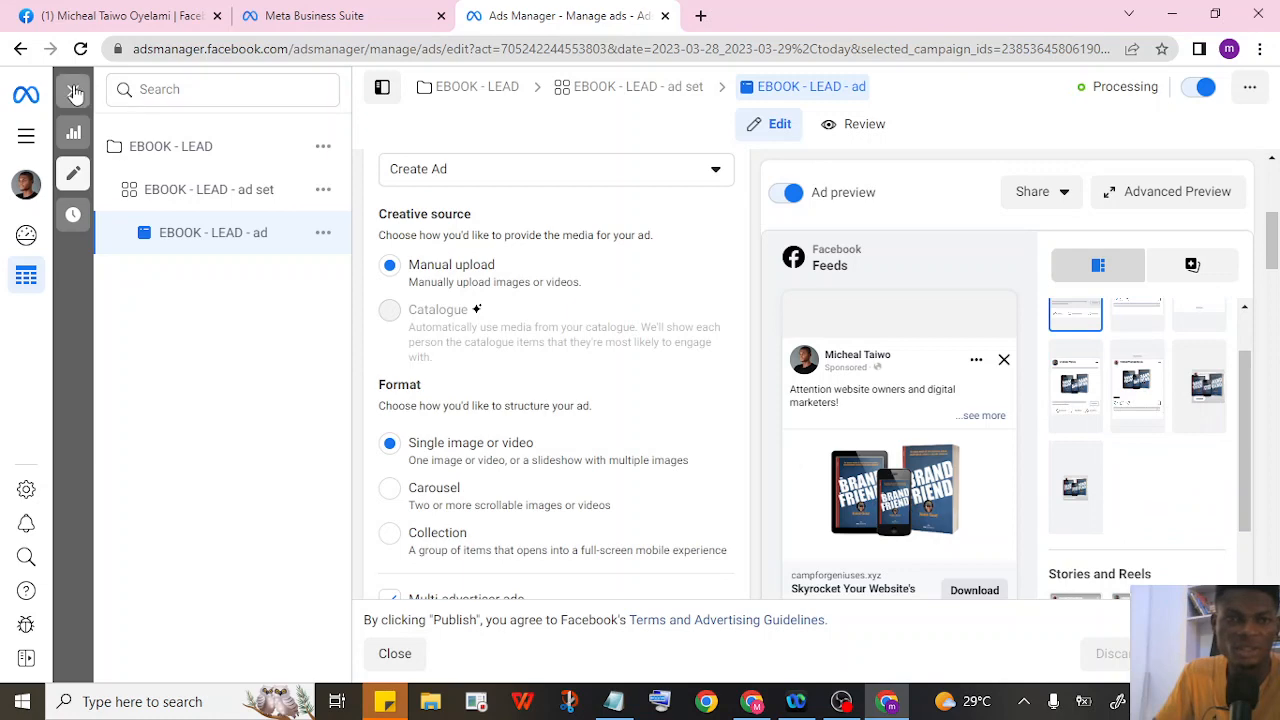
pyautogui.click(640, 186)
pyautogui.click(912, 184)
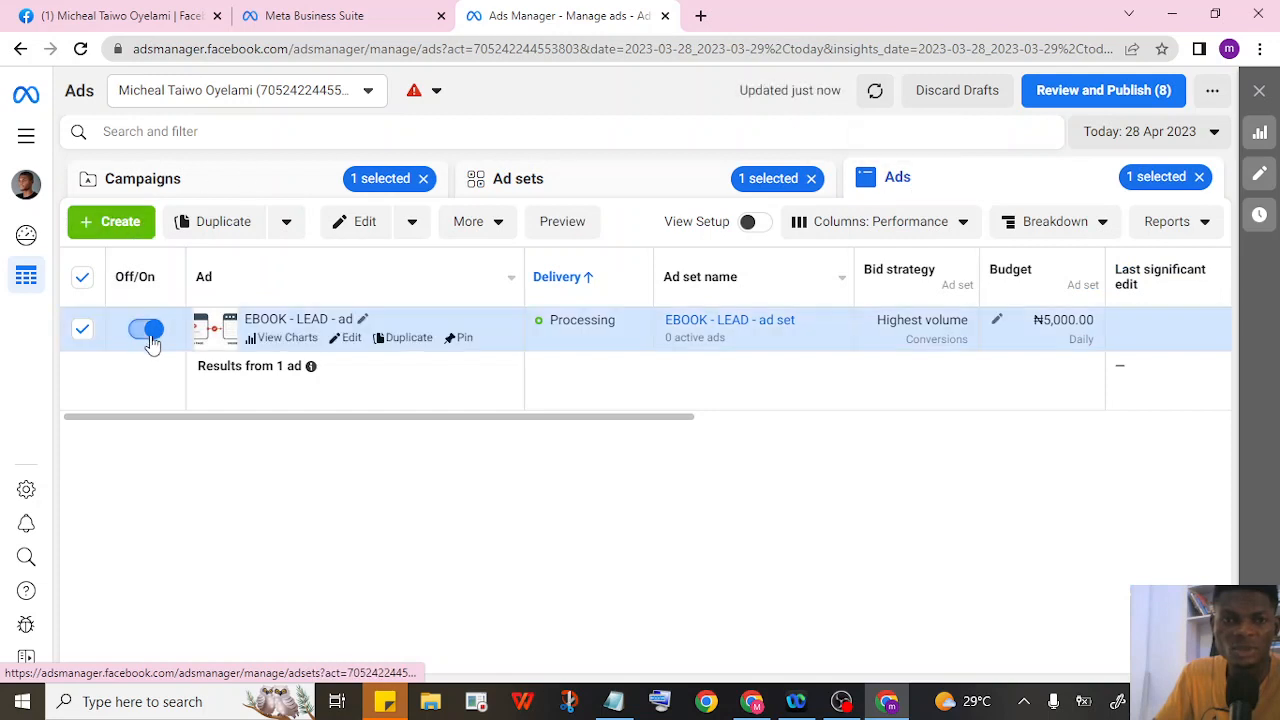
pyautogui.click(146, 329)
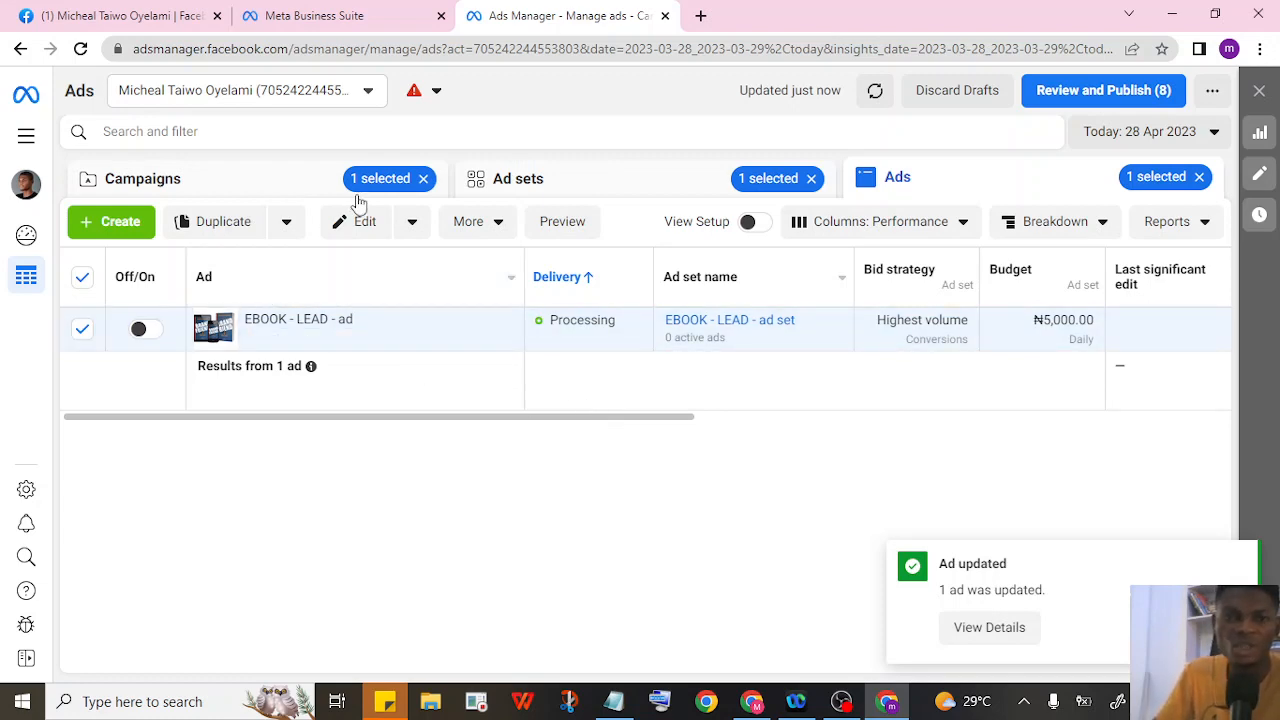
pyautogui.click(238, 193)
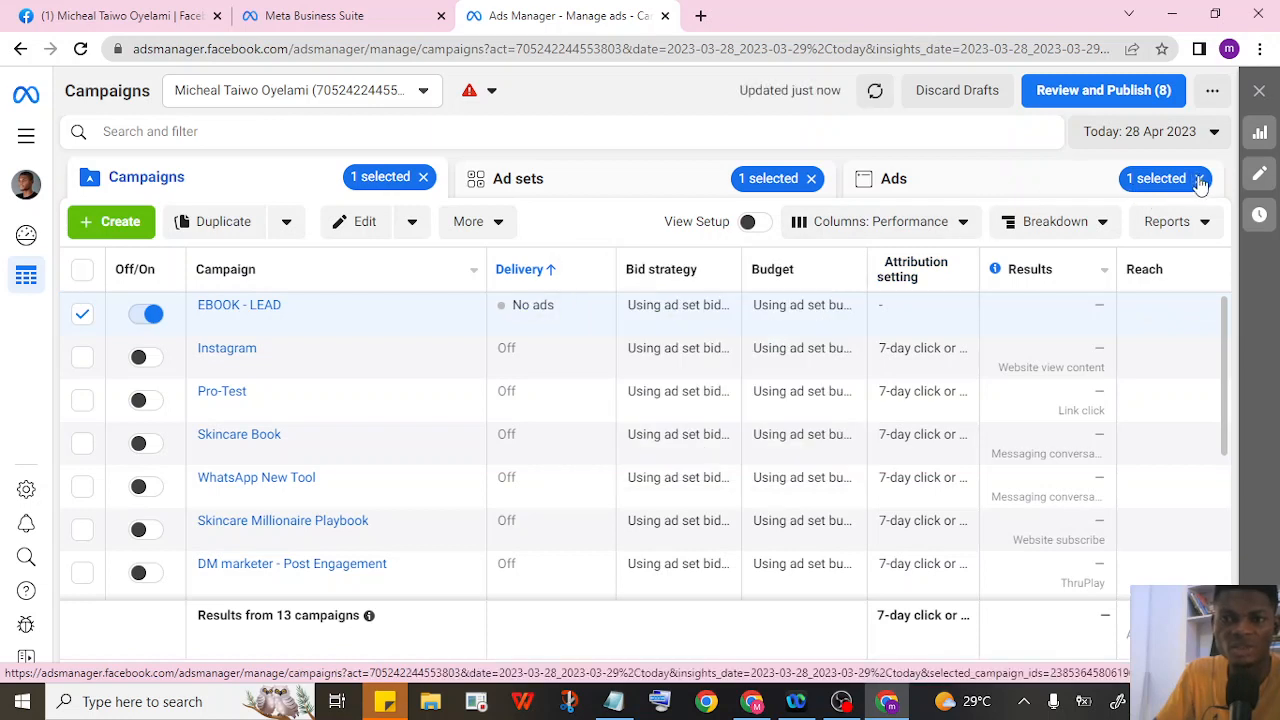
# Clear the ad and ad set selections and return to the campaigns list.
pyautogui.click(1199, 179)
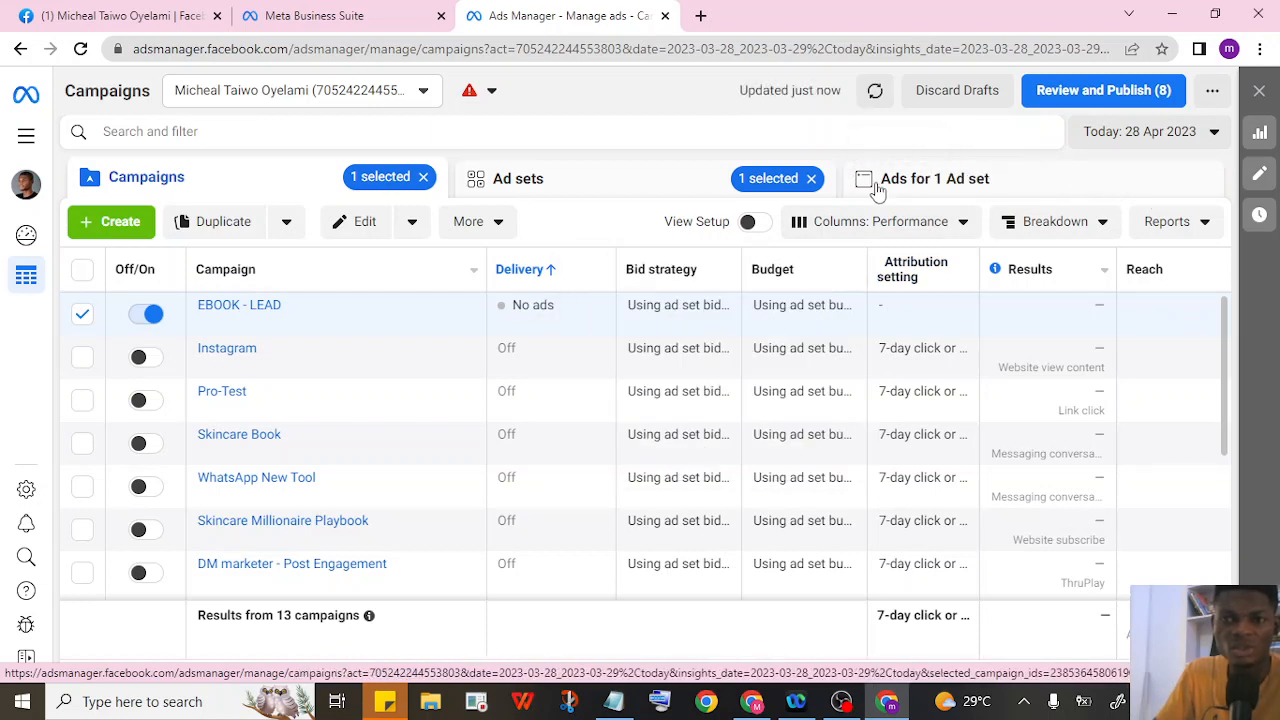
pyautogui.click(810, 181)
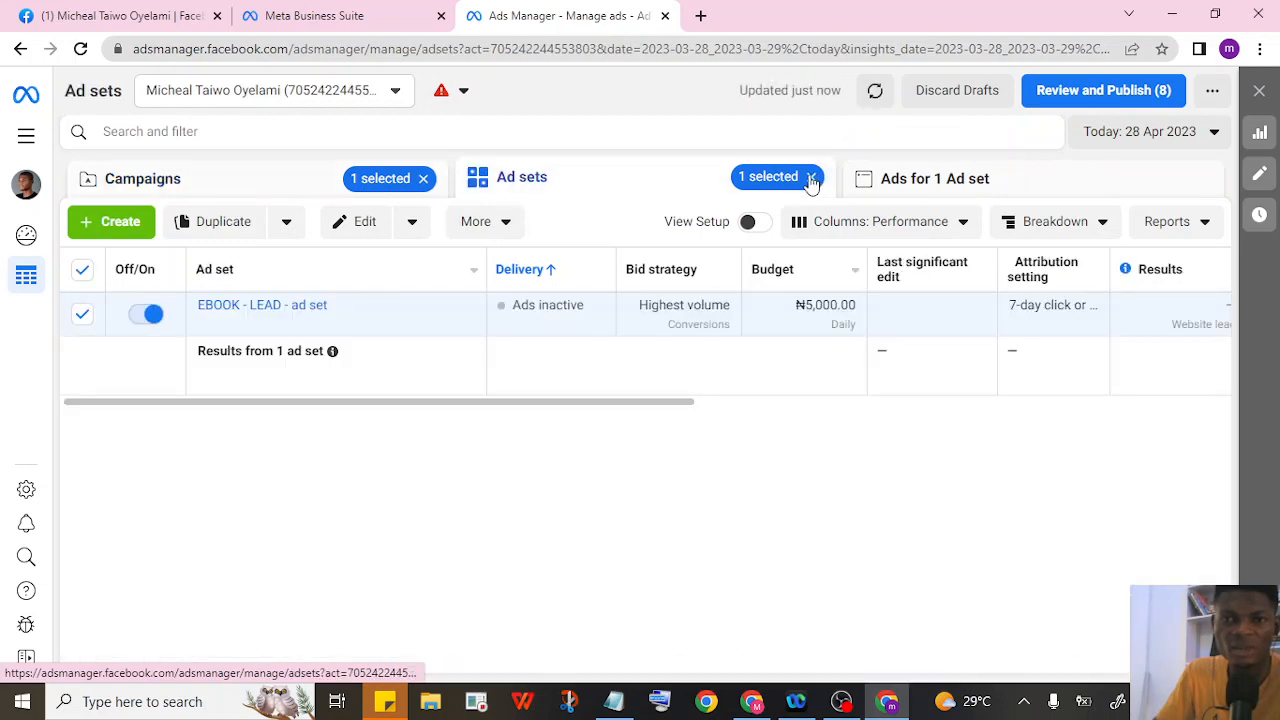
pyautogui.click(812, 178)
pyautogui.click(286, 186)
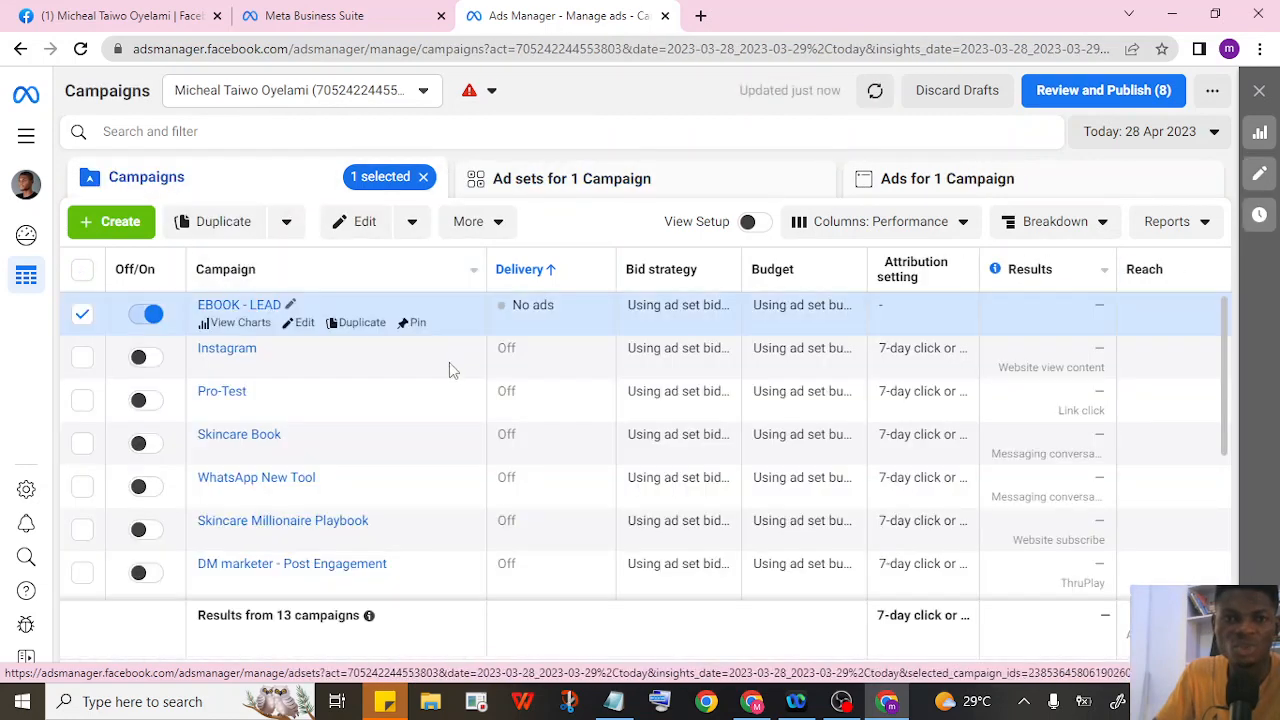
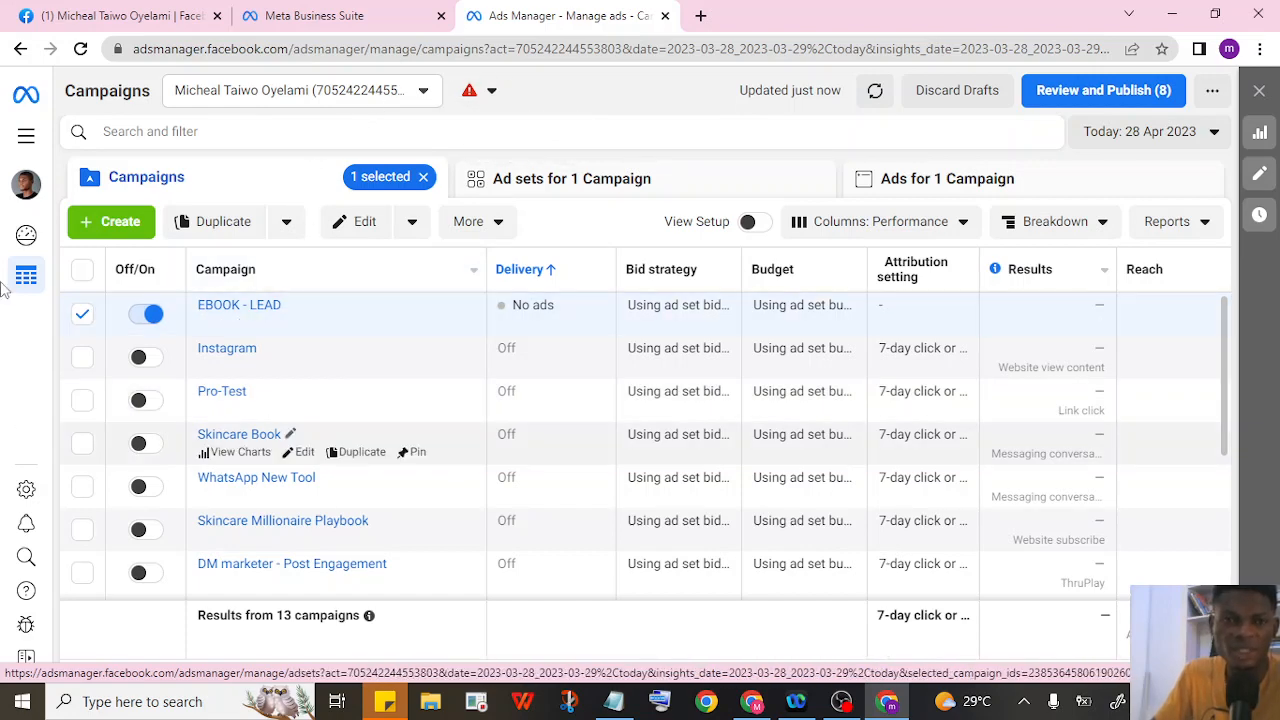
# Open Events Manager in a new tab, show its data sources, and dismiss the aggregated event measurement introduction.
pyautogui.click(28, 137)
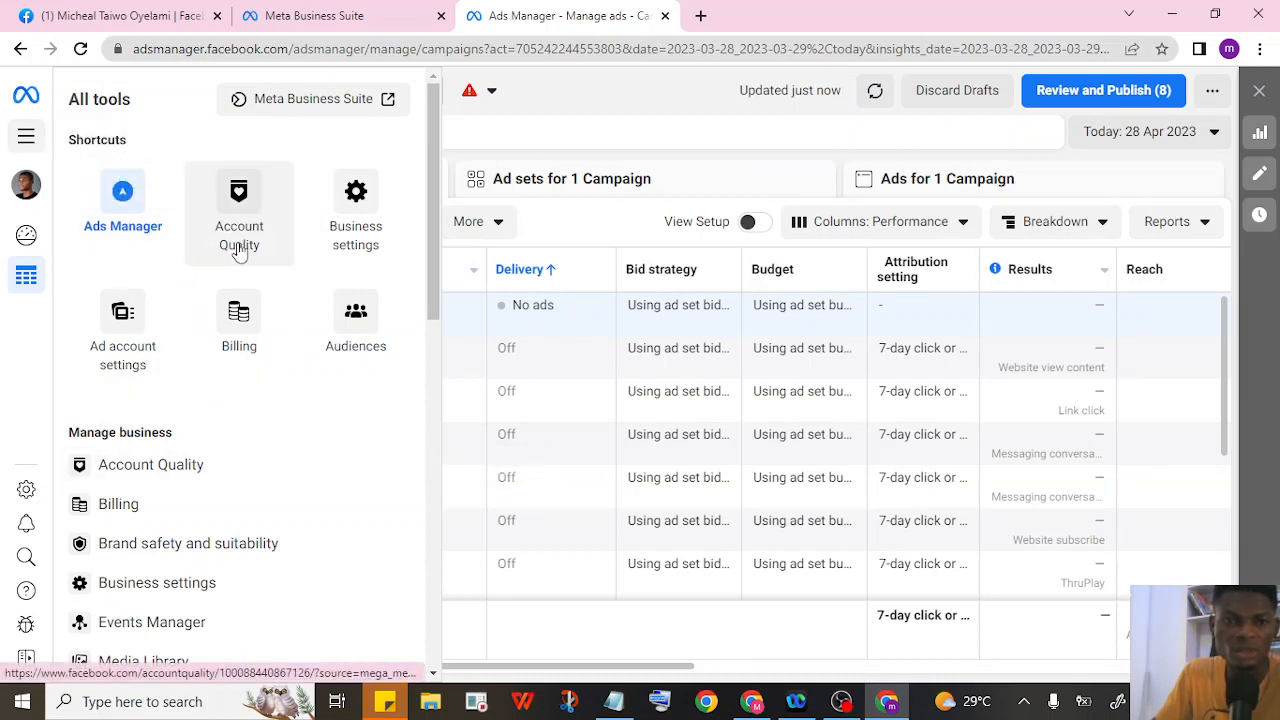
pyautogui.scroll(-2, 229, 243)
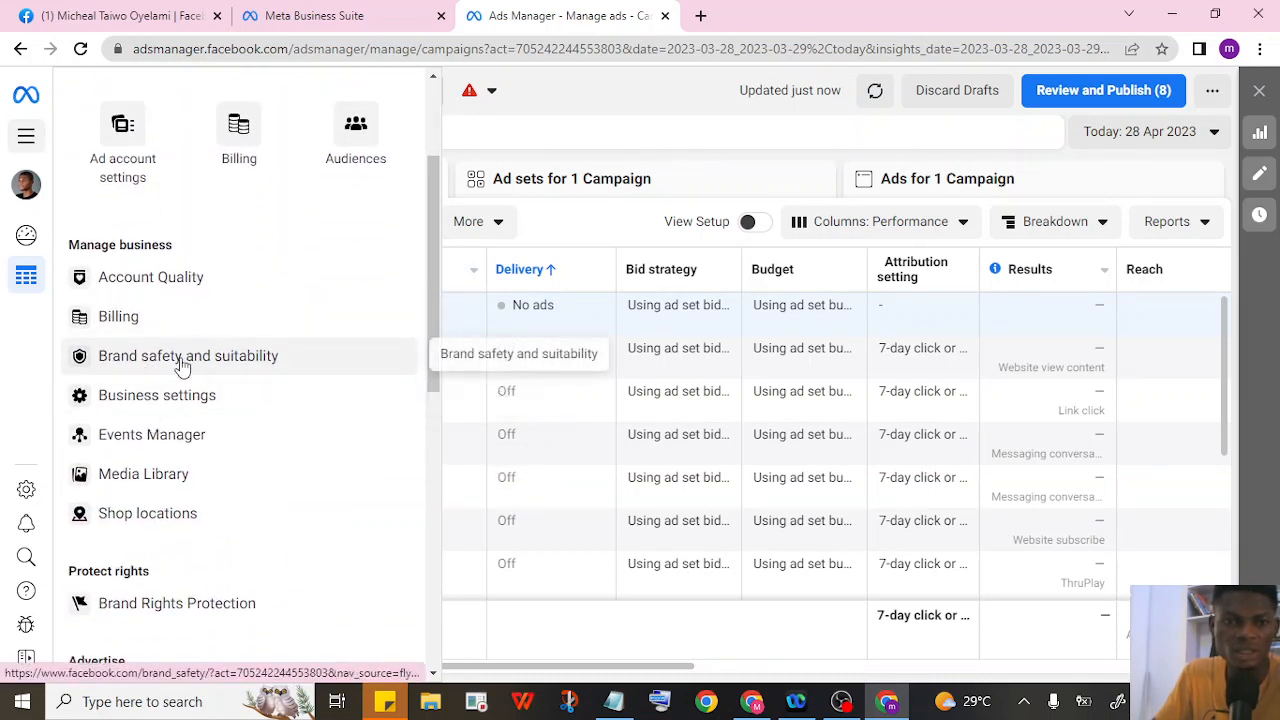
pyautogui.rightClick(168, 440)
pyautogui.click(245, 449)
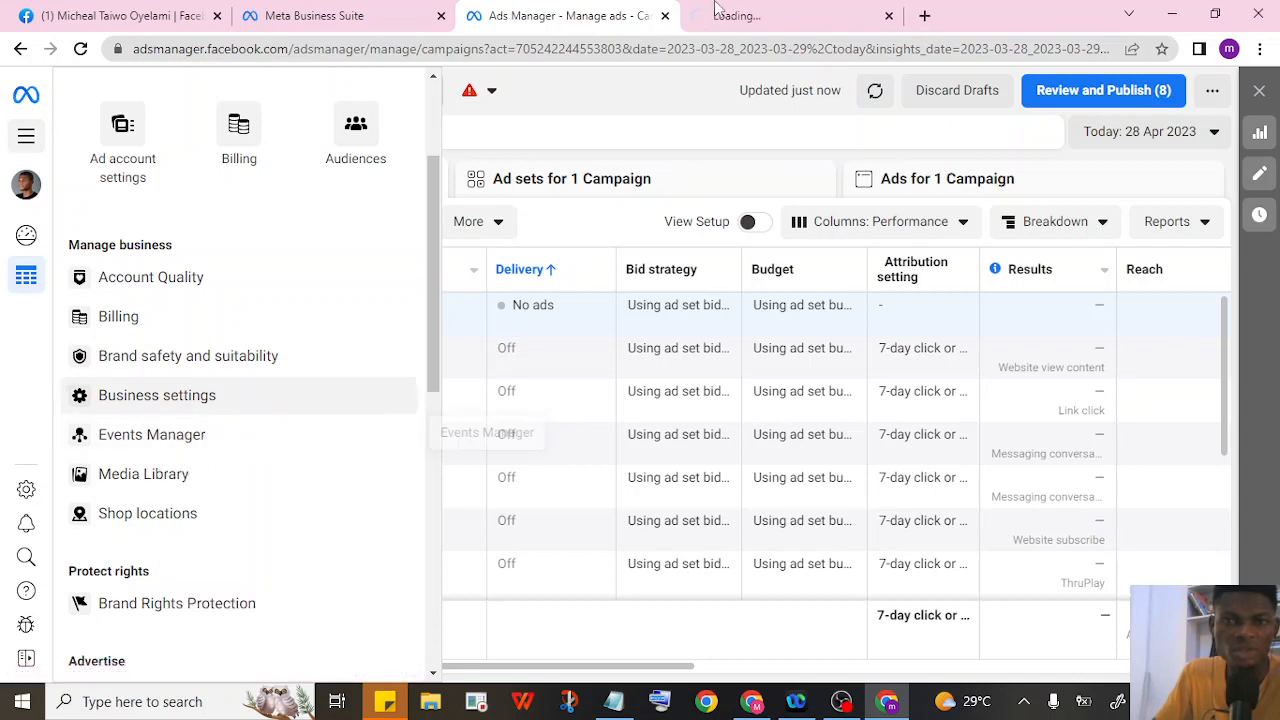
pyautogui.click(728, 10)
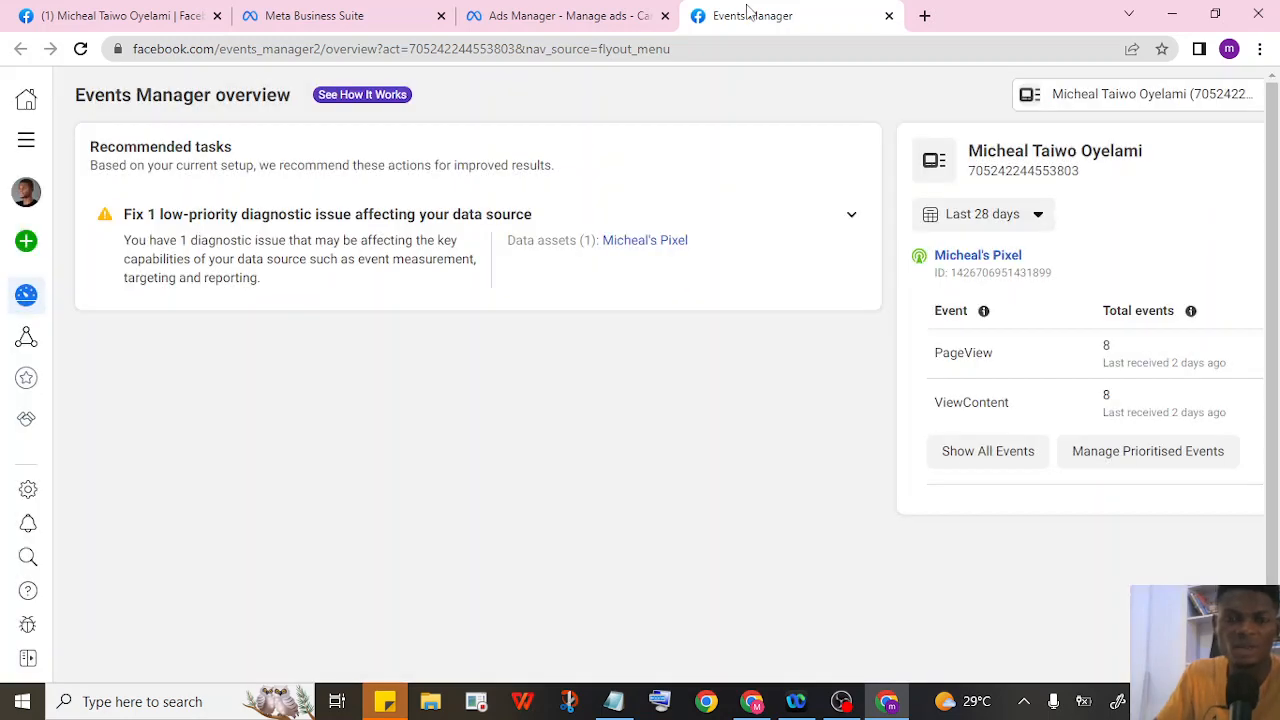
pyautogui.moveTo(25, 345)
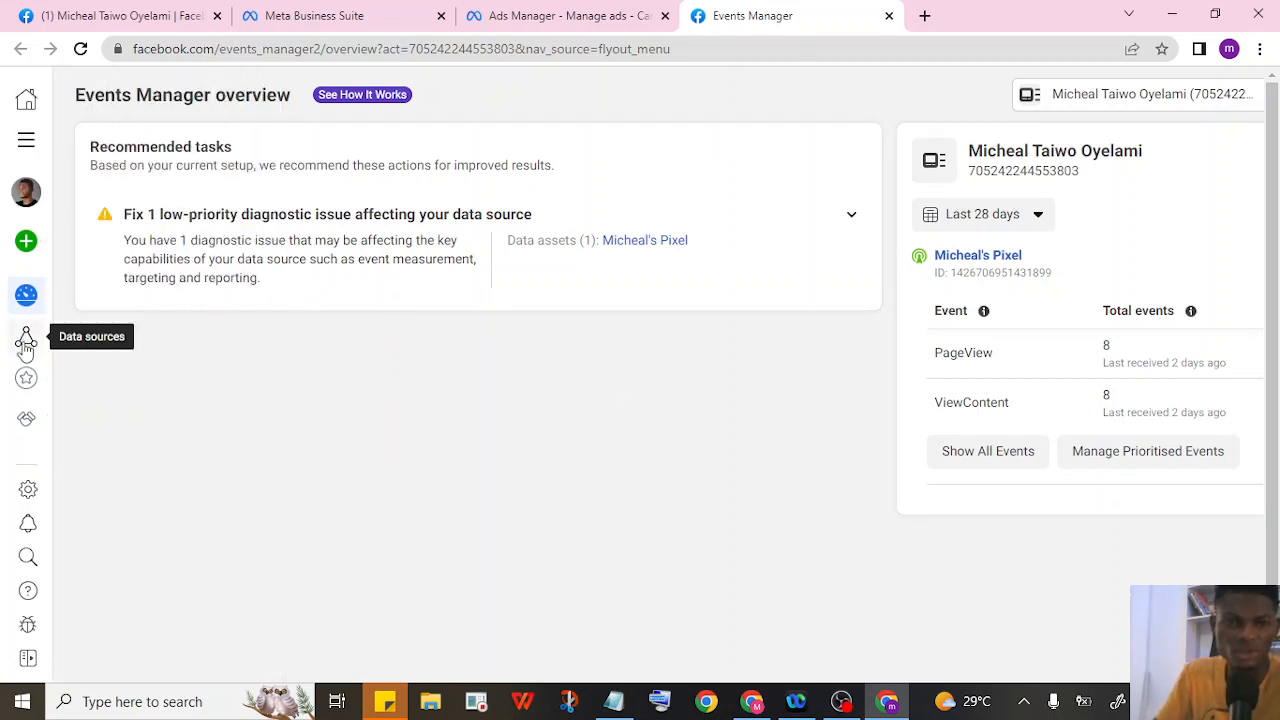
pyautogui.click(90, 342)
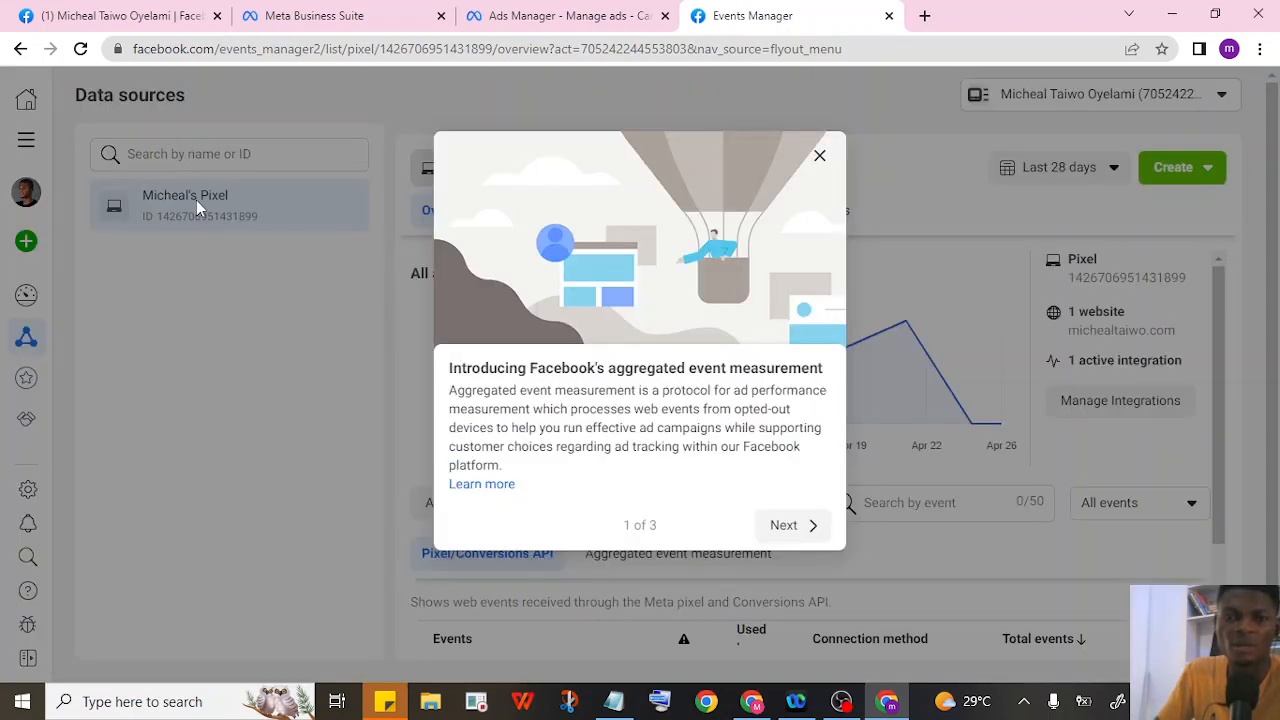
pyautogui.click(820, 155)
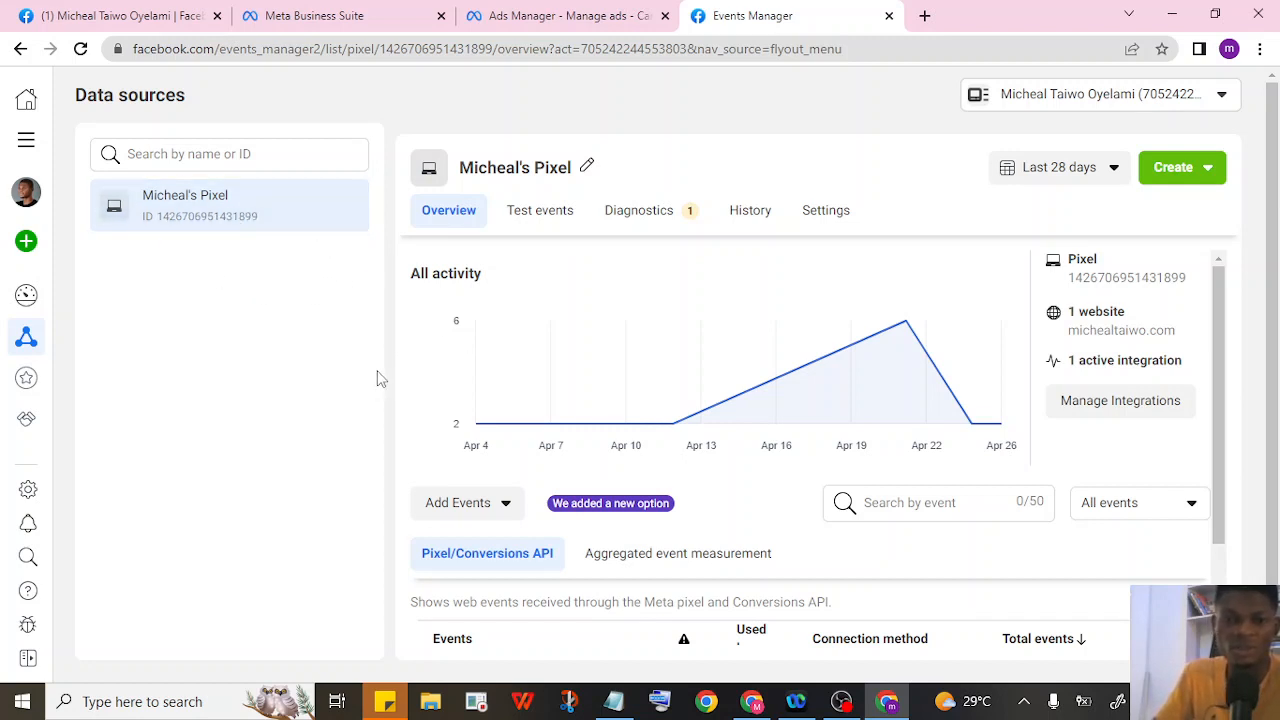
# Select and copy the pixel's ID in the data sources list.
pyautogui.moveTo(258, 217); pyautogui.dragTo(153, 222)
pyautogui.rightClick(204, 224)
pyautogui.click(232, 231)
pyautogui.rightClick(220, 222)
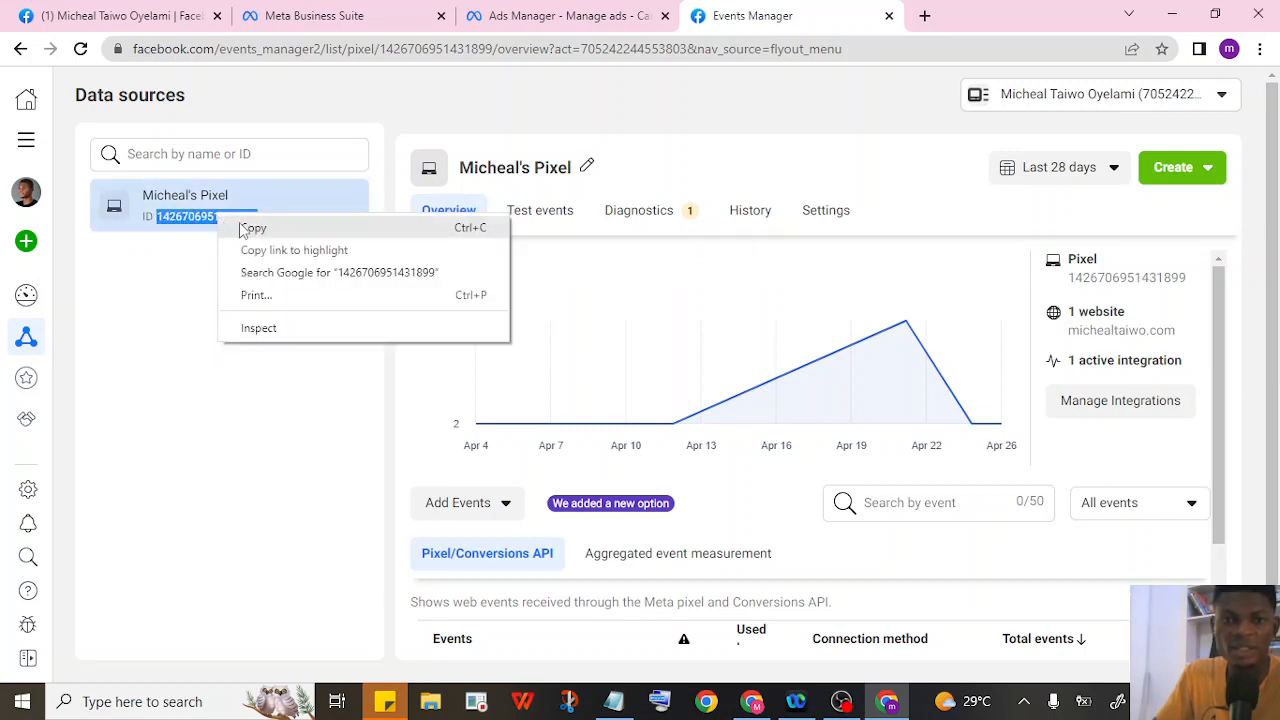
pyautogui.click(235, 230)
# Switch to the browser window with the Online Marketing eBook Optin page and copy its full web address.
pyautogui.moveTo(755, 706)
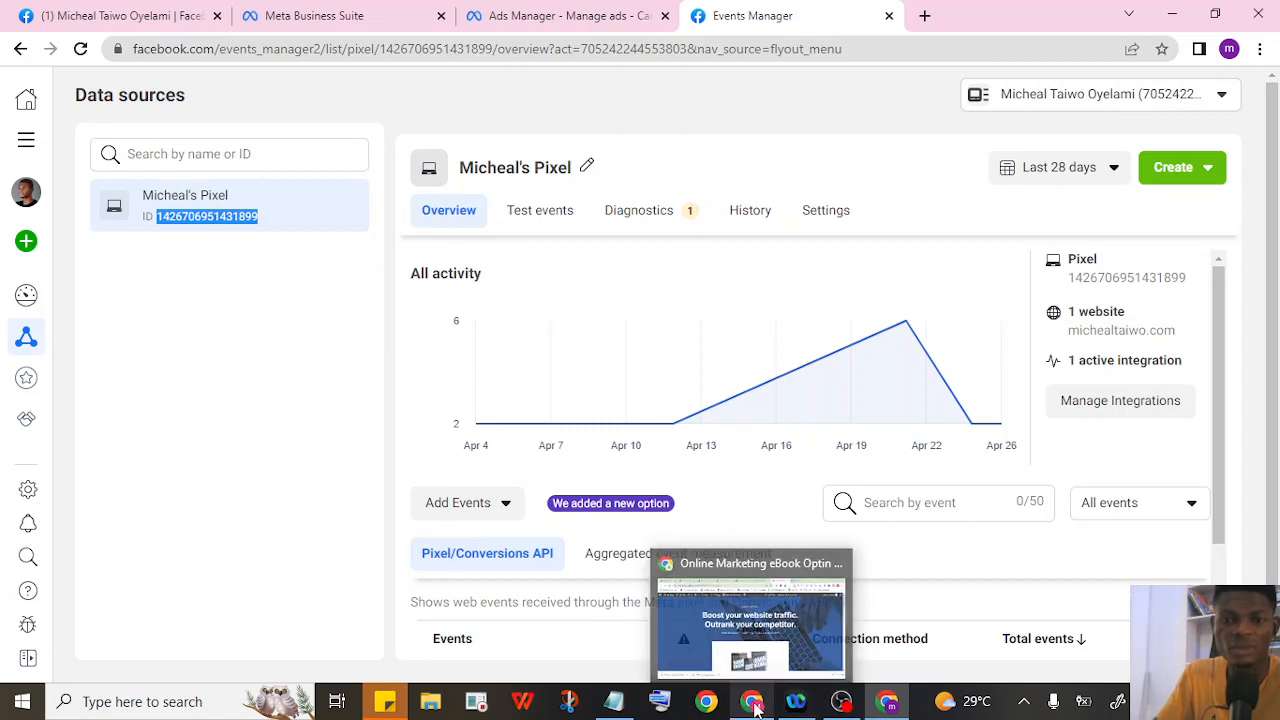
pyautogui.click(780, 655)
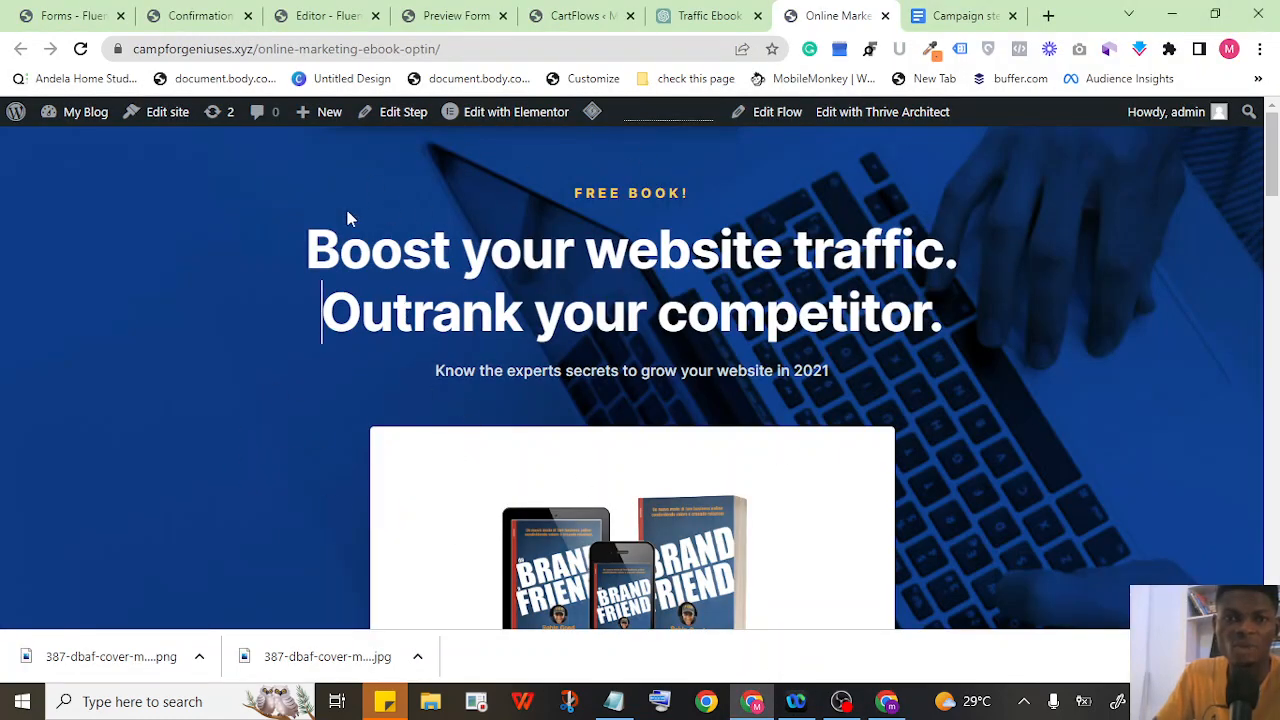
pyautogui.click(460, 49)
pyautogui.click(487, 49)
pyautogui.moveTo(510, 53); pyautogui.dragTo(322, 55)
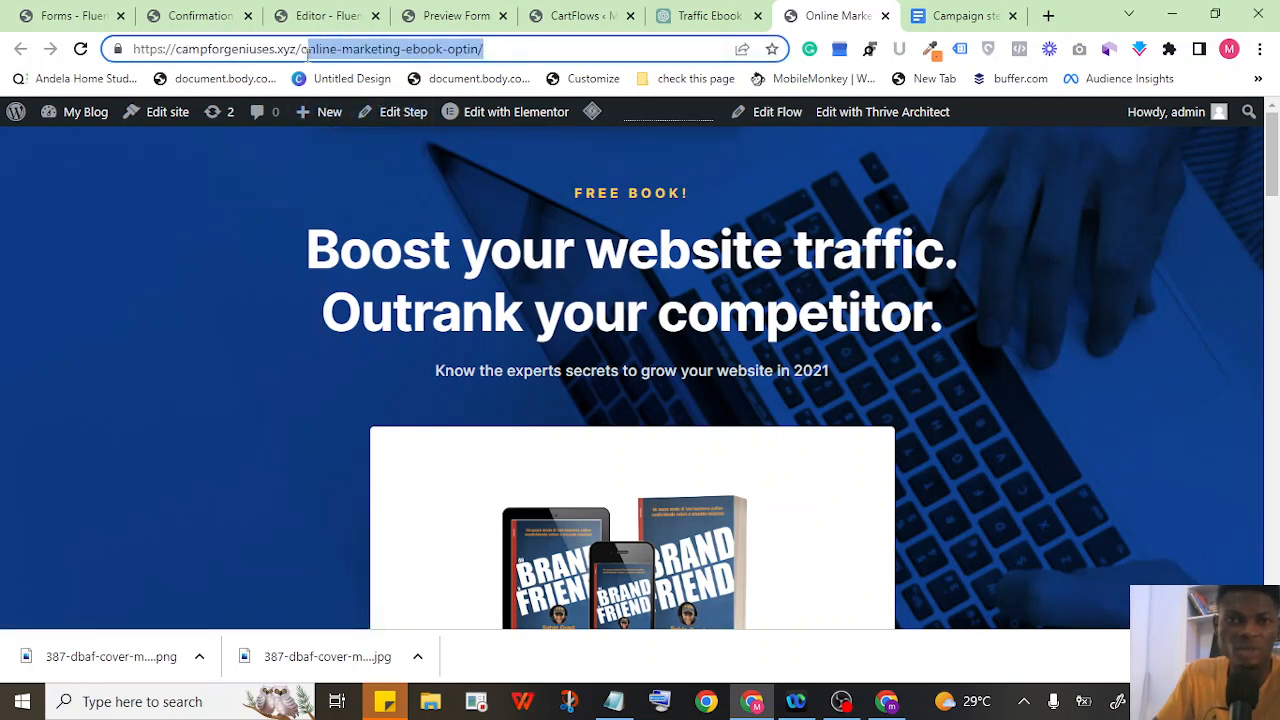
pyautogui.moveTo(508, 49); pyautogui.dragTo(136, 49)
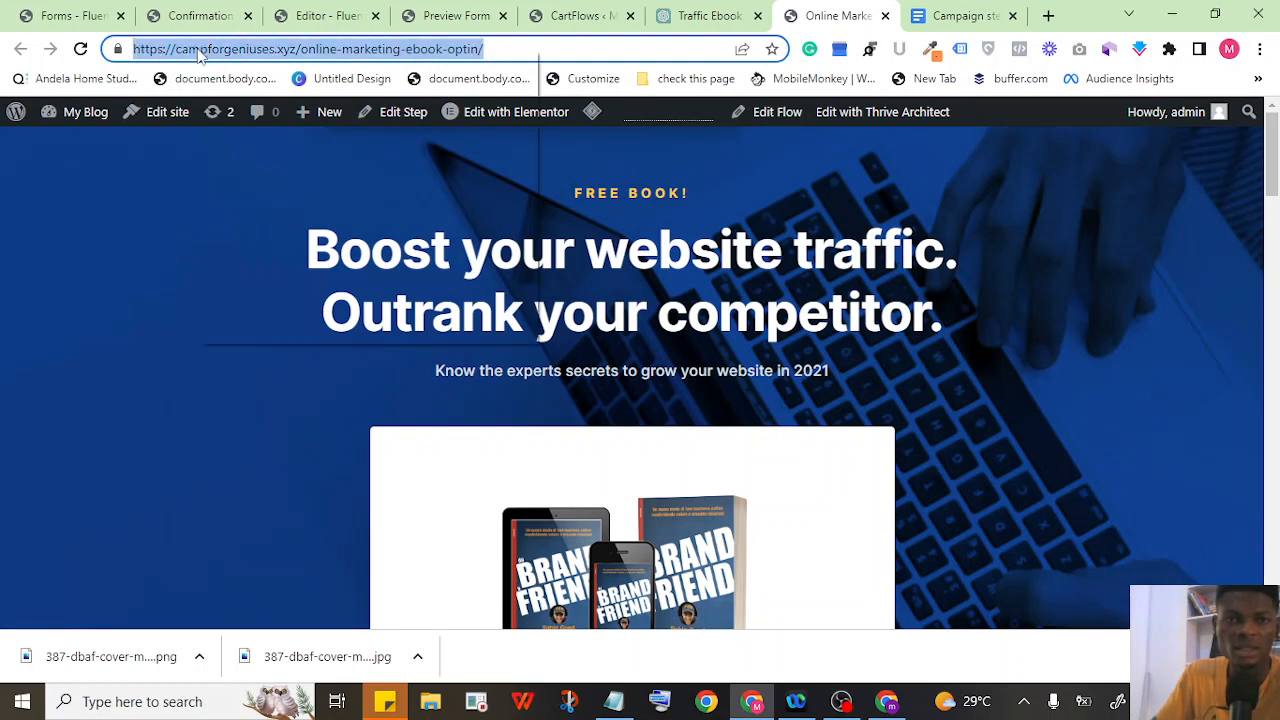
pyautogui.rightClick(199, 56)
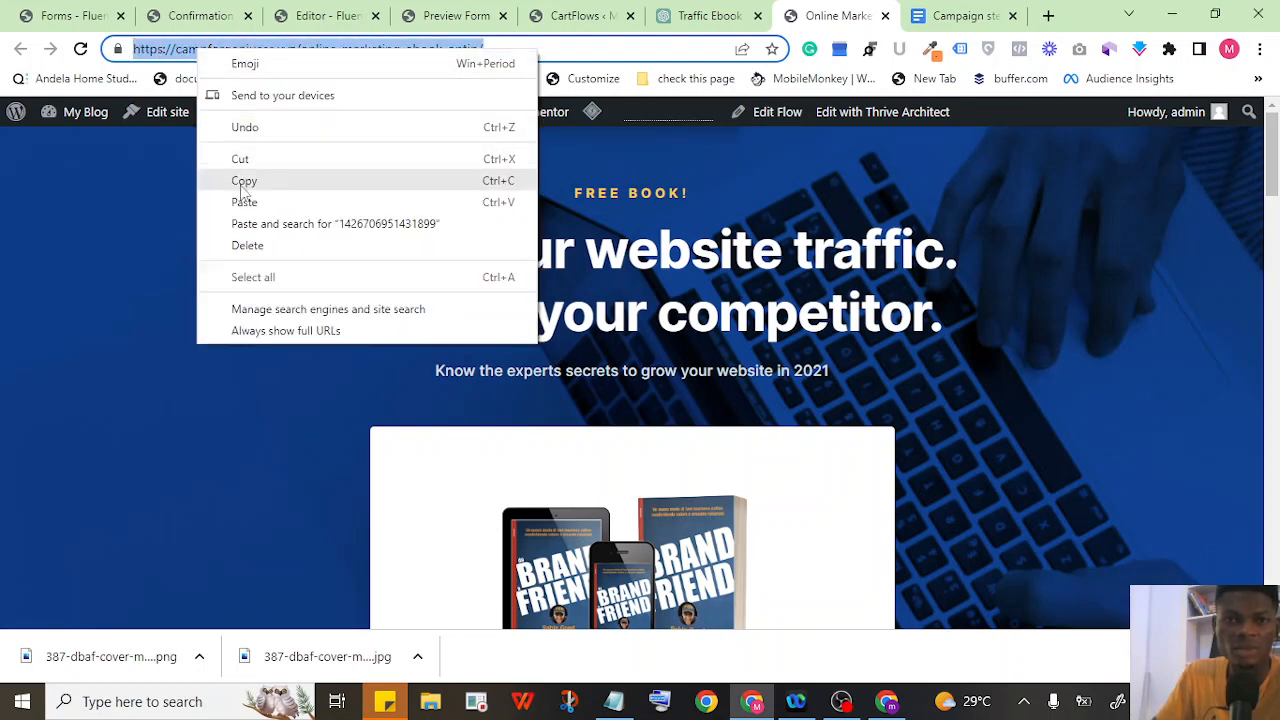
pyautogui.click(262, 181)
# Open the WordPress login page of campforgeniuses.xyz in a new browser tab and log in to the admin dashboard.
pyautogui.click(1046, 16)
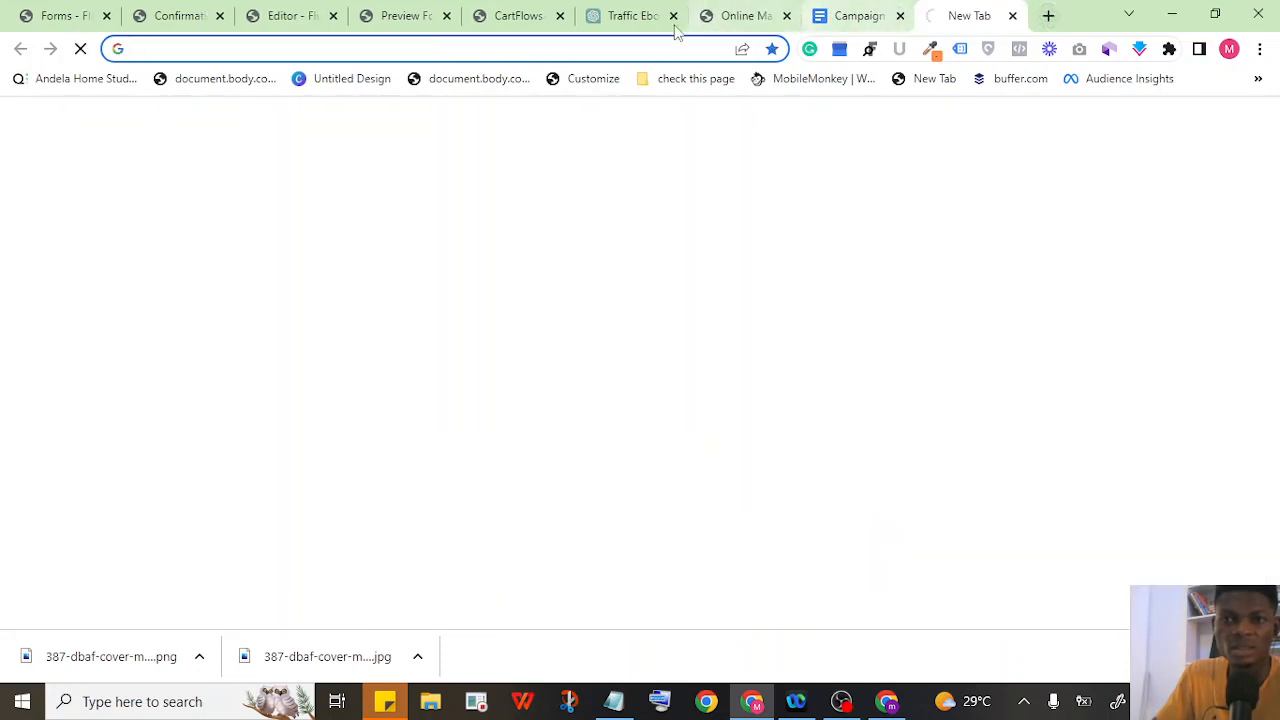
pyautogui.rightClick(551, 50)
pyautogui.click(600, 171)
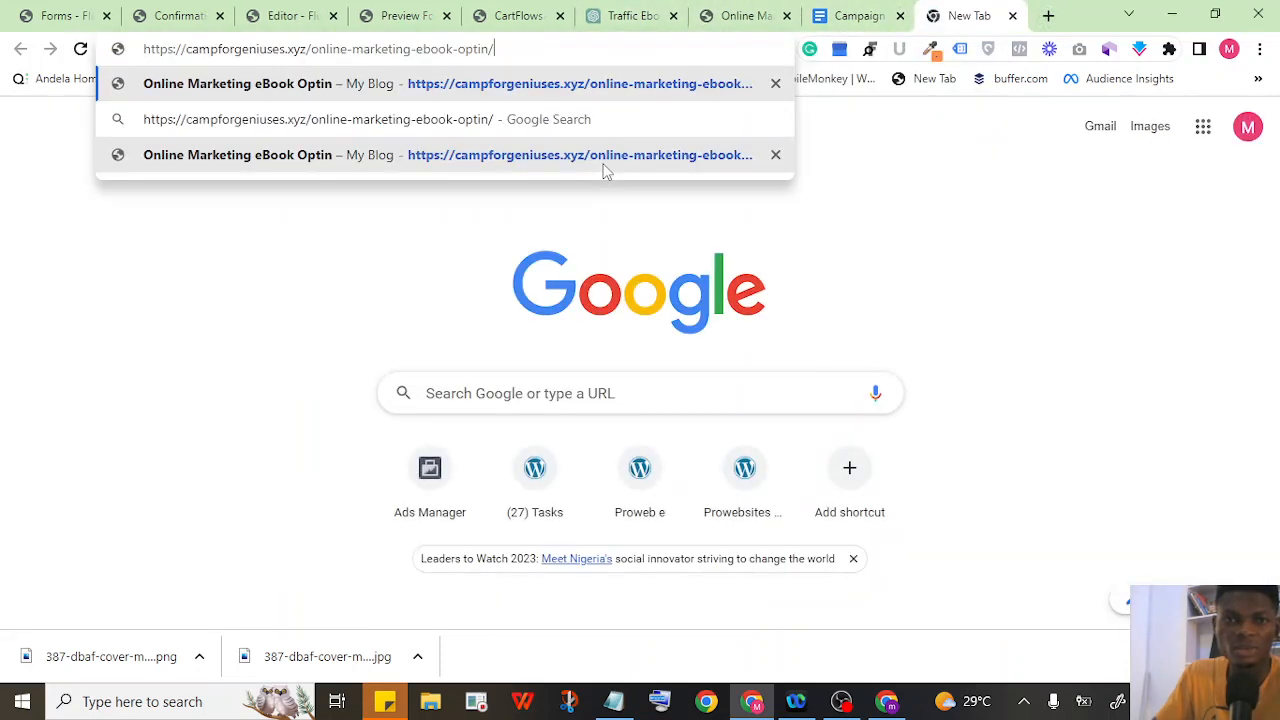
pyautogui.moveTo(540, 50); pyautogui.dragTo(311, 56)
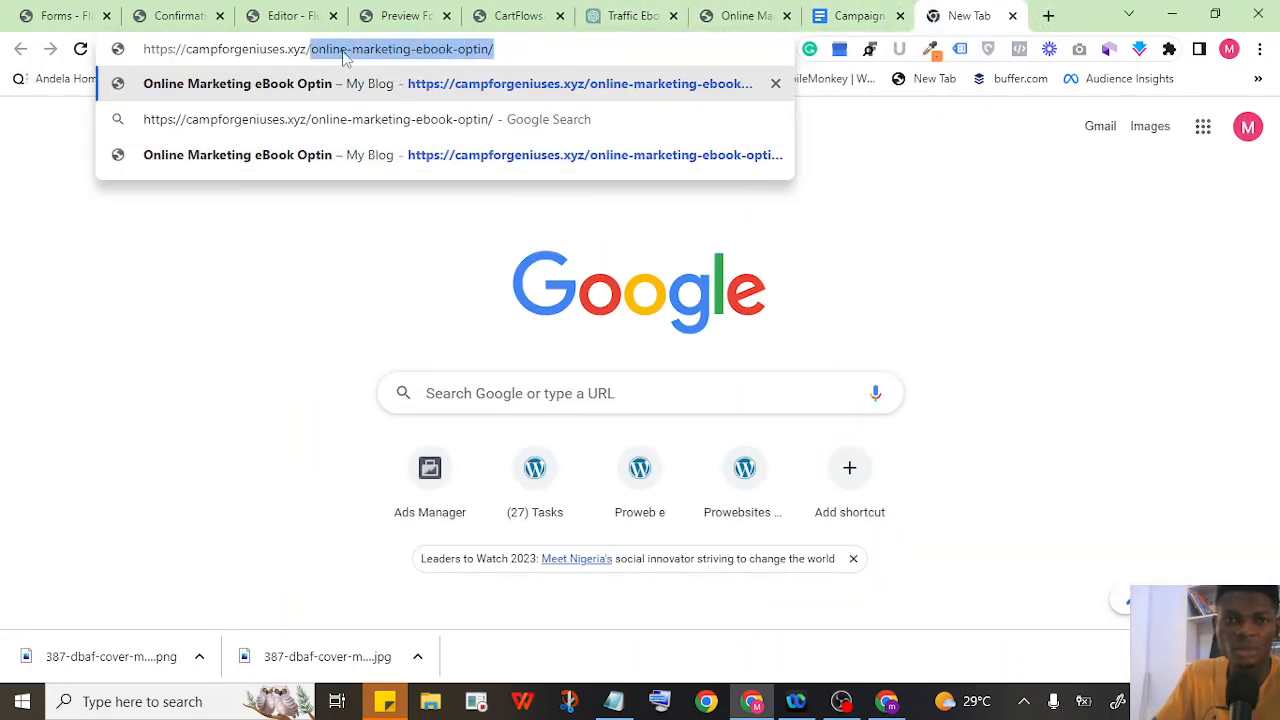
pyautogui.write('W')
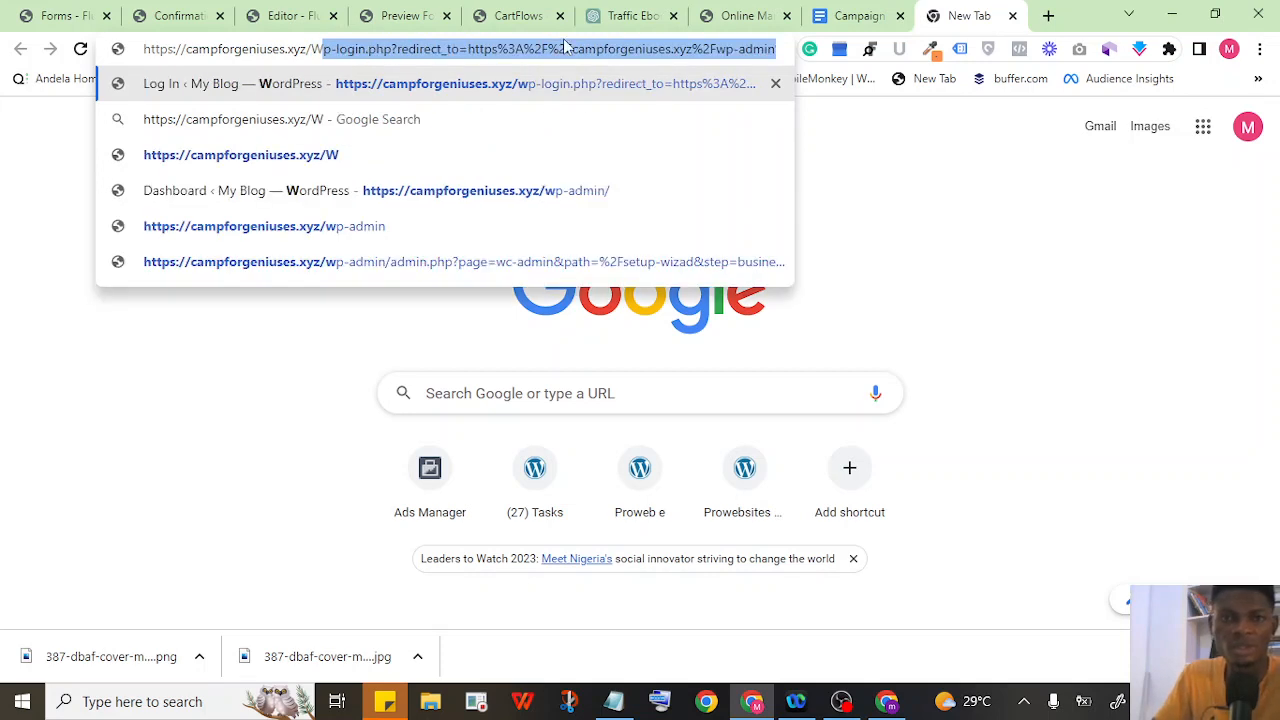
pyautogui.press('Return')
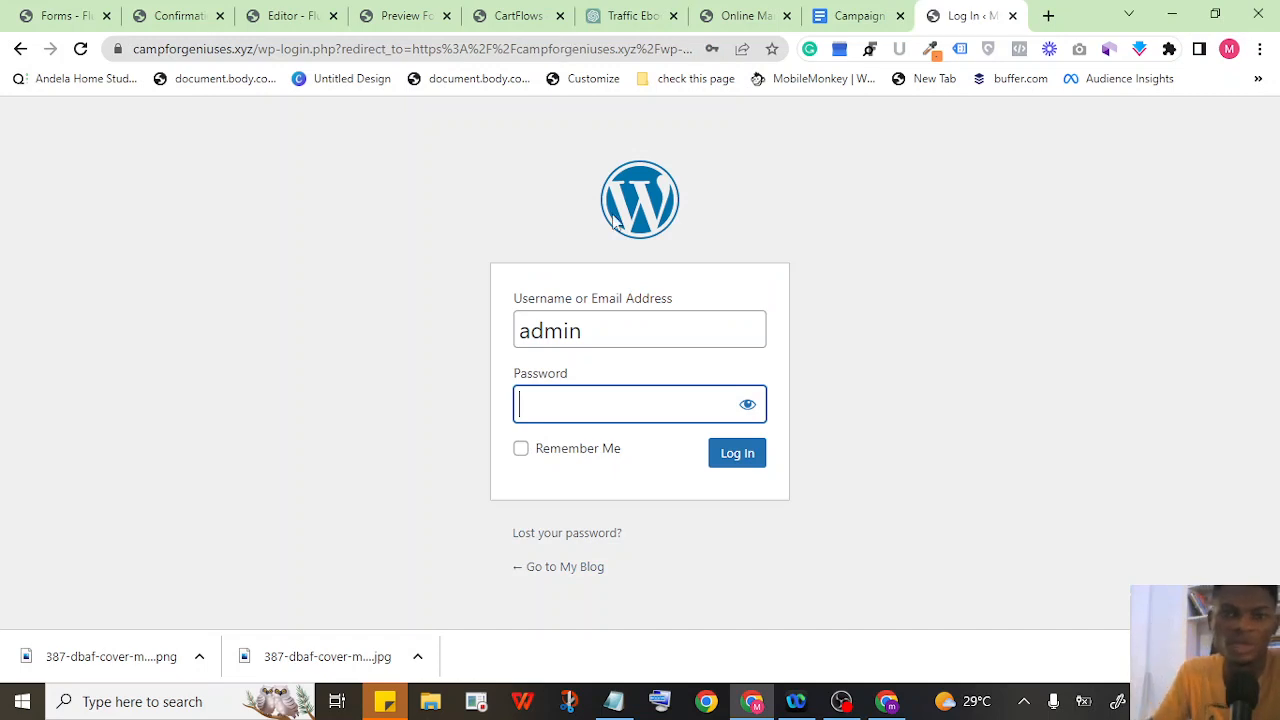
pyautogui.click(737, 453)
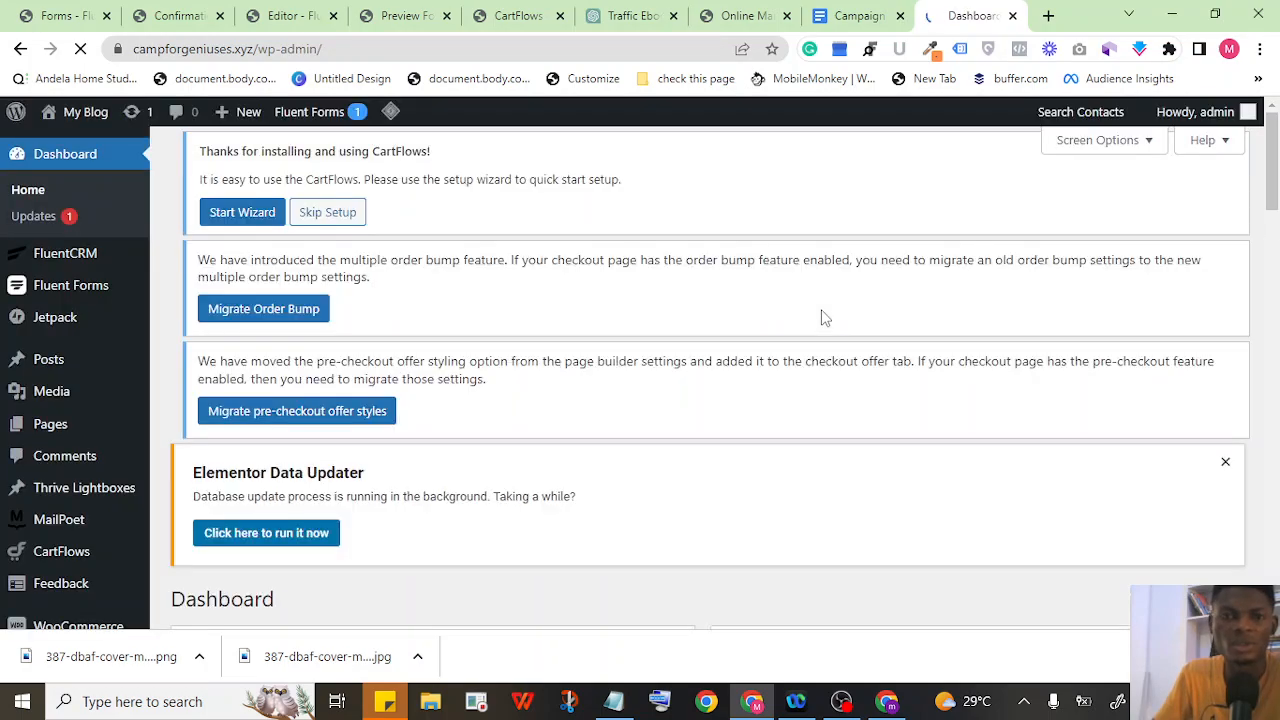
# Open the CartFlows settings from the WordPress dashboard.
pyautogui.scroll(-1, 166, 237)
pyautogui.scroll(-5, 163, 233)
pyautogui.scroll(6, 163, 234)
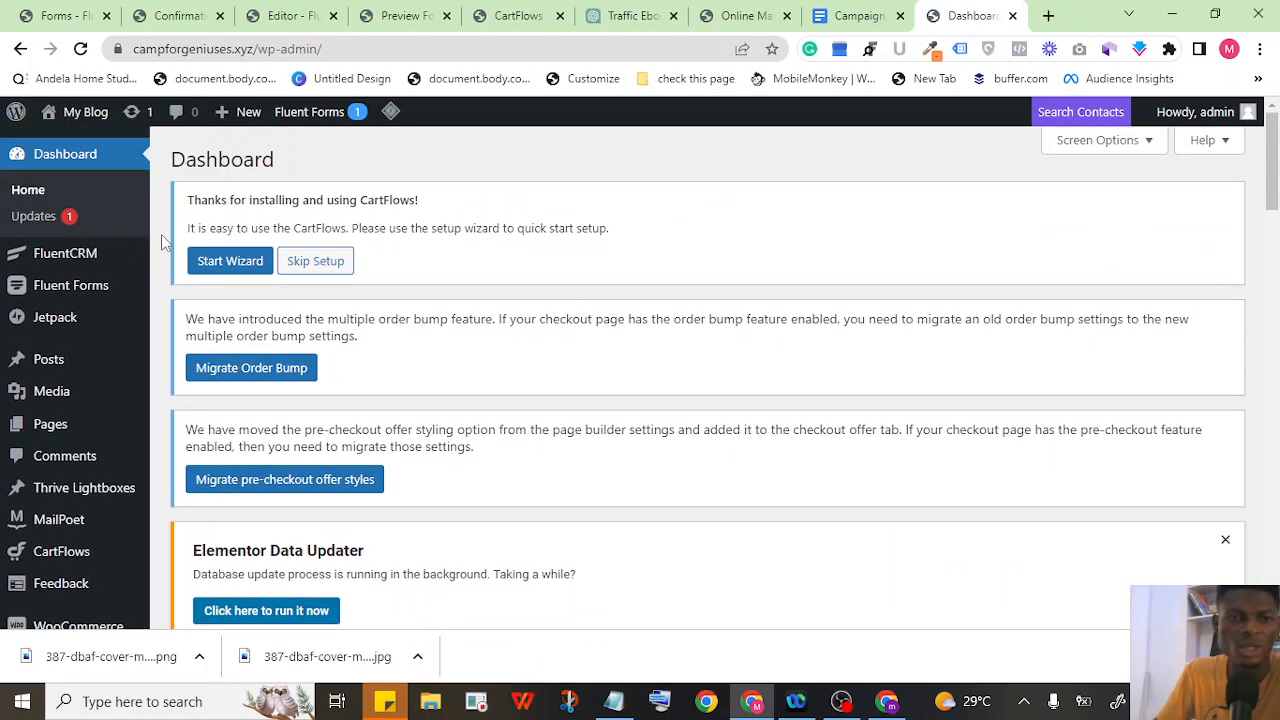
pyautogui.moveTo(96, 328)
pyautogui.moveTo(130, 290)
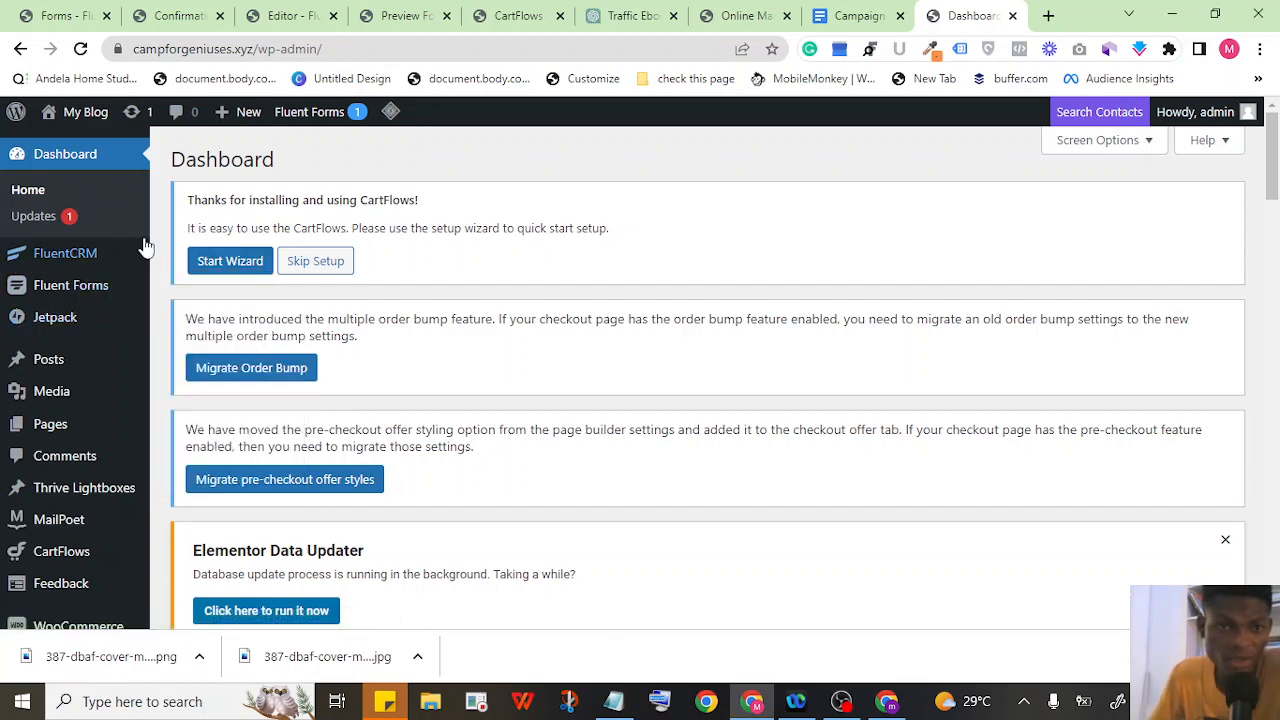
pyautogui.scroll(-1, 90, 300)
pyautogui.scroll(-2, 92, 290)
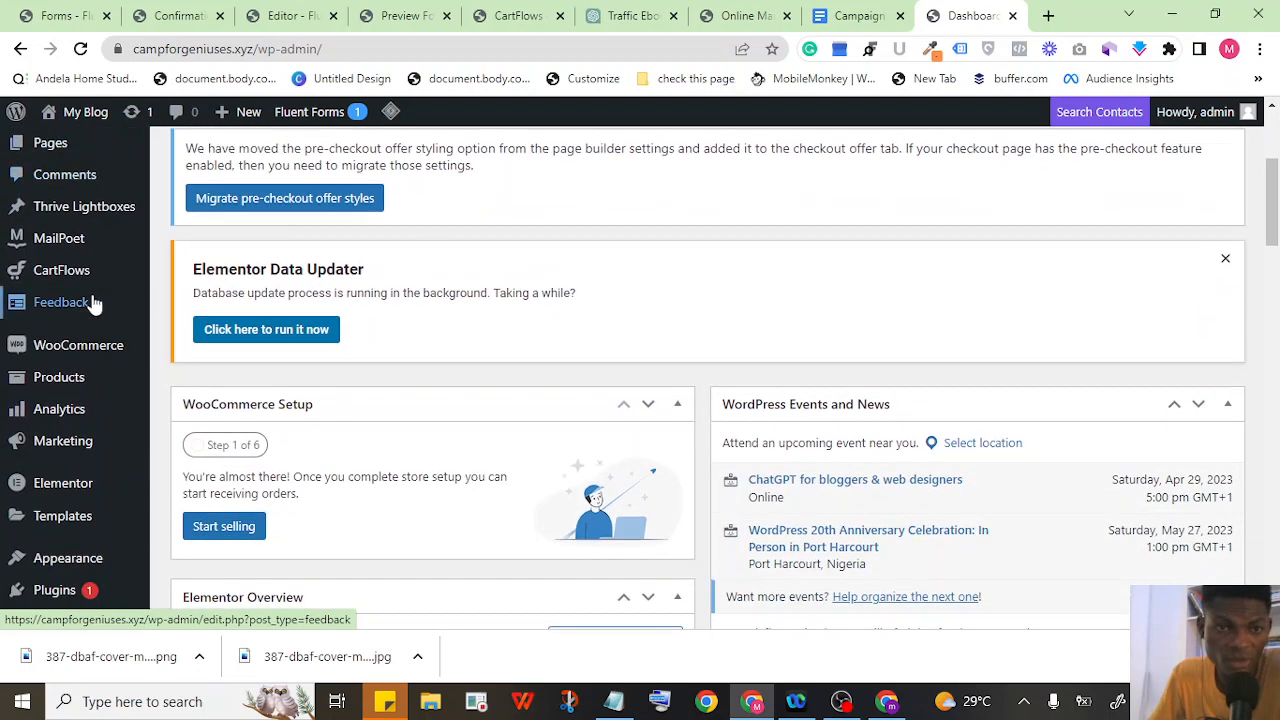
pyautogui.moveTo(66, 277)
pyautogui.click(185, 385)
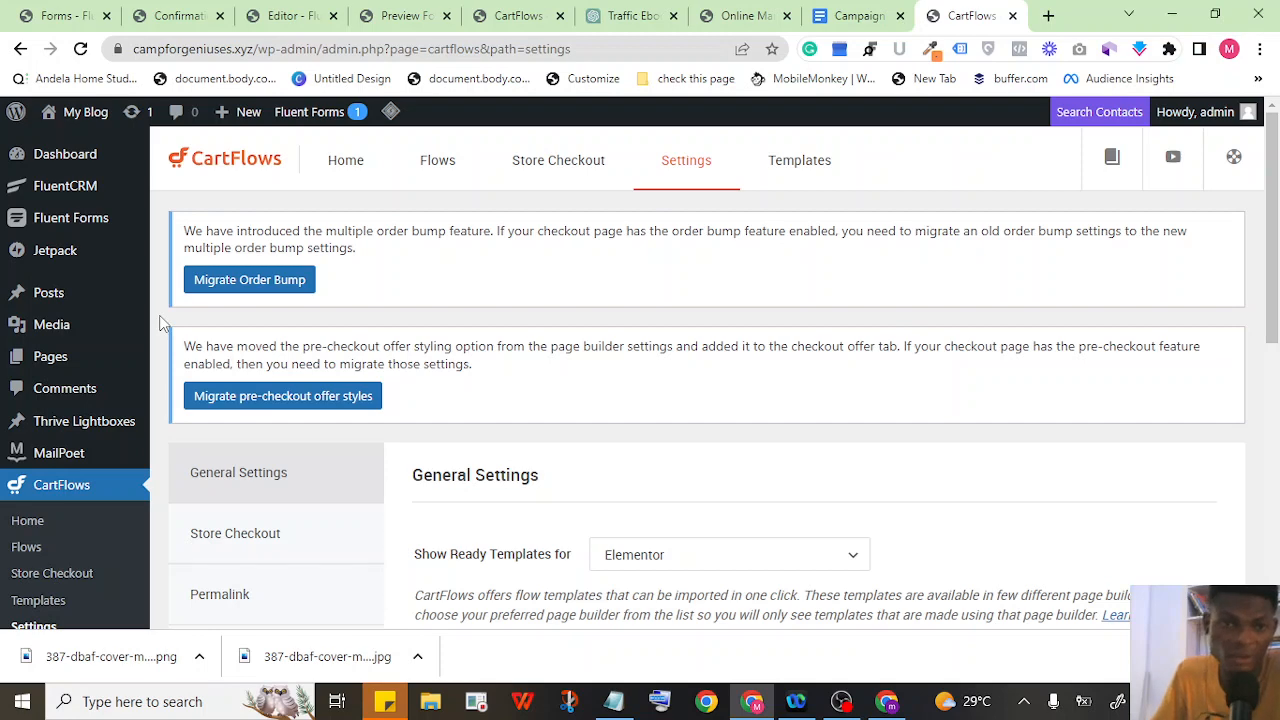
# In the Facebook Pixel settings, enable pixel tracking for CartFlows pages and for the whole site.
pyautogui.scroll(-2, 165, 322)
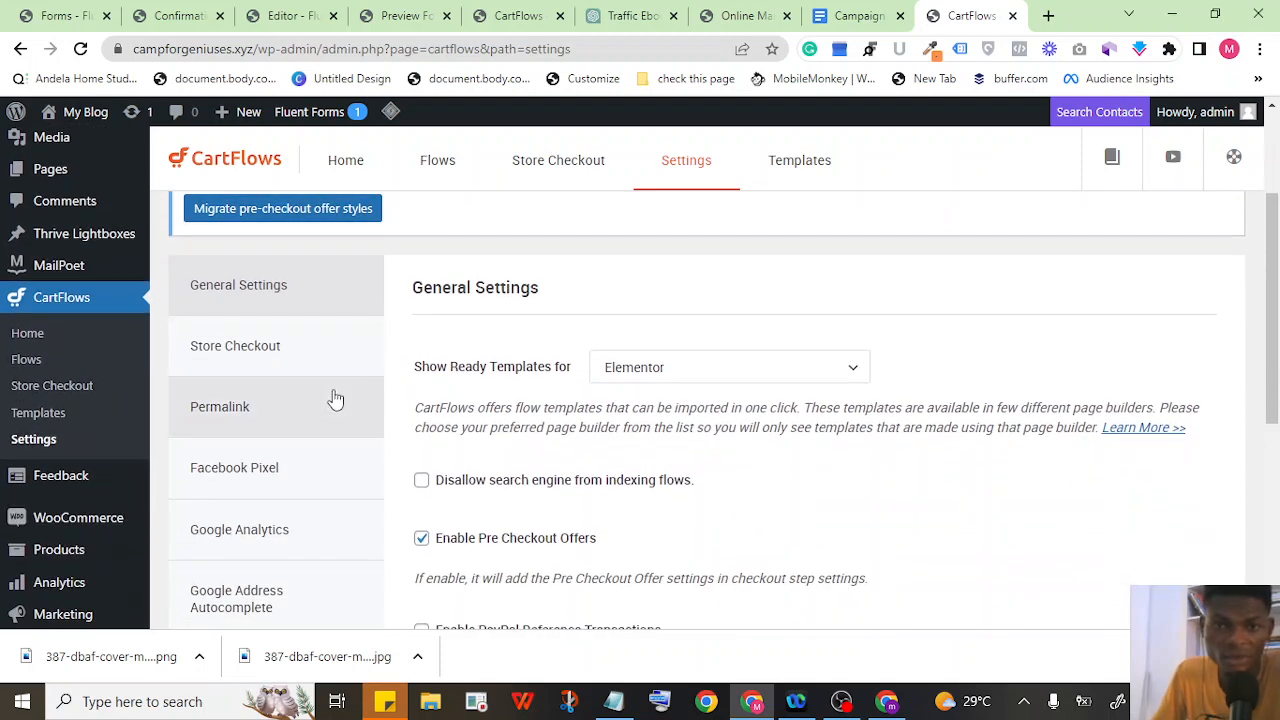
pyautogui.scroll(-2, 251, 427)
pyautogui.click(287, 302)
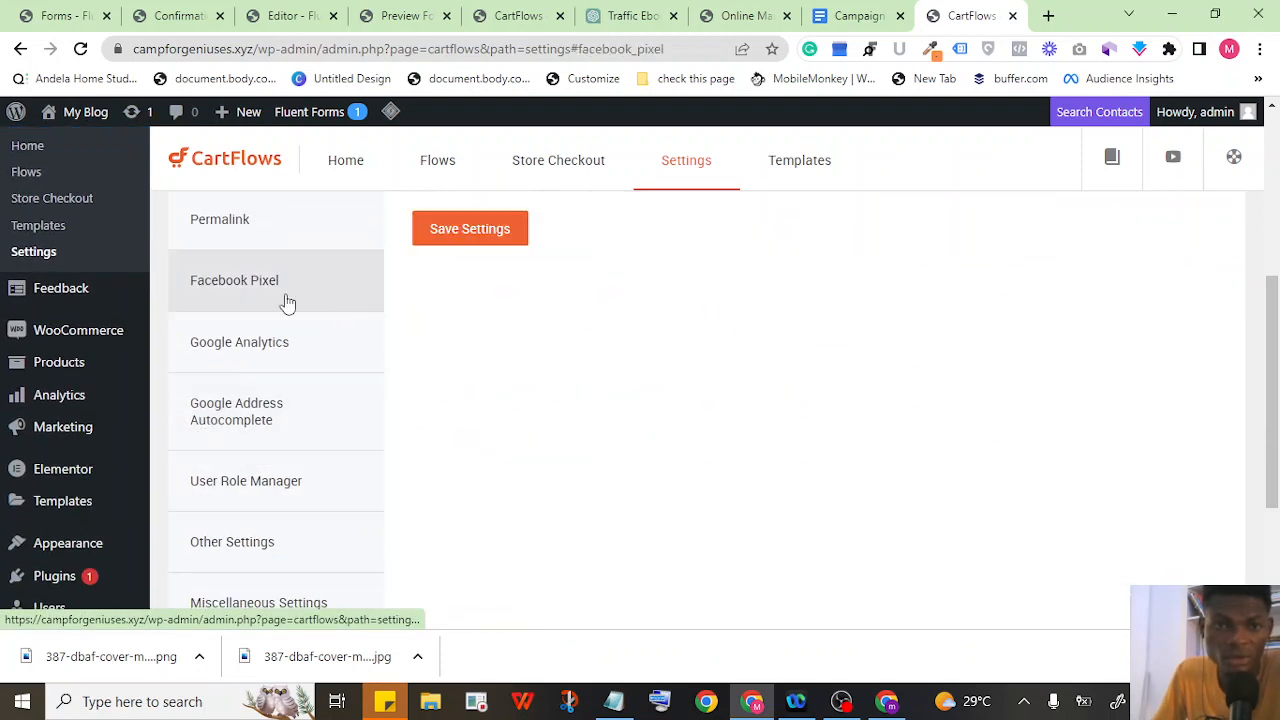
pyautogui.scroll(2, 655, 392)
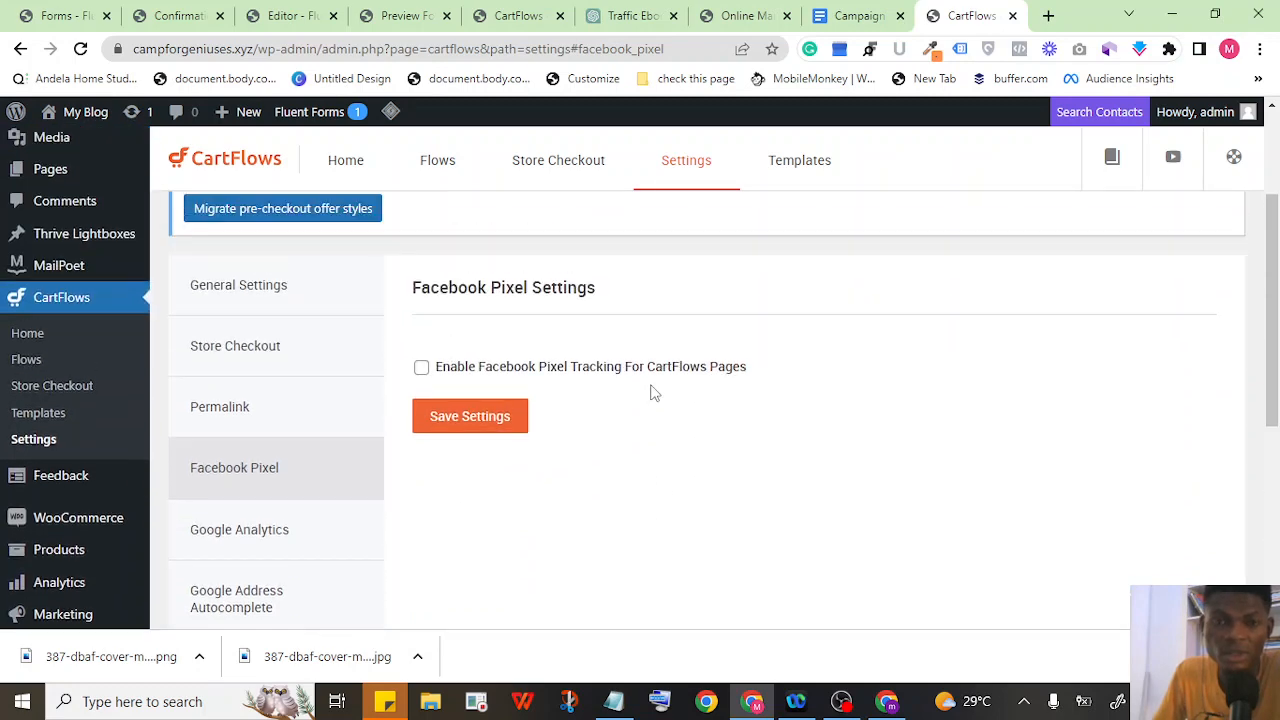
pyautogui.click(422, 369)
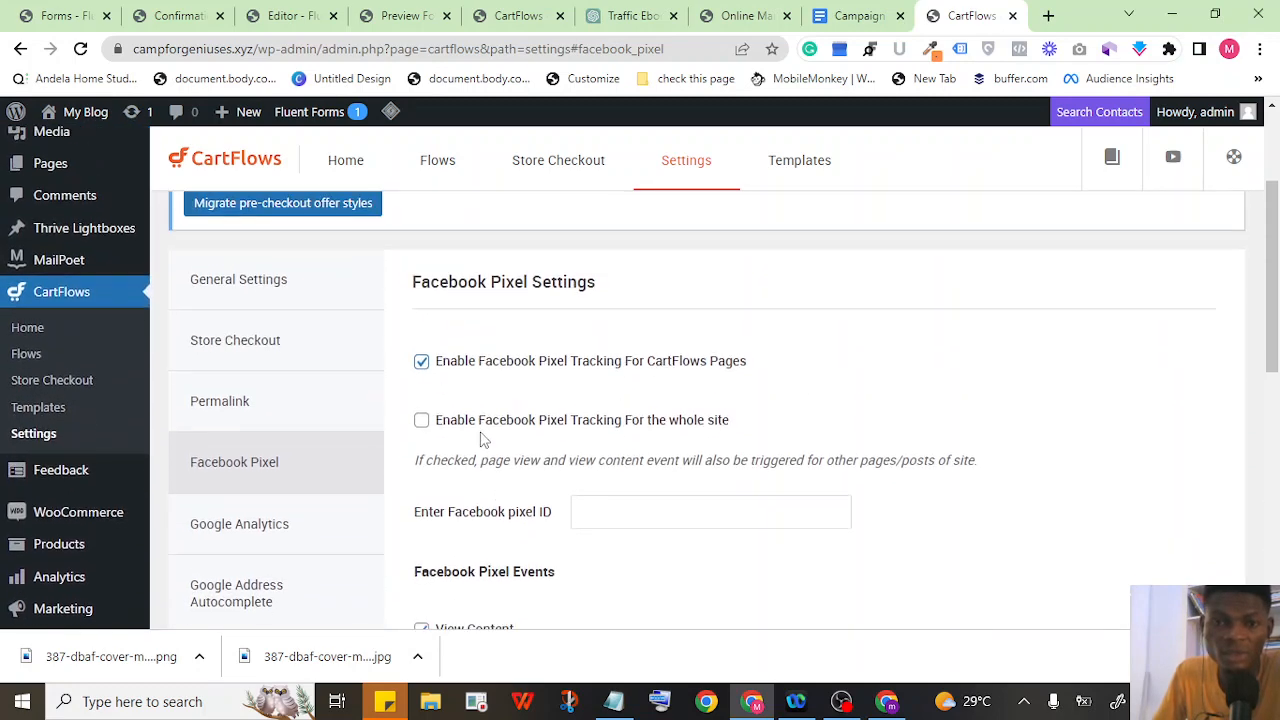
pyautogui.click(421, 426)
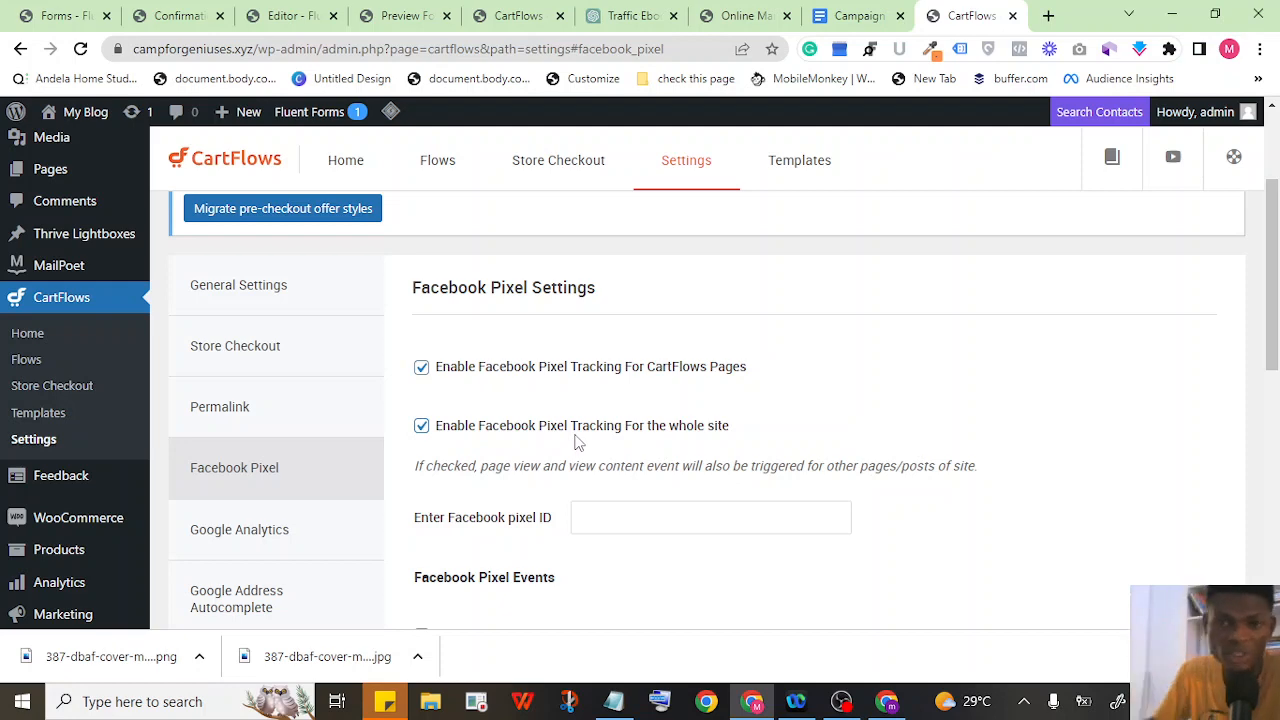
# Switch to the browser window with Events Manager and copy the pixel's ID from the data sources list.
pyautogui.click(899, 706)
pyautogui.rightClick(236, 238)
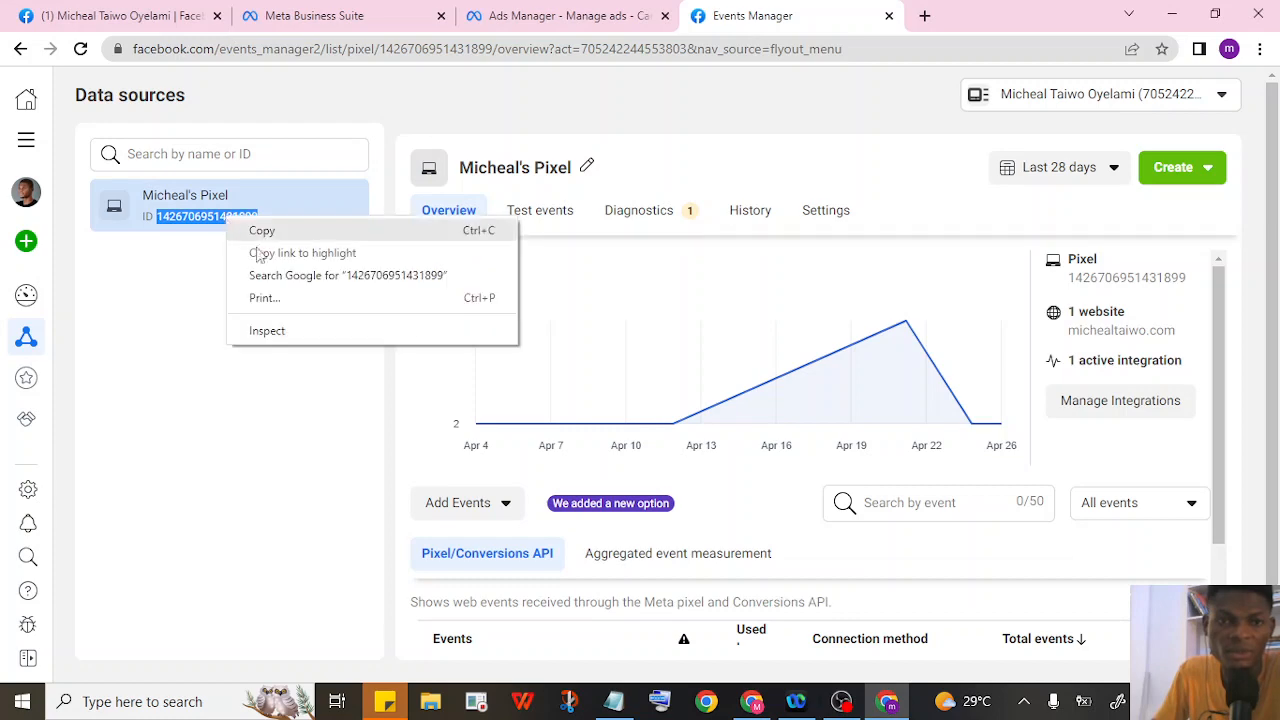
pyautogui.click(286, 232)
pyautogui.moveTo(841, 700)
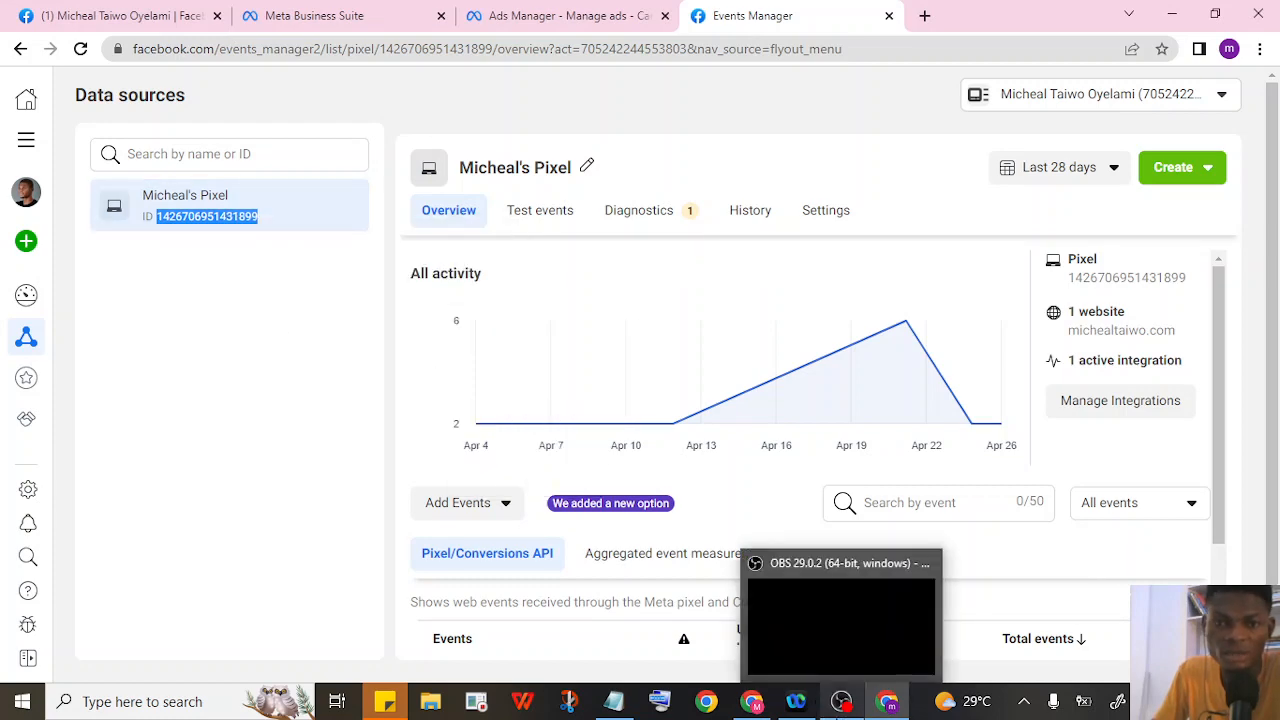
pyautogui.moveTo(765, 702)
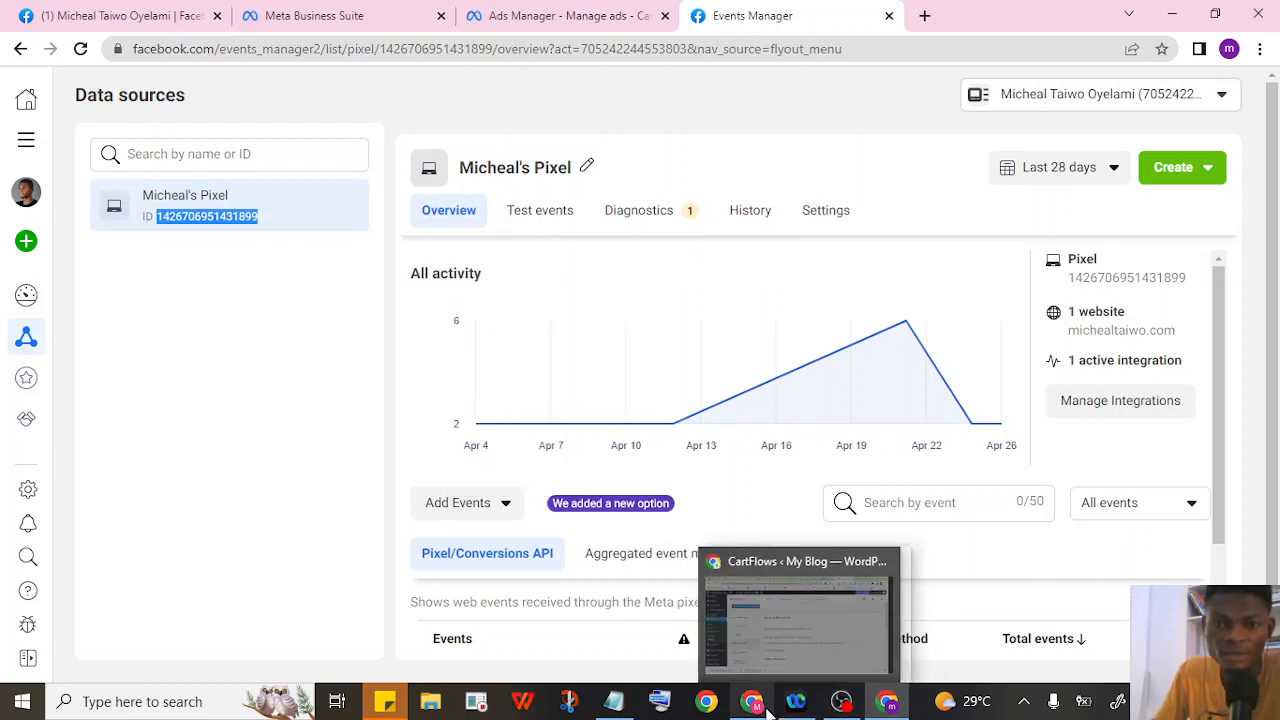
# Return to the CartFlows settings, paste the copied ID as the Facebook pixel ID and save the settings.
pyautogui.click(753, 652)
pyautogui.click(586, 520)
pyautogui.rightClick(595, 530)
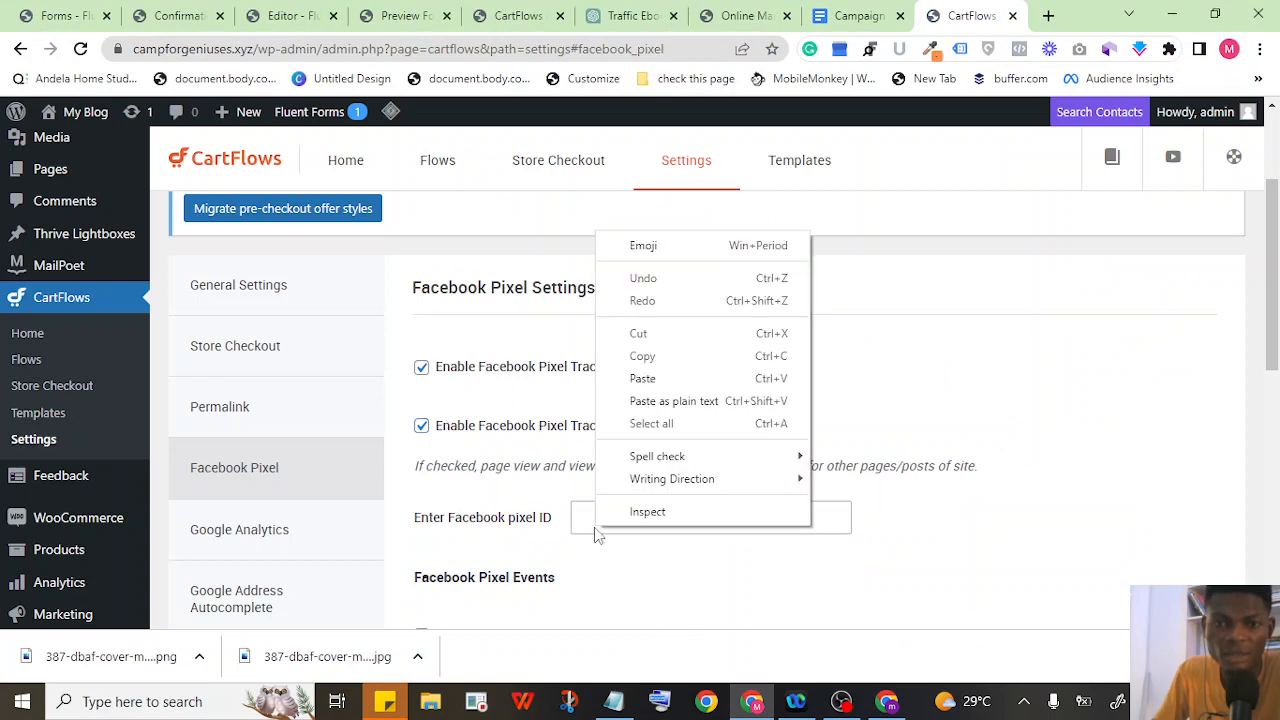
pyautogui.click(646, 375)
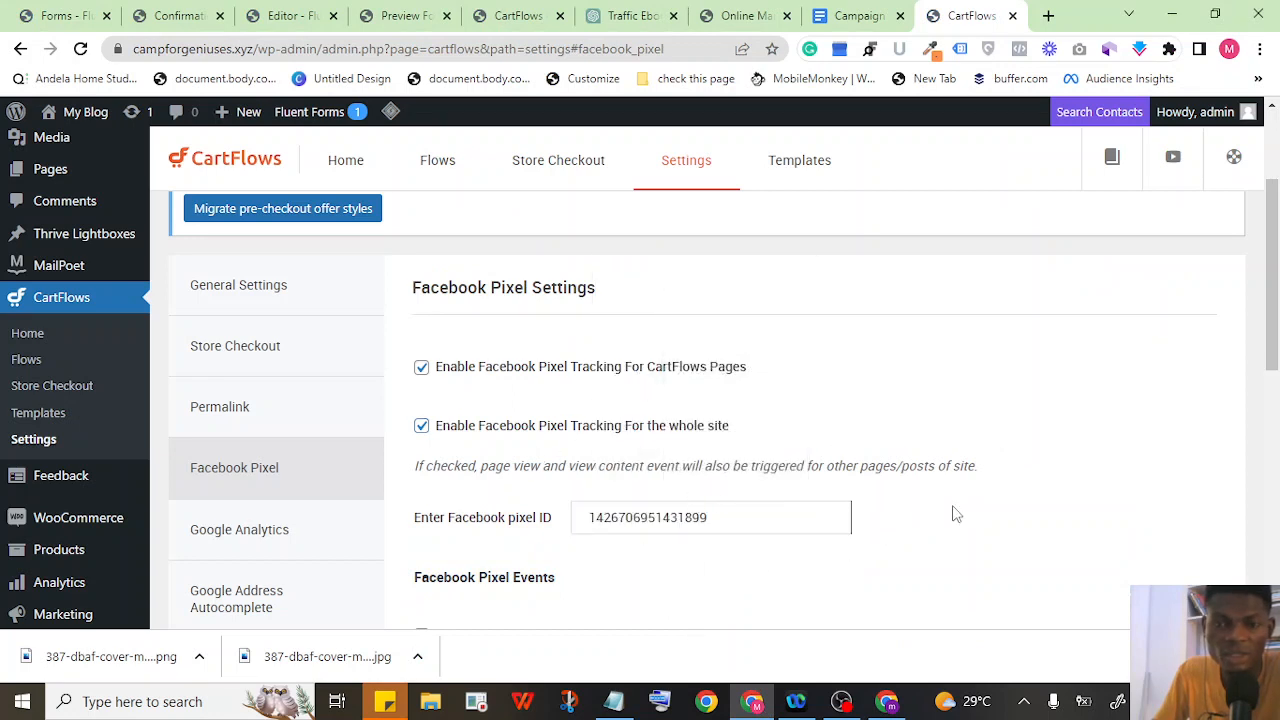
pyautogui.scroll(-5, 908, 484)
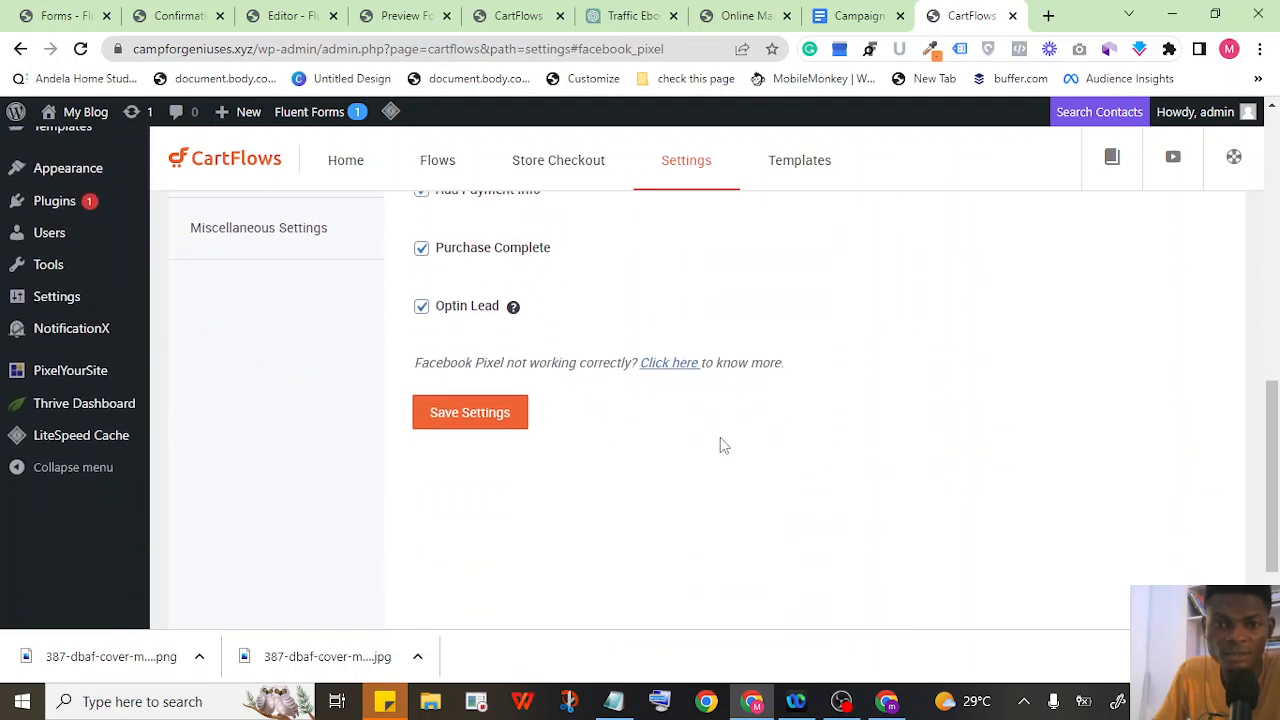
pyautogui.click(441, 420)
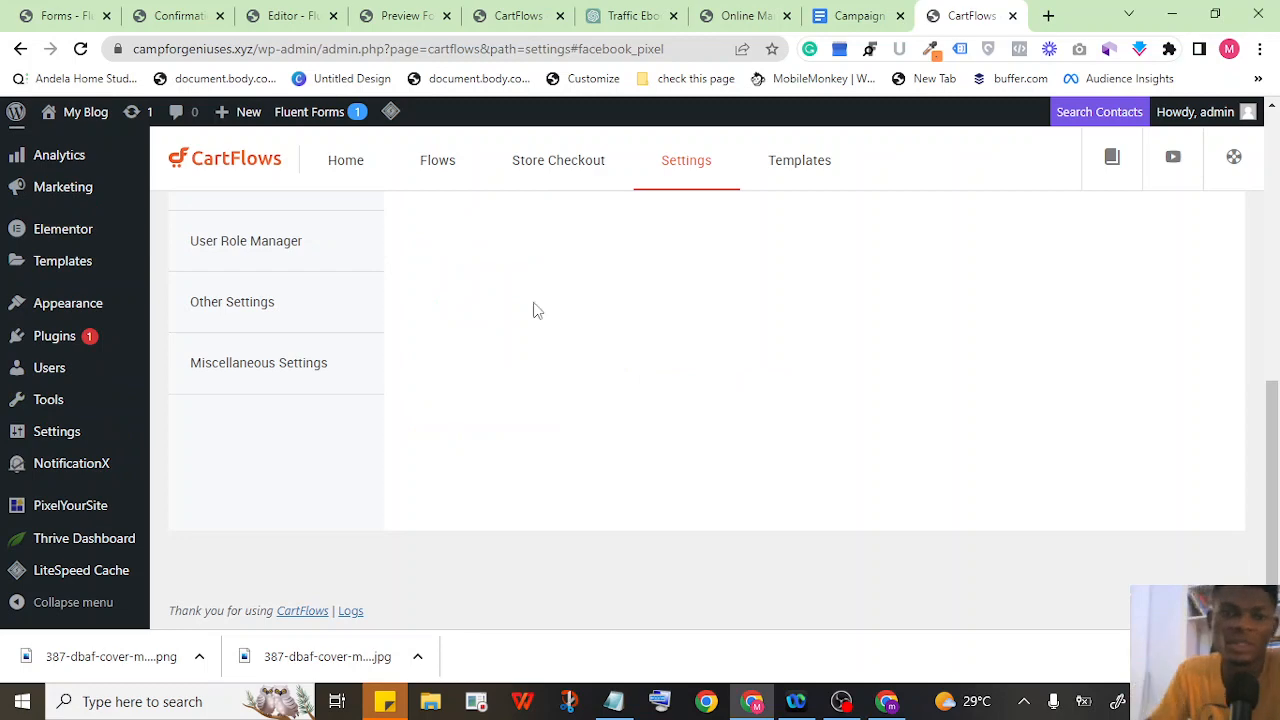
# Re-enable pixel tracking for CartFlows pages and the whole site, paste the pixel ID again and save the settings.
pyautogui.scroll(4, 449, 409)
pyautogui.scroll(2, 551, 374)
pyautogui.scroll(-3, 477, 380)
pyautogui.click(420, 222)
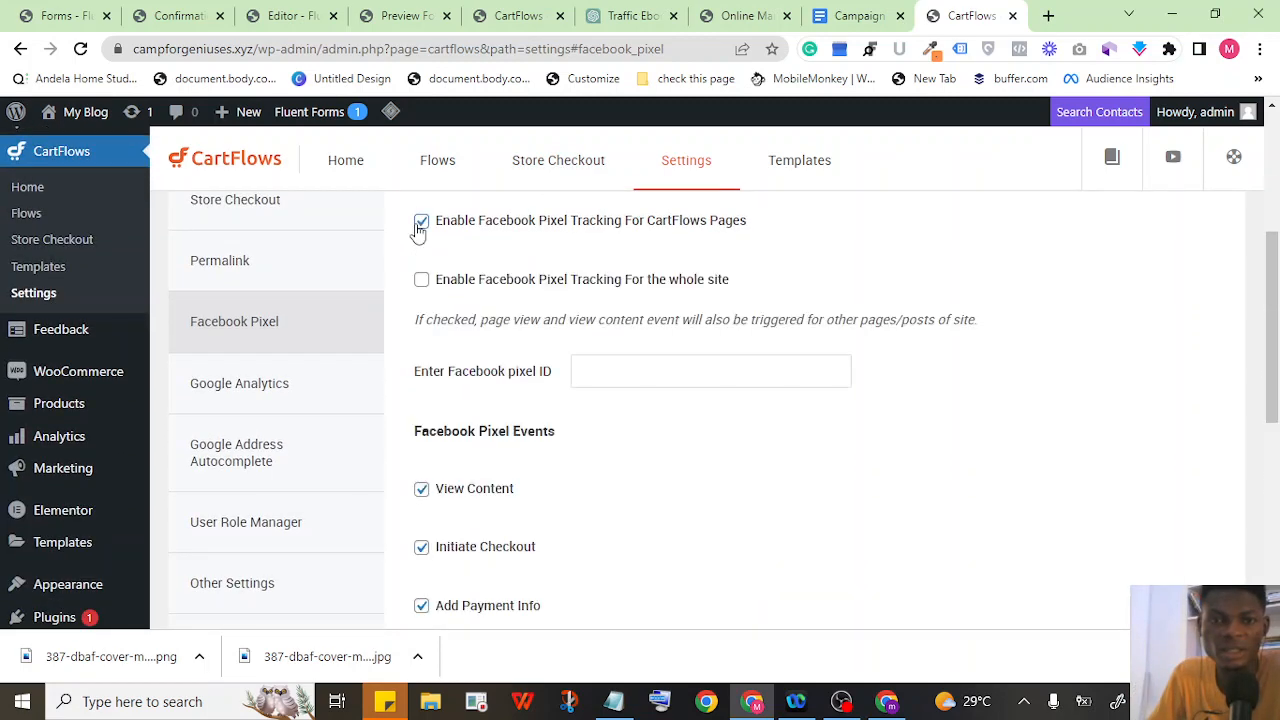
pyautogui.click(680, 371)
pyautogui.rightClick(676, 369)
pyautogui.click(728, 516)
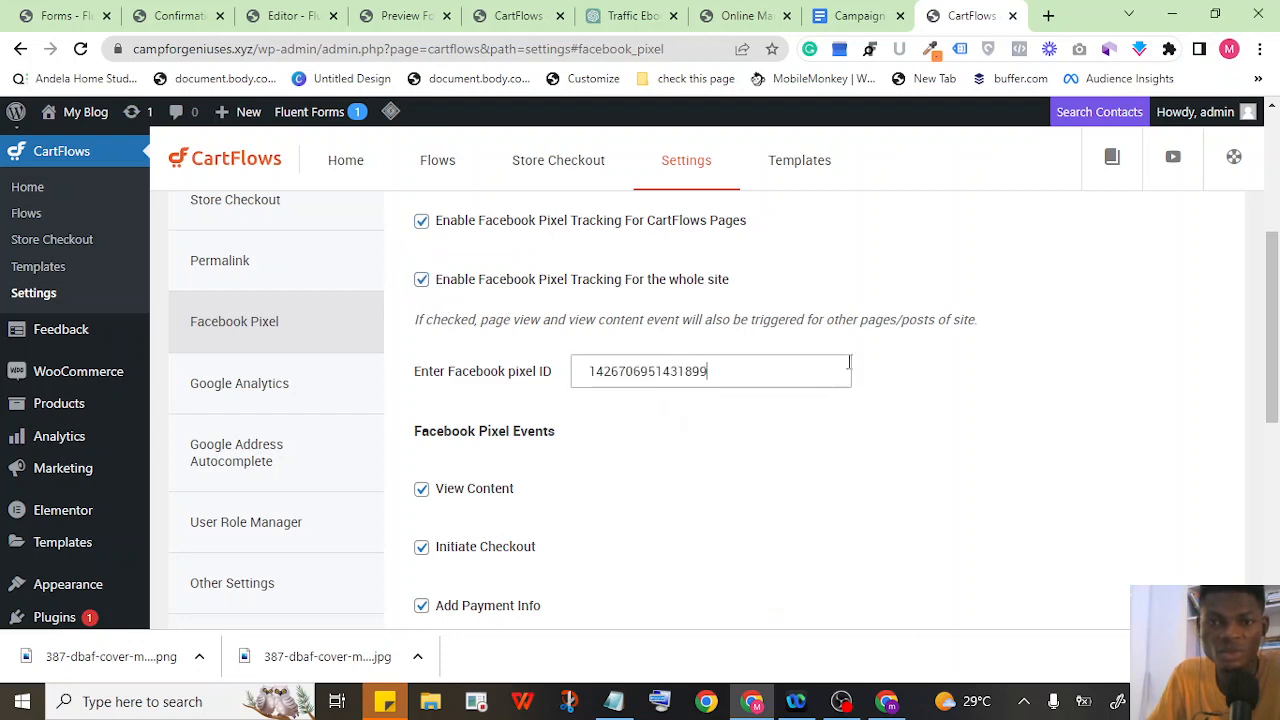
pyautogui.scroll(-3, 300, 443)
pyautogui.click(476, 540)
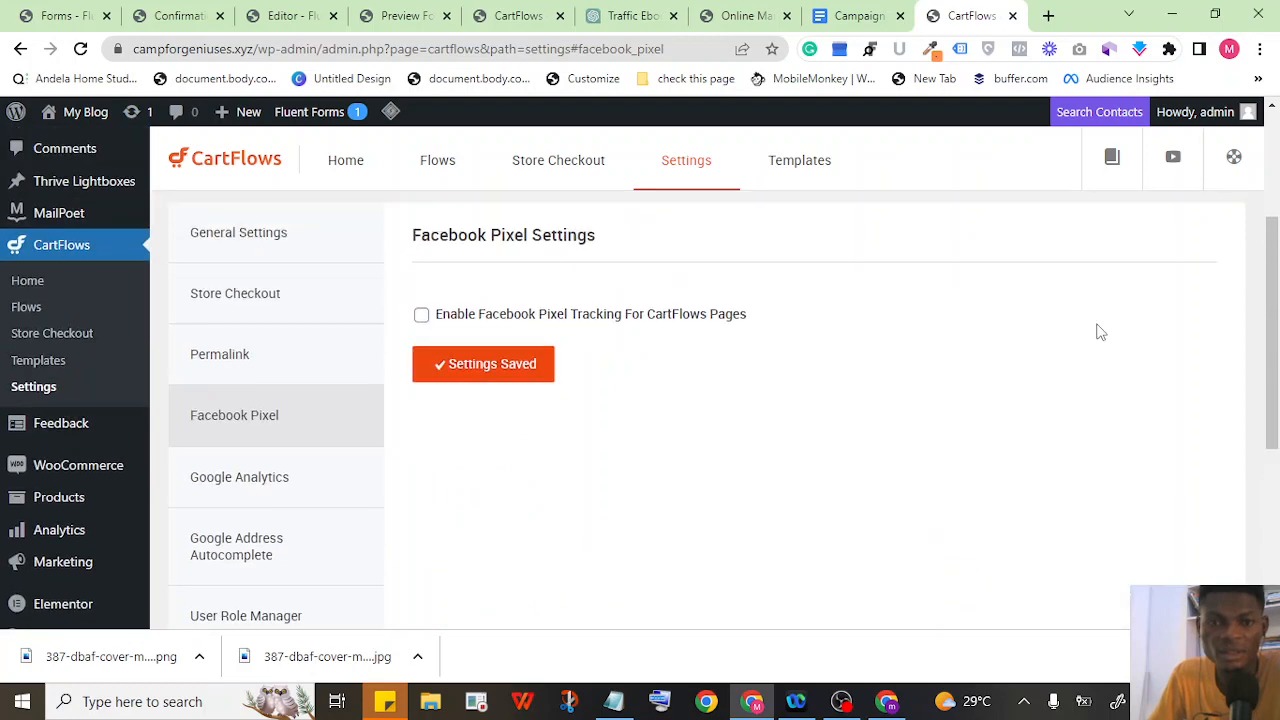
# Try once more to save the CartFlows pixel settings with both tracking options enabled and the pixel ID pasted in.
pyautogui.click(421, 318)
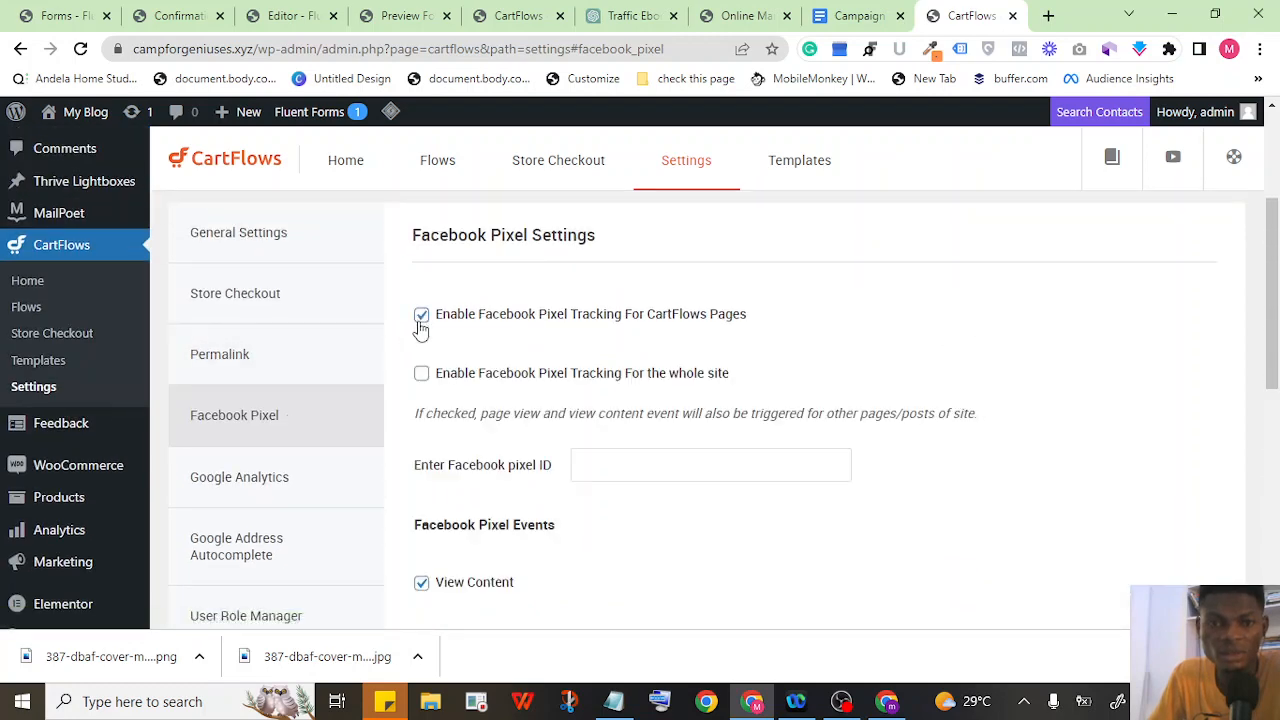
pyautogui.click(620, 460)
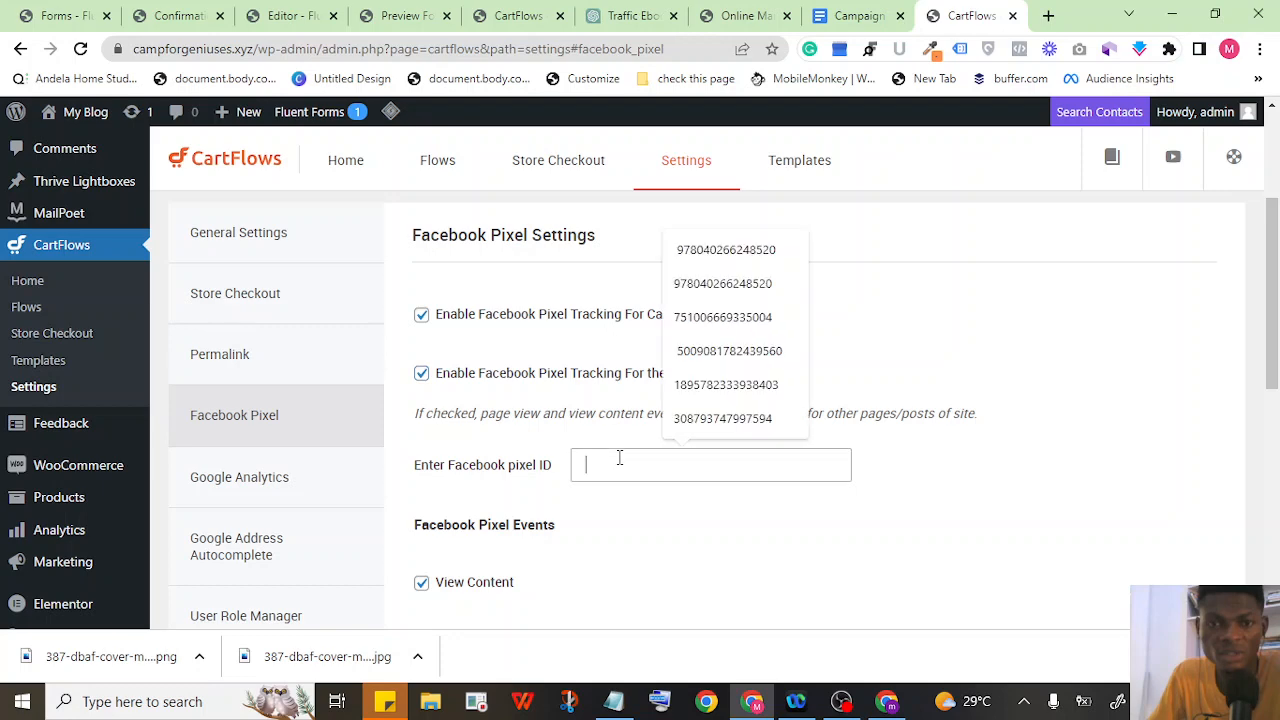
pyautogui.rightClick(620, 460)
pyautogui.click(694, 331)
pyautogui.scroll(-6, 617, 529)
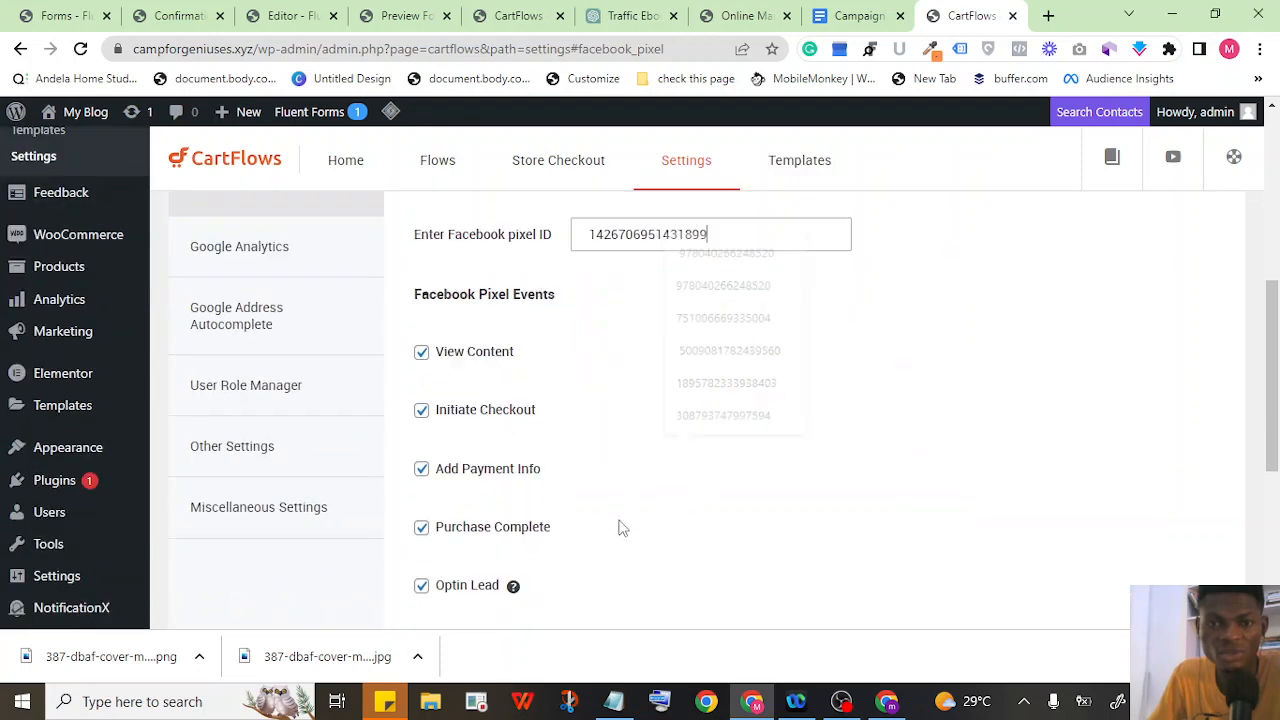
pyautogui.click(493, 306)
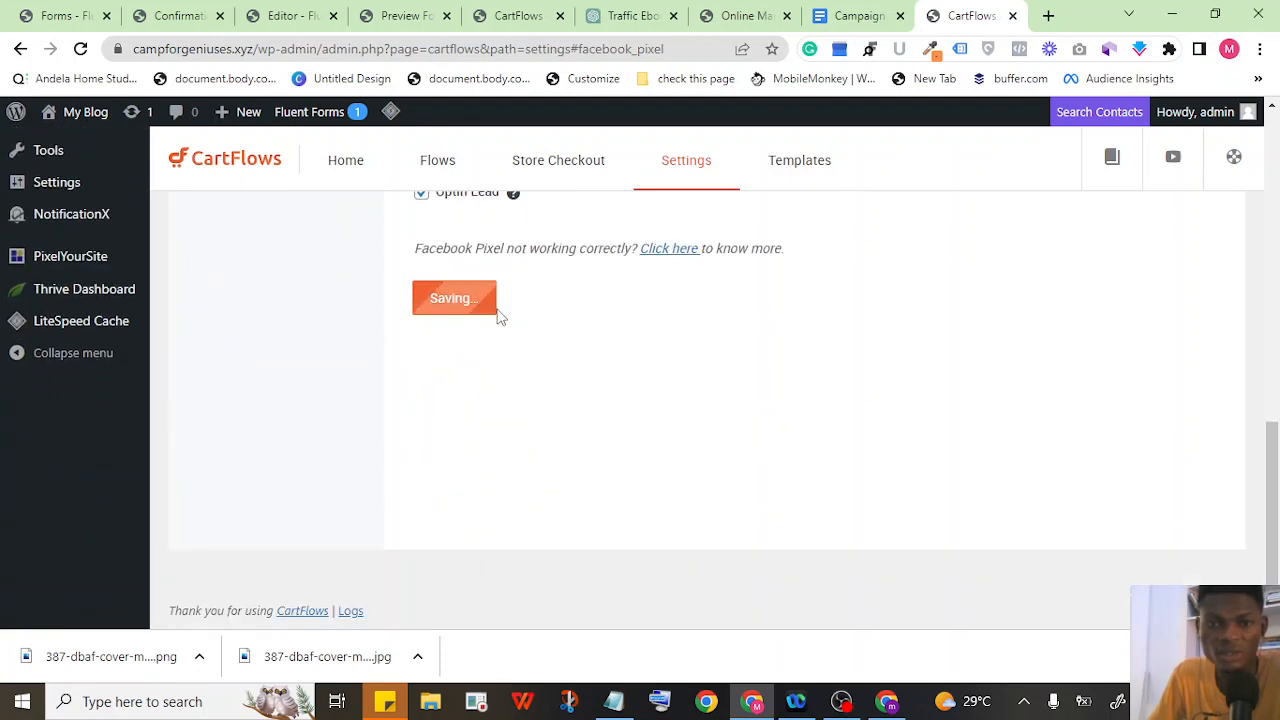
pyautogui.scroll(4, 925, 350)
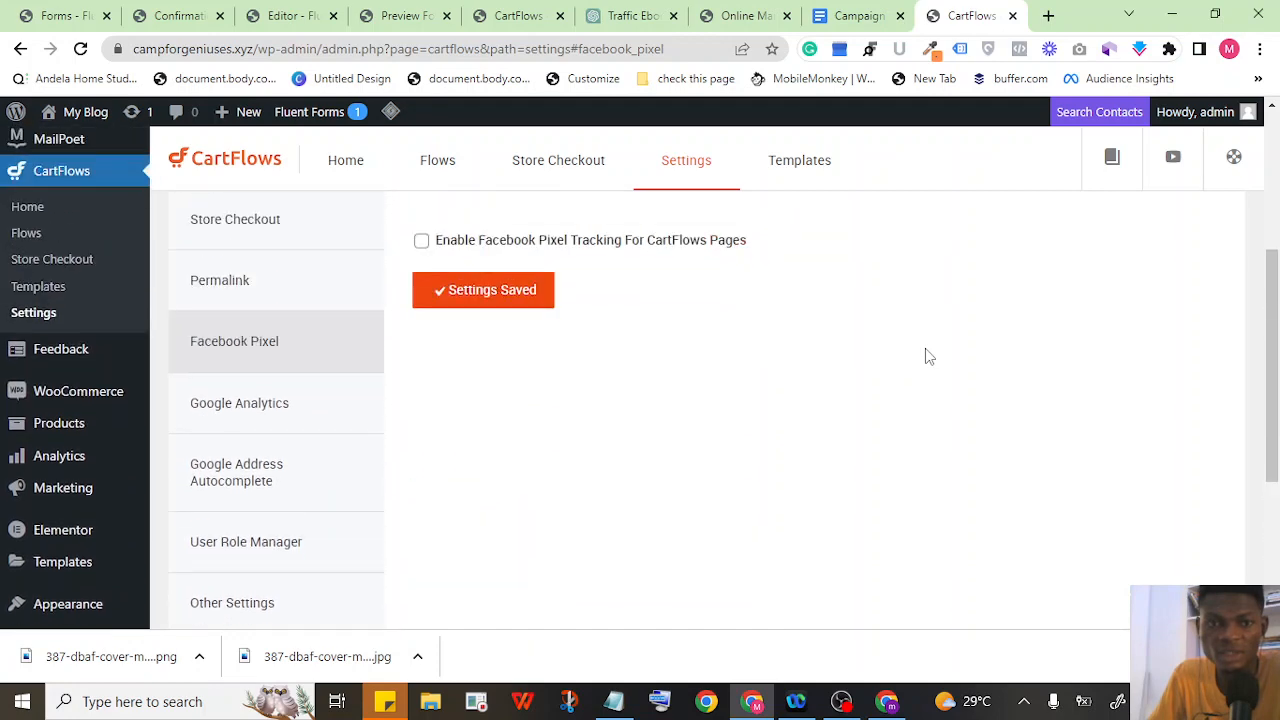
# Open the PixelYourSite plugin's dashboard in the WordPress admin.
pyautogui.scroll(-3, 925, 350)
pyautogui.moveTo(63, 512)
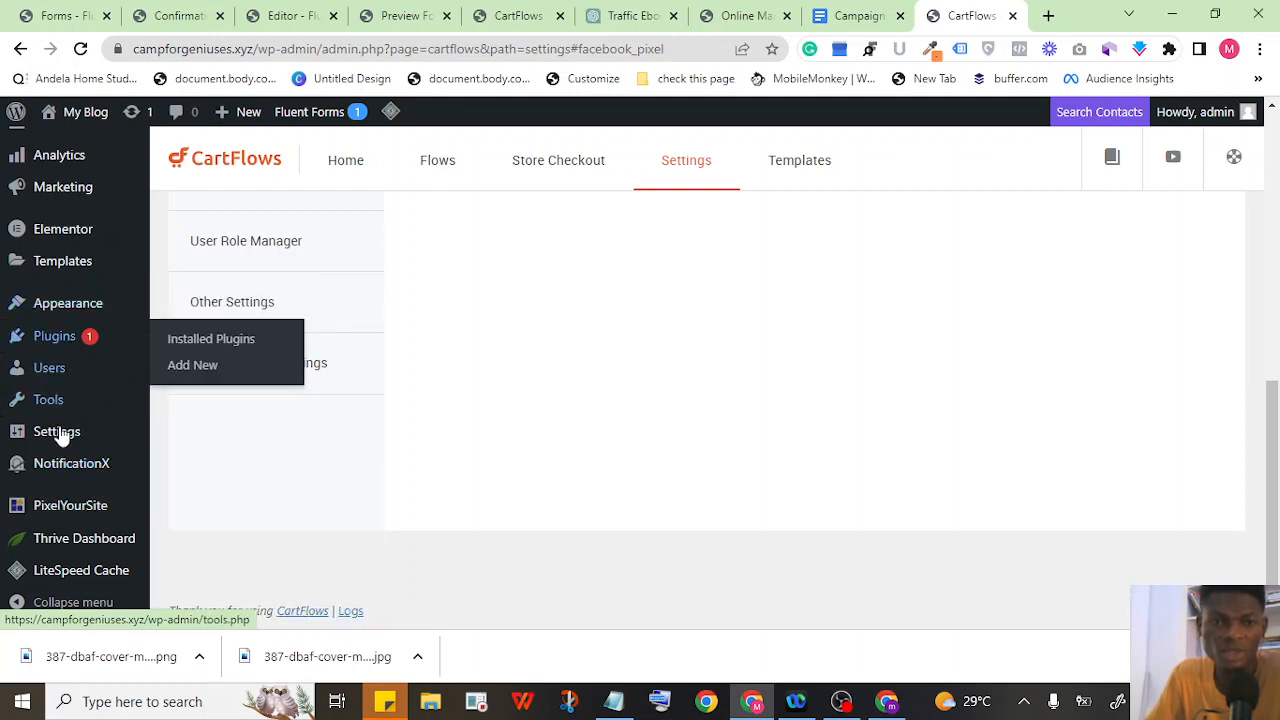
pyautogui.click(212, 443)
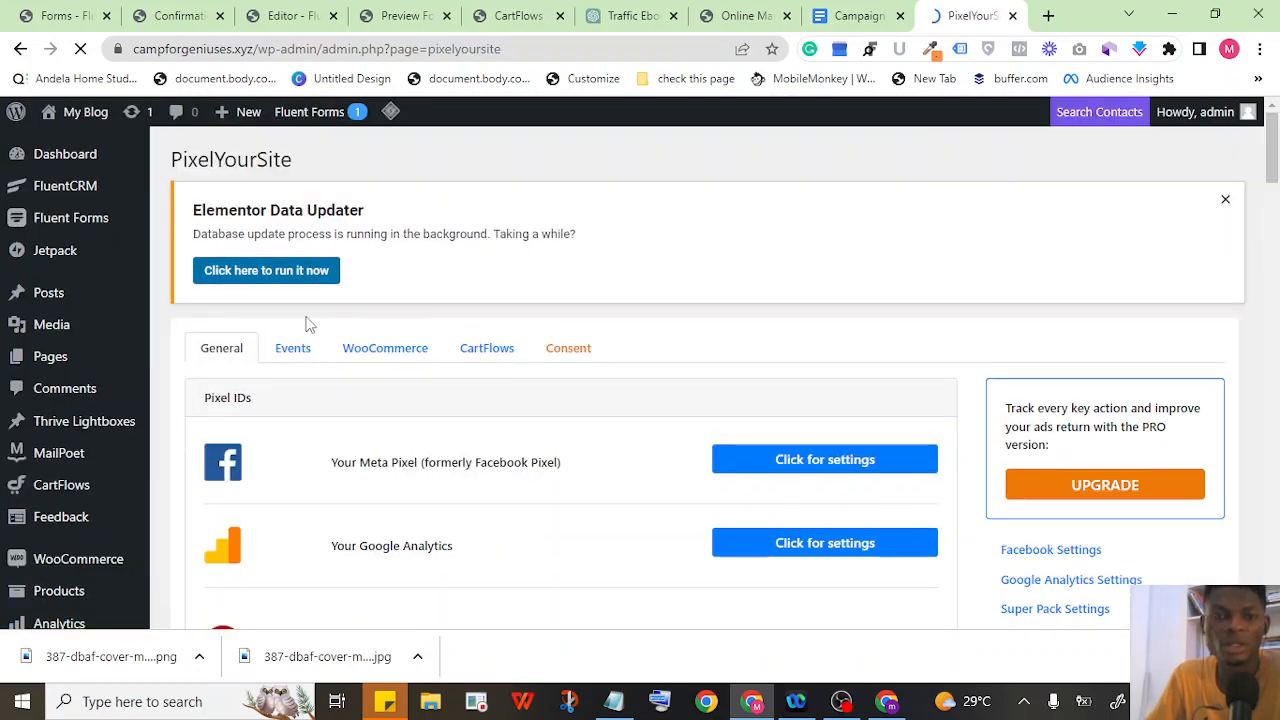
pyautogui.scroll(-4, 837, 346)
pyautogui.click(1062, 263)
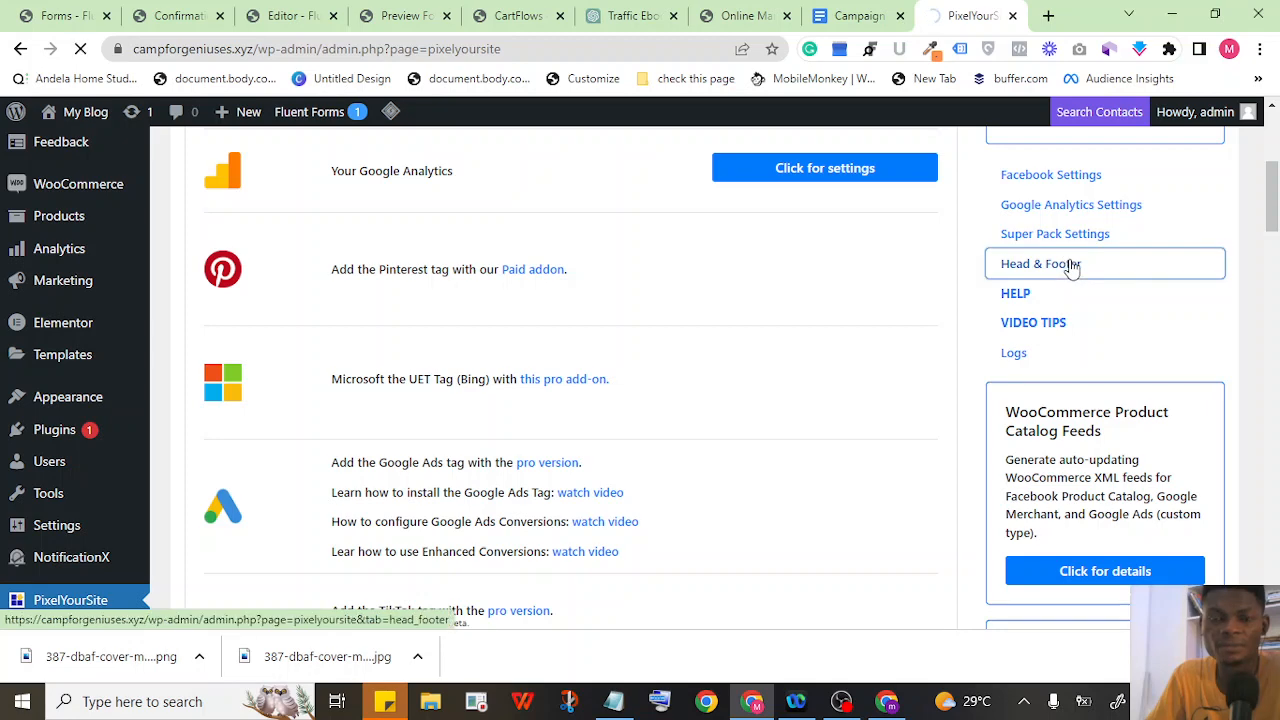
pyautogui.scroll(-4, 385, 398)
pyautogui.click(307, 294)
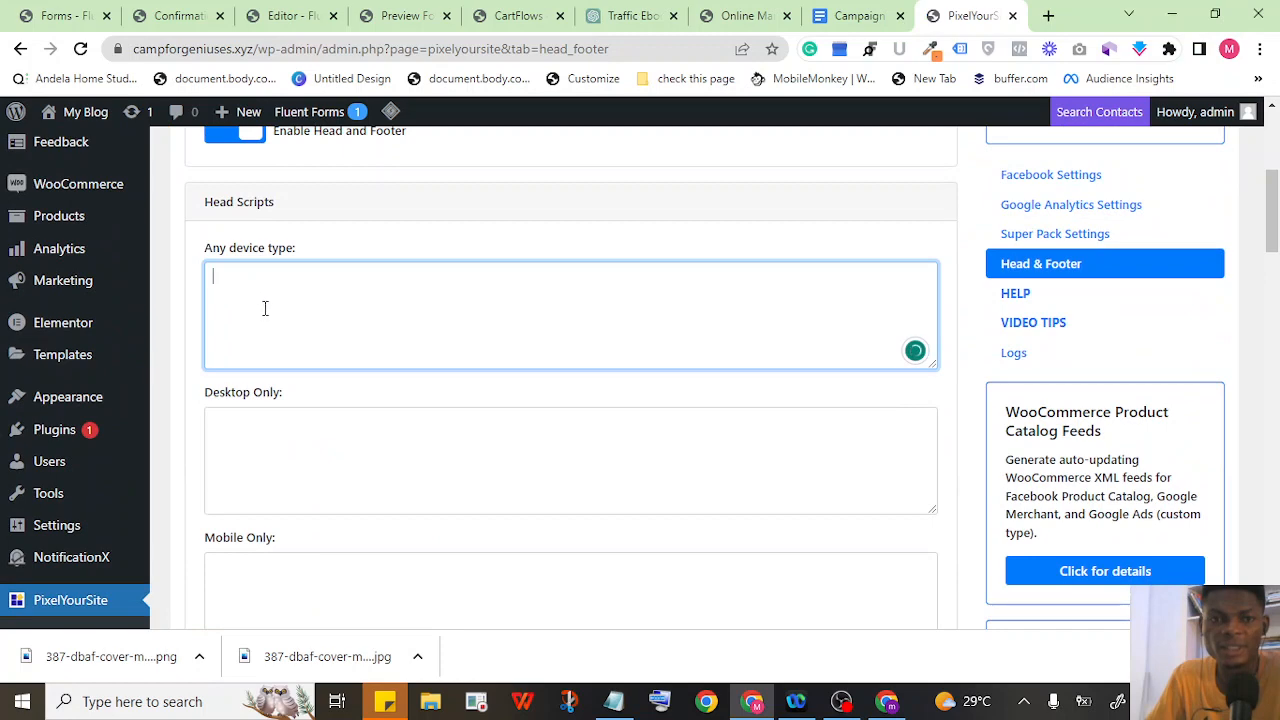
pyautogui.scroll(1, 224, 322)
pyautogui.rightClick(226, 396)
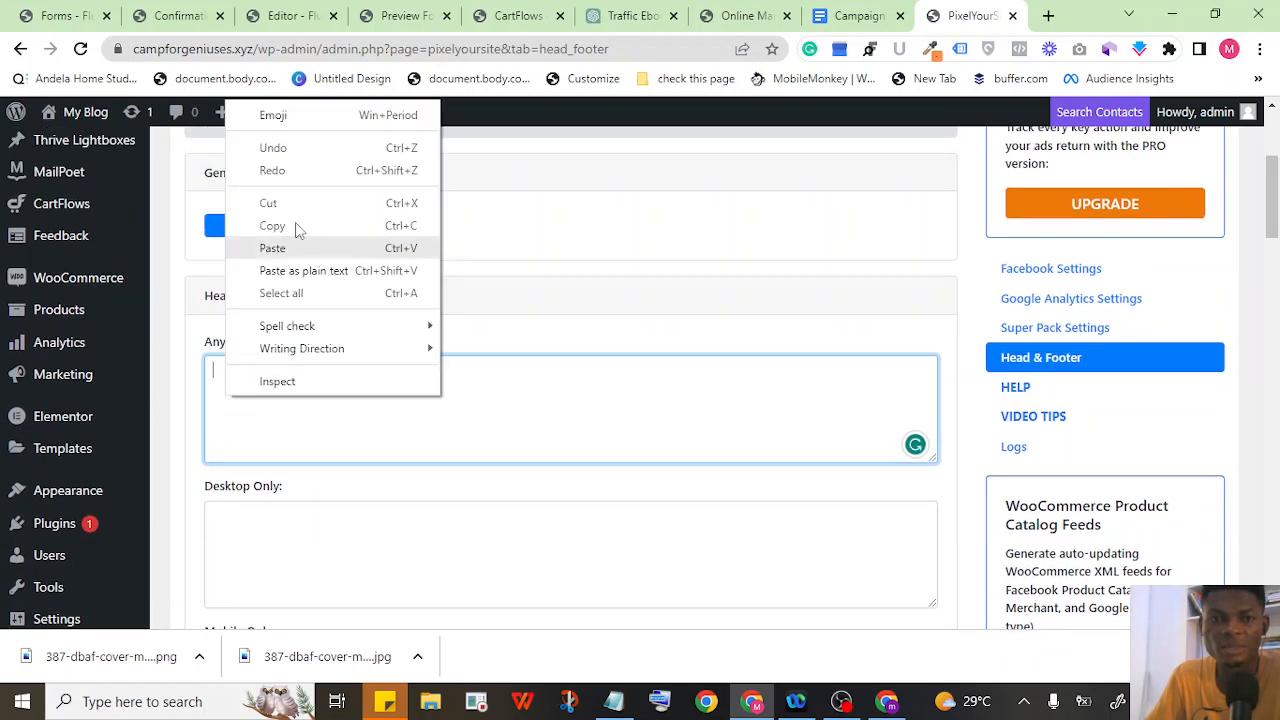
pyautogui.click(273, 248)
pyautogui.moveTo(324, 395); pyautogui.dragTo(185, 376)
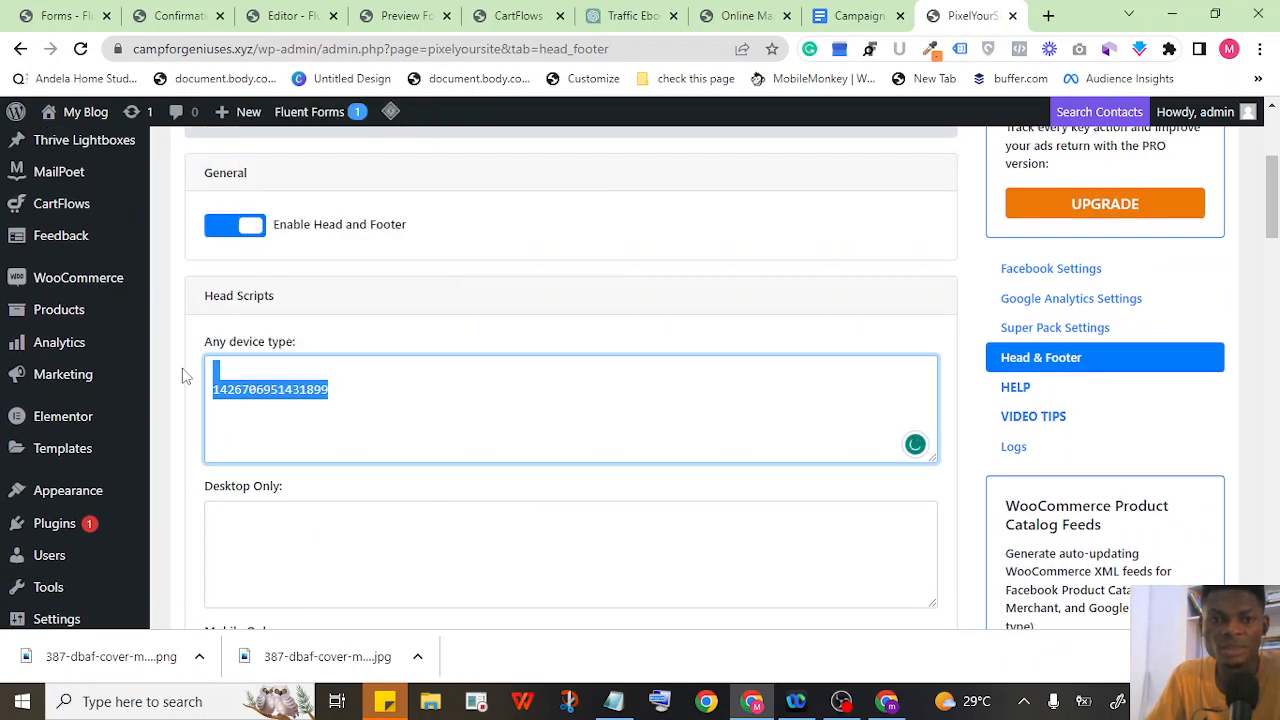
pyautogui.rightClick(260, 385)
pyautogui.click(312, 445)
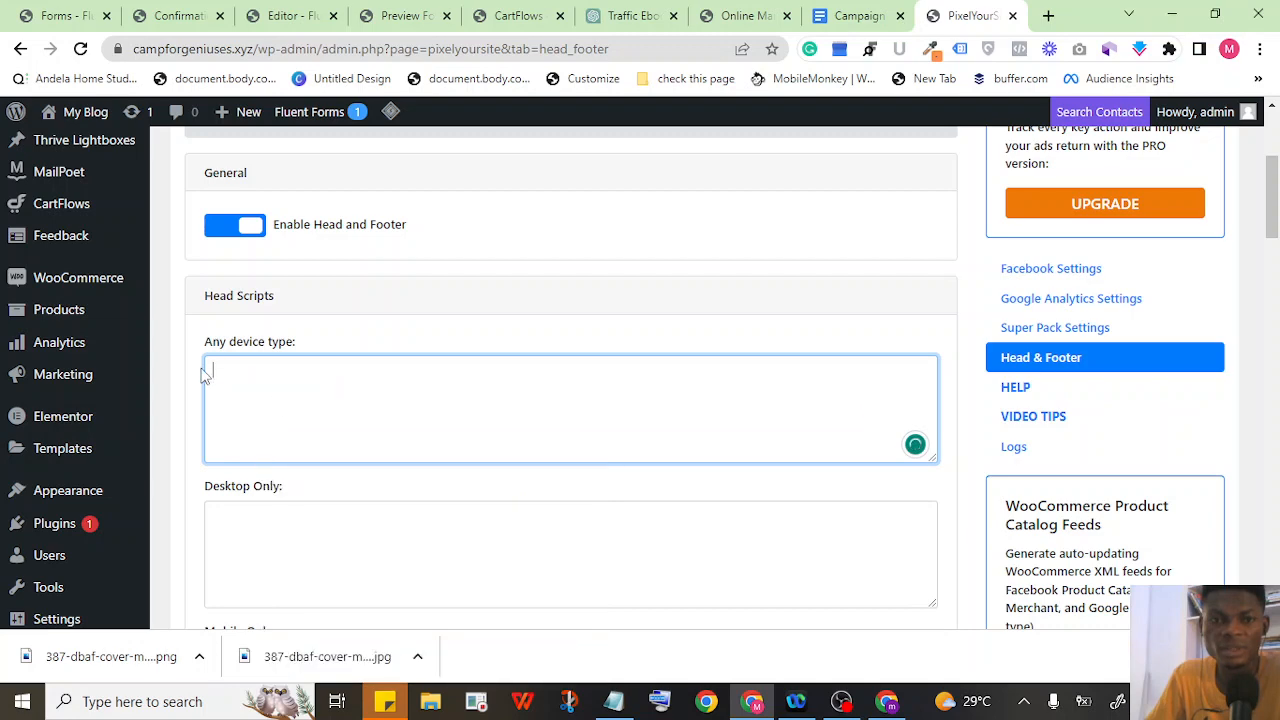
# In PixelYourSite's general settings, expand the Meta Pixel settings and paste the copied ID as the Meta Pixel ID.
pyautogui.scroll(3, 205, 370)
pyautogui.click(214, 348)
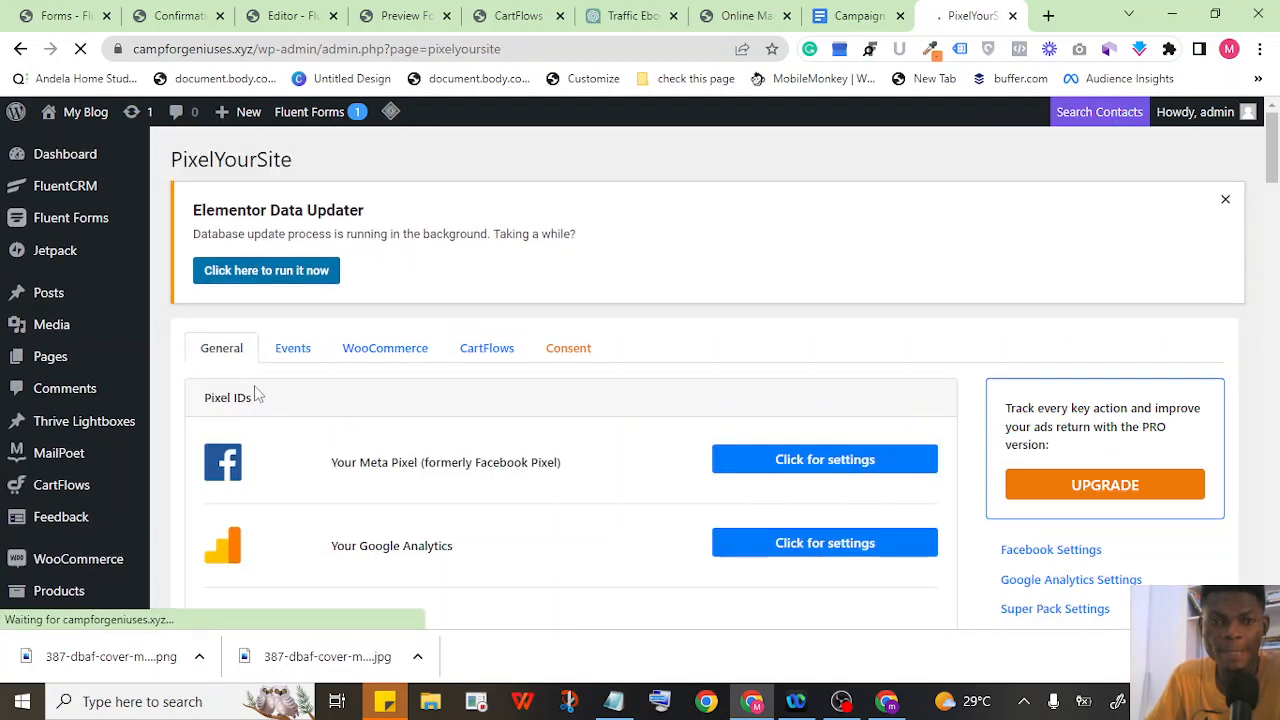
pyautogui.scroll(-1, 354, 380)
pyautogui.click(850, 372)
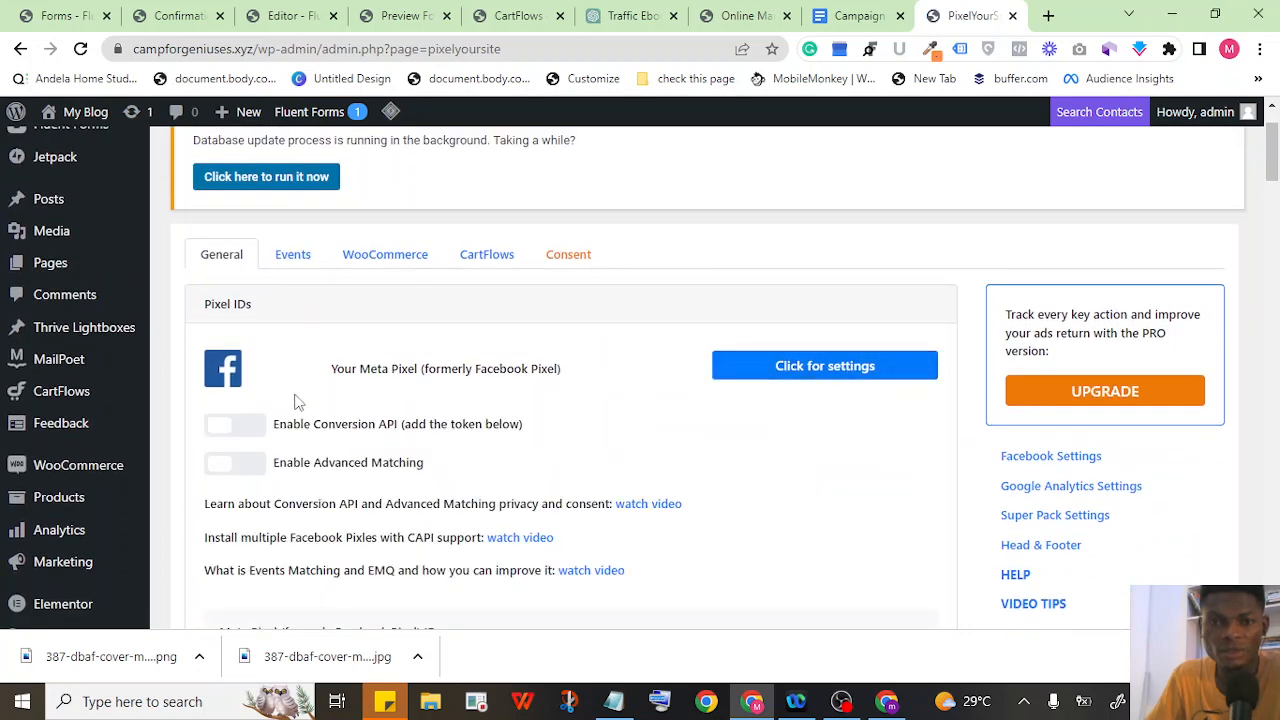
pyautogui.scroll(-1, 266, 402)
pyautogui.scroll(-1, 300, 390)
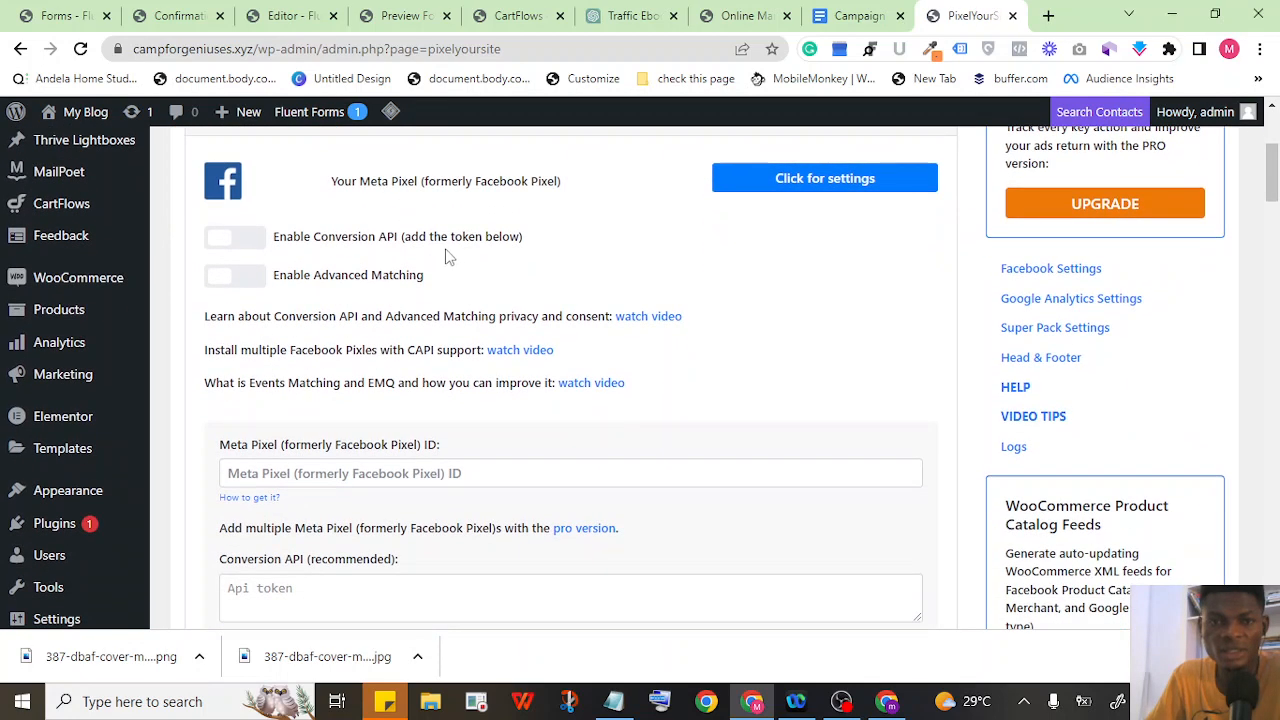
pyautogui.scroll(-1, 289, 296)
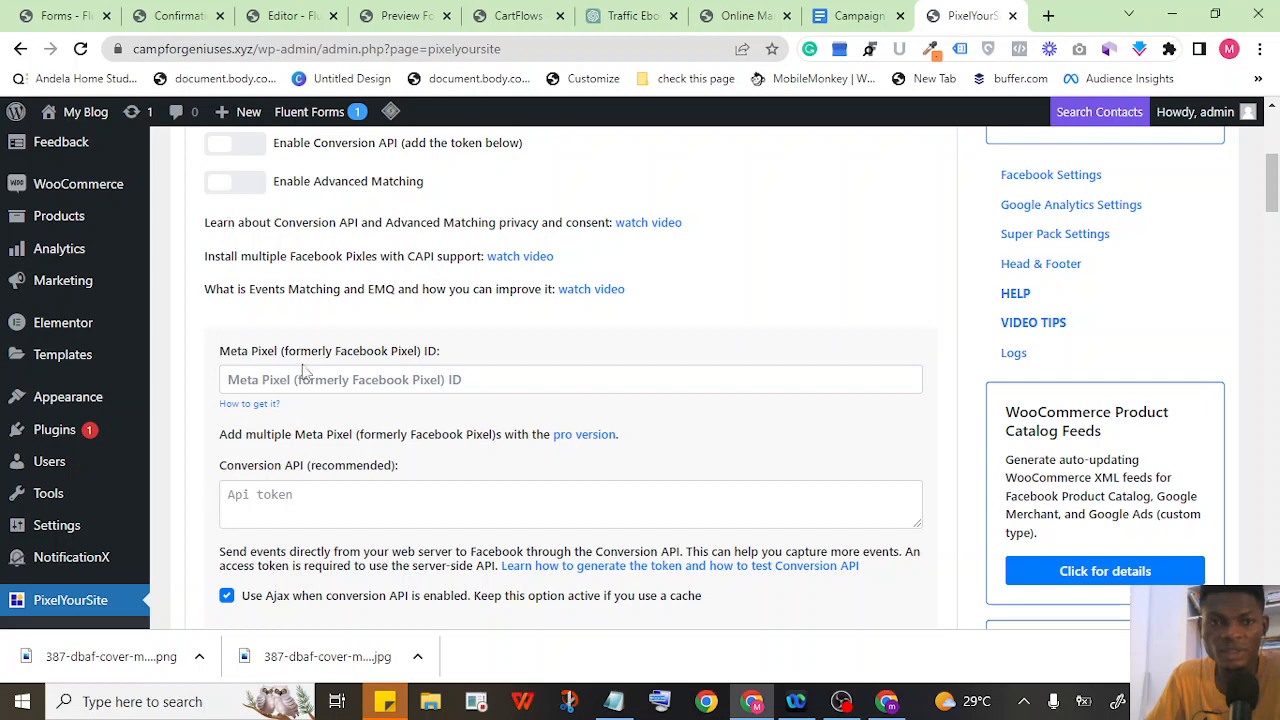
pyautogui.click(263, 379)
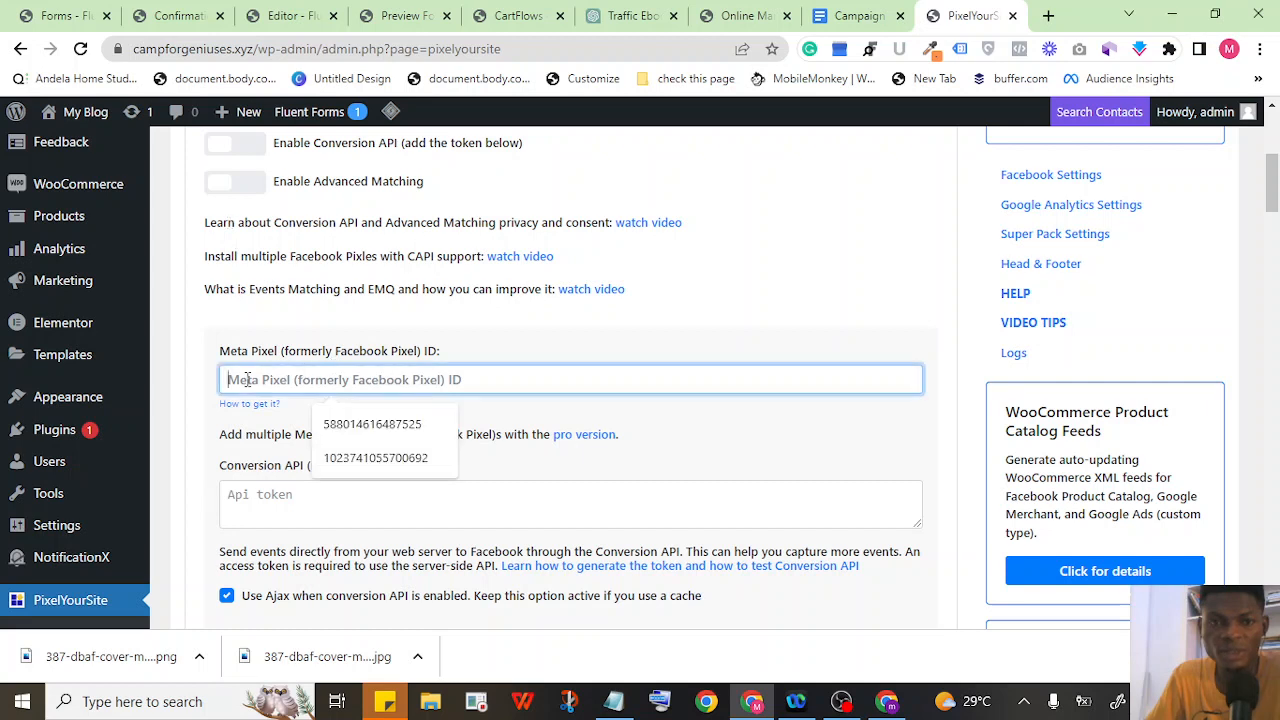
pyautogui.rightClick(264, 380)
pyautogui.click(294, 526)
# Enable Advanced Matching for the Meta Pixel and save the PixelYourSite settings.
pyautogui.click(218, 186)
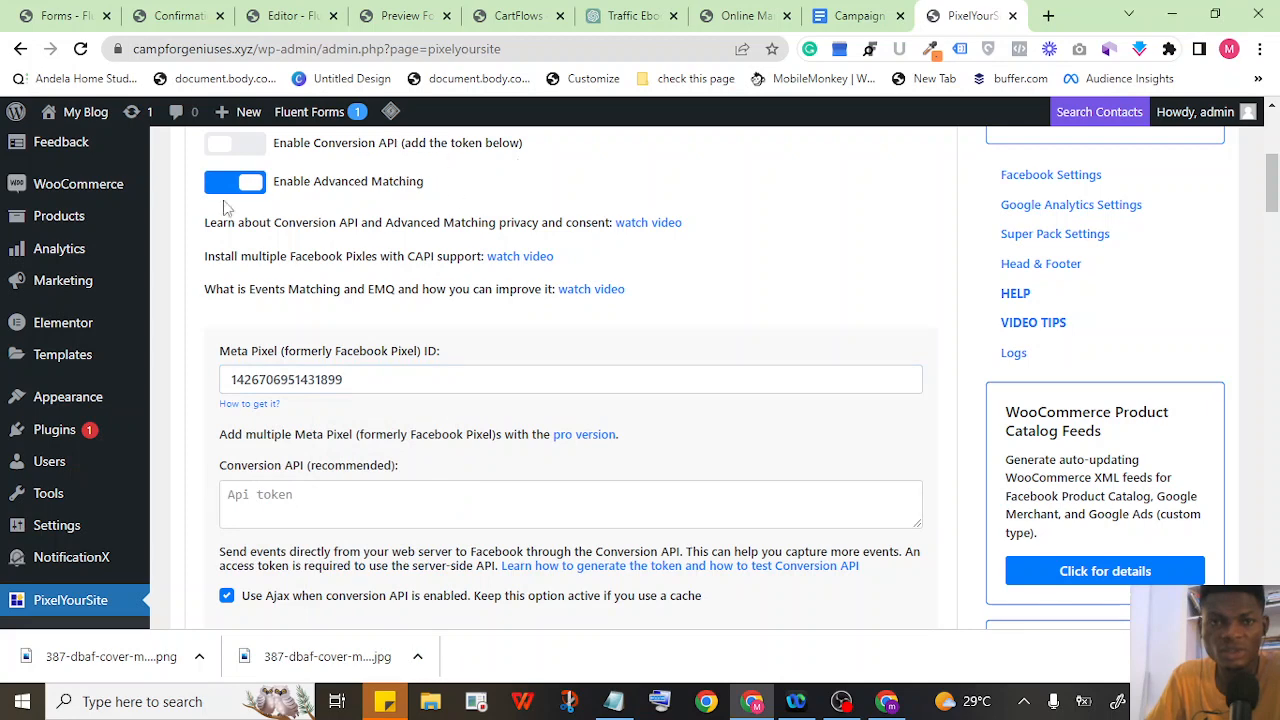
pyautogui.scroll(-1, 250, 215)
pyautogui.scroll(-1, 338, 277)
pyautogui.click(354, 286)
pyautogui.scroll(-4, 472, 279)
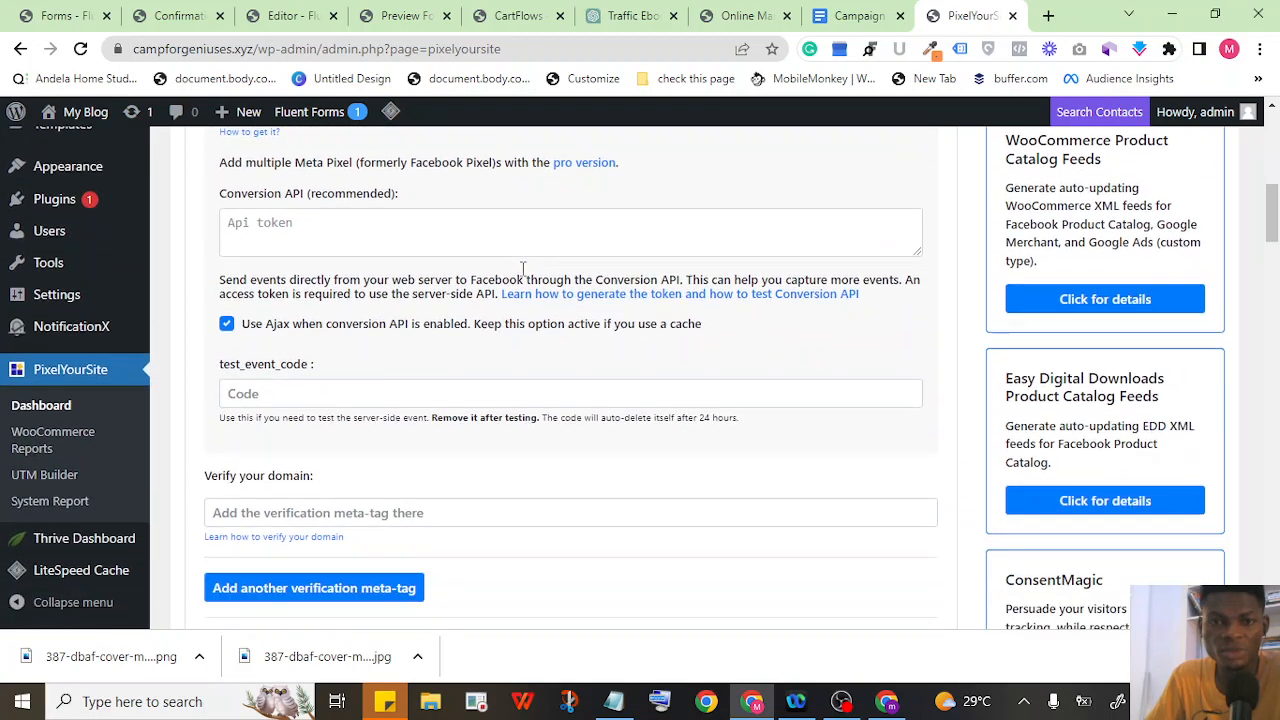
pyautogui.scroll(1, 302, 277)
pyautogui.scroll(2, 200, 285)
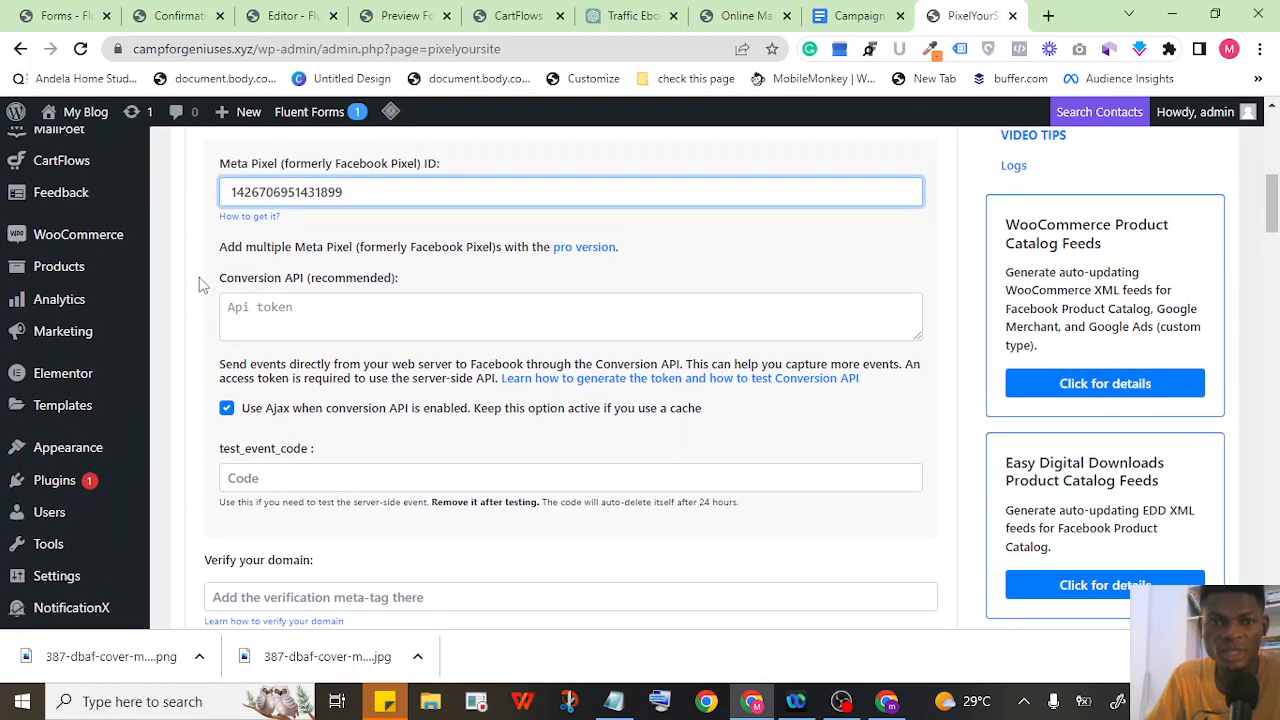
pyautogui.scroll(-10, 200, 285)
pyautogui.scroll(-20, 269, 308)
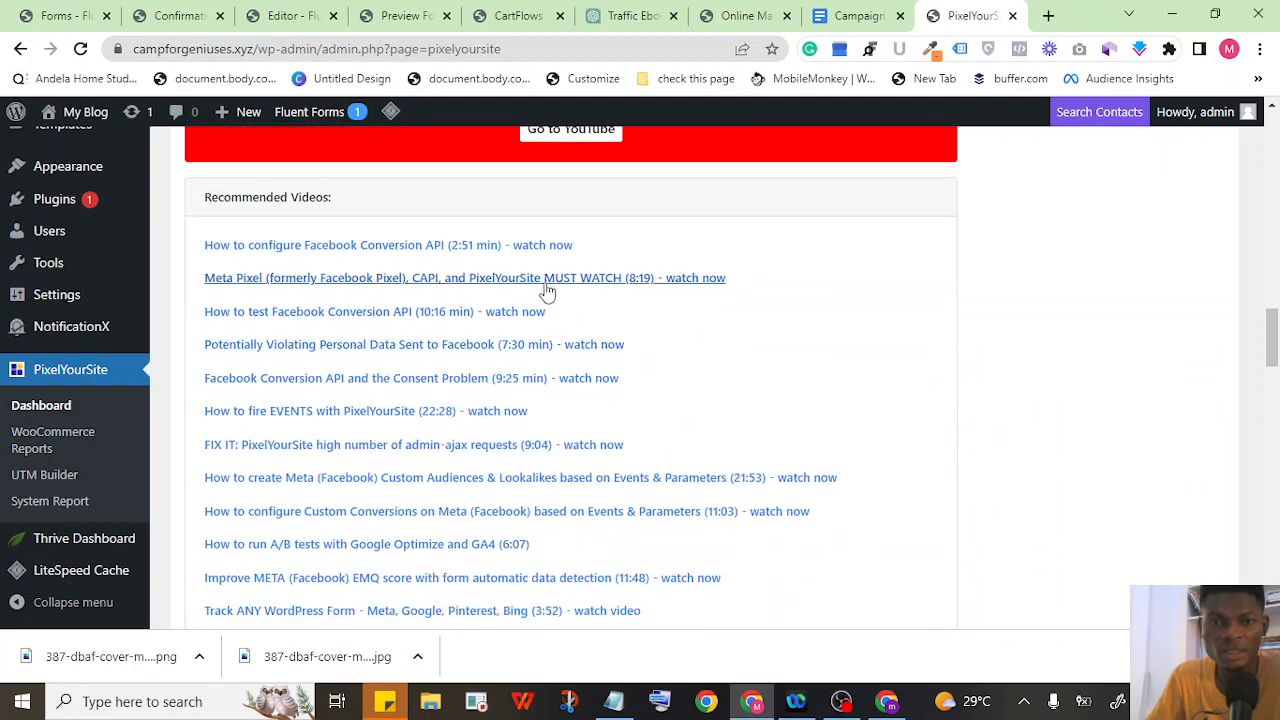
pyautogui.scroll(-1, 402, 492)
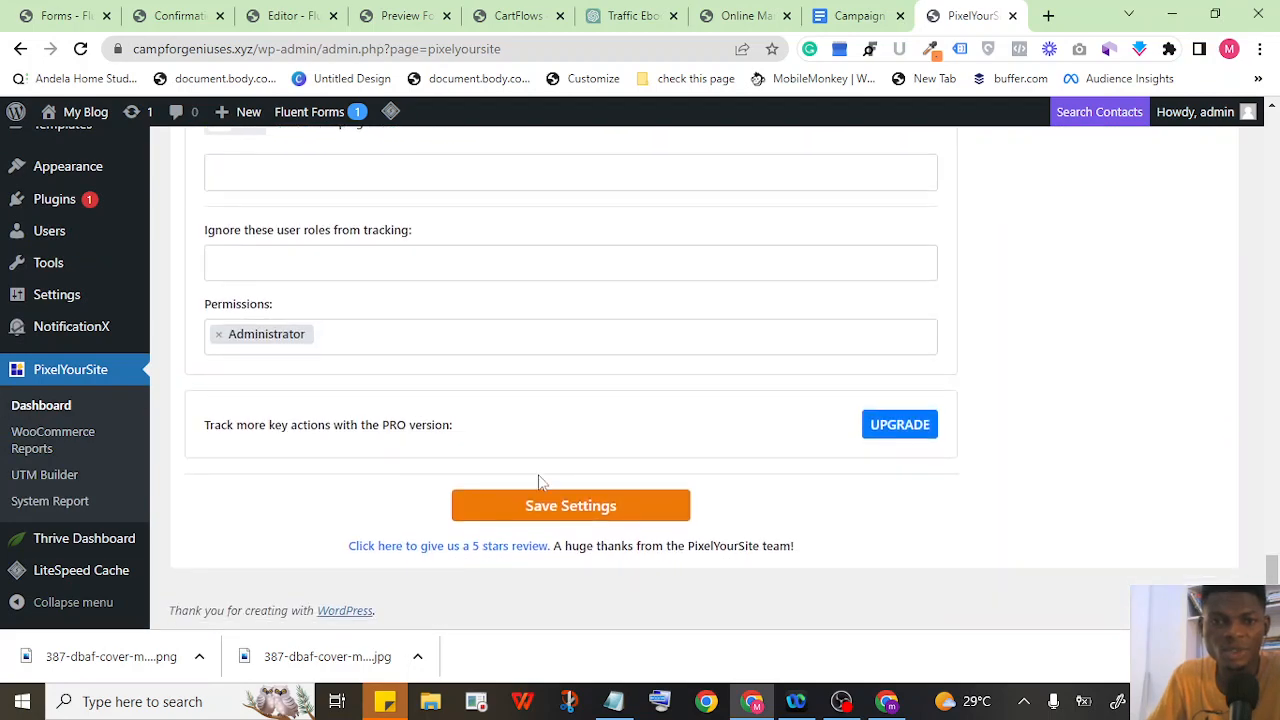
pyautogui.click(571, 507)
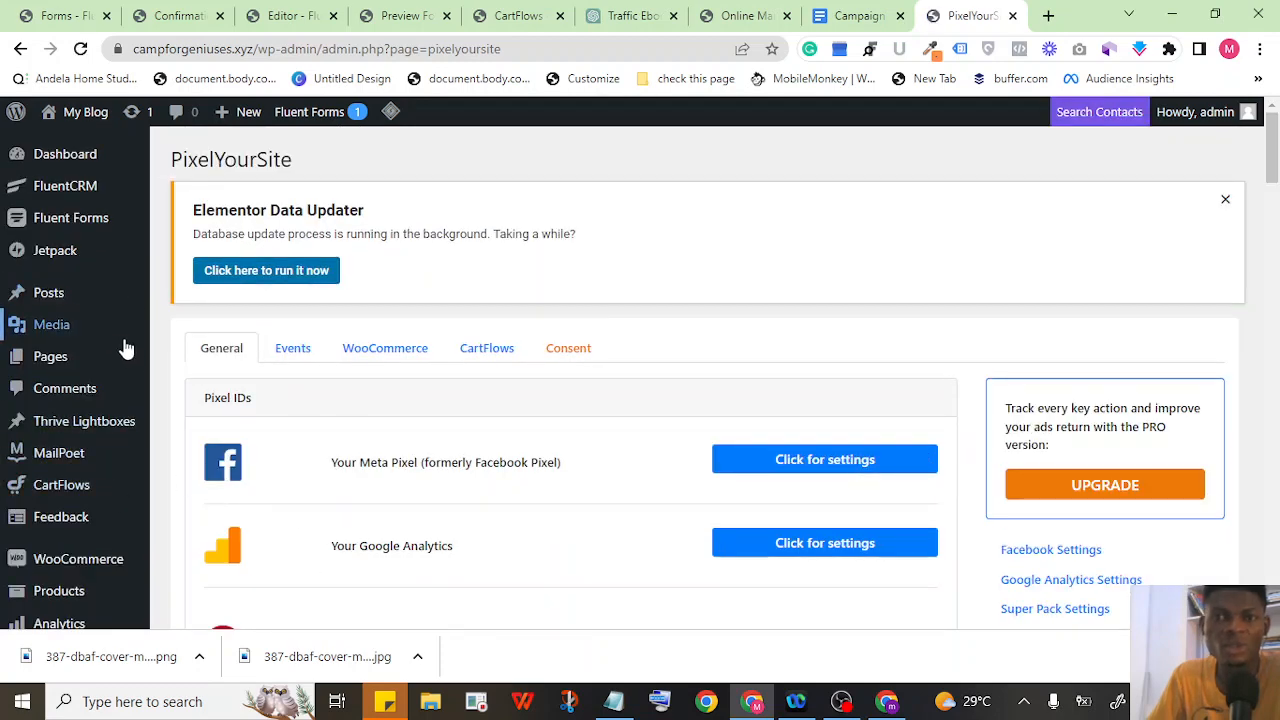
# Switch to the Online Marketing eBook Optin page and reload it to check the pixel.
pyautogui.click(740, 12)
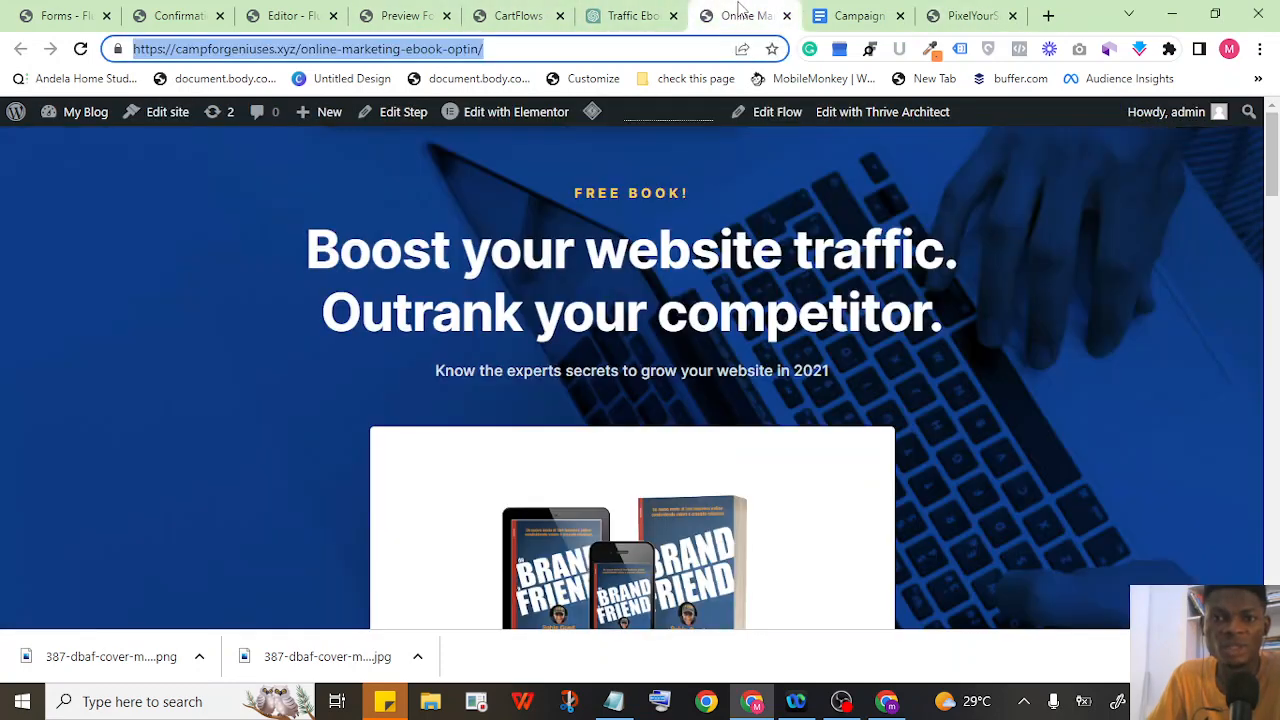
pyautogui.click(80, 48)
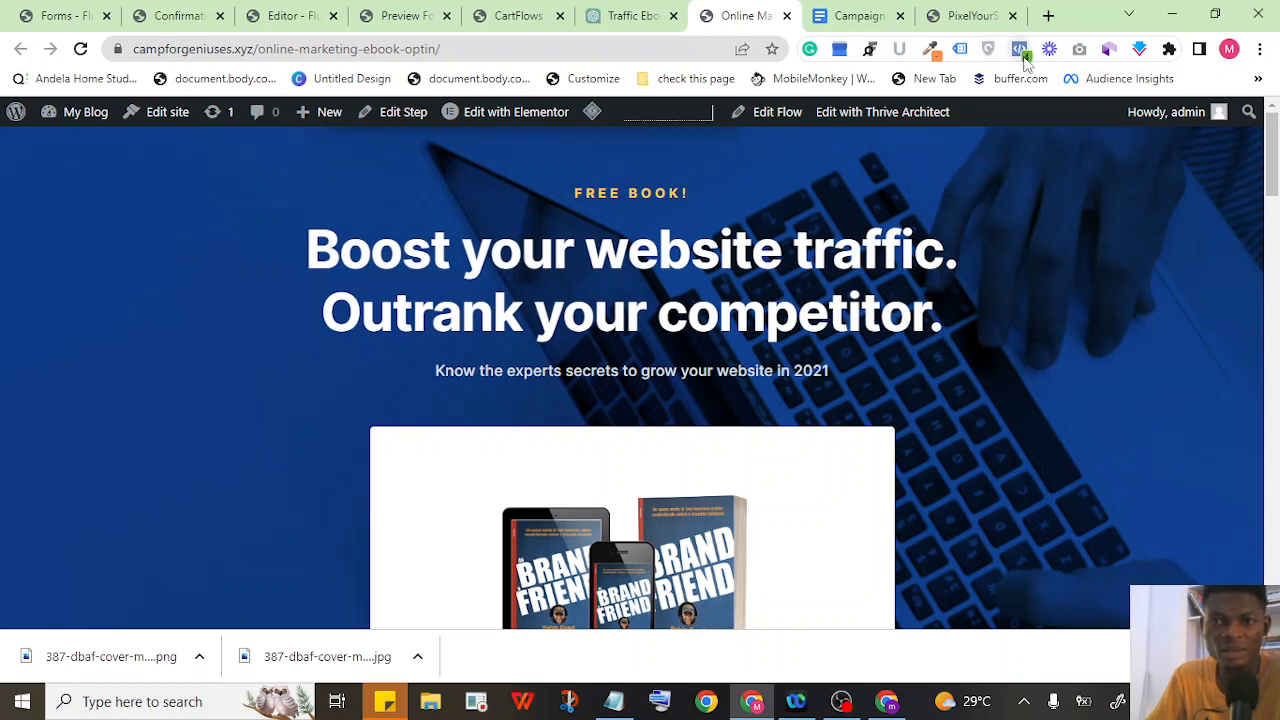
# Check which pixel events Meta Pixel Helper detects on the Online Marketing eBook Optin page.
pyautogui.click(1021, 52)
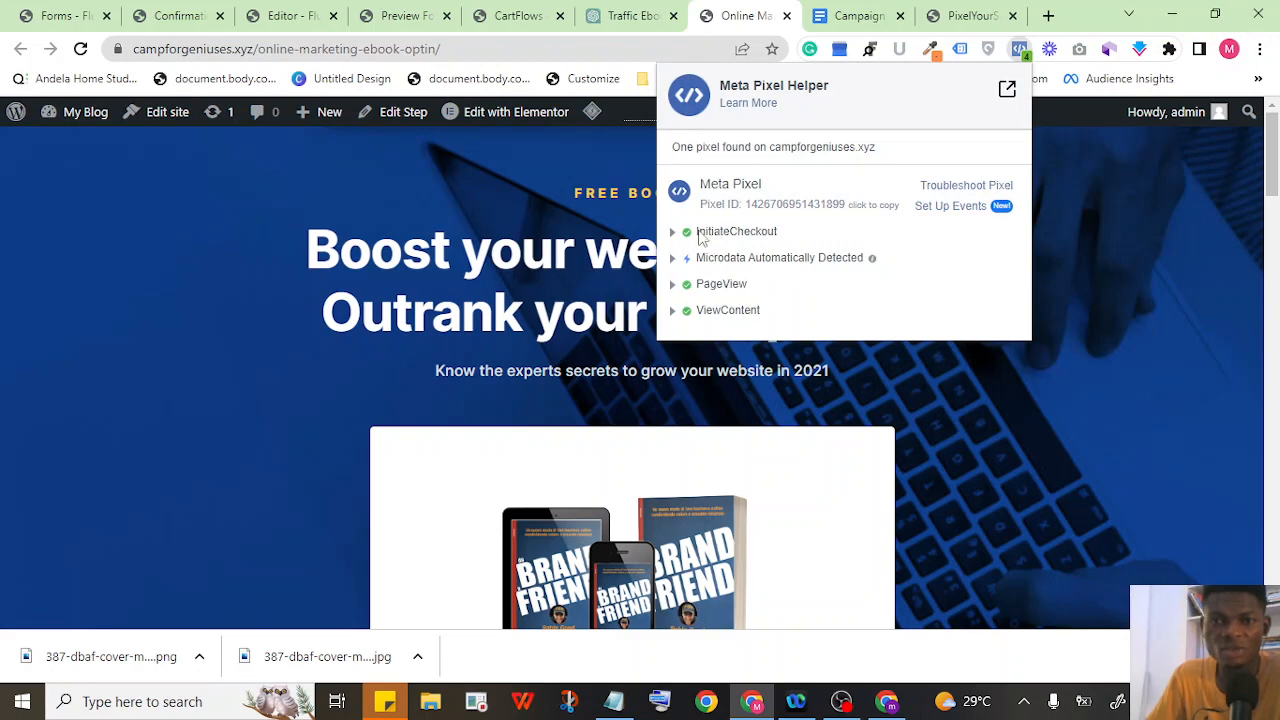
pyautogui.click(1094, 209)
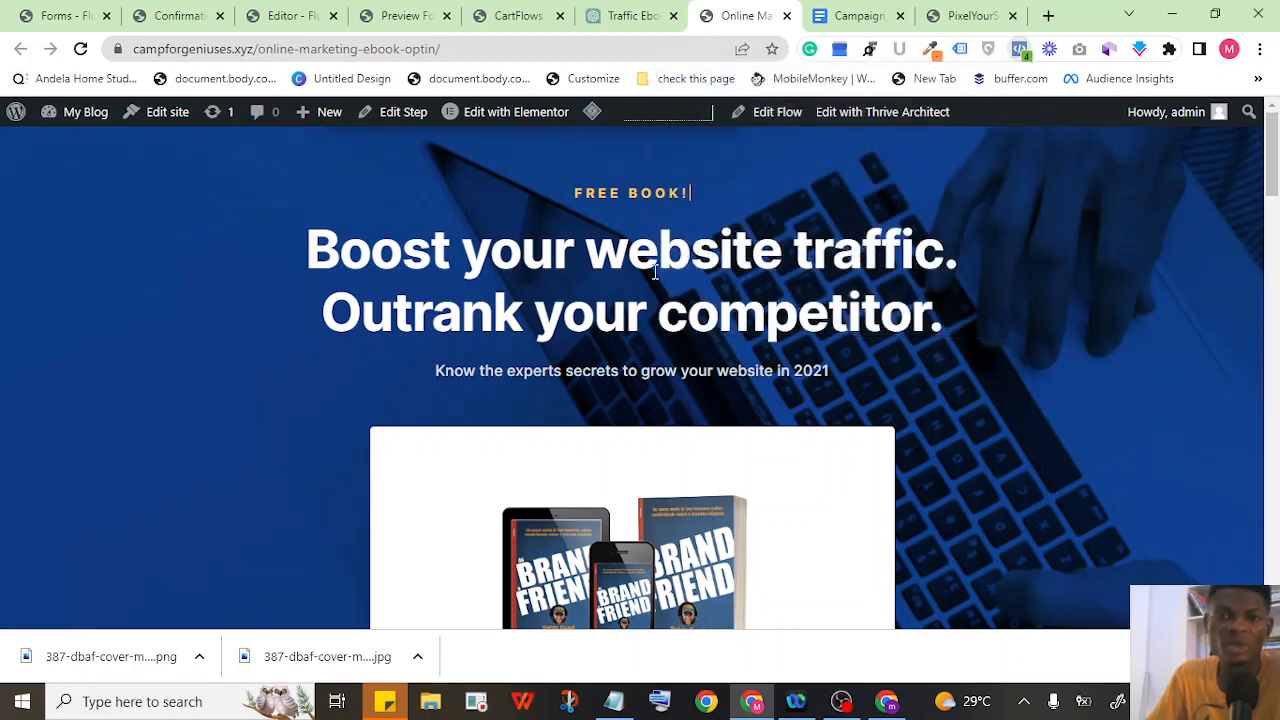
# Look through the opt-in page's content, from the headline and GET THE BOOK form down to the testimonials.
pyautogui.scroll(-20, 200, 278)
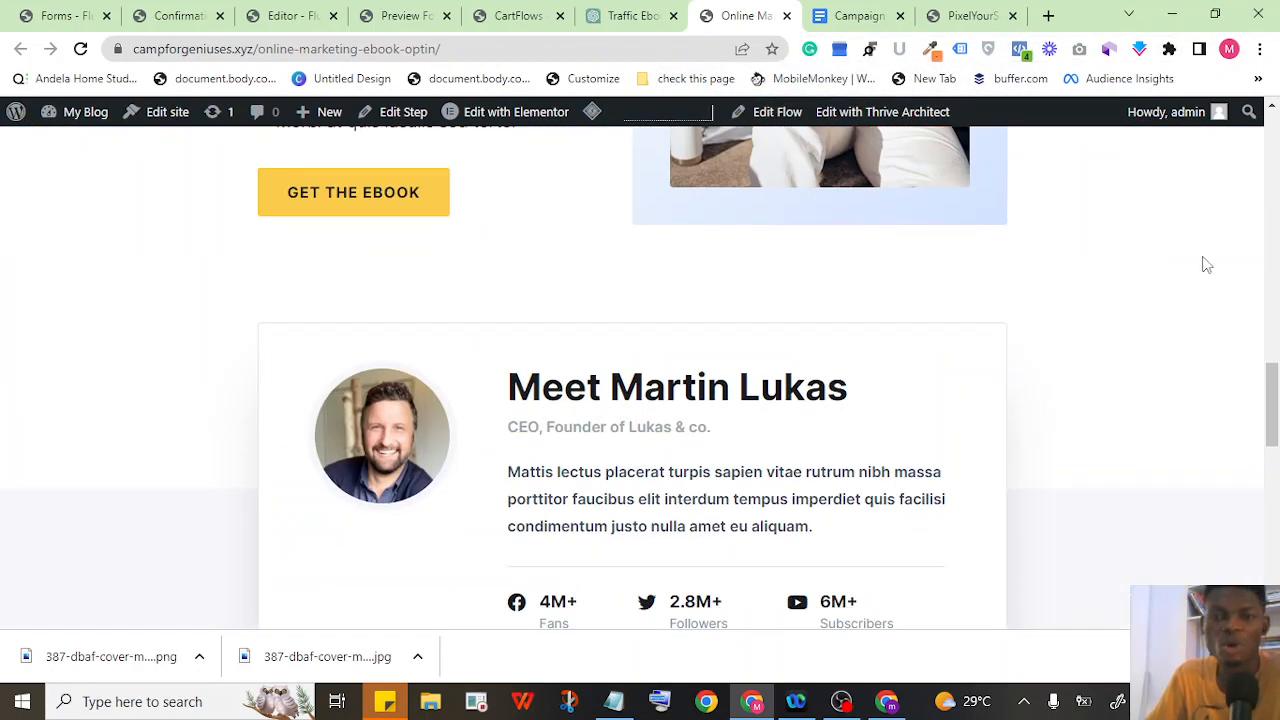
pyautogui.scroll(-5, 797, 275)
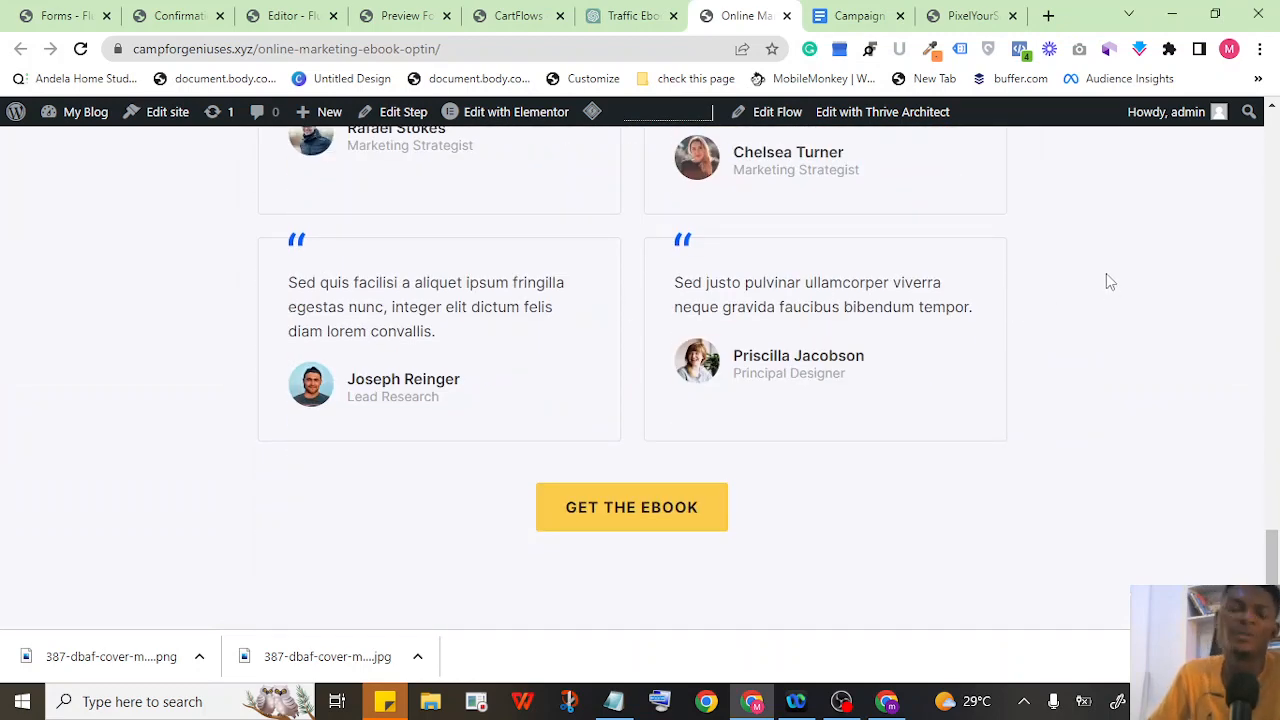
pyautogui.scroll(1, 189, 343)
pyautogui.scroll(14, 190, 349)
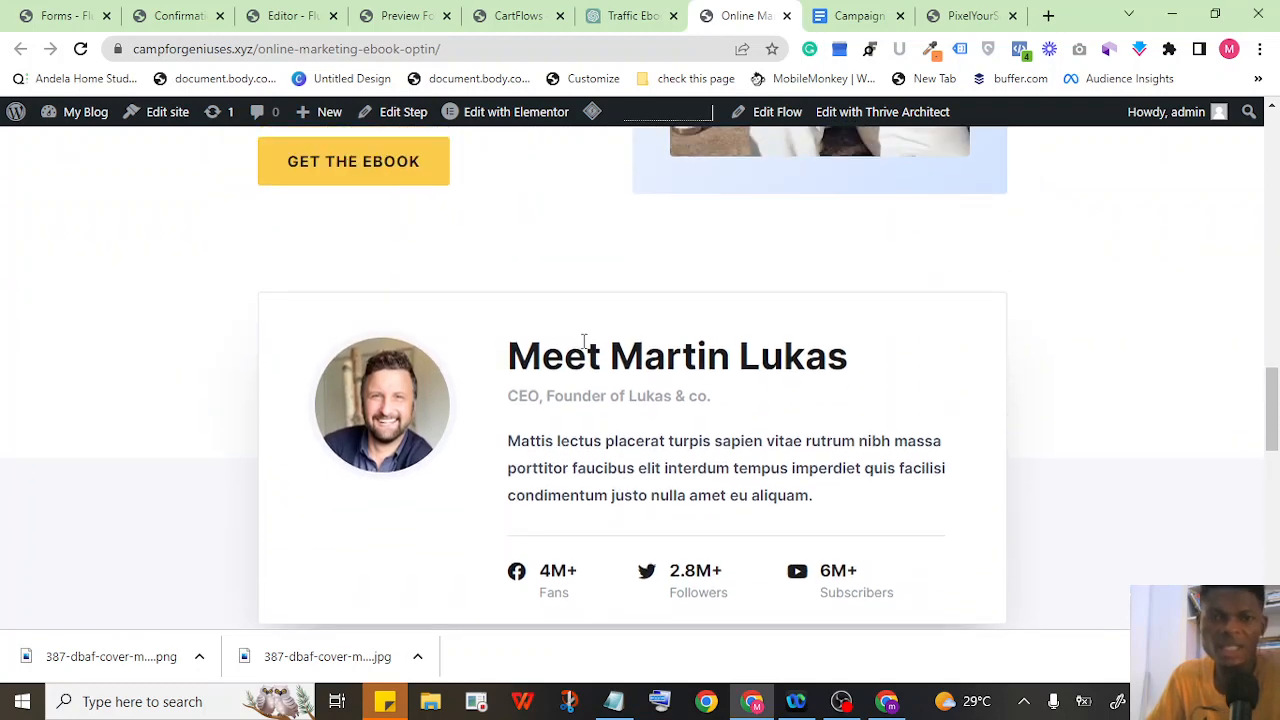
pyautogui.scroll(10, 351, 349)
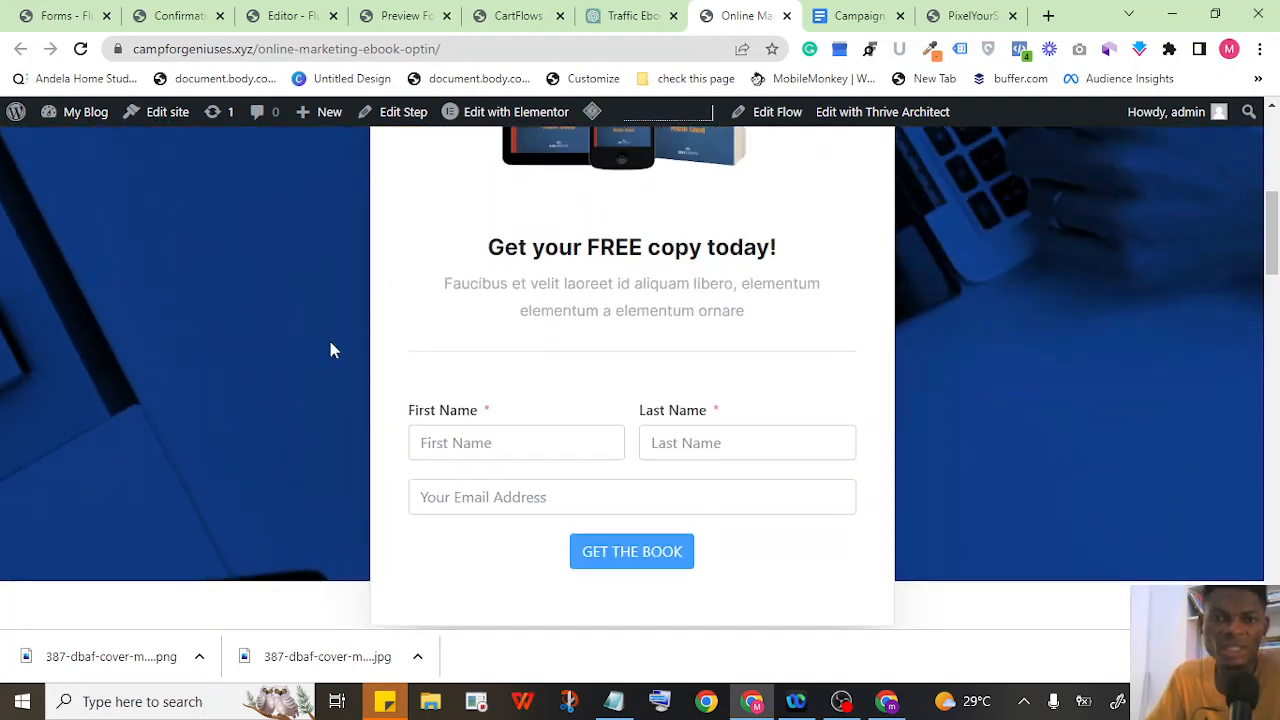
pyautogui.scroll(3, 330, 349)
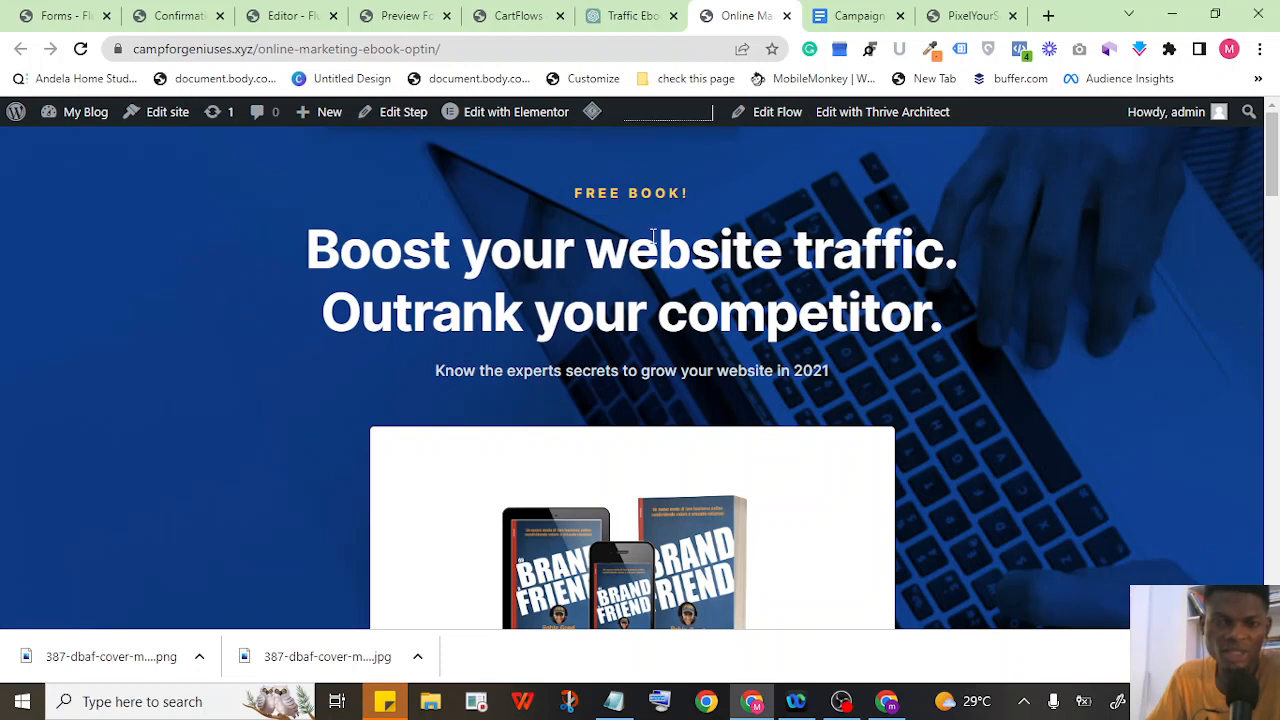
pyautogui.scroll(-4, 343, 277)
pyautogui.scroll(4, 343, 277)
pyautogui.scroll(-1, 920, 270)
pyautogui.scroll(-6, 920, 270)
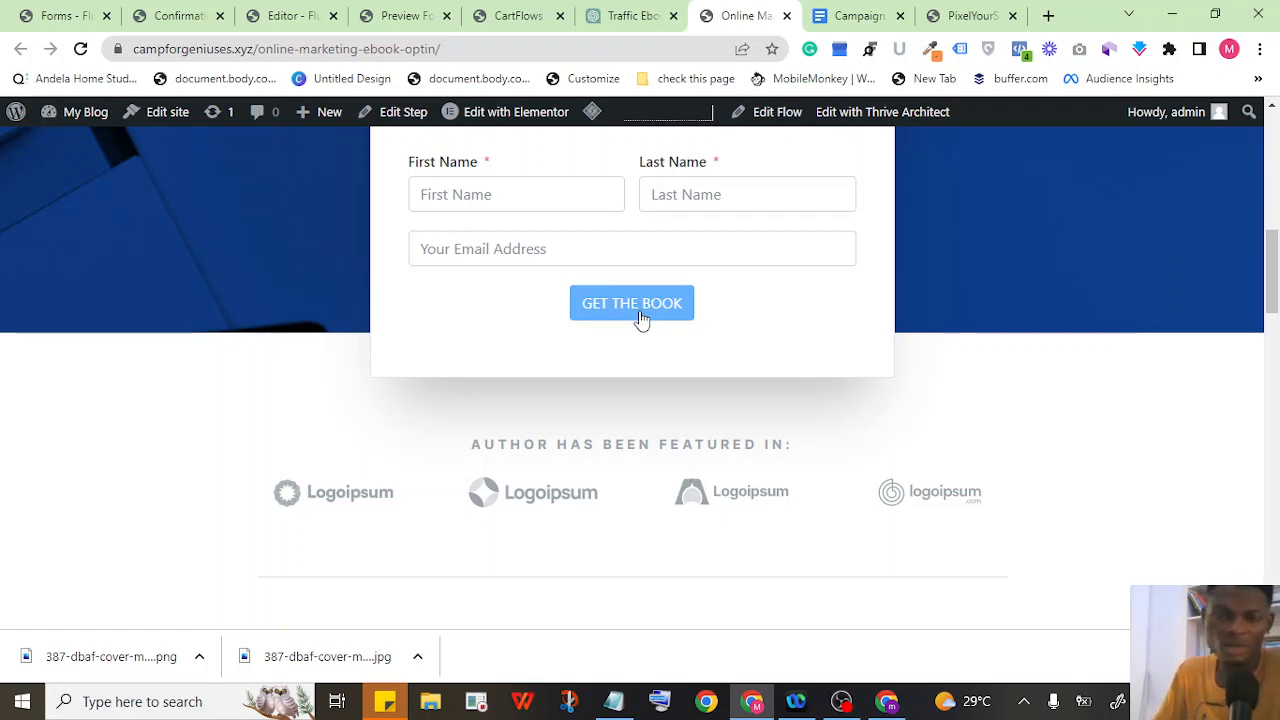
pyautogui.scroll(3, 290, 385)
pyautogui.scroll(4, 281, 372)
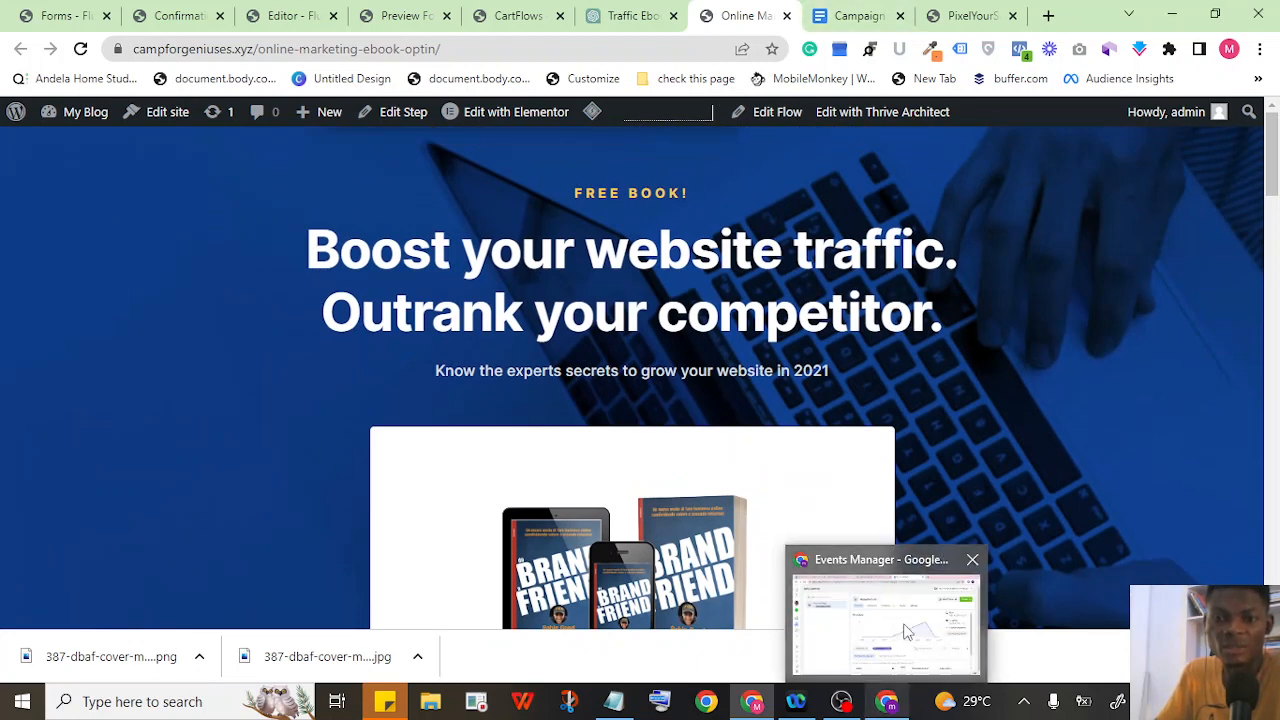
# Switch to Events Manager, choose to add events from the pixel, and open the Event Setup Tool.
pyautogui.click(890, 703)
pyautogui.click(289, 357)
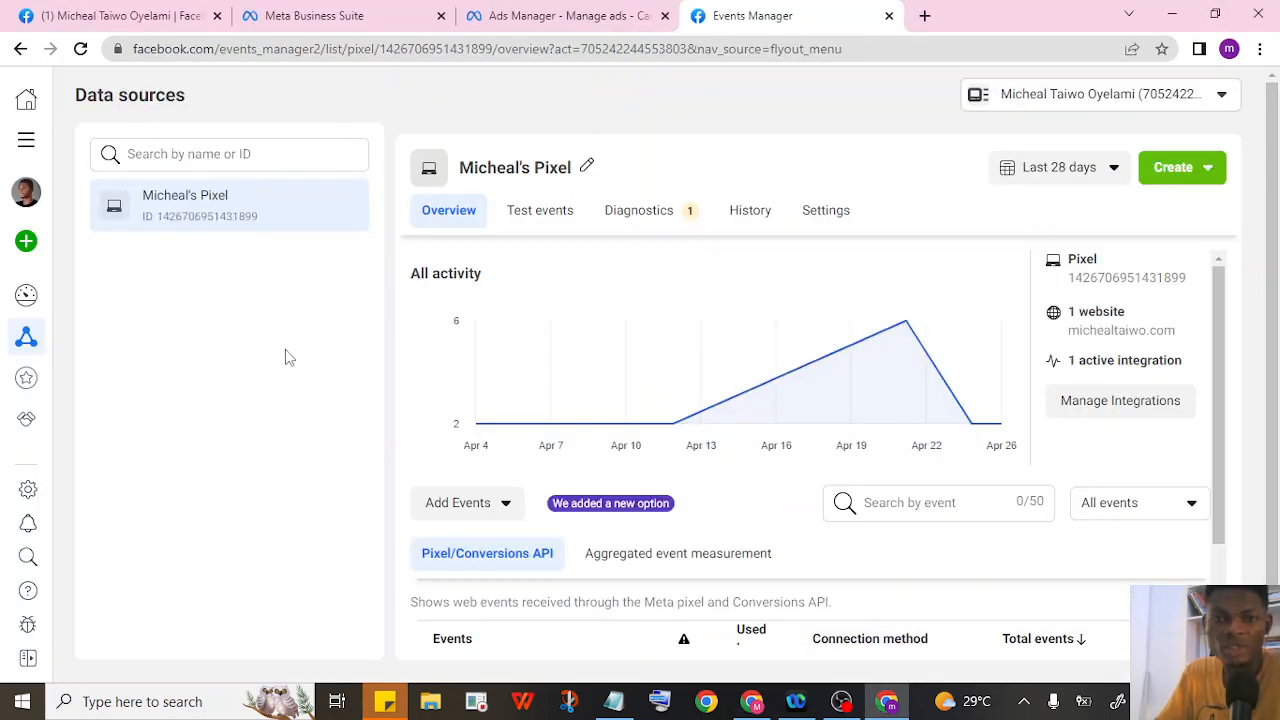
pyautogui.click(498, 516)
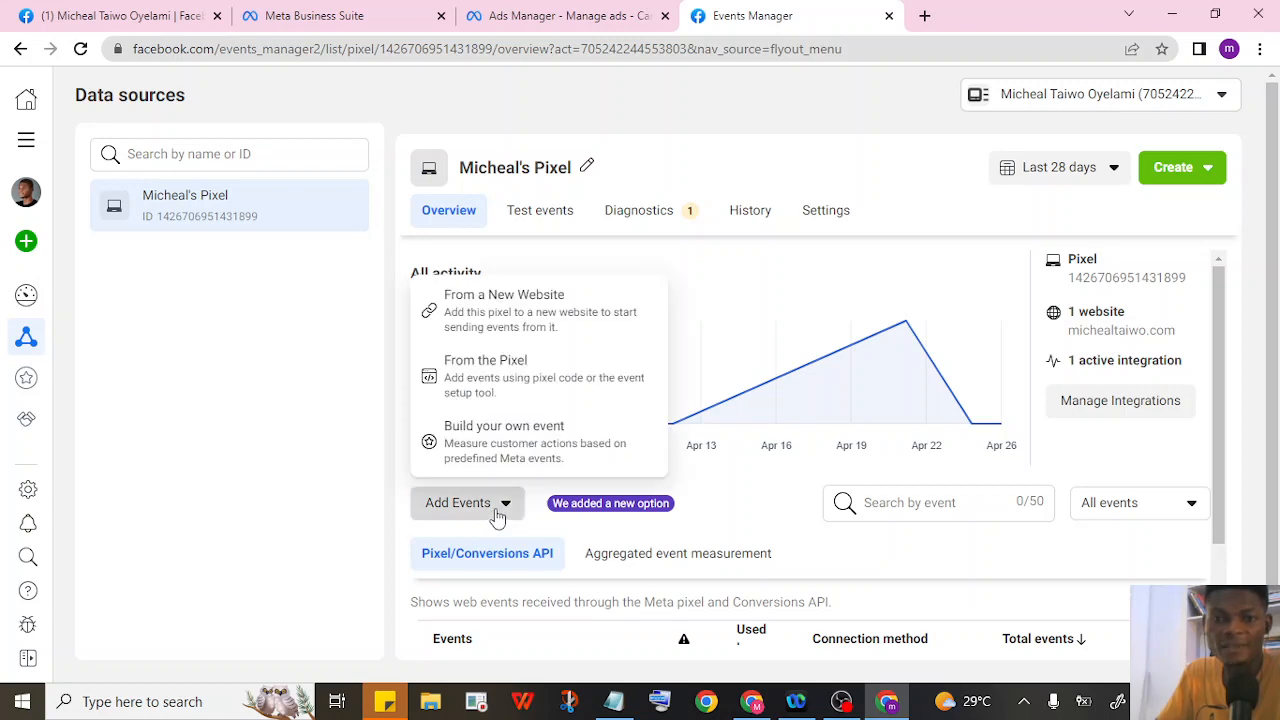
pyautogui.click(520, 386)
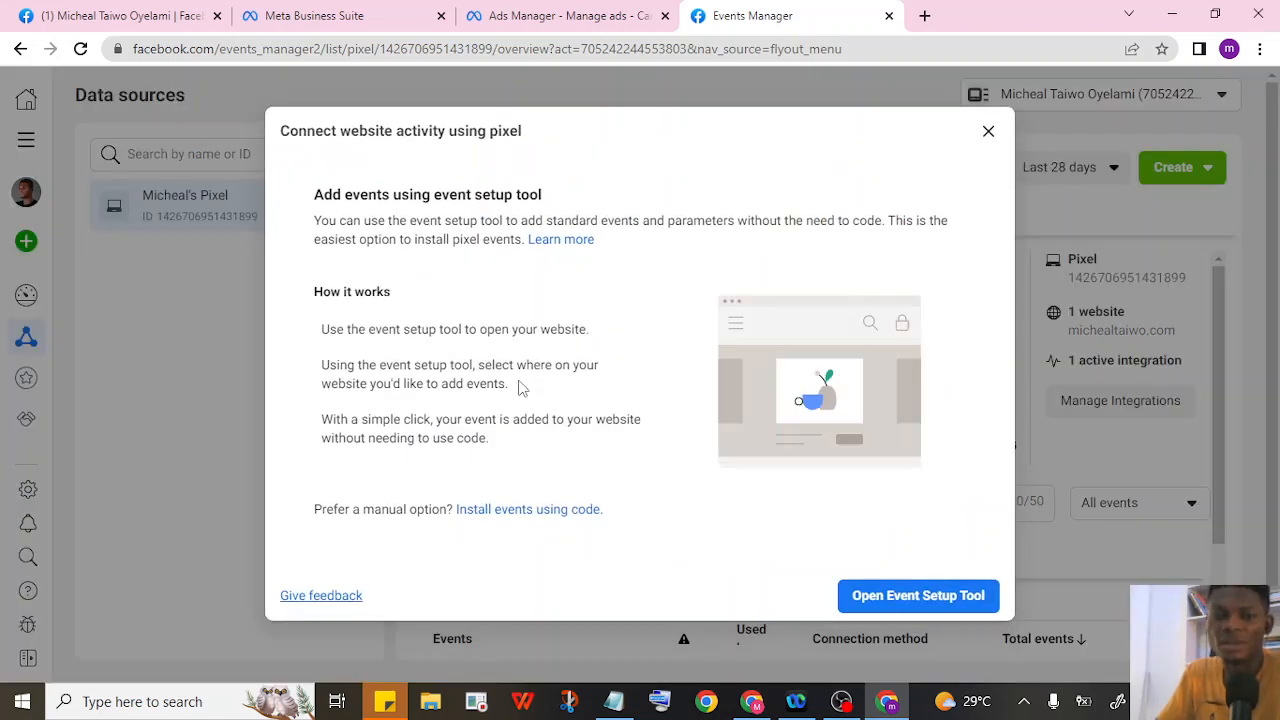
pyautogui.click(988, 131)
pyautogui.click(503, 514)
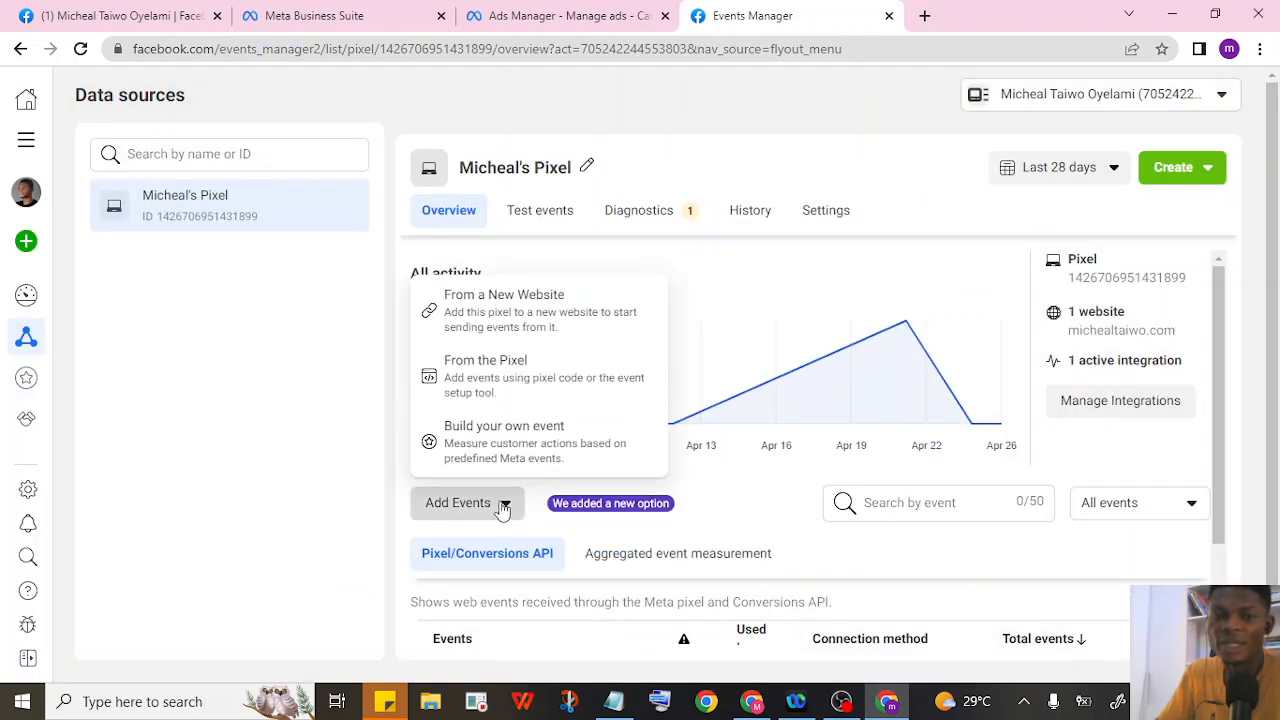
pyautogui.click(522, 385)
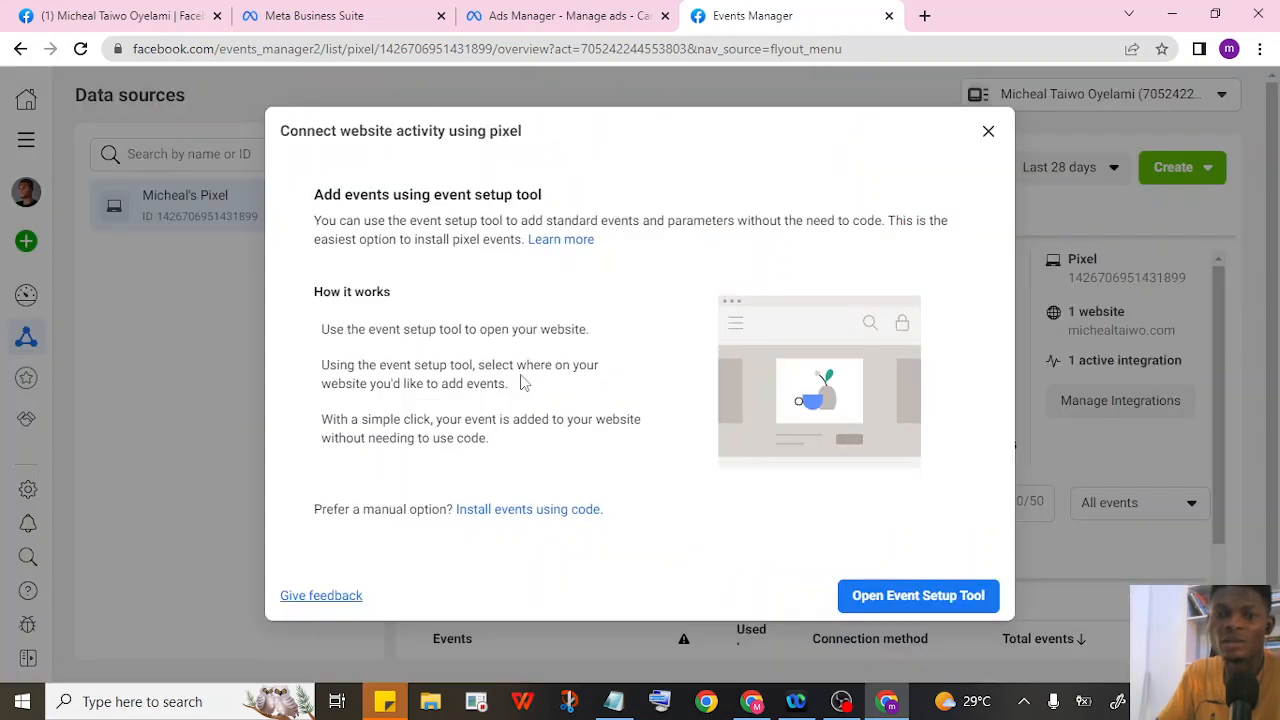
pyautogui.click(910, 598)
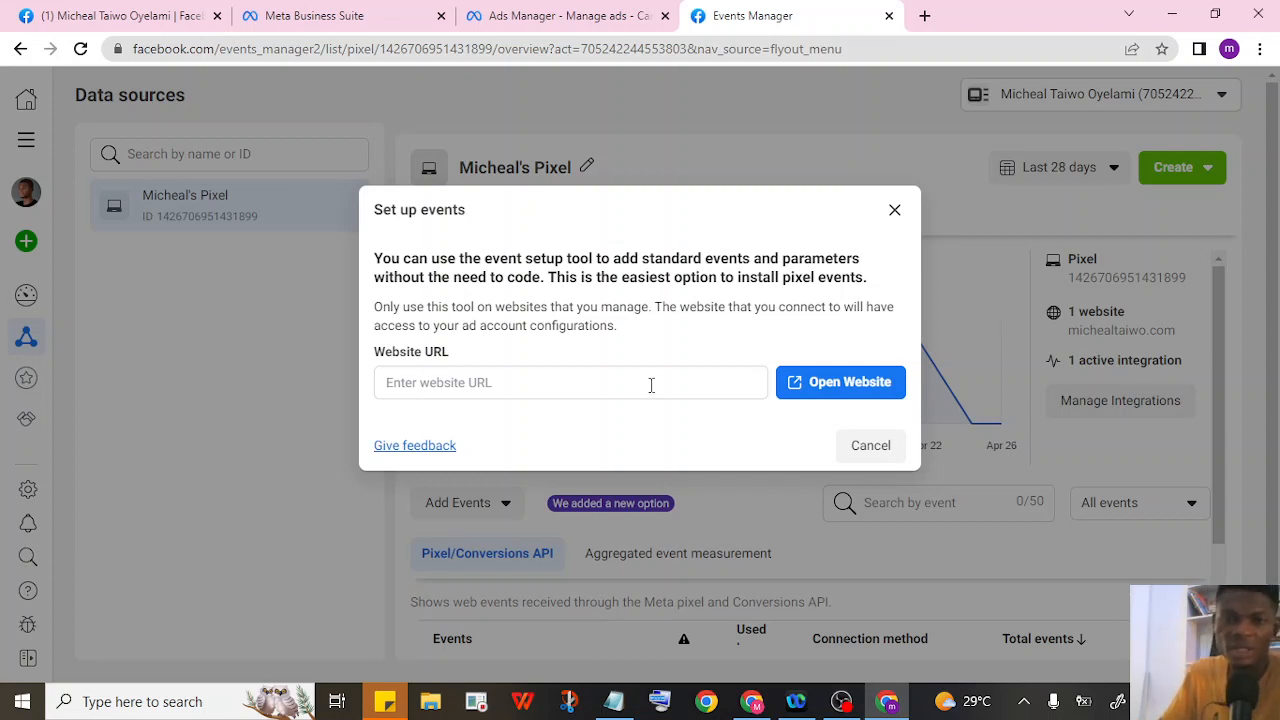
# Switch back to the Online Marketing eBook Optin page and copy its full URL.
pyautogui.click(752, 701)
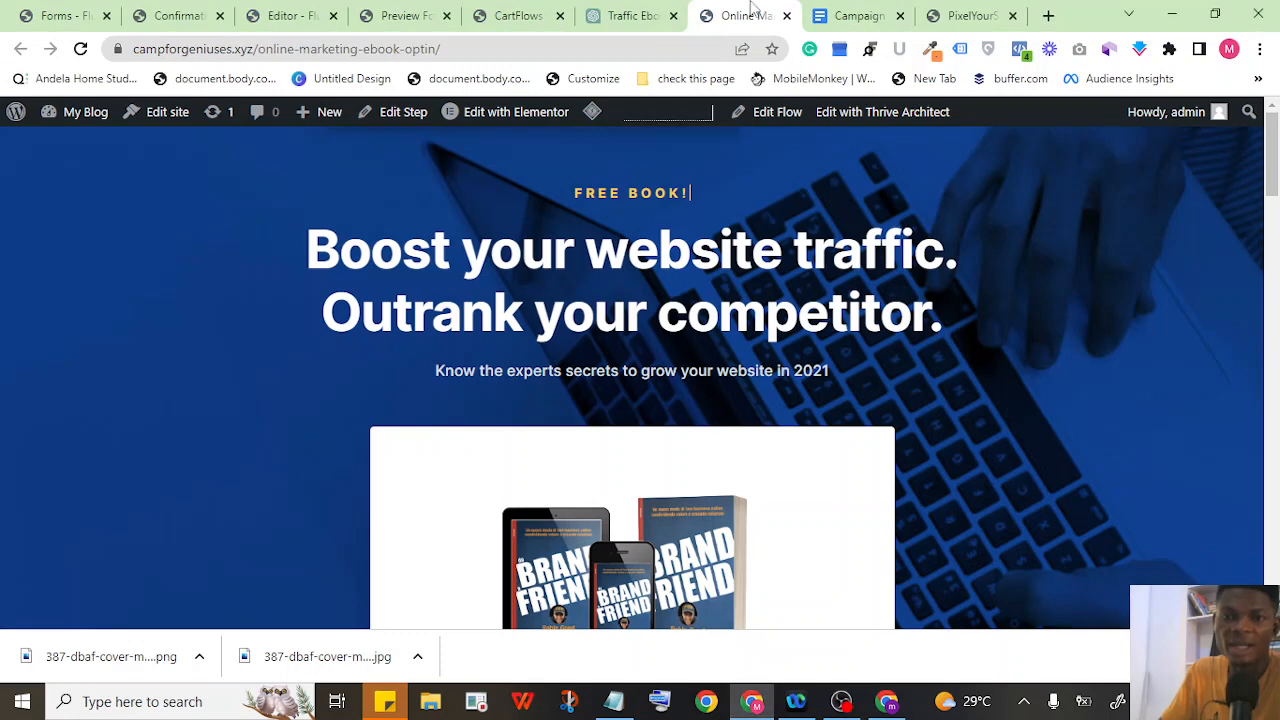
pyautogui.click(486, 47)
pyautogui.click(511, 48)
pyautogui.moveTo(511, 48); pyautogui.dragTo(125, 47)
pyautogui.rightClick(185, 53)
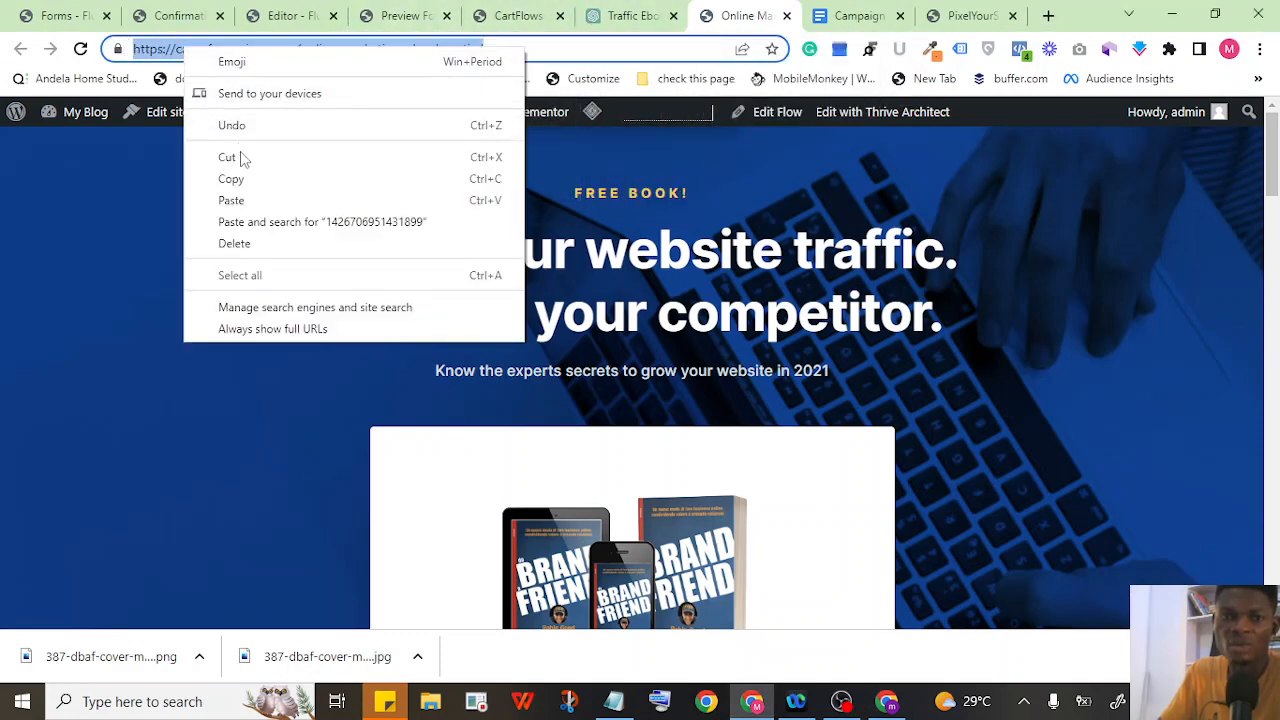
pyautogui.click(245, 180)
# In Events Manager, paste the copied opt-in page address as the Website URL and open the website with the event setup tool.
pyautogui.click(886, 700)
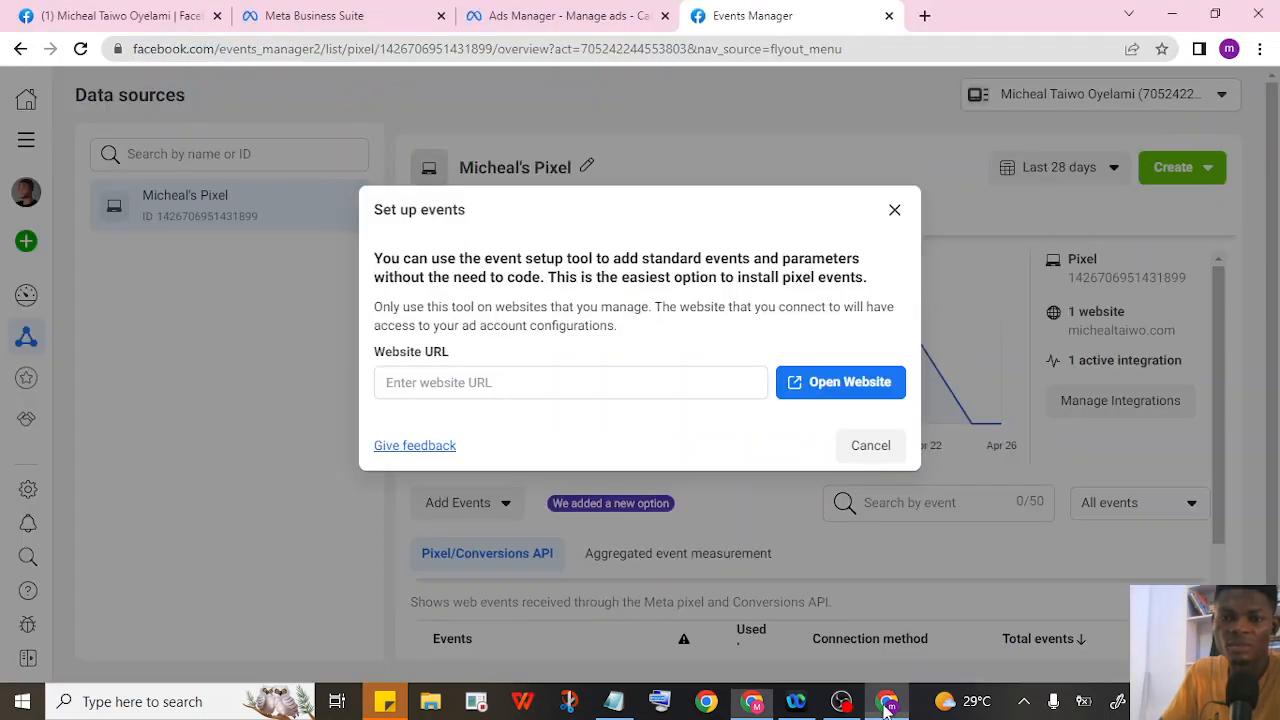
pyautogui.rightClick(491, 392)
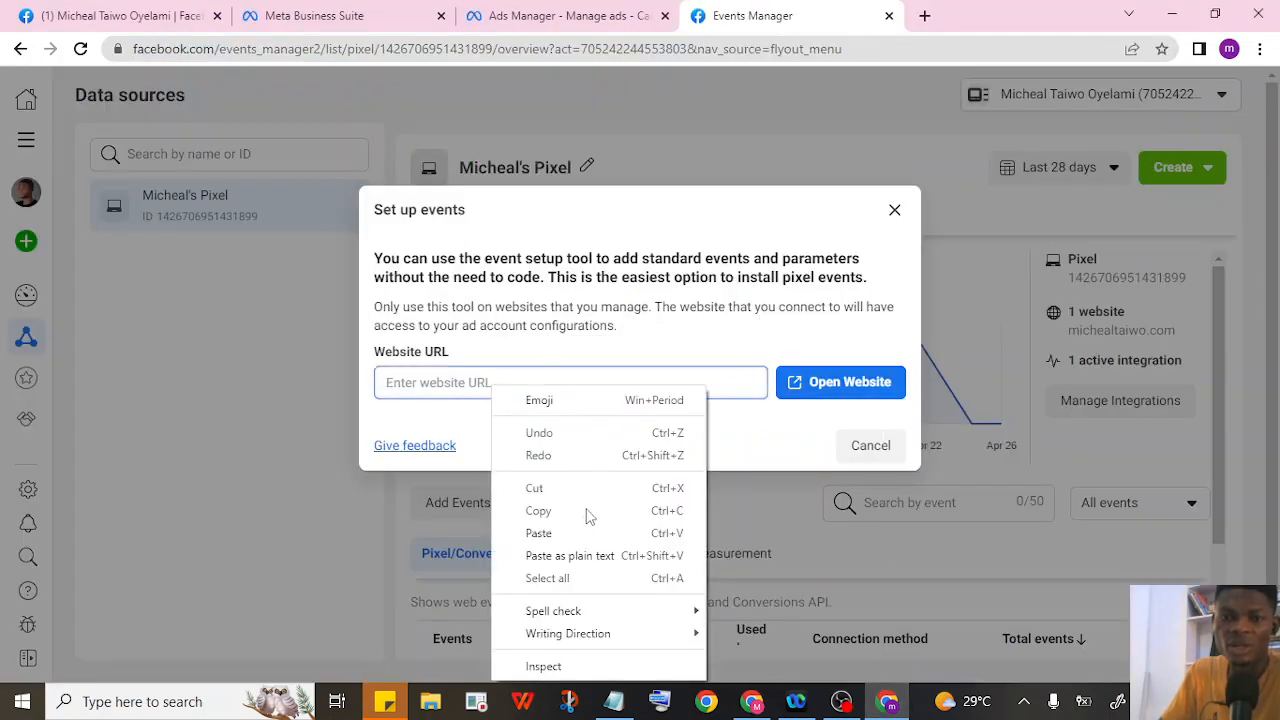
pyautogui.click(568, 533)
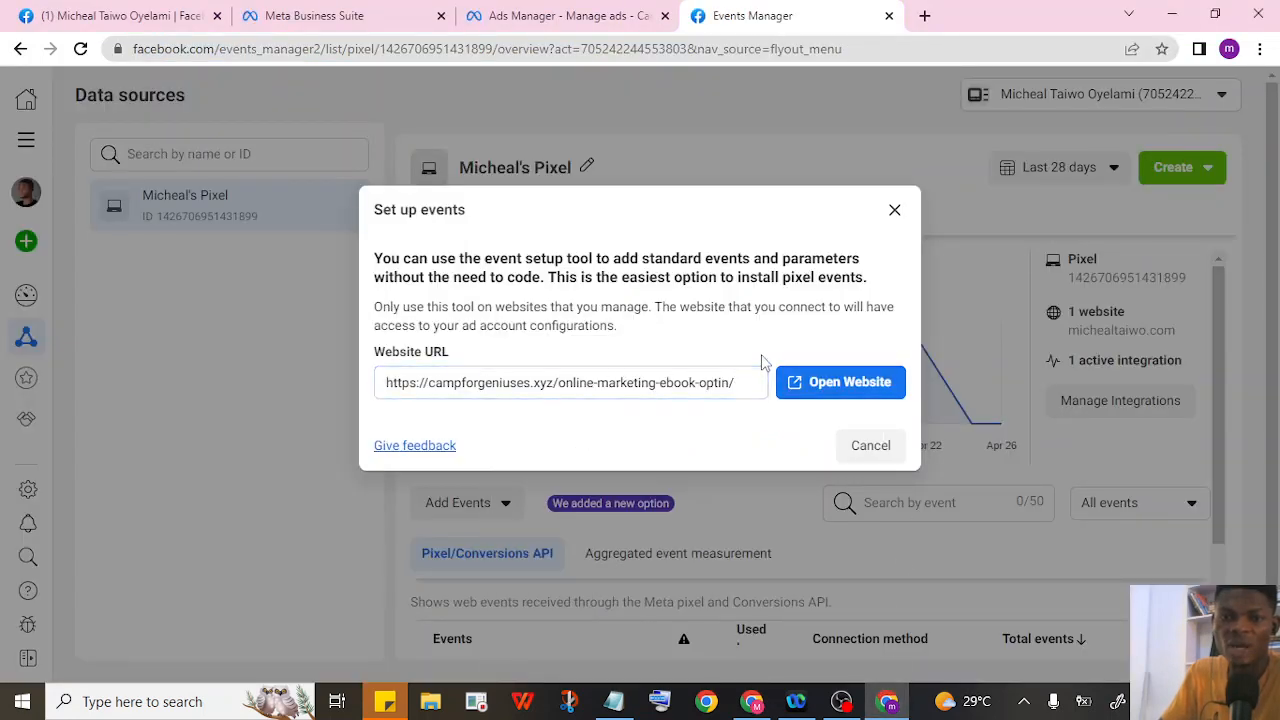
pyautogui.click(846, 392)
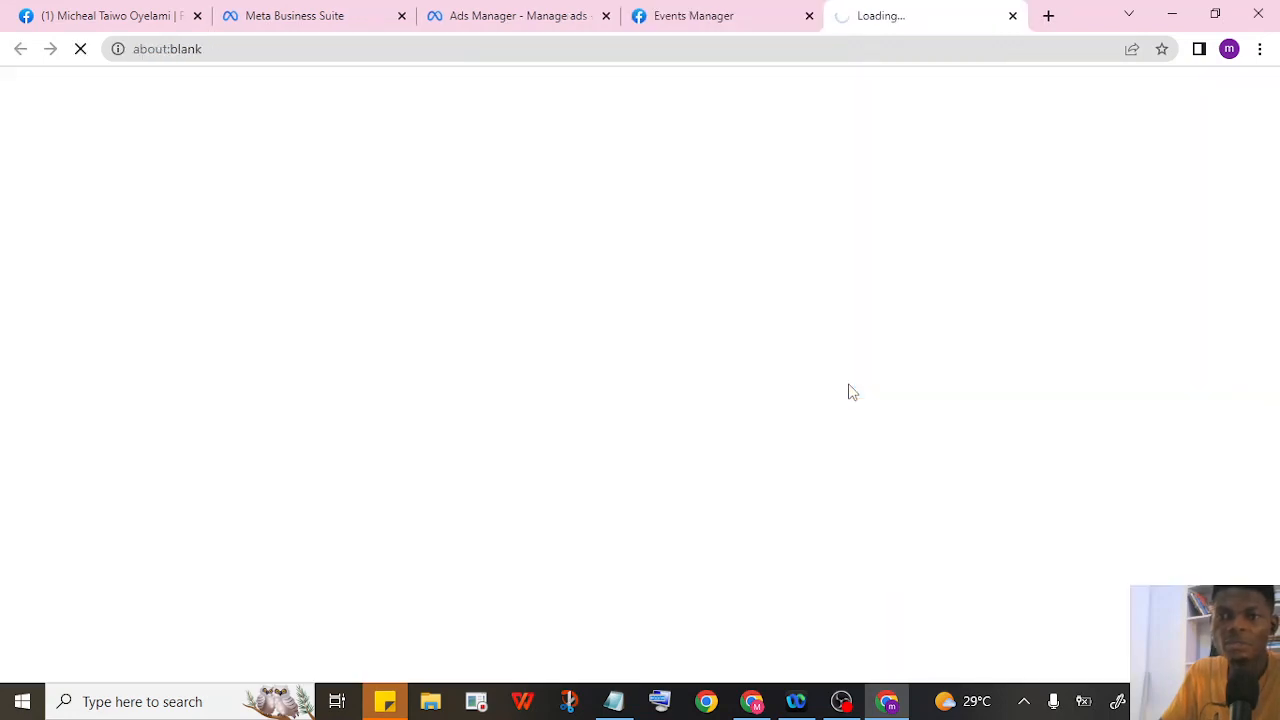
pyautogui.click(724, 8)
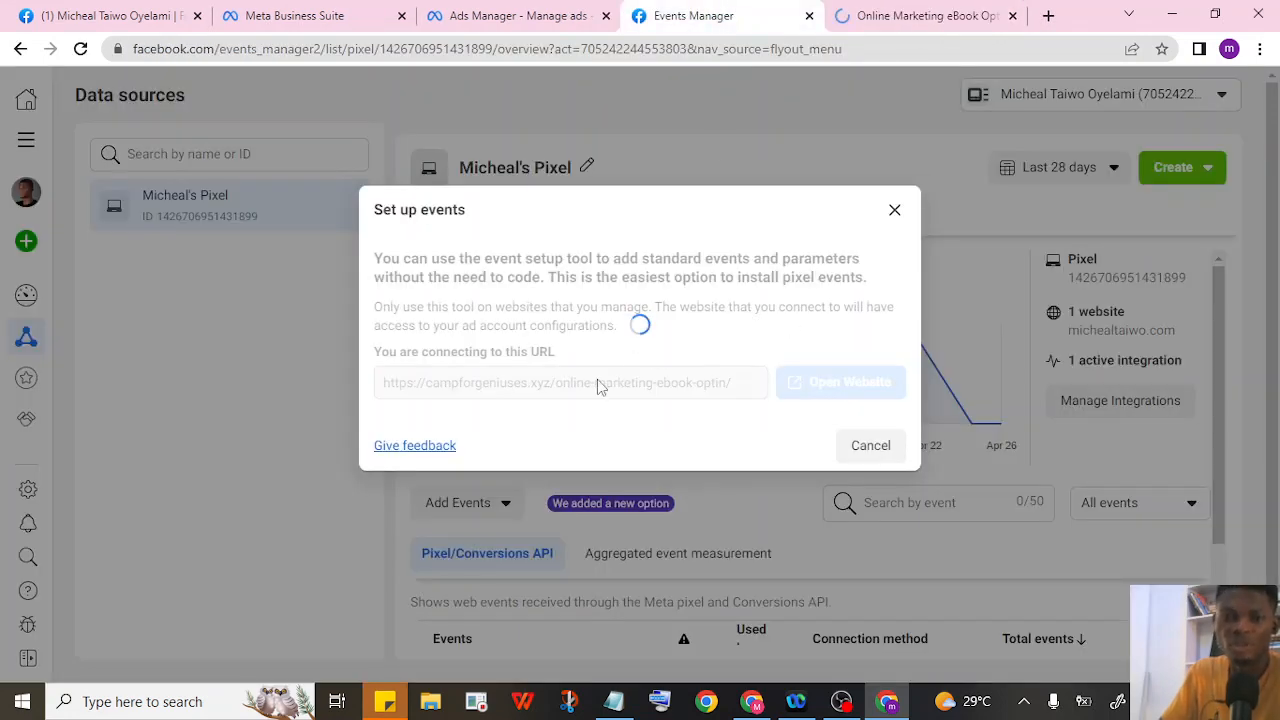
pyautogui.click(958, 10)
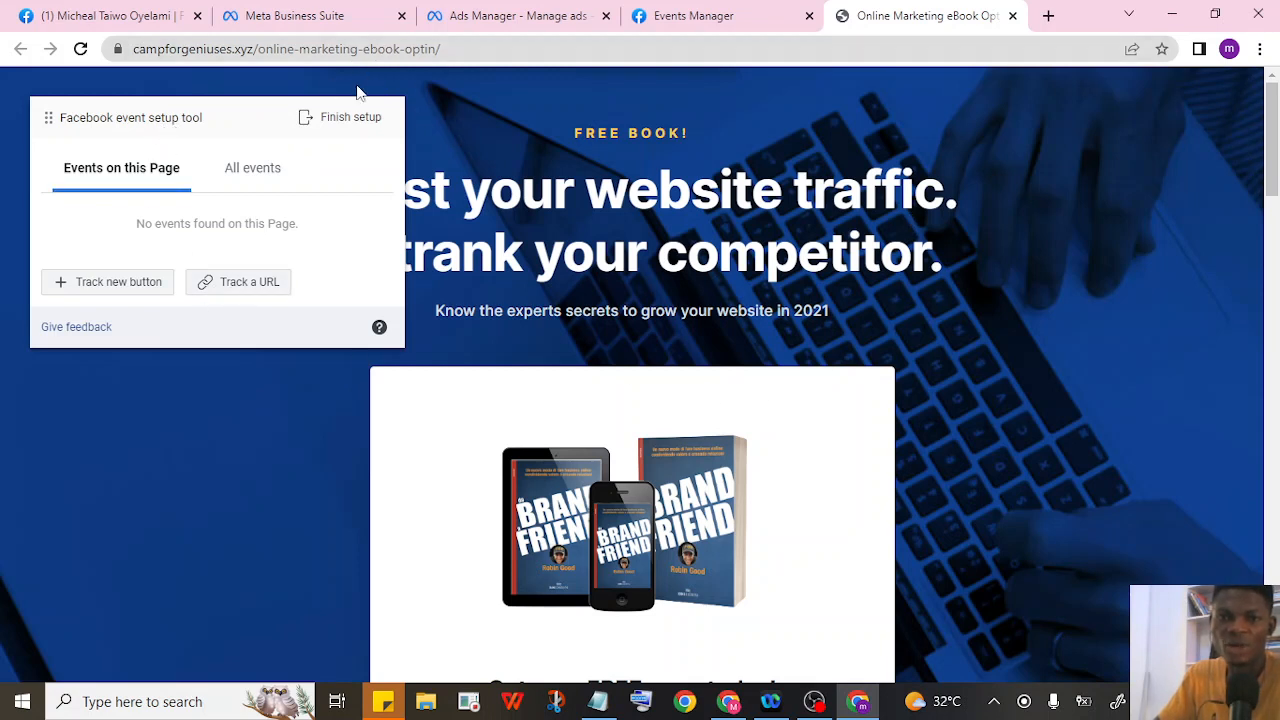
# Start tracking a URL in the Facebook event setup tool and select View content as the event.
pyautogui.click(247, 286)
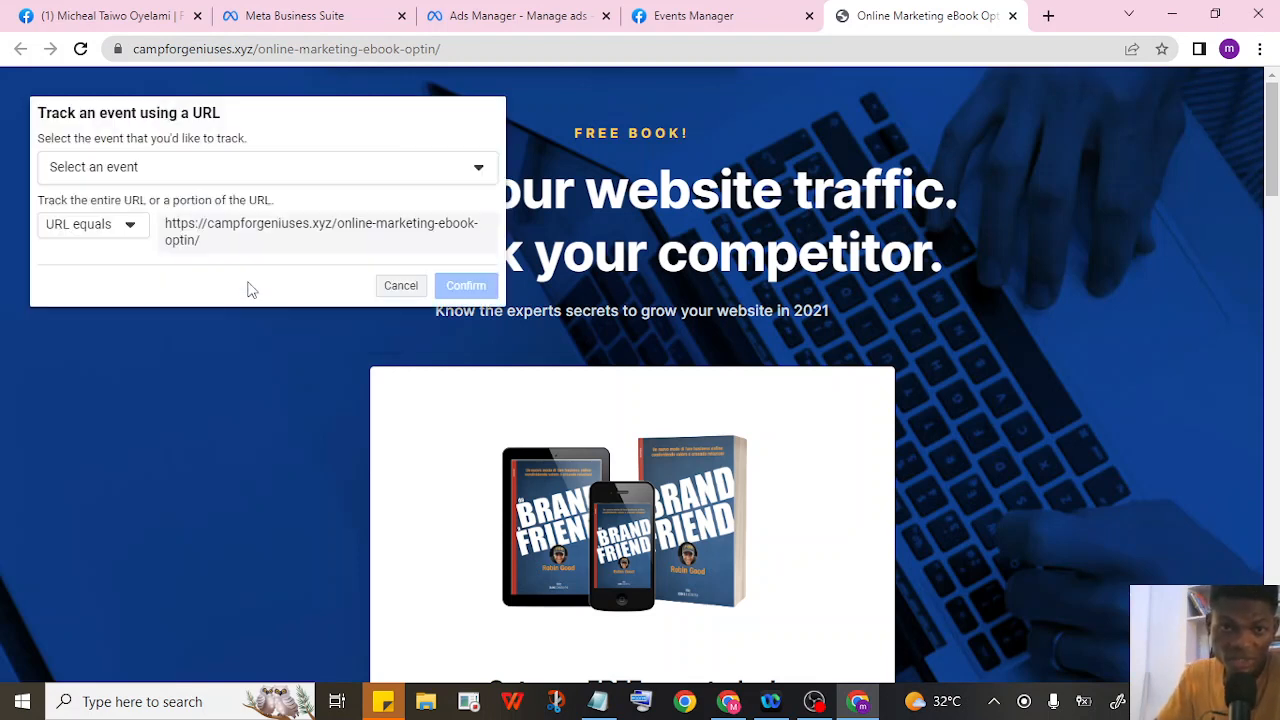
pyautogui.click(163, 175)
pyautogui.scroll(-5, 105, 400)
pyautogui.scroll(4, 71, 420)
pyautogui.scroll(-3, 106, 363)
pyautogui.scroll(-3, 57, 420)
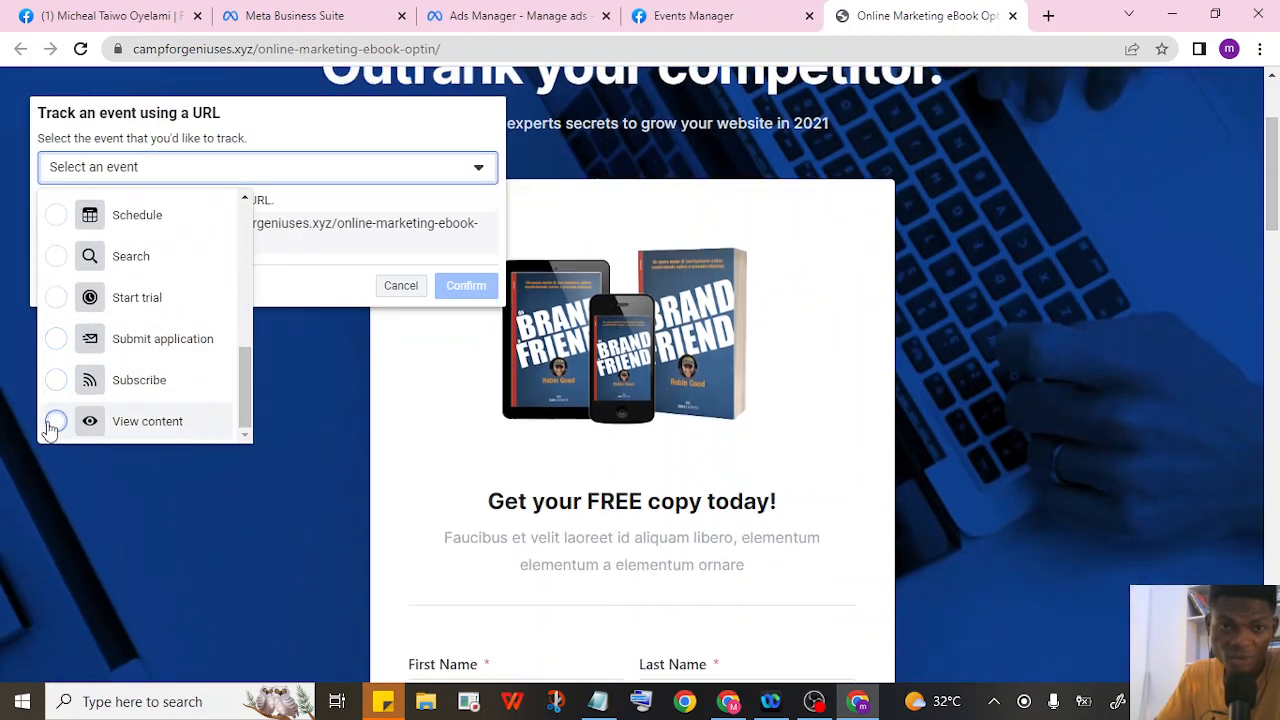
pyautogui.scroll(2, 553, 413)
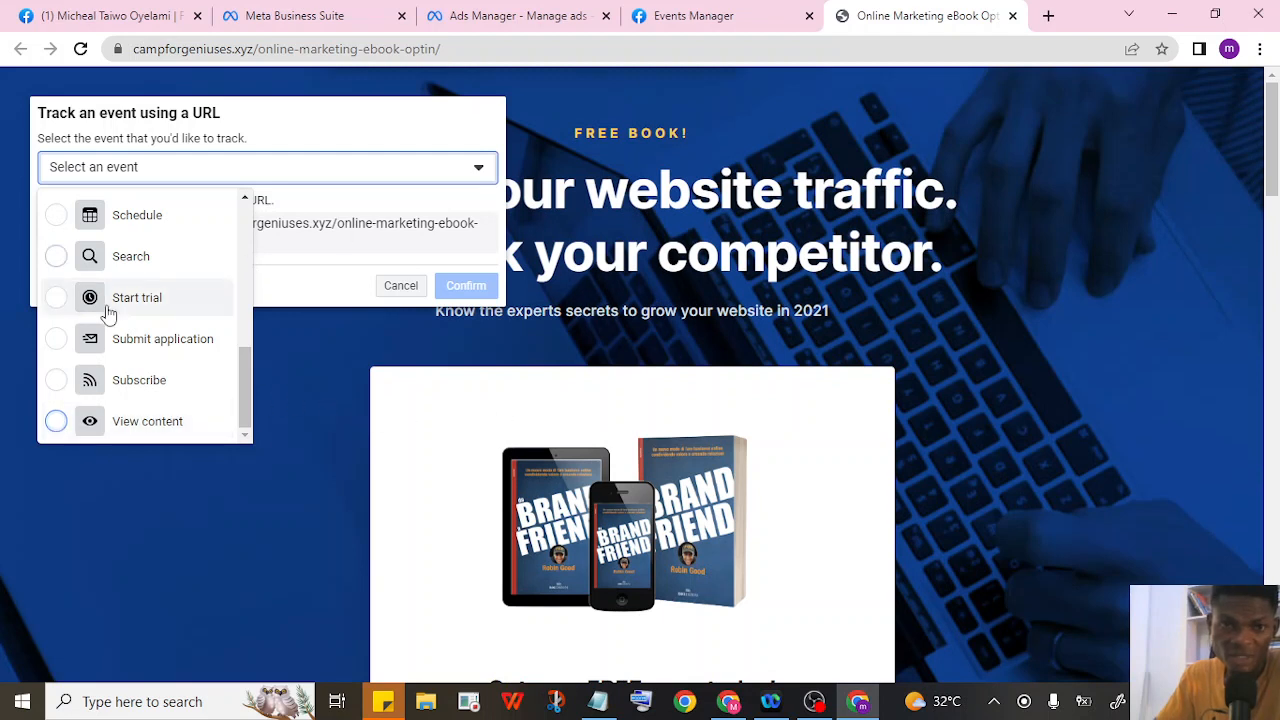
pyautogui.click(56, 421)
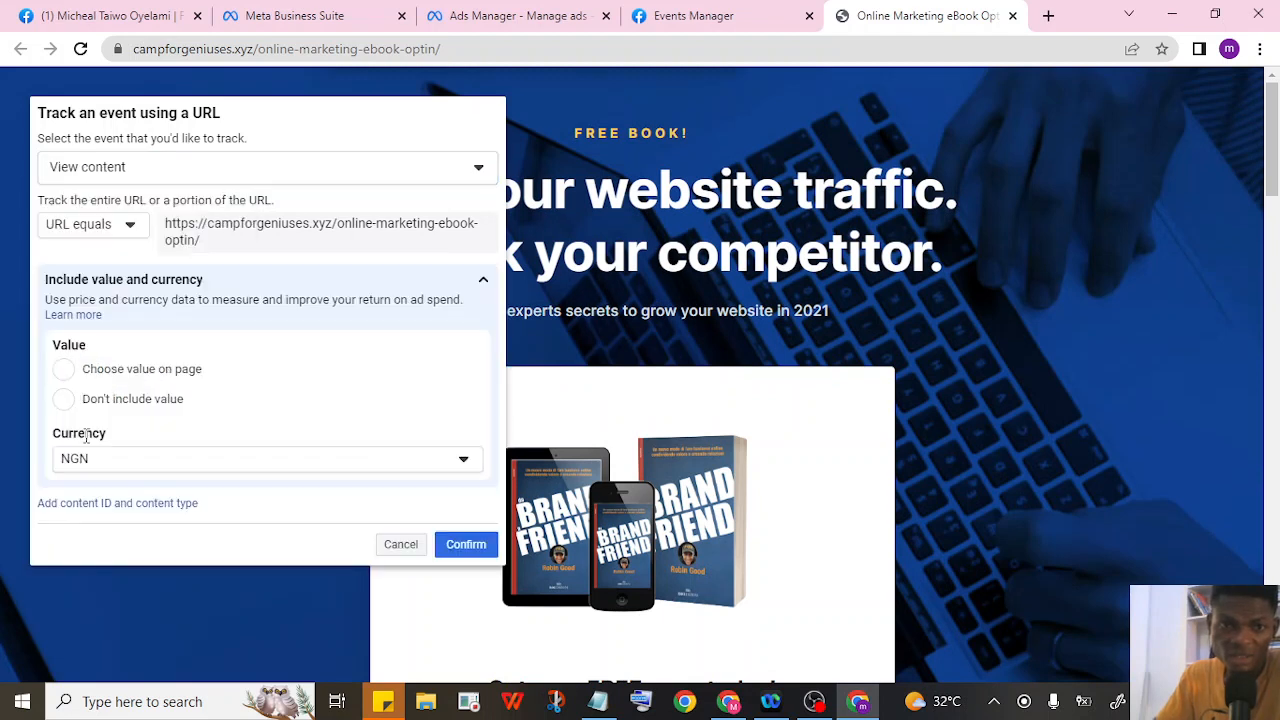
# Set the View content event's rule to URL contains, choose Don't include value, and confirm the event.
pyautogui.click(116, 225)
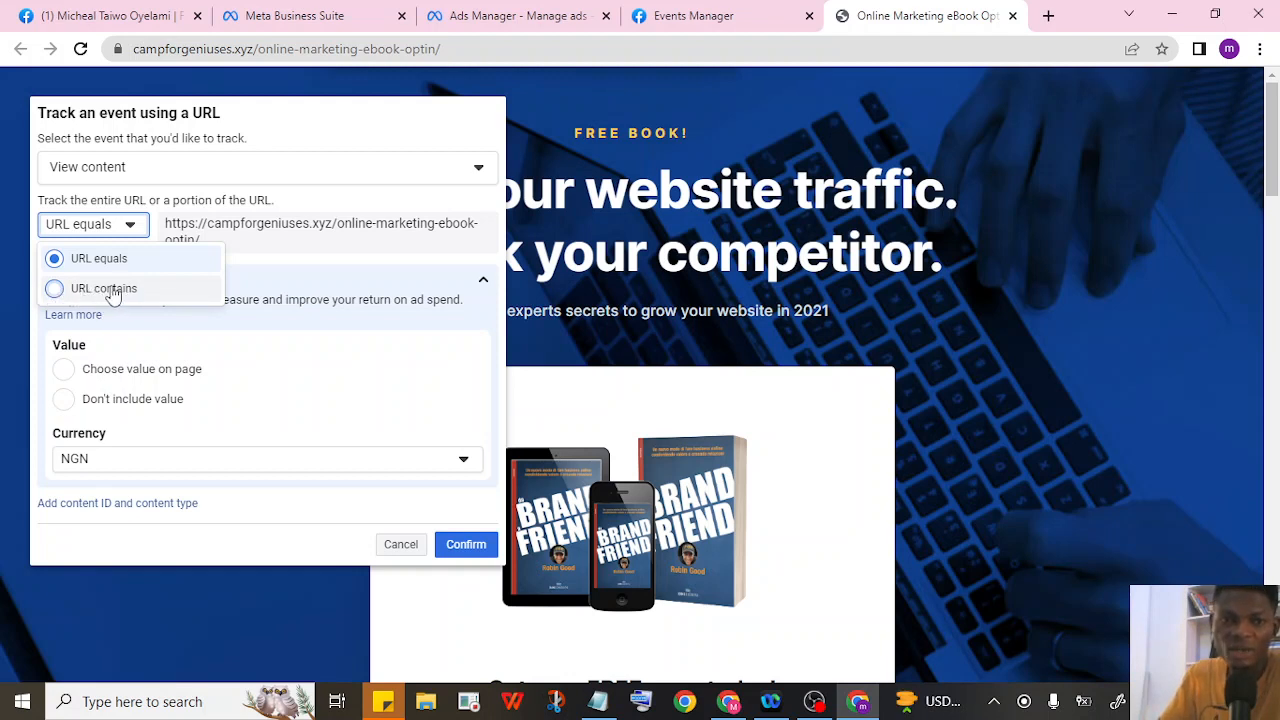
pyautogui.click(54, 289)
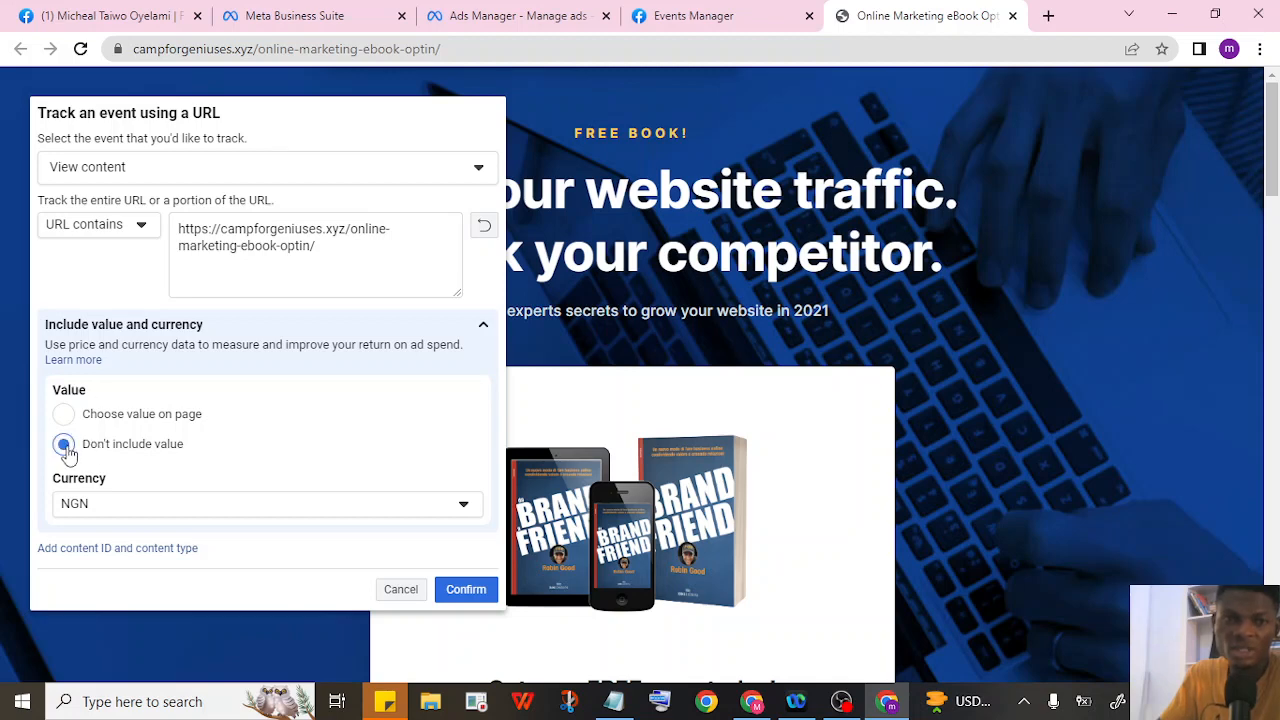
pyautogui.scroll(-1, 414, 480)
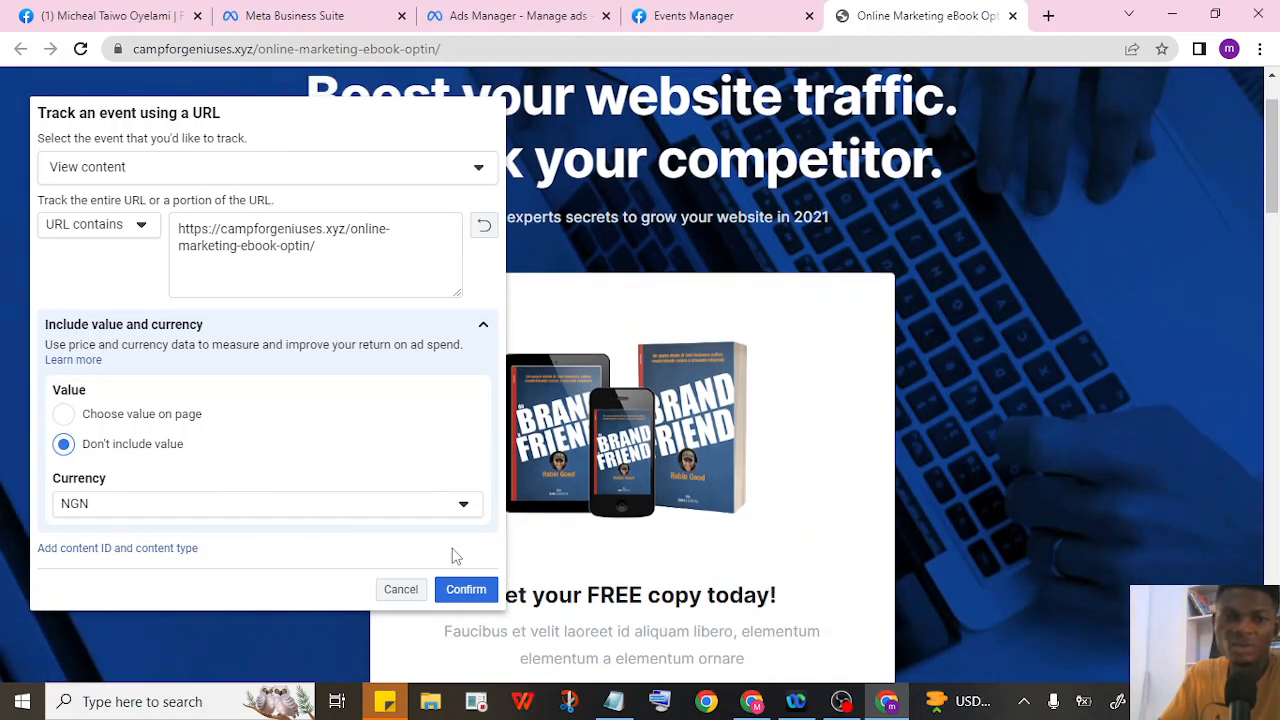
pyautogui.click(463, 590)
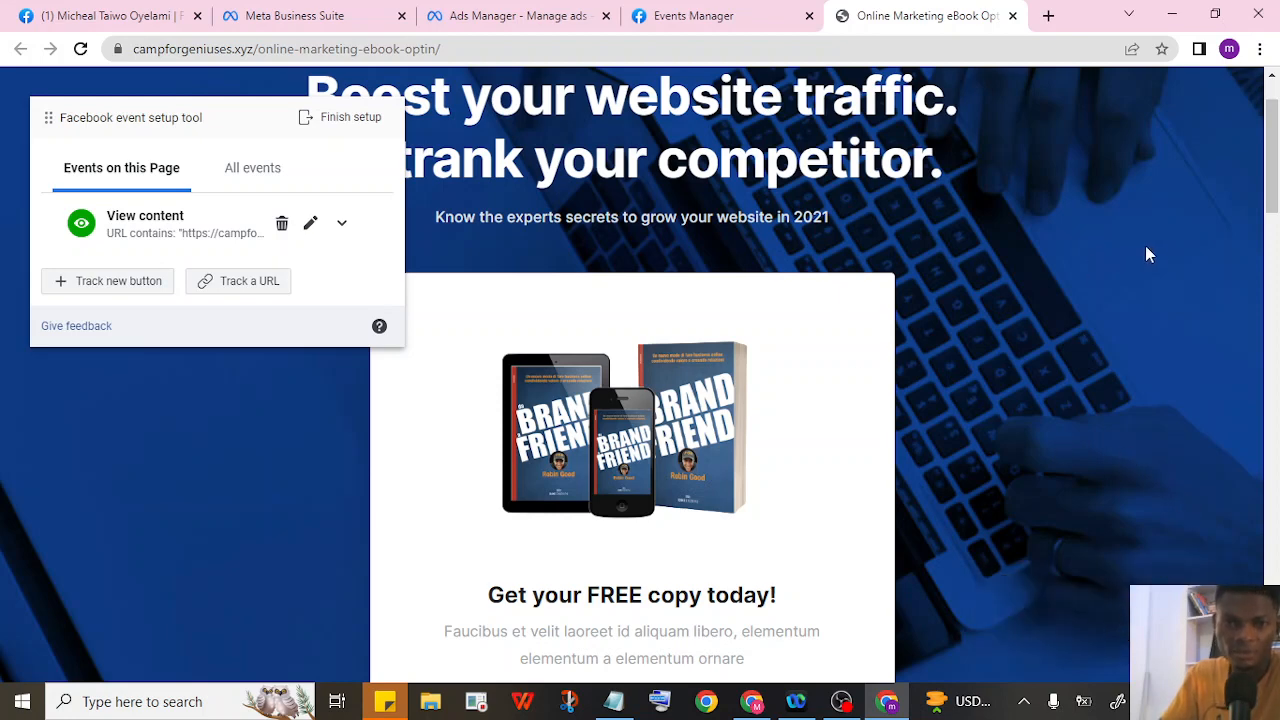
# Track the GET THE BOOK button as a Lead event with Don't include value selected, and confirm the event.
pyautogui.scroll(-6, 894, 374)
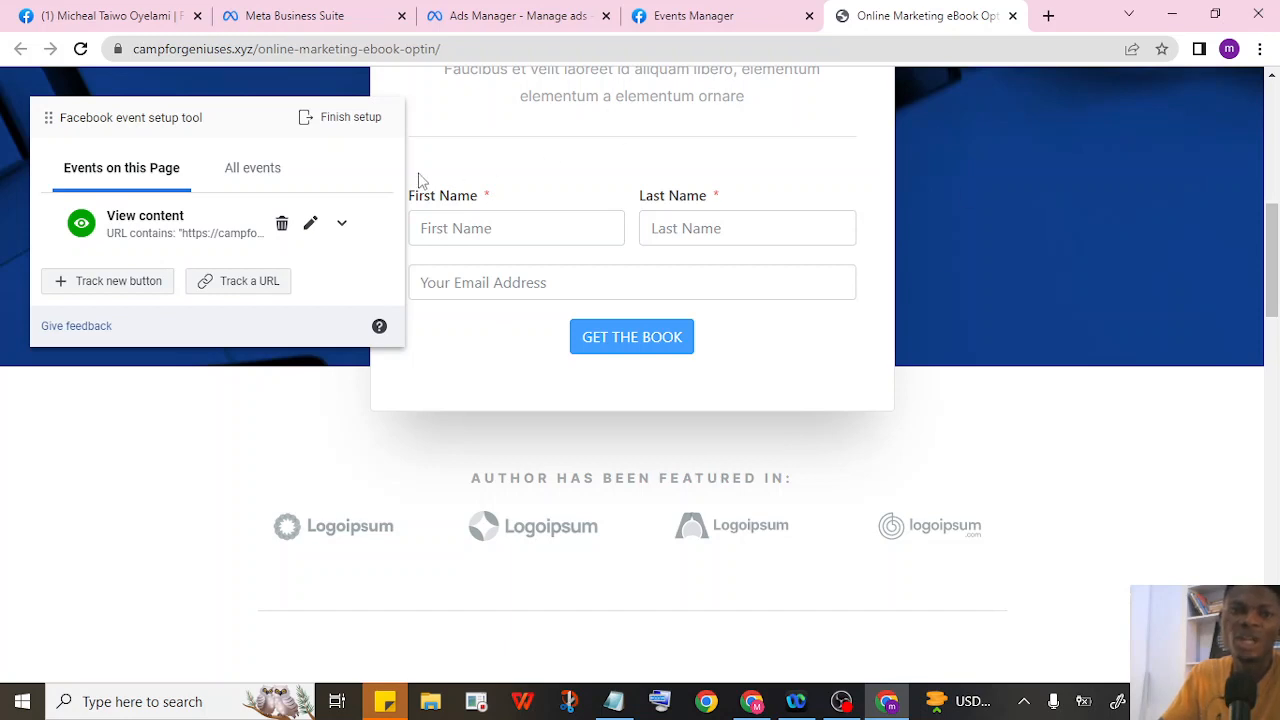
pyautogui.click(116, 283)
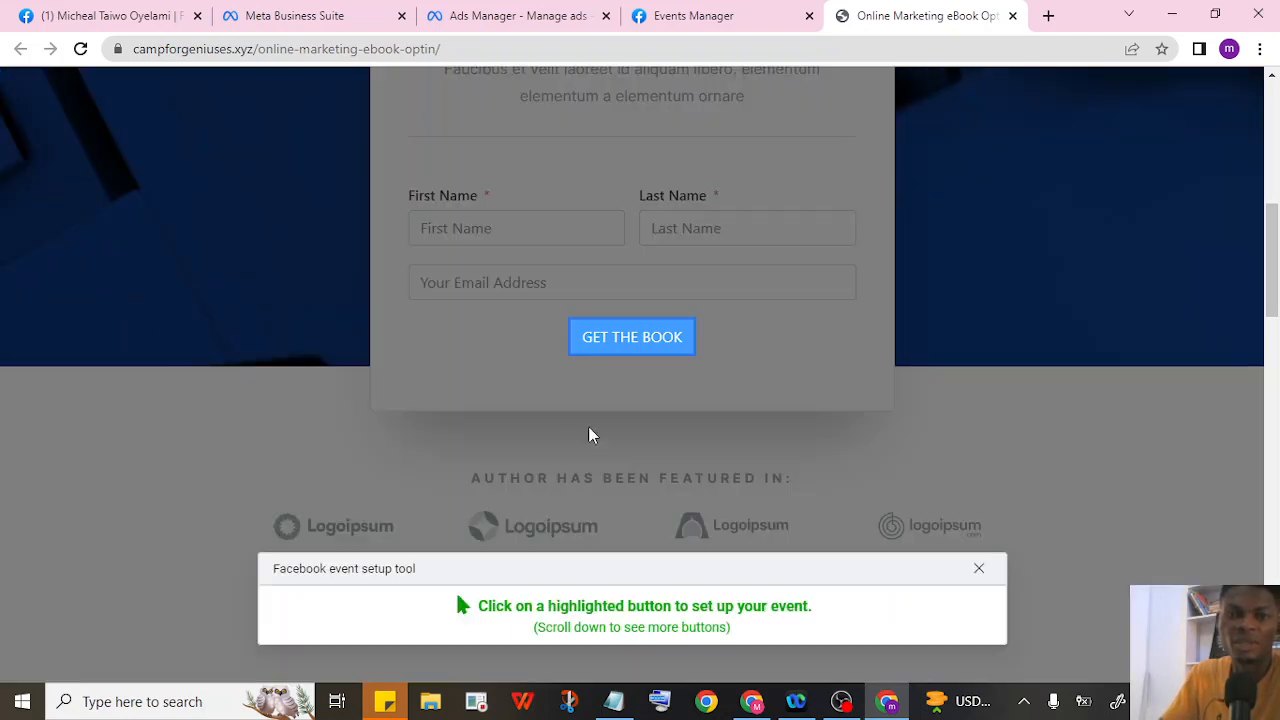
pyautogui.click(648, 342)
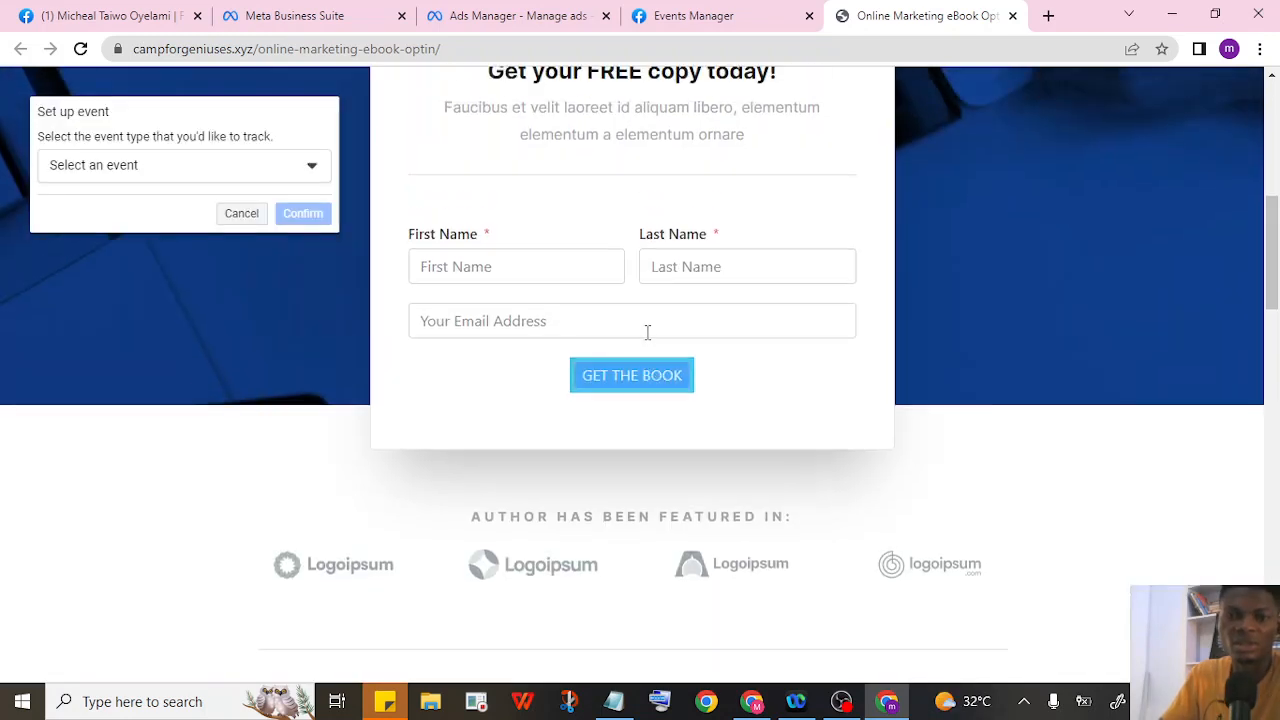
pyautogui.click(157, 174)
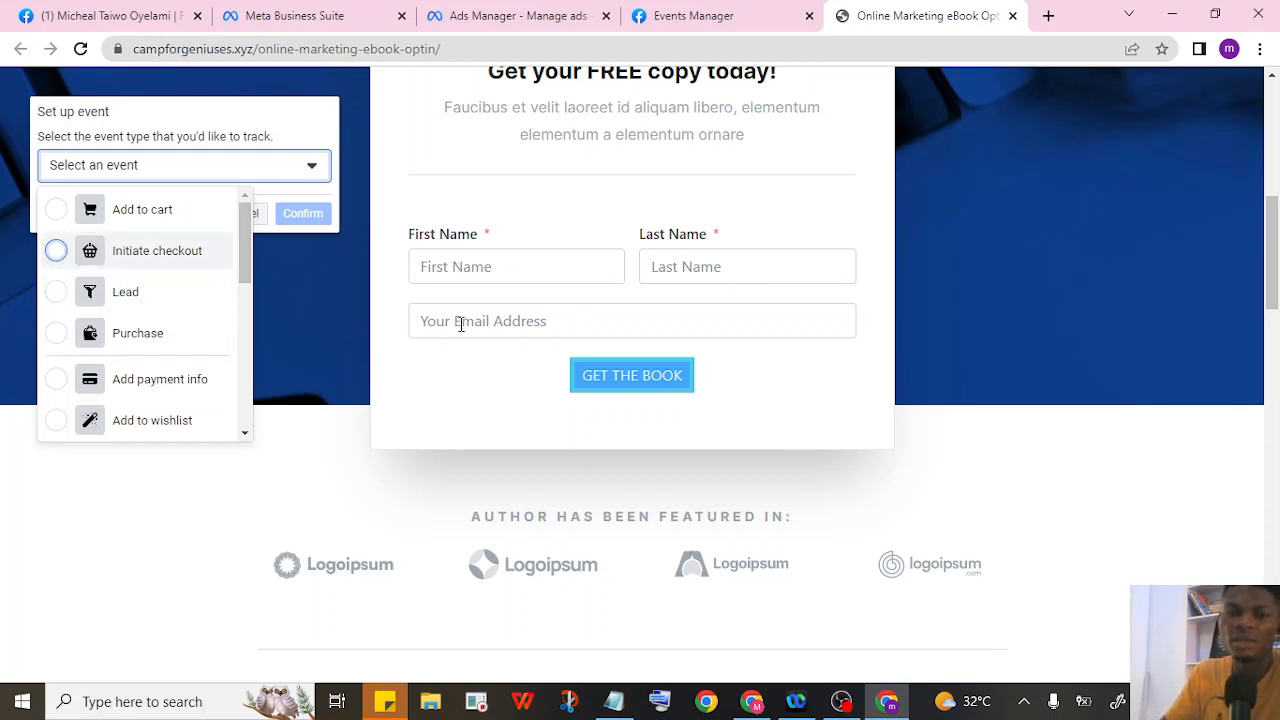
pyautogui.click(57, 291)
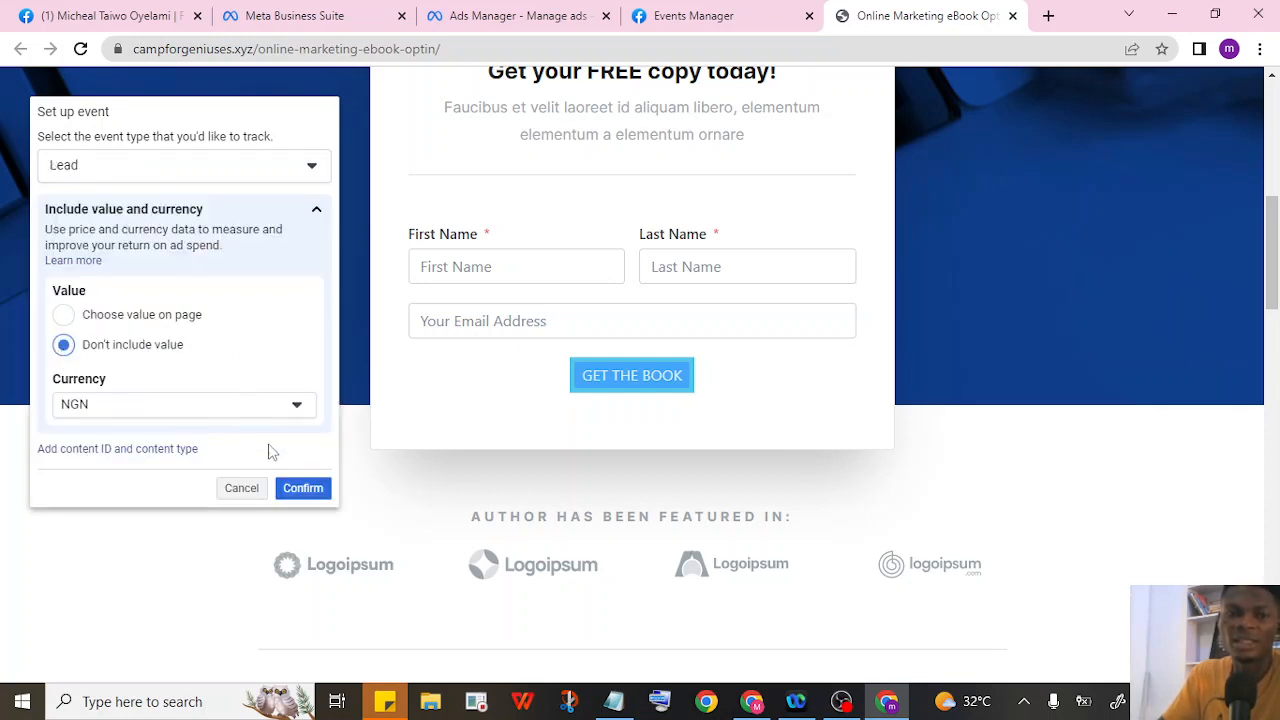
pyautogui.click(308, 489)
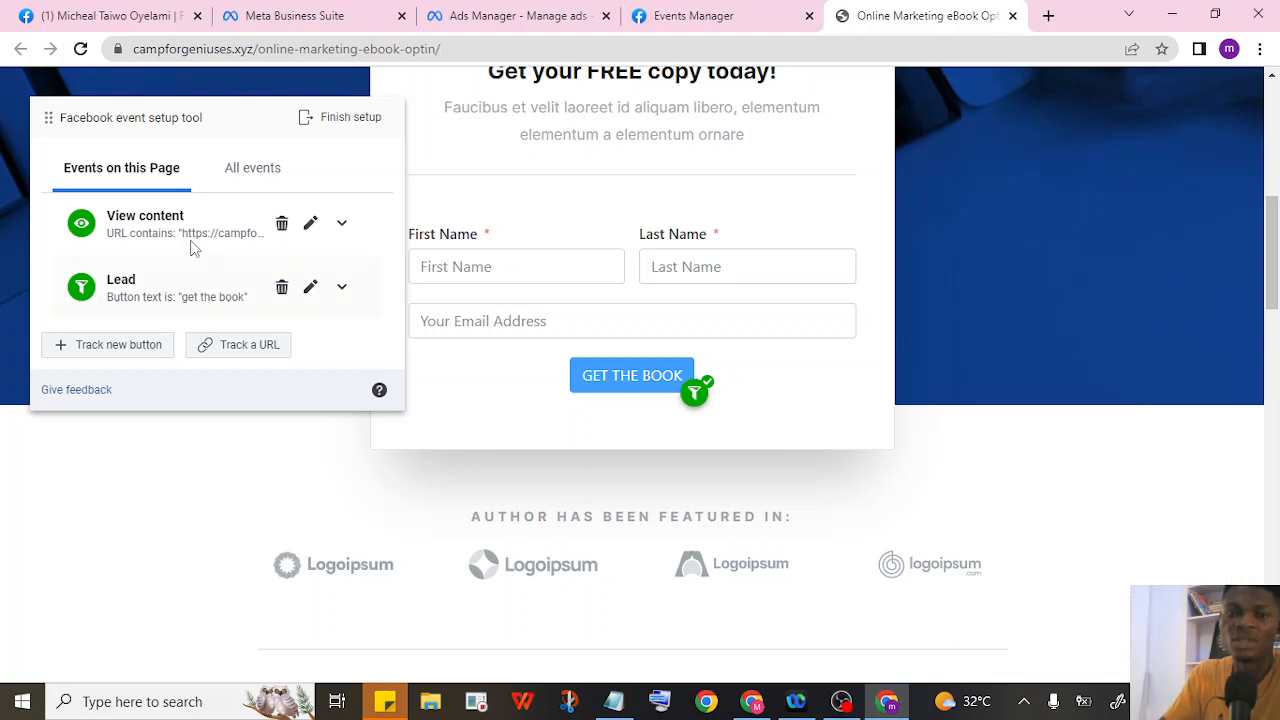
pyautogui.scroll(1, 1060, 280)
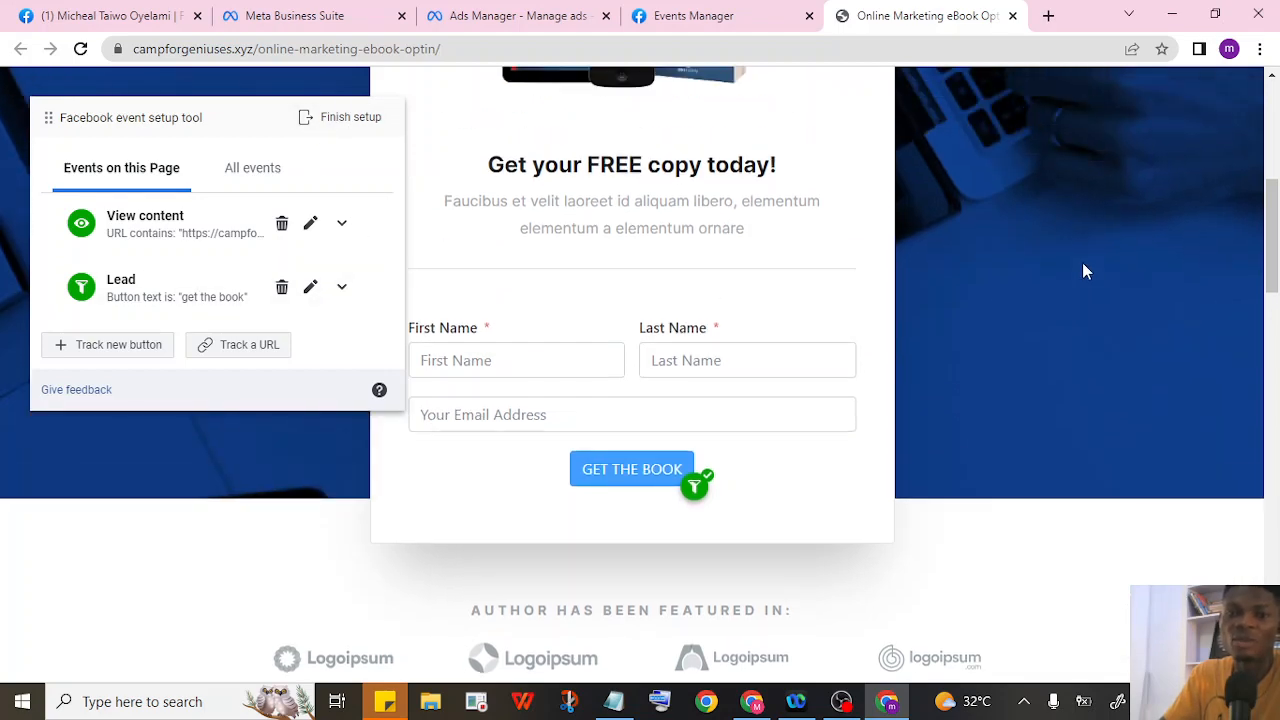
pyautogui.scroll(3, 936, 312)
pyautogui.scroll(-2, 760, 553)
pyautogui.scroll(-1, 760, 553)
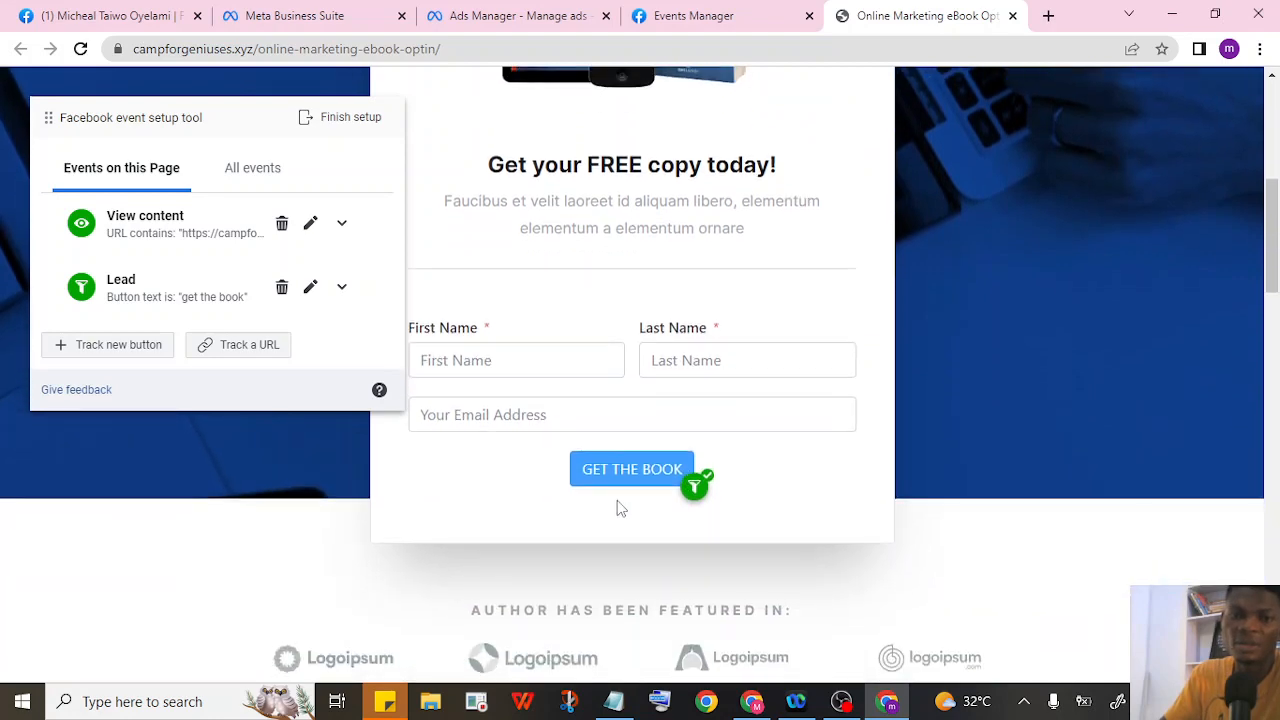
pyautogui.scroll(-1, 843, 486)
pyautogui.scroll(2, 869, 477)
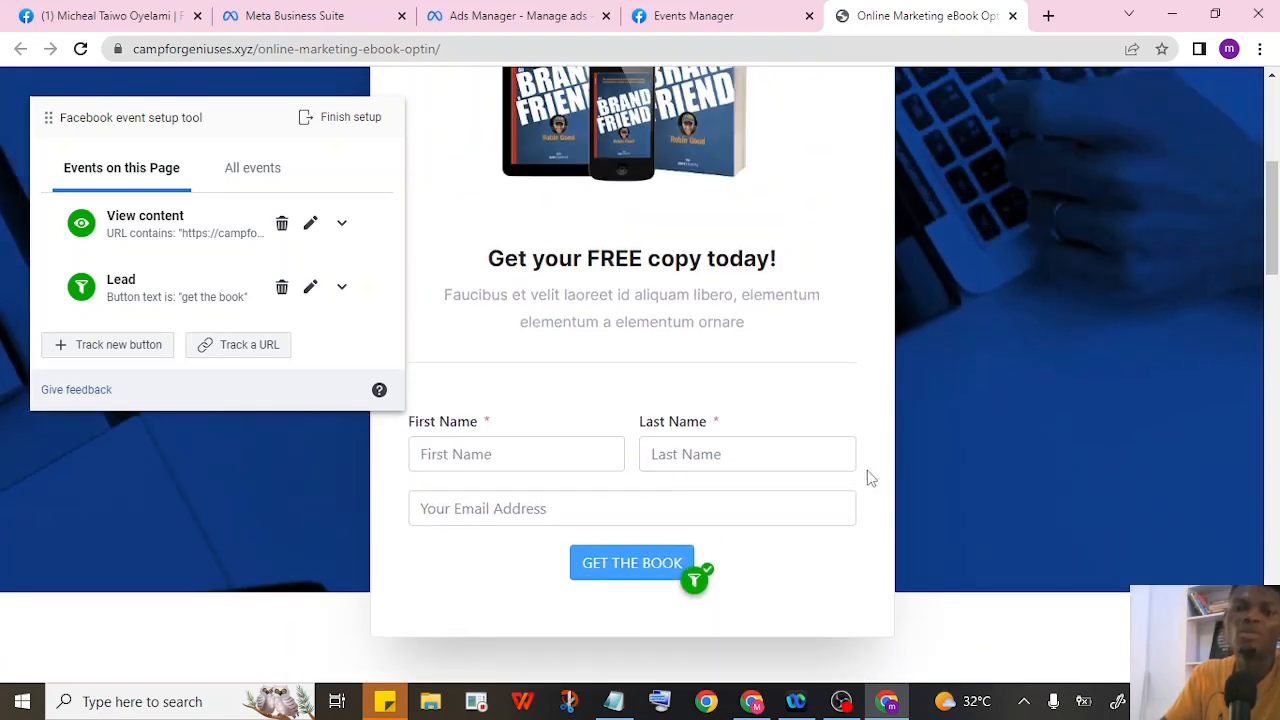
pyautogui.scroll(1, 983, 405)
pyautogui.scroll(-2, 983, 398)
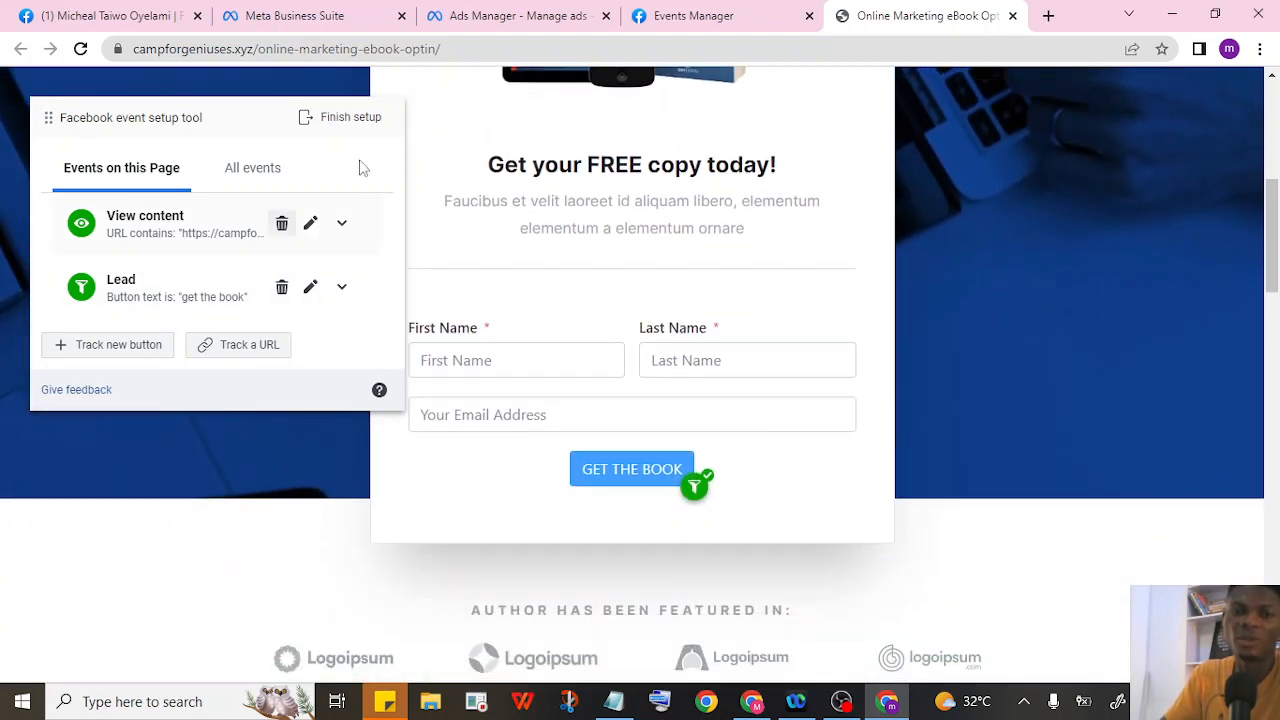
# Finish the event setup with the View content and Lead events, and skip the feedback question with Don't ask me again ticked.
pyautogui.click(349, 118)
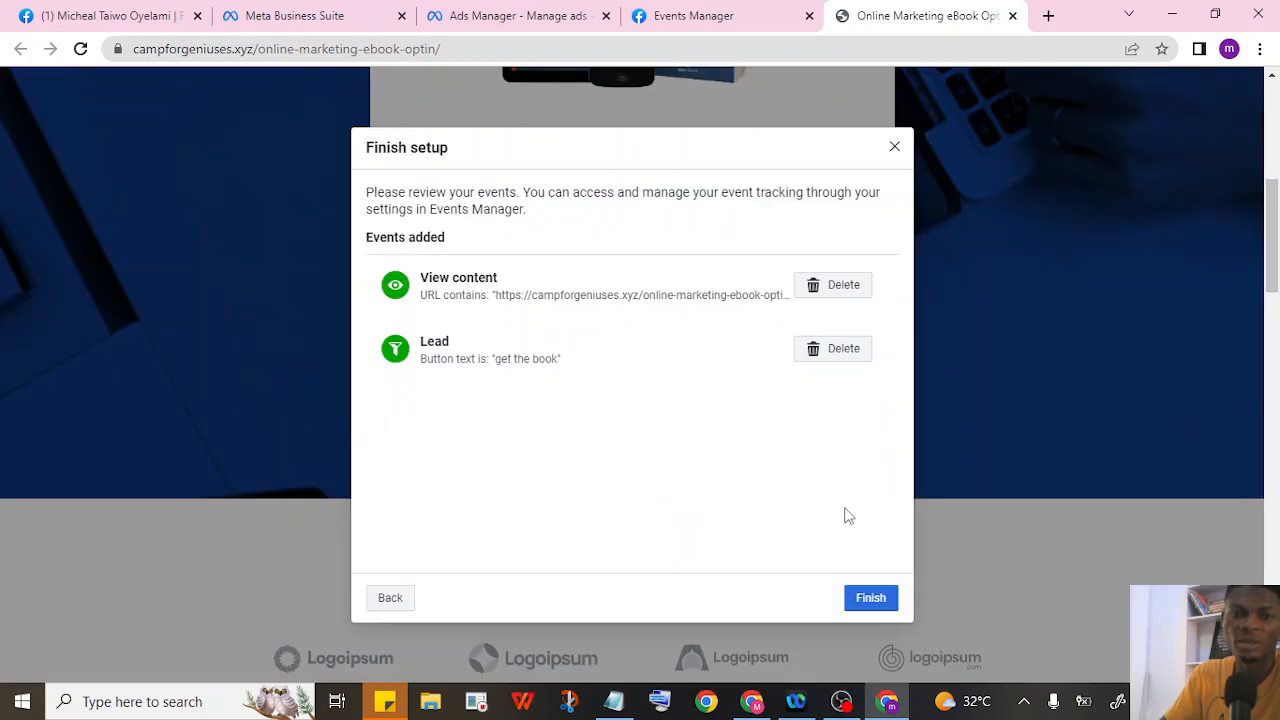
pyautogui.click(871, 600)
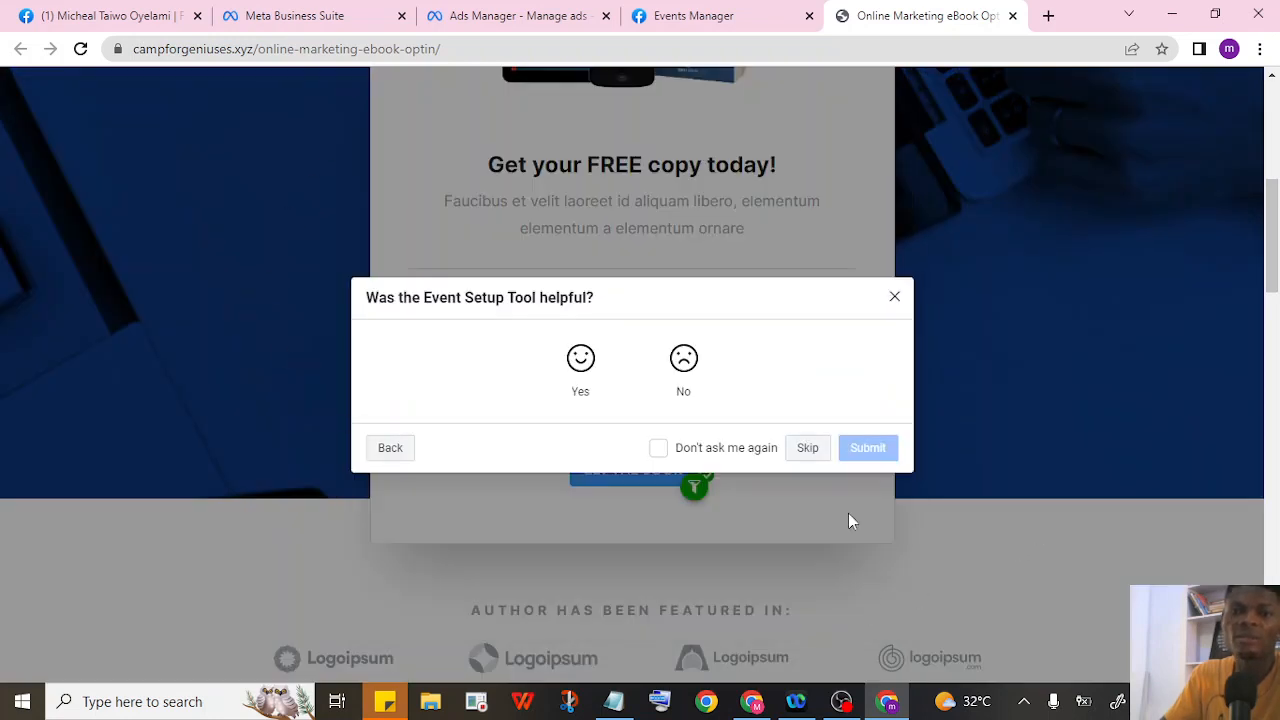
pyautogui.click(658, 448)
pyautogui.click(808, 448)
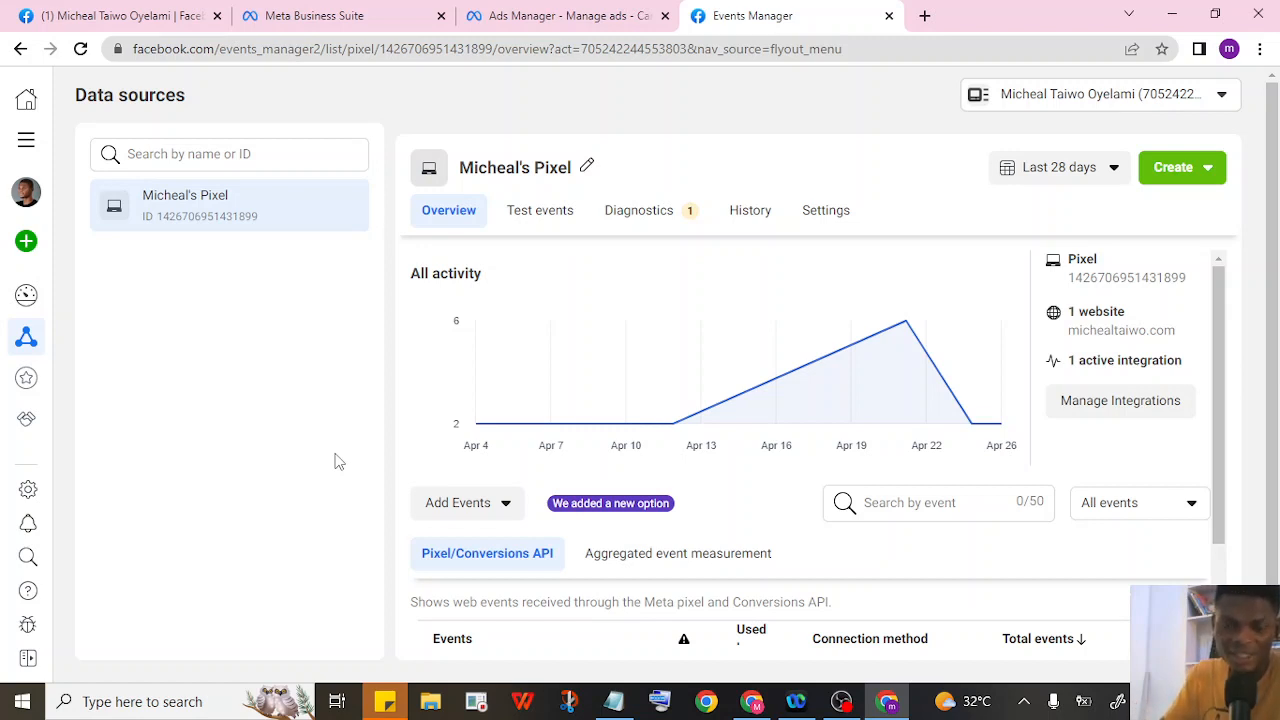
# Switch to the WordPress admin of the opt-in site and open the lead gen flow in CartFlows.
pyautogui.moveTo(750, 703)
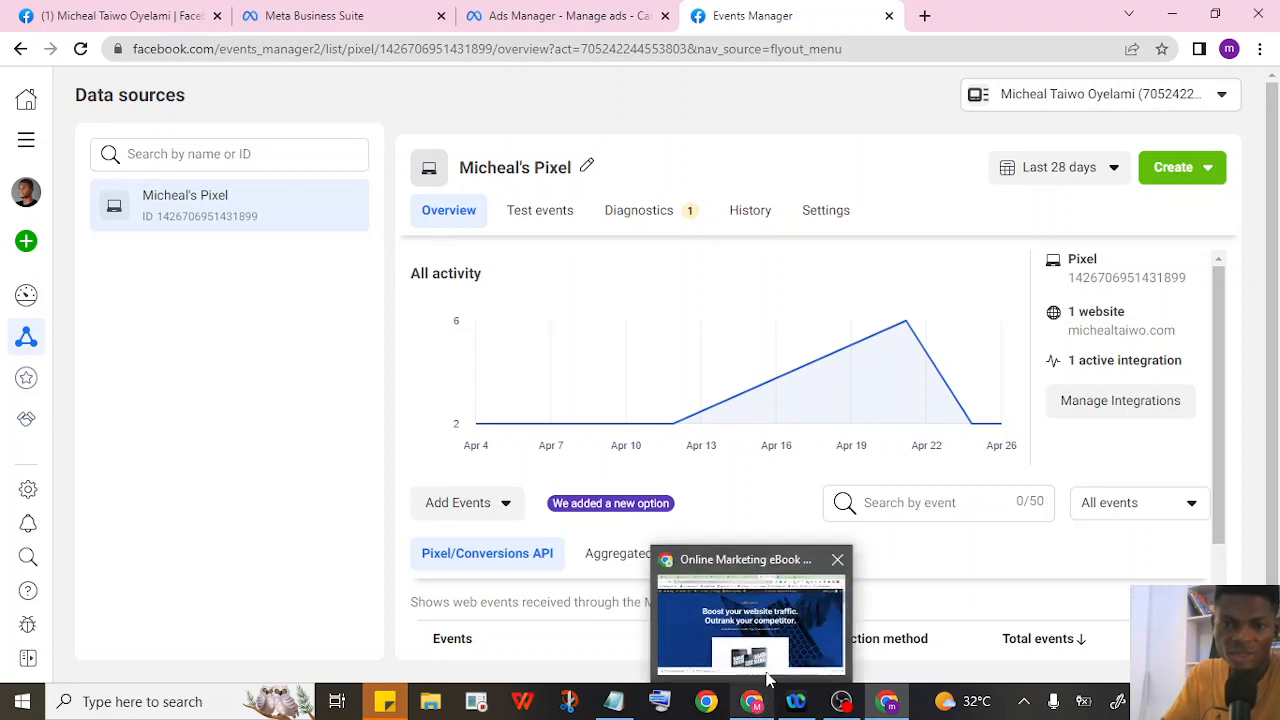
pyautogui.click(751, 620)
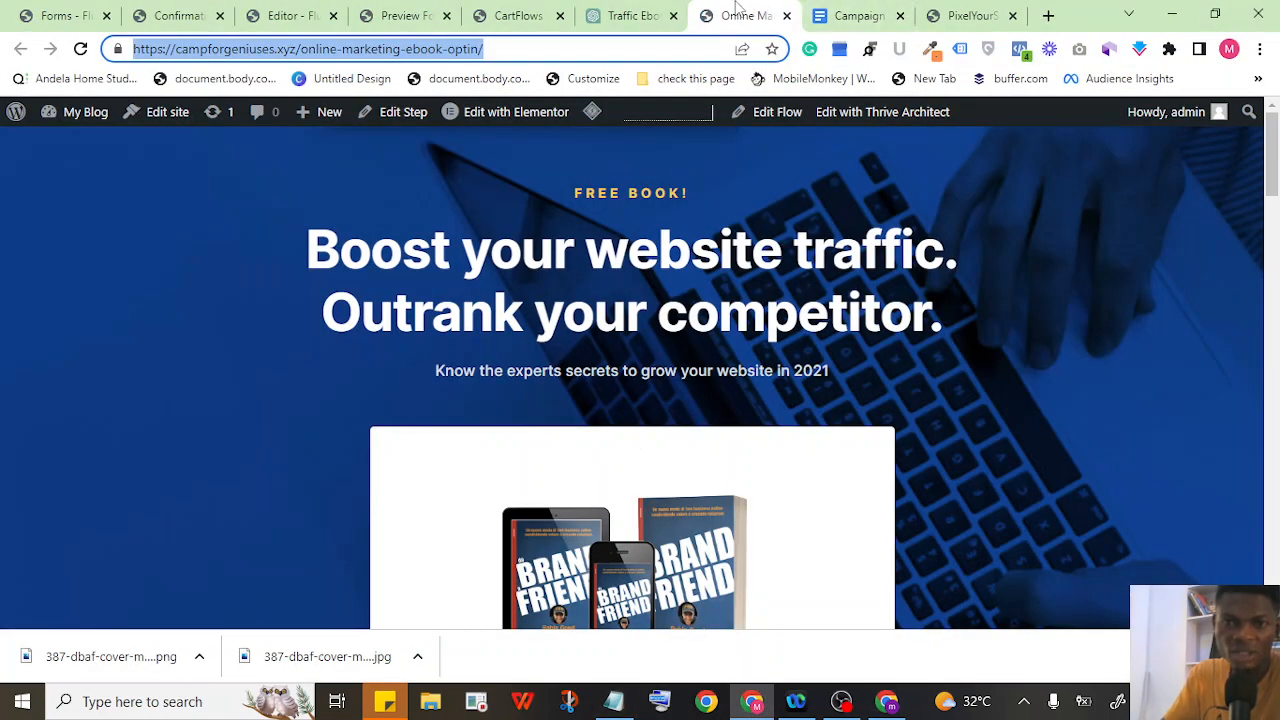
pyautogui.click(968, 14)
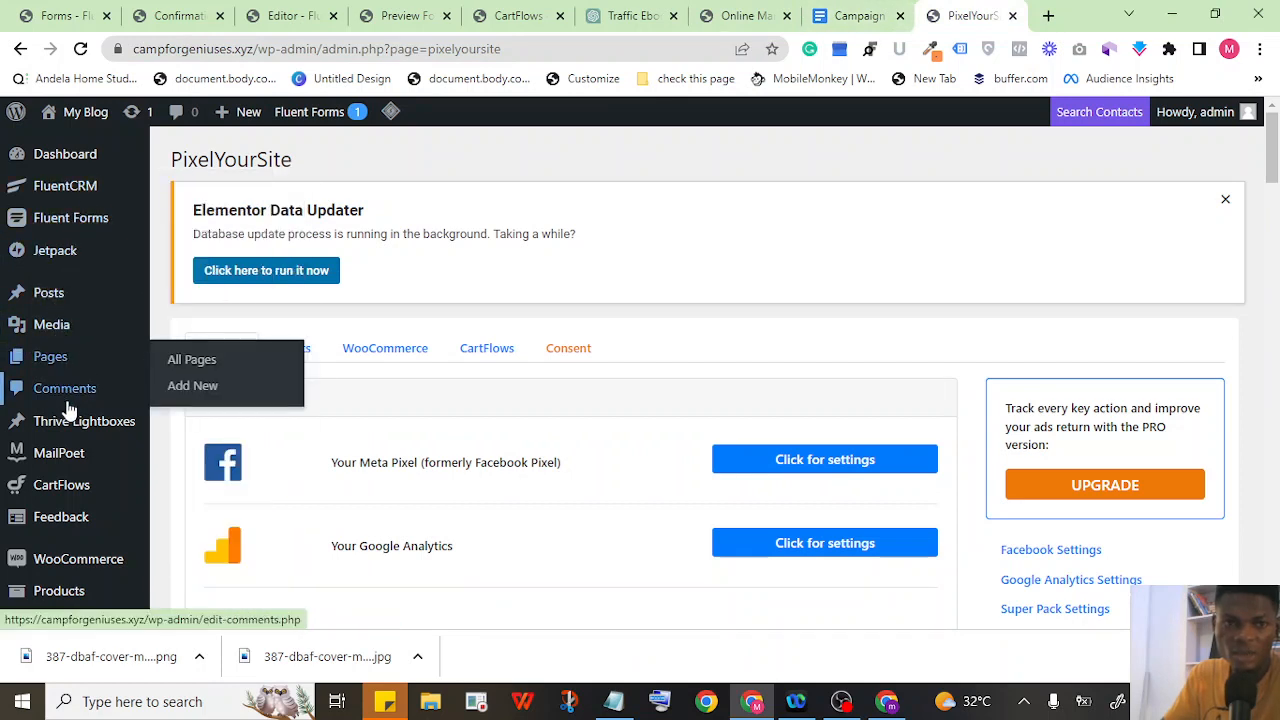
pyautogui.moveTo(82, 494)
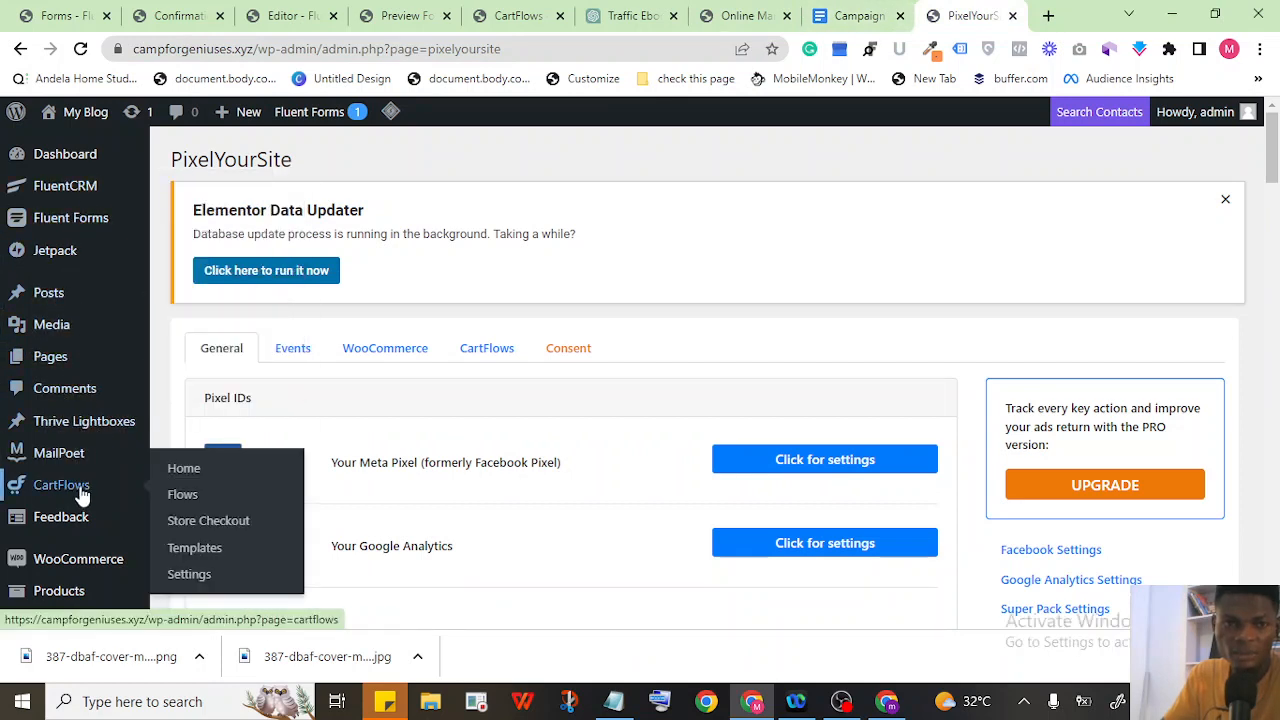
pyautogui.click(188, 503)
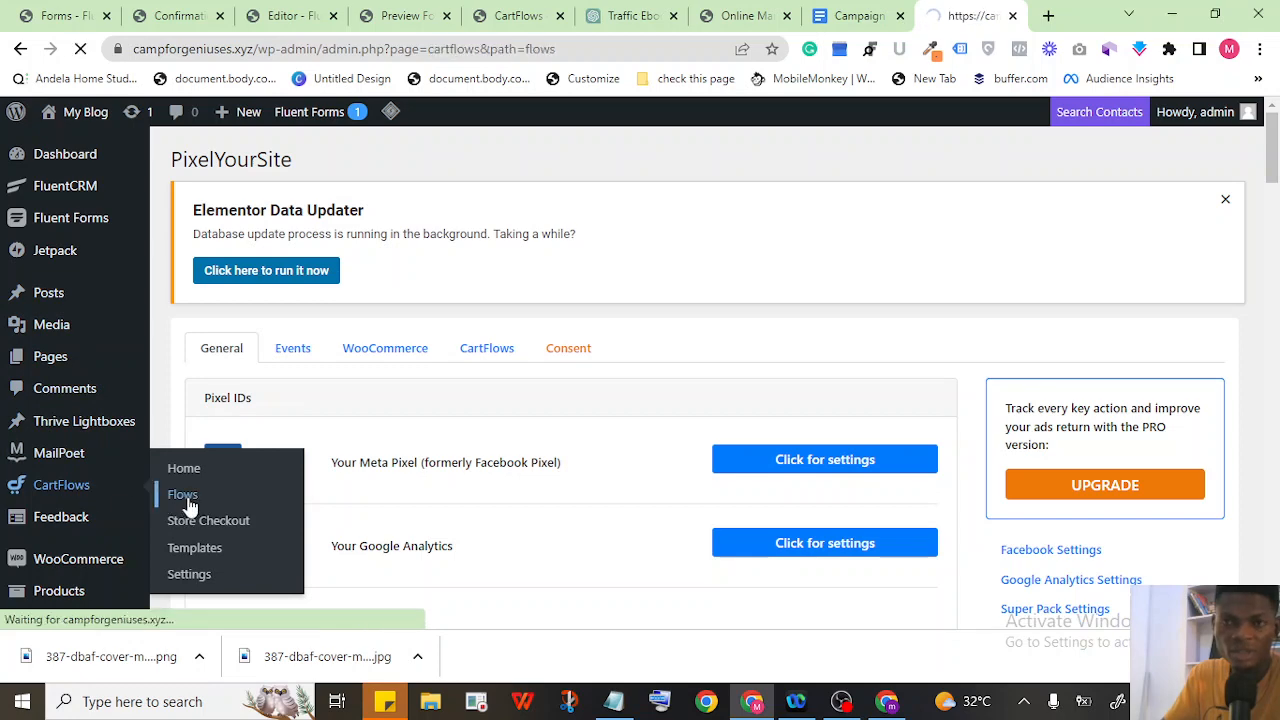
pyautogui.scroll(-4, 199, 412)
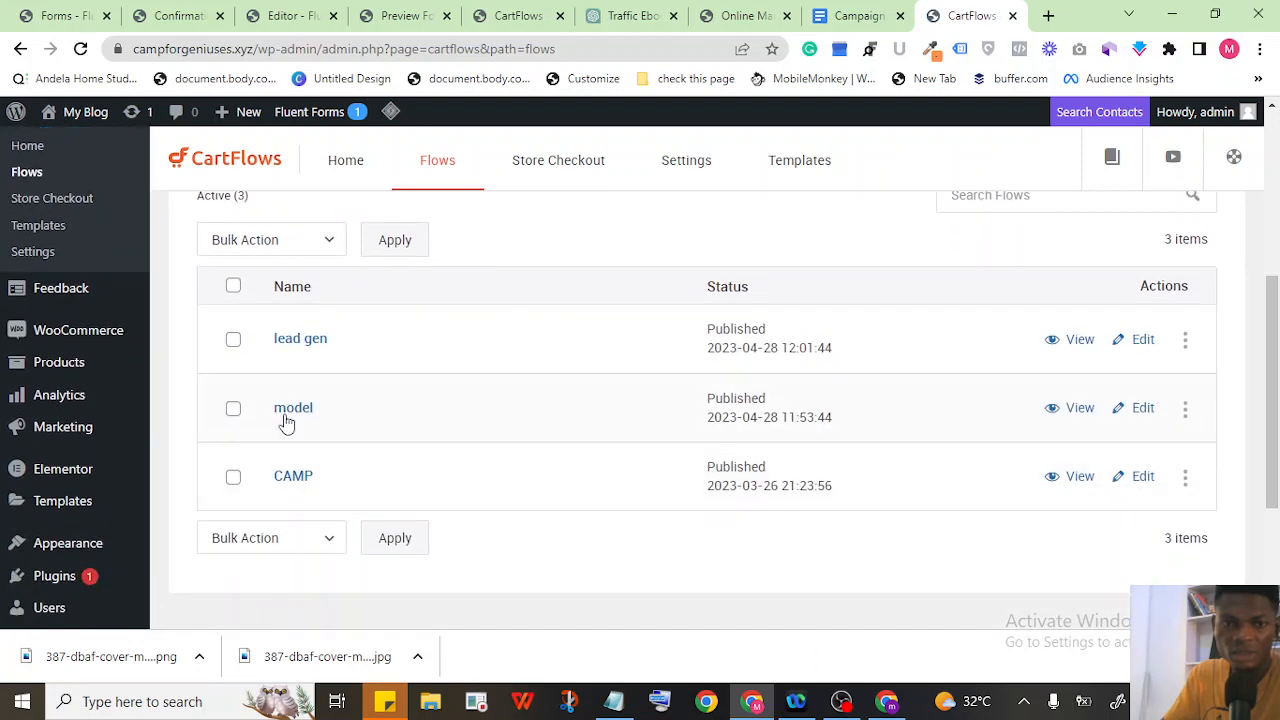
pyautogui.click(299, 340)
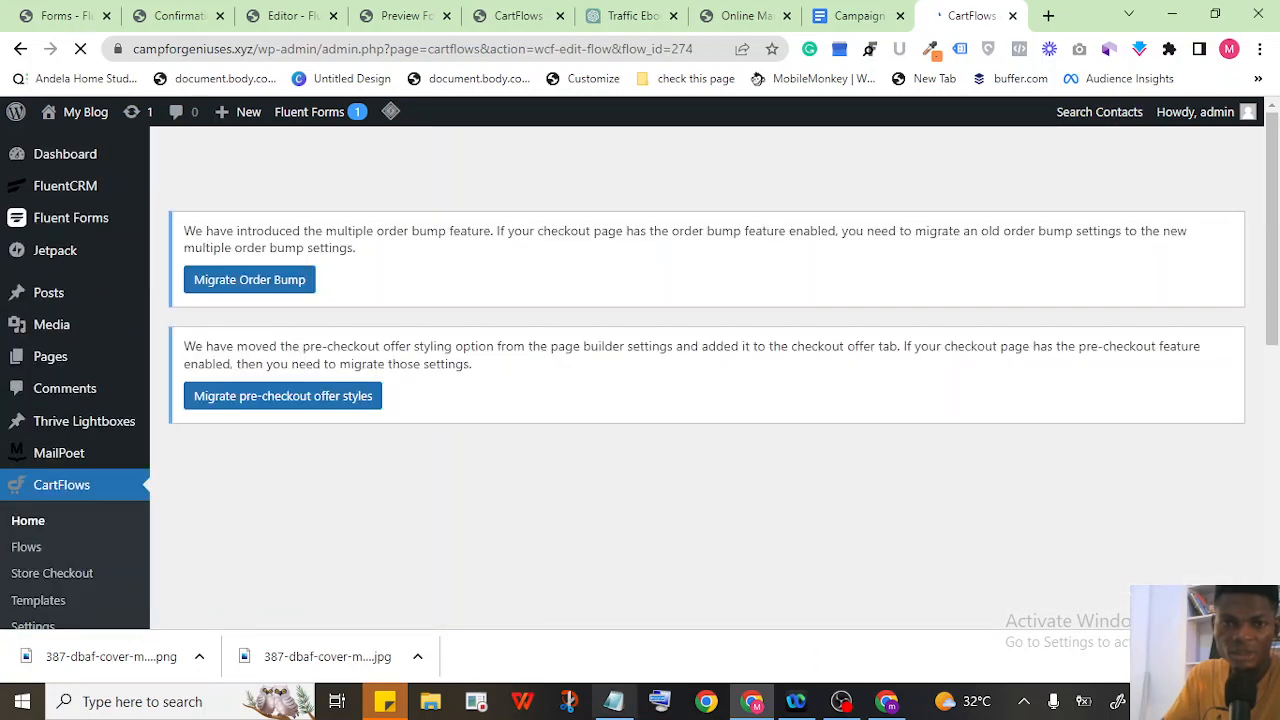
# View the Online Marketing eBook Thank You step's page and copy its full URL.
pyautogui.scroll(-2, 175, 340)
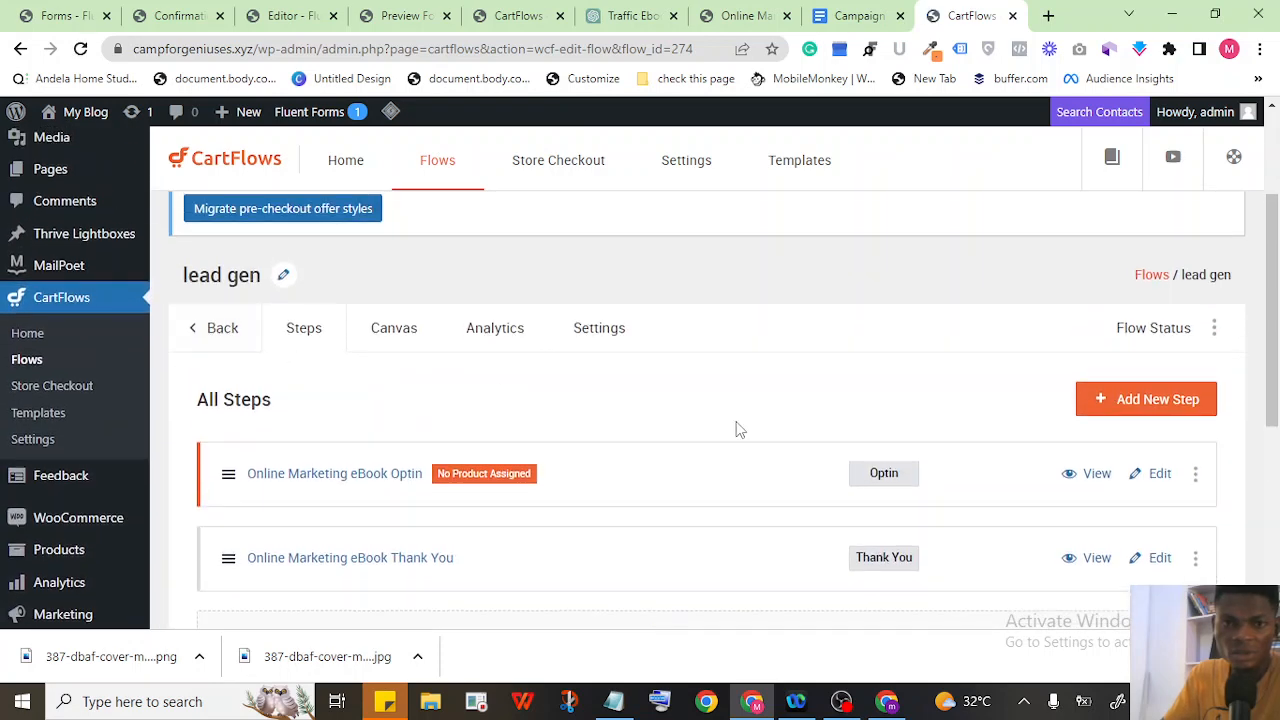
pyautogui.click(1070, 560)
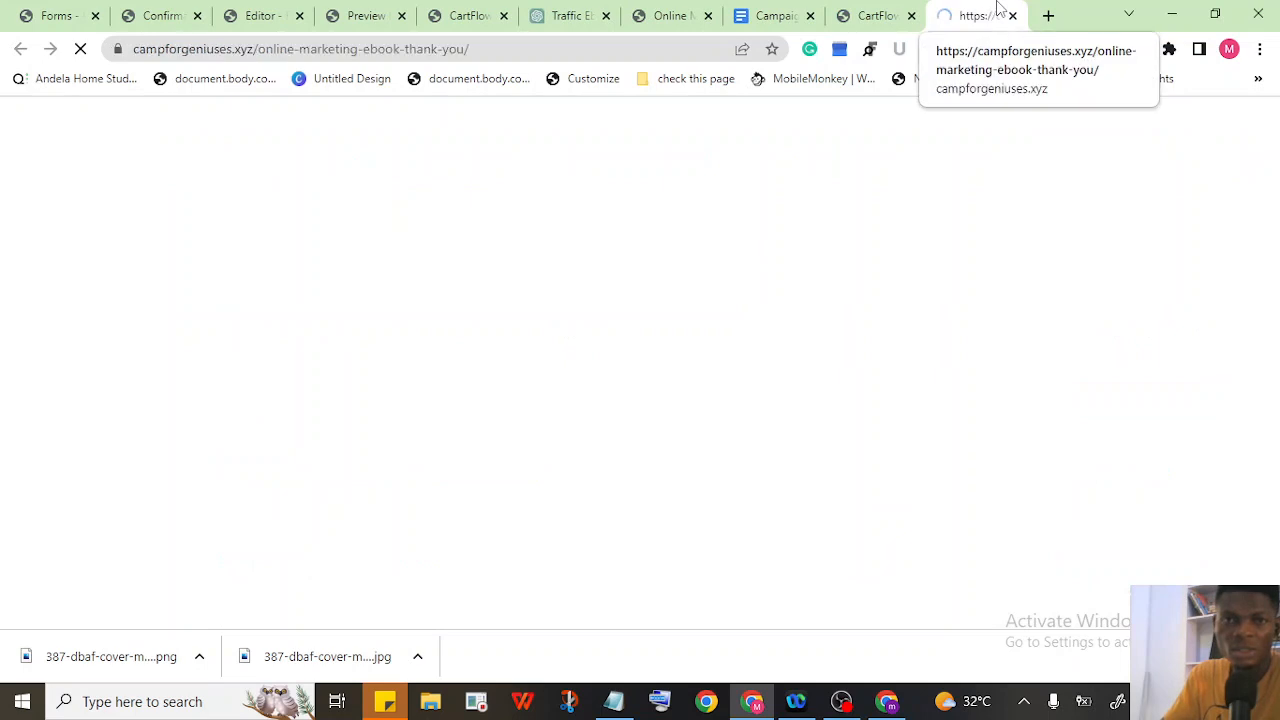
pyautogui.click(509, 49)
pyautogui.click(523, 49)
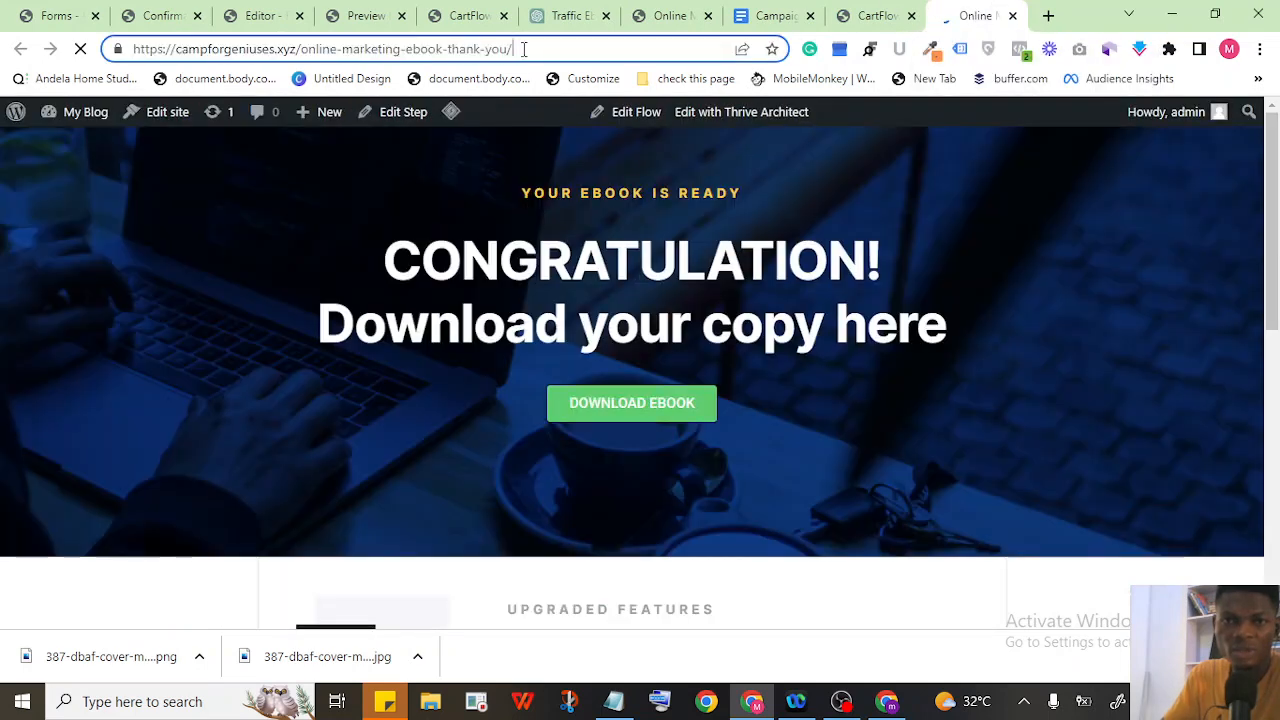
pyautogui.moveTo(523, 49); pyautogui.dragTo(135, 50)
pyautogui.rightClick(224, 56)
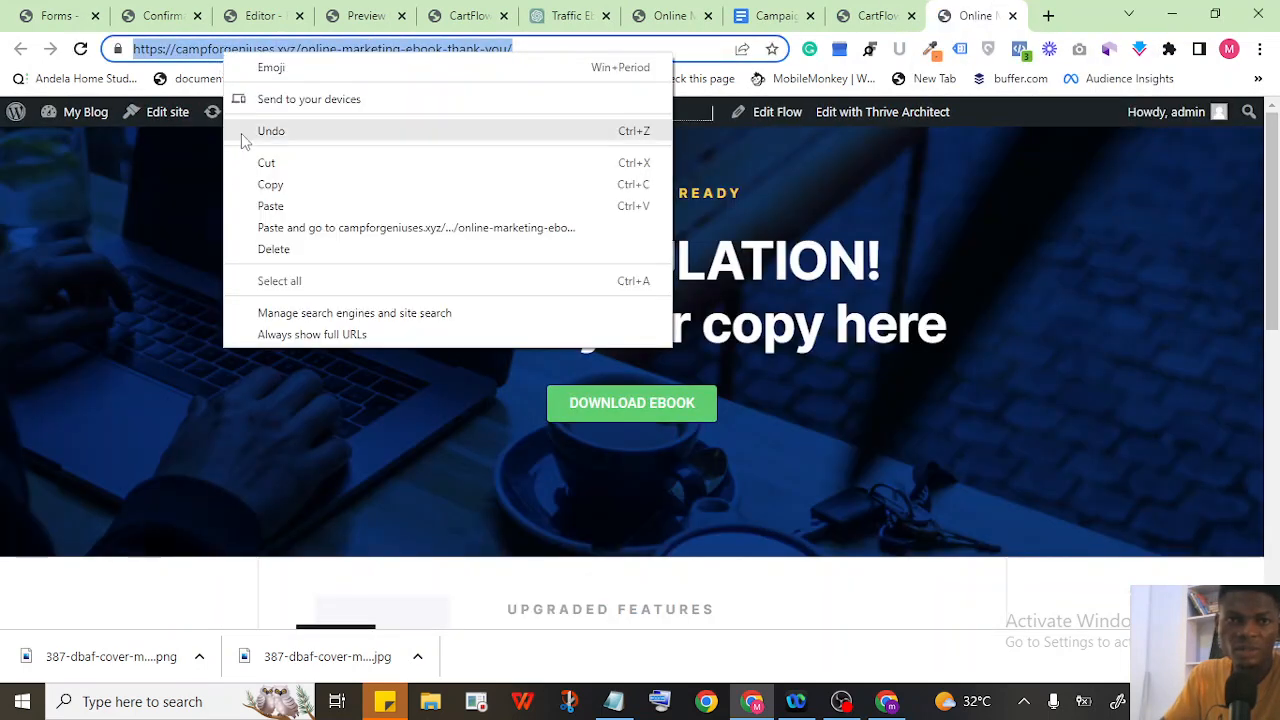
pyautogui.click(272, 185)
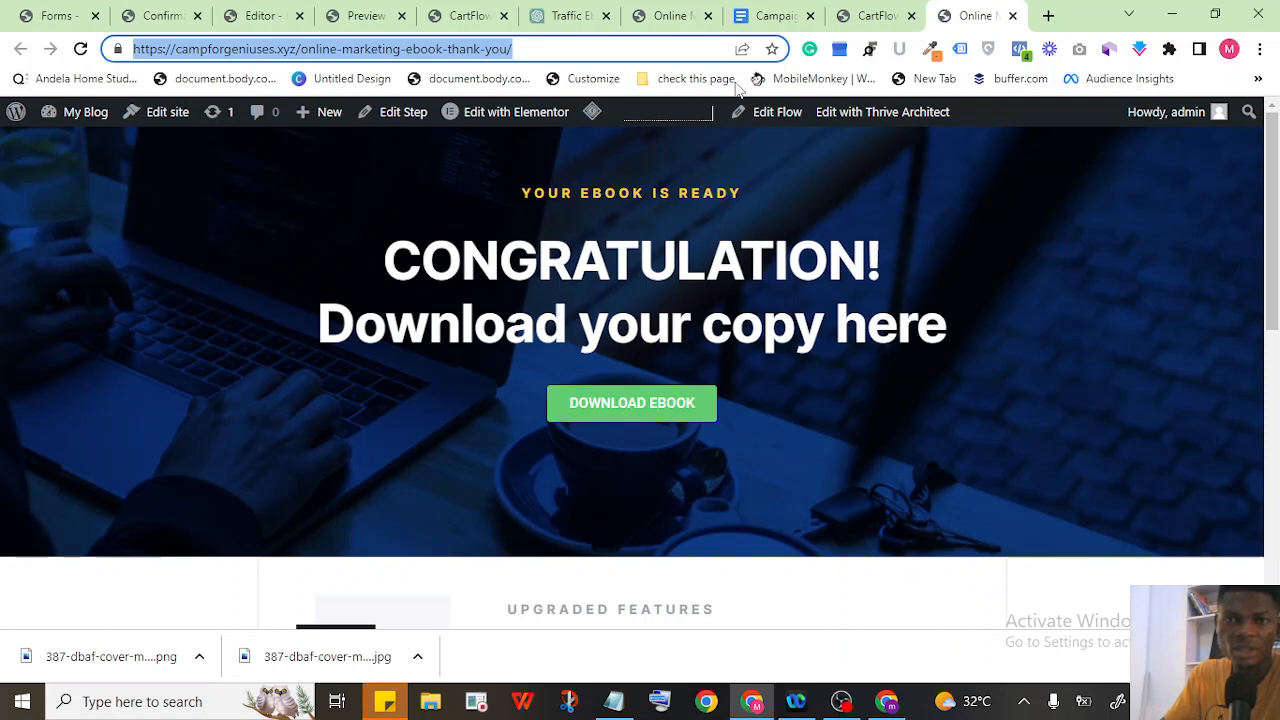
# Switch back to Events Manager, start the event setup tool, and open the website with the copied thank-you page address as Website URL.
pyautogui.click(884, 703)
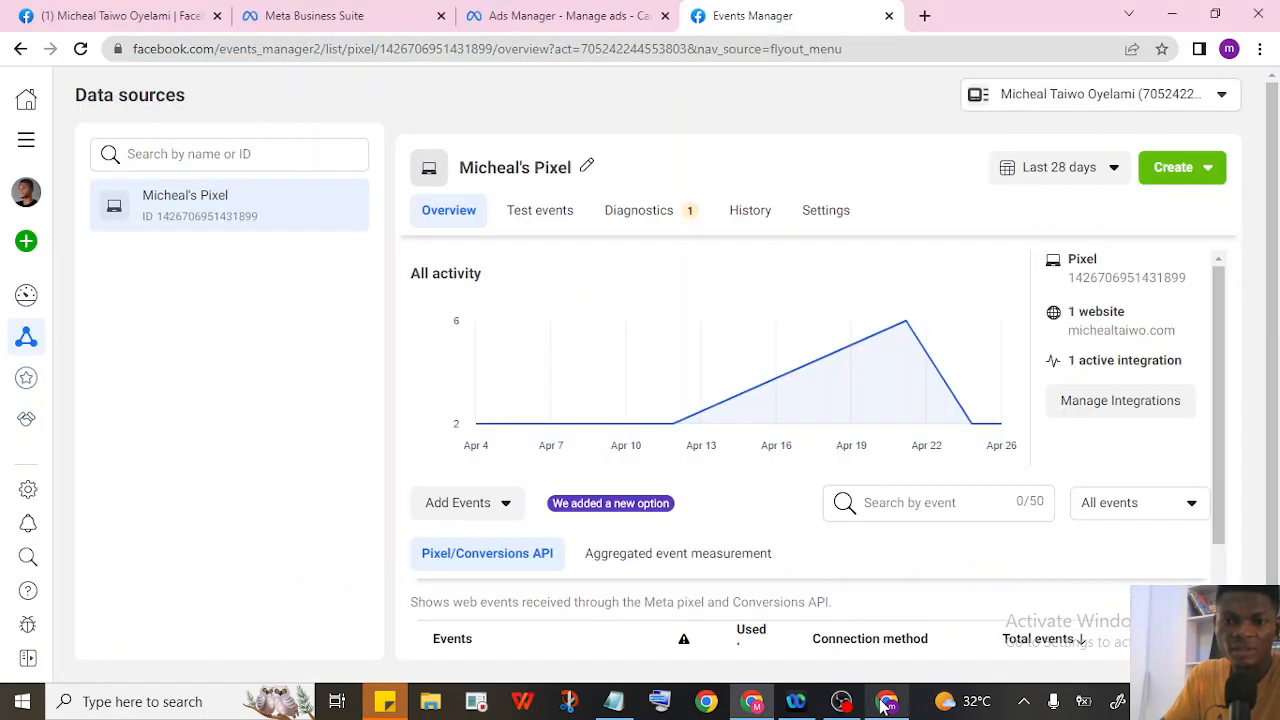
pyautogui.click(503, 507)
pyautogui.click(523, 376)
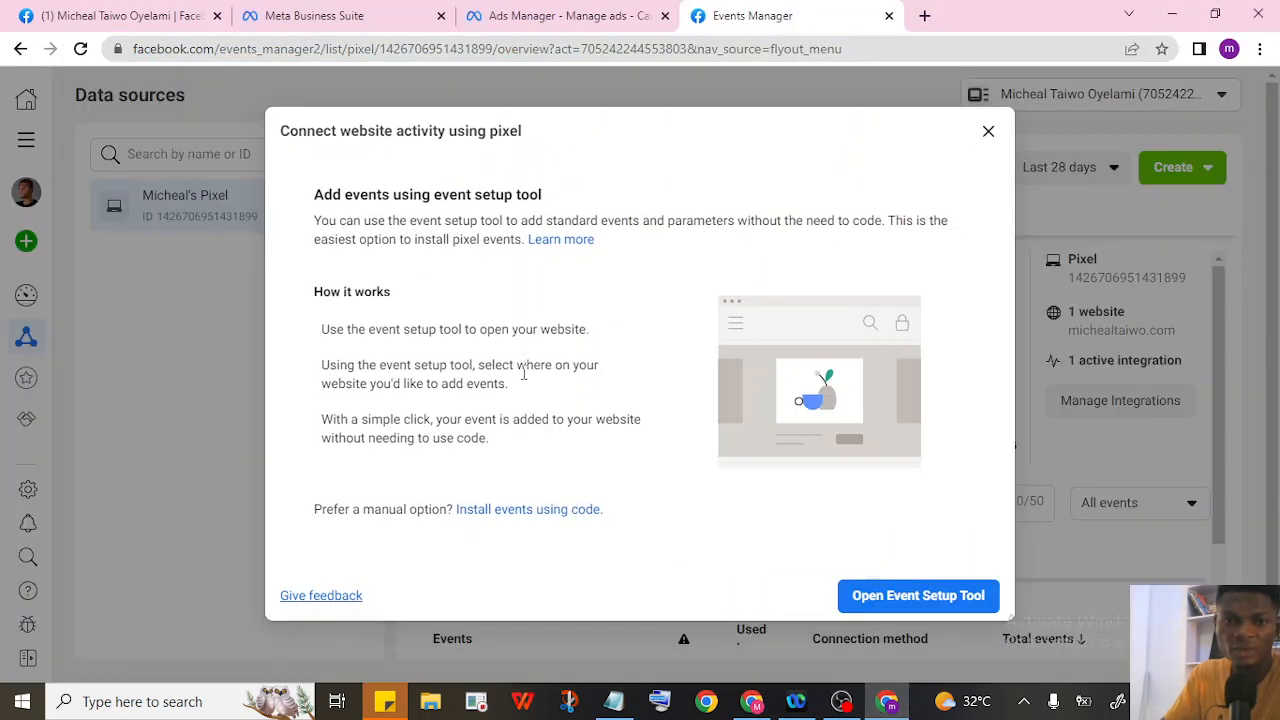
pyautogui.click(918, 596)
pyautogui.rightClick(451, 390)
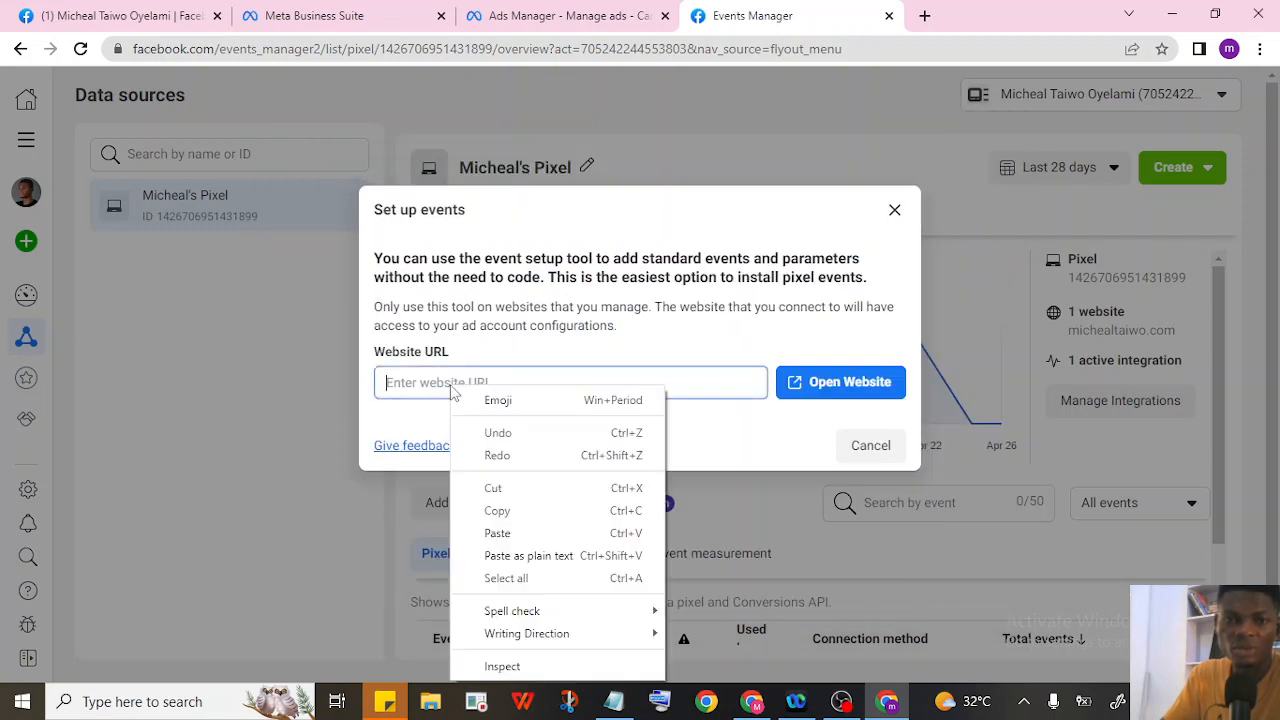
pyautogui.click(497, 533)
pyautogui.click(854, 394)
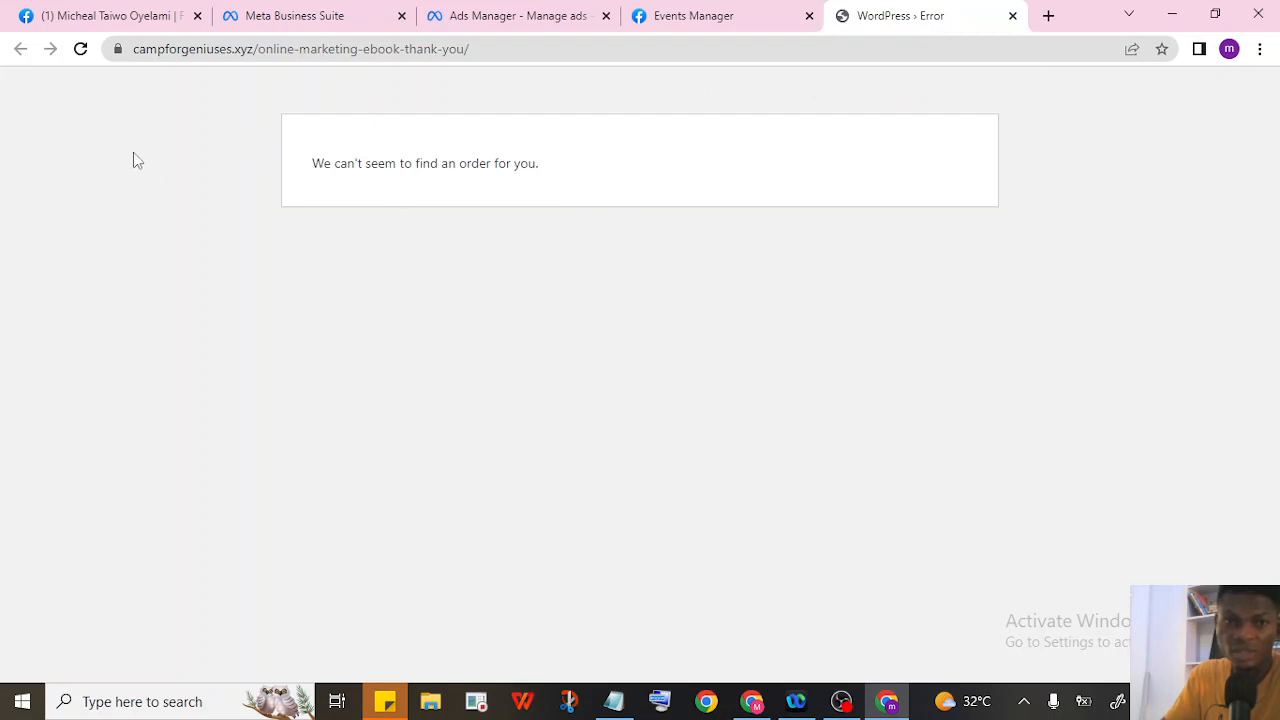
# Try reloading the thank-you page and reopening it from the Set up events dialog, closing the page after each attempt.
pyautogui.click(81, 50)
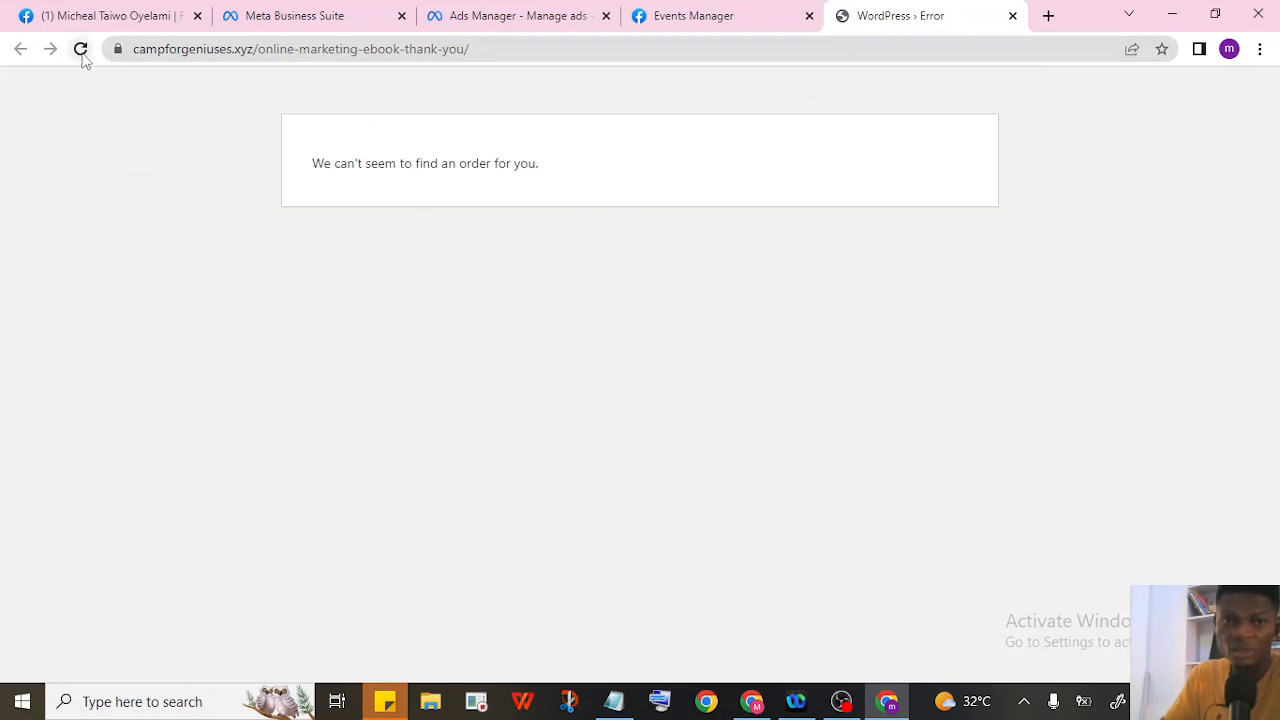
pyautogui.click(81, 52)
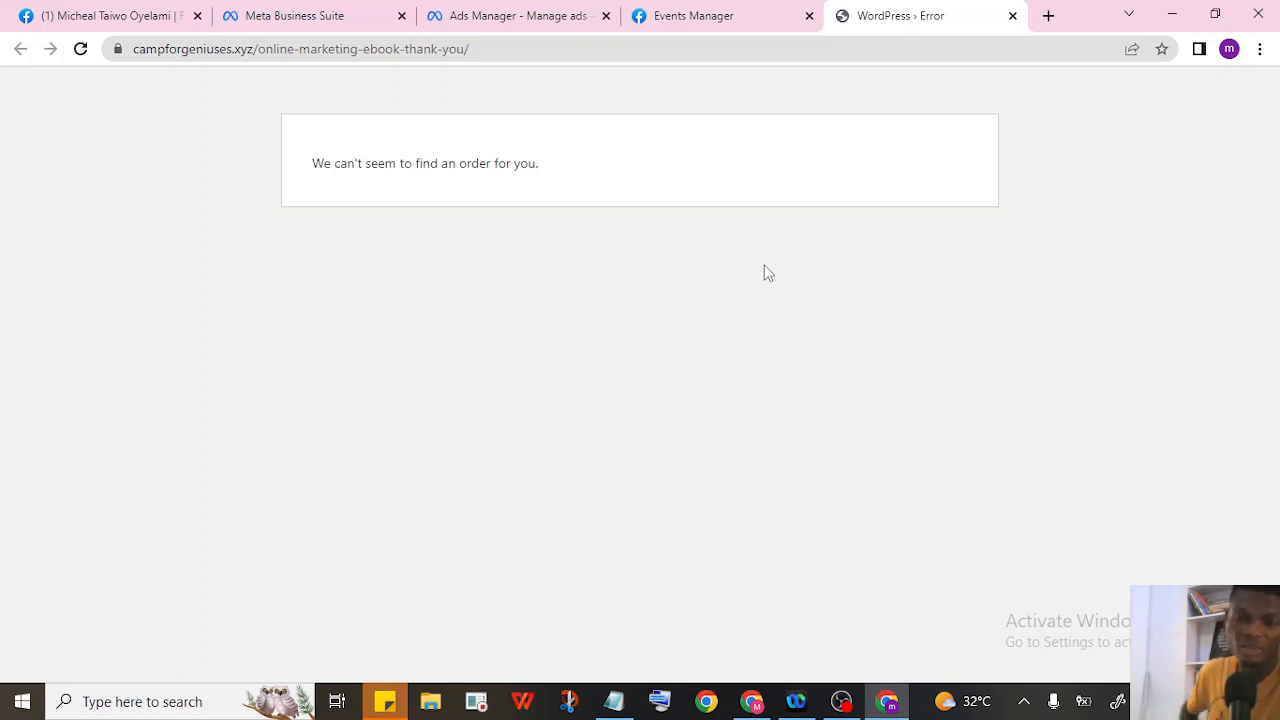
pyautogui.hotkey('ctrl', 'w')
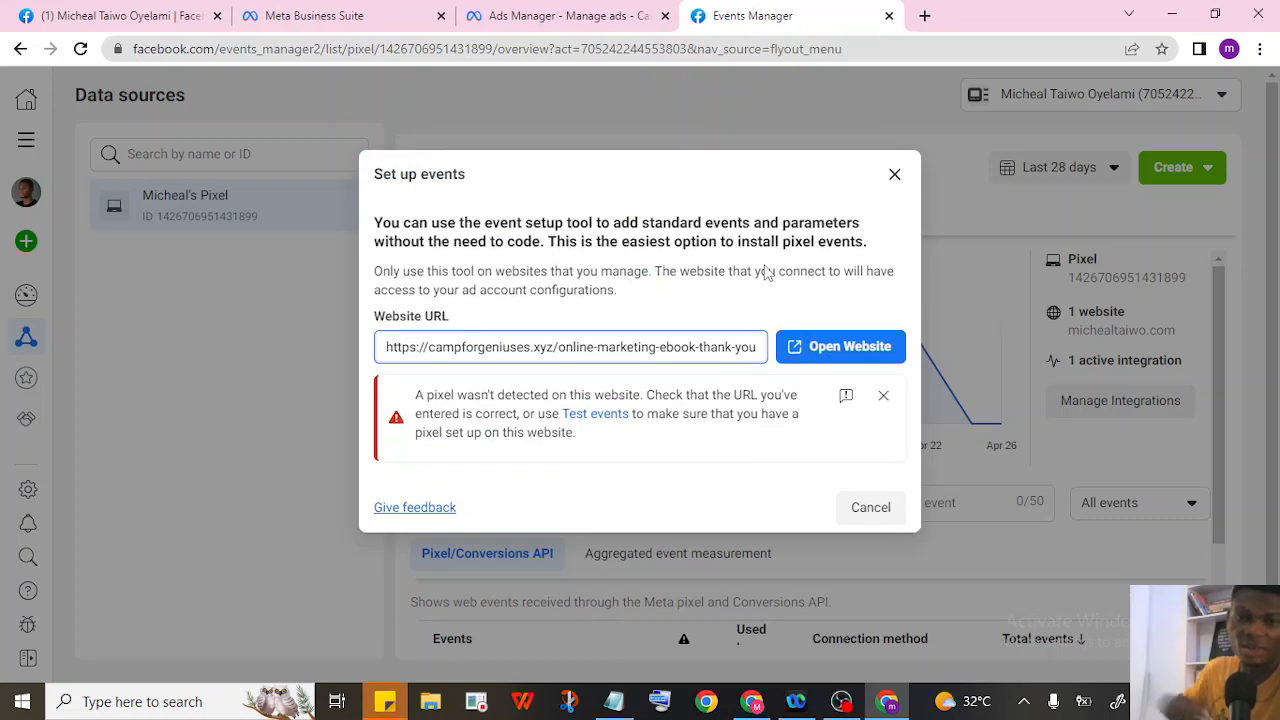
pyautogui.click(883, 395)
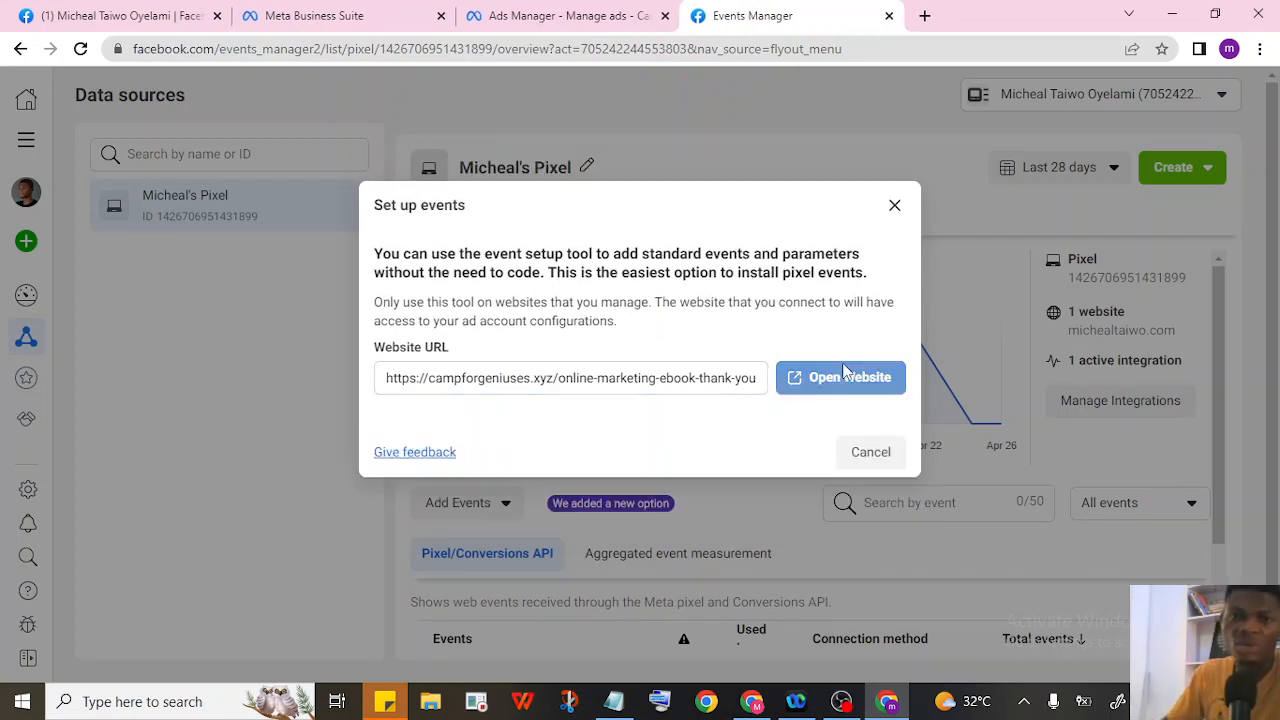
pyautogui.click(843, 374)
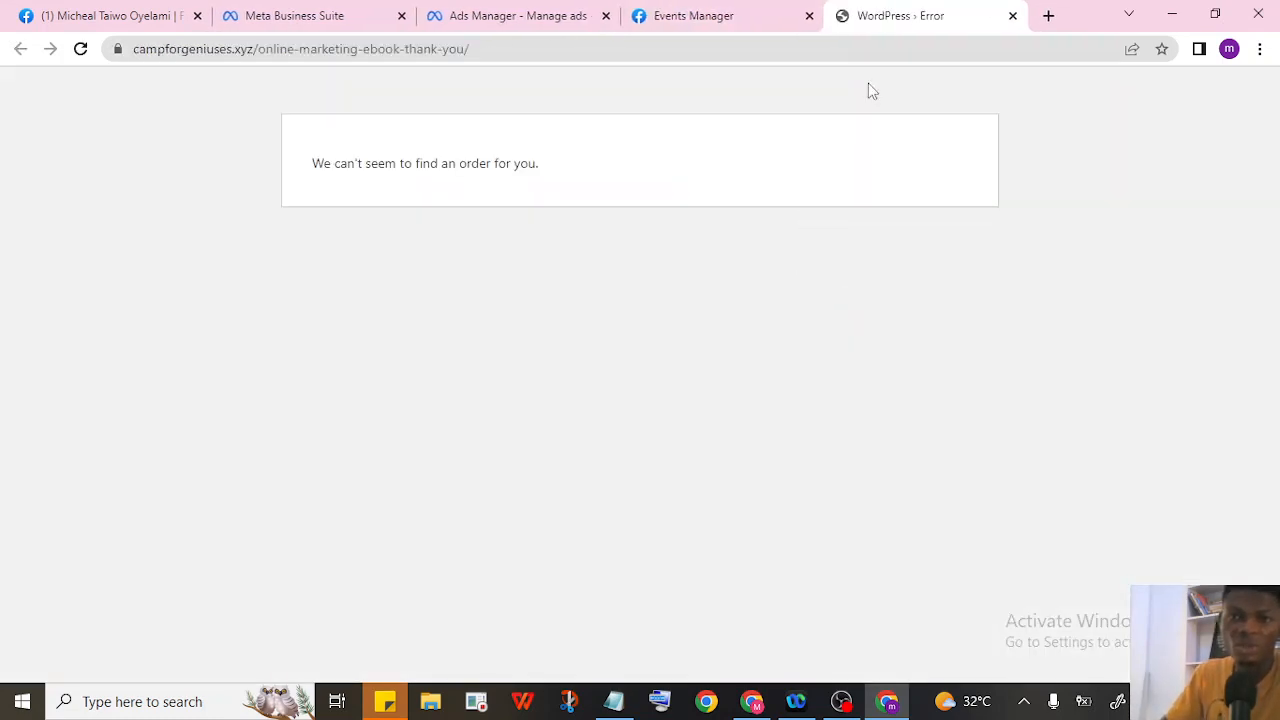
pyautogui.click(1012, 15)
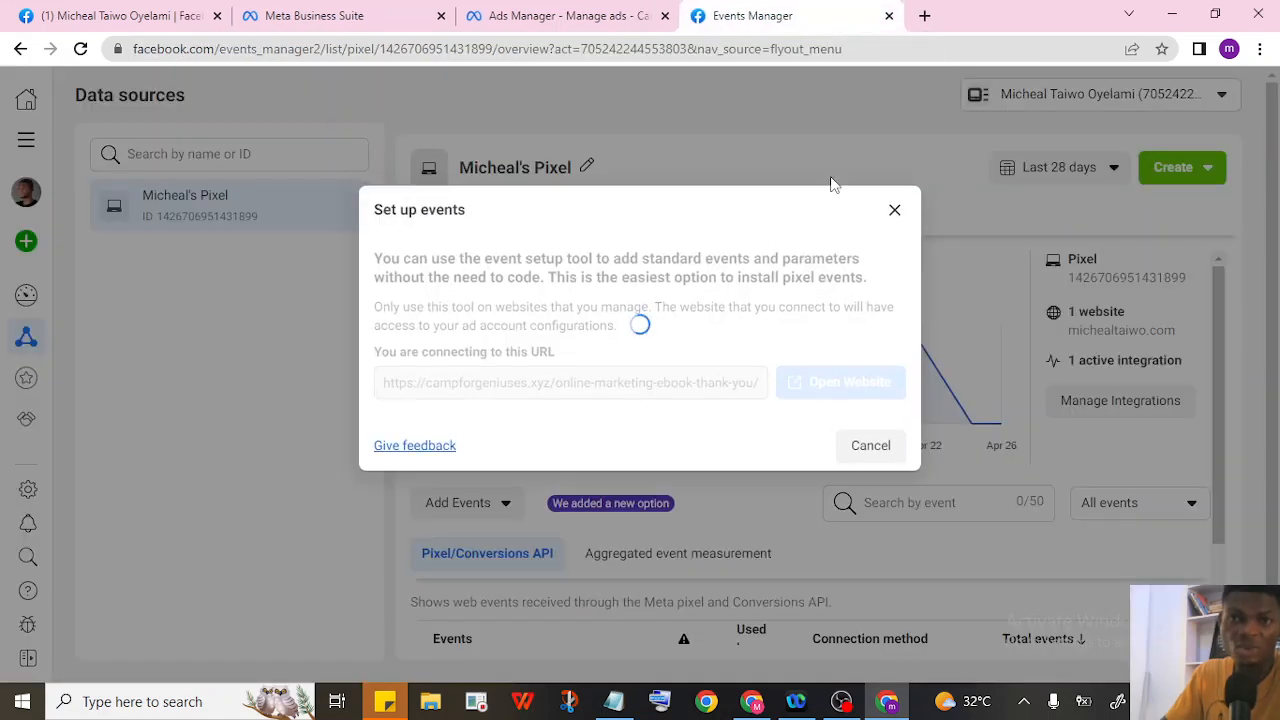
# Close the Set up events dialog and reload the thank-you page in the other browser window.
pyautogui.click(894, 211)
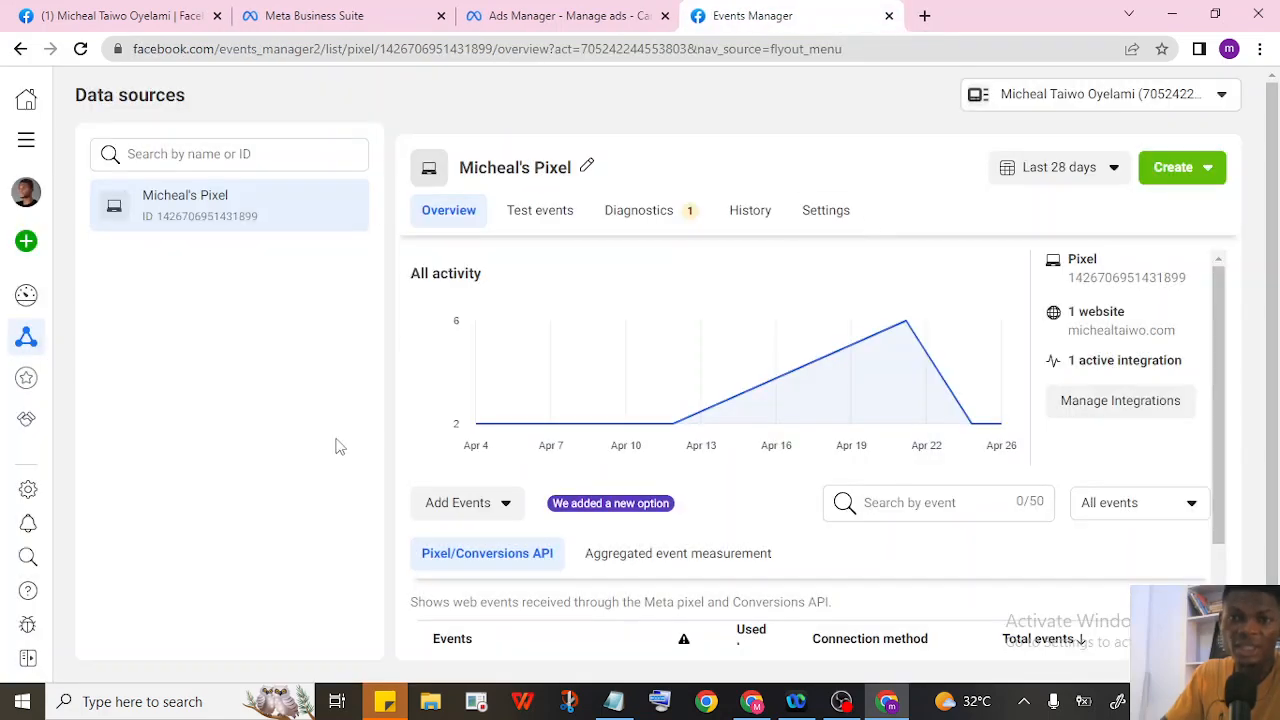
pyautogui.click(752, 703)
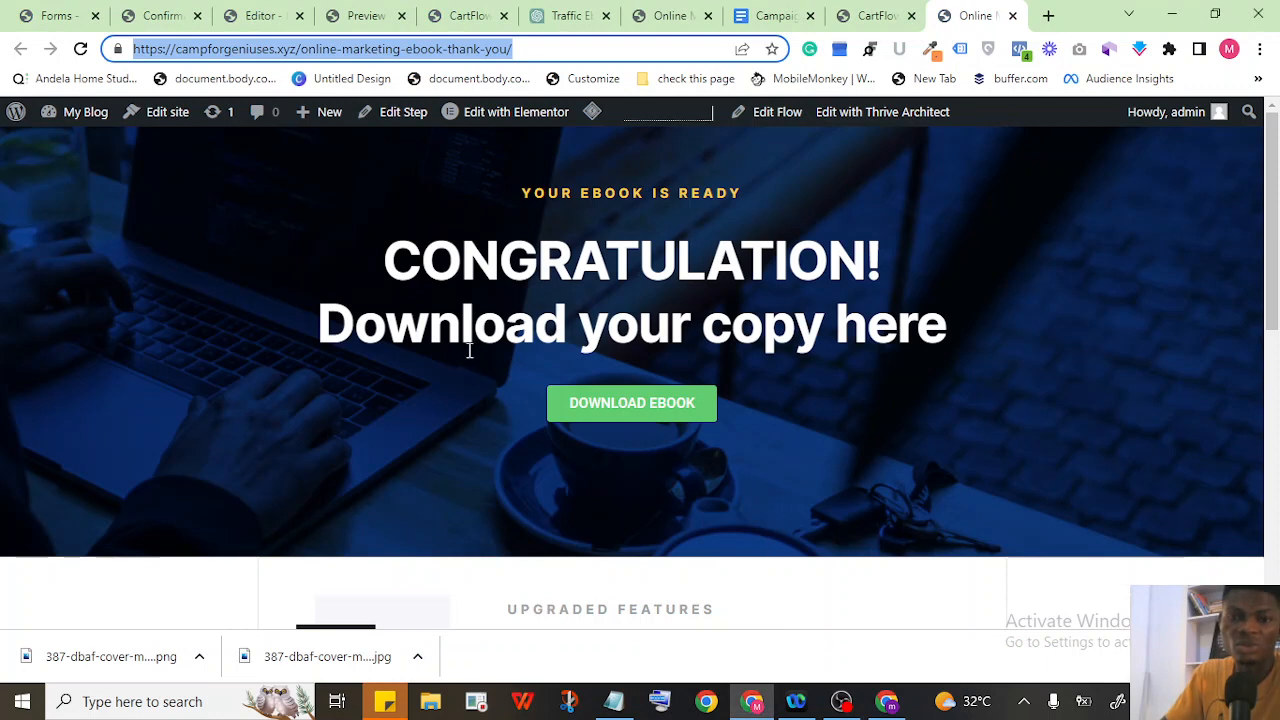
pyautogui.click(81, 50)
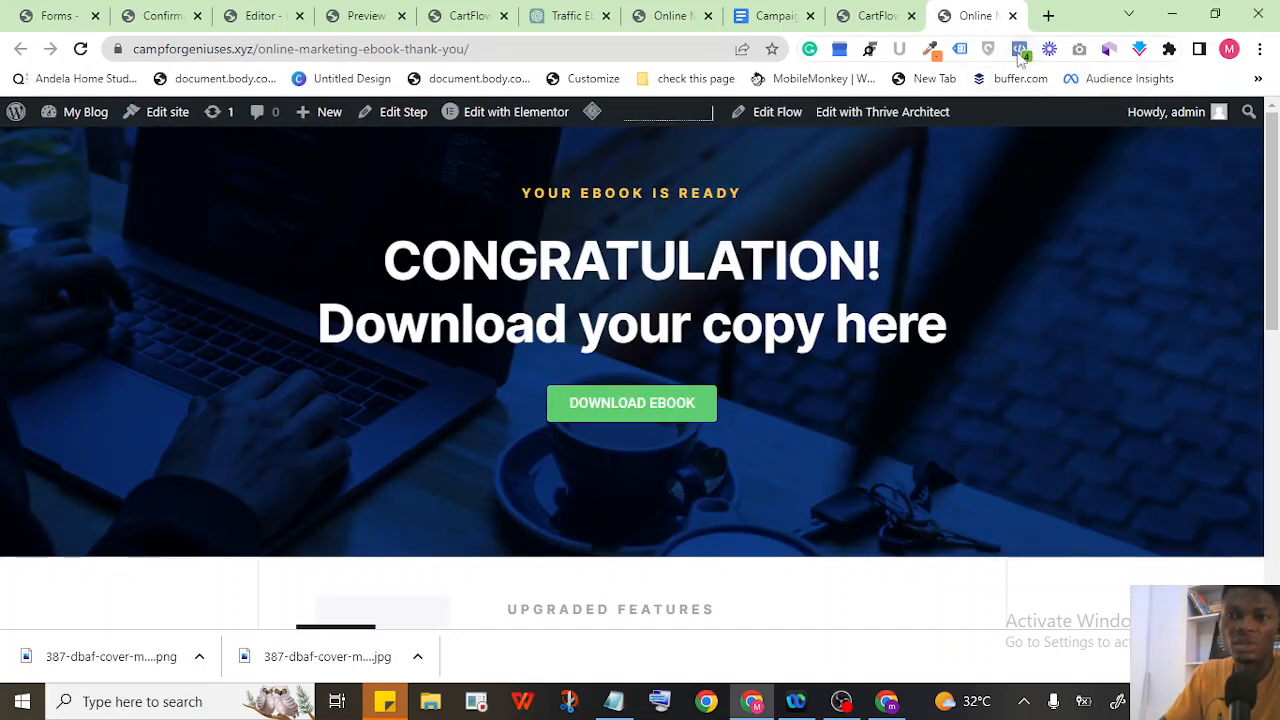
# Look through the ebook thank-you page, from the Download Ebook heading to the upgrade offer.
pyautogui.scroll(-8, 310, 338)
pyautogui.scroll(2, 317, 343)
pyautogui.scroll(-3, 714, 266)
pyautogui.scroll(10, 950, 250)
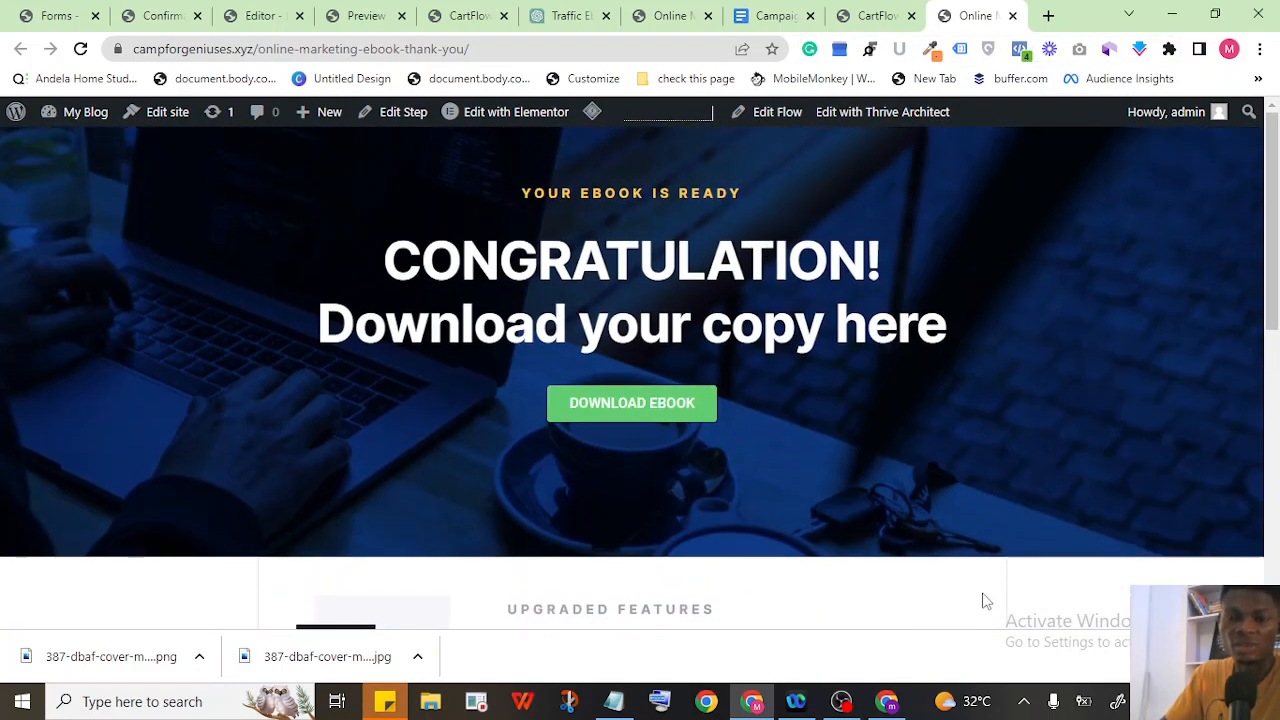
pyautogui.moveTo(892, 704)
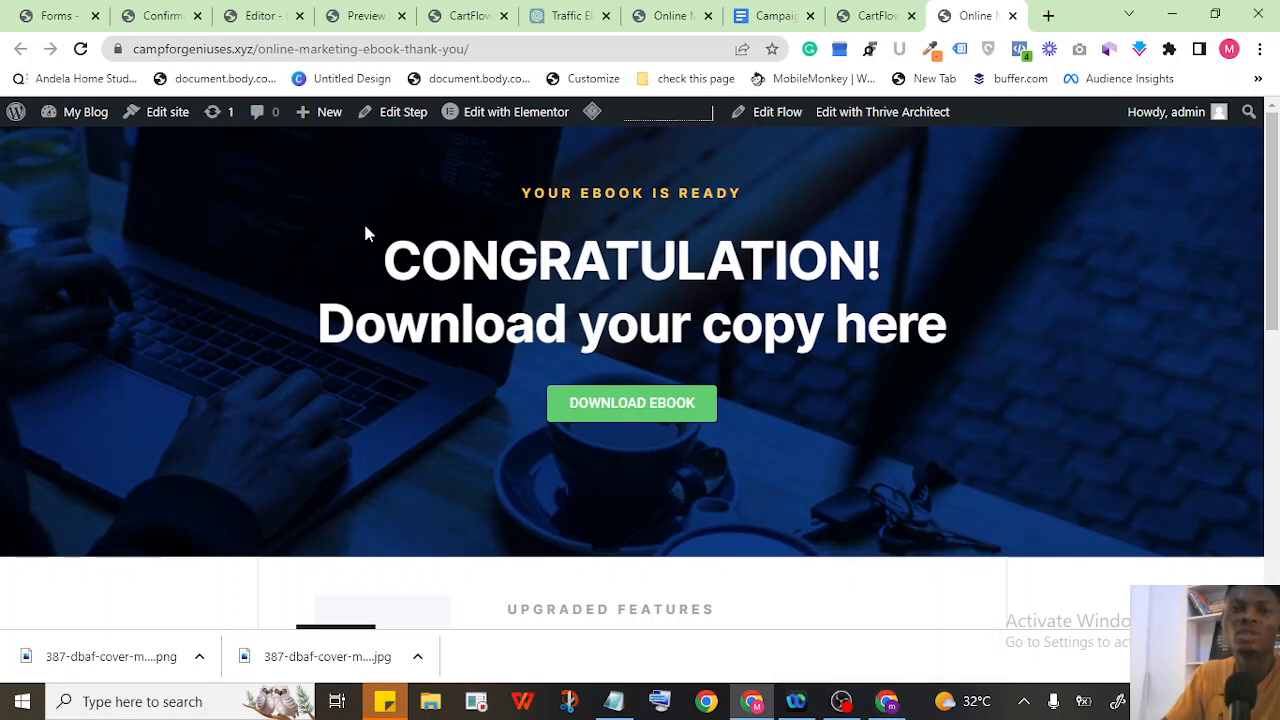
pyautogui.scroll(-3, 92, 350)
pyautogui.scroll(3, 157, 343)
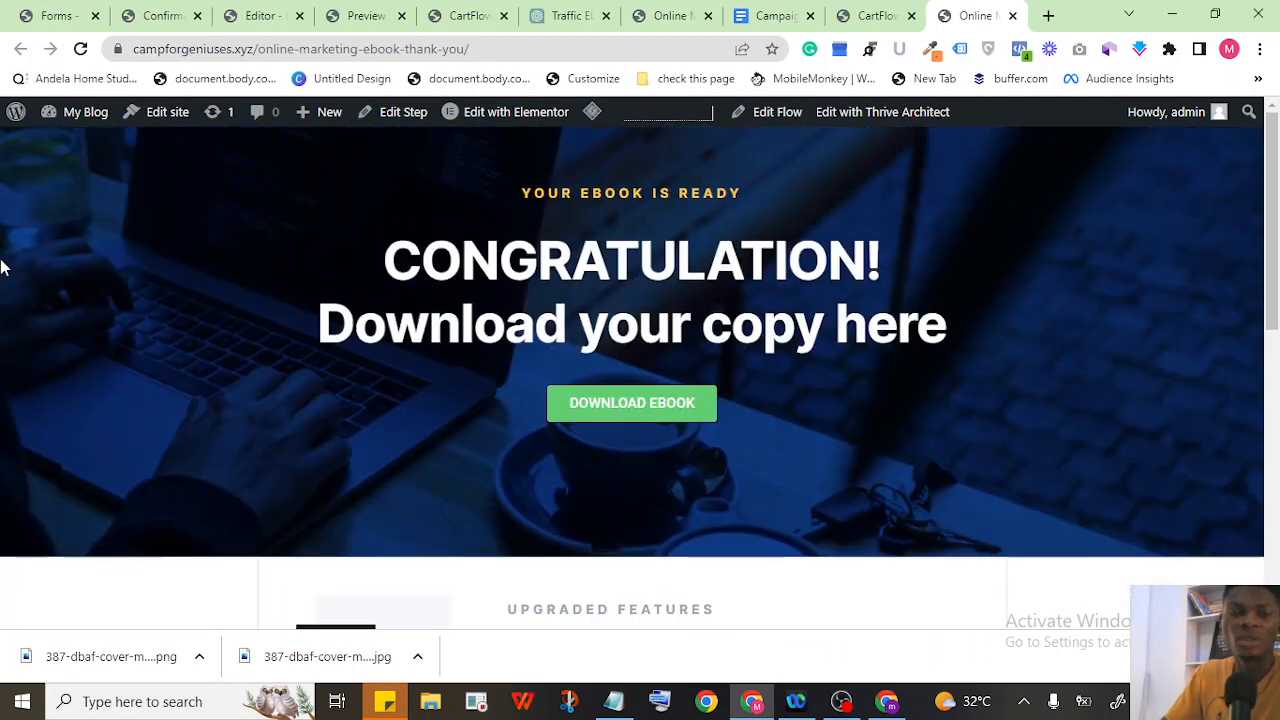
pyautogui.scroll(-2, 588, 305)
pyautogui.scroll(2, 580, 318)
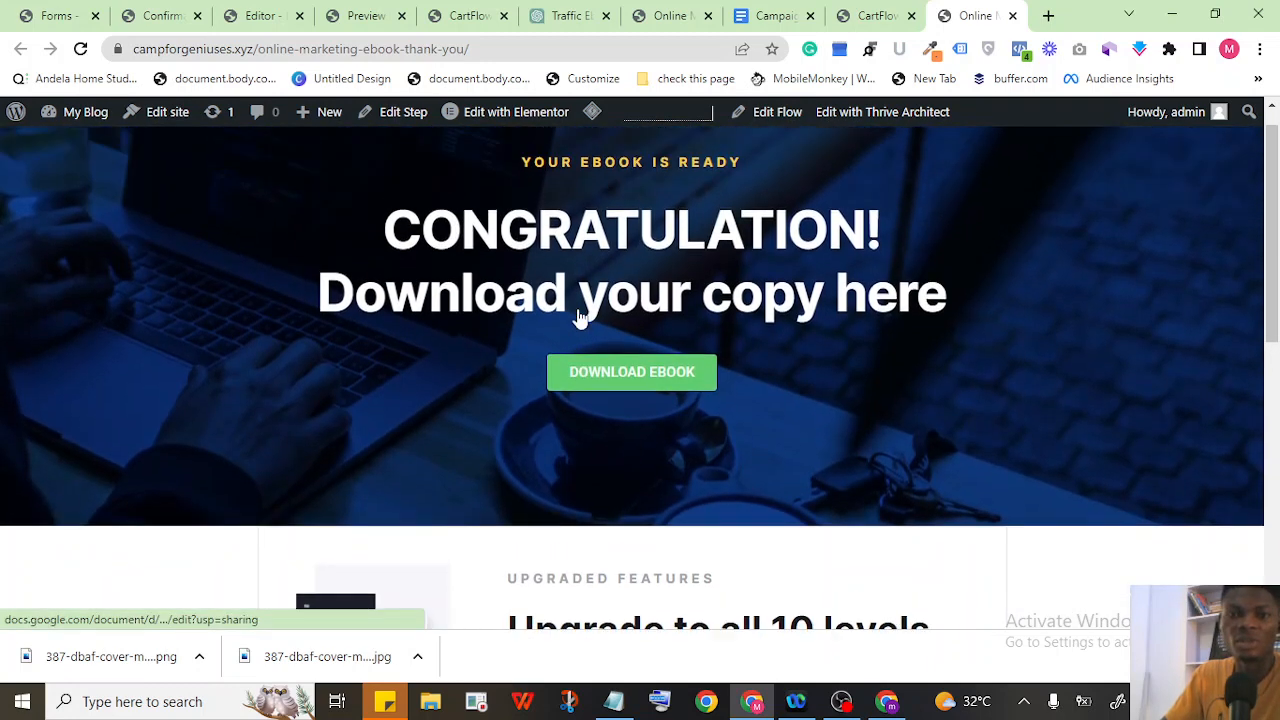
pyautogui.scroll(-5, 583, 308)
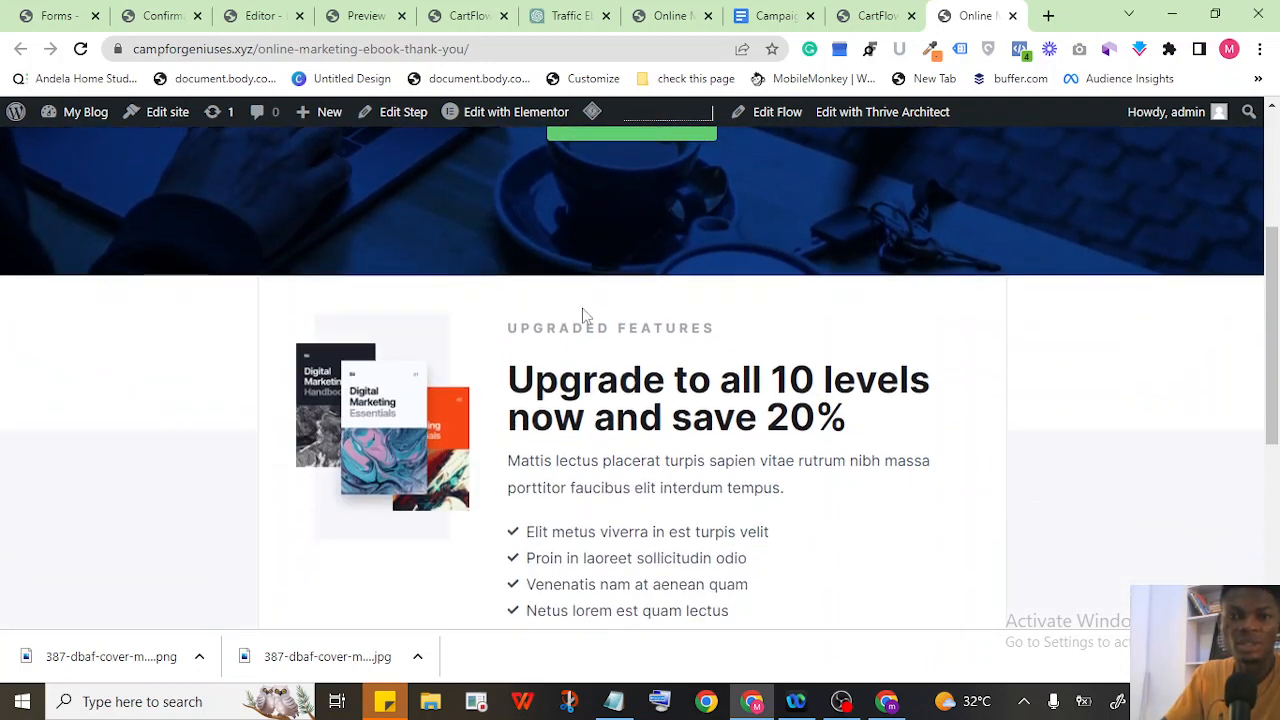
pyautogui.scroll(5, 436, 322)
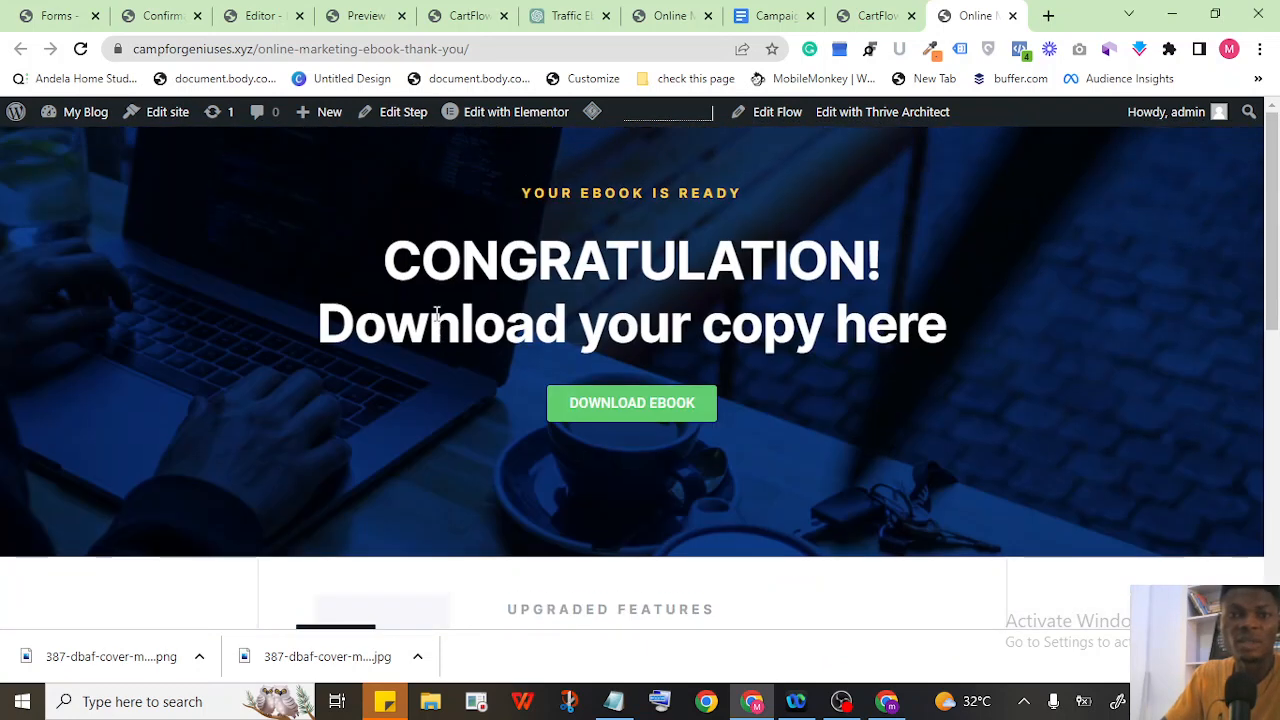
pyautogui.scroll(-1, 409, 292)
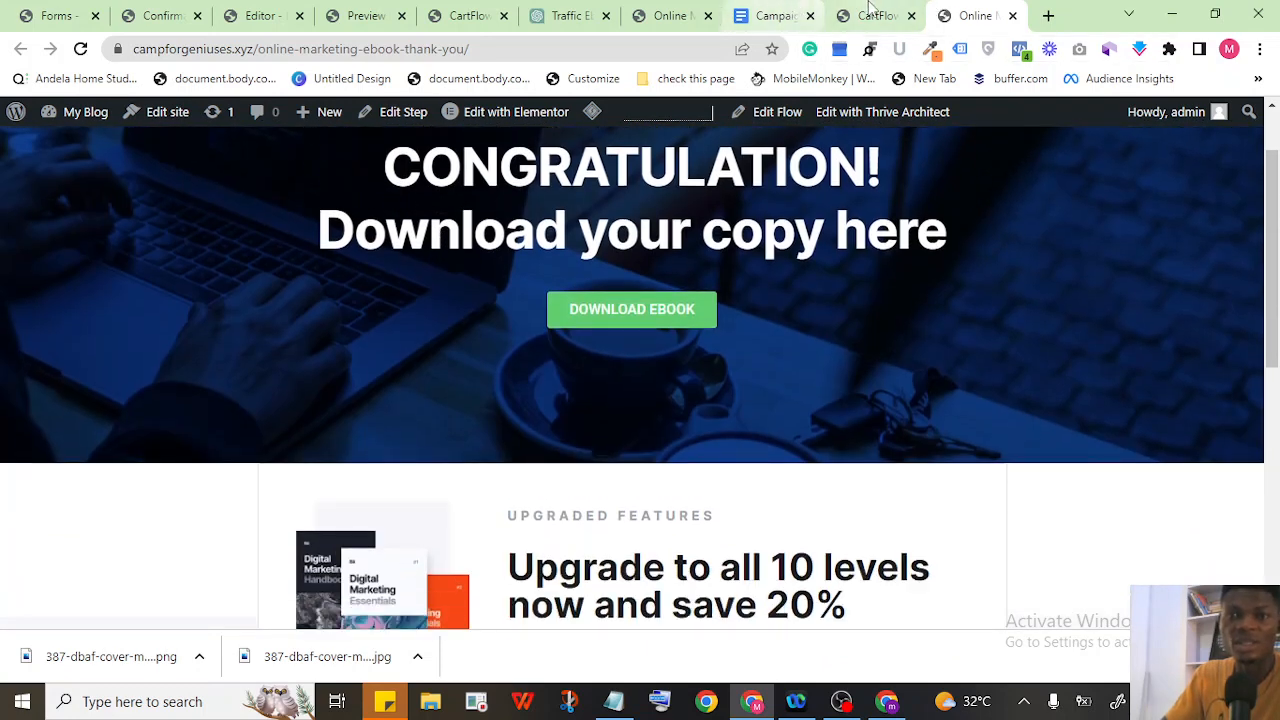
# Switch to the Online Marketing eBook Optin page and look through its content and form.
pyautogui.click(868, 12)
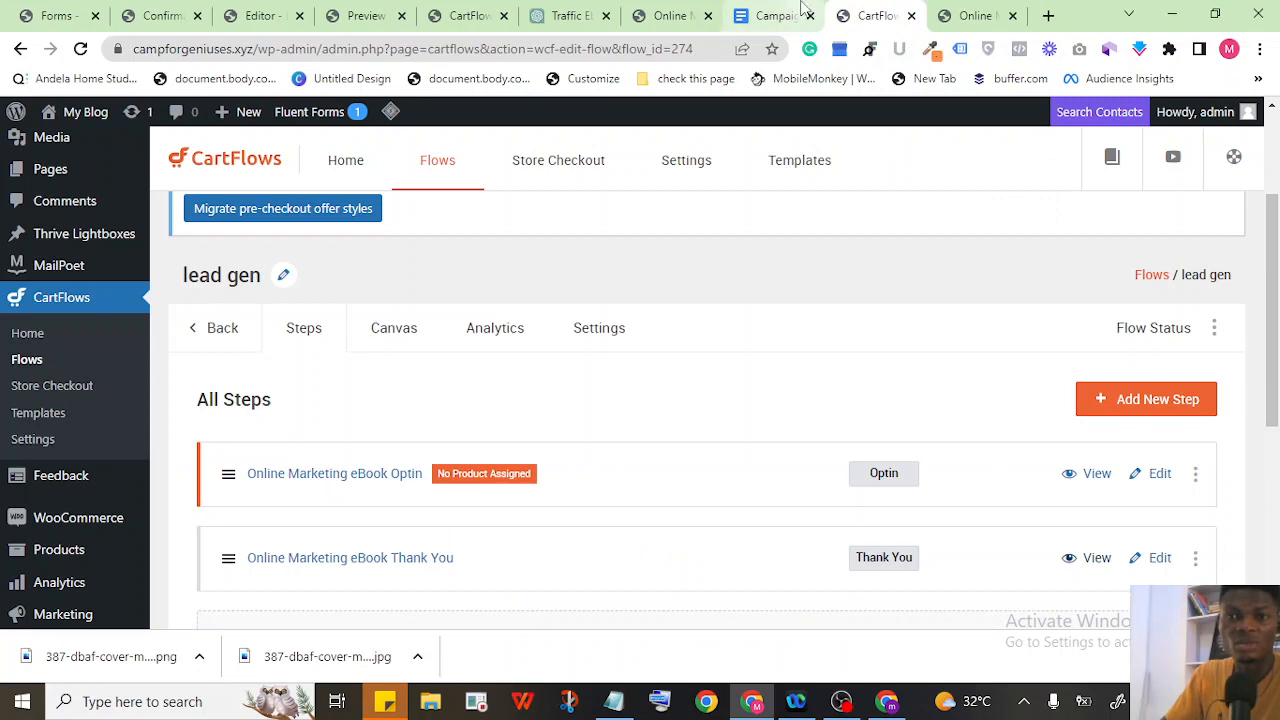
pyautogui.click(668, 15)
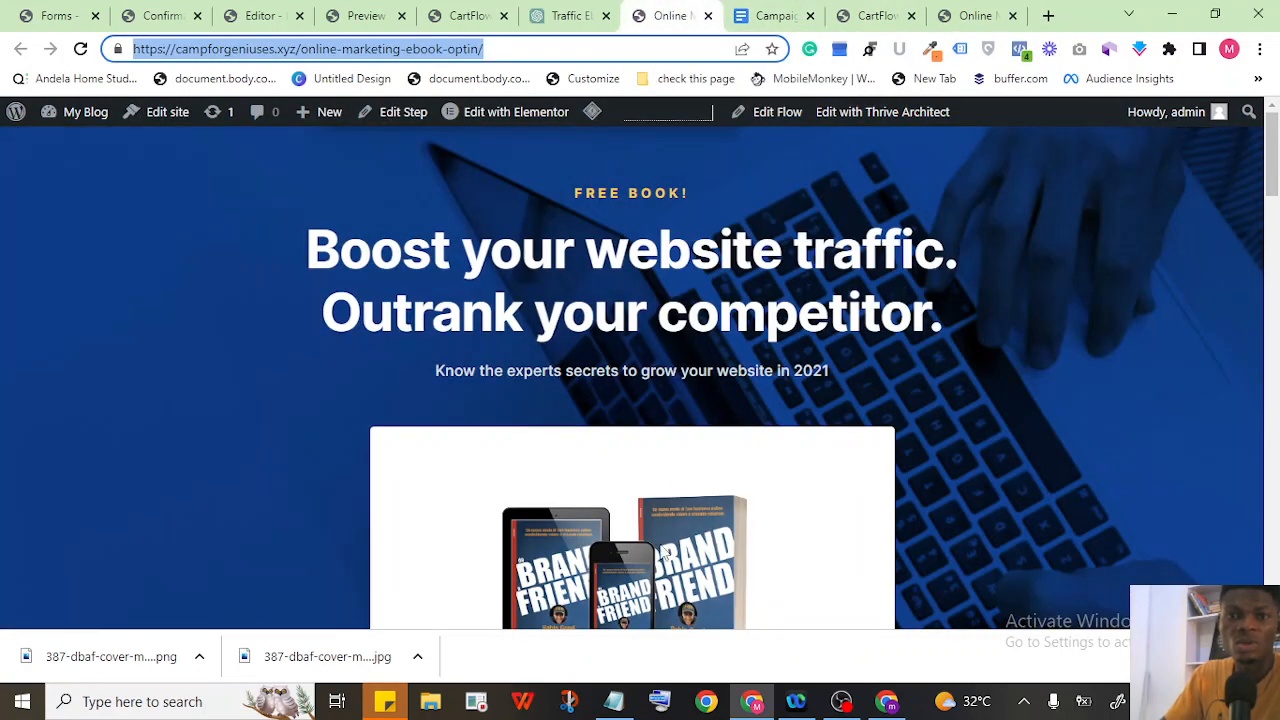
pyautogui.scroll(-7, 286, 357)
pyautogui.scroll(7, 166, 389)
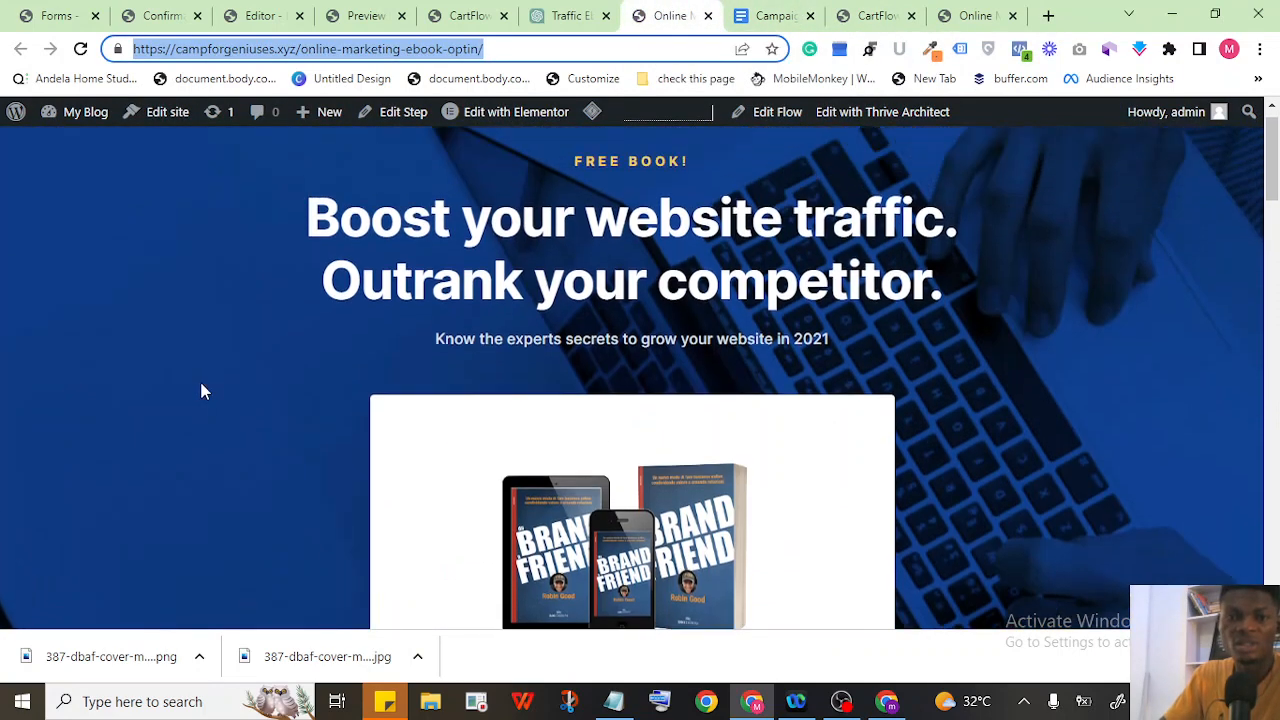
pyautogui.scroll(-2, 325, 272)
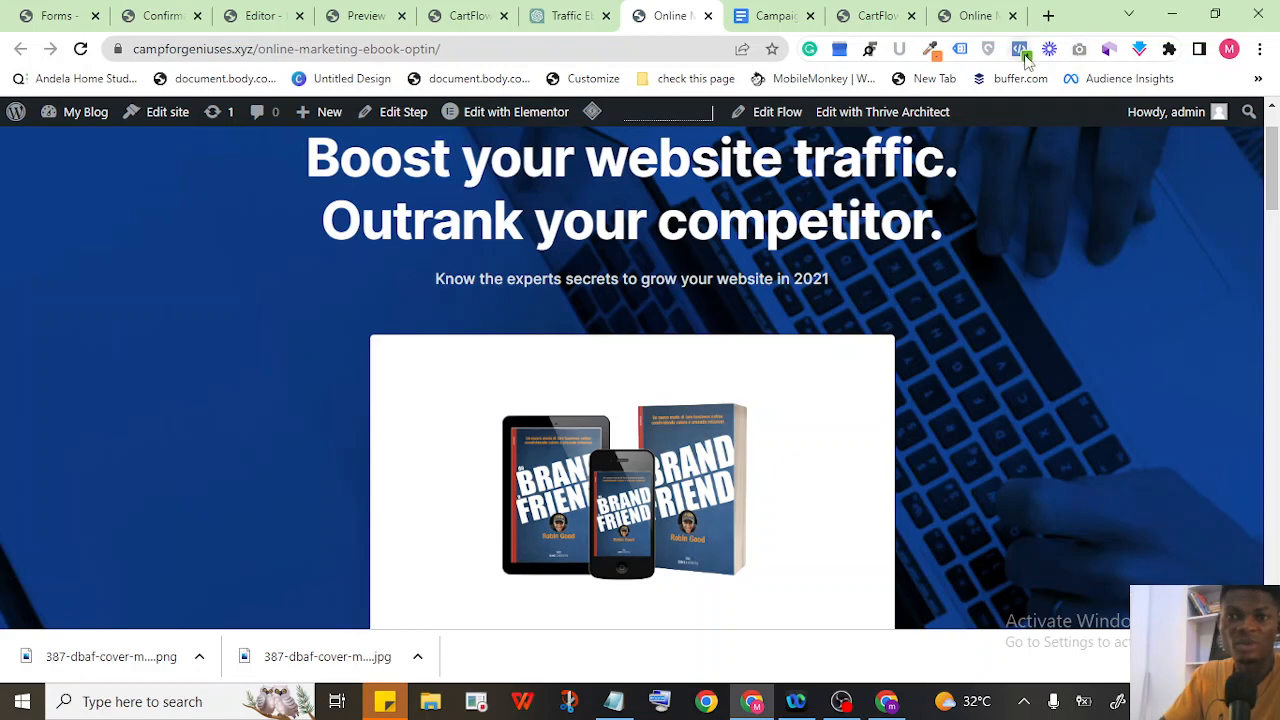
pyautogui.scroll(-6, 251, 307)
pyautogui.scroll(2, 251, 307)
pyautogui.scroll(5, 534, 383)
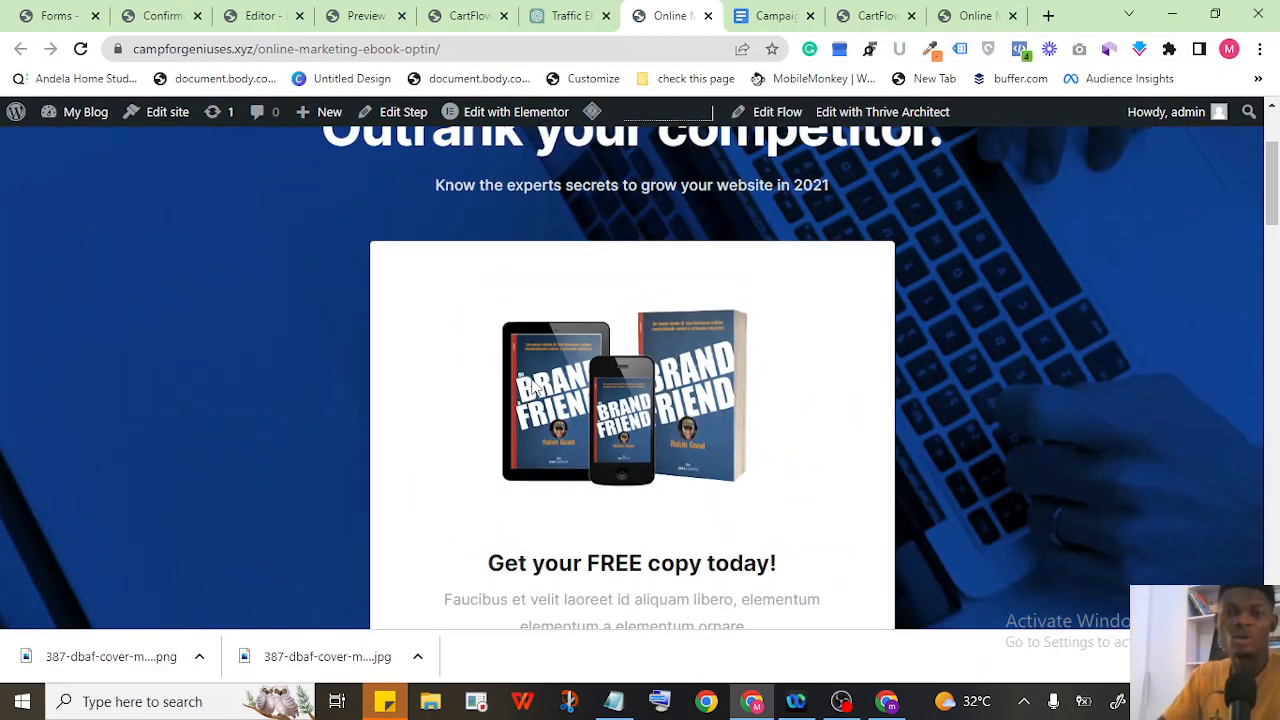
# Fill in the opt-in form with a test first name, last name and email address, and submit it to get the book.
pyautogui.scroll(-4, 686, 353)
pyautogui.scroll(-2, 686, 353)
pyautogui.click(537, 294)
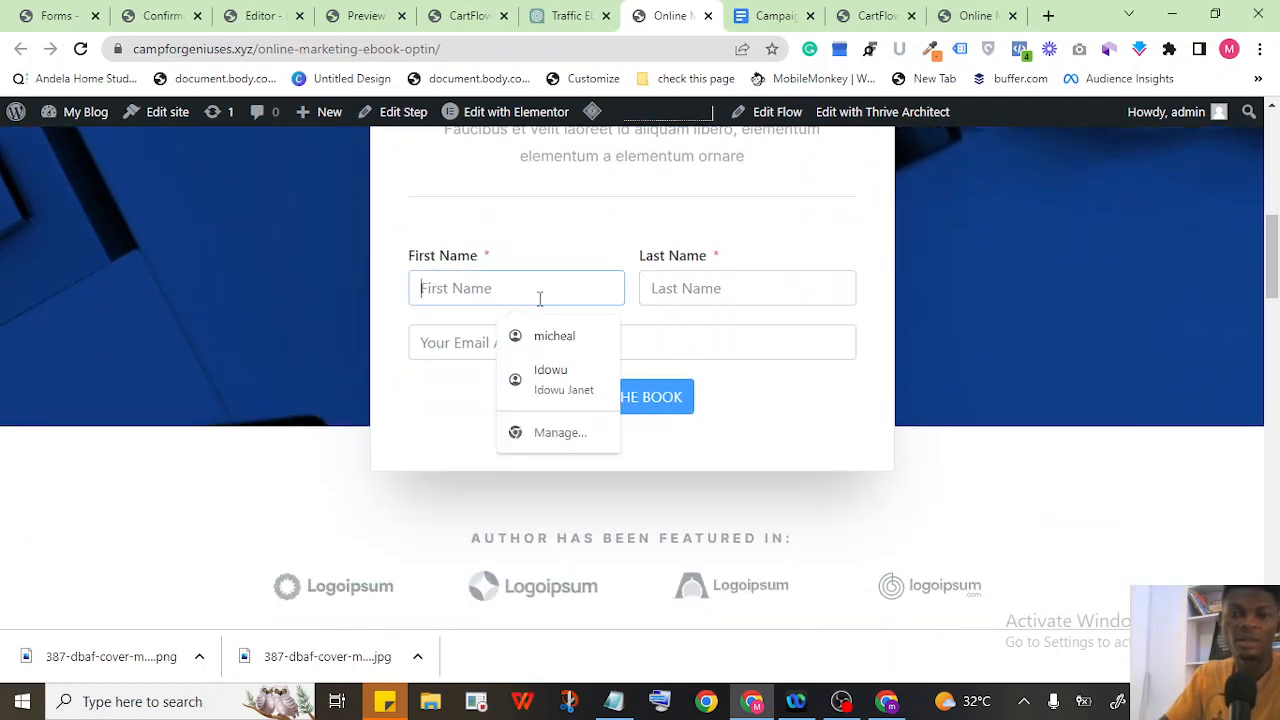
pyautogui.click(560, 334)
pyautogui.click(706, 283)
pyautogui.click(789, 350)
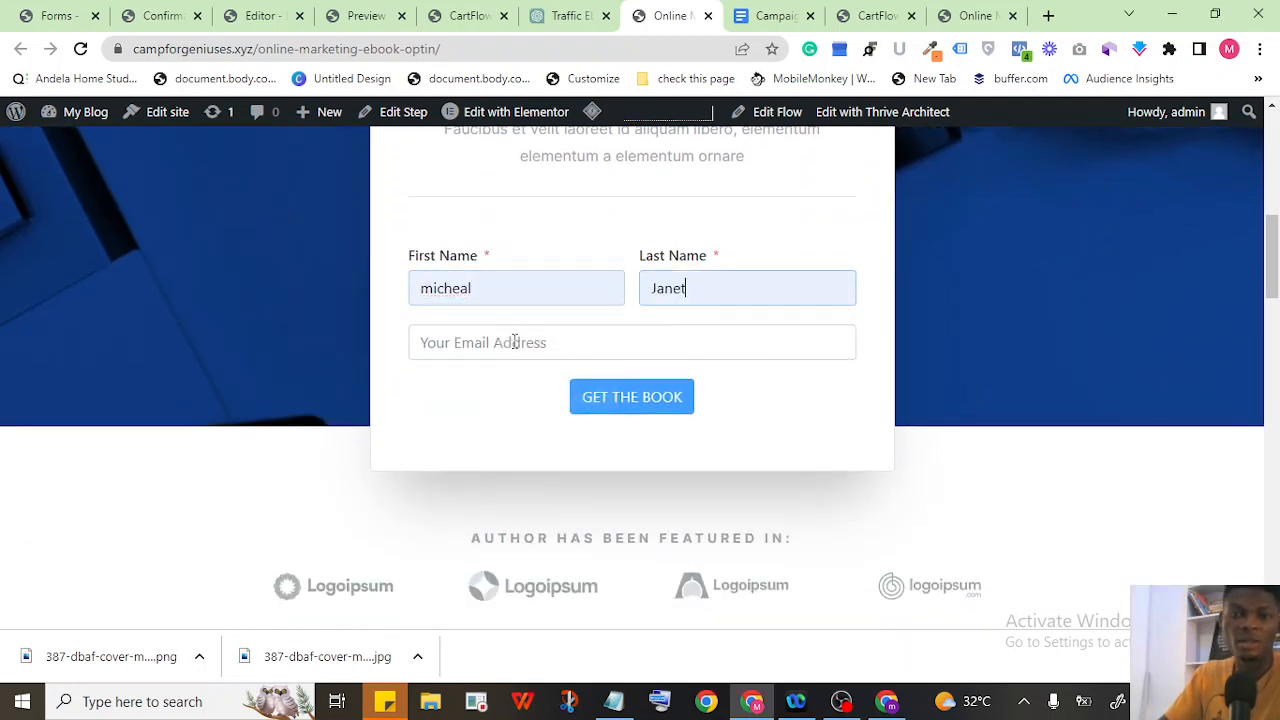
pyautogui.click(523, 343)
pyautogui.click(575, 491)
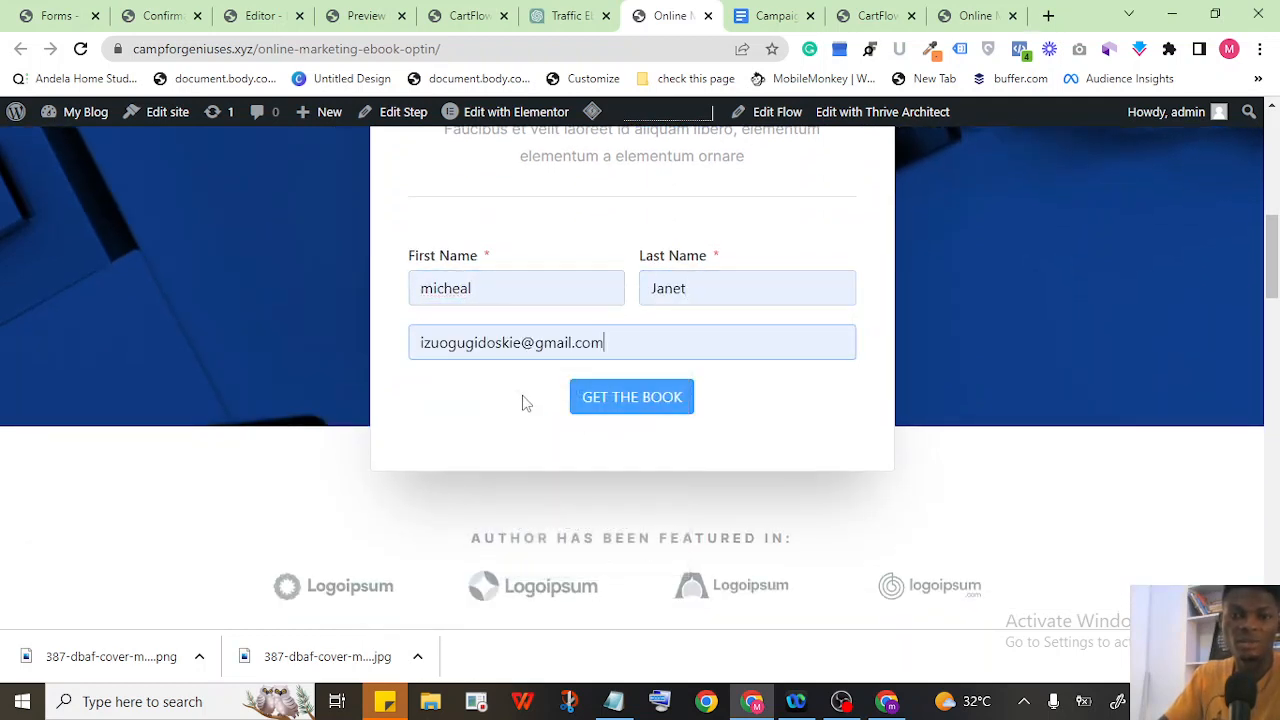
pyautogui.click(637, 404)
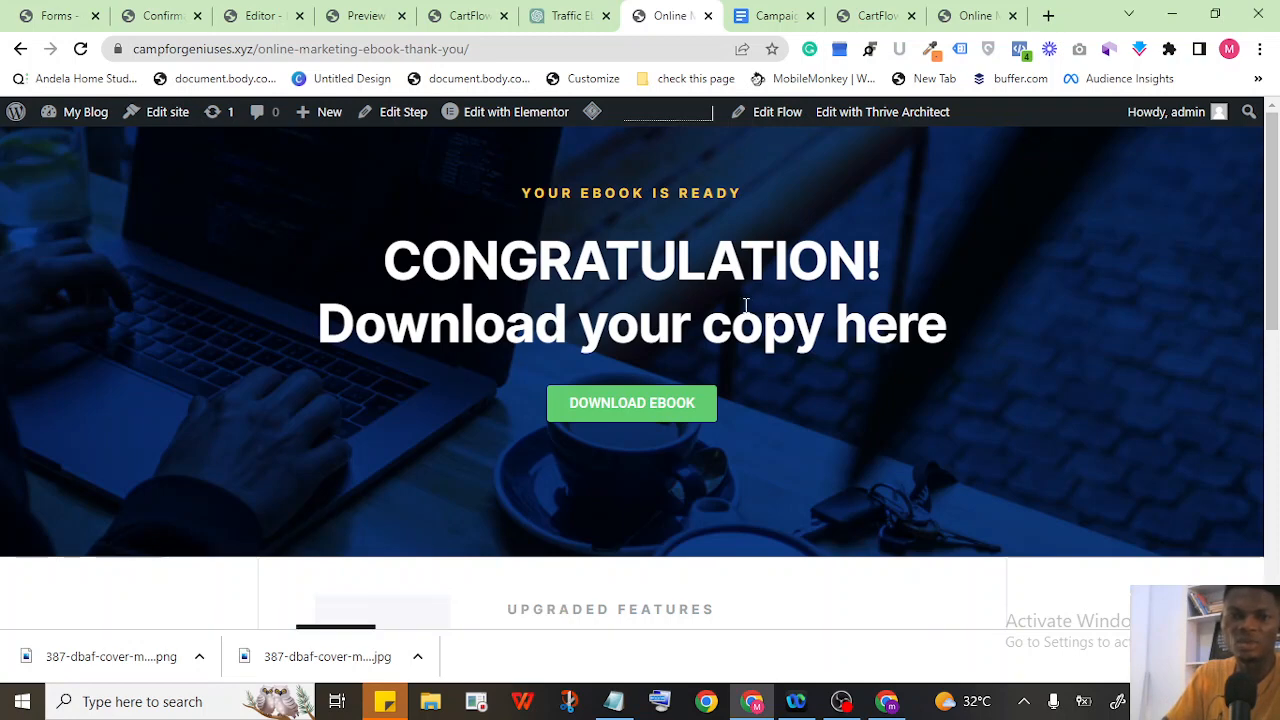
# Examine the thank-you page that follows the opt-in form submission.
pyautogui.scroll(-1, 640, 330)
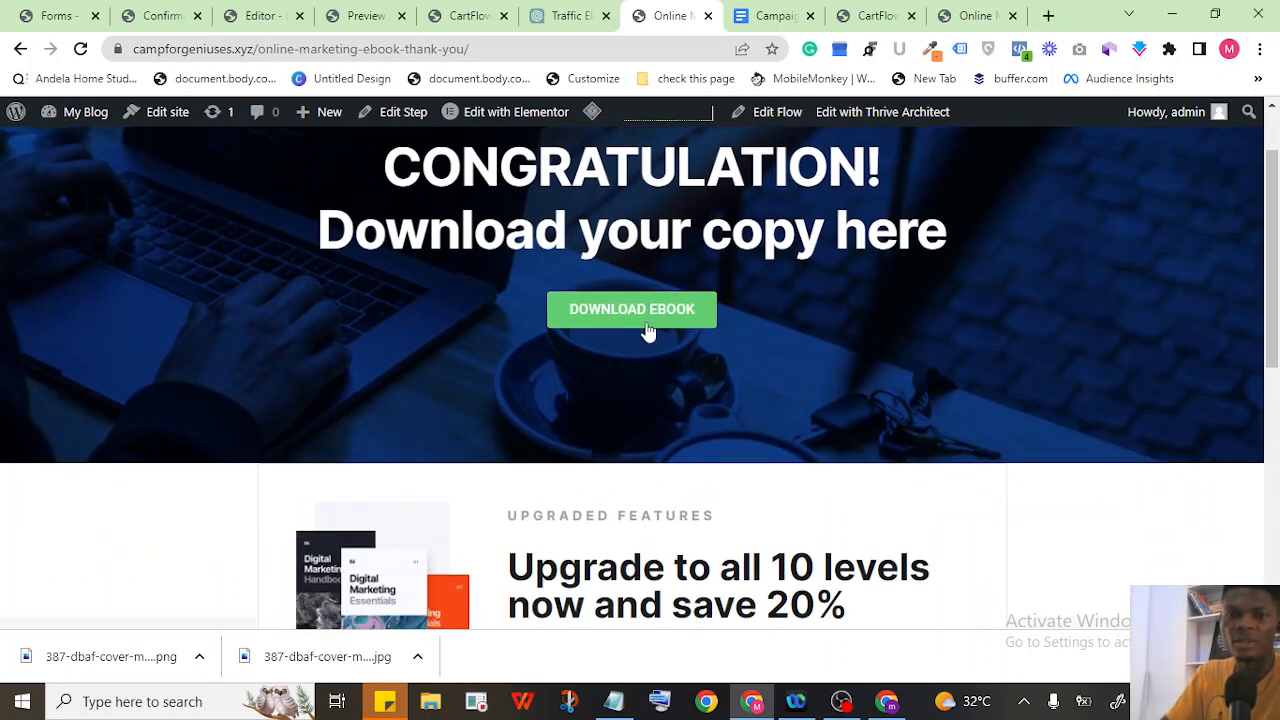
pyautogui.scroll(-6, 514, 420)
pyautogui.scroll(8, 669, 344)
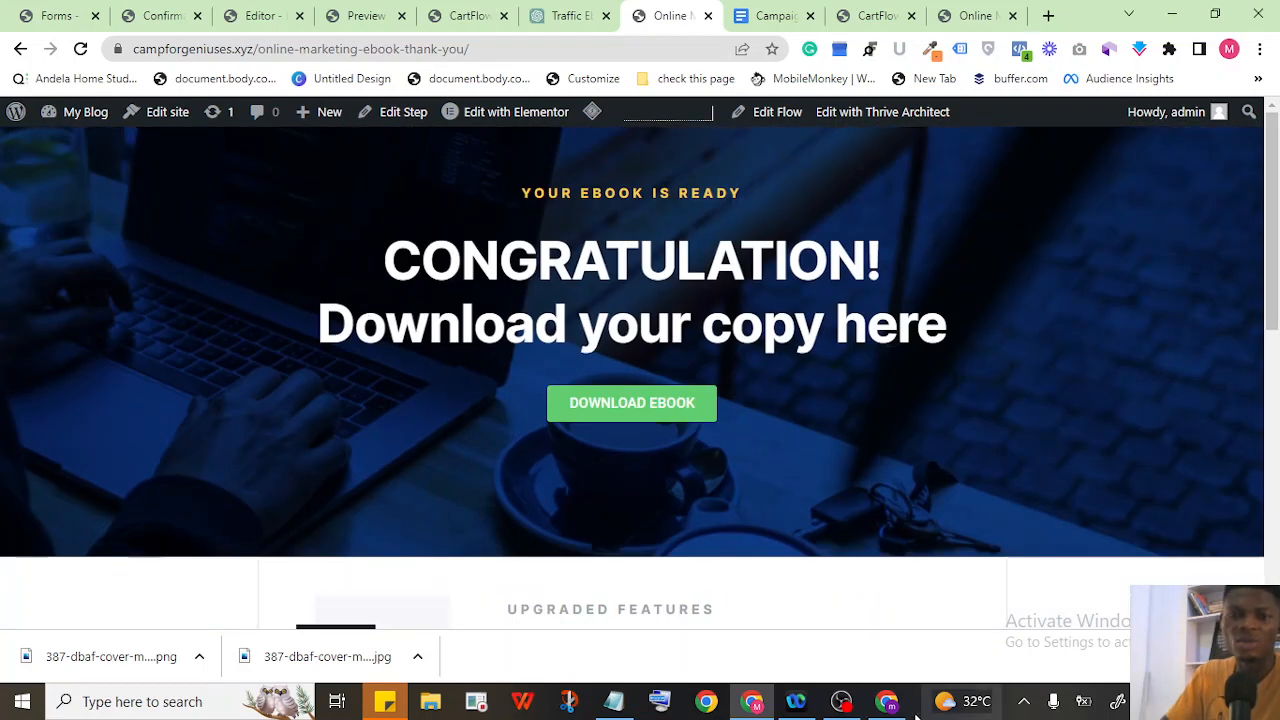
# Switch to Ads Manager and refresh the campaigns table.
pyautogui.moveTo(887, 703)
pyautogui.click(897, 646)
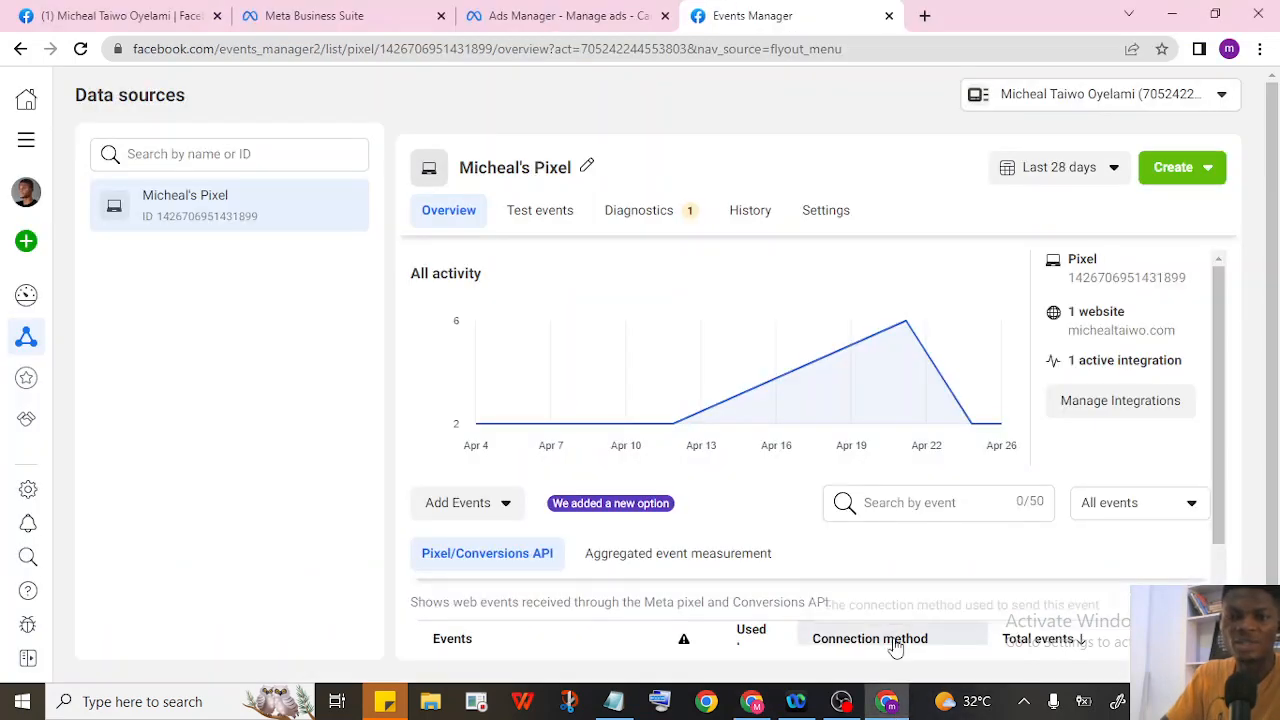
pyautogui.click(565, 16)
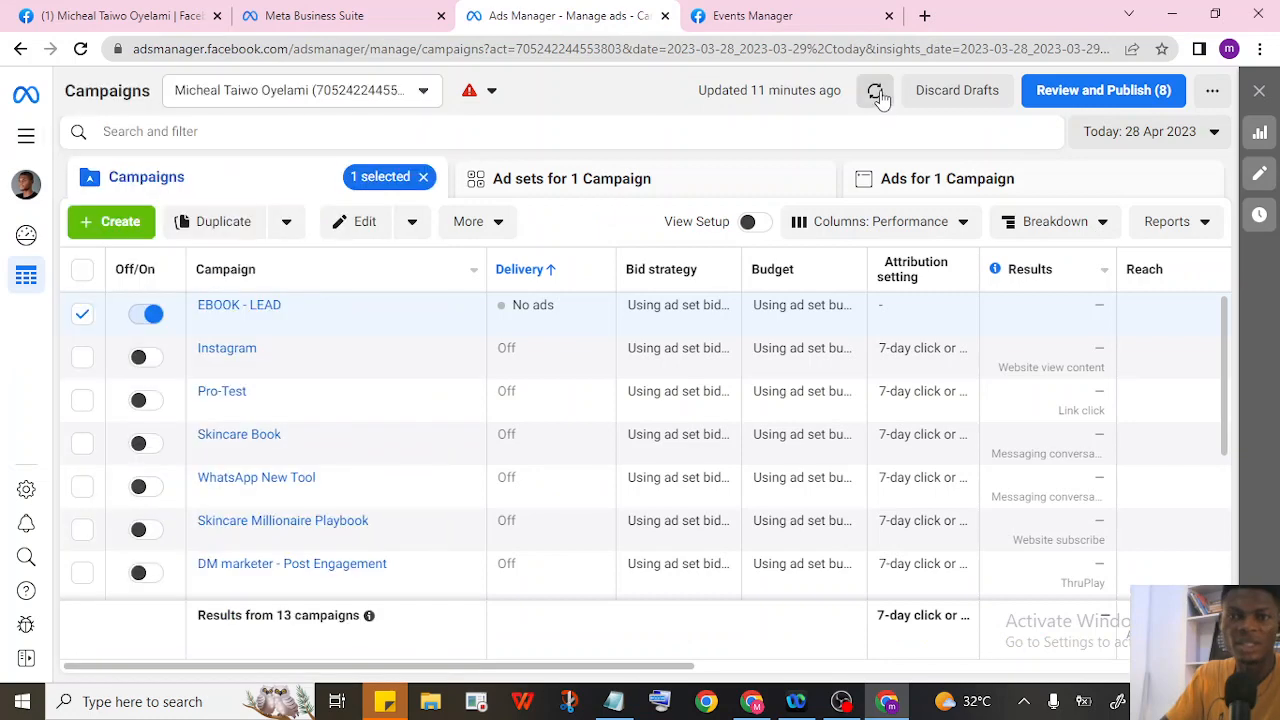
pyautogui.click(875, 90)
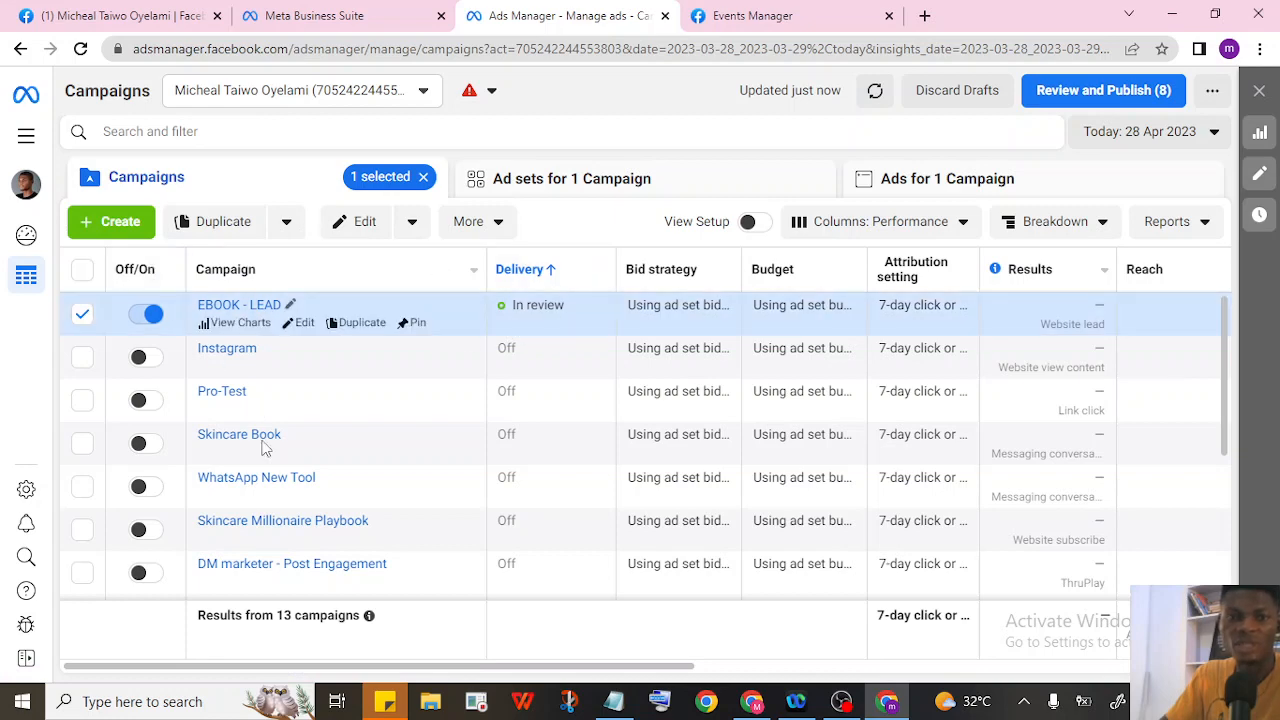
# Examine the EBOOK - LEAD campaign's delivery, results, cost per result and amount spent columns.
pyautogui.moveTo(384, 665); pyautogui.dragTo(605, 662)
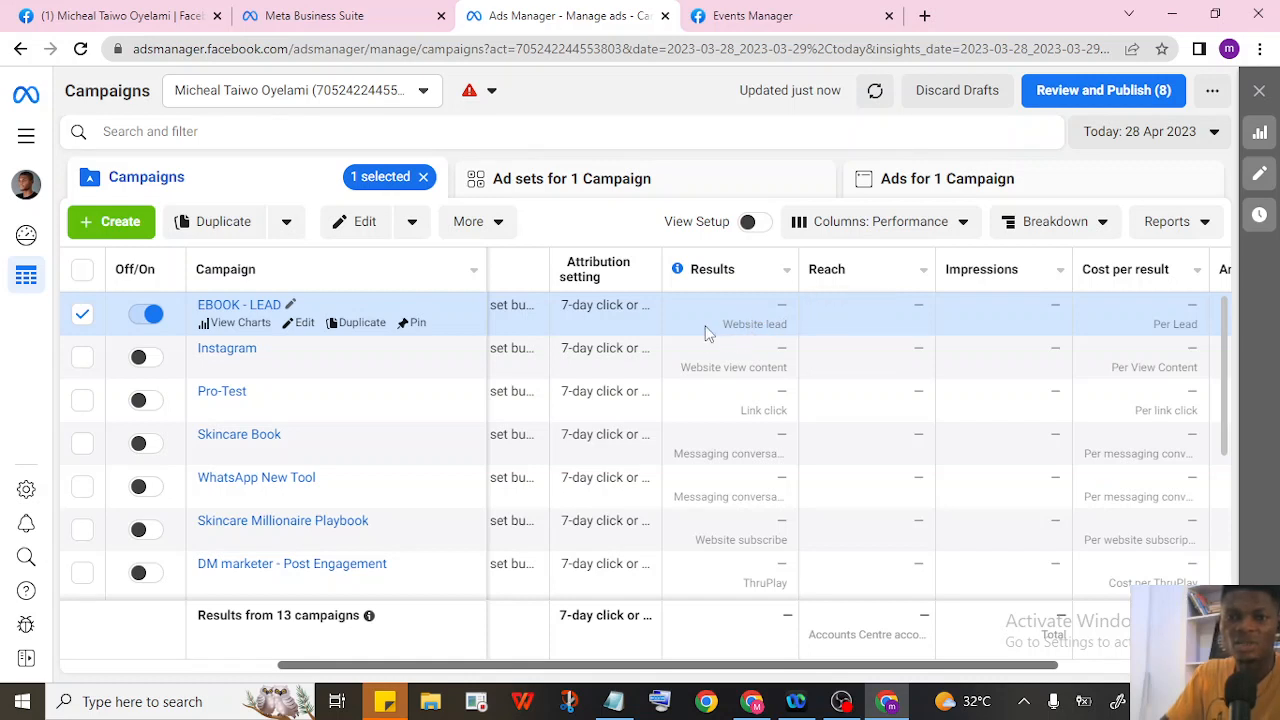
pyautogui.moveTo(907, 671); pyautogui.dragTo(620, 684)
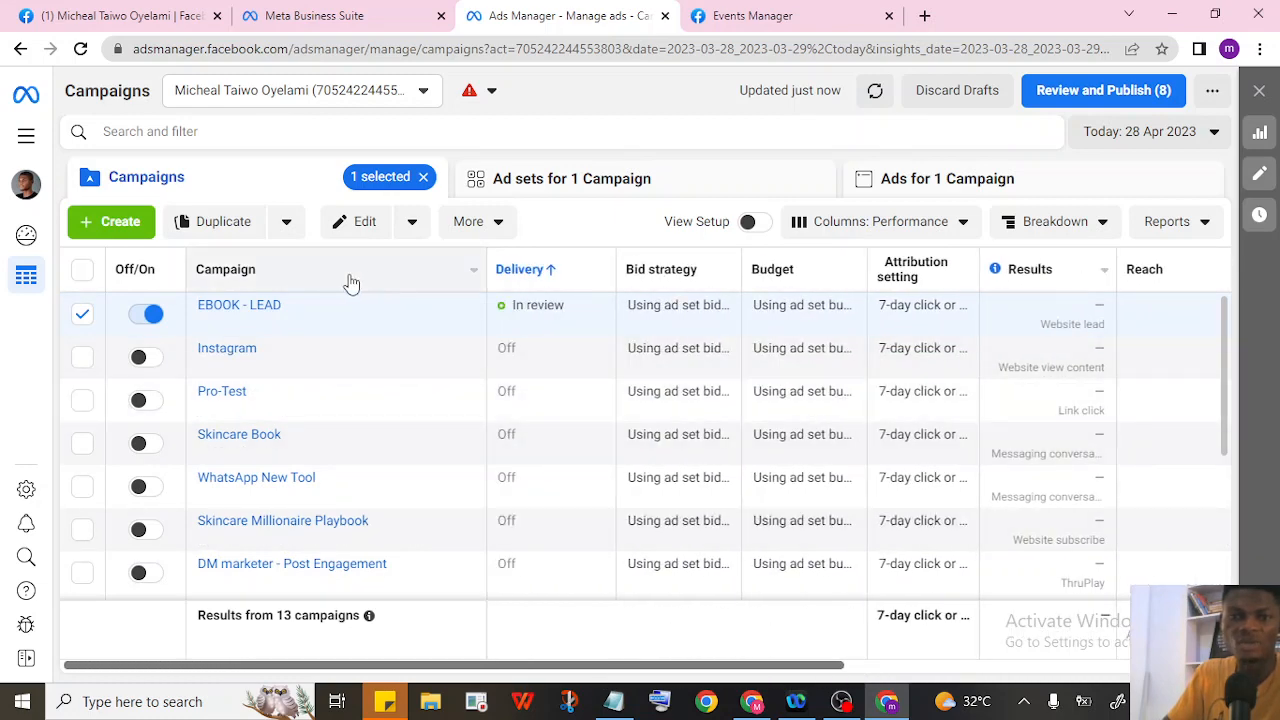
pyautogui.moveTo(527, 676); pyautogui.dragTo(1150, 676)
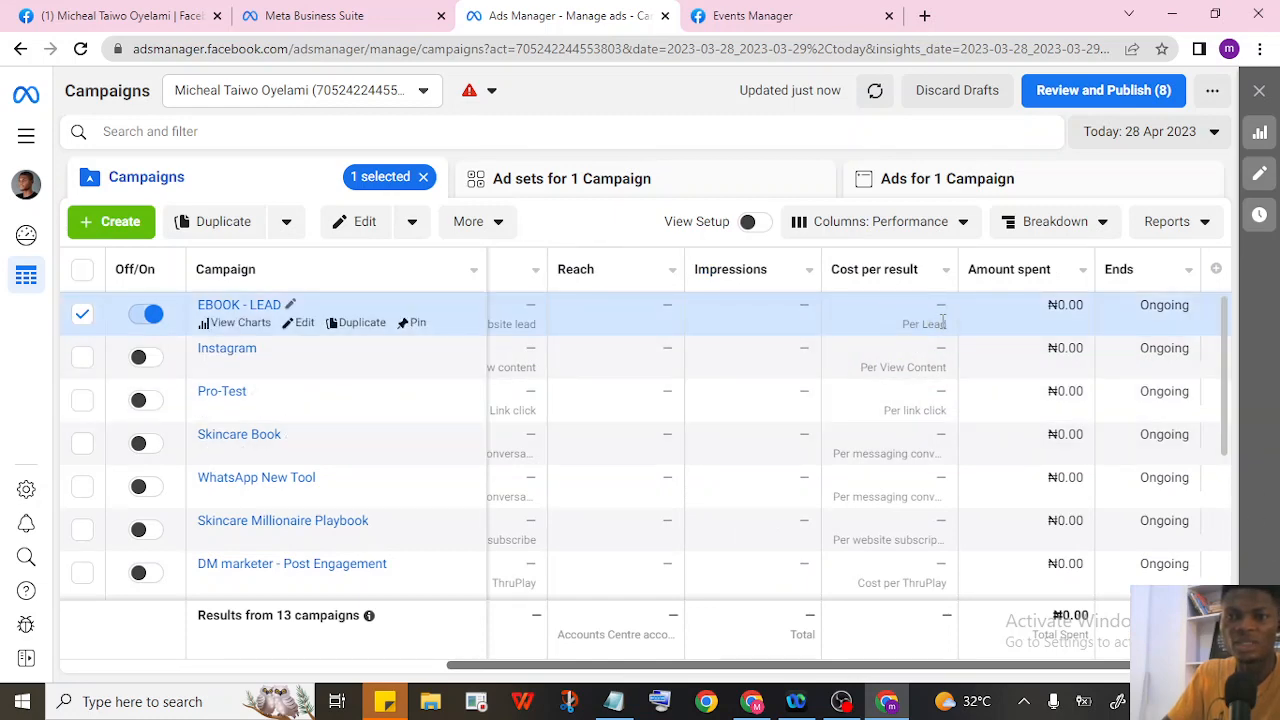
pyautogui.moveTo(1045, 676); pyautogui.dragTo(310, 676)
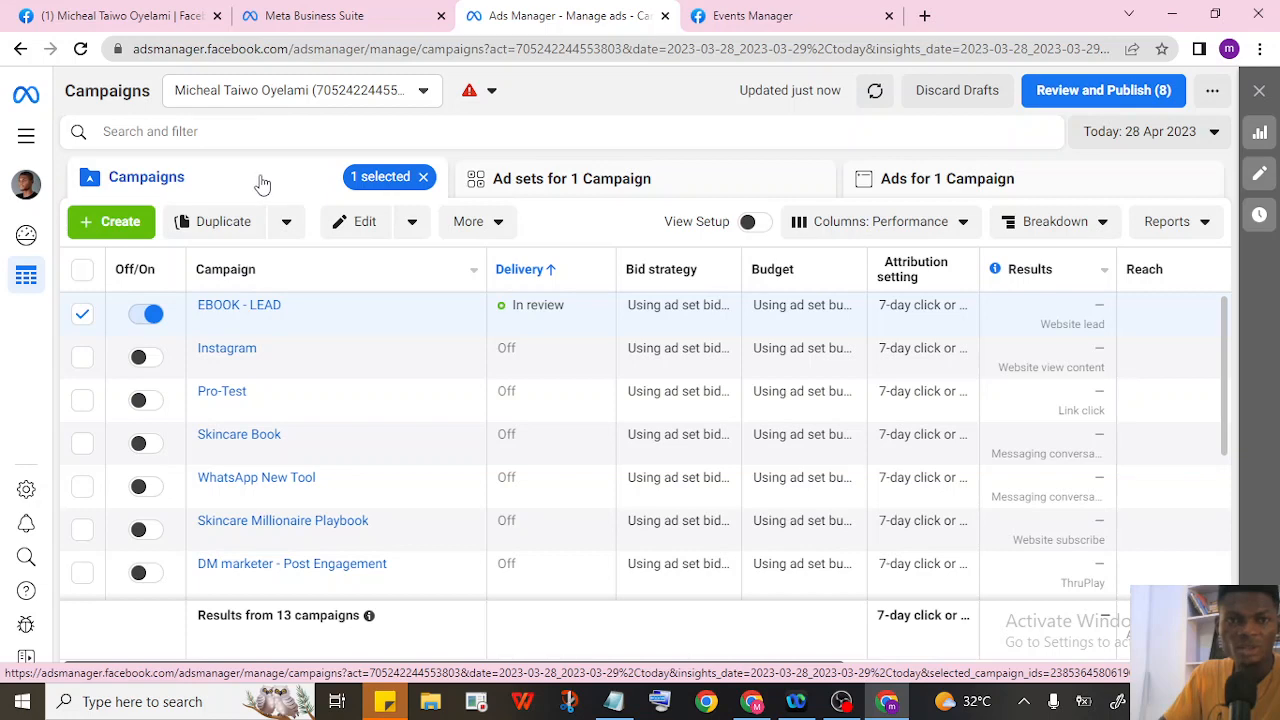
pyautogui.moveTo(812, 673); pyautogui.dragTo(717, 666)
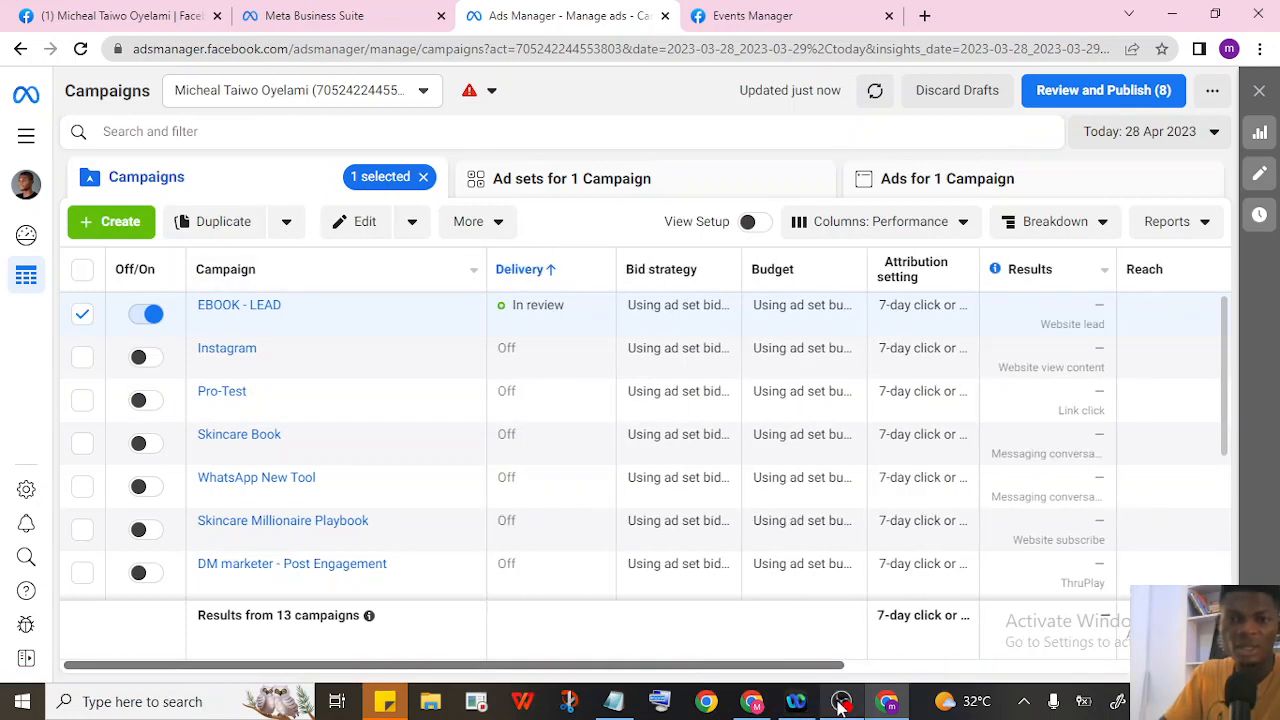
# Switch back to the opt-in site's browser window and bring up the lead gen flow in CartFlows.
pyautogui.moveTo(755, 707)
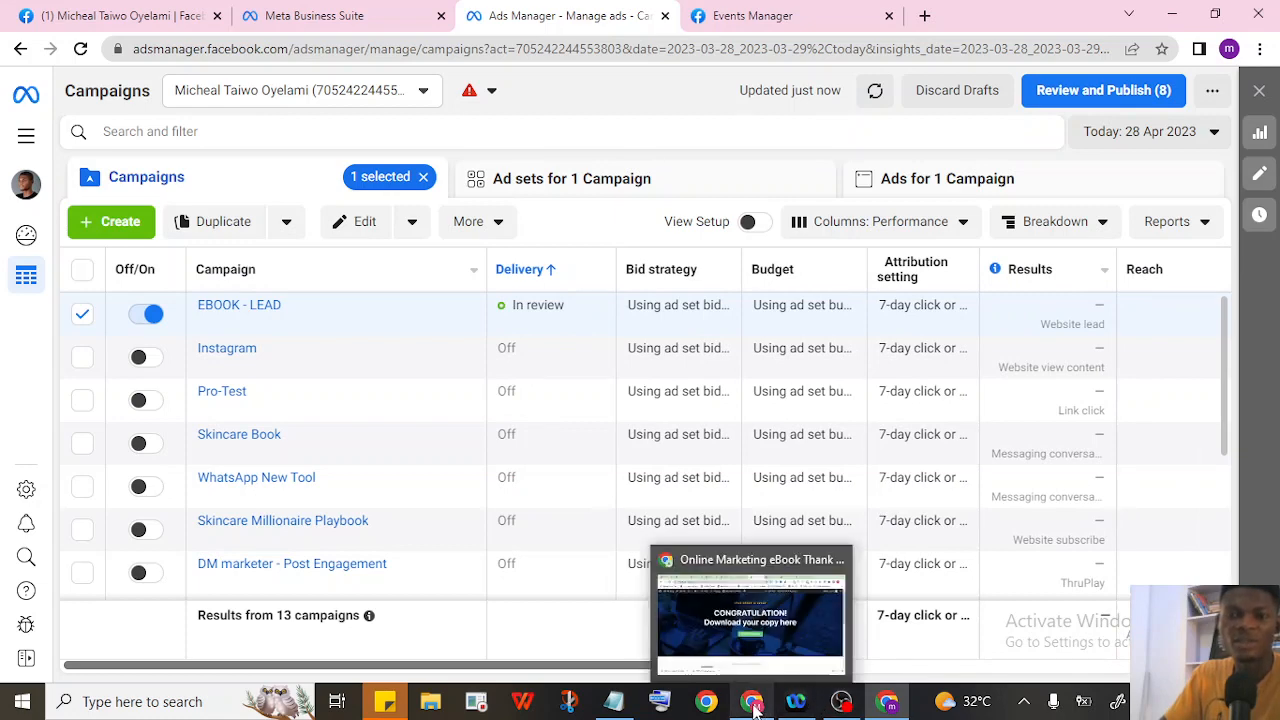
pyautogui.click(760, 650)
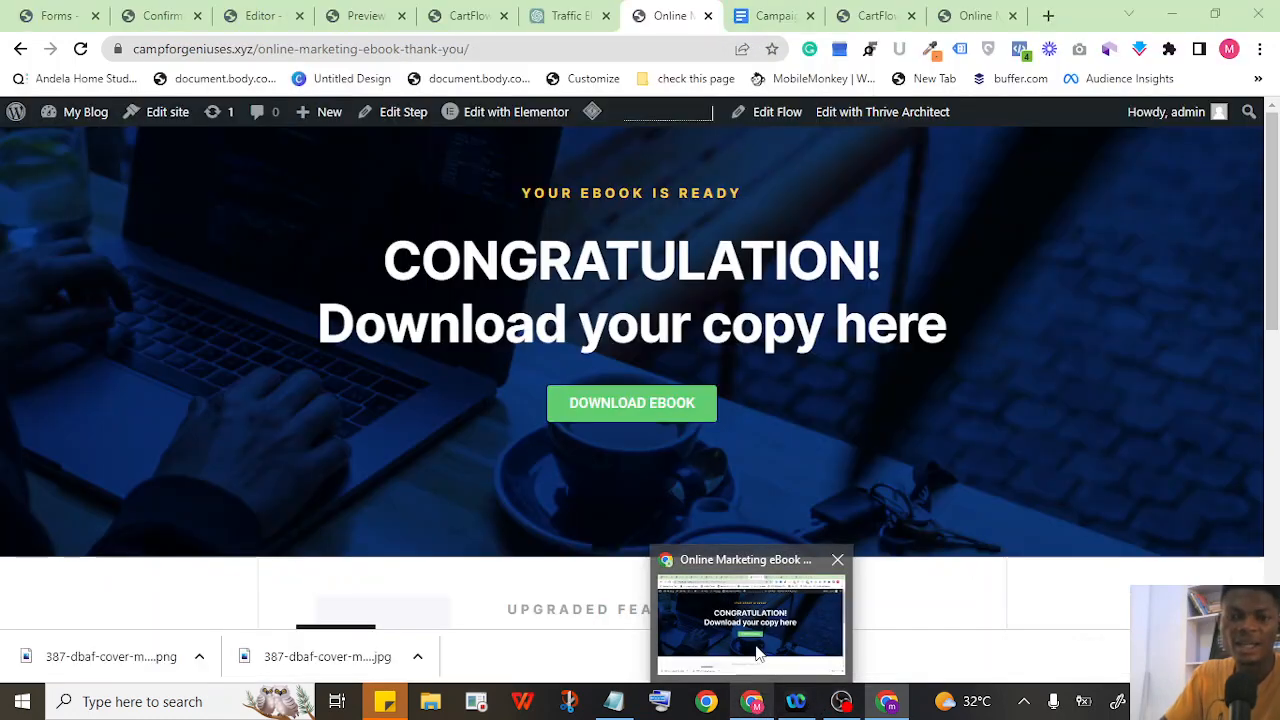
pyautogui.click(887, 701)
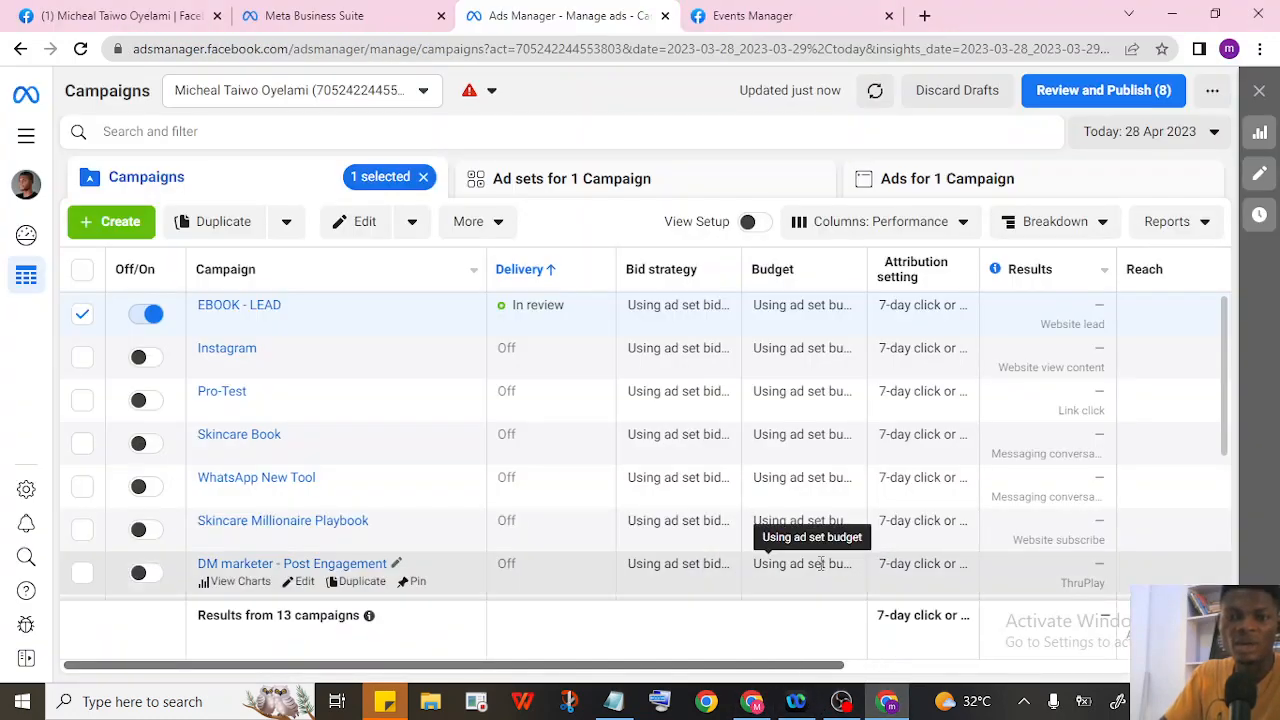
pyautogui.moveTo(755, 705)
pyautogui.click(743, 645)
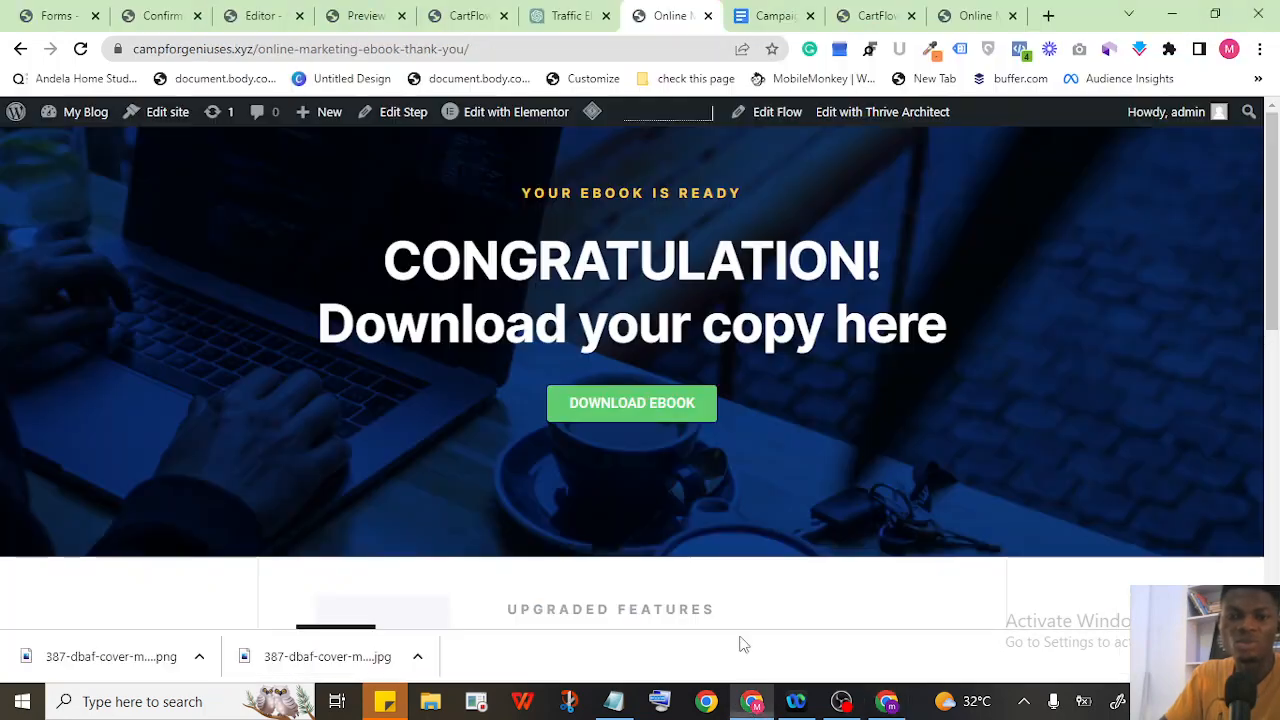
pyautogui.click(898, 12)
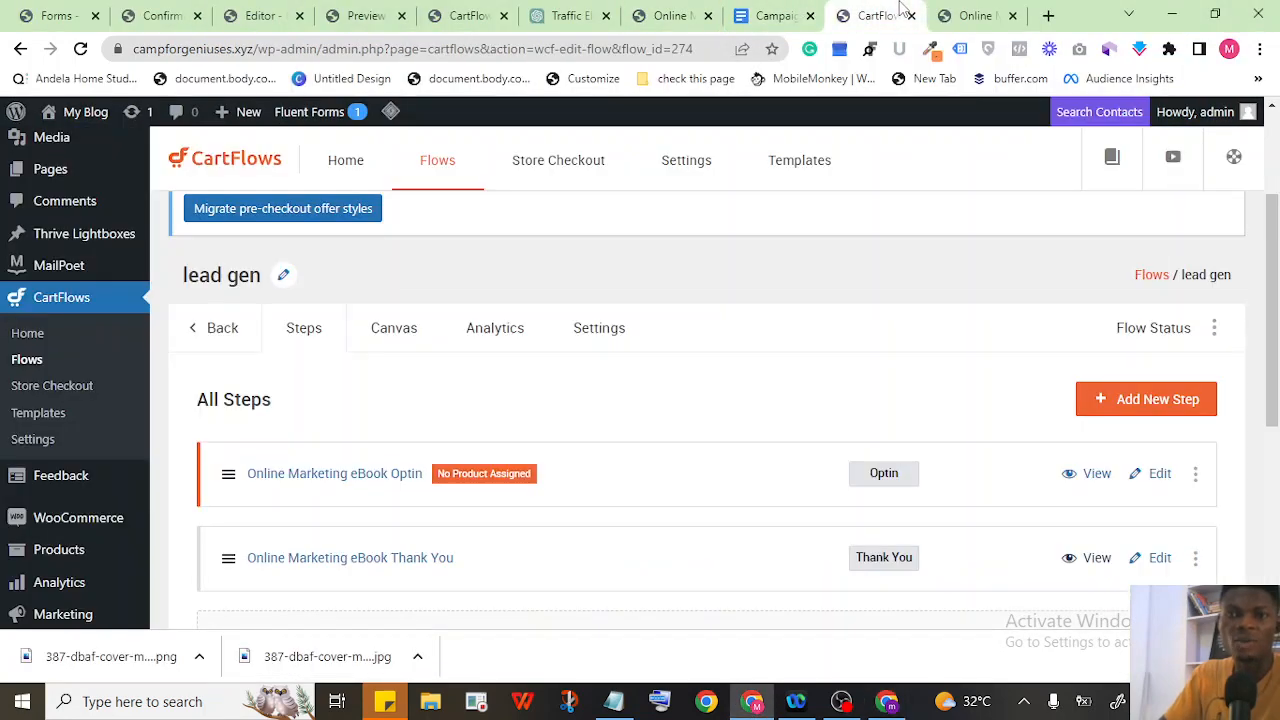
pyautogui.click(972, 14)
pyautogui.click(900, 12)
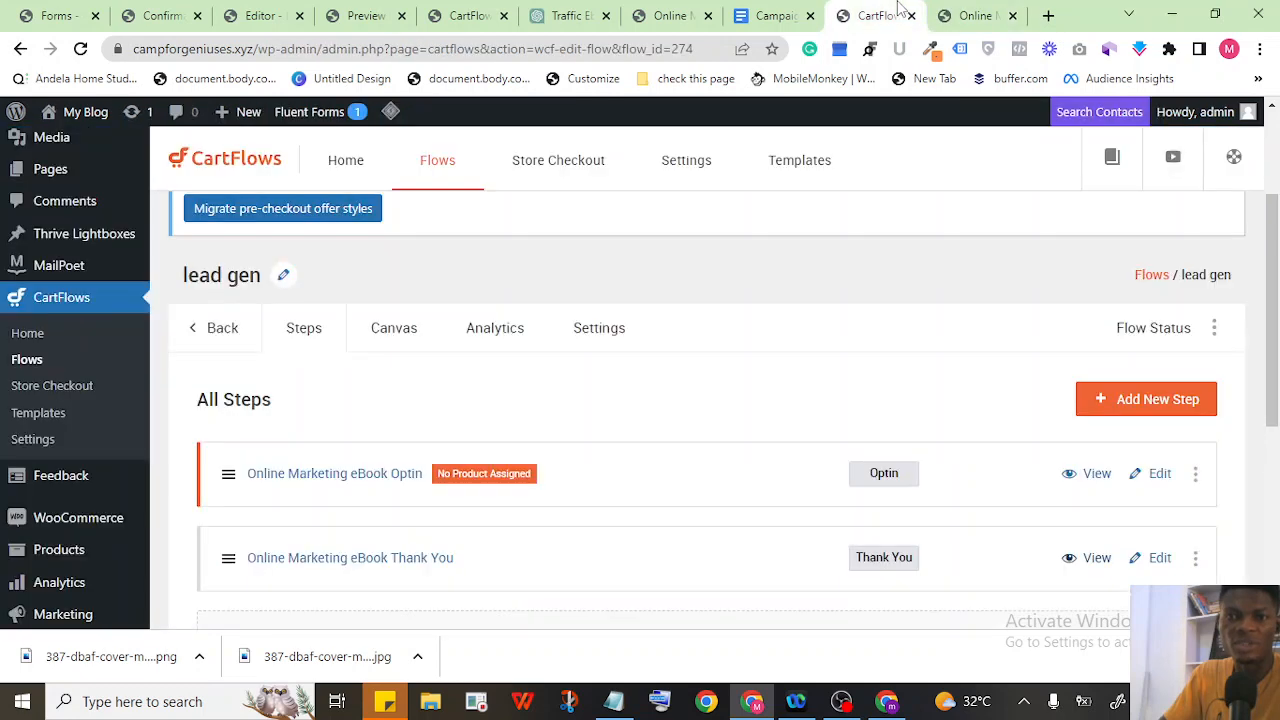
# Go back from the thank-you page to the ebook opt-in page and review its headline, content sections and sign-up form.
pyautogui.click(672, 15)
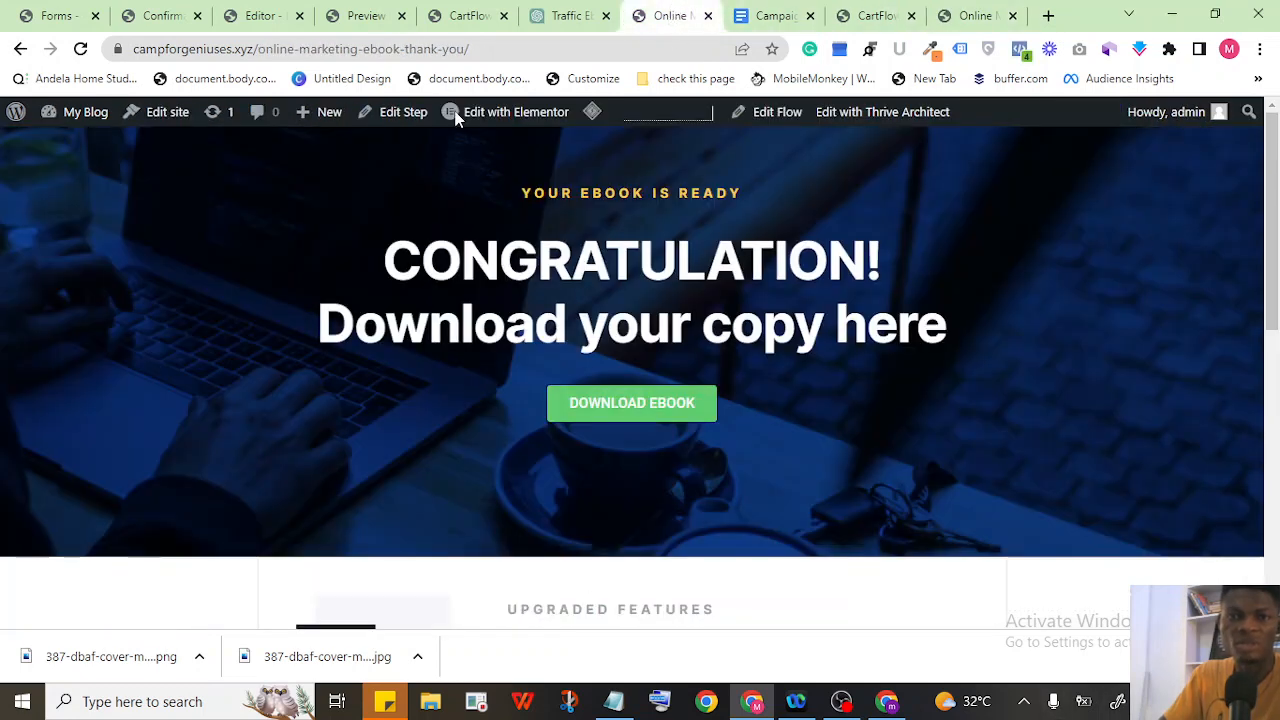
pyautogui.click(20, 50)
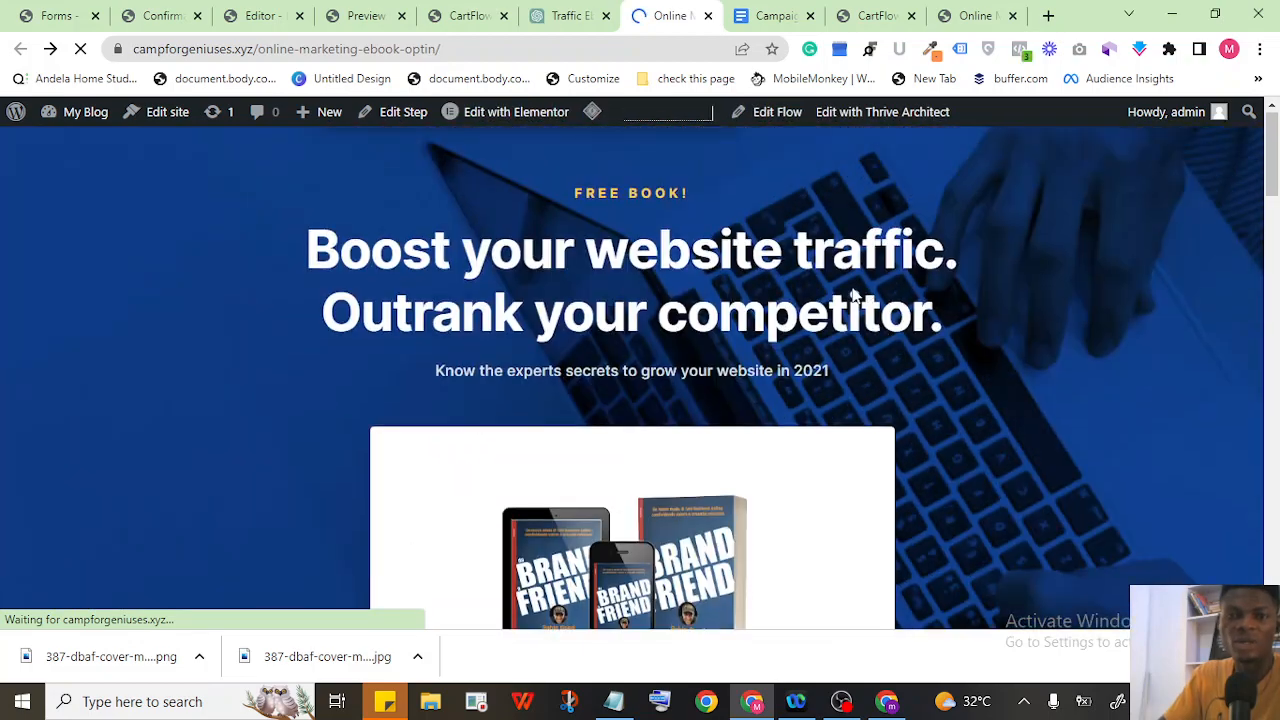
pyautogui.scroll(-12, 866, 295)
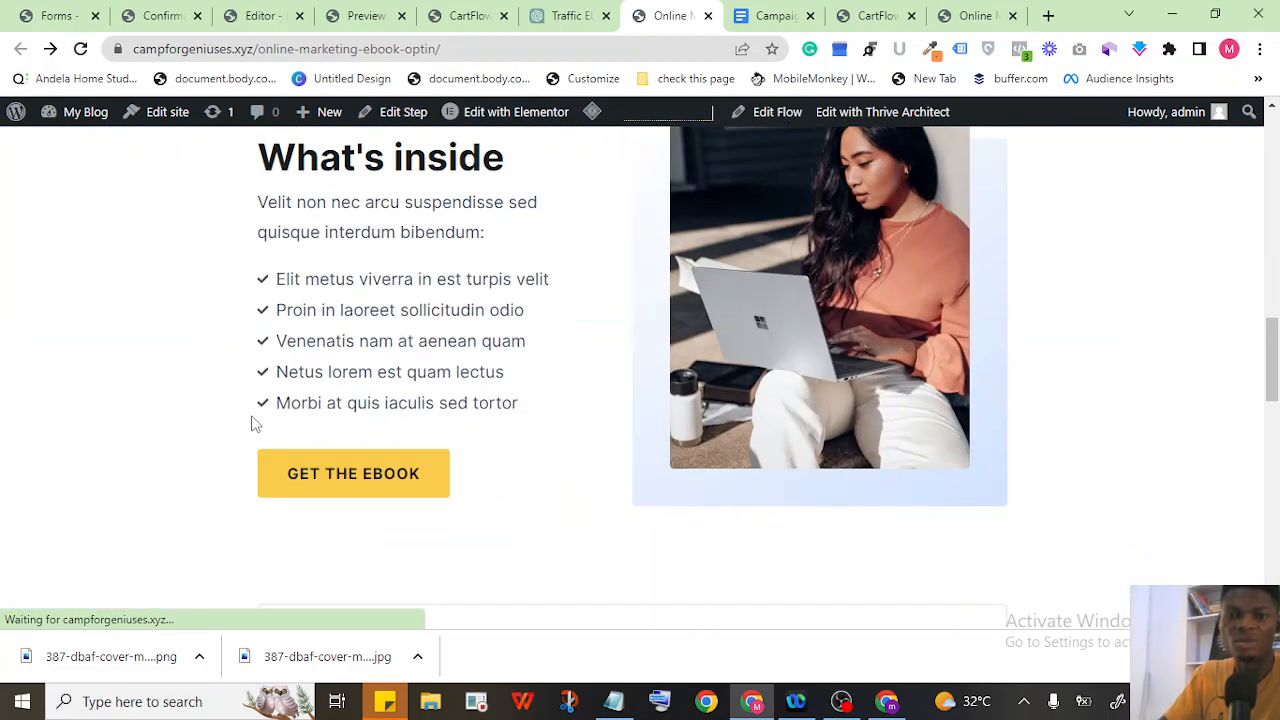
pyautogui.scroll(12, 352, 403)
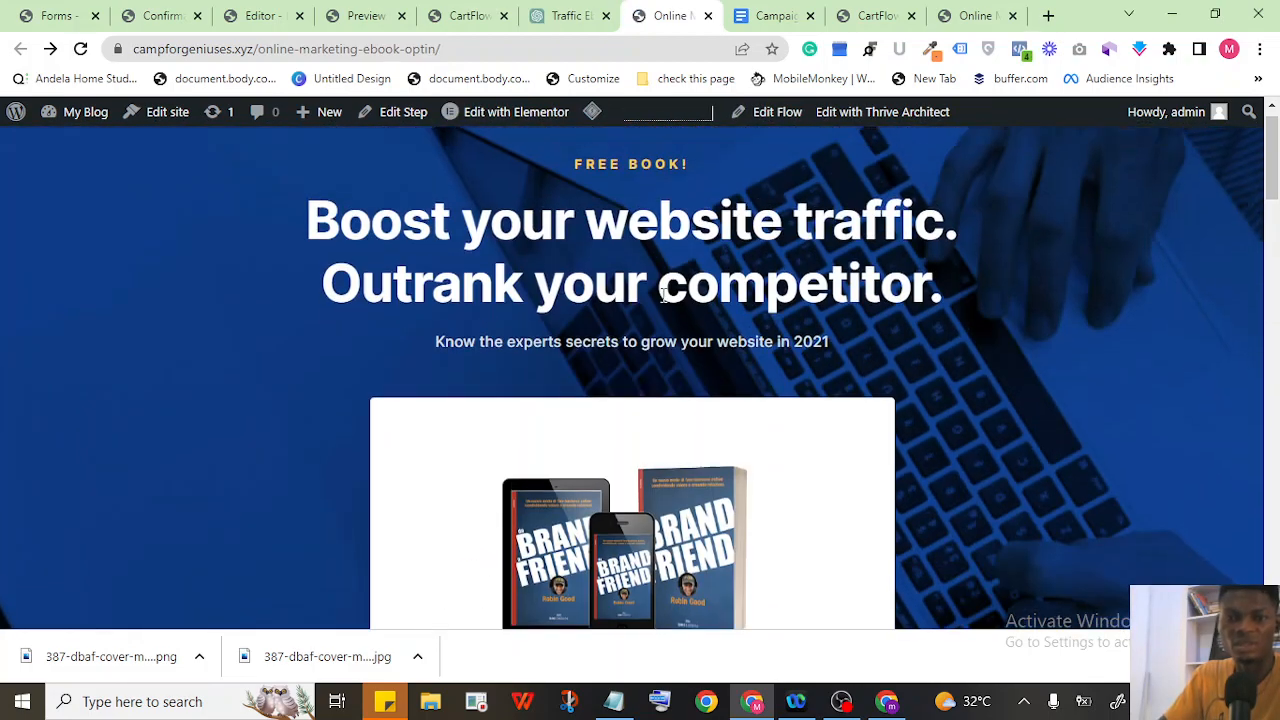
pyautogui.scroll(-4, 300, 450)
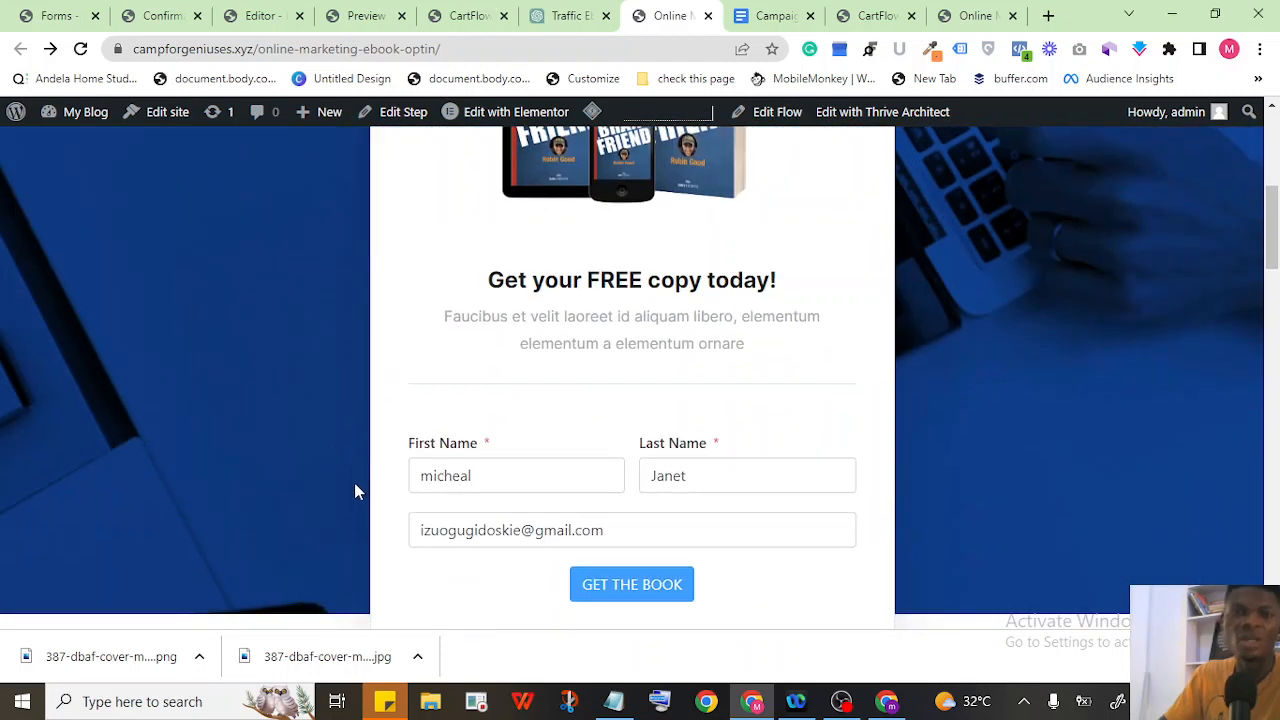
# Switch to ChatGPT and read the suggested offers for getting opt-in form sign-ups in the "Offer Ideas for Opt-in." chat.
pyautogui.click(551, 12)
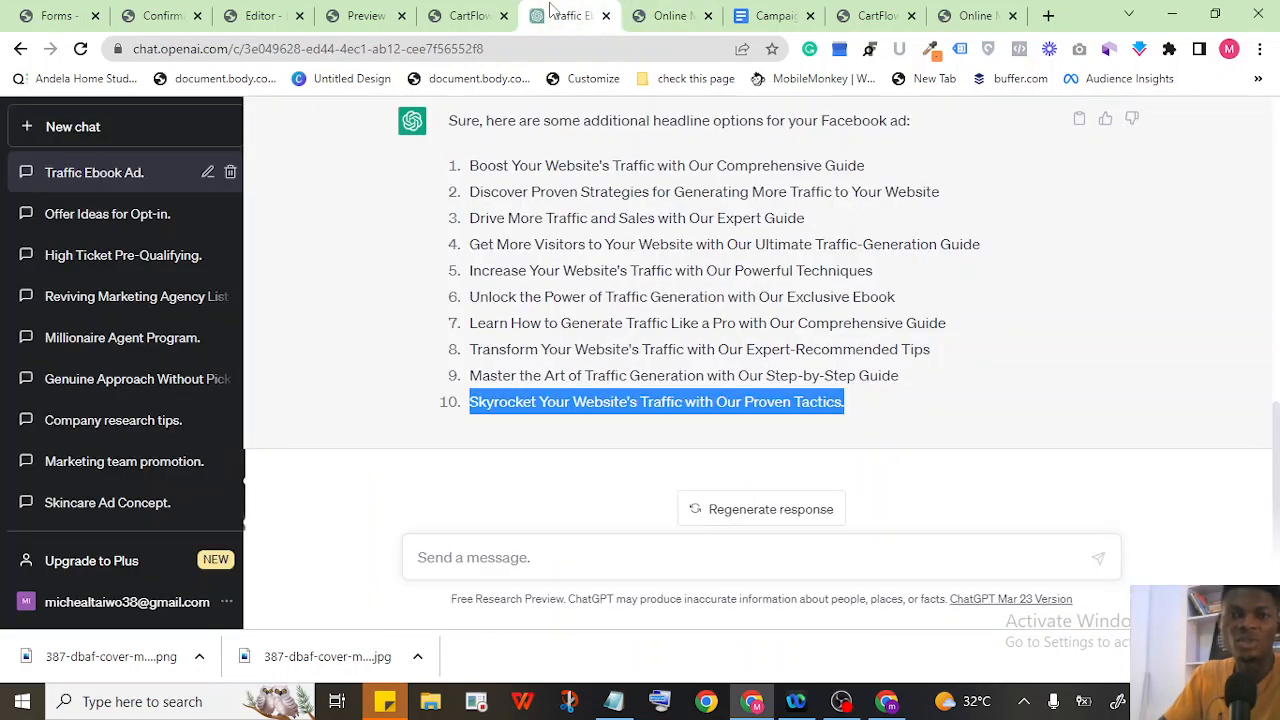
pyautogui.click(104, 228)
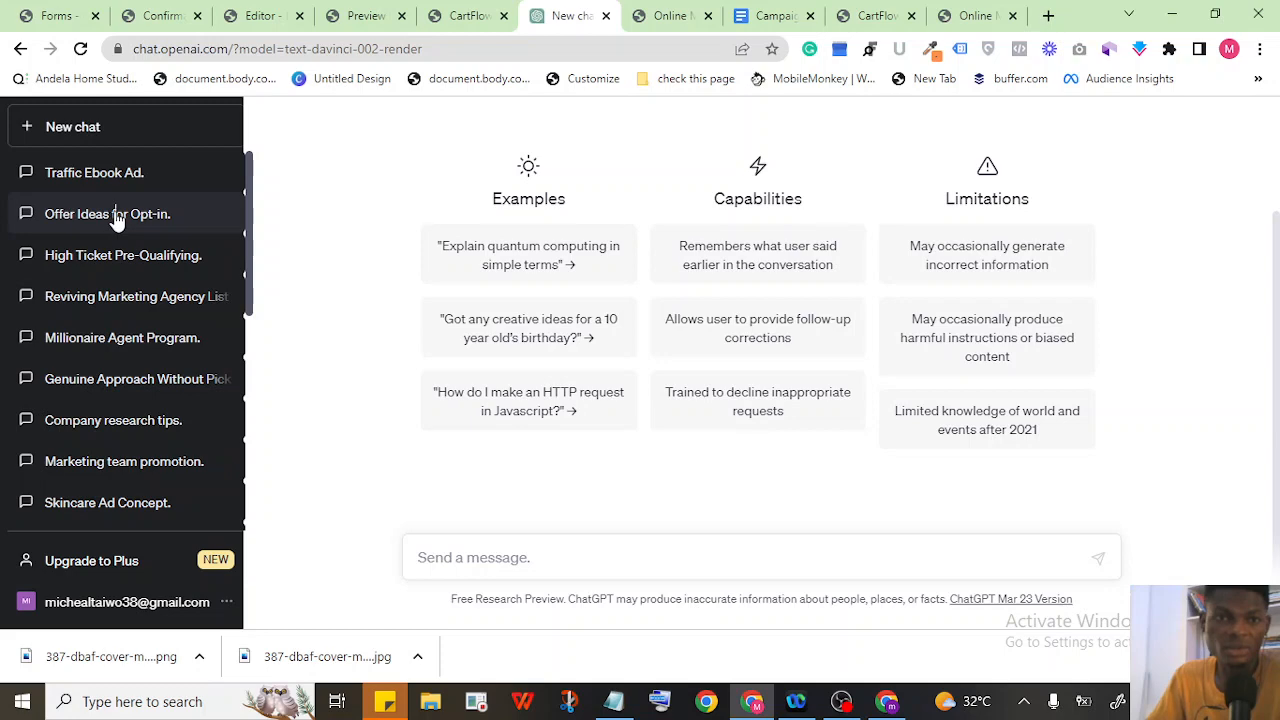
pyautogui.click(115, 218)
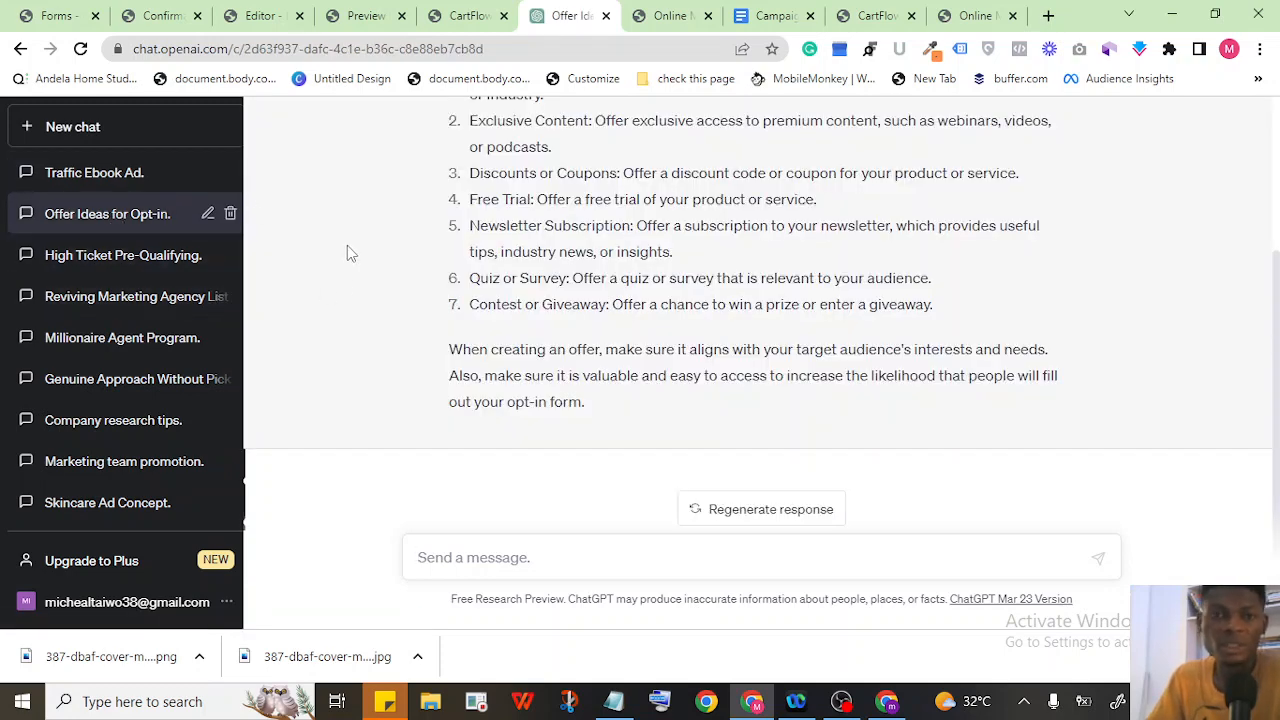
pyautogui.scroll(3, 348, 245)
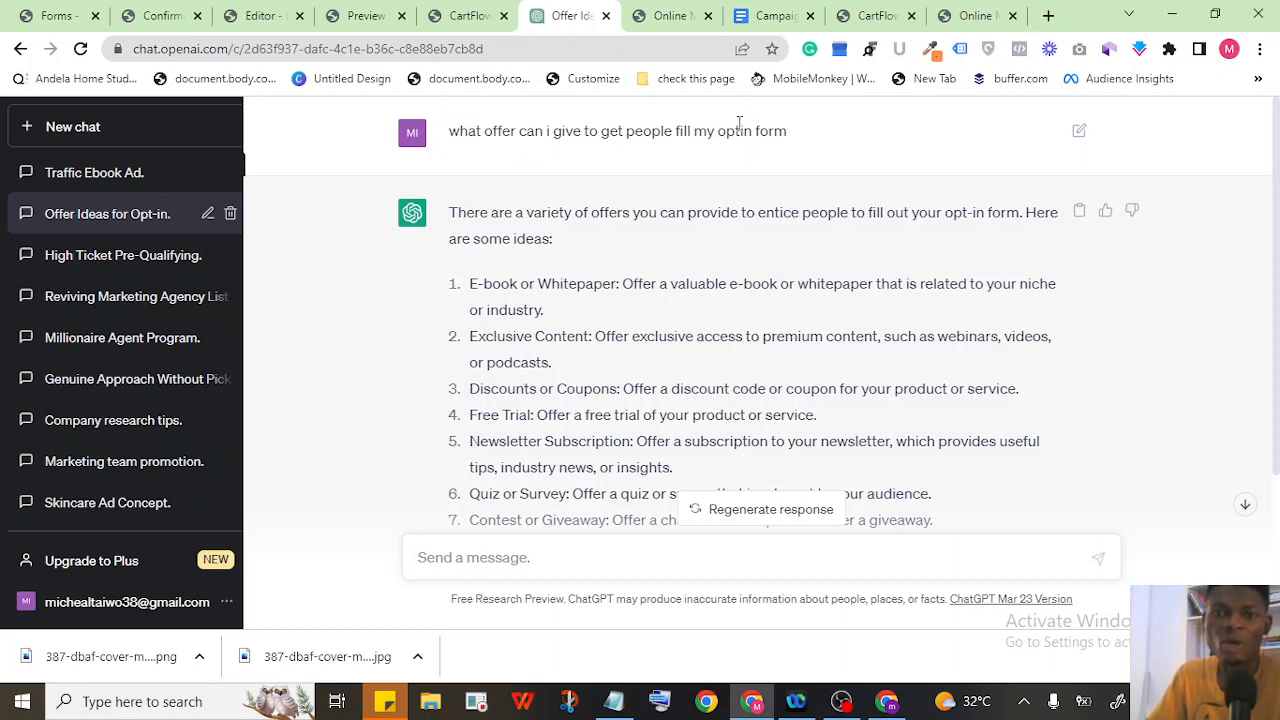
pyautogui.scroll(-1, 355, 265)
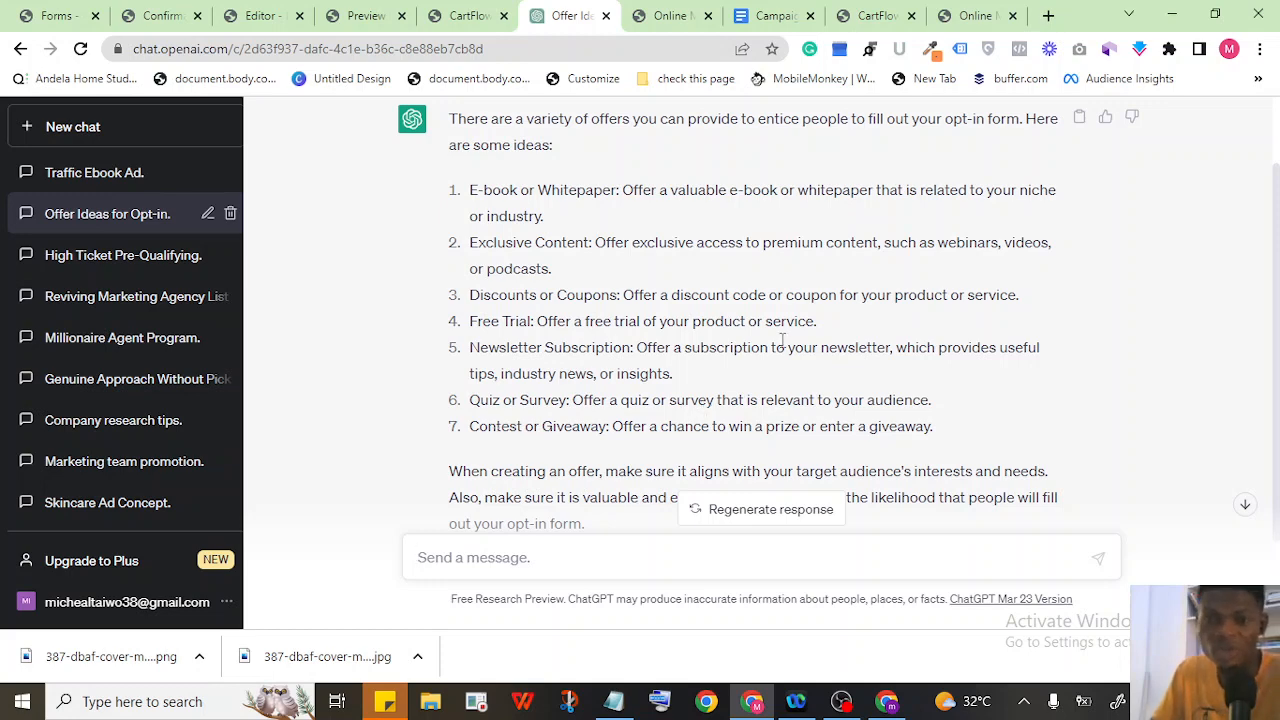
pyautogui.scroll(1, 782, 340)
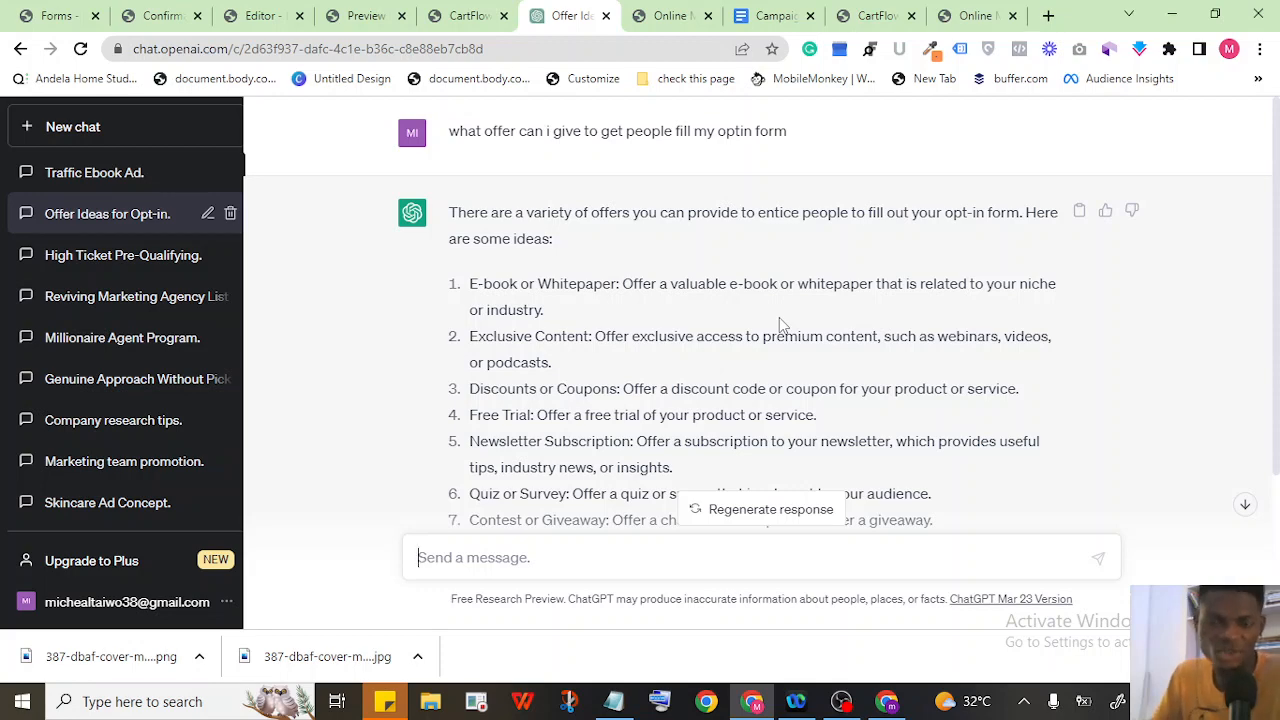
pyautogui.scroll(-1, 622, 285)
pyautogui.scroll(1, 618, 283)
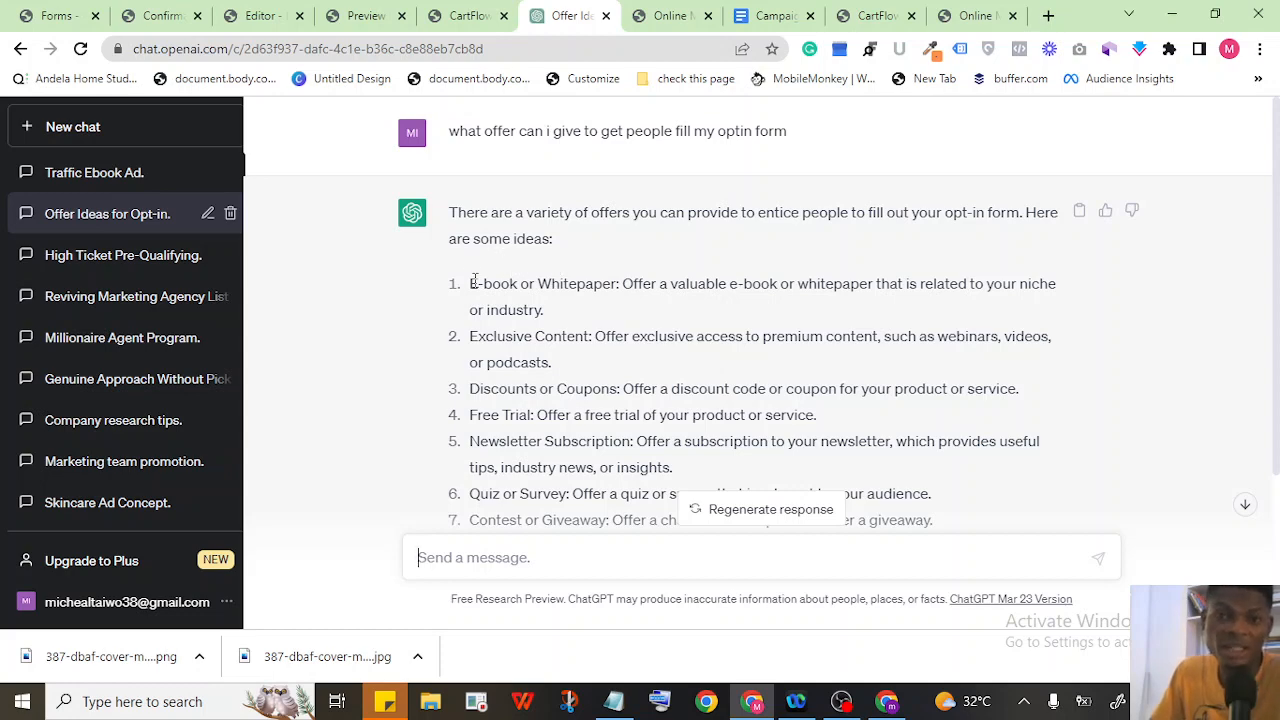
# Return to the ebook opt-in page and examine the book offer, sign-up form, featured logos and What's inside section.
pyautogui.click(672, 15)
pyautogui.scroll(5, 301, 336)
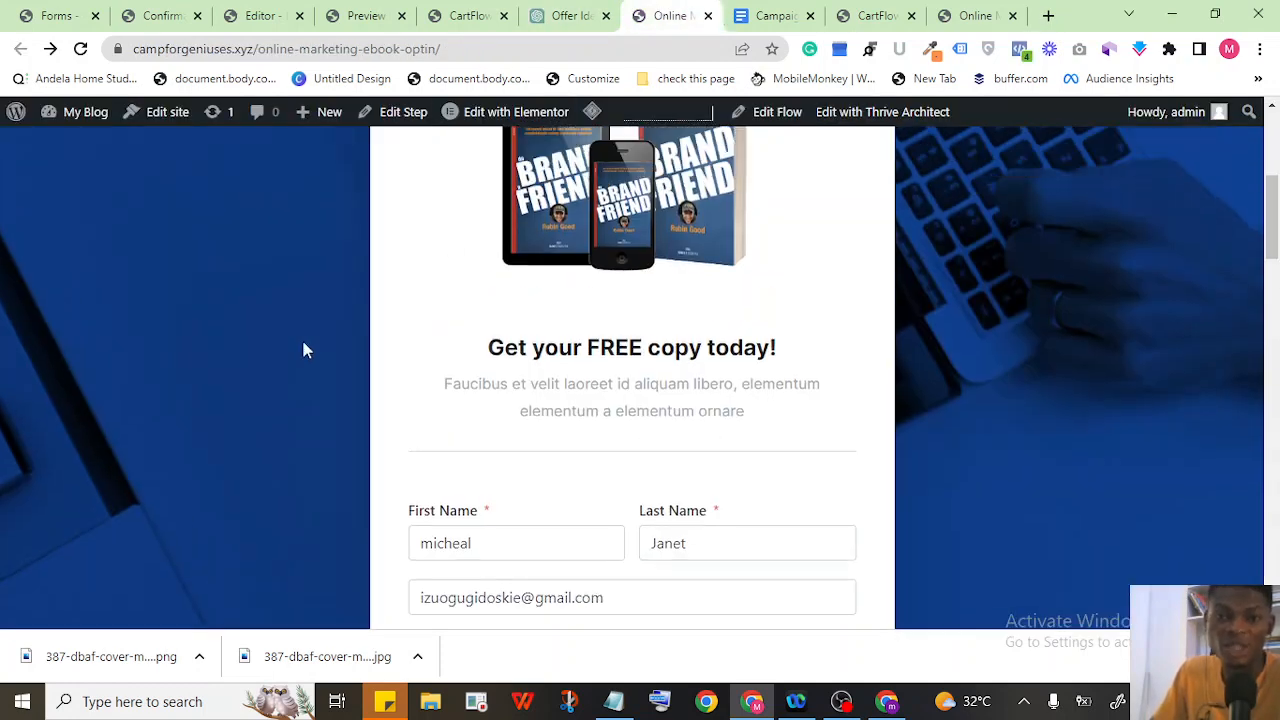
pyautogui.scroll(-8, 1006, 266)
pyautogui.scroll(7, 397, 291)
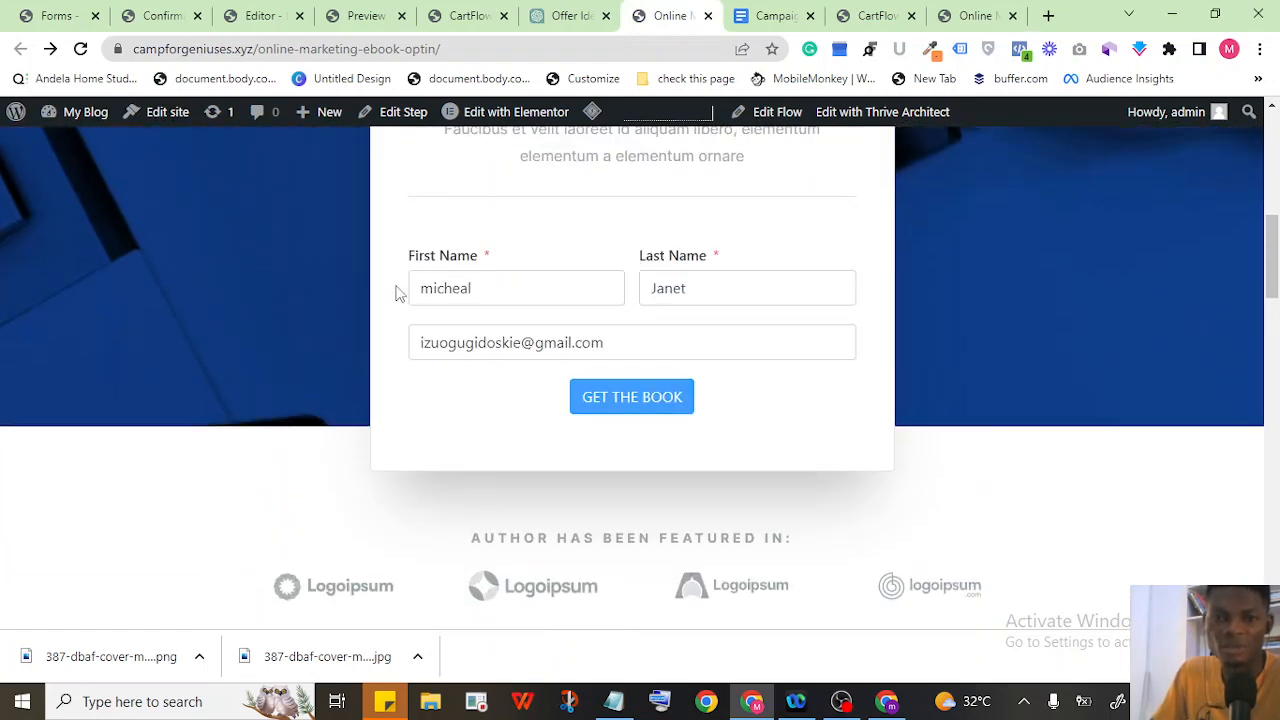
pyautogui.scroll(-5, 820, 317)
pyautogui.scroll(1, 371, 320)
pyautogui.scroll(-4, 1089, 280)
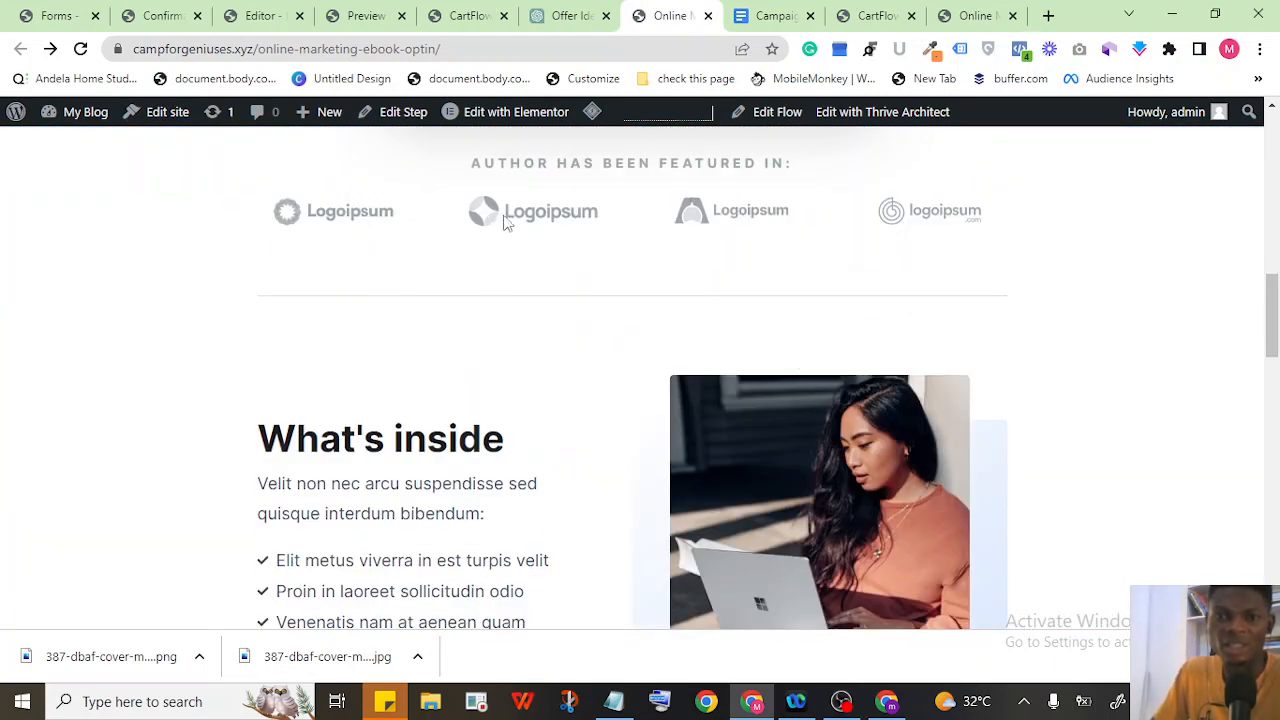
pyautogui.scroll(8, 191, 317)
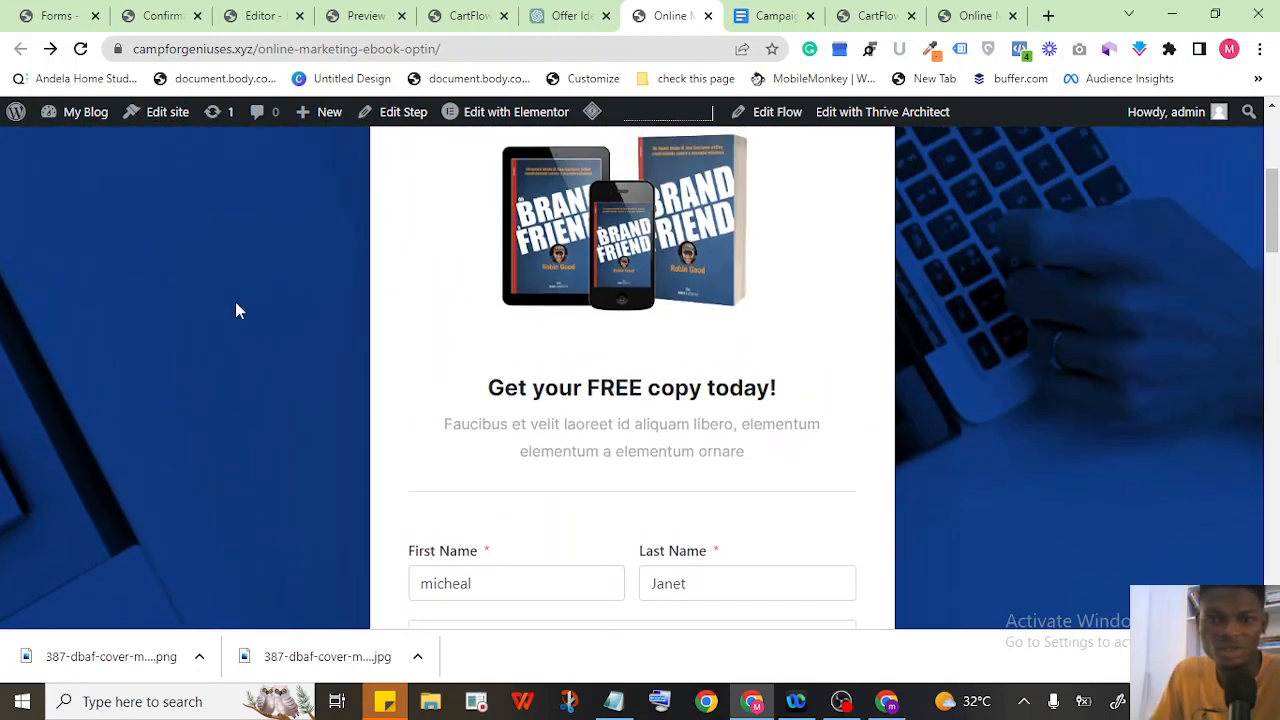